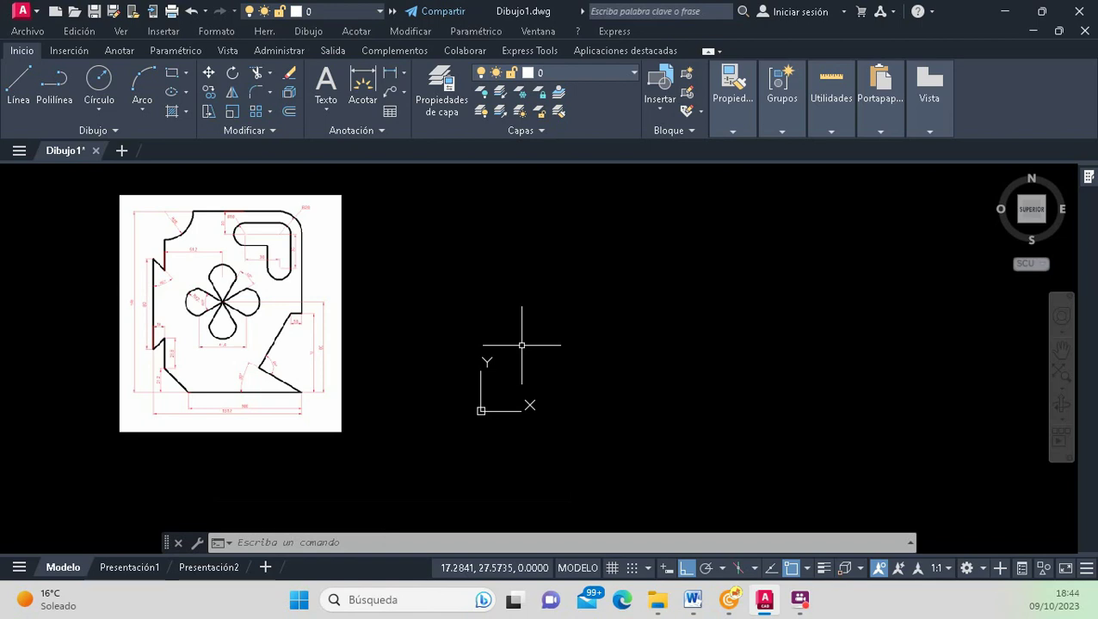
Zoom around the reference image, box-selecting its bottom dimensions and bottom edge to inspect them.
{"action": "scroll", "coordinate": [480, 333], "scroll_direction": "down", "scroll_amount": 2}
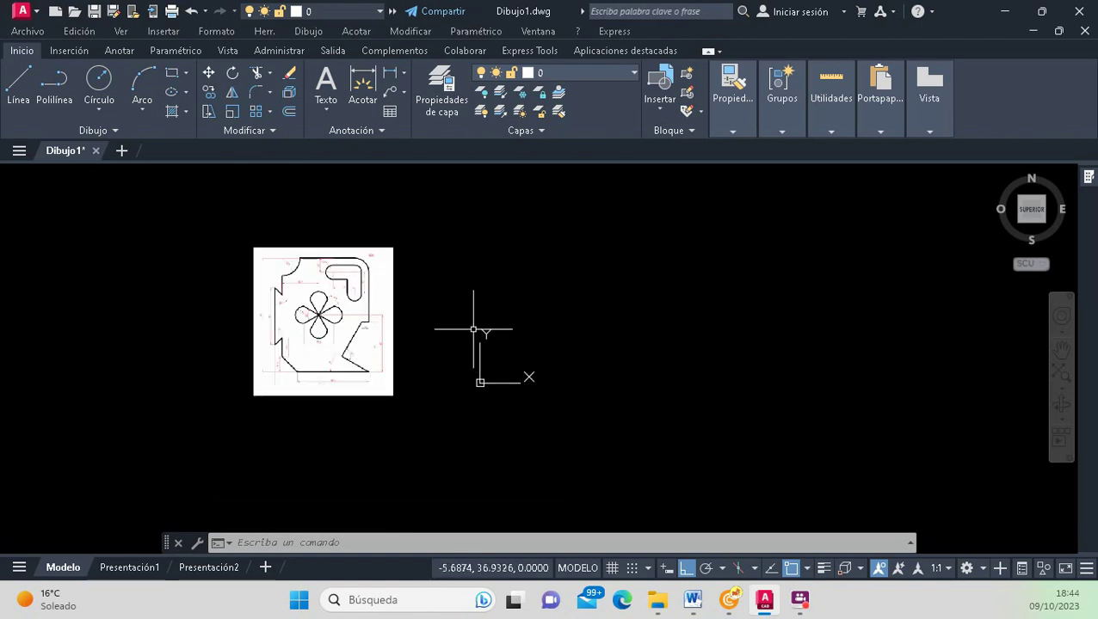
{"action": "scroll", "coordinate": [349, 299], "scroll_direction": "up", "scroll_amount": 2}
{"action": "scroll", "coordinate": [351, 298], "scroll_direction": "up", "scroll_amount": 2}
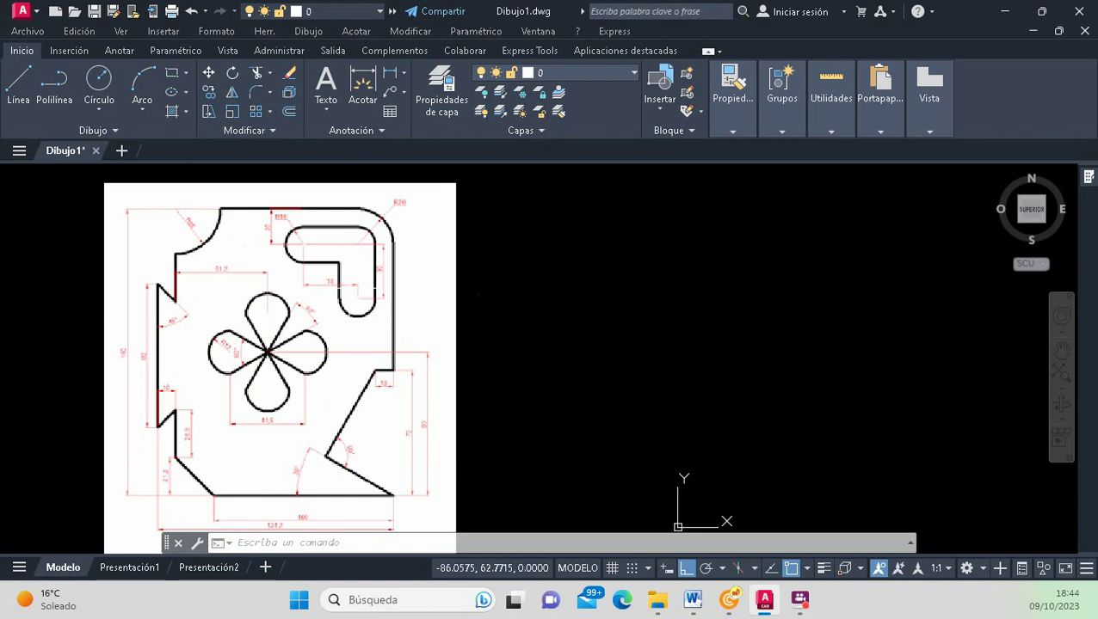
{"action": "scroll", "coordinate": [349, 285], "scroll_direction": "down", "scroll_amount": 2}
{"action": "scroll", "coordinate": [350, 286], "scroll_direction": "up", "scroll_amount": 1}
{"action": "scroll", "coordinate": [349, 286], "scroll_direction": "up", "scroll_amount": 2}
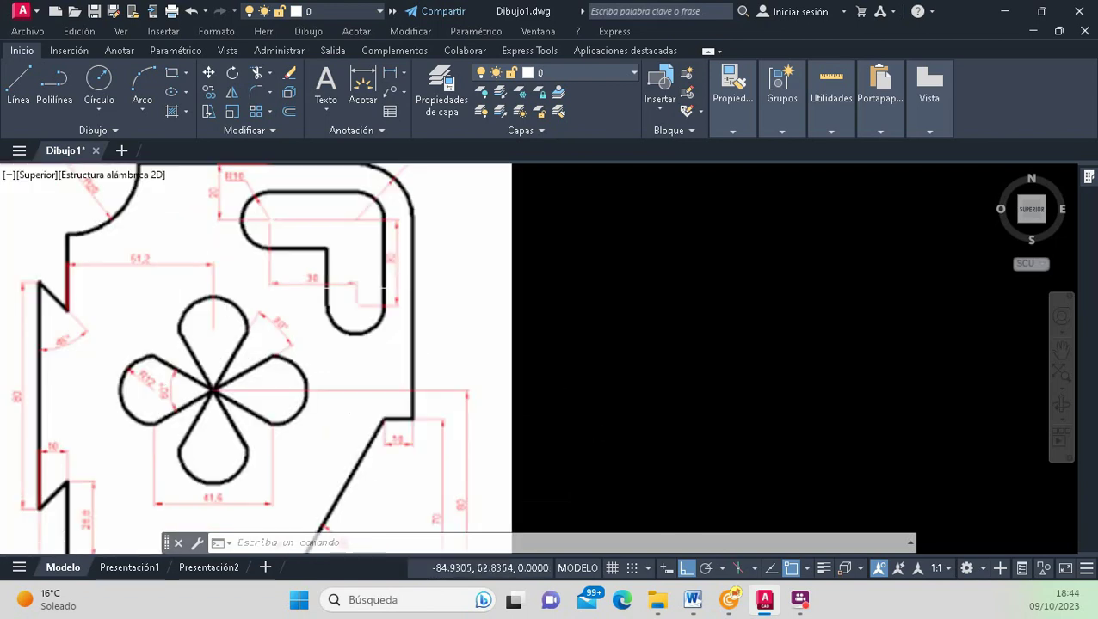
{"action": "scroll", "coordinate": [350, 286], "scroll_direction": "down", "scroll_amount": 1}
{"action": "scroll", "coordinate": [349, 288], "scroll_direction": "down", "scroll_amount": 1}
{"action": "scroll", "coordinate": [349, 289], "scroll_direction": "up", "scroll_amount": 1}
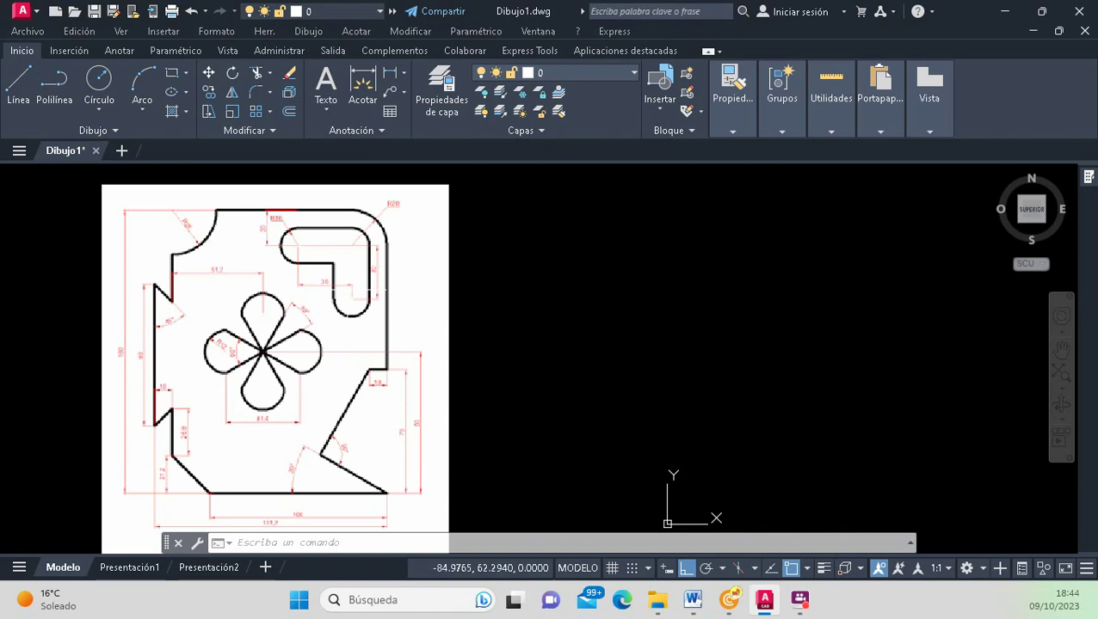
{"action": "scroll", "coordinate": [350, 292], "scroll_direction": "down", "scroll_amount": 1}
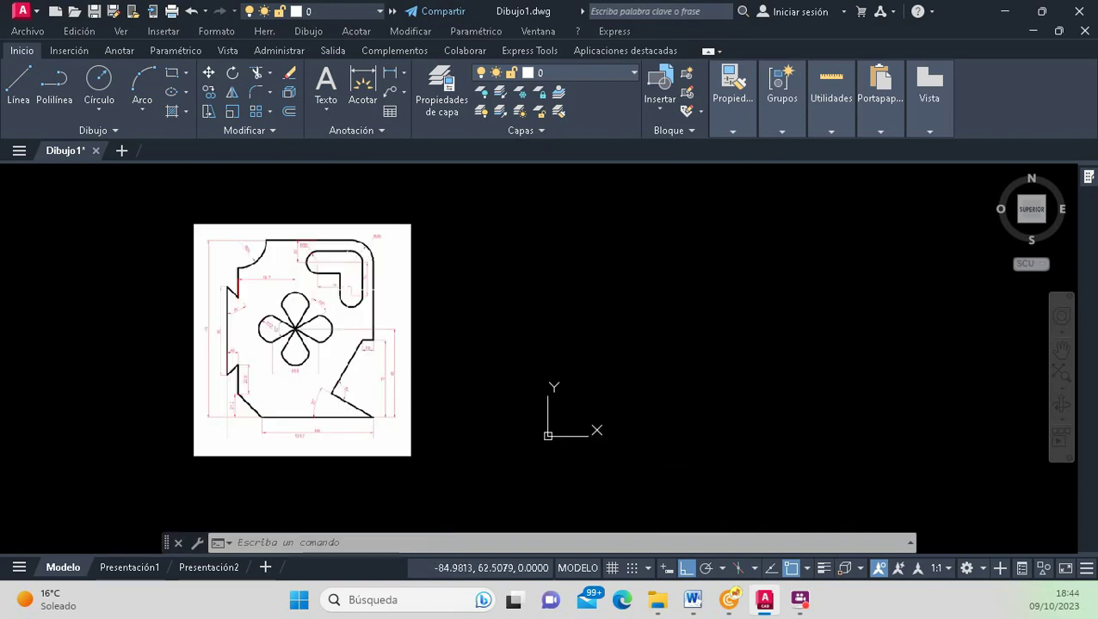
{"action": "scroll", "coordinate": [492, 385], "scroll_direction": "up", "scroll_amount": 1}
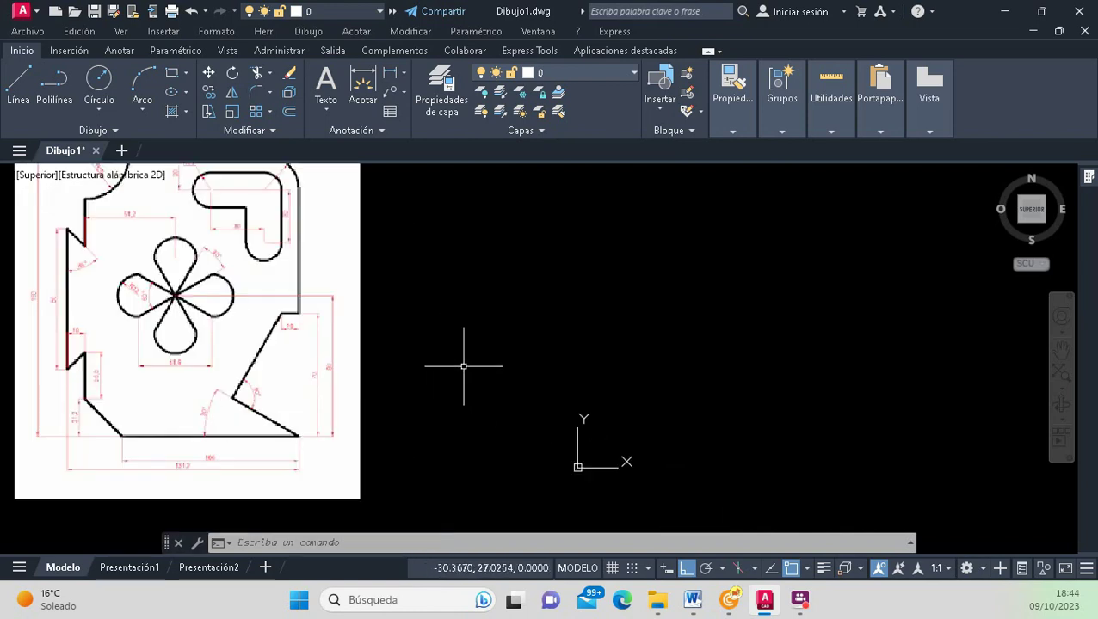
{"action": "scroll", "coordinate": [463, 364], "scroll_direction": "down", "scroll_amount": 1}
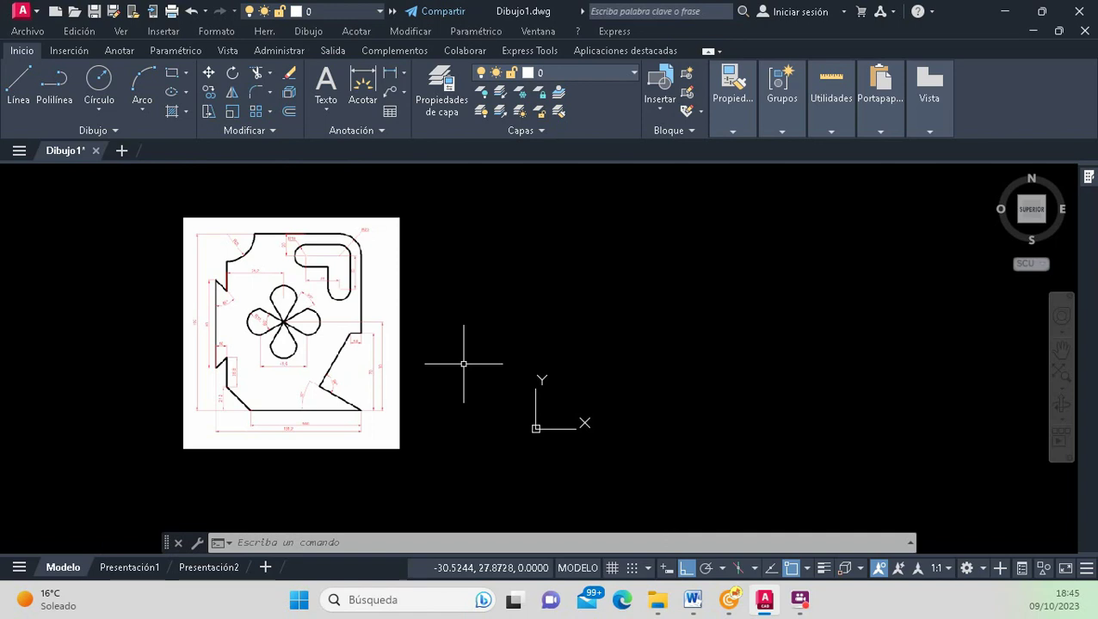
{"action": "scroll", "coordinate": [287, 412], "scroll_direction": "up", "scroll_amount": 3}
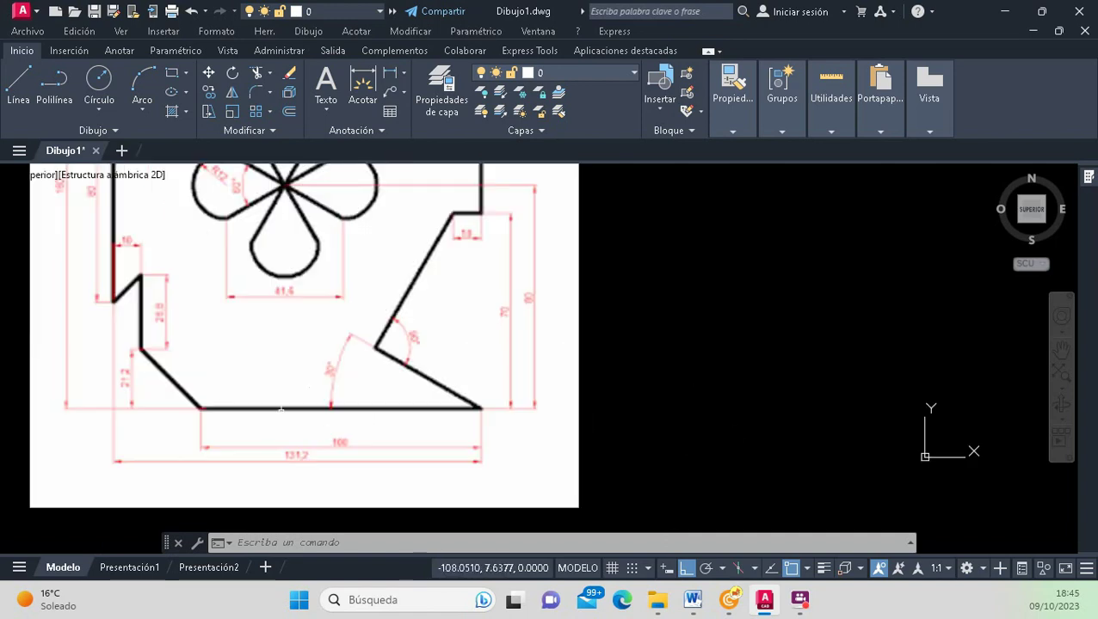
{"action": "scroll", "coordinate": [287, 410], "scroll_direction": "up", "scroll_amount": 2}
{"action": "scroll", "coordinate": [394, 400], "scroll_direction": "down", "scroll_amount": 2}
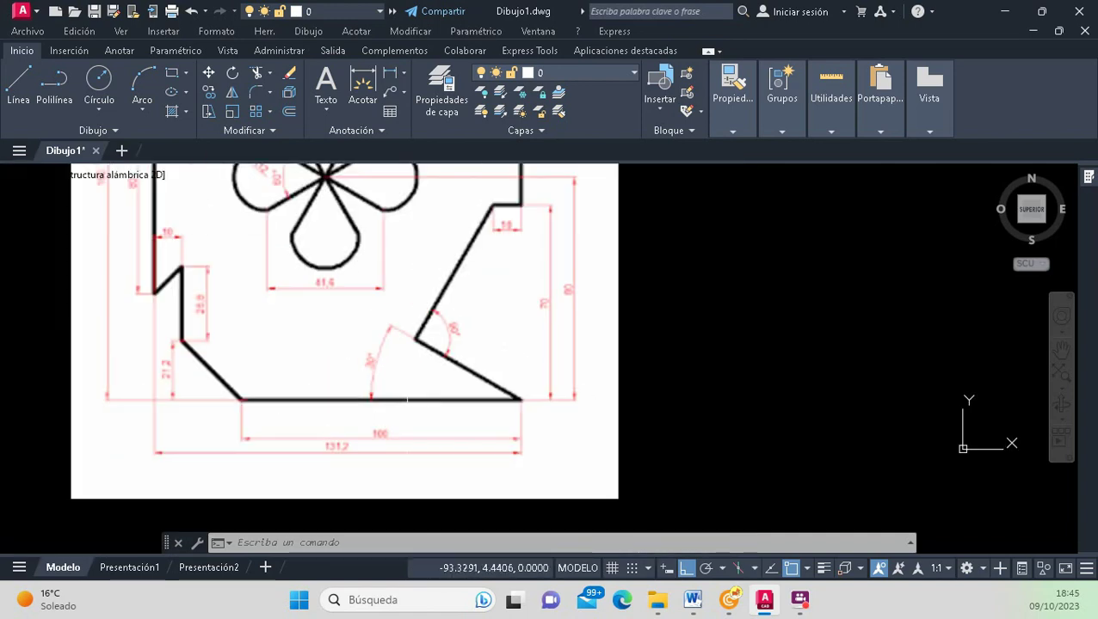
{"action": "scroll", "coordinate": [418, 439], "scroll_direction": "up", "scroll_amount": 2}
{"action": "scroll", "coordinate": [404, 438], "scroll_direction": "up", "scroll_amount": 2}
{"action": "scroll", "coordinate": [370, 437], "scroll_direction": "up", "scroll_amount": 1}
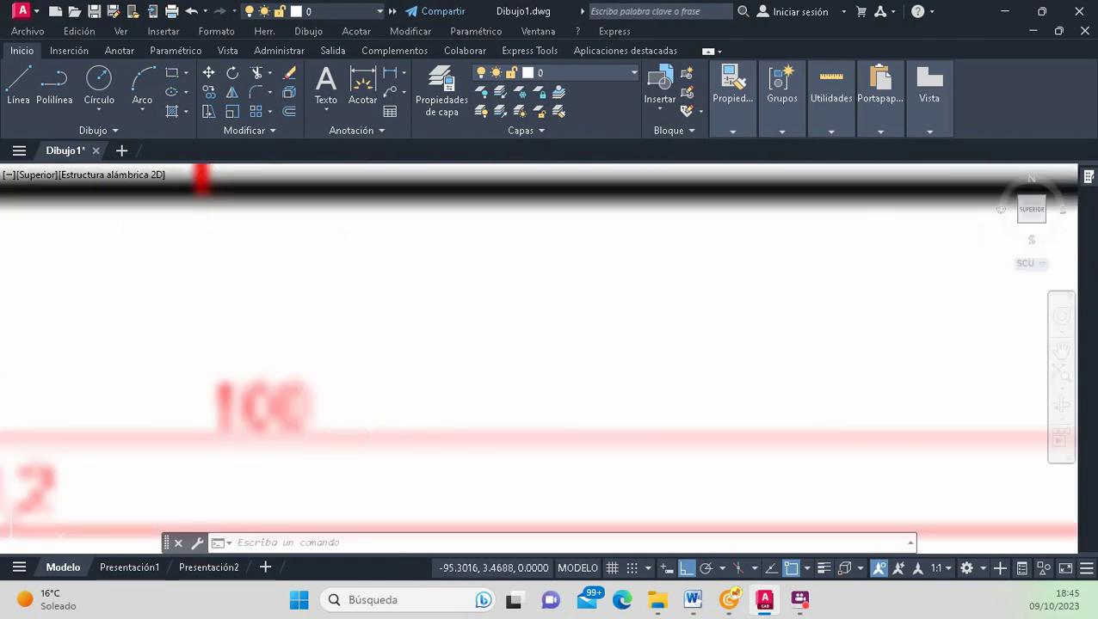
{"action": "scroll", "coordinate": [319, 384], "scroll_direction": "down", "scroll_amount": 3}
{"action": "scroll", "coordinate": [318, 384], "scroll_direction": "down", "scroll_amount": 1}
{"action": "scroll", "coordinate": [318, 383], "scroll_direction": "up", "scroll_amount": 4}
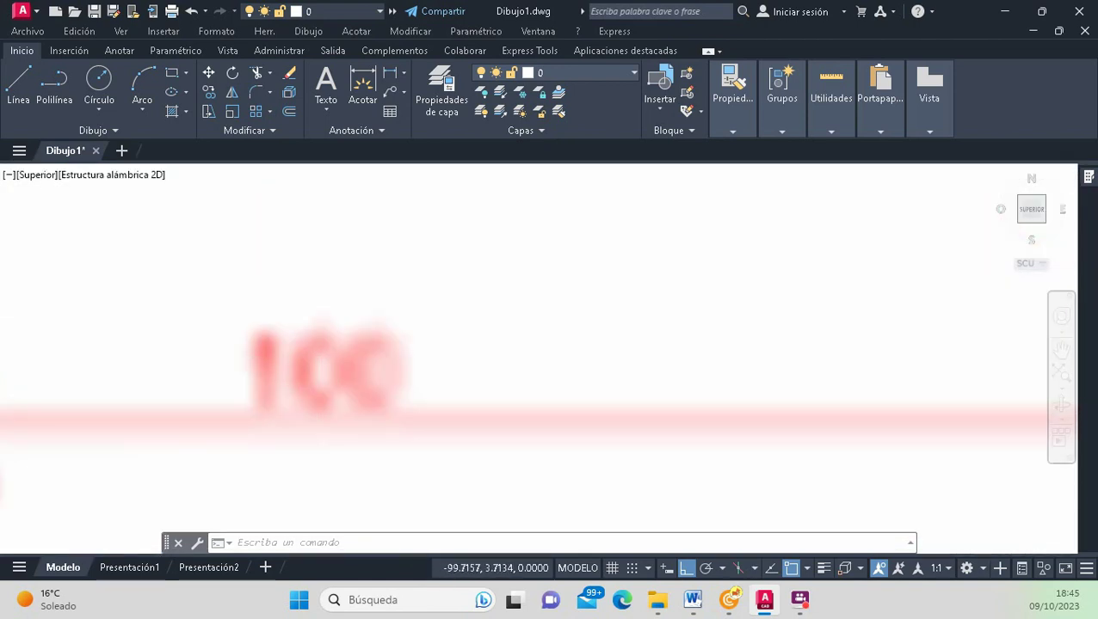
{"action": "left_click", "coordinate": [226, 304]}
{"action": "left_click", "coordinate": [460, 447]}
{"action": "scroll", "coordinate": [461, 448], "scroll_direction": "down", "scroll_amount": 3}
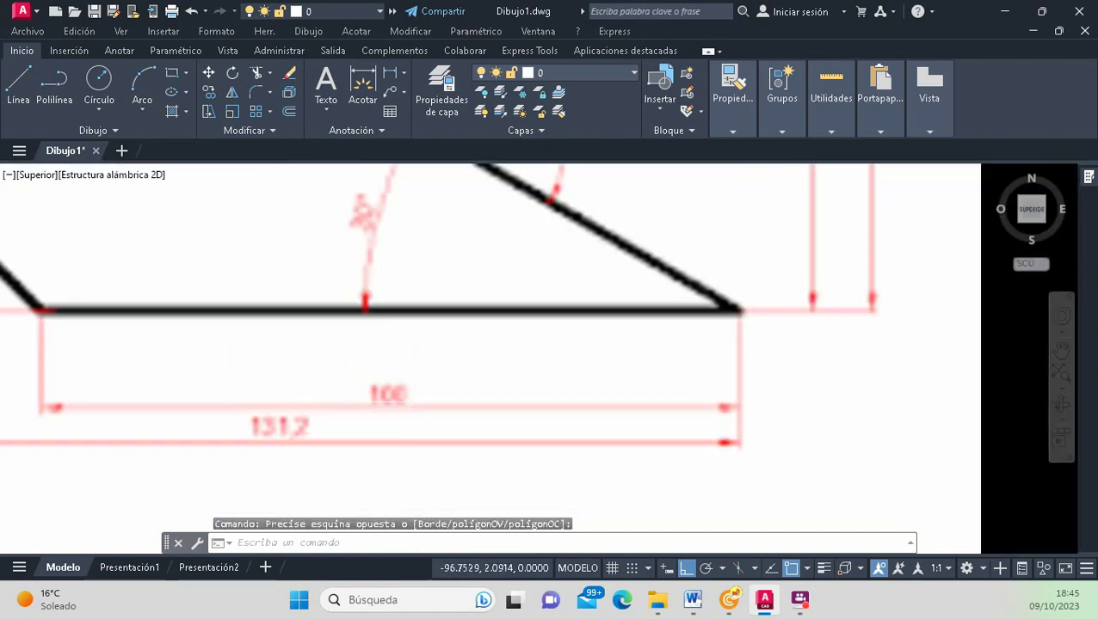
{"action": "scroll", "coordinate": [401, 344], "scroll_direction": "down", "scroll_amount": 2}
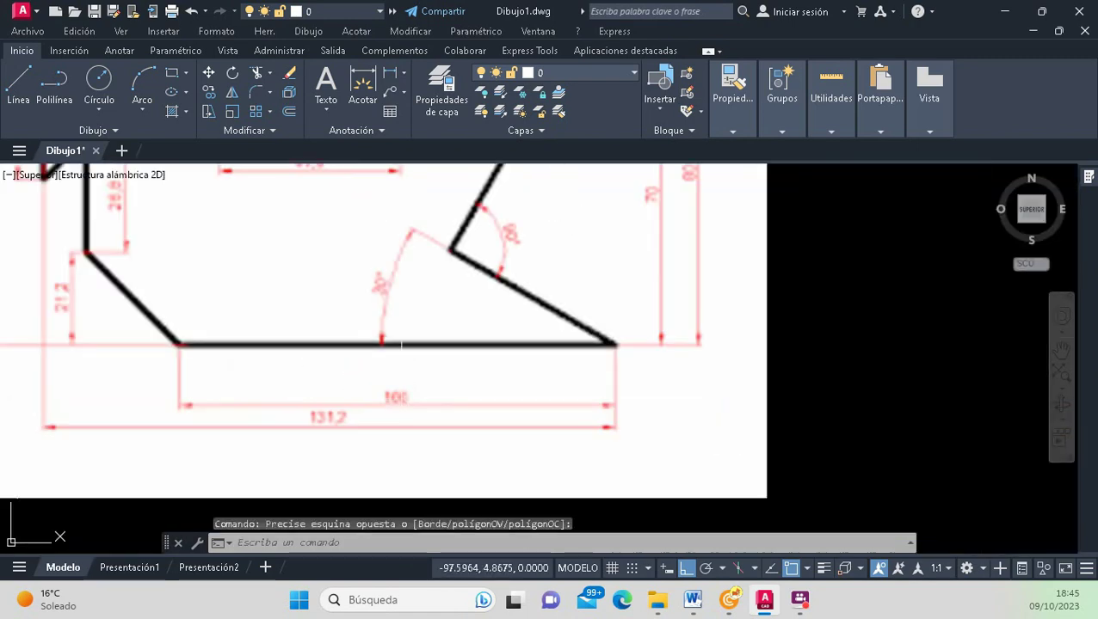
{"action": "left_click", "coordinate": [171, 310]}
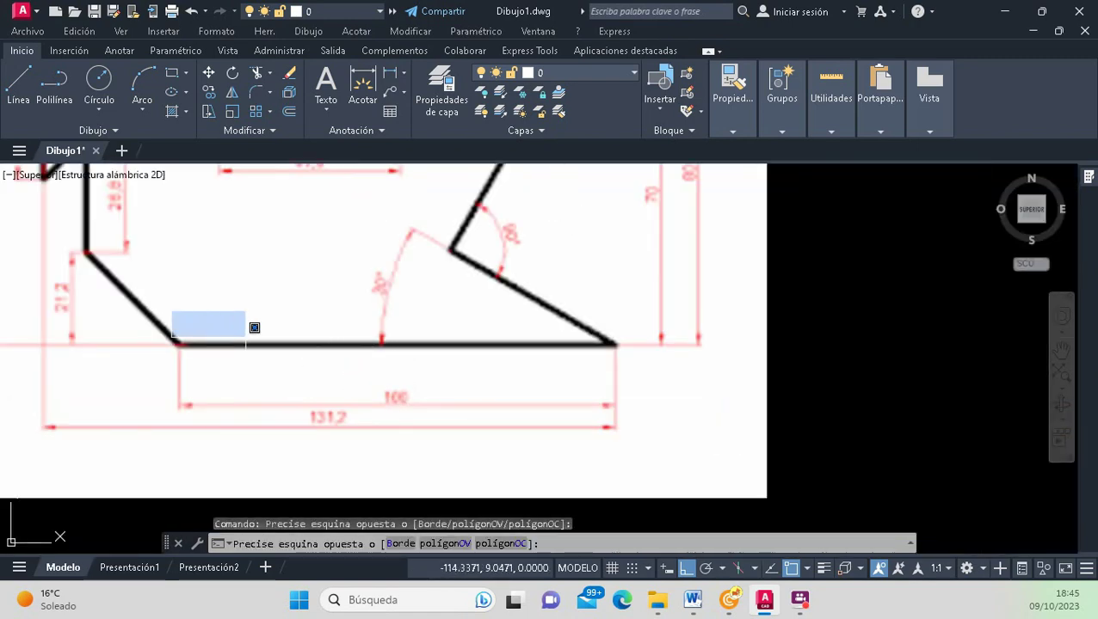
{"action": "left_click", "coordinate": [640, 376]}
{"action": "scroll", "coordinate": [421, 349], "scroll_direction": "down", "scroll_amount": 2}
{"action": "scroll", "coordinate": [422, 348], "scroll_direction": "down", "scroll_amount": 4}
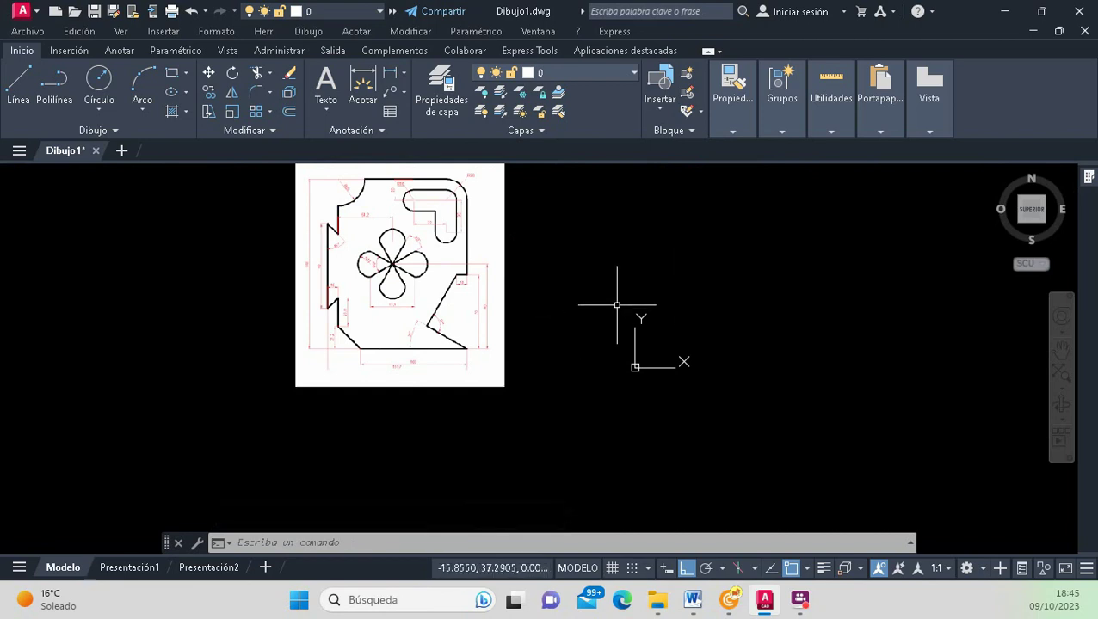
{"action": "scroll", "coordinate": [456, 309], "scroll_direction": "down", "scroll_amount": 4}
{"action": "scroll", "coordinate": [460, 293], "scroll_direction": "up", "scroll_amount": 2}
{"action": "scroll", "coordinate": [473, 326], "scroll_direction": "up", "scroll_amount": 2}
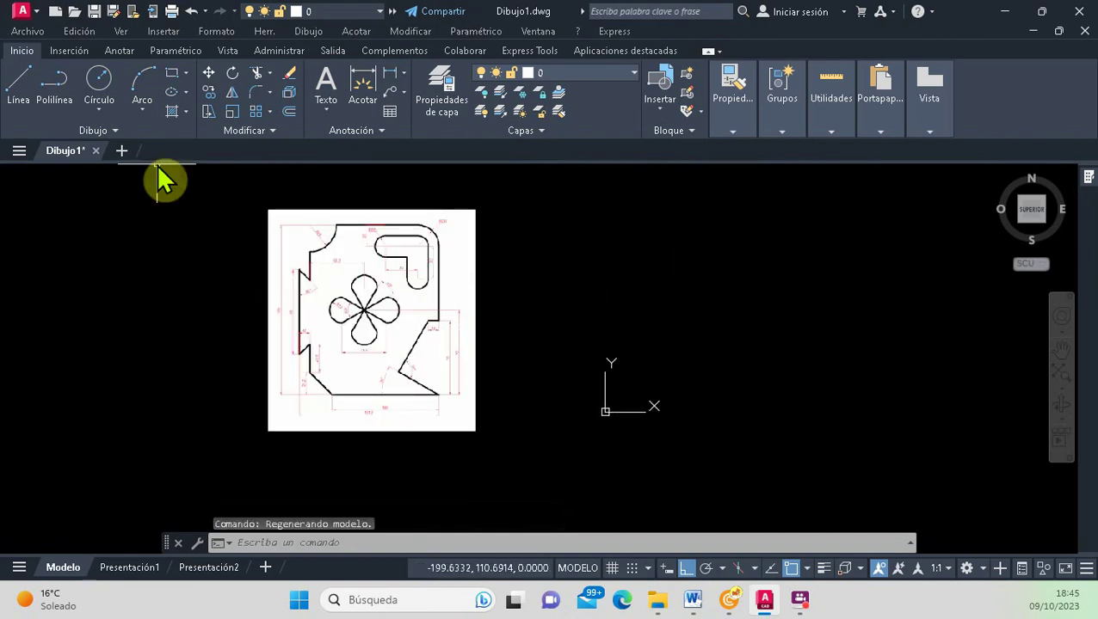
Draw the plate's 100-unit horizontal bottom edge with Ortho on.
{"action": "left_click", "coordinate": [24, 94]}
{"action": "left_click", "coordinate": [786, 376]}
{"action": "type", "text": "100"}
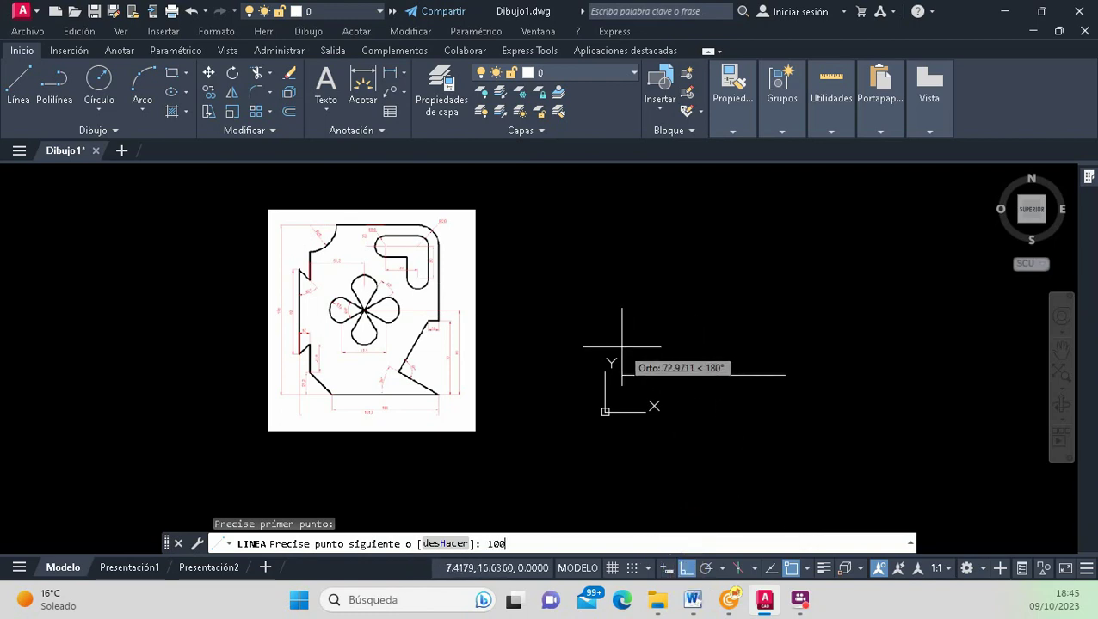
{"action": "key", "text": "Return"}
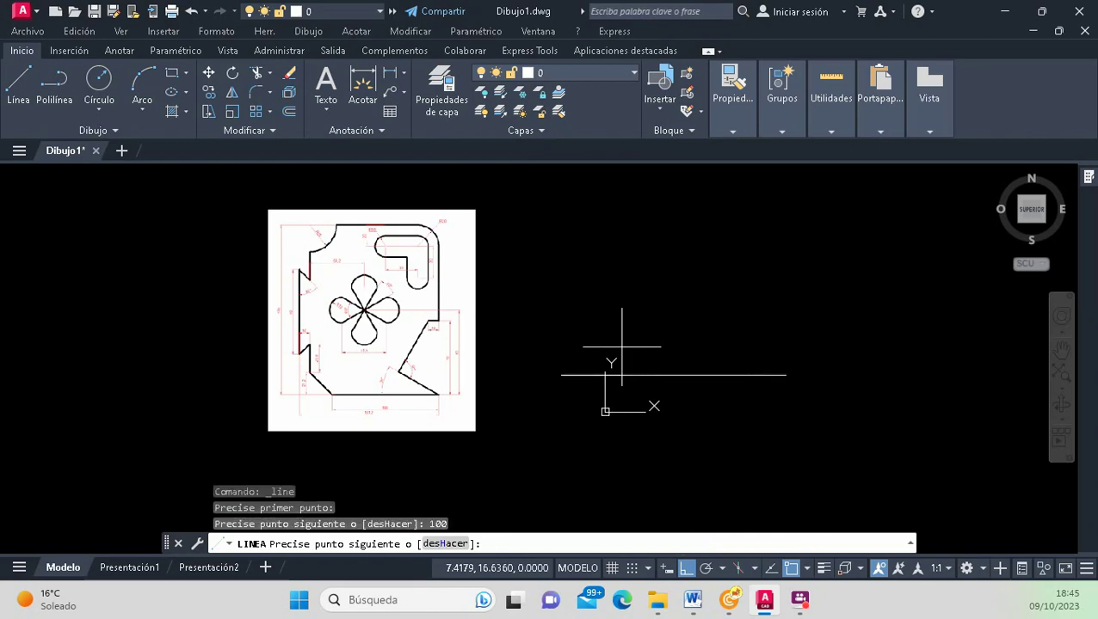
{"action": "scroll", "coordinate": [662, 318], "scroll_direction": "up", "scroll_amount": 2}
{"action": "scroll", "coordinate": [583, 312], "scroll_direction": "up", "scroll_amount": 1}
{"action": "scroll", "coordinate": [583, 311], "scroll_direction": "down", "scroll_amount": 3}
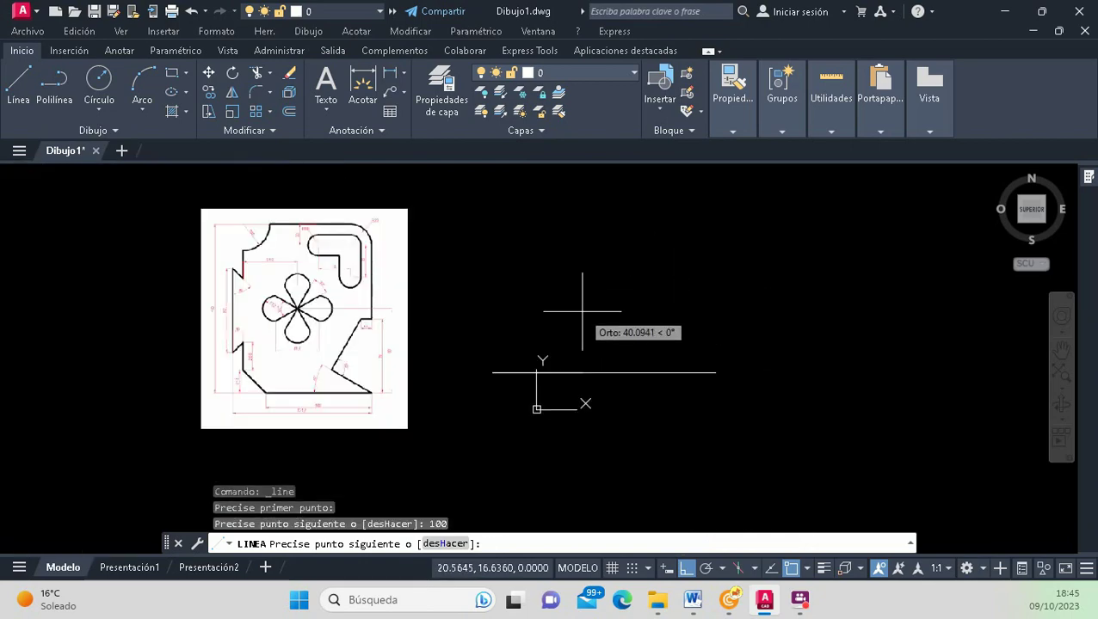
{"action": "scroll", "coordinate": [582, 311], "scroll_direction": "up", "scroll_amount": 4}
{"action": "scroll", "coordinate": [575, 313], "scroll_direction": "down", "scroll_amount": 4}
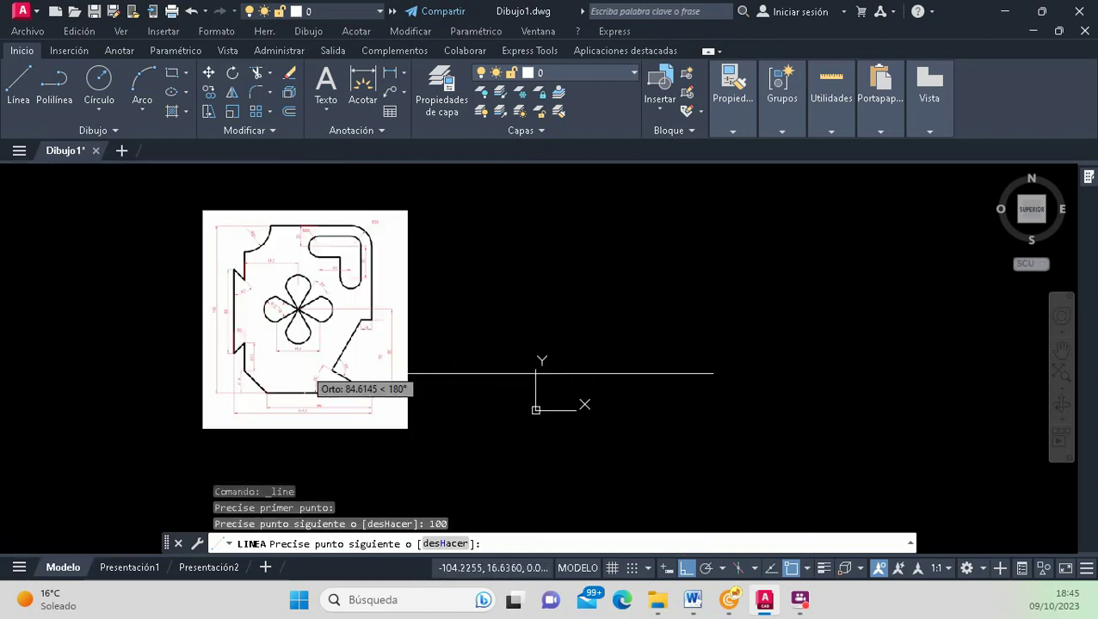
{"action": "scroll", "coordinate": [308, 369], "scroll_direction": "up", "scroll_amount": 4}
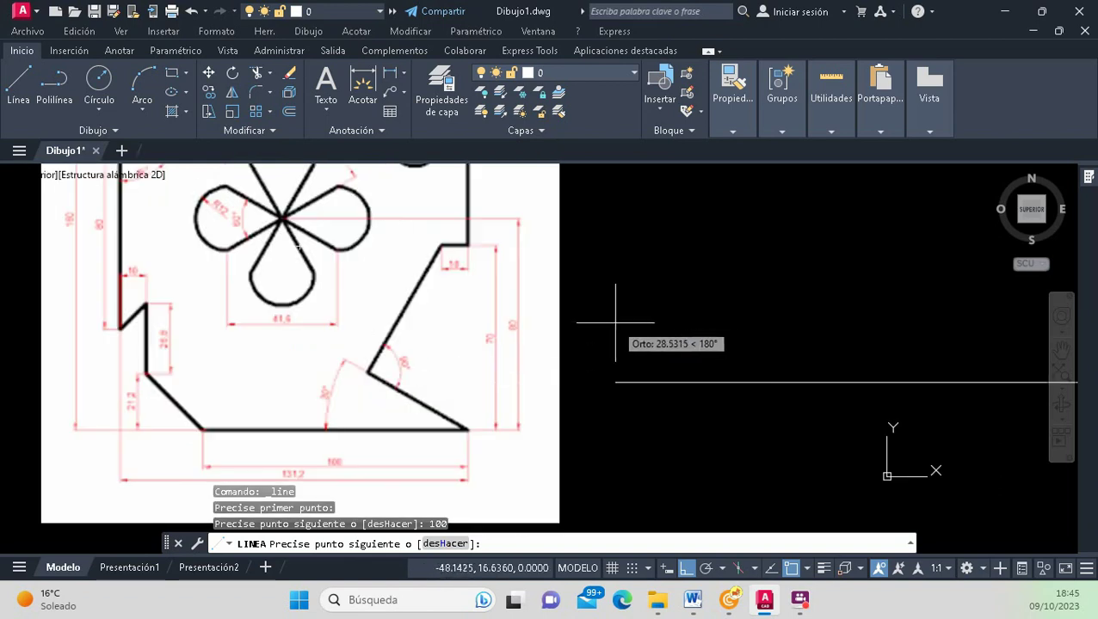
{"action": "scroll", "coordinate": [615, 324], "scroll_direction": "down", "scroll_amount": 4}
{"action": "key", "text": "Return"}
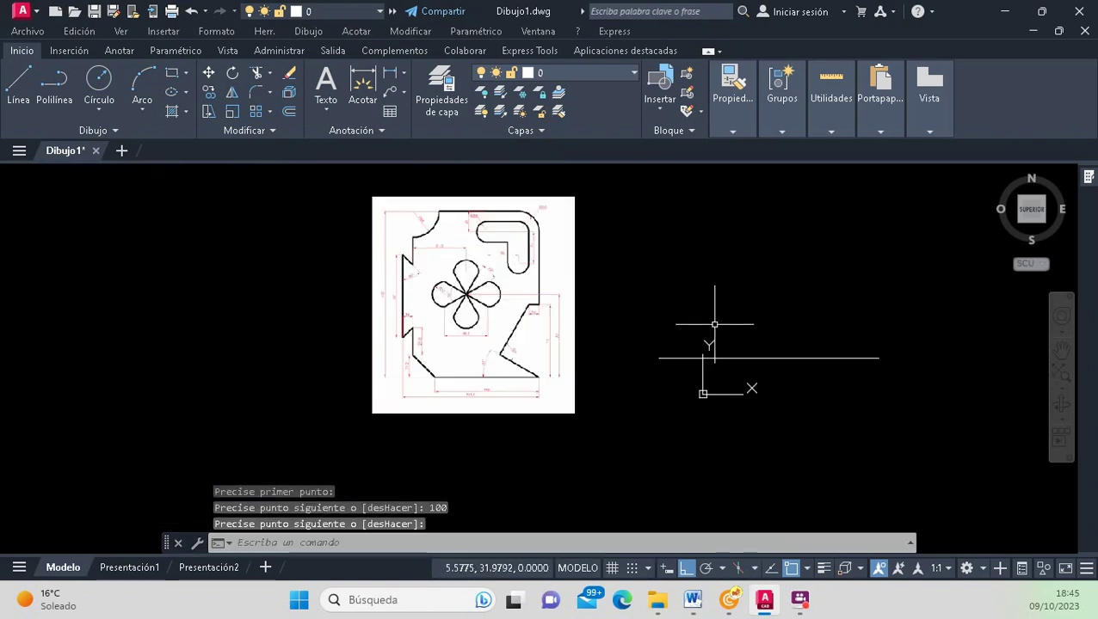
{"action": "scroll", "coordinate": [566, 358], "scroll_direction": "up", "scroll_amount": 5}
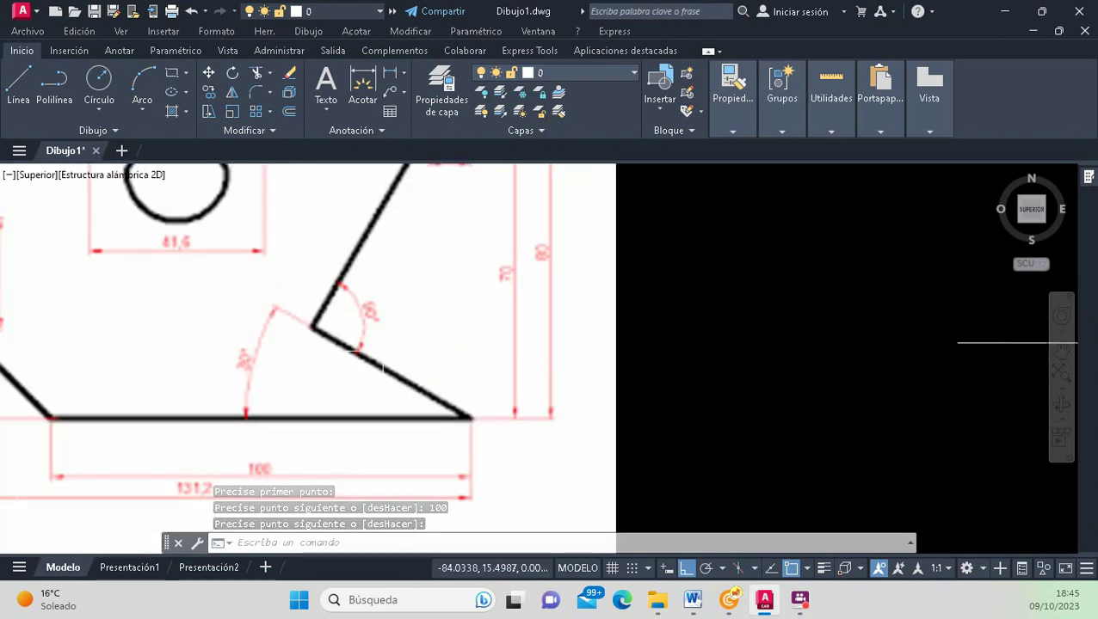
{"action": "scroll", "coordinate": [205, 378], "scroll_direction": "up", "scroll_amount": 4}
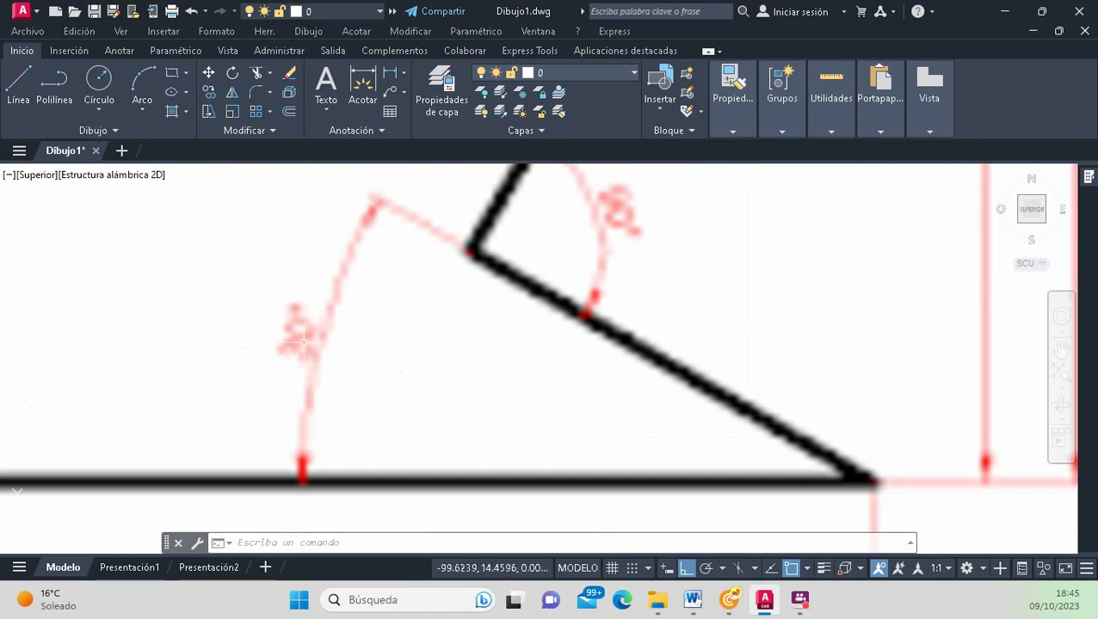
{"action": "scroll", "coordinate": [307, 370], "scroll_direction": "down", "scroll_amount": 2}
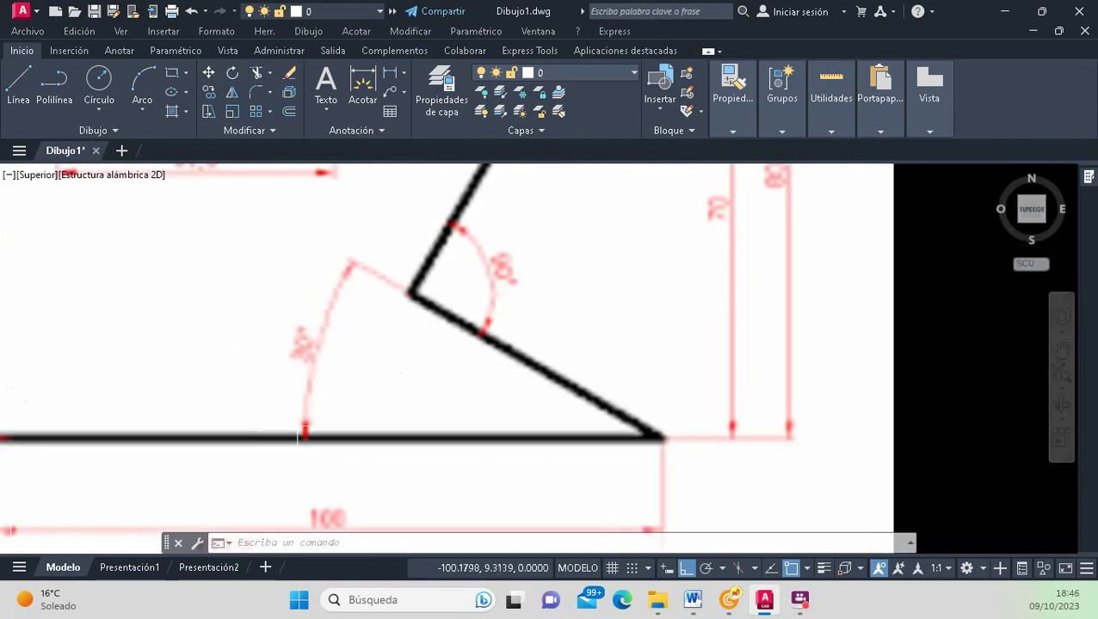
{"action": "scroll", "coordinate": [339, 288], "scroll_direction": "down", "scroll_amount": 2}
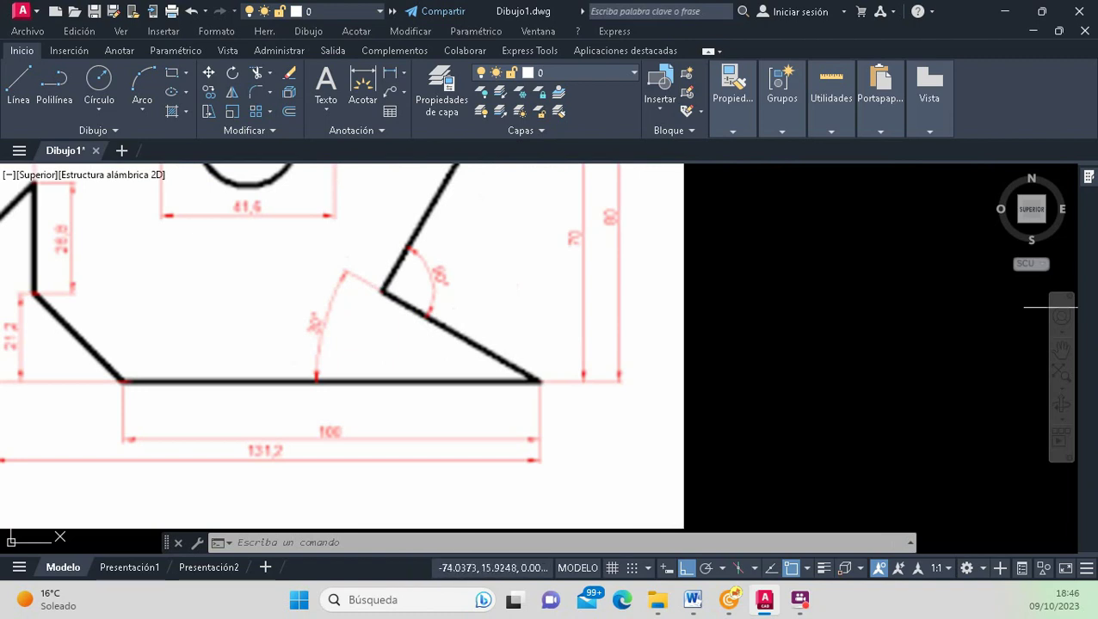
{"action": "left_click", "coordinate": [530, 210]}
{"action": "left_click", "coordinate": [550, 404]}
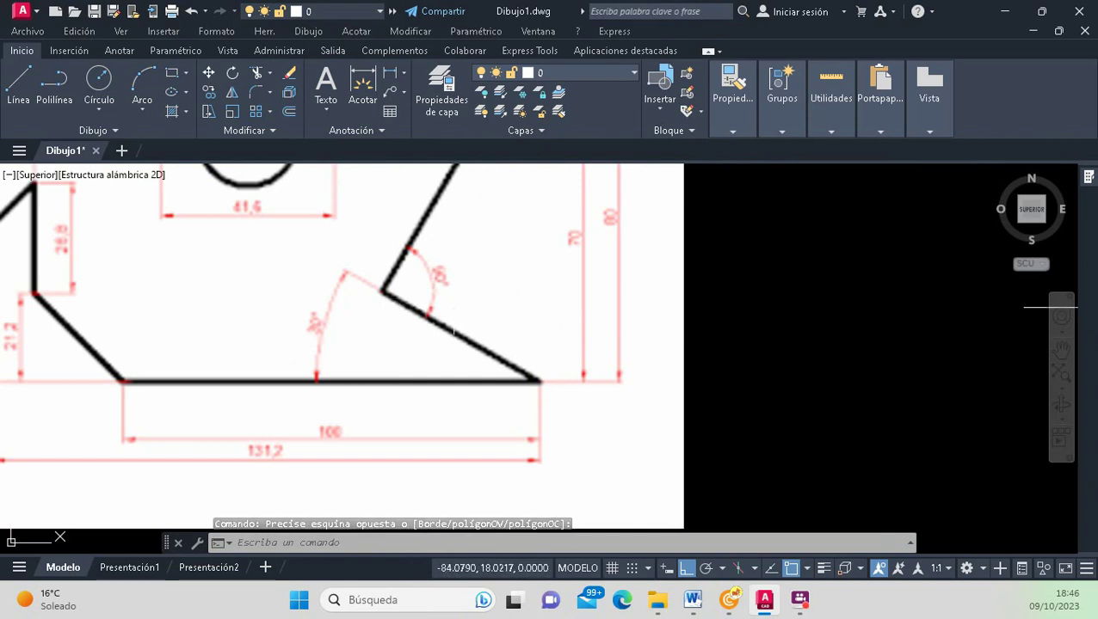
{"action": "scroll", "coordinate": [453, 295], "scroll_direction": "down", "scroll_amount": 5}
{"action": "scroll", "coordinate": [817, 262], "scroll_direction": "up", "scroll_amount": 2}
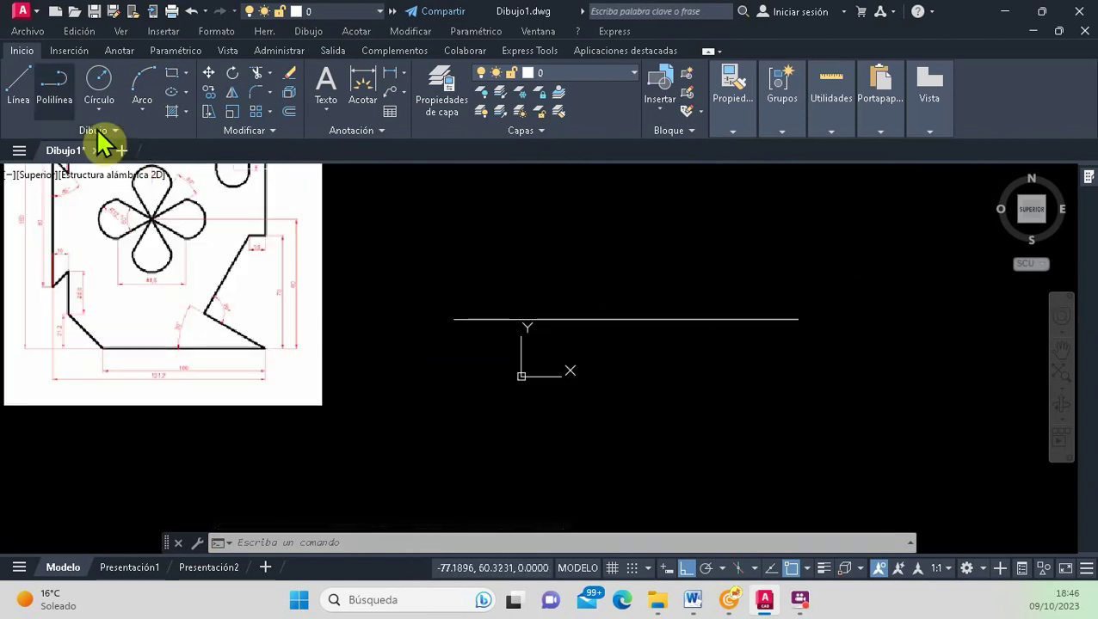
Draw a vertical line straight up from the bottom edge's right endpoint.
{"action": "left_click", "coordinate": [19, 86]}
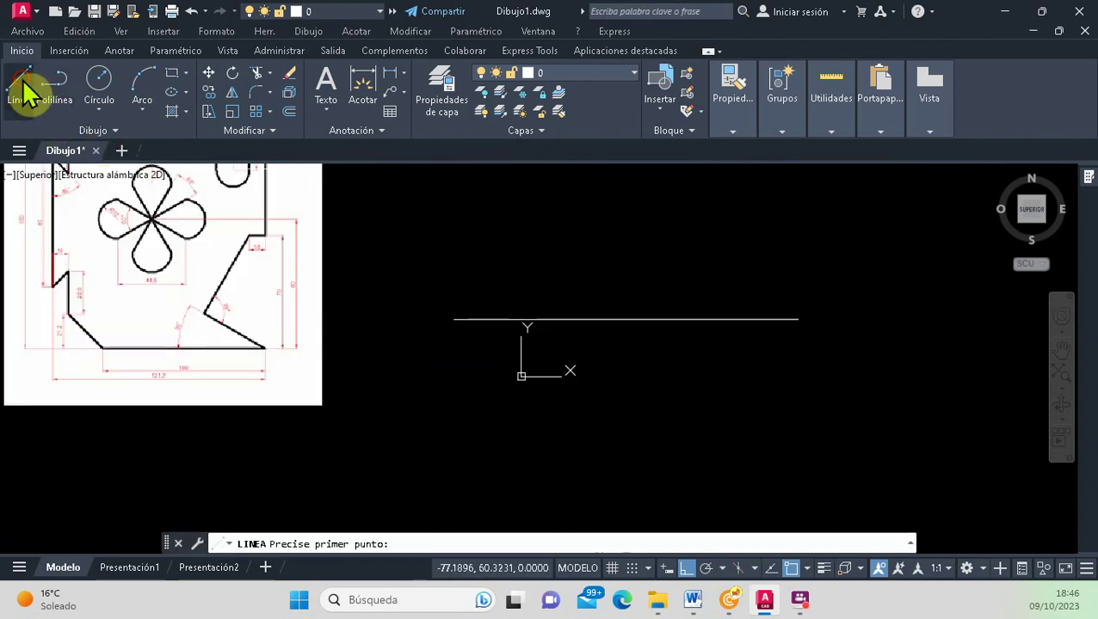
{"action": "left_click", "coordinate": [797, 318]}
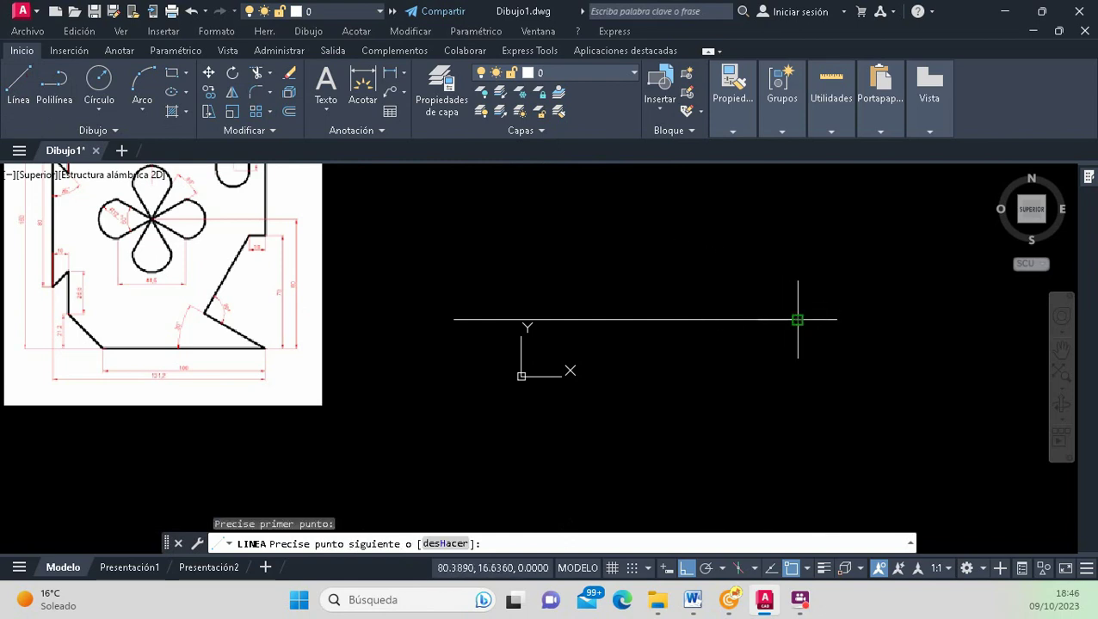
{"action": "left_click", "coordinate": [799, 216]}
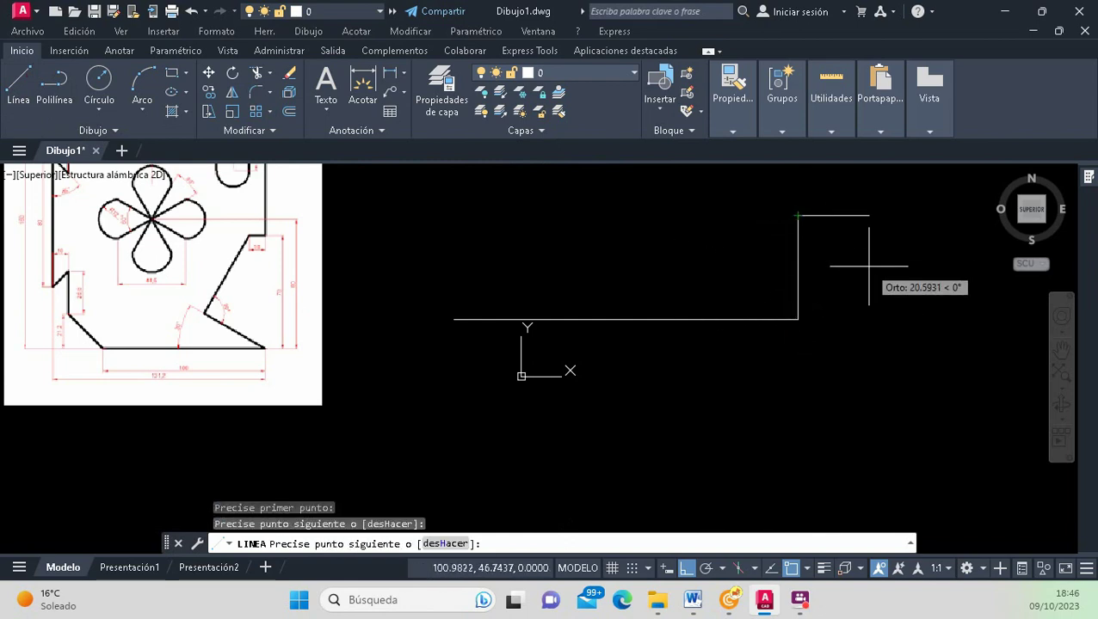
{"action": "key", "text": "Return"}
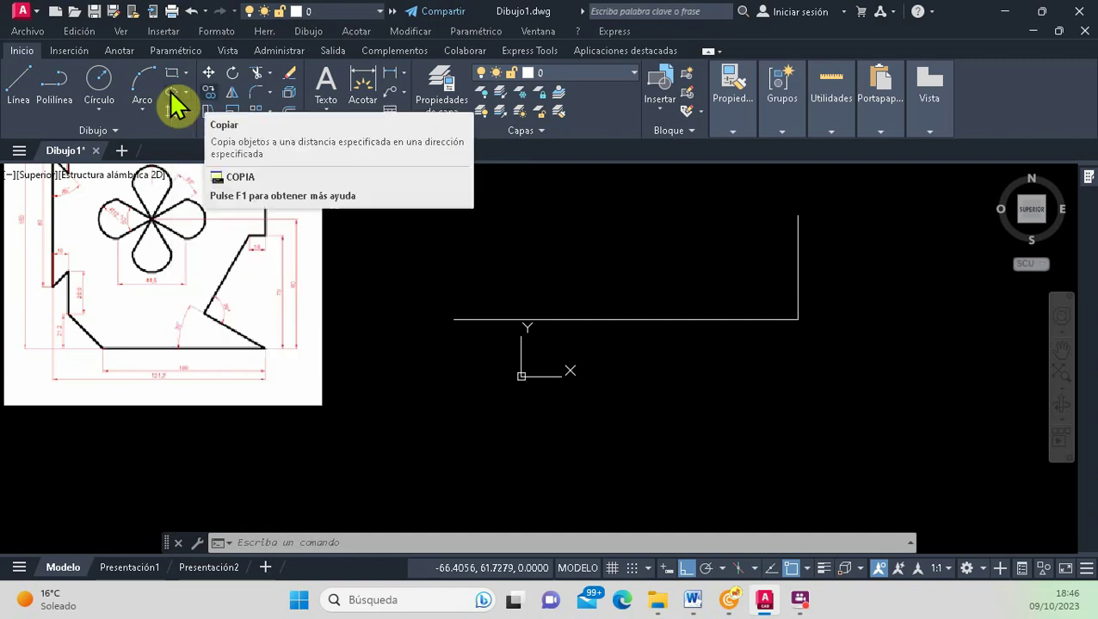
Rotate the right vertical line 60° about its lower endpoint so it slants left.
{"action": "left_click", "coordinate": [234, 74]}
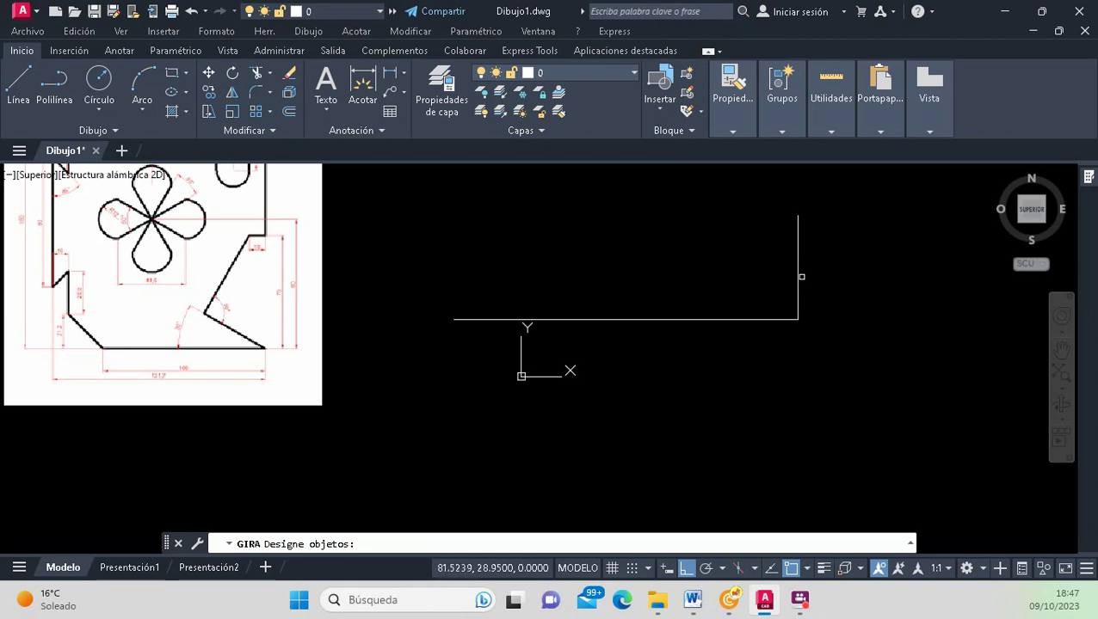
{"action": "left_click", "coordinate": [798, 277]}
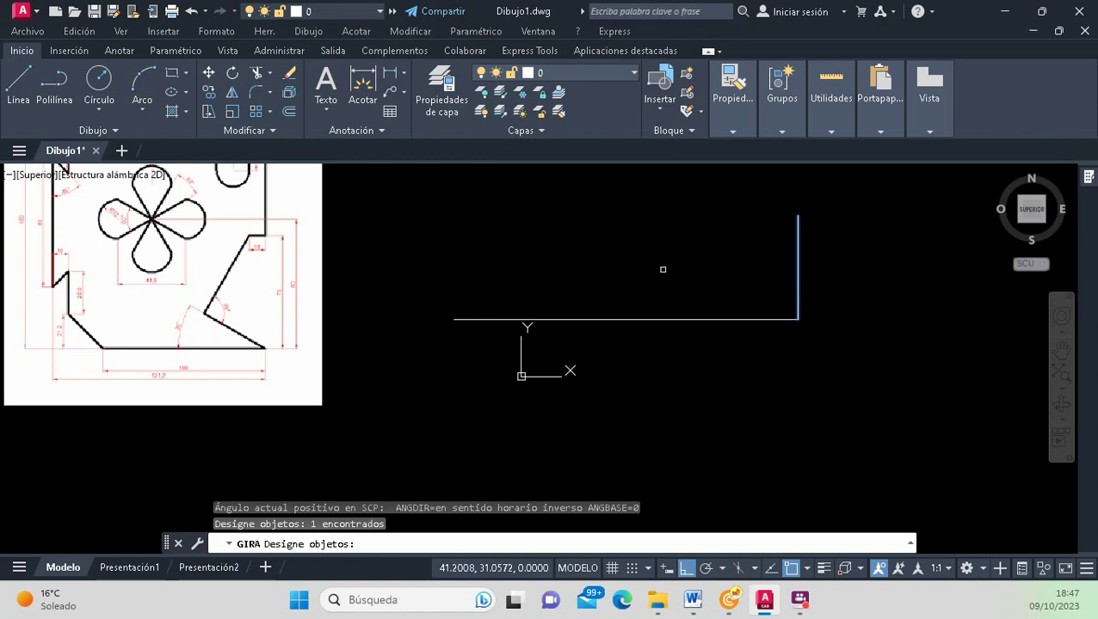
{"action": "key", "text": "Return"}
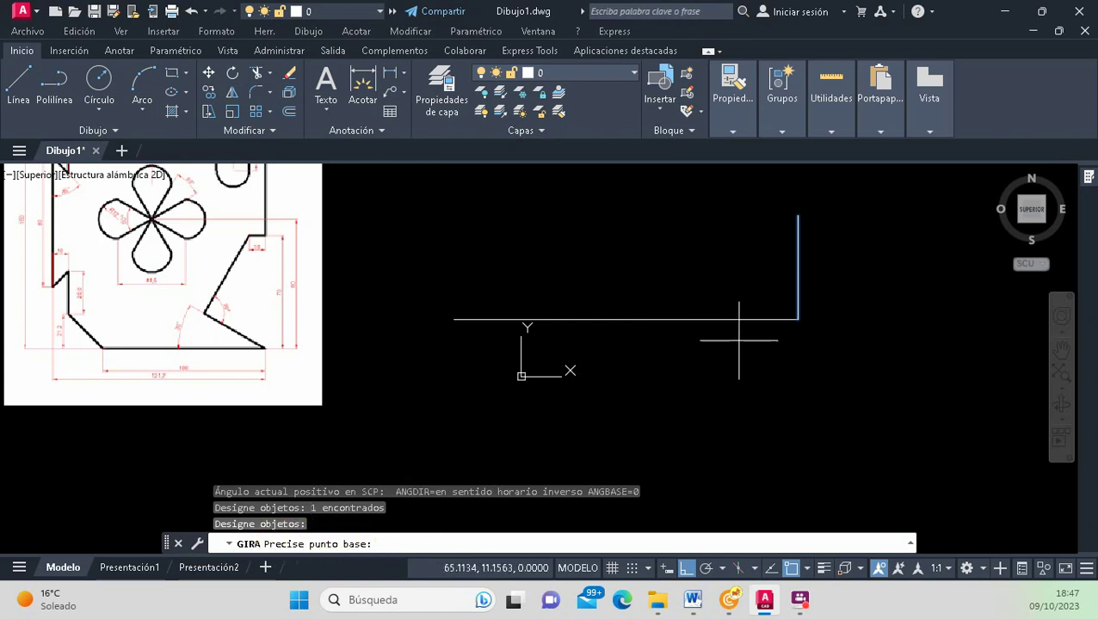
{"action": "left_click", "coordinate": [797, 320]}
{"action": "type", "text": "60"}
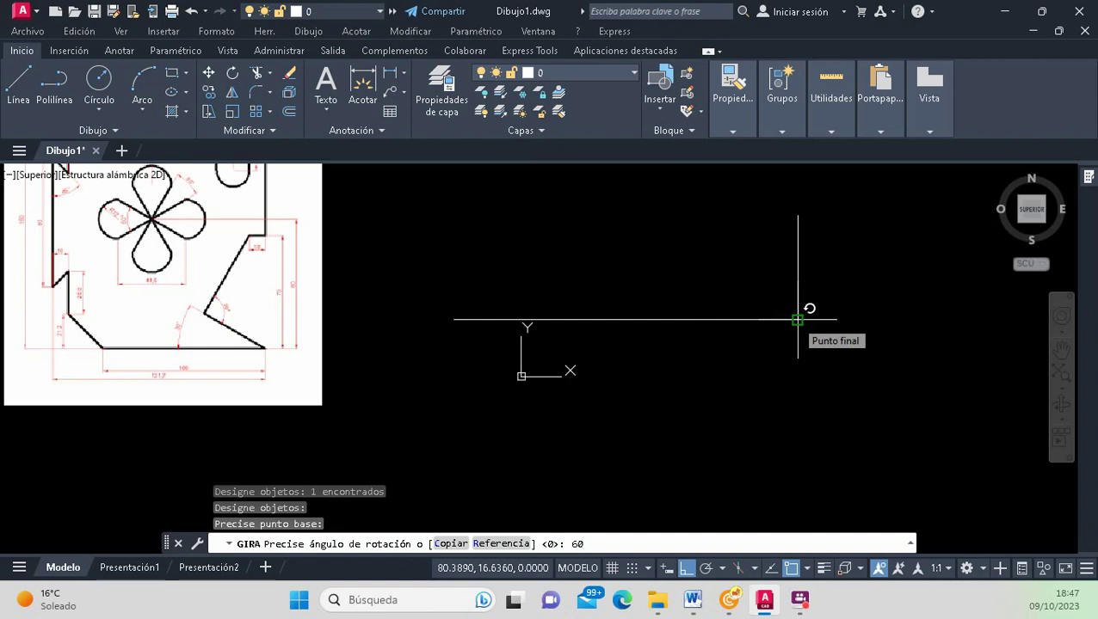
{"action": "key", "text": "Return"}
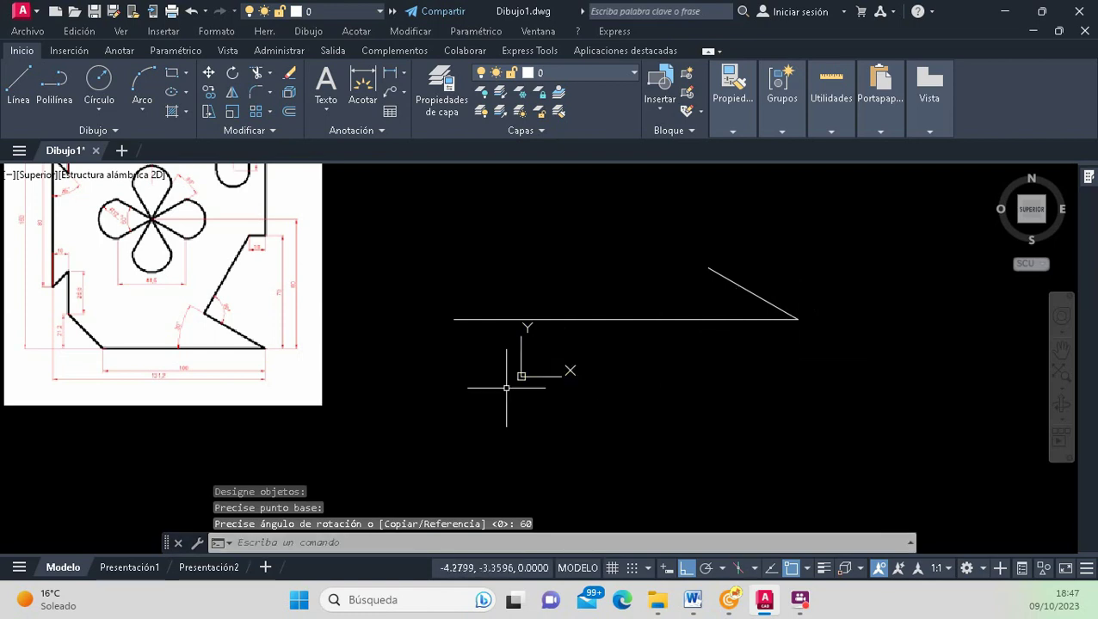
{"action": "scroll", "coordinate": [462, 341], "scroll_direction": "down", "scroll_amount": 2}
{"action": "scroll", "coordinate": [286, 343], "scroll_direction": "up", "scroll_amount": 2}
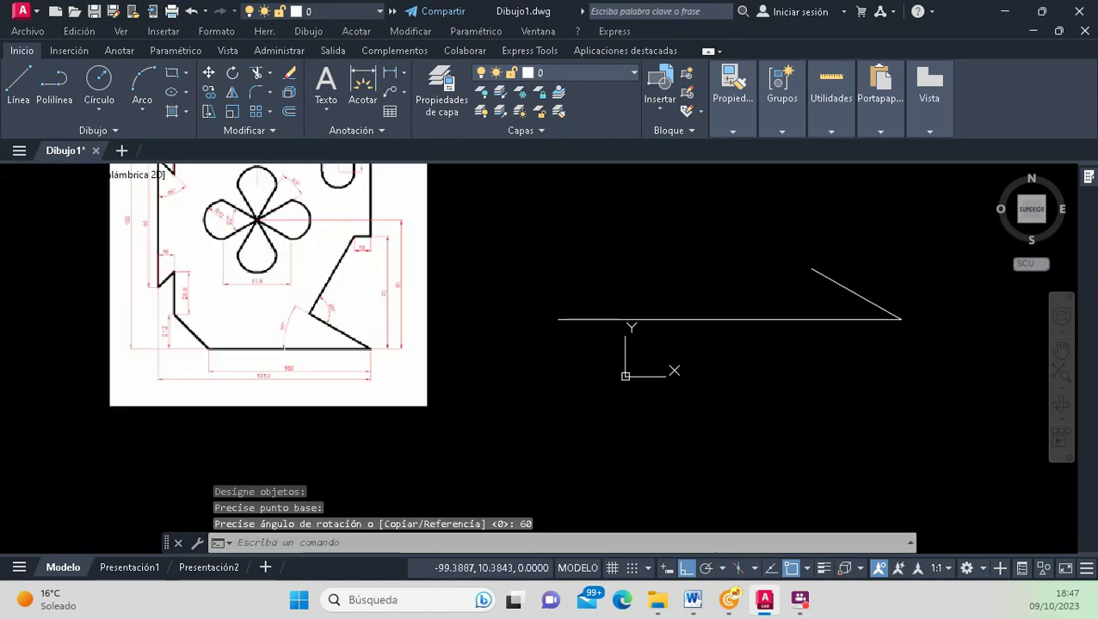
{"action": "scroll", "coordinate": [287, 344], "scroll_direction": "up", "scroll_amount": 2}
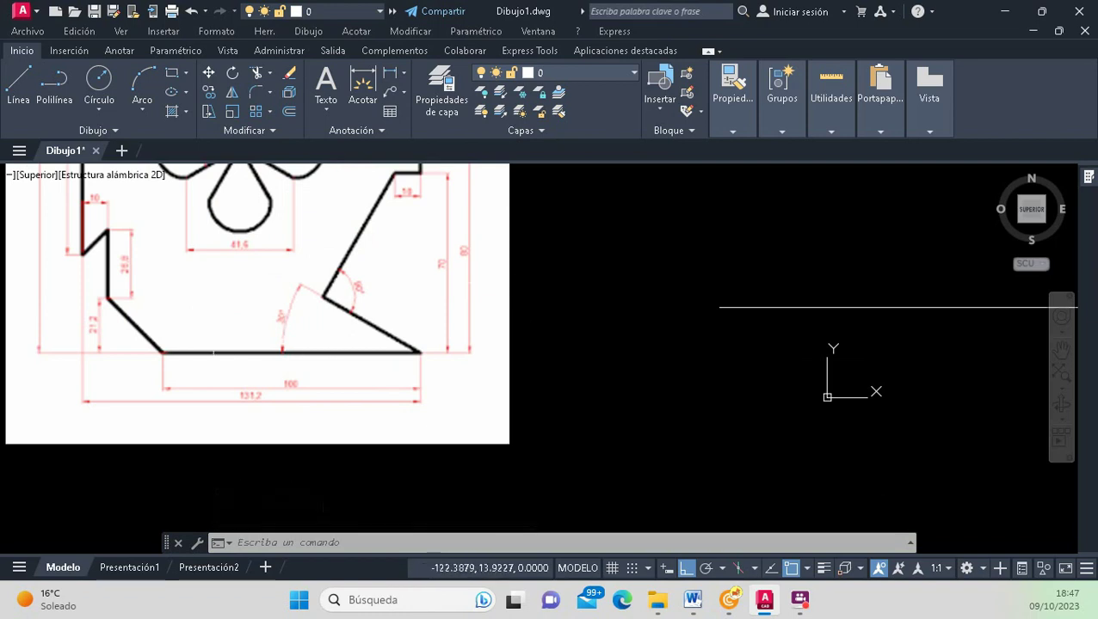
{"action": "scroll", "coordinate": [82, 316], "scroll_direction": "up", "scroll_amount": 2}
{"action": "scroll", "coordinate": [82, 316], "scroll_direction": "up", "scroll_amount": 2}
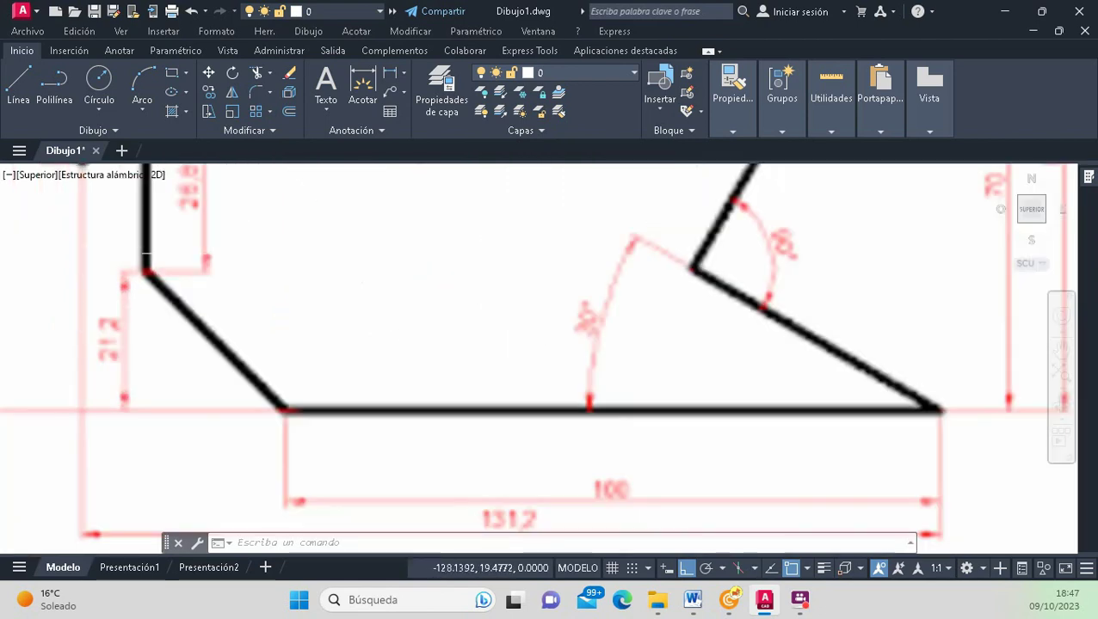
{"action": "left_click", "coordinate": [118, 254]}
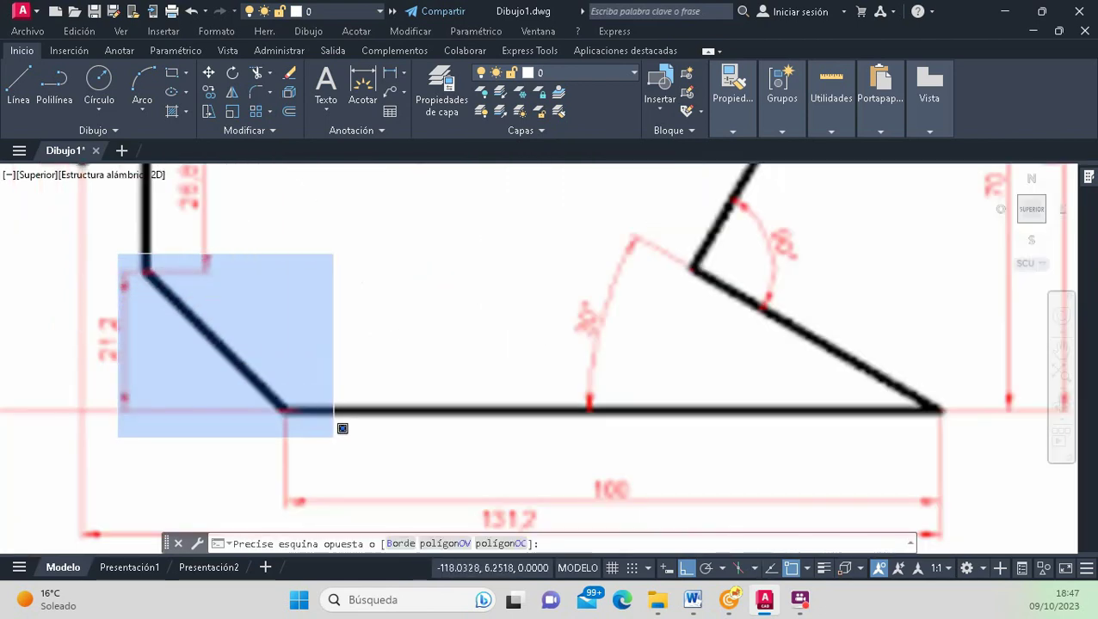
Draw a vertical line straight up from the bottom edge's left endpoint.
{"action": "scroll", "coordinate": [228, 378], "scroll_direction": "down", "scroll_amount": 2}
{"action": "scroll", "coordinate": [231, 370], "scroll_direction": "down", "scroll_amount": 3}
{"action": "scroll", "coordinate": [607, 376], "scroll_direction": "up", "scroll_amount": 2}
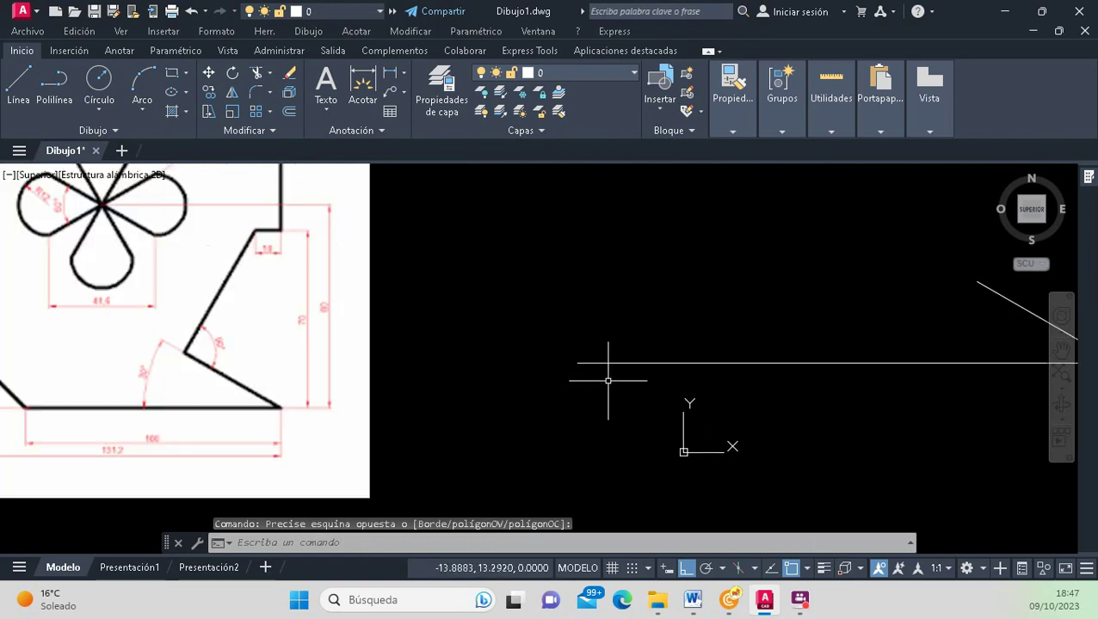
{"action": "left_click", "coordinate": [24, 86]}
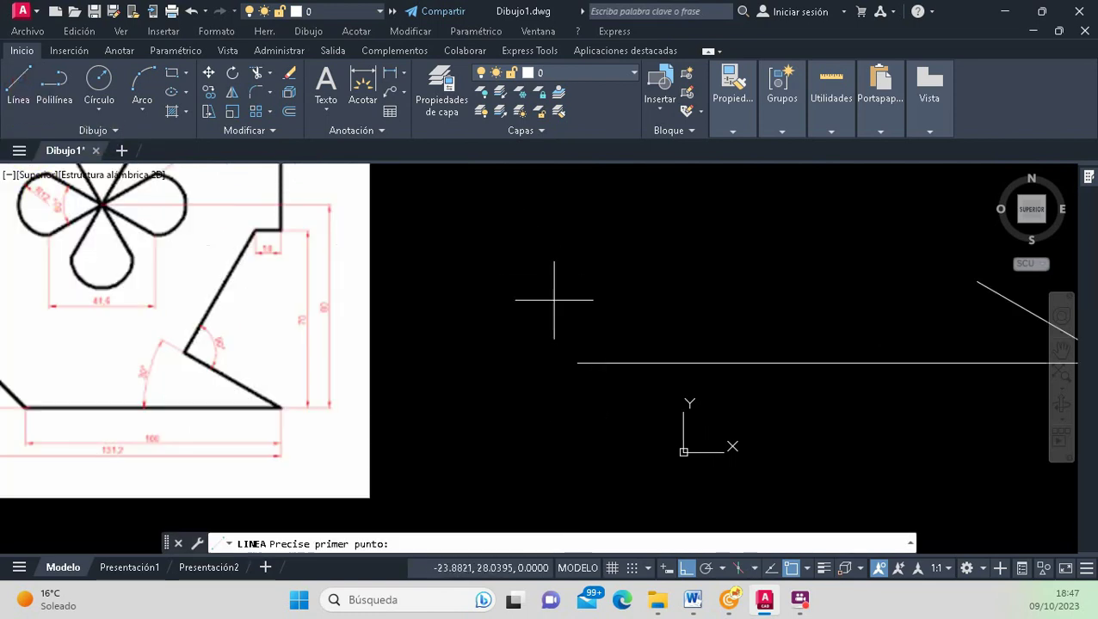
{"action": "left_click", "coordinate": [577, 363]}
{"action": "left_click", "coordinate": [589, 225]}
{"action": "key", "text": "Return"}
{"action": "scroll", "coordinate": [491, 299], "scroll_direction": "down", "scroll_amount": 3}
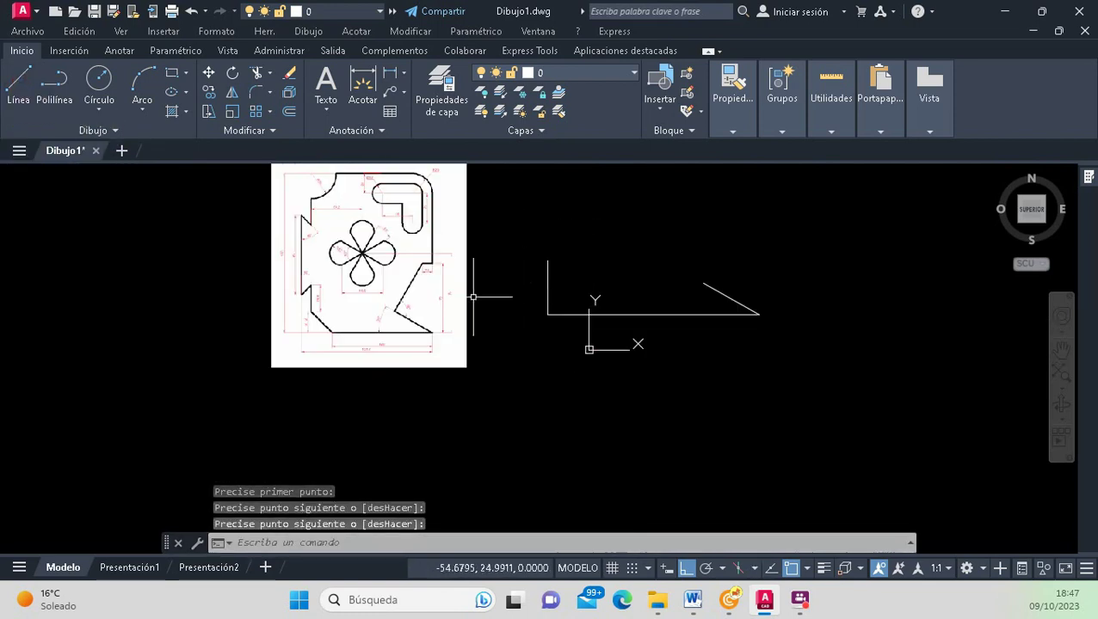
{"action": "scroll", "coordinate": [487, 296], "scroll_direction": "up", "scroll_amount": 3}
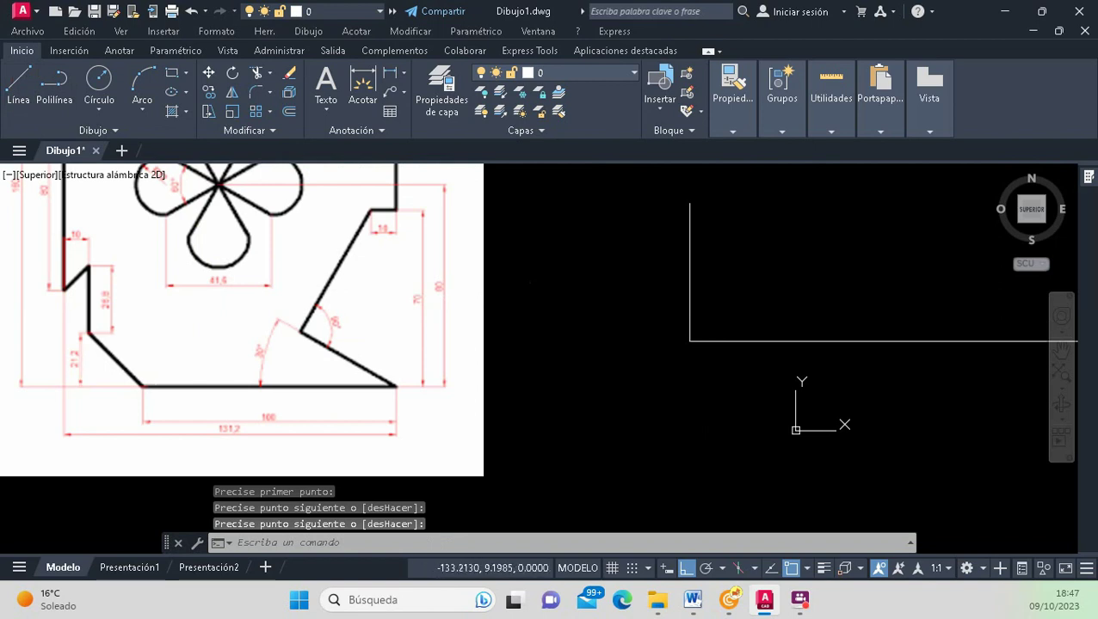
{"action": "scroll", "coordinate": [77, 378], "scroll_direction": "up", "scroll_amount": 2}
{"action": "scroll", "coordinate": [77, 378], "scroll_direction": "up", "scroll_amount": 4}
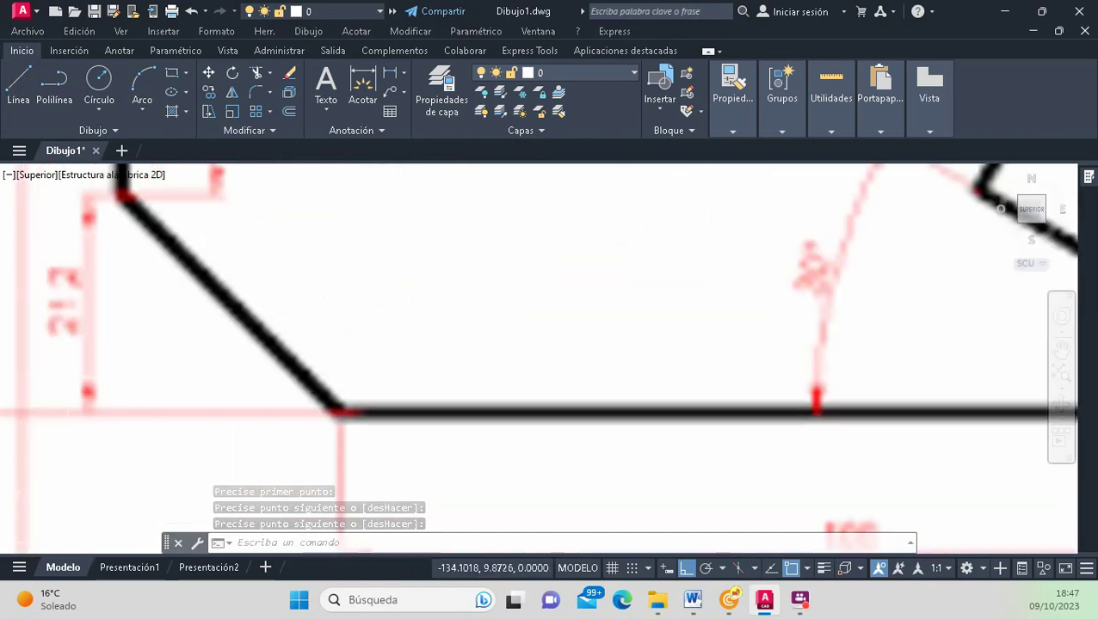
{"action": "scroll", "coordinate": [110, 374], "scroll_direction": "down", "scroll_amount": 2}
{"action": "left_click", "coordinate": [59, 300]}
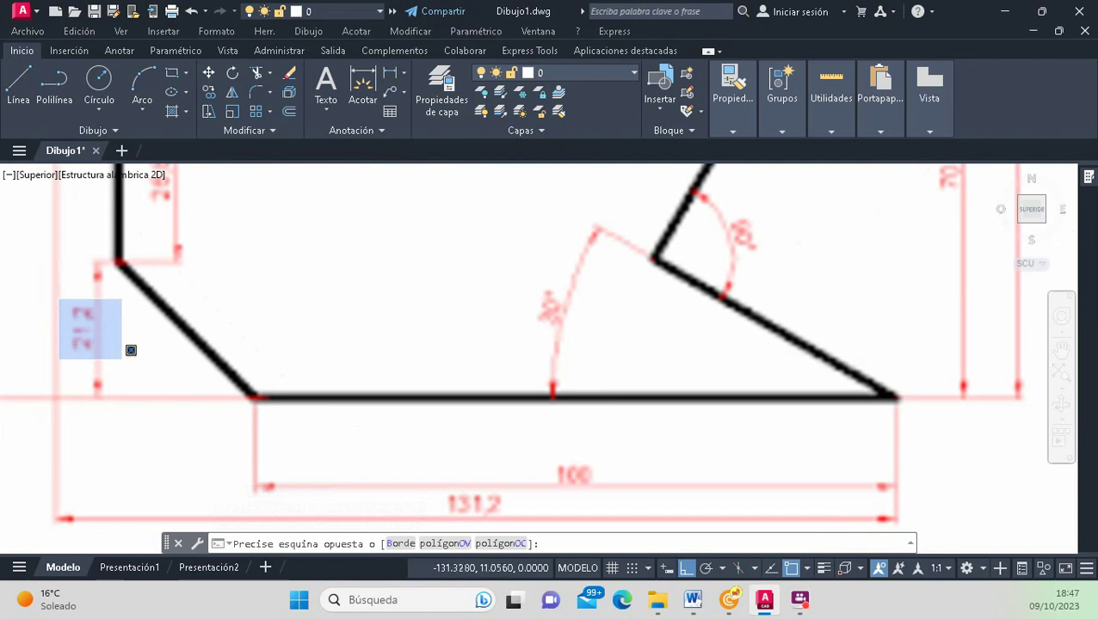
{"action": "scroll", "coordinate": [131, 351], "scroll_direction": "down", "scroll_amount": 2}
{"action": "left_click", "coordinate": [345, 344]}
{"action": "scroll", "coordinate": [569, 324], "scroll_direction": "down", "scroll_amount": 4}
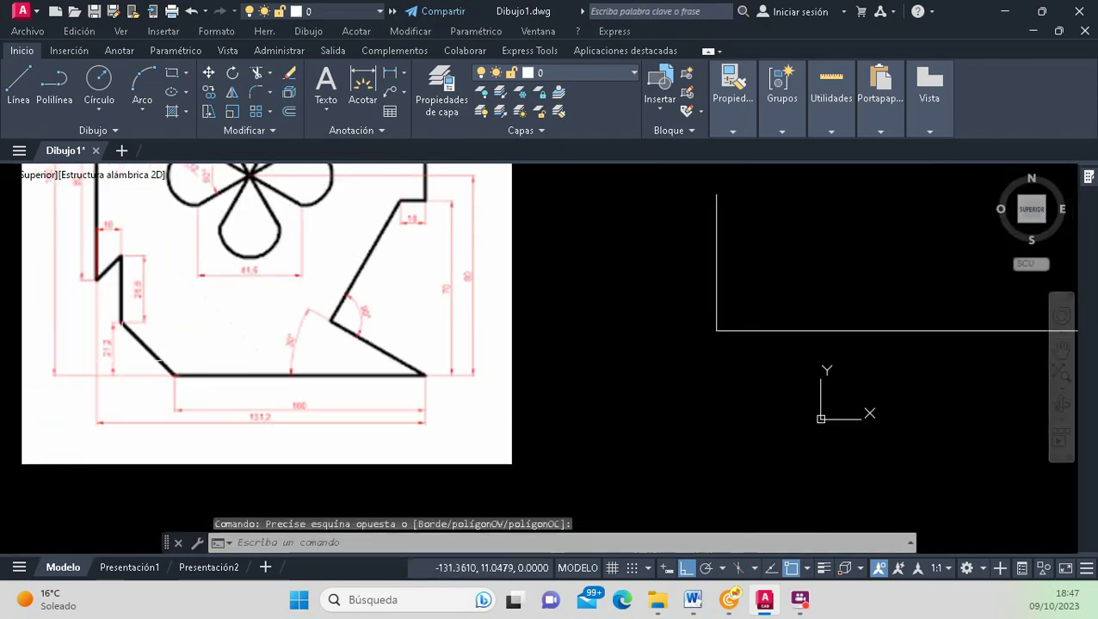
{"action": "scroll", "coordinate": [625, 312], "scroll_direction": "up", "scroll_amount": 2}
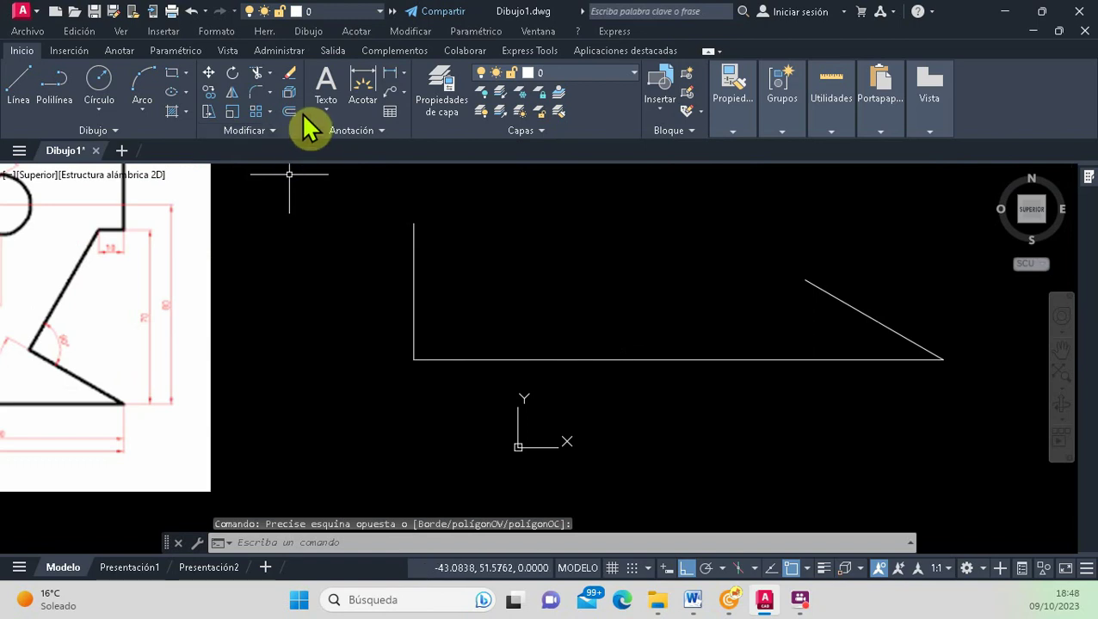
Offset the bottom edge 21.2 units upward.
{"action": "left_click", "coordinate": [290, 112]}
{"action": "type", "text": "21.2"}
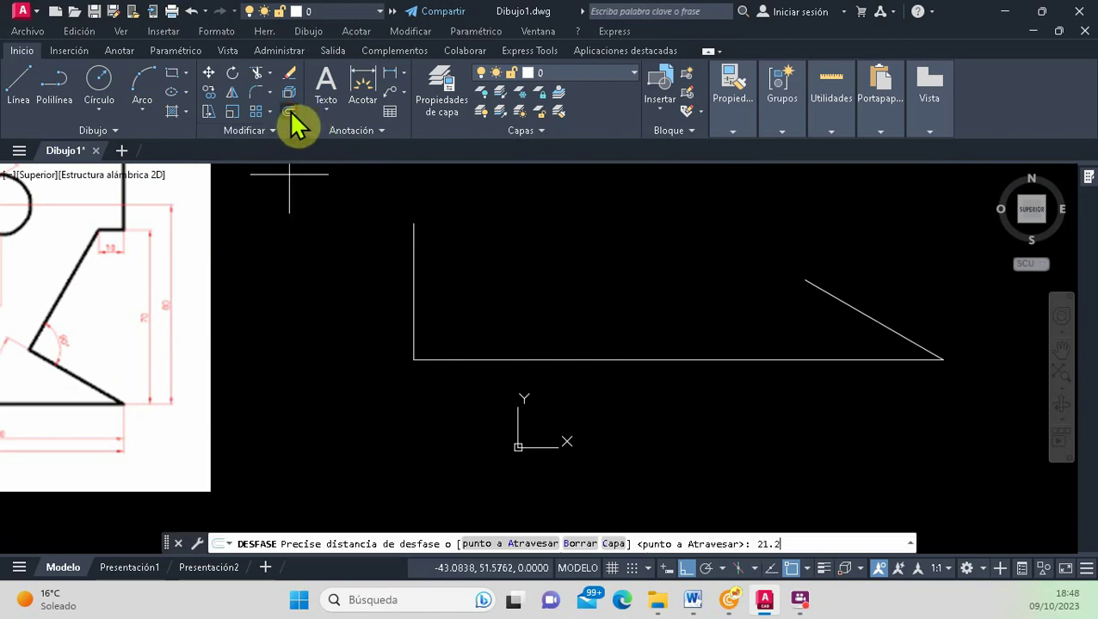
{"action": "key", "text": "Return"}
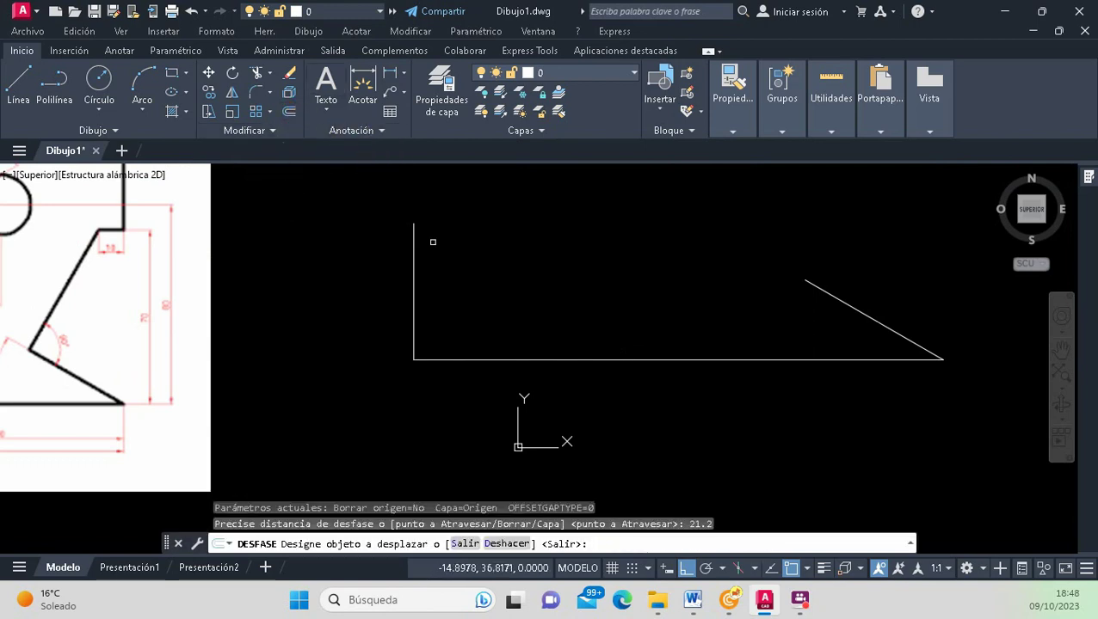
{"action": "left_click", "coordinate": [456, 359]}
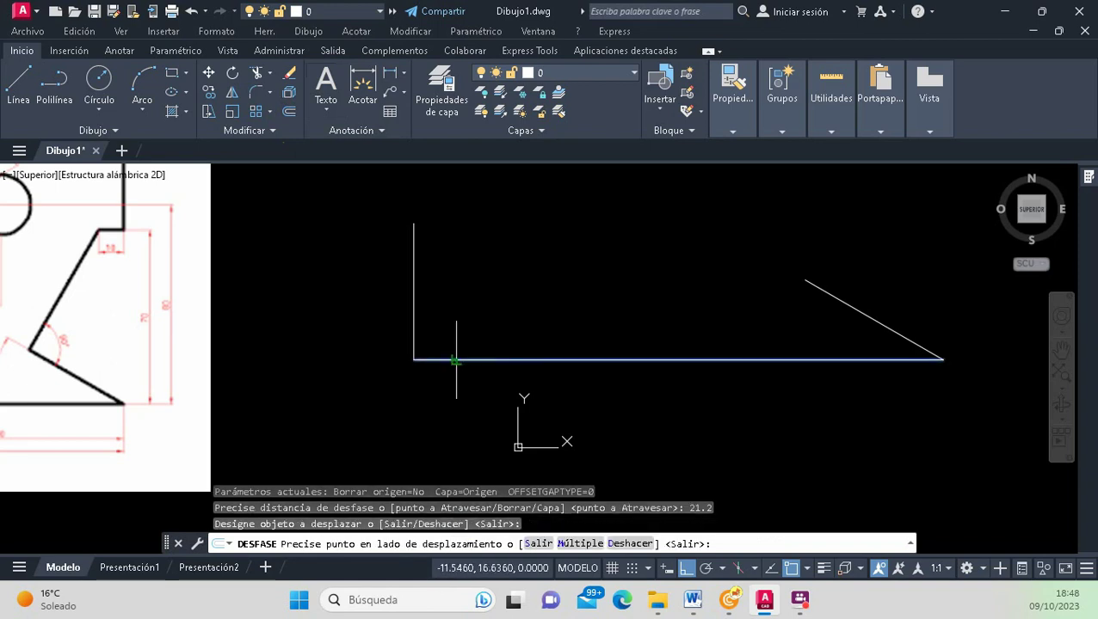
{"action": "left_click", "coordinate": [455, 282]}
{"action": "scroll", "coordinate": [455, 282], "scroll_direction": "down", "scroll_amount": 4}
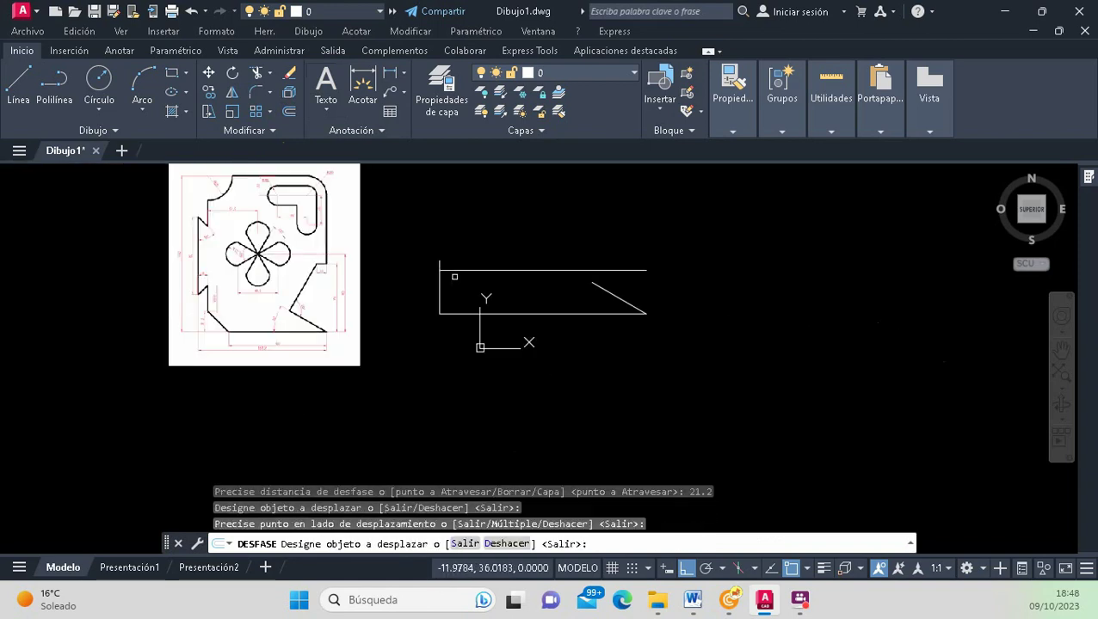
{"action": "key", "text": "Return"}
{"action": "scroll", "coordinate": [387, 262], "scroll_direction": "up", "scroll_amount": 2}
Draw a vertical line from the bottom edge's right end up past the 21.2 offset line.
{"action": "left_click", "coordinate": [20, 101]}
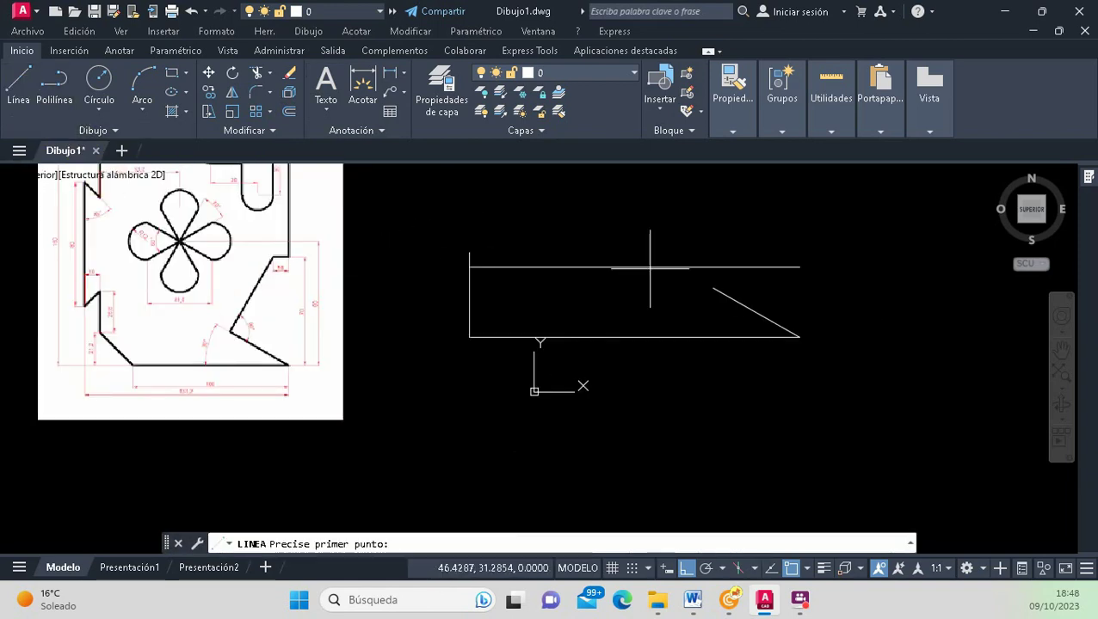
{"action": "left_click", "coordinate": [799, 338]}
{"action": "left_click", "coordinate": [807, 174]}
{"action": "key", "text": "Return"}
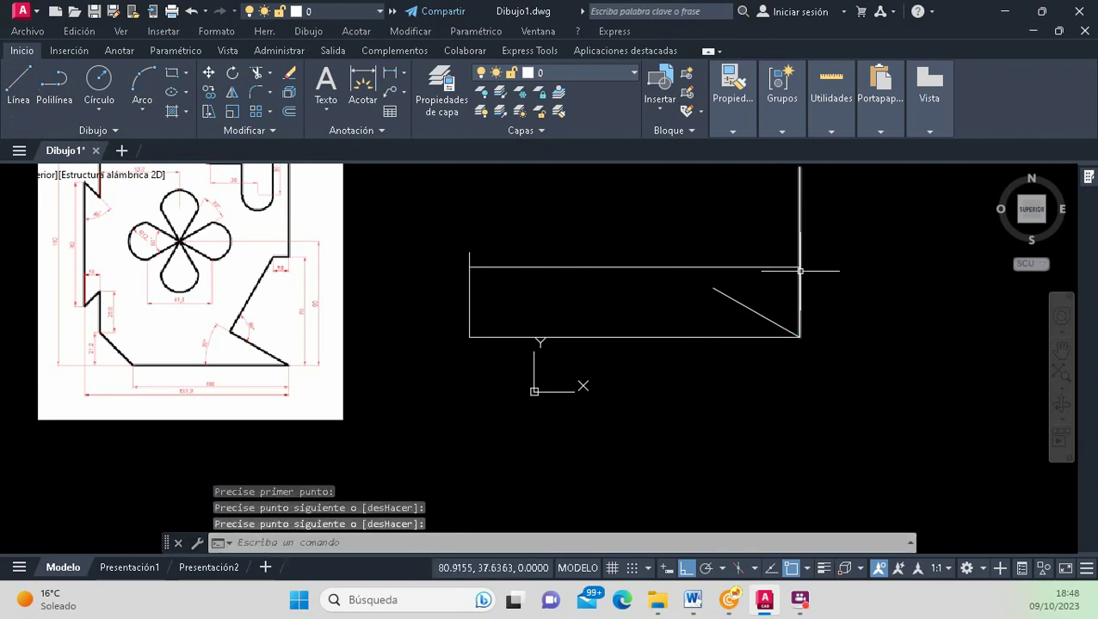
{"action": "scroll", "coordinate": [799, 252], "scroll_direction": "down", "scroll_amount": 3}
{"action": "scroll", "coordinate": [799, 253], "scroll_direction": "up", "scroll_amount": 2}
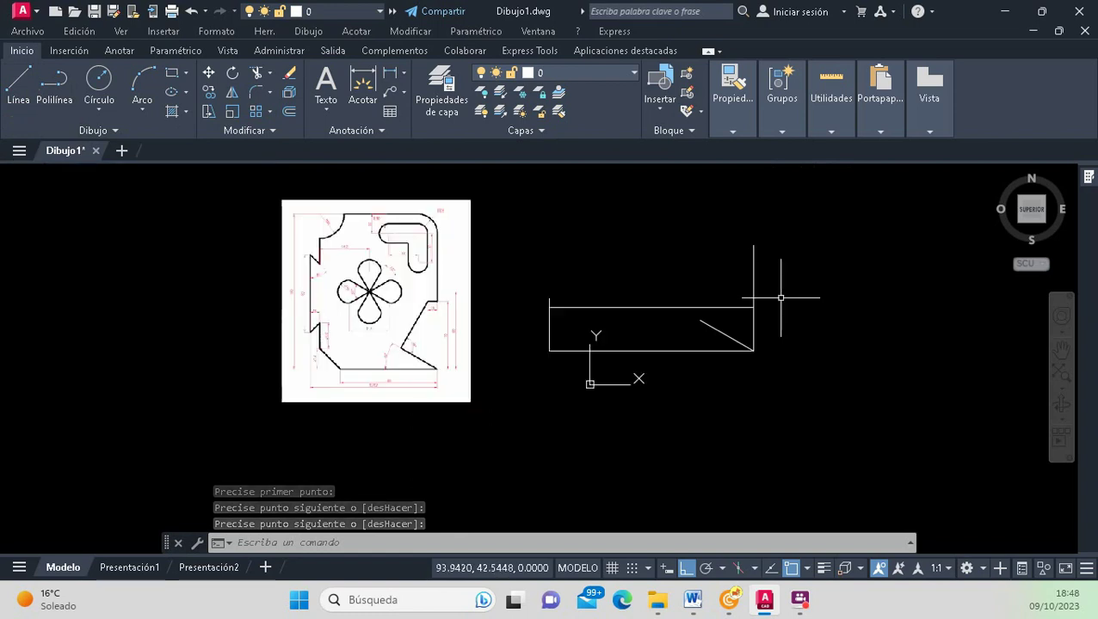
{"action": "scroll", "coordinate": [779, 297], "scroll_direction": "up", "scroll_amount": 1}
{"action": "scroll", "coordinate": [437, 367], "scroll_direction": "up", "scroll_amount": 2}
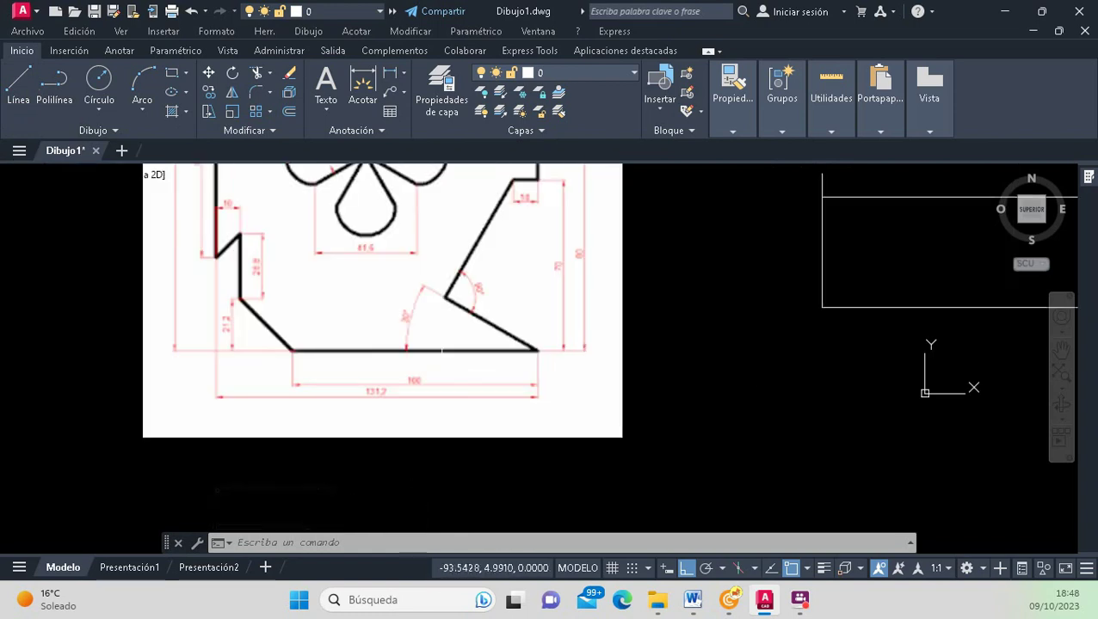
{"action": "scroll", "coordinate": [437, 367], "scroll_direction": "up", "scroll_amount": 2}
{"action": "scroll", "coordinate": [438, 367], "scroll_direction": "up", "scroll_amount": 2}
{"action": "scroll", "coordinate": [347, 411], "scroll_direction": "up", "scroll_amount": 1}
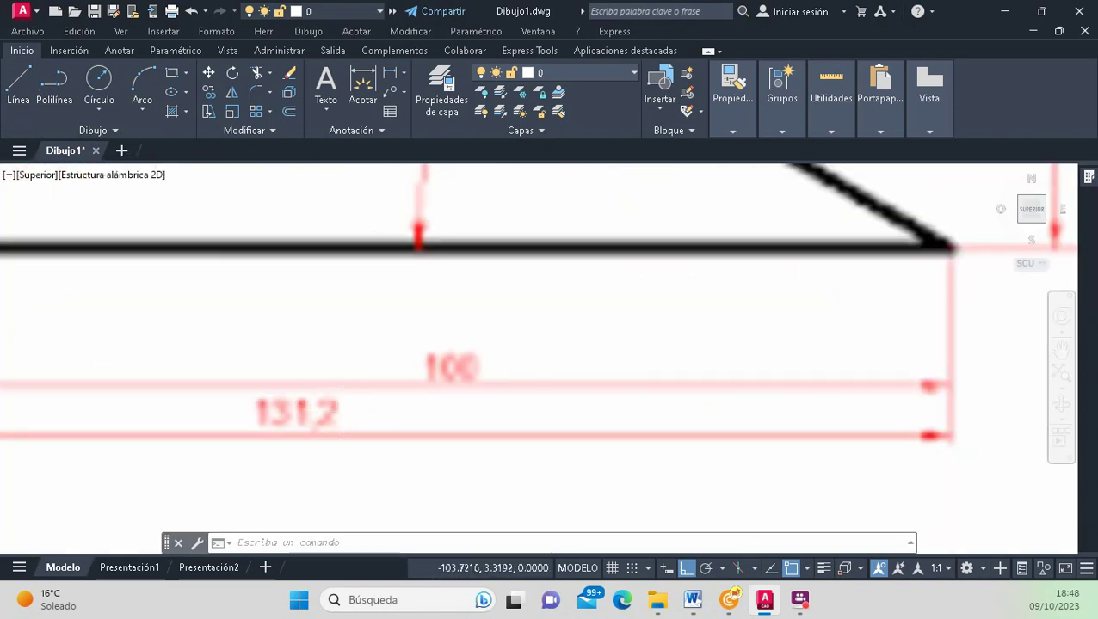
{"action": "scroll", "coordinate": [335, 370], "scroll_direction": "down", "scroll_amount": 1}
{"action": "scroll", "coordinate": [336, 370], "scroll_direction": "down", "scroll_amount": 2}
{"action": "scroll", "coordinate": [335, 370], "scroll_direction": "down", "scroll_amount": 1}
{"action": "middle_click_drag", "start_coordinate": [841, 268], "coordinate": [757, 289]}
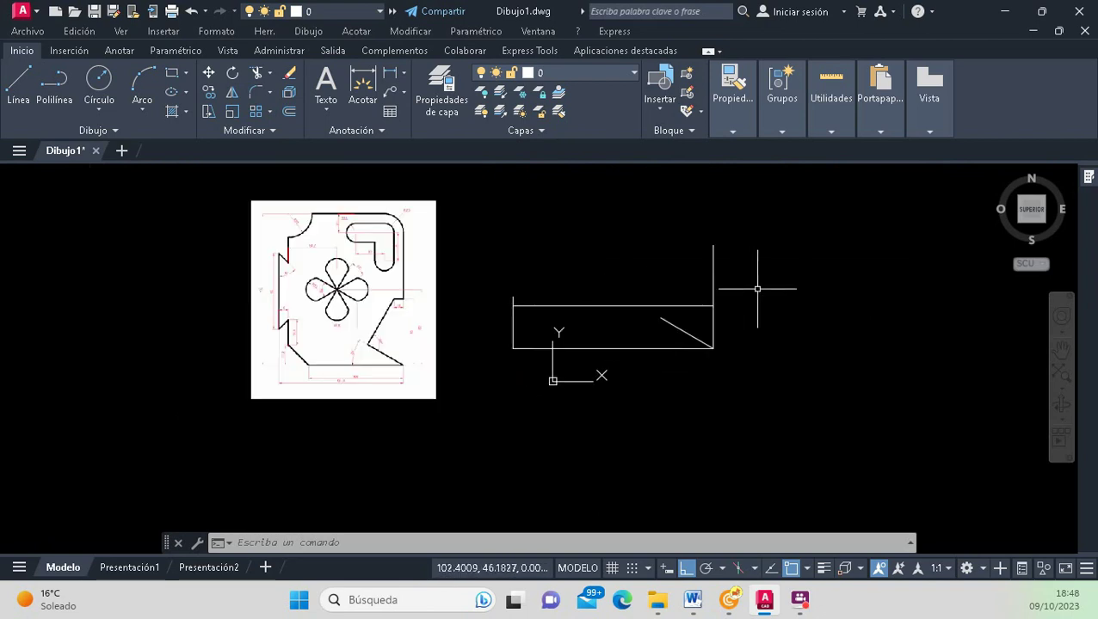
{"action": "left_click", "coordinate": [291, 111]}
{"action": "type", "text": "131.2"}
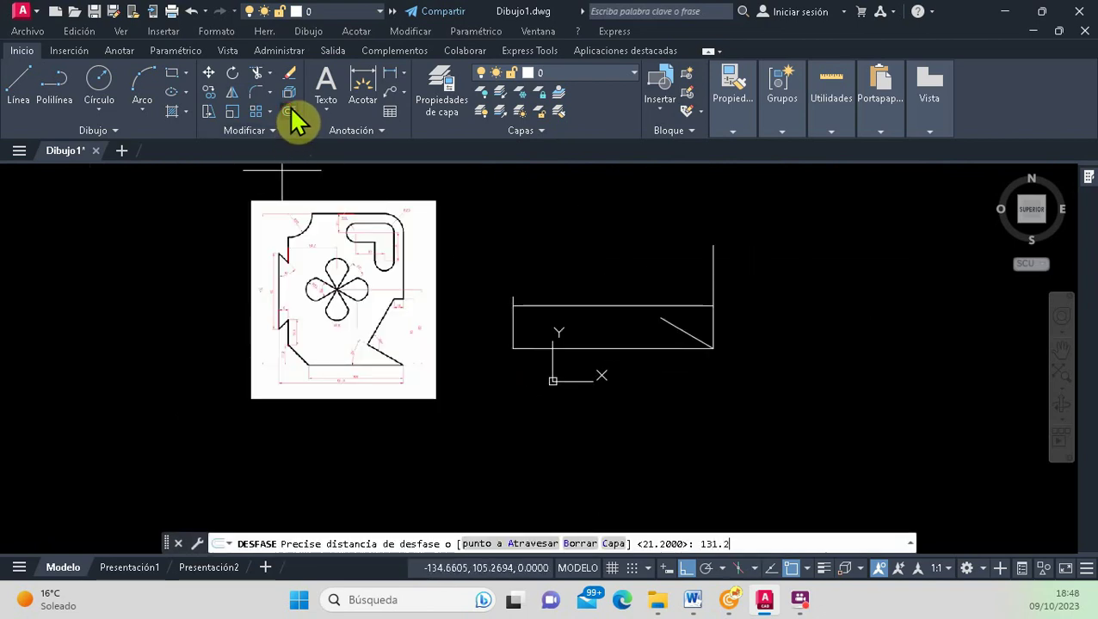
Offset the right vertical line 131.2 units to the left for the overall width.
{"action": "key", "text": "Return"}
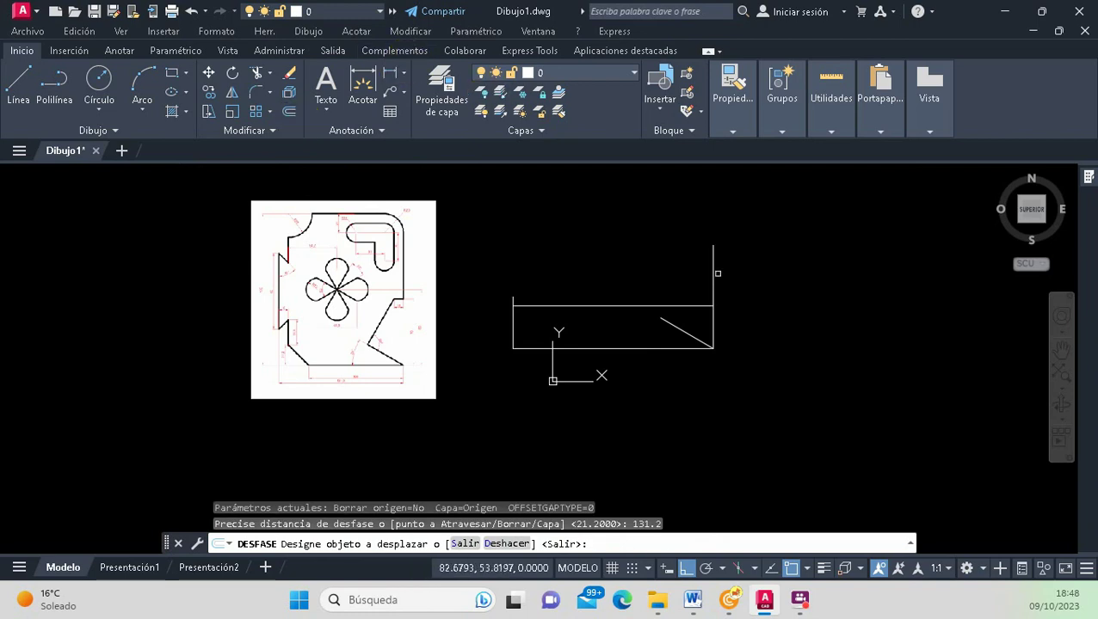
{"action": "left_click", "coordinate": [715, 272]}
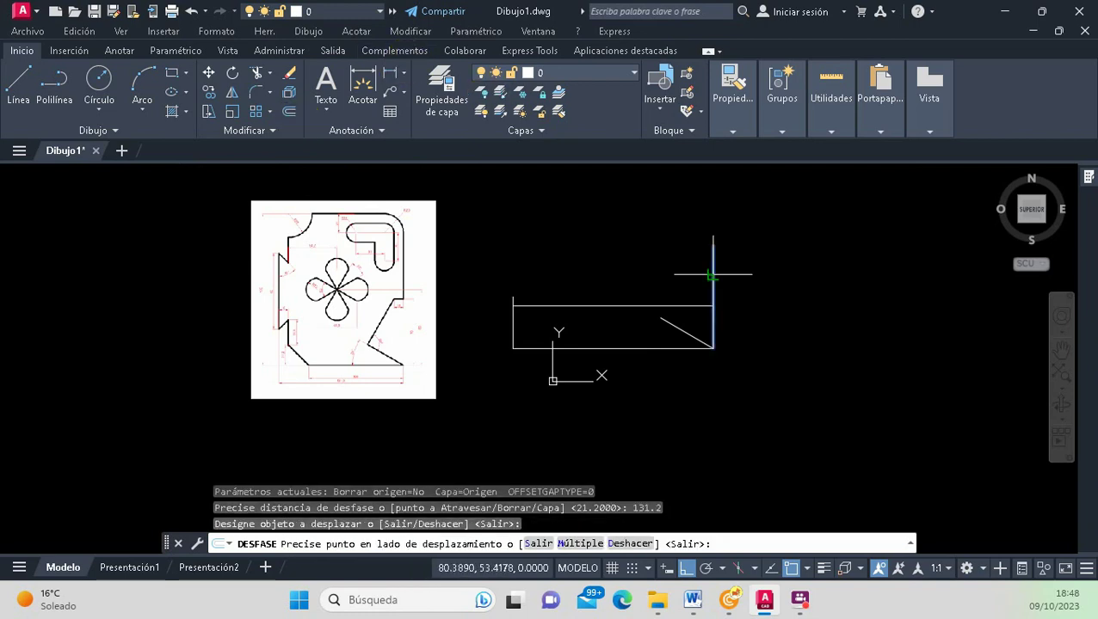
{"action": "left_click", "coordinate": [532, 255]}
{"action": "scroll", "coordinate": [293, 304], "scroll_direction": "up", "scroll_amount": 2}
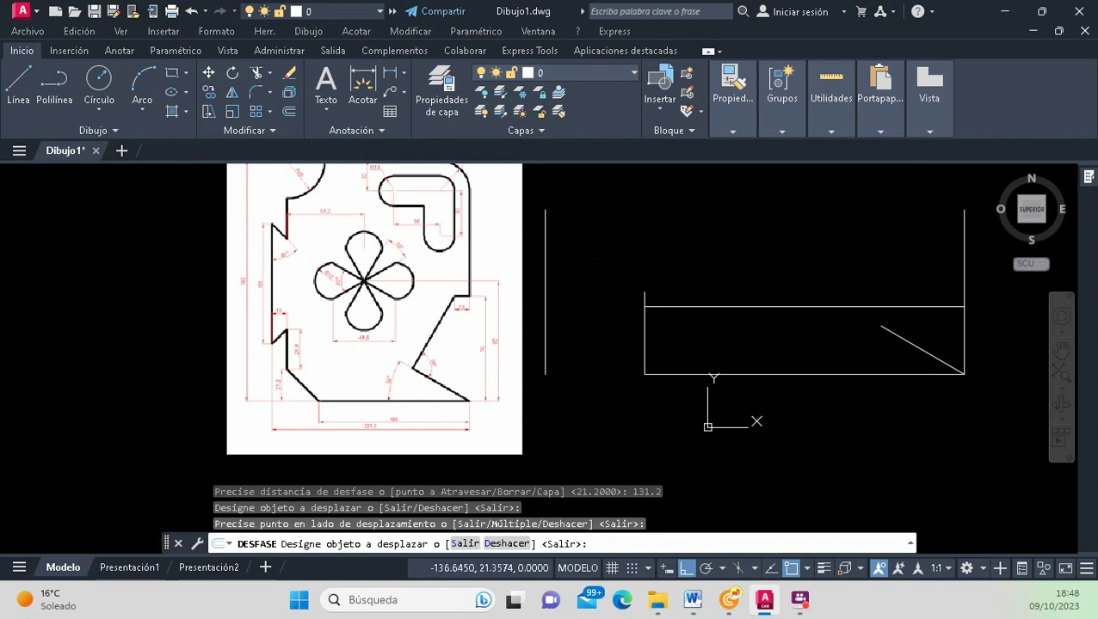
{"action": "key", "text": "Return"}
{"action": "left_click", "coordinate": [265, 206]}
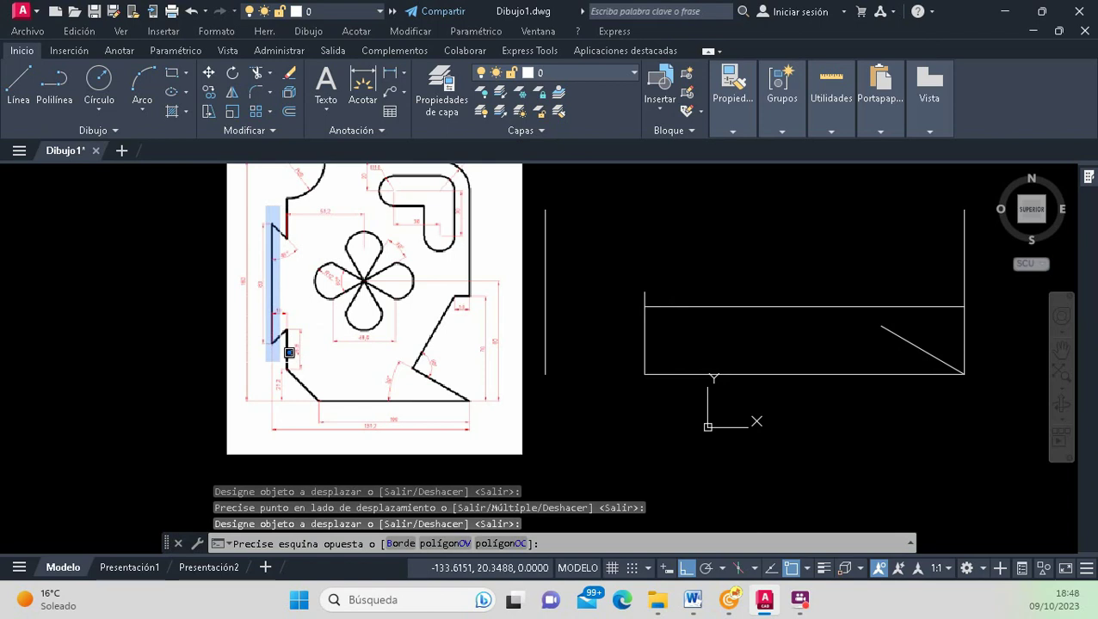
{"action": "key", "text": "Escape"}
{"action": "scroll", "coordinate": [289, 352], "scroll_direction": "up", "scroll_amount": 2}
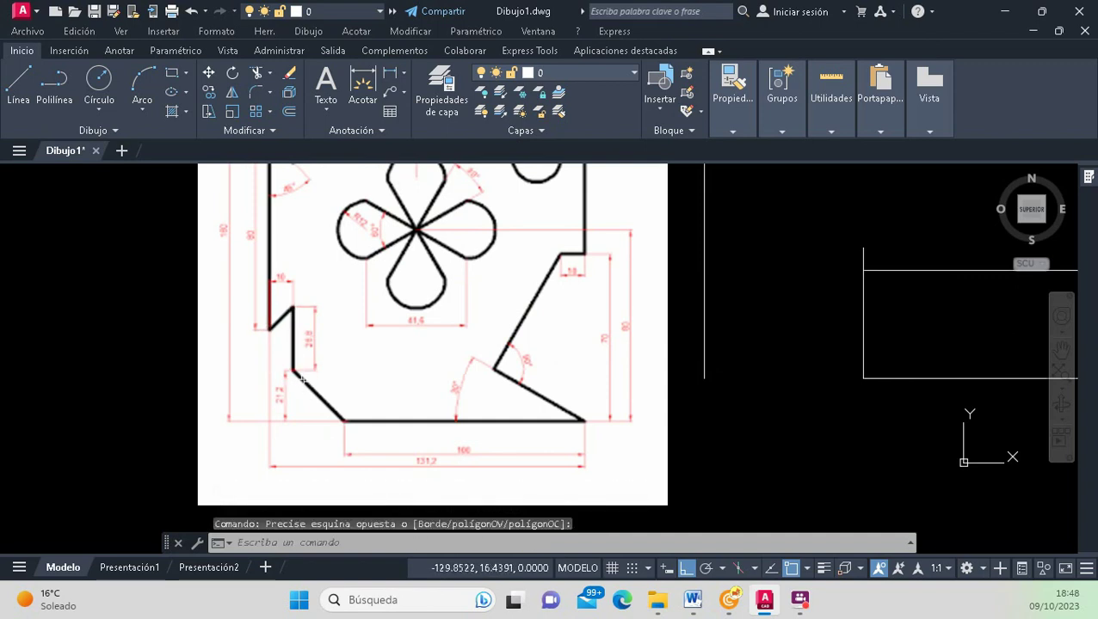
{"action": "left_click", "coordinate": [294, 277]}
{"action": "left_click", "coordinate": [307, 385]}
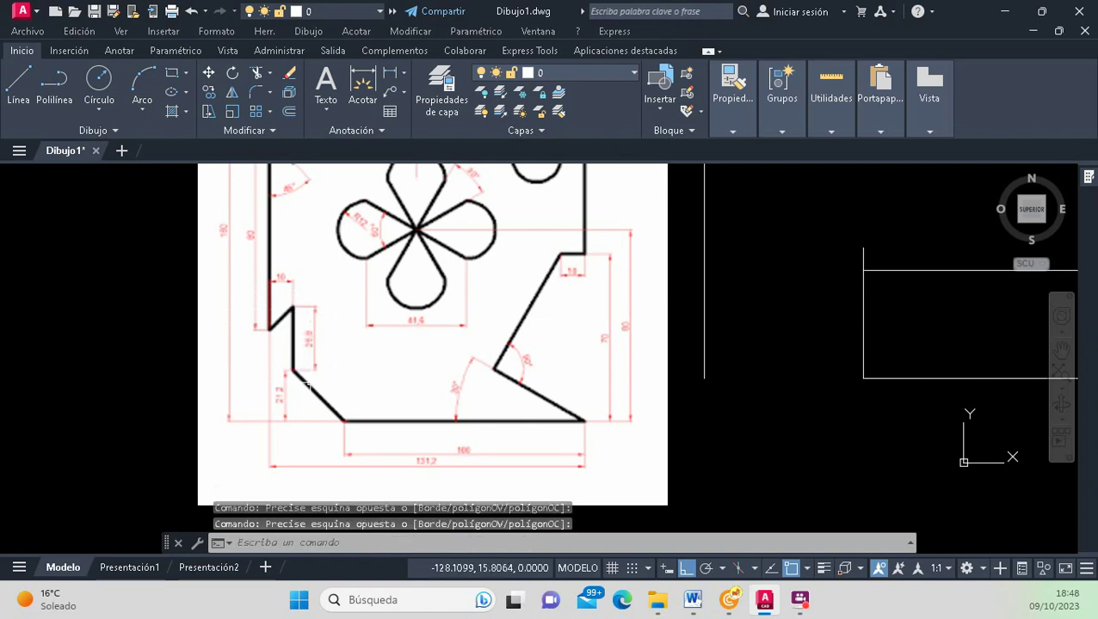
{"action": "left_click", "coordinate": [296, 289]}
{"action": "left_click", "coordinate": [308, 386]}
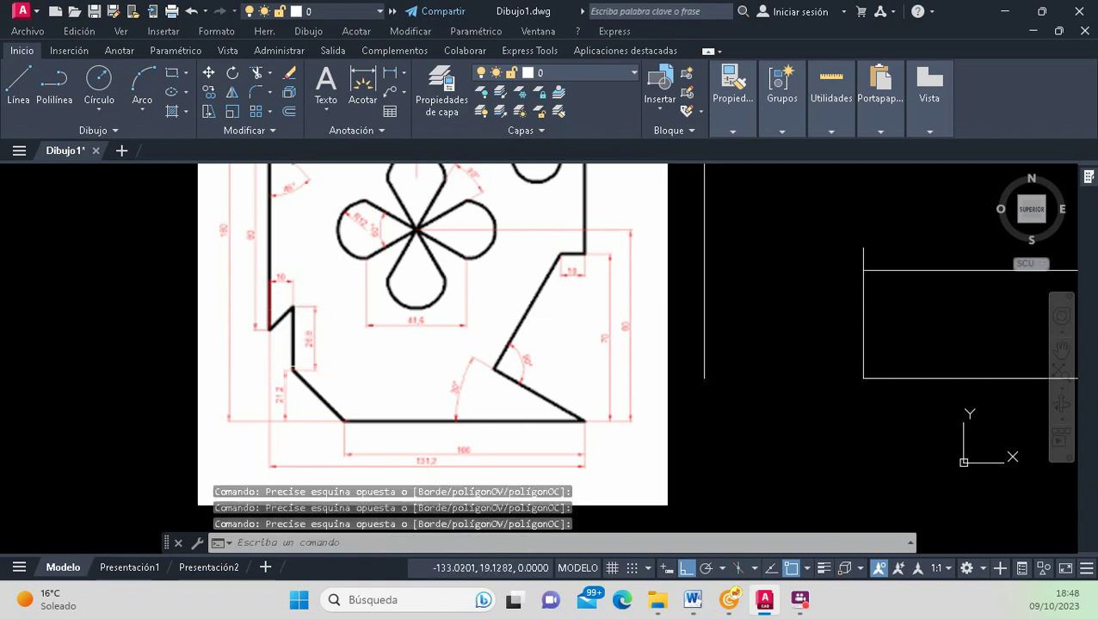
{"action": "left_click", "coordinate": [292, 366]}
{"action": "left_click", "coordinate": [554, 387]}
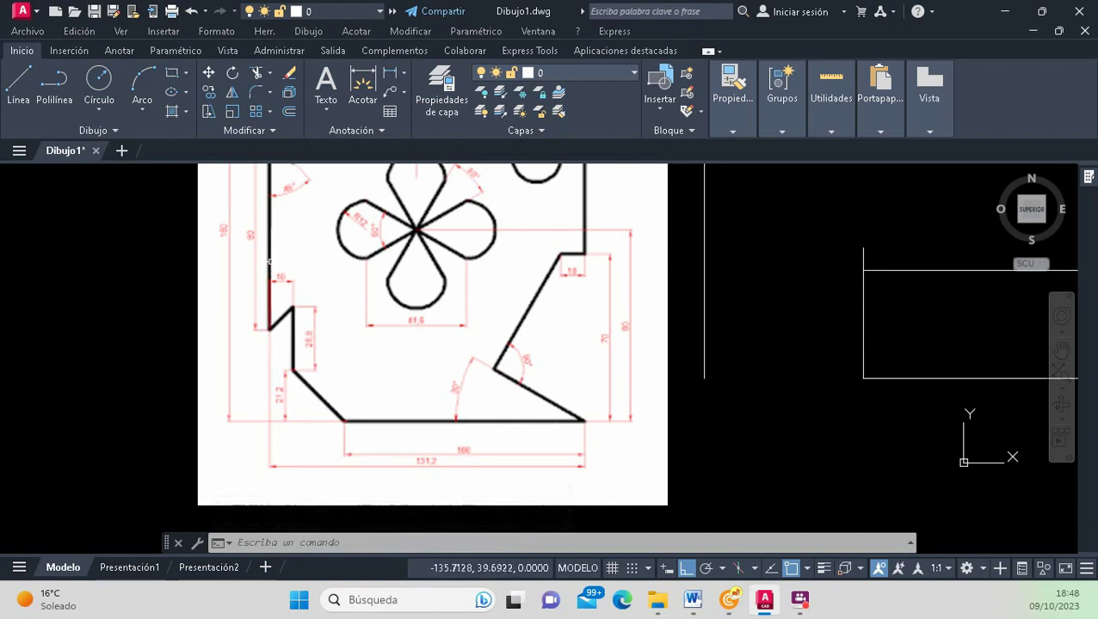
{"action": "left_click", "coordinate": [270, 279]}
{"action": "left_click", "coordinate": [274, 230]}
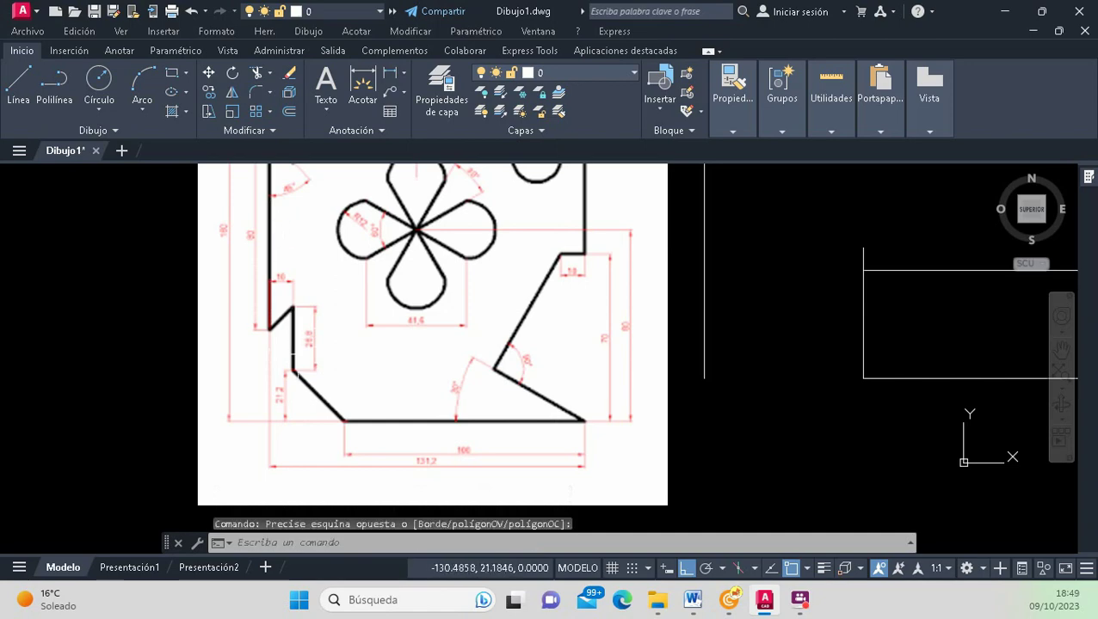
{"action": "left_click", "coordinate": [297, 372]}
{"action": "left_click", "coordinate": [285, 336]}
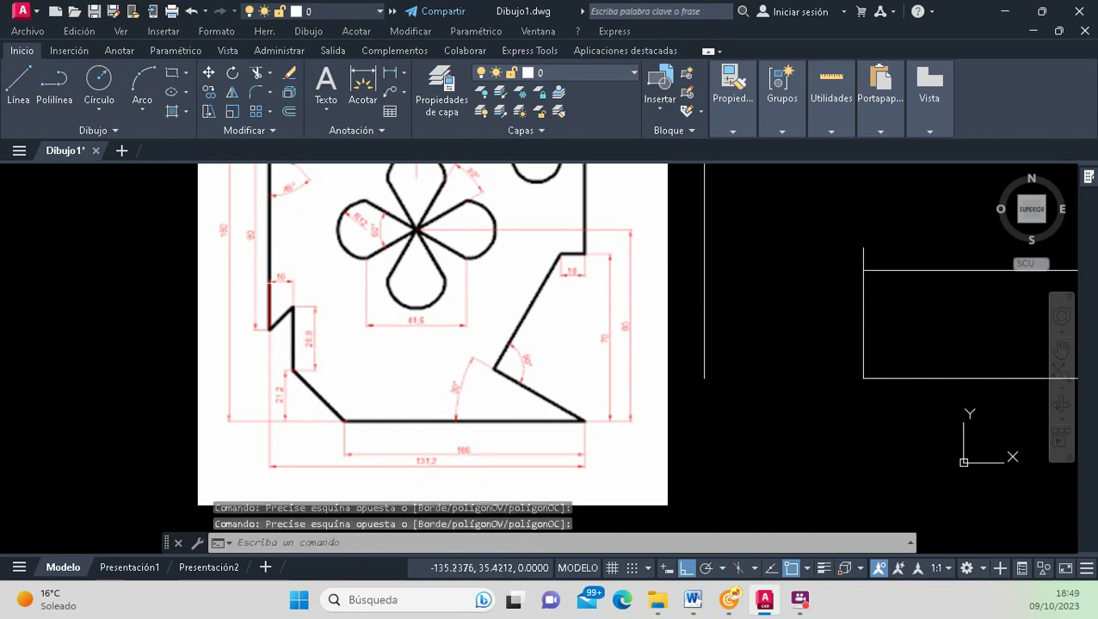
{"action": "scroll", "coordinate": [249, 277], "scroll_direction": "up", "scroll_amount": 5}
{"action": "scroll", "coordinate": [242, 281], "scroll_direction": "up", "scroll_amount": 3}
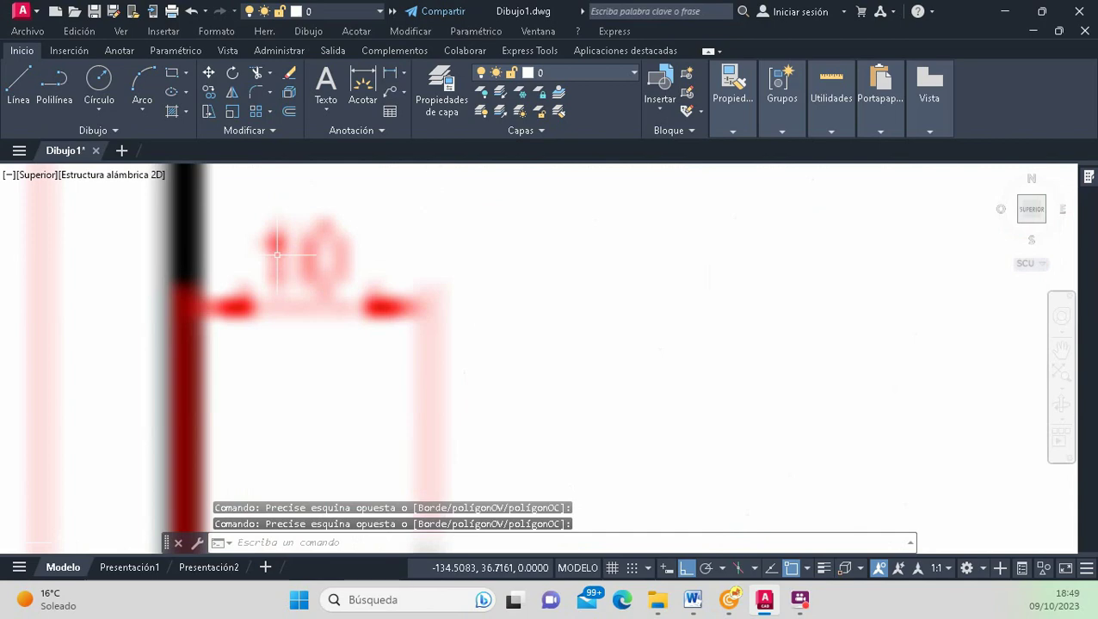
{"action": "scroll", "coordinate": [250, 284], "scroll_direction": "down", "scroll_amount": 5}
{"action": "scroll", "coordinate": [430, 343], "scroll_direction": "down", "scroll_amount": 3}
{"action": "scroll", "coordinate": [426, 343], "scroll_direction": "up", "scroll_amount": 2}
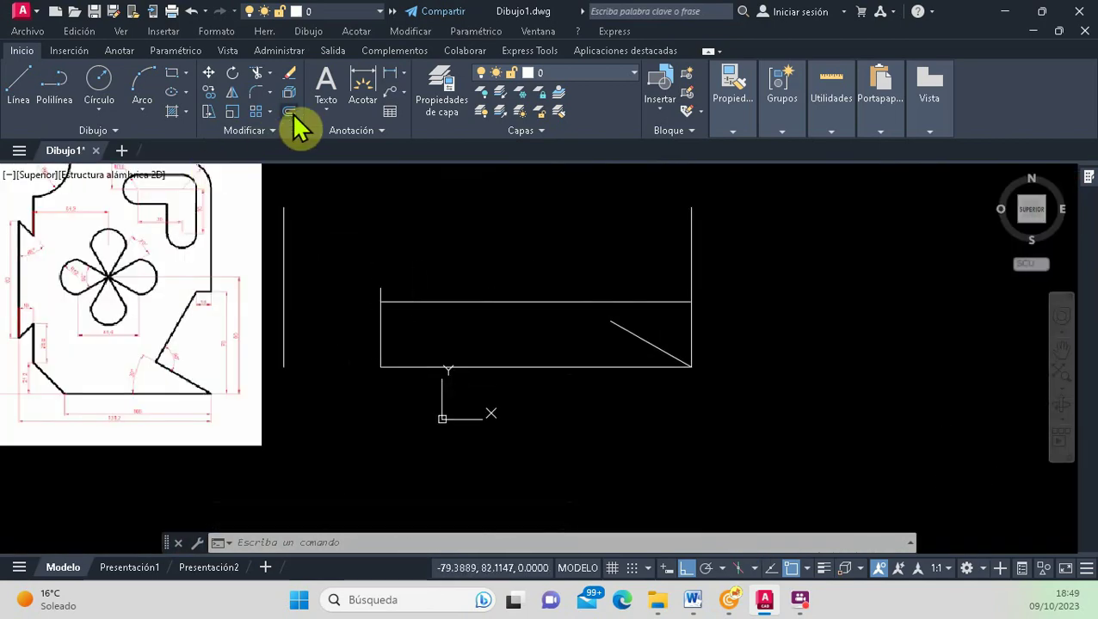
Offset the leftmost vertical line 10 units to the right.
{"action": "left_click", "coordinate": [291, 112]}
{"action": "type", "text": "10"}
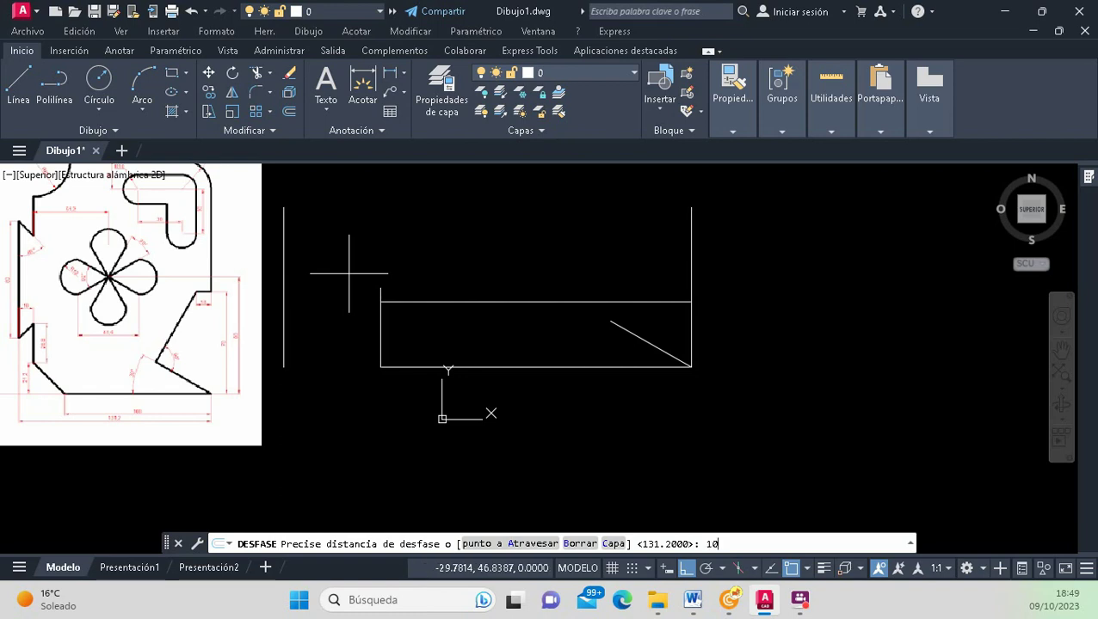
{"action": "key", "text": "Return"}
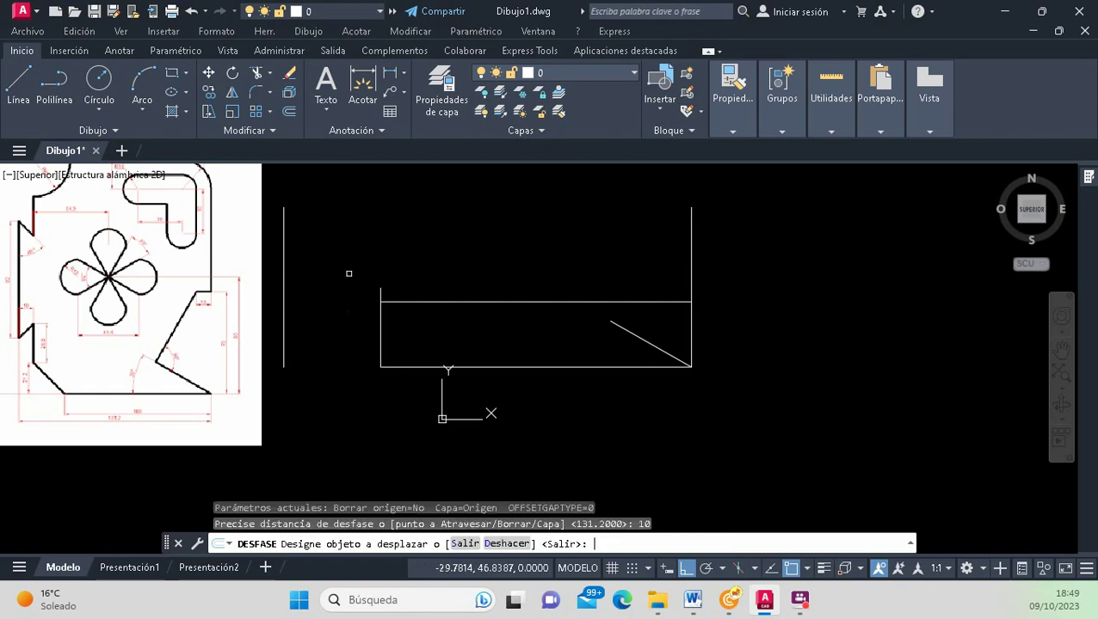
{"action": "left_click", "coordinate": [284, 280]}
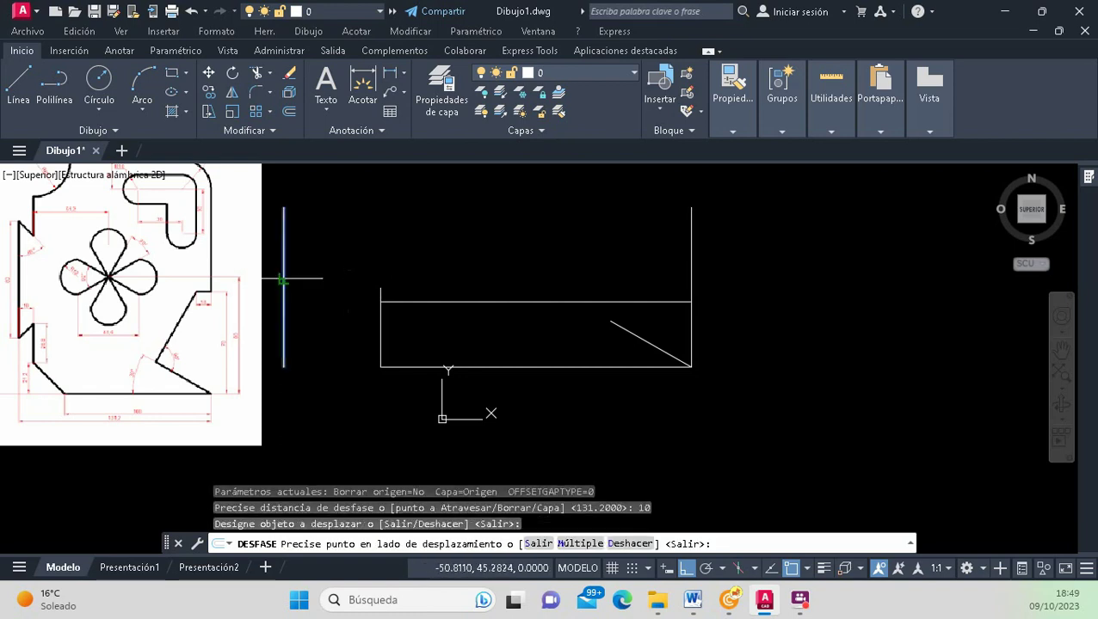
{"action": "left_click", "coordinate": [325, 277]}
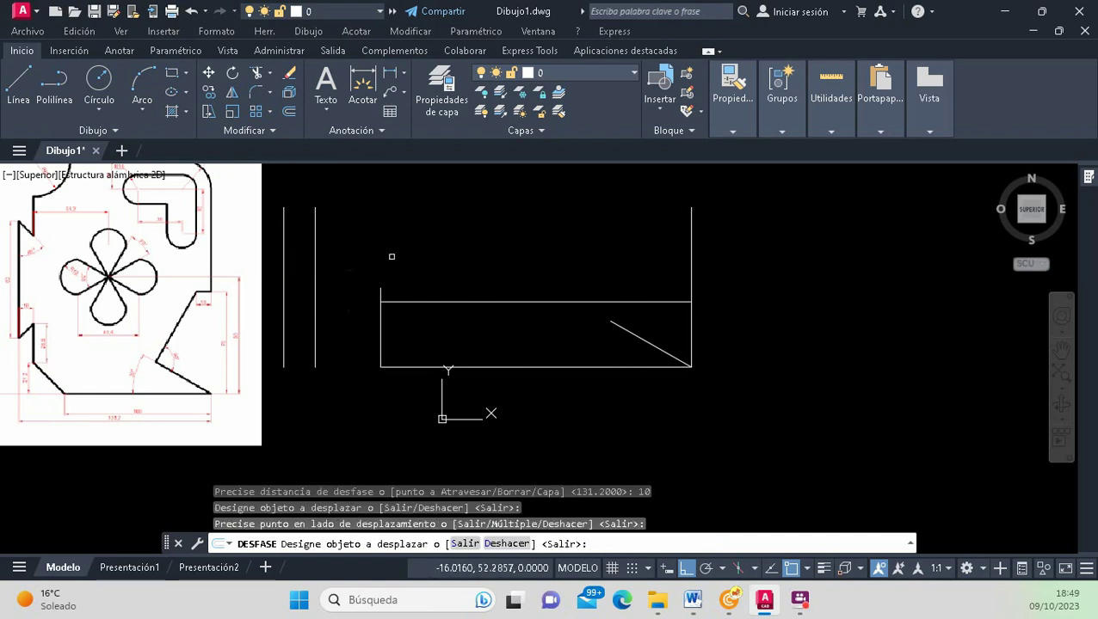
{"action": "key", "text": "Return"}
{"action": "middle_click_drag", "start_coordinate": [392, 255], "coordinate": [506, 258]}
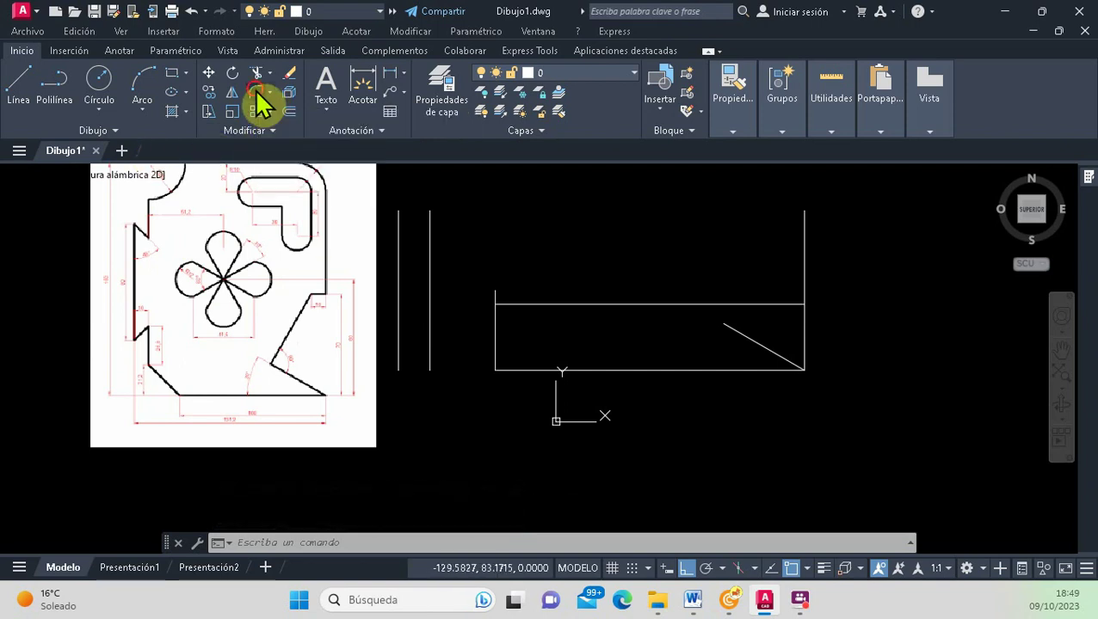
Fillet the inner vertical line and the 21.2 offset line with radius 0 into a sharp corner.
{"action": "left_click", "coordinate": [256, 93]}
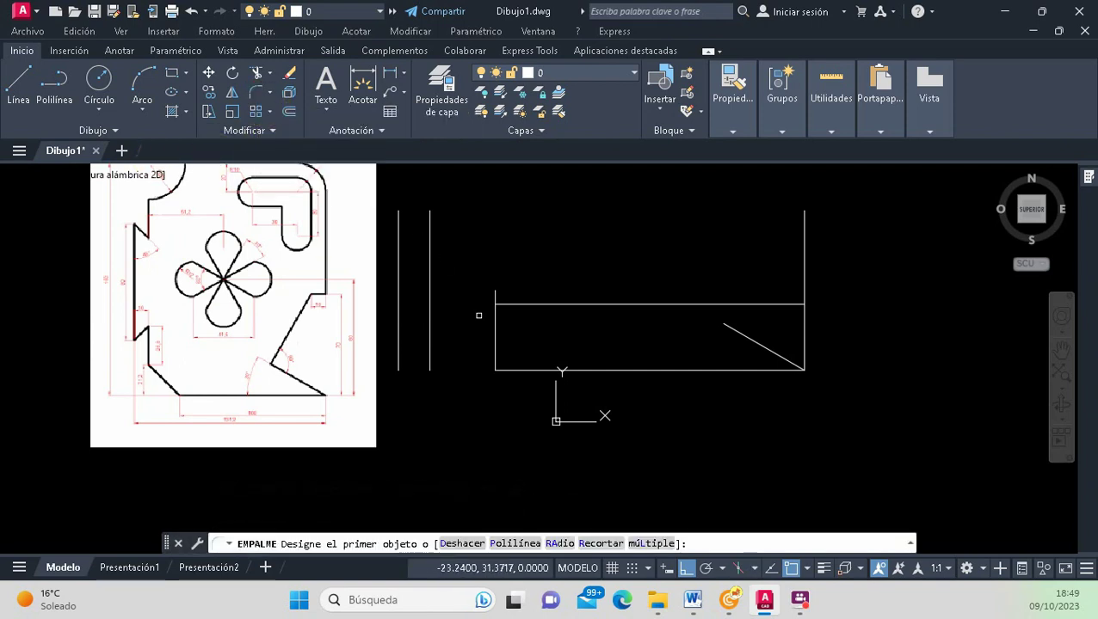
{"action": "left_click", "coordinate": [614, 545]}
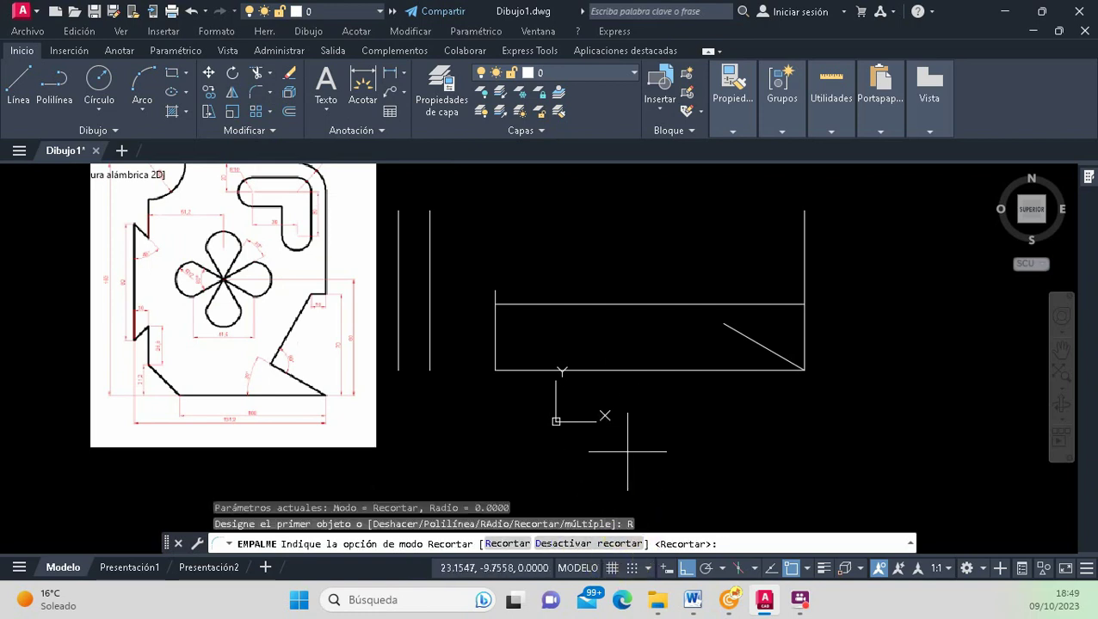
{"action": "key", "text": "Escape"}
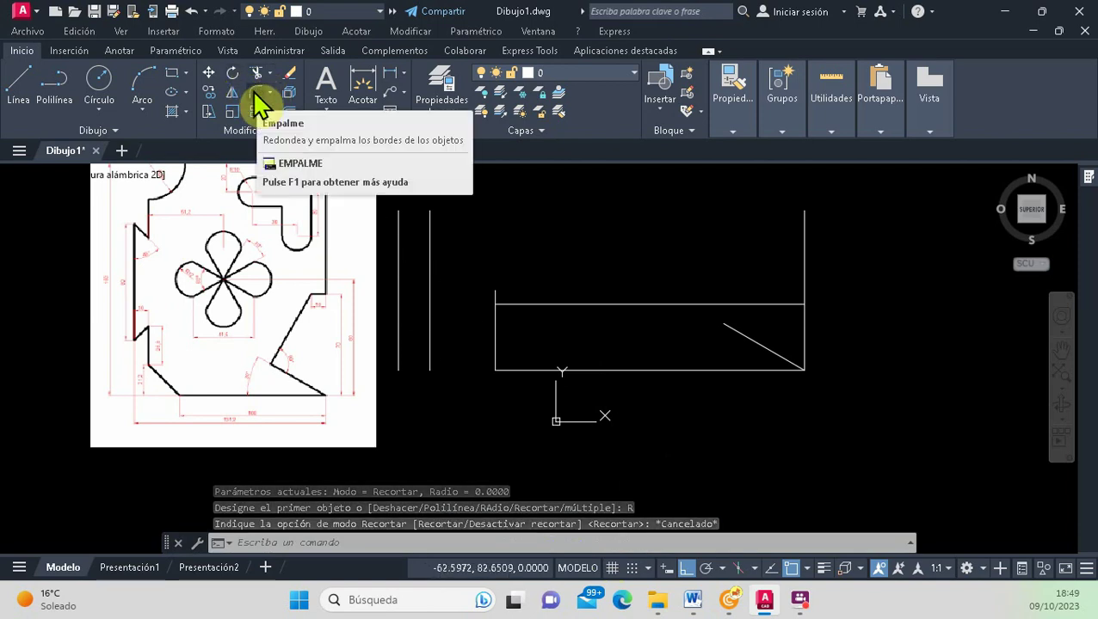
{"action": "left_click", "coordinate": [255, 93]}
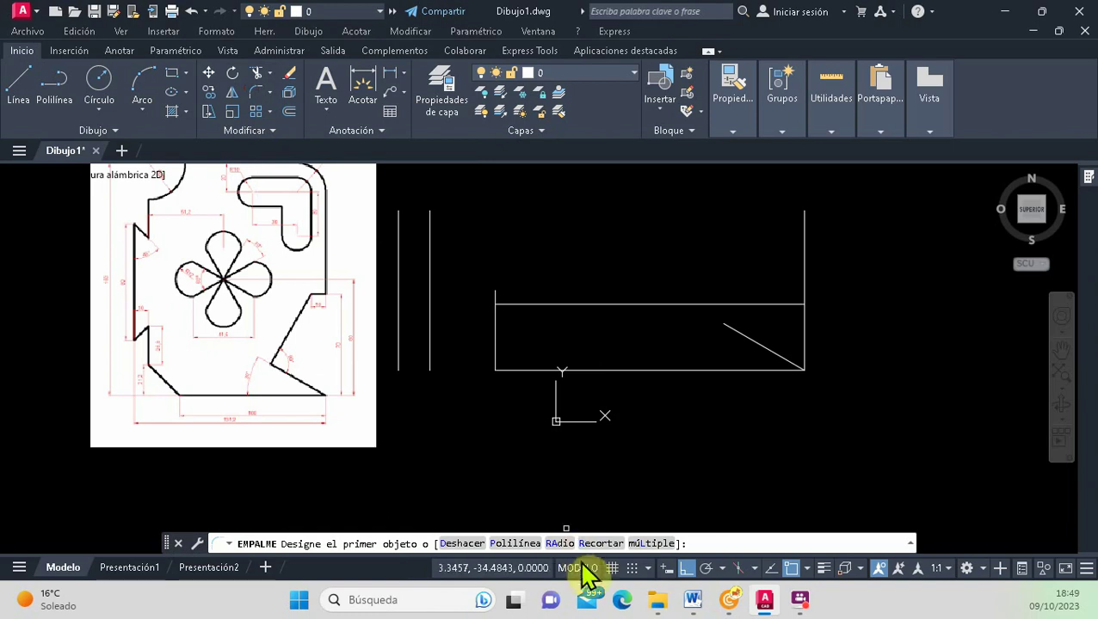
{"action": "left_click", "coordinate": [560, 544]}
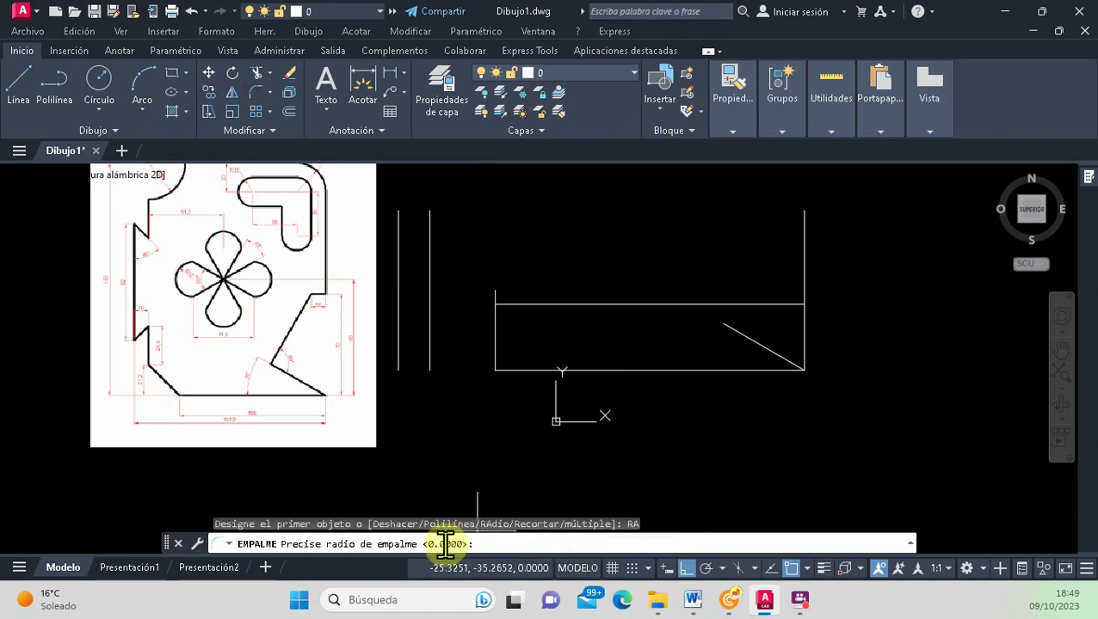
{"action": "key", "text": "Return"}
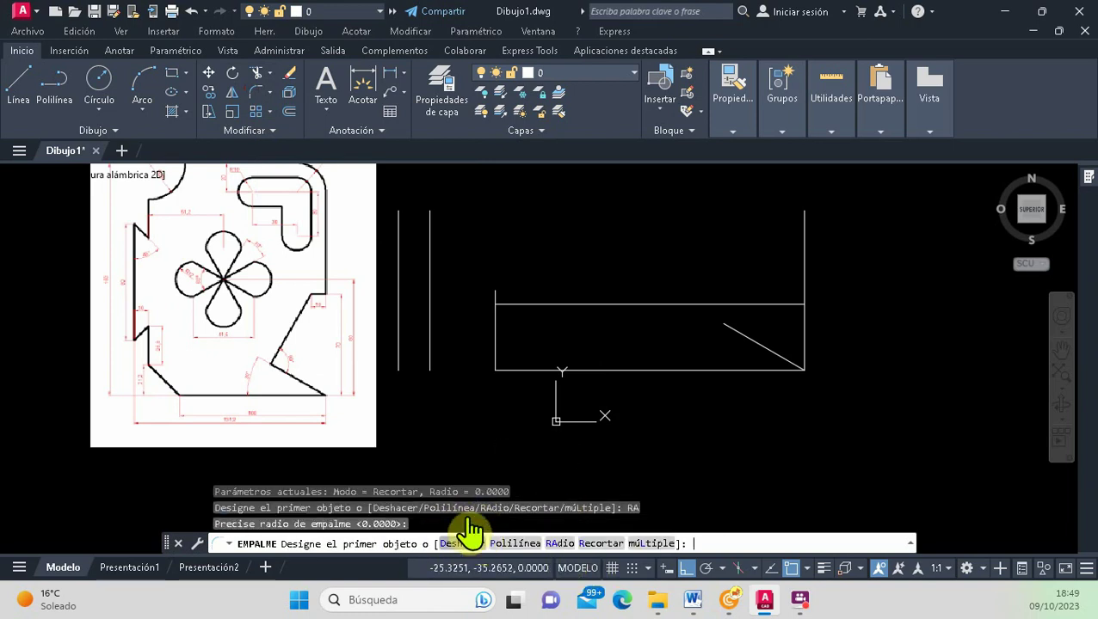
{"action": "left_click", "coordinate": [430, 222]}
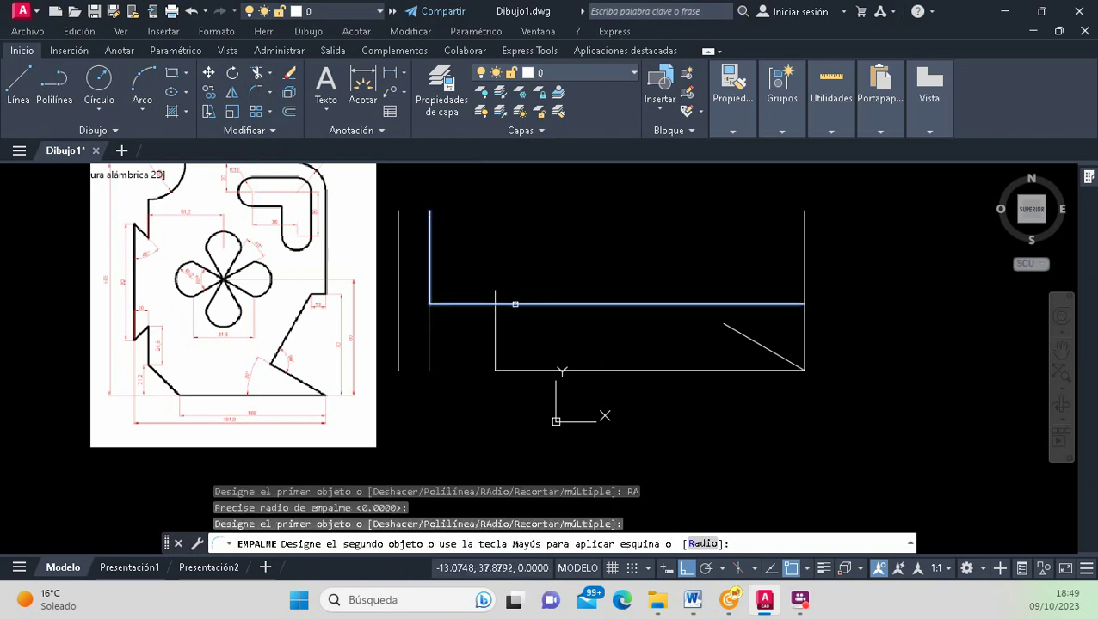
{"action": "left_click", "coordinate": [515, 303]}
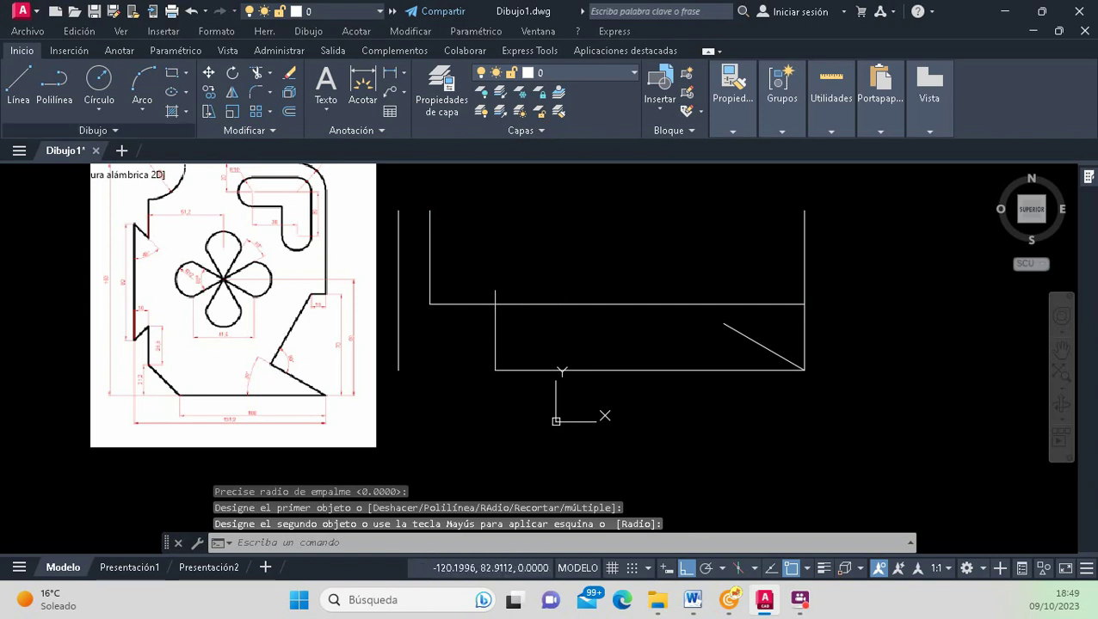
{"action": "left_click", "coordinate": [28, 98]}
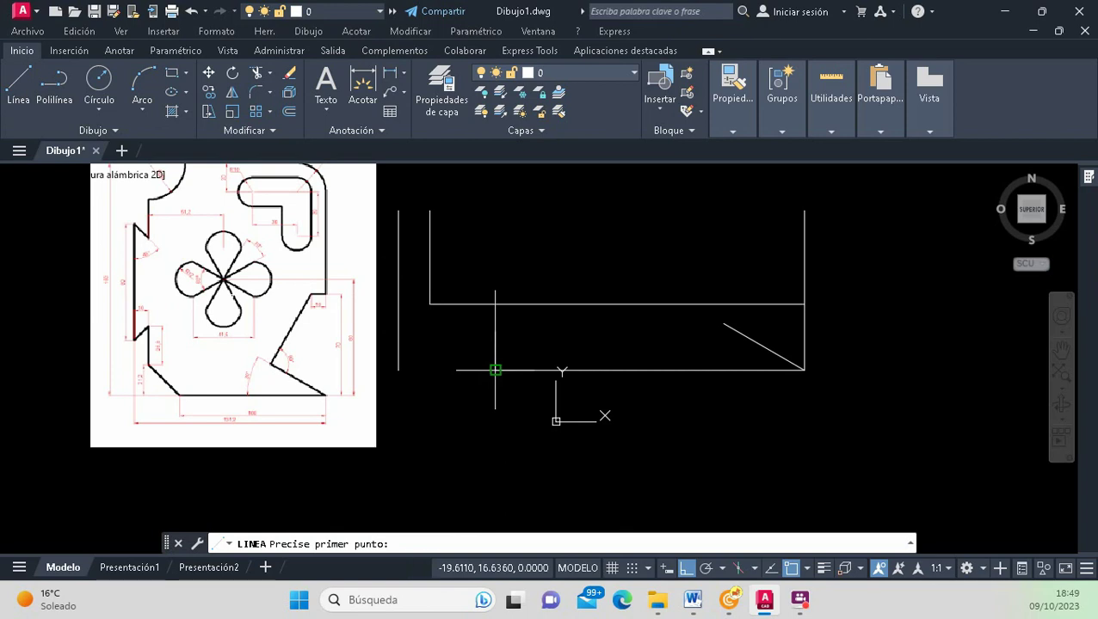
{"action": "left_click", "coordinate": [494, 370]}
{"action": "left_click", "coordinate": [430, 304]}
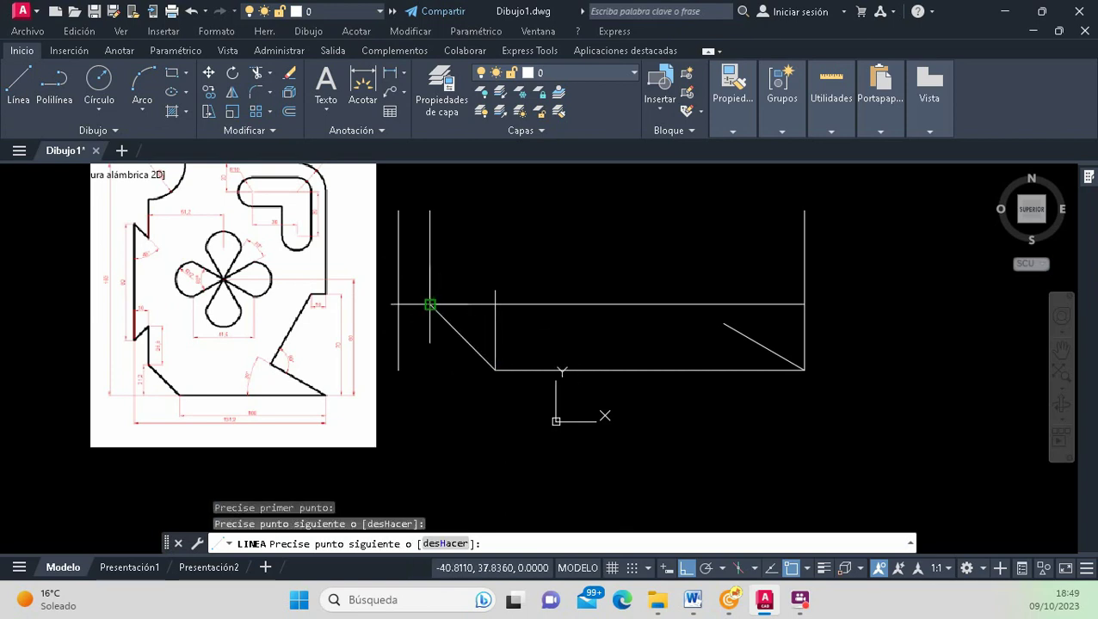
{"action": "key", "text": "Return"}
{"action": "scroll", "coordinate": [148, 344], "scroll_direction": "up", "scroll_amount": 2}
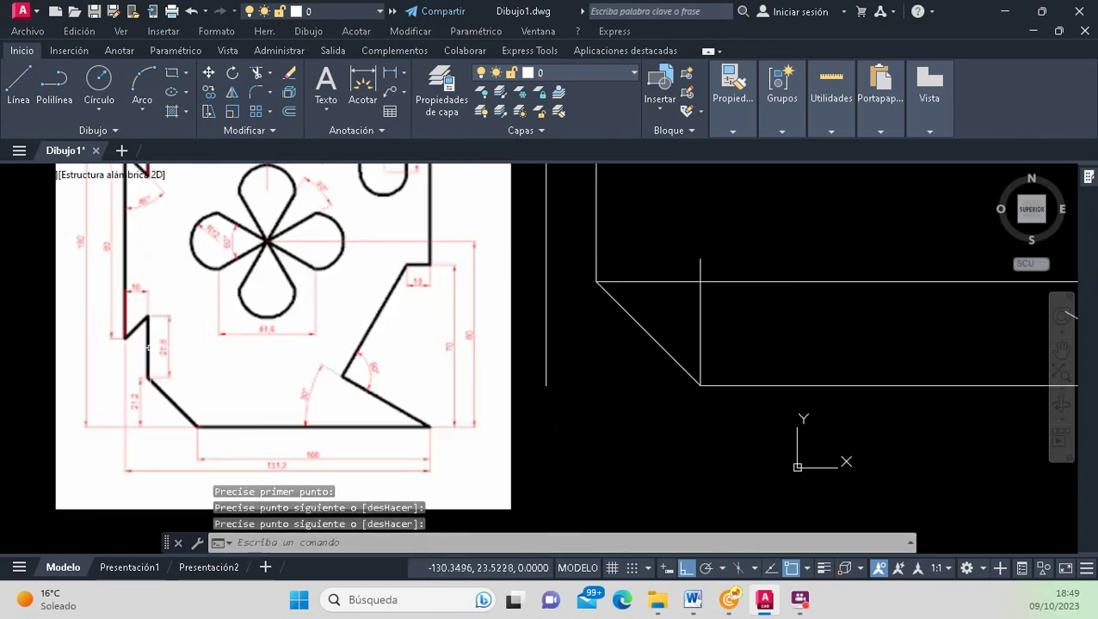
{"action": "left_click", "coordinate": [146, 363]}
{"action": "left_click", "coordinate": [229, 427]}
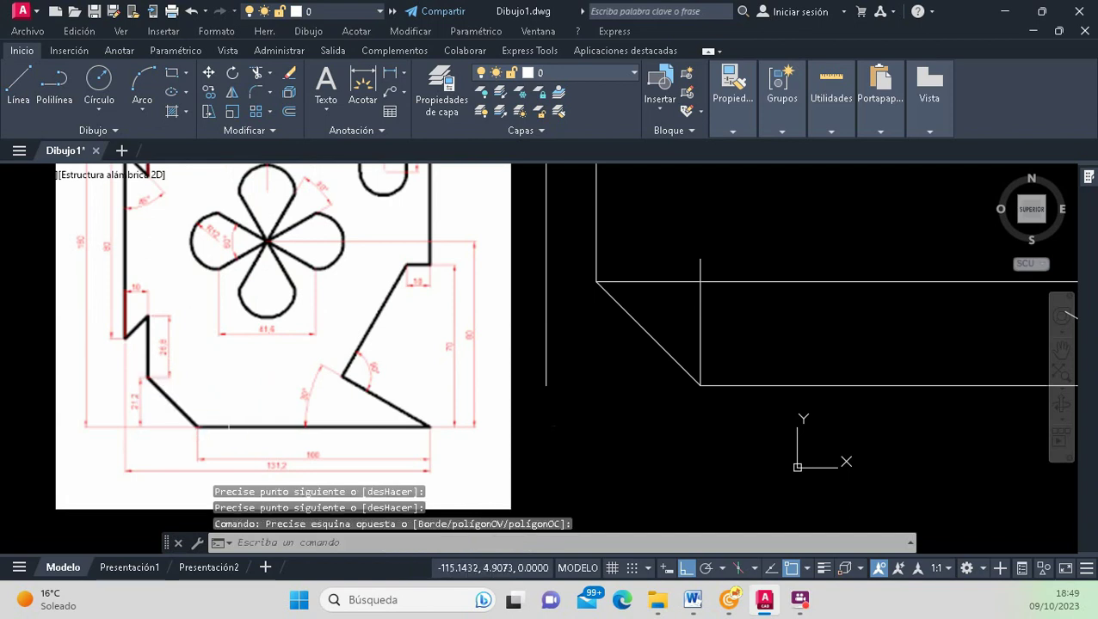
{"action": "scroll", "coordinate": [593, 319], "scroll_direction": "down", "scroll_amount": 1}
{"action": "scroll", "coordinate": [585, 321], "scroll_direction": "up", "scroll_amount": 1}
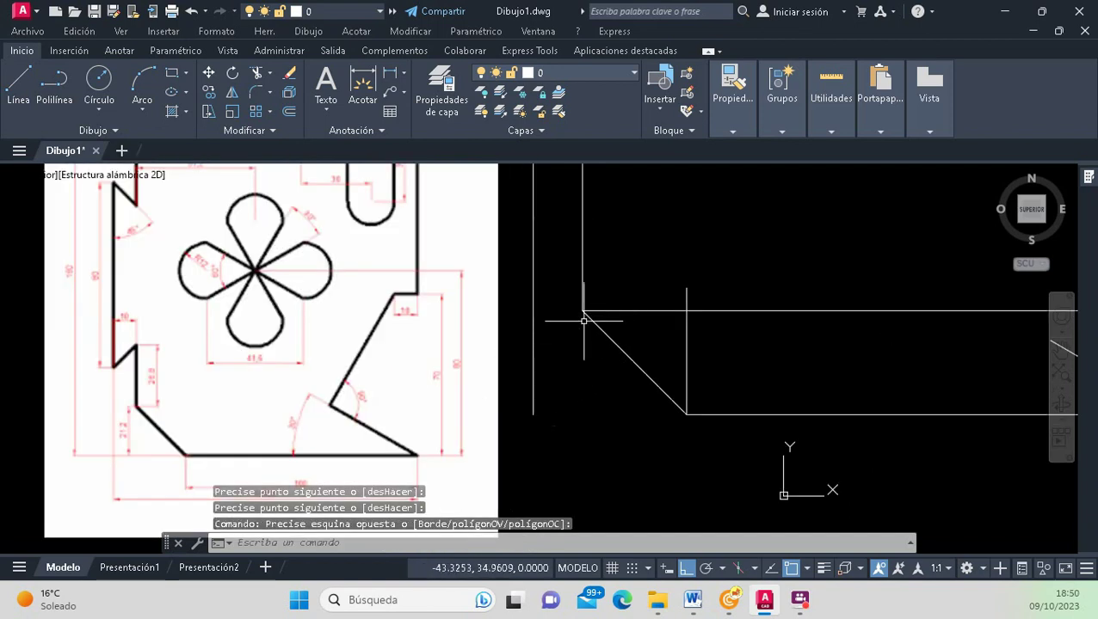
{"action": "left_click", "coordinate": [571, 306]}
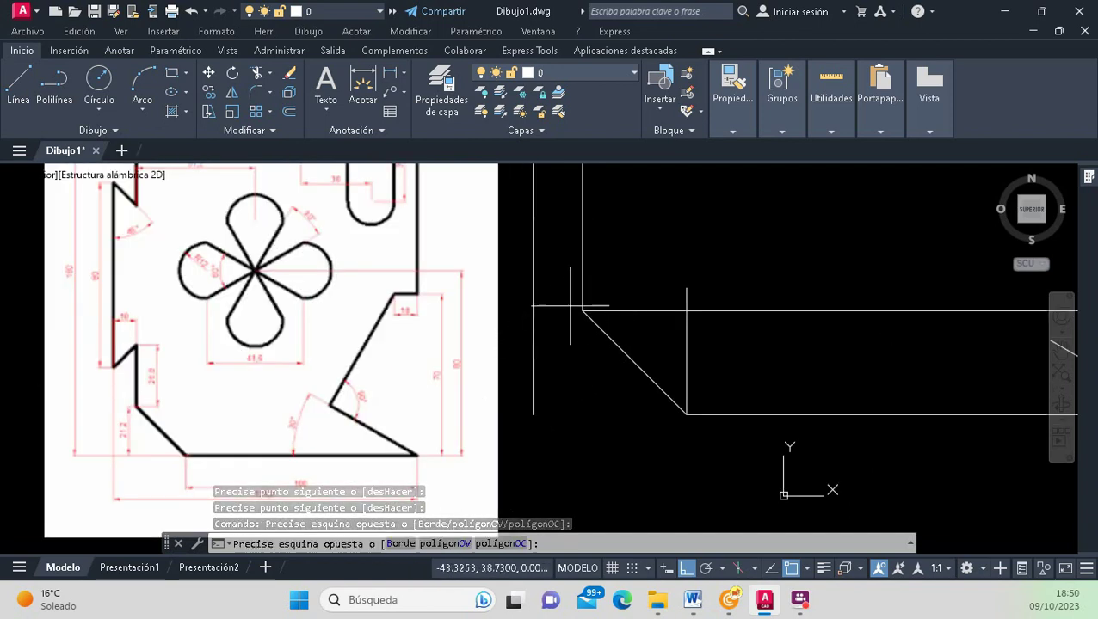
{"action": "left_click", "coordinate": [594, 320]}
{"action": "scroll", "coordinate": [112, 364], "scroll_direction": "up", "scroll_amount": 3}
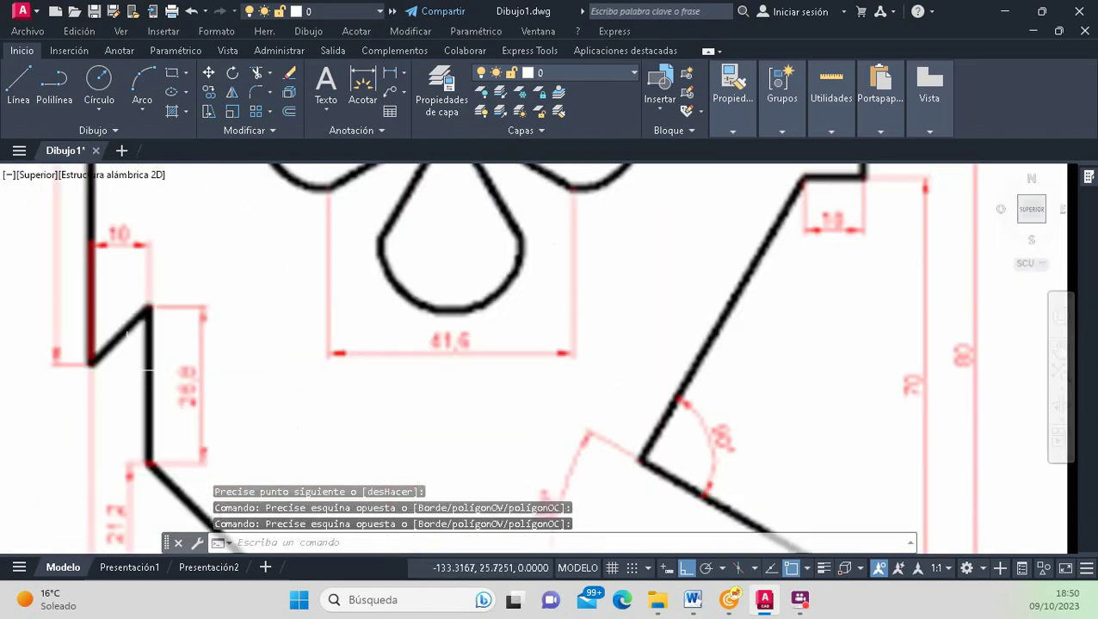
{"action": "scroll", "coordinate": [147, 370], "scroll_direction": "up", "scroll_amount": 3}
{"action": "scroll", "coordinate": [177, 396], "scroll_direction": "up", "scroll_amount": 3}
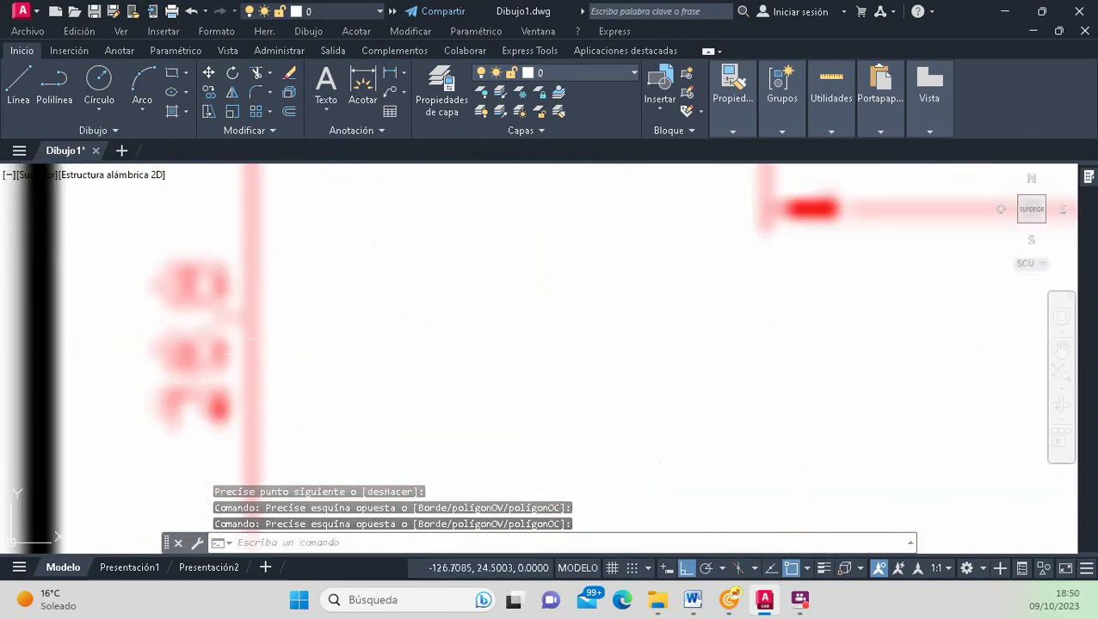
{"action": "scroll", "coordinate": [176, 396], "scroll_direction": "down", "scroll_amount": 3}
{"action": "scroll", "coordinate": [176, 396], "scroll_direction": "up", "scroll_amount": 3}
{"action": "scroll", "coordinate": [276, 365], "scroll_direction": "down", "scroll_amount": 3}
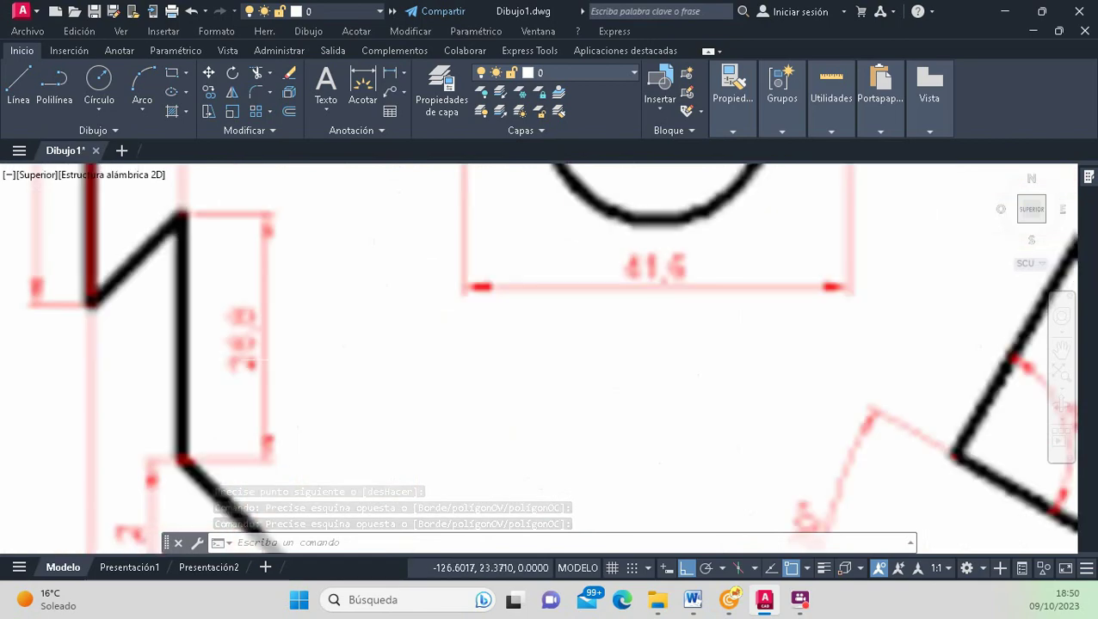
{"action": "scroll", "coordinate": [276, 366], "scroll_direction": "up", "scroll_amount": 2}
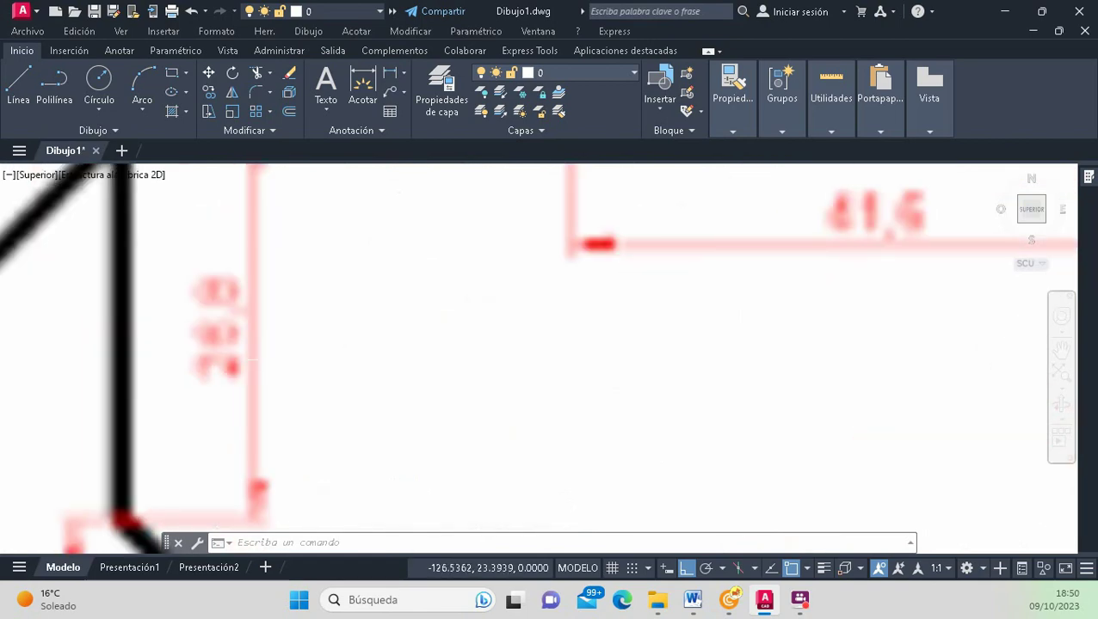
{"action": "scroll", "coordinate": [276, 362], "scroll_direction": "down", "scroll_amount": 5}
{"action": "scroll", "coordinate": [277, 355], "scroll_direction": "down", "scroll_amount": 2}
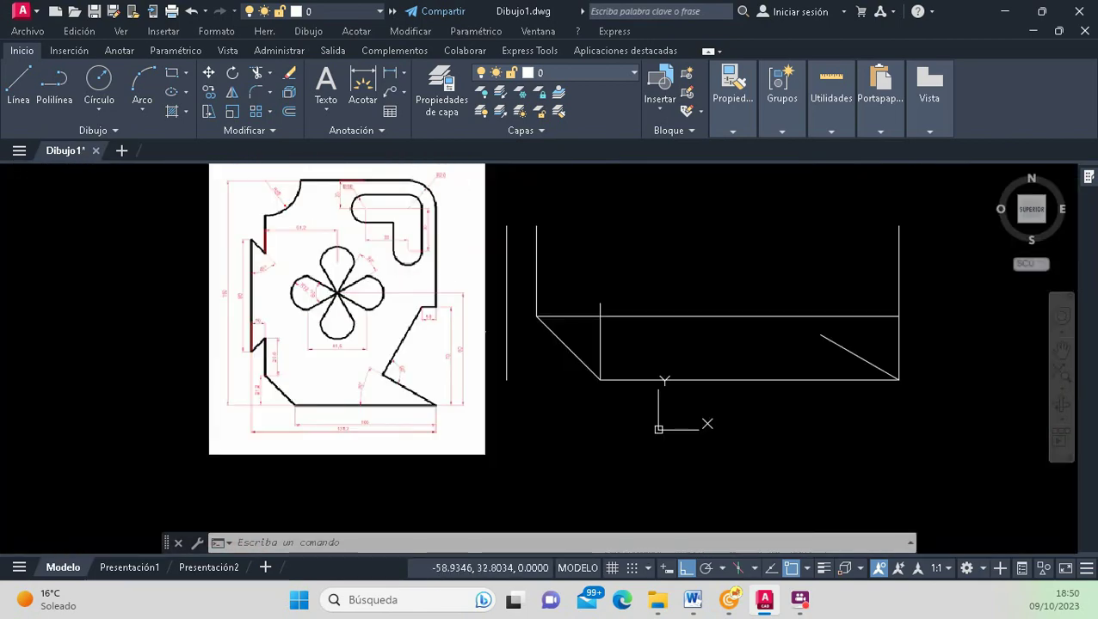
{"action": "scroll", "coordinate": [595, 312], "scroll_direction": "up", "scroll_amount": 2}
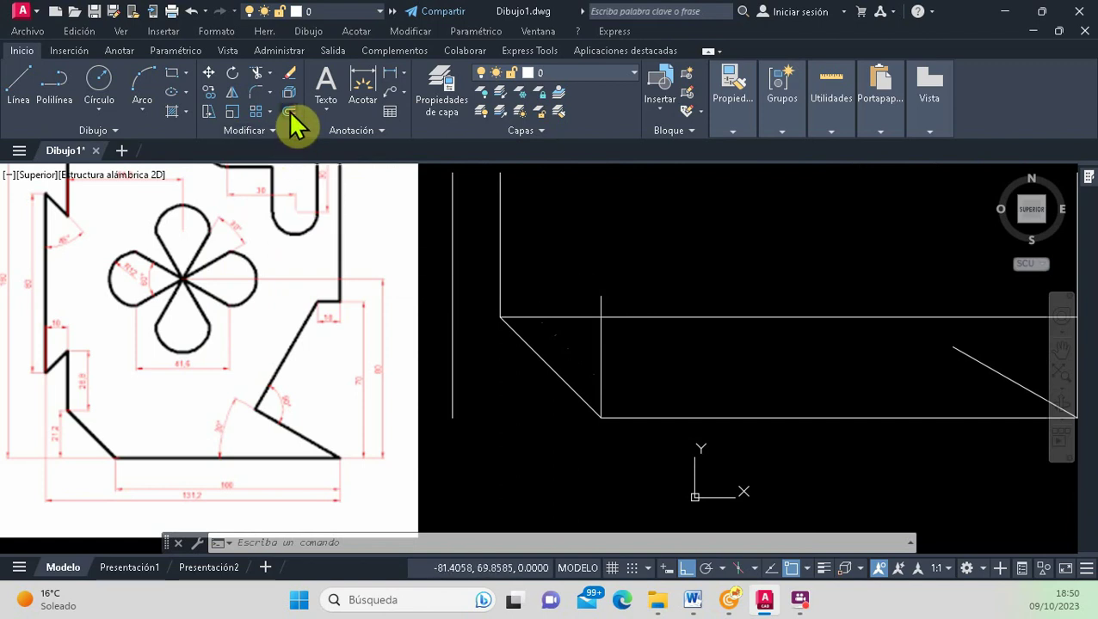
Offset the 21.2 horizontal line 28.8 units upward for the outline's top edge.
{"action": "left_click", "coordinate": [290, 111]}
{"action": "type", "text": "28.8"}
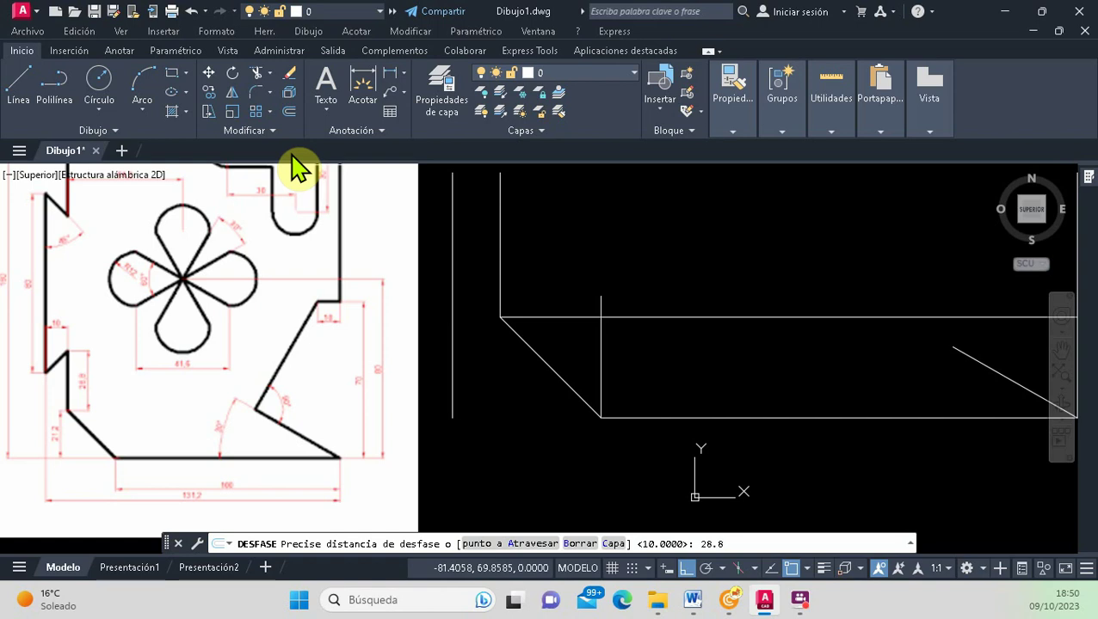
{"action": "scroll", "coordinate": [517, 275], "scroll_direction": "down", "scroll_amount": 3}
{"action": "scroll", "coordinate": [517, 275], "scroll_direction": "up", "scroll_amount": 2}
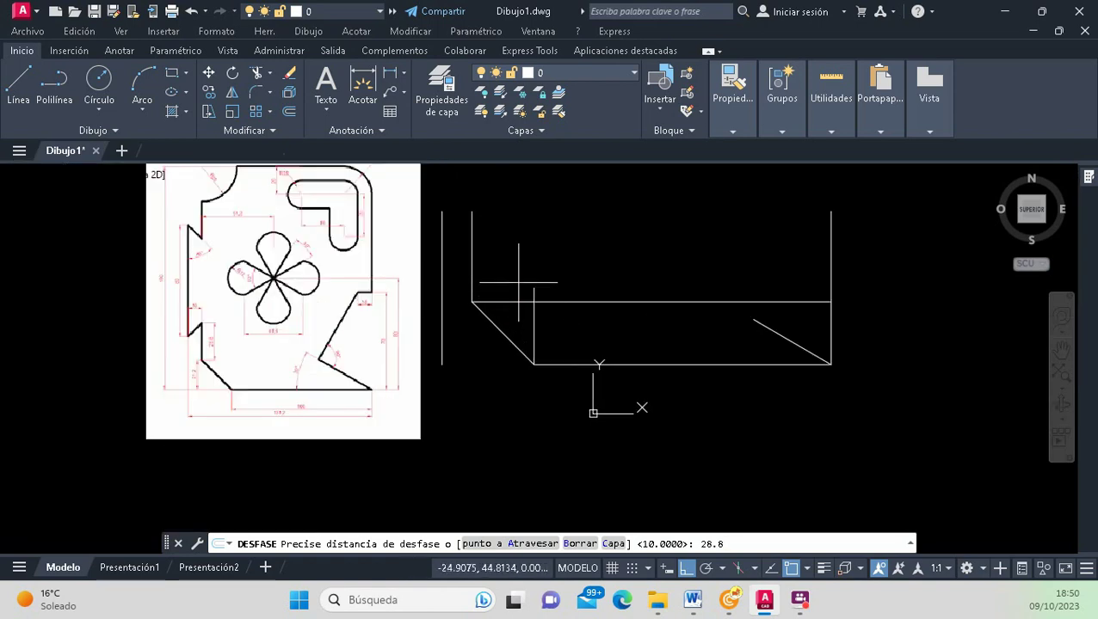
{"action": "key", "text": "Return"}
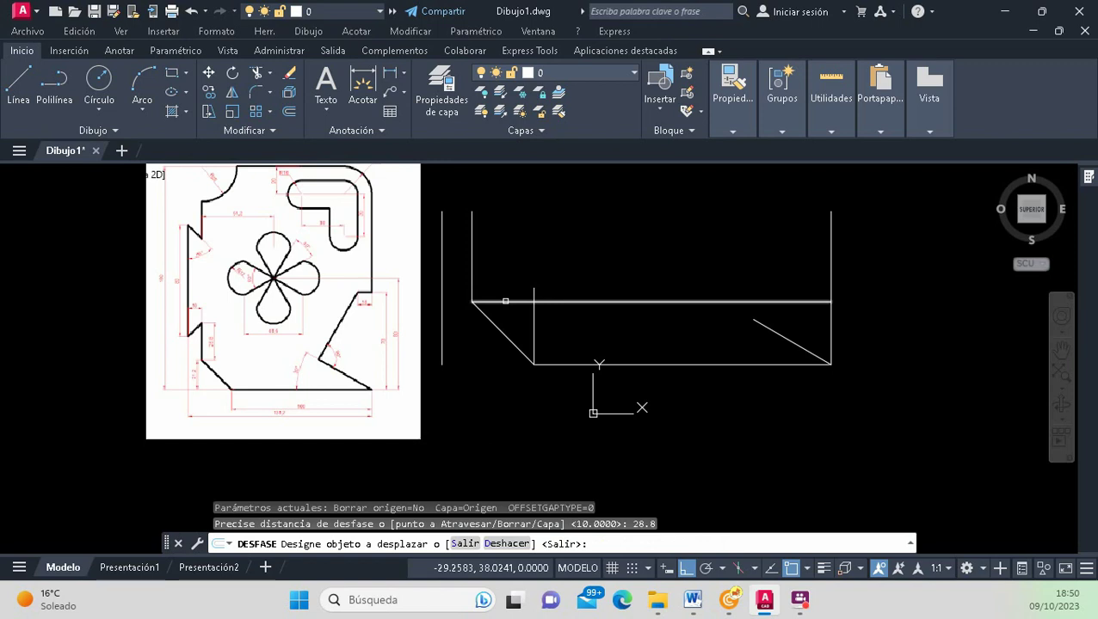
{"action": "left_click", "coordinate": [505, 301]}
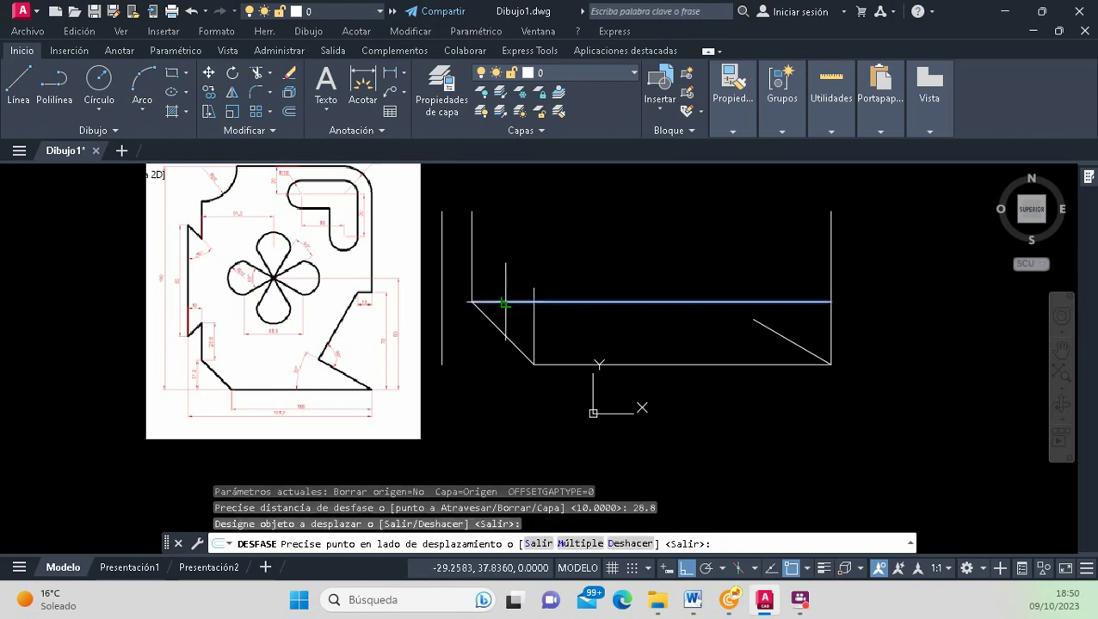
{"action": "left_click", "coordinate": [509, 238]}
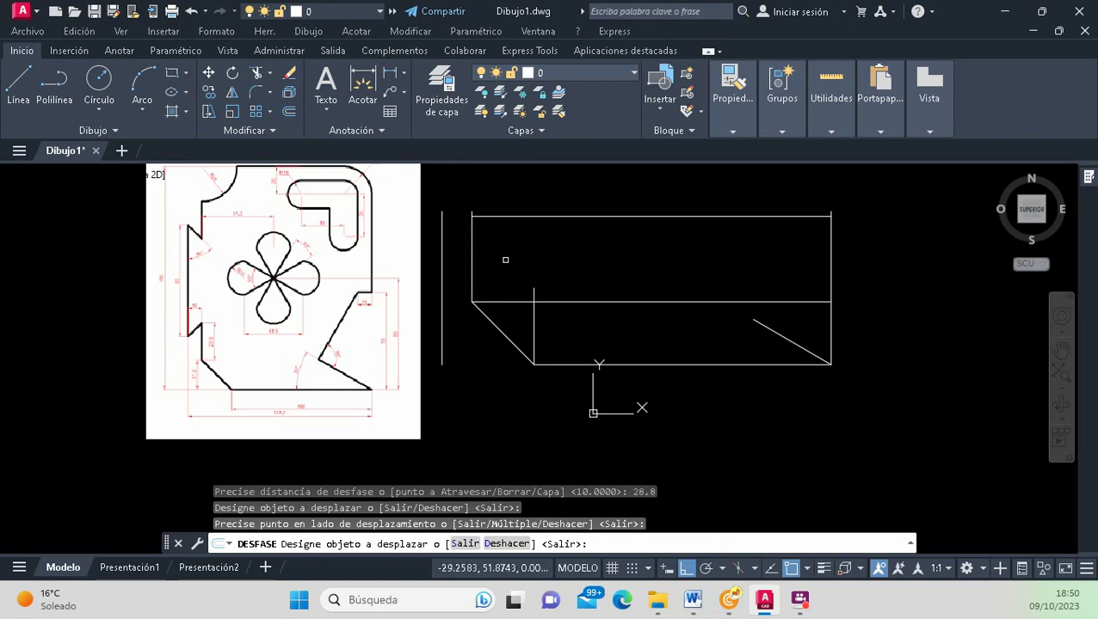
{"action": "key", "text": "Return"}
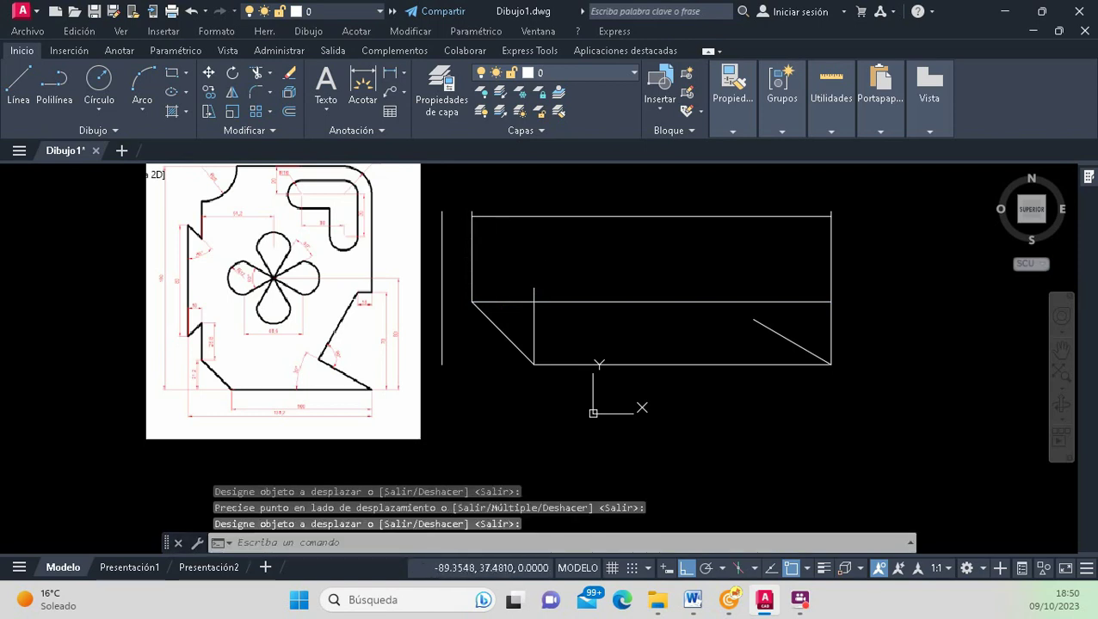
{"action": "scroll", "coordinate": [295, 305], "scroll_direction": "up", "scroll_amount": 2}
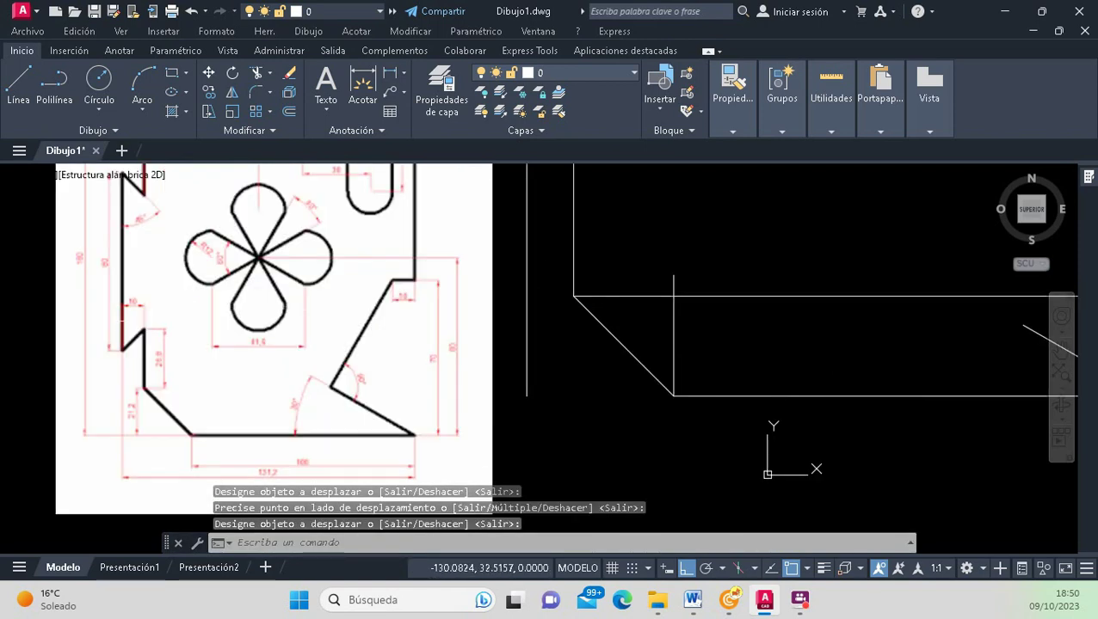
{"action": "left_click", "coordinate": [147, 314]}
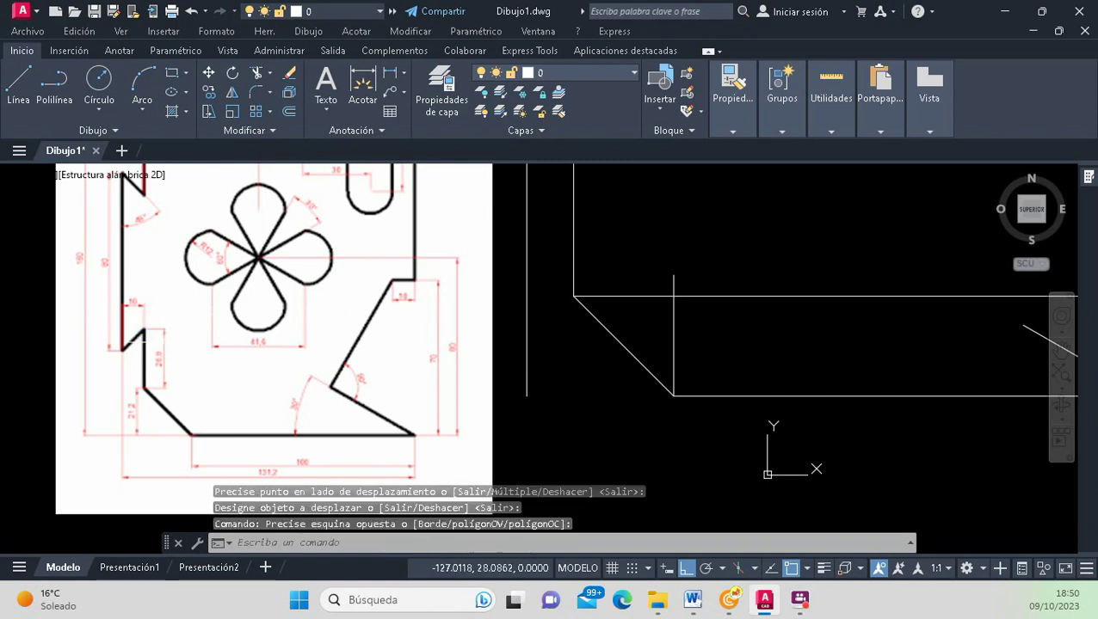
{"action": "scroll", "coordinate": [168, 348], "scroll_direction": "down", "scroll_amount": 2}
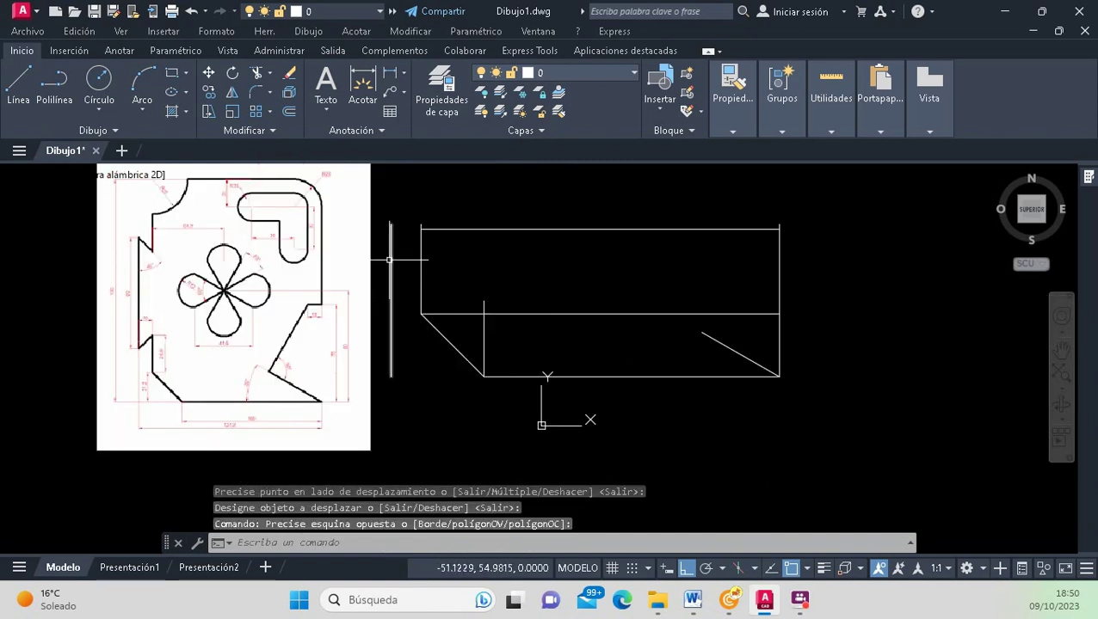
Fillet the left vertical edge with the new top line into a clean corner.
{"action": "left_click", "coordinate": [258, 92]}
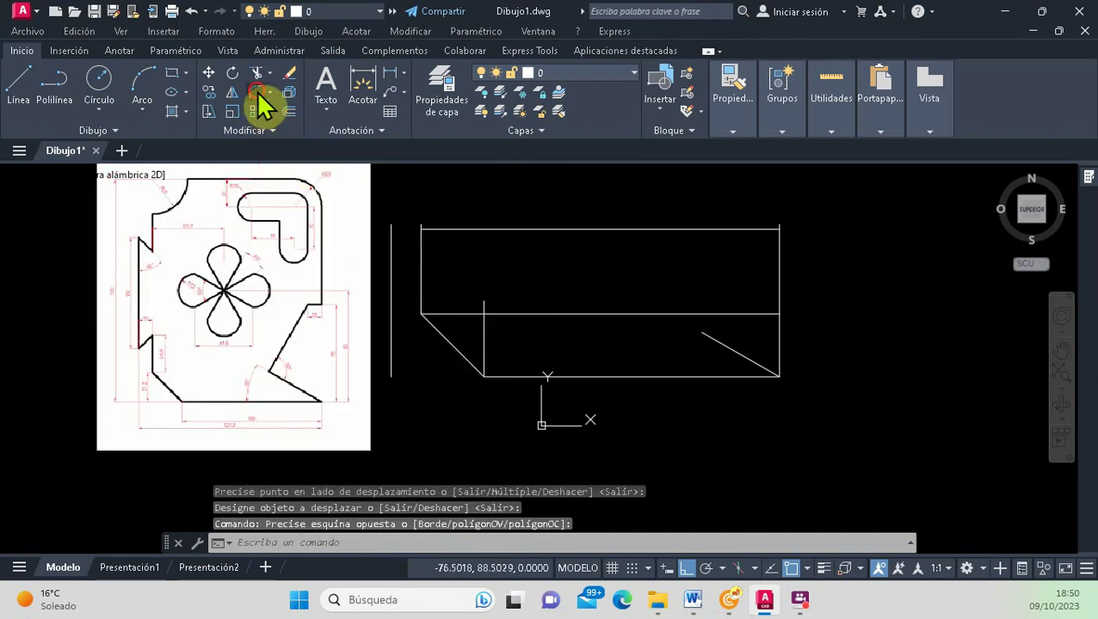
{"action": "left_click", "coordinate": [416, 275]}
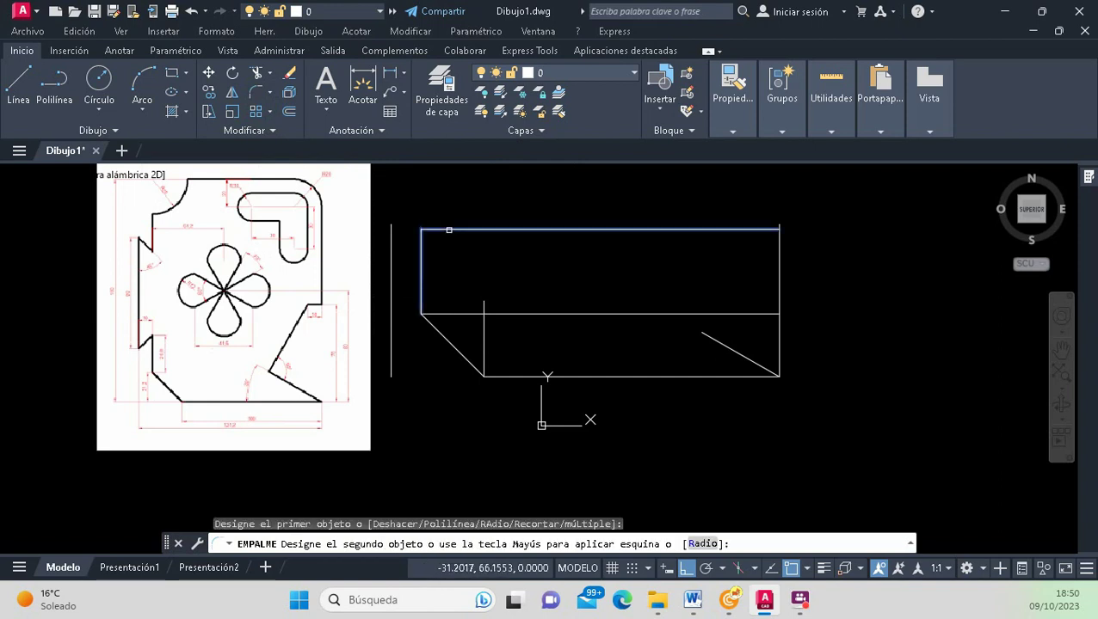
{"action": "left_click", "coordinate": [448, 230]}
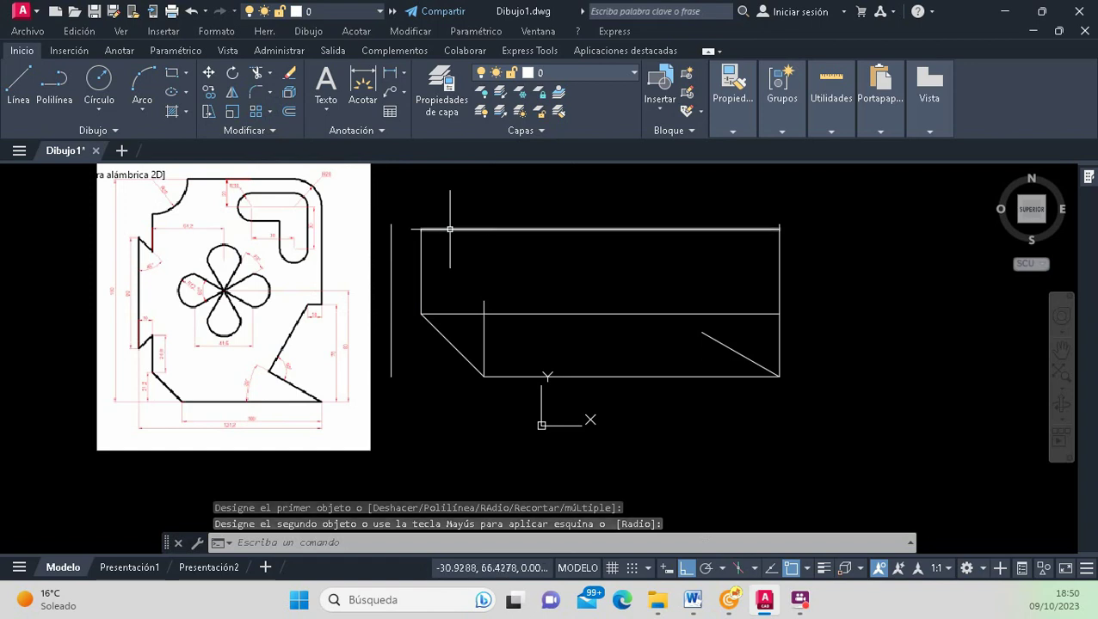
{"action": "scroll", "coordinate": [419, 293], "scroll_direction": "down", "scroll_amount": 2}
{"action": "scroll", "coordinate": [268, 260], "scroll_direction": "up", "scroll_amount": 4}
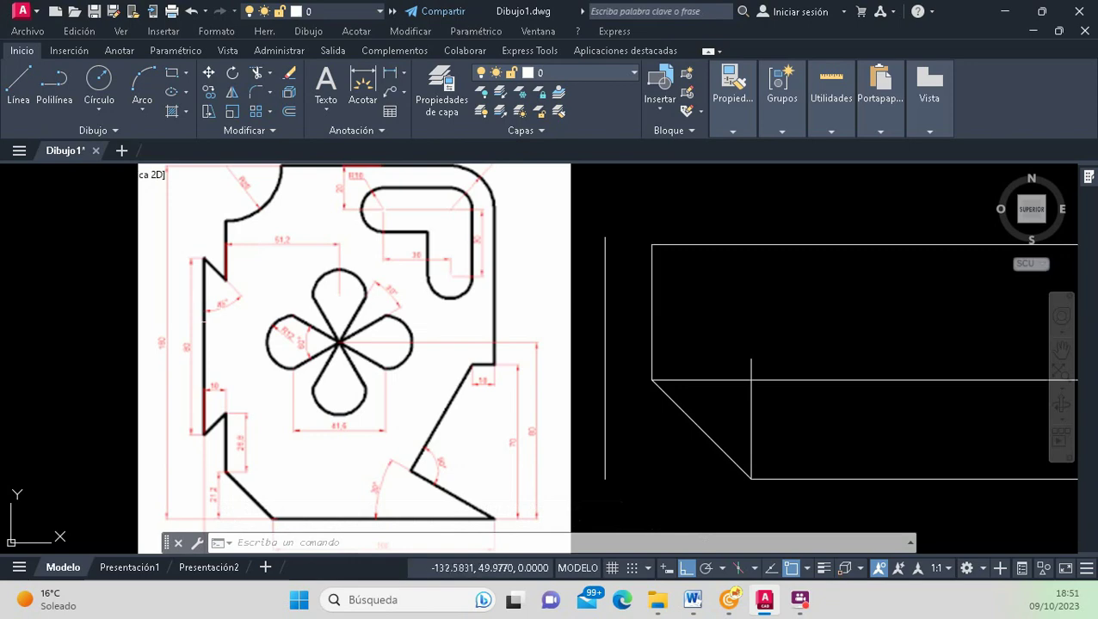
{"action": "scroll", "coordinate": [203, 344], "scroll_direction": "up", "scroll_amount": 2}
{"action": "left_click", "coordinate": [203, 331]}
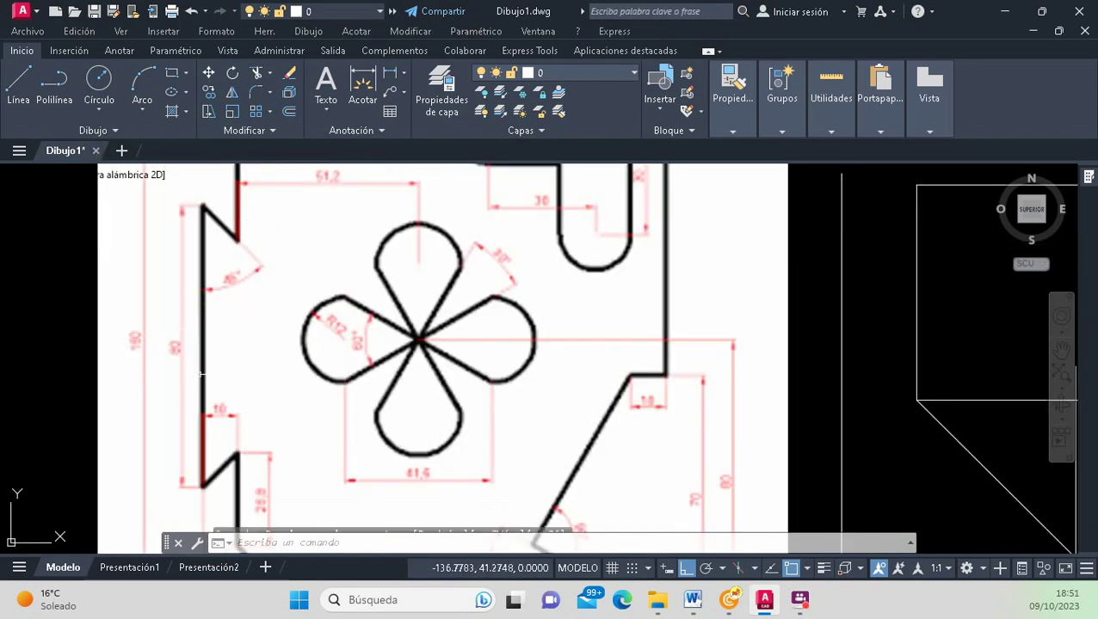
{"action": "scroll", "coordinate": [207, 361], "scroll_direction": "down", "scroll_amount": 2}
{"action": "scroll", "coordinate": [227, 401], "scroll_direction": "up", "scroll_amount": 1}
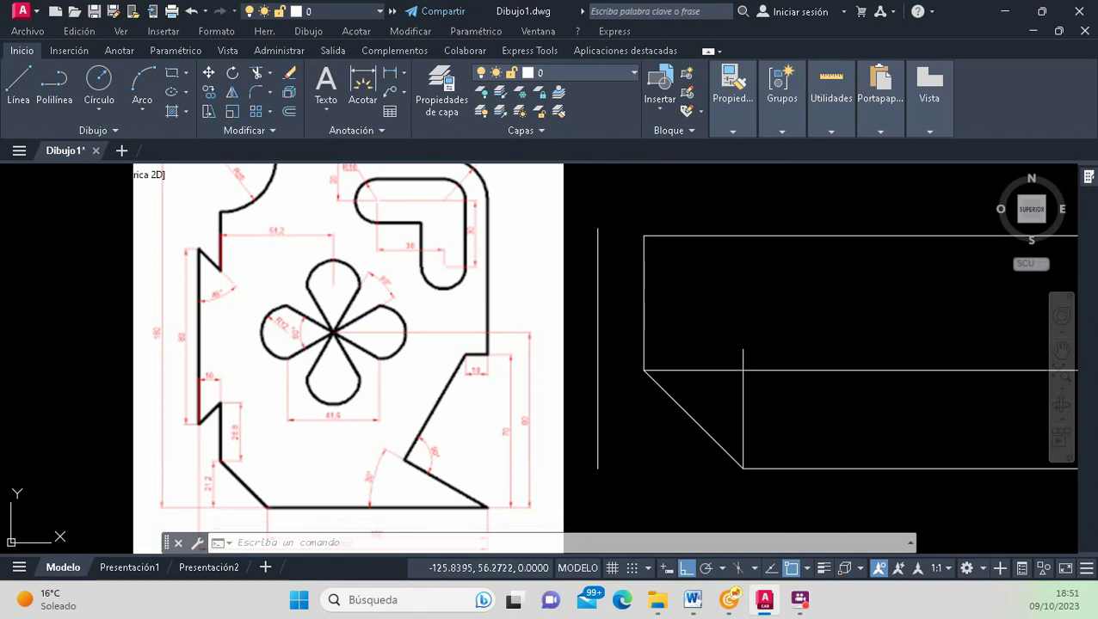
{"action": "scroll", "coordinate": [258, 327], "scroll_direction": "down", "scroll_amount": 2}
{"action": "scroll", "coordinate": [258, 327], "scroll_direction": "up", "scroll_amount": 2}
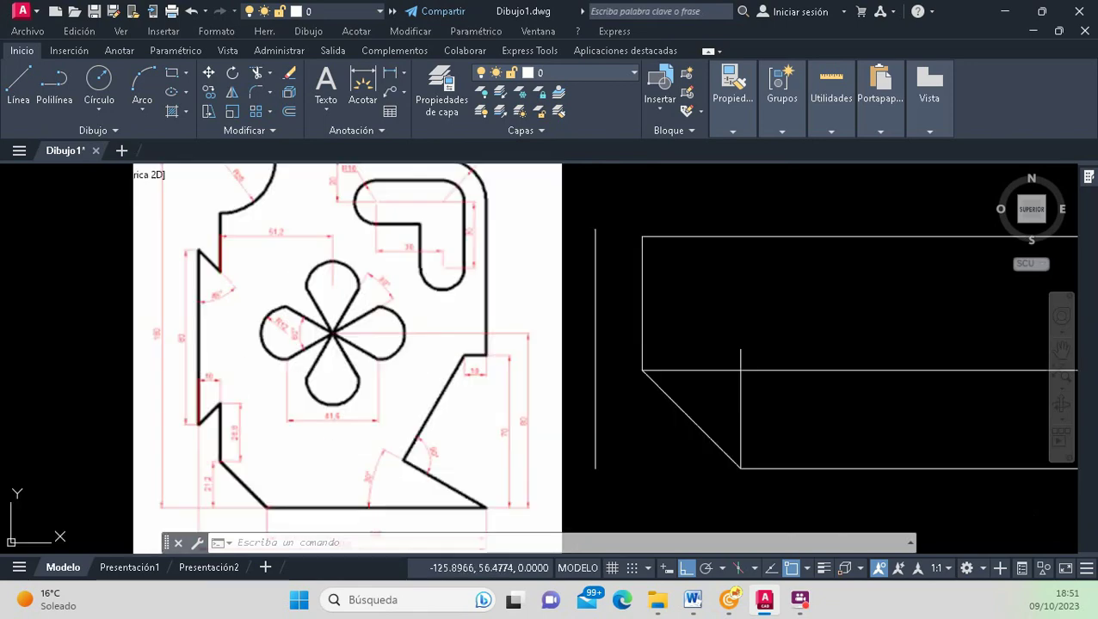
{"action": "scroll", "coordinate": [248, 297], "scroll_direction": "down", "scroll_amount": 2}
{"action": "scroll", "coordinate": [248, 297], "scroll_direction": "down", "scroll_amount": 2}
{"action": "scroll", "coordinate": [247, 296], "scroll_direction": "up", "scroll_amount": 4}
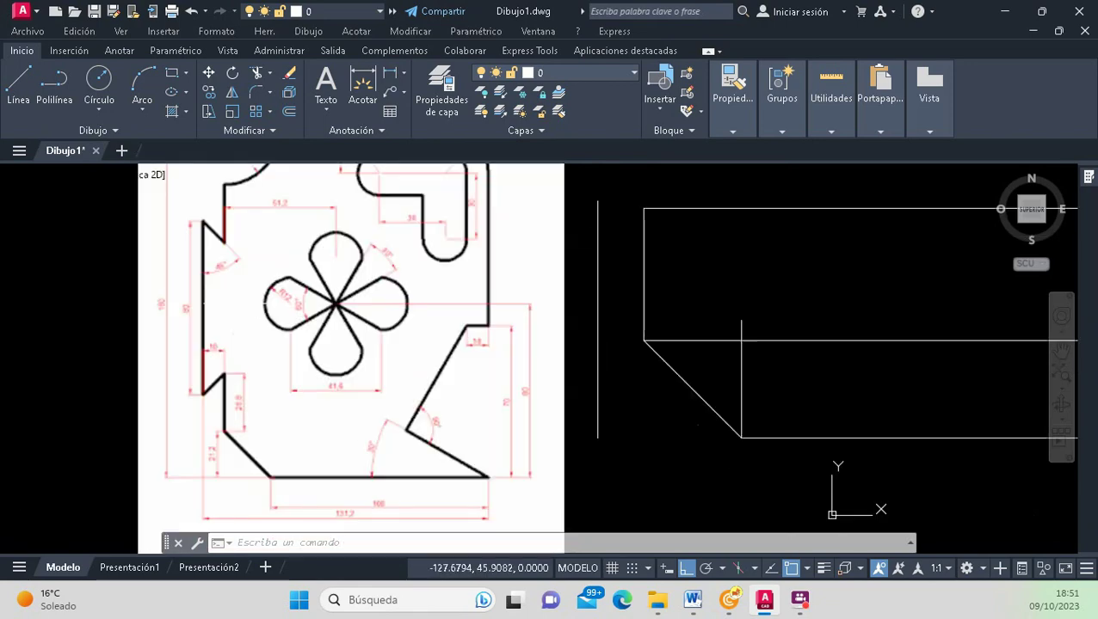
{"action": "scroll", "coordinate": [235, 316], "scroll_direction": "up", "scroll_amount": 2}
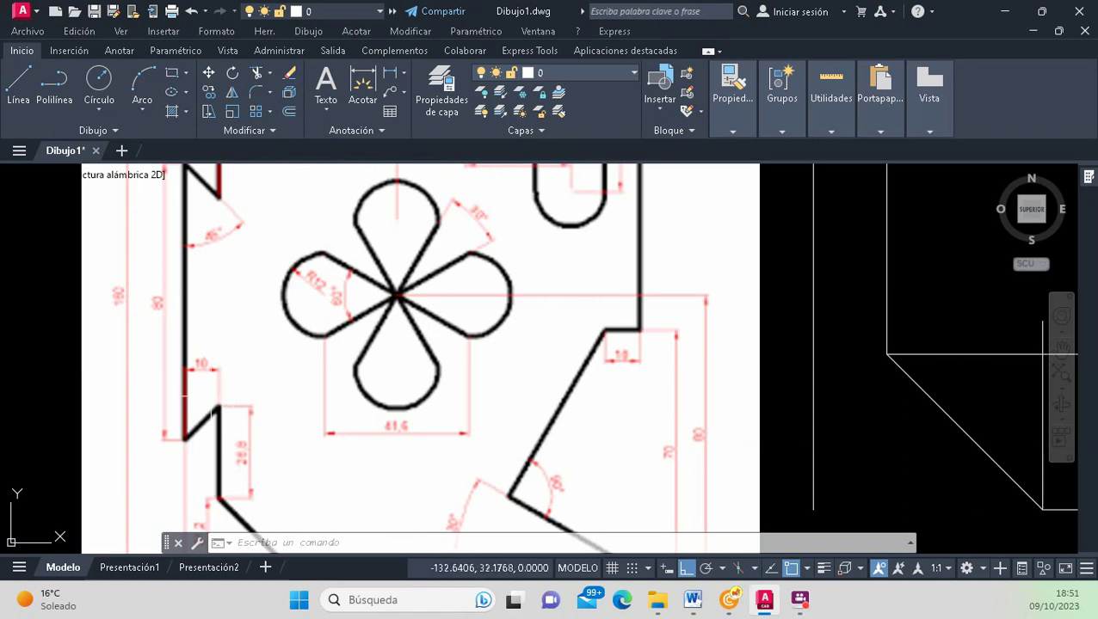
{"action": "left_click", "coordinate": [215, 406]}
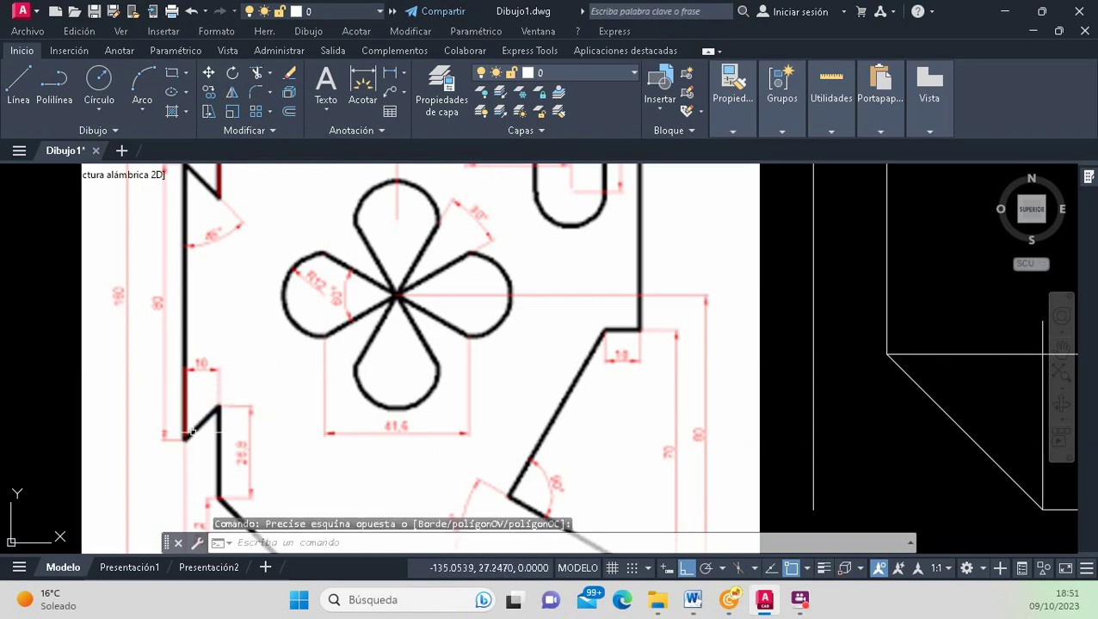
{"action": "scroll", "coordinate": [191, 432], "scroll_direction": "down", "scroll_amount": 2}
{"action": "scroll", "coordinate": [245, 319], "scroll_direction": "up", "scroll_amount": 2}
{"action": "scroll", "coordinate": [204, 282], "scroll_direction": "up", "scroll_amount": 2}
{"action": "scroll", "coordinate": [204, 282], "scroll_direction": "down", "scroll_amount": 4}
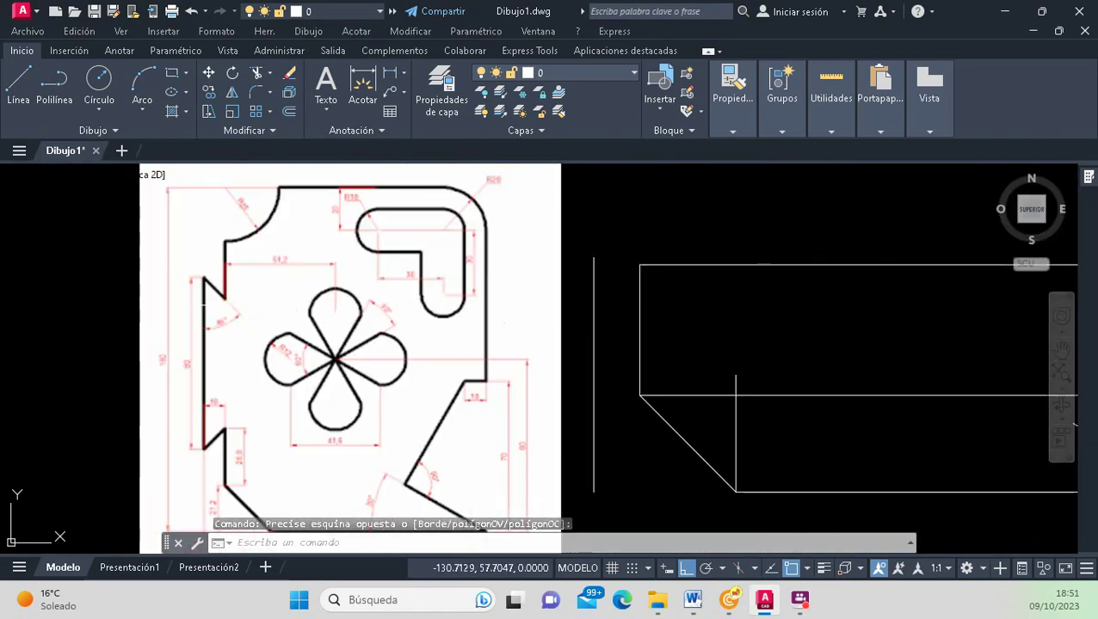
{"action": "scroll", "coordinate": [204, 303], "scroll_direction": "up", "scroll_amount": 2}
{"action": "scroll", "coordinate": [226, 352], "scroll_direction": "down", "scroll_amount": 2}
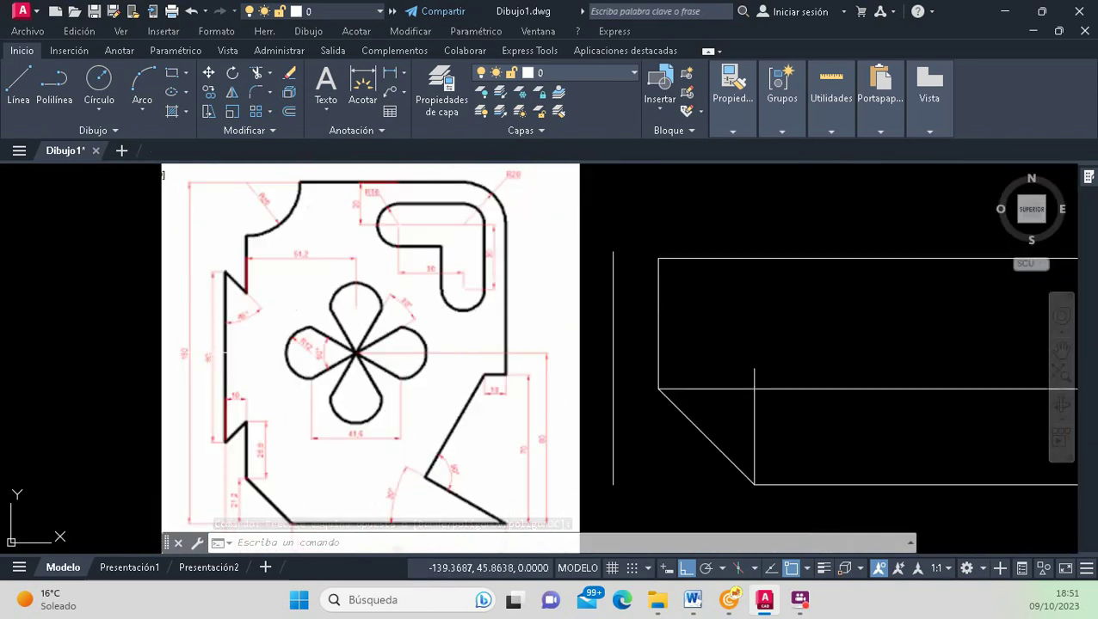
{"action": "scroll", "coordinate": [225, 353], "scroll_direction": "down", "scroll_amount": 2}
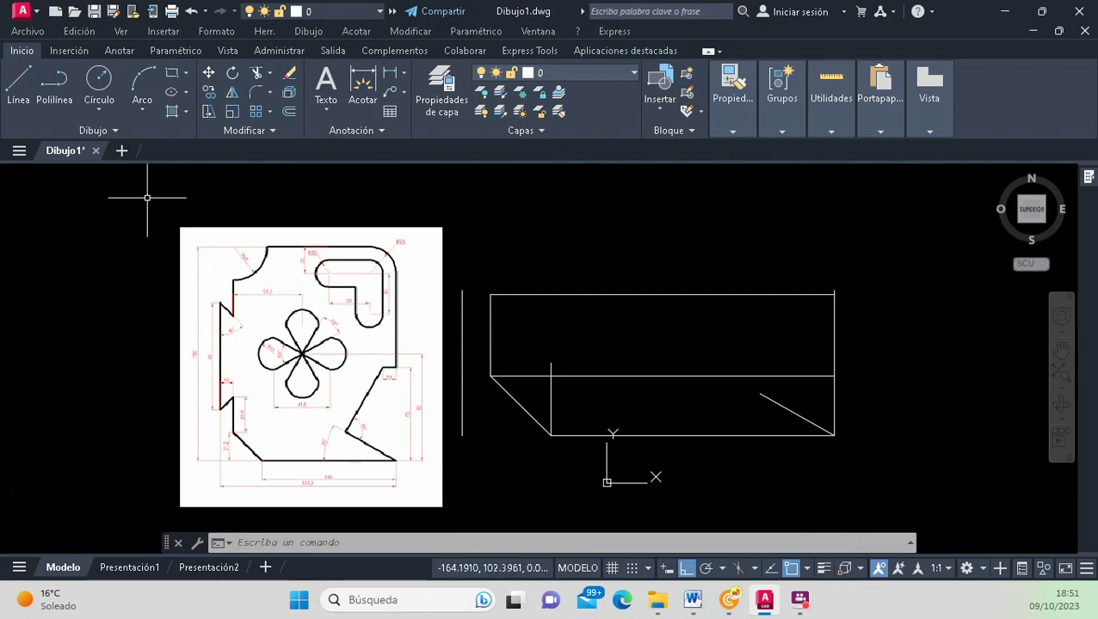
Draw a short vertical segment upward just left of the box, below the long left edge.
{"action": "left_click", "coordinate": [26, 89]}
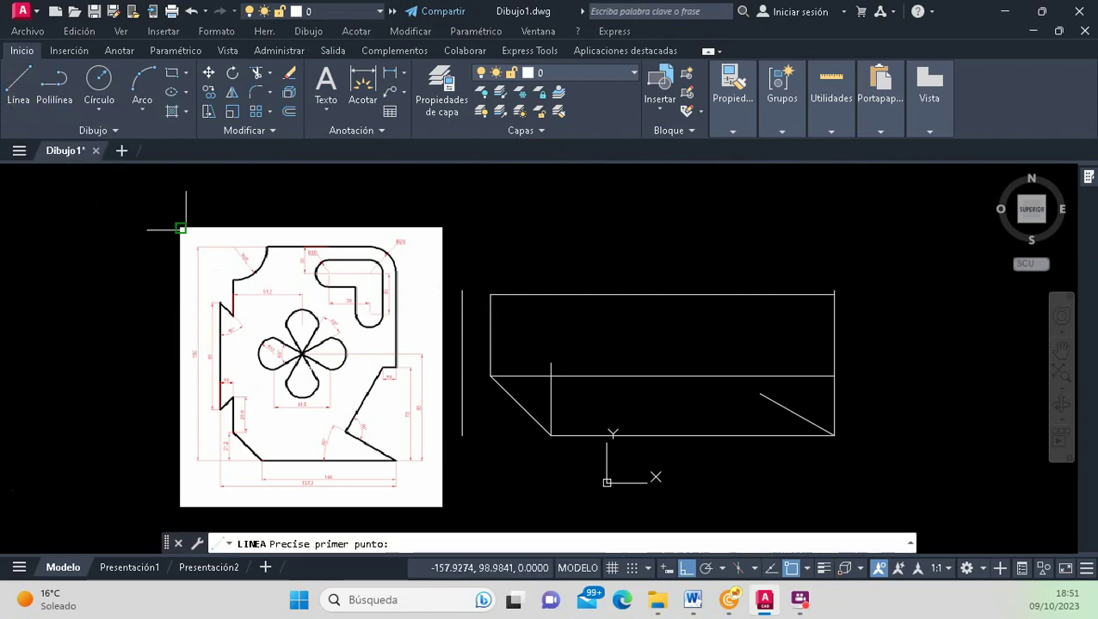
{"action": "scroll", "coordinate": [196, 344], "scroll_direction": "up", "scroll_amount": 2}
{"action": "scroll", "coordinate": [197, 344], "scroll_direction": "up", "scroll_amount": 4}
{"action": "scroll", "coordinate": [173, 324], "scroll_direction": "down", "scroll_amount": 6}
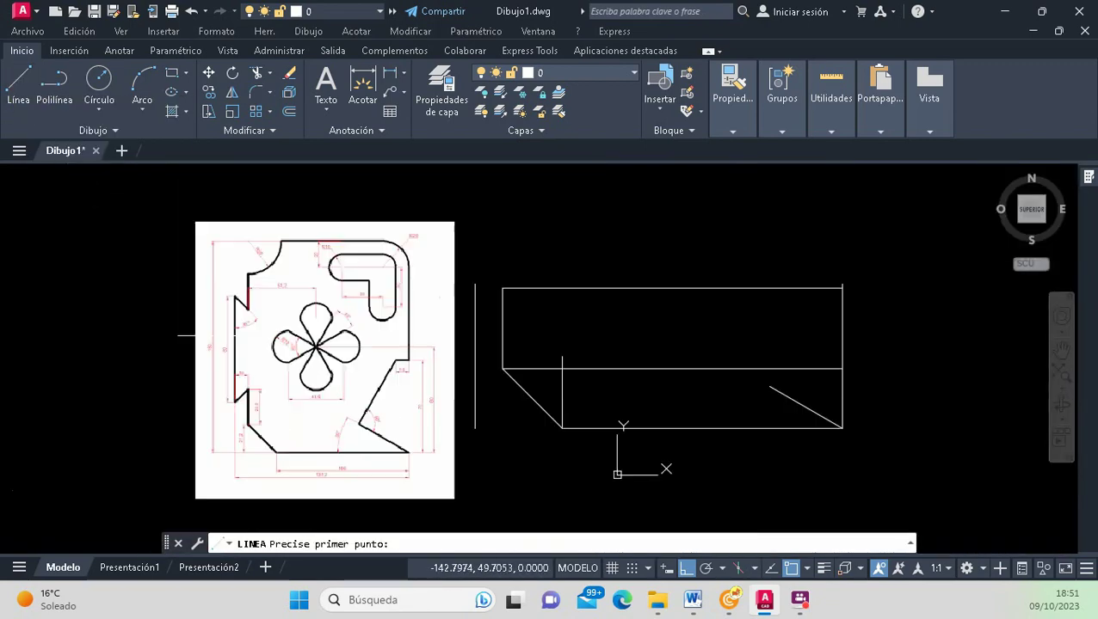
{"action": "scroll", "coordinate": [215, 333], "scroll_direction": "down", "scroll_amount": 2}
{"action": "scroll", "coordinate": [354, 370], "scroll_direction": "up", "scroll_amount": 2}
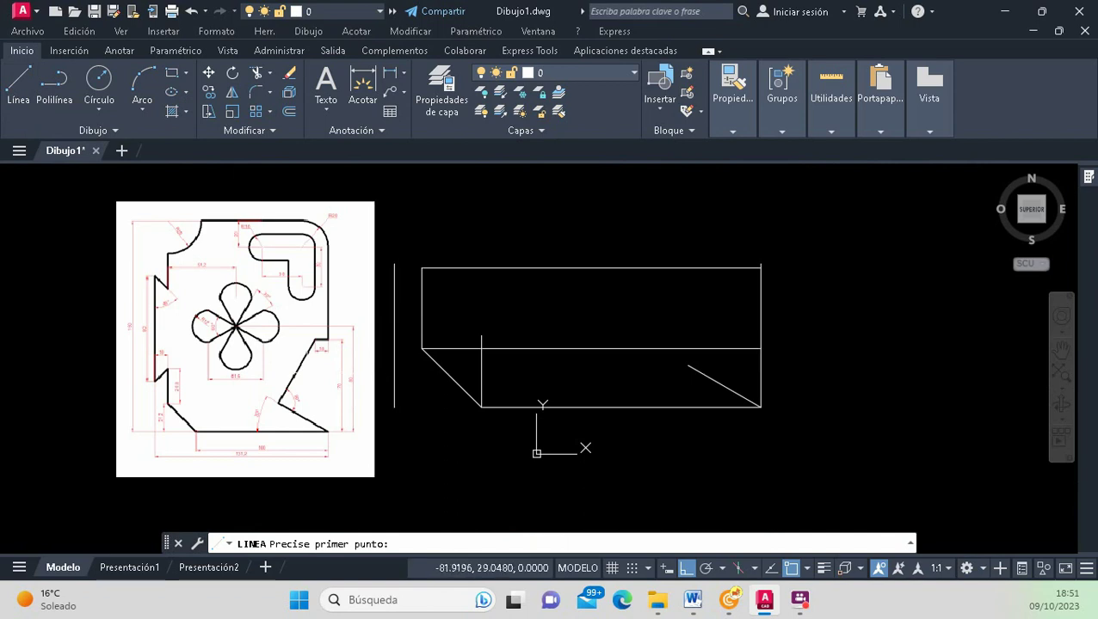
{"action": "scroll", "coordinate": [165, 380], "scroll_direction": "up", "scroll_amount": 2}
{"action": "scroll", "coordinate": [165, 380], "scroll_direction": "up", "scroll_amount": 2}
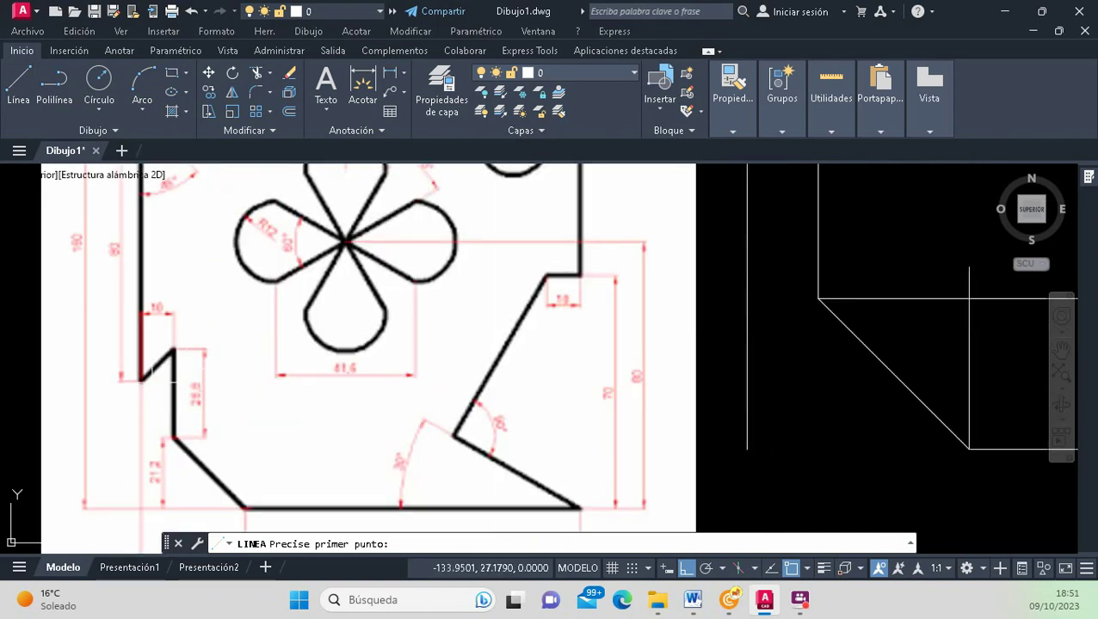
{"action": "scroll", "coordinate": [151, 368], "scroll_direction": "down", "scroll_amount": 3}
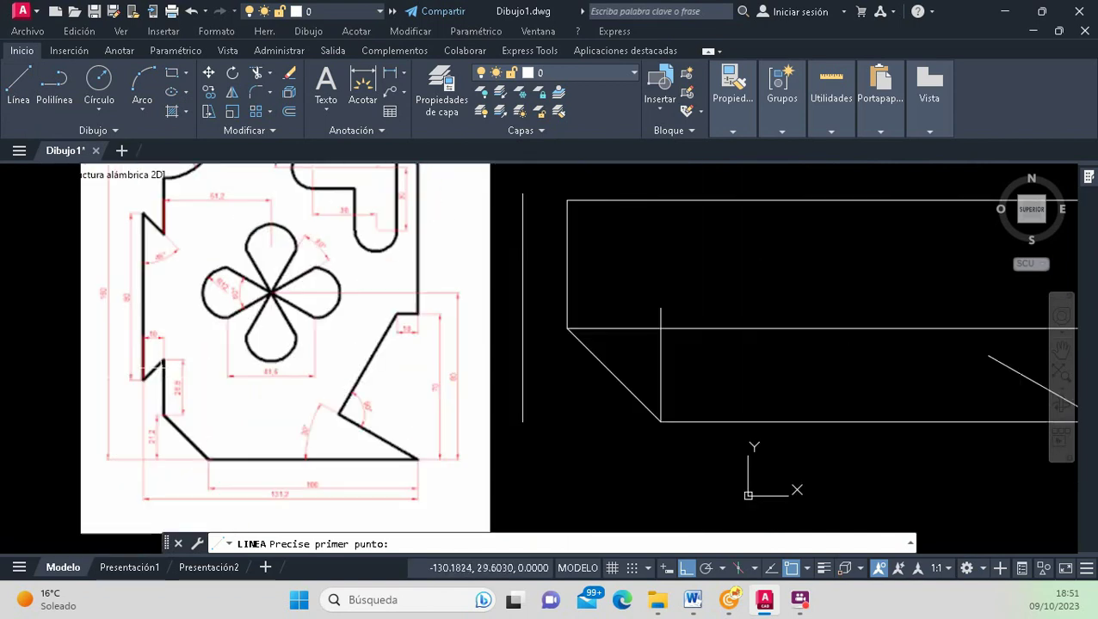
{"action": "scroll", "coordinate": [152, 368], "scroll_direction": "down", "scroll_amount": 1}
{"action": "scroll", "coordinate": [387, 370], "scroll_direction": "up", "scroll_amount": 2}
{"action": "left_click", "coordinate": [418, 452]}
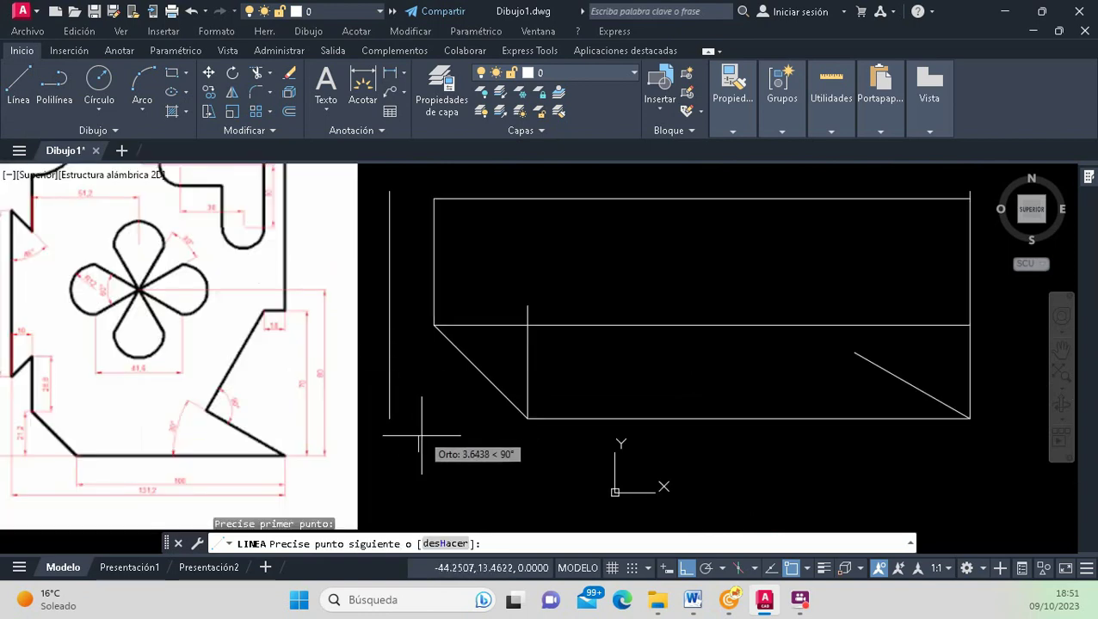
{"action": "left_click", "coordinate": [418, 390]}
{"action": "key", "text": "Return"}
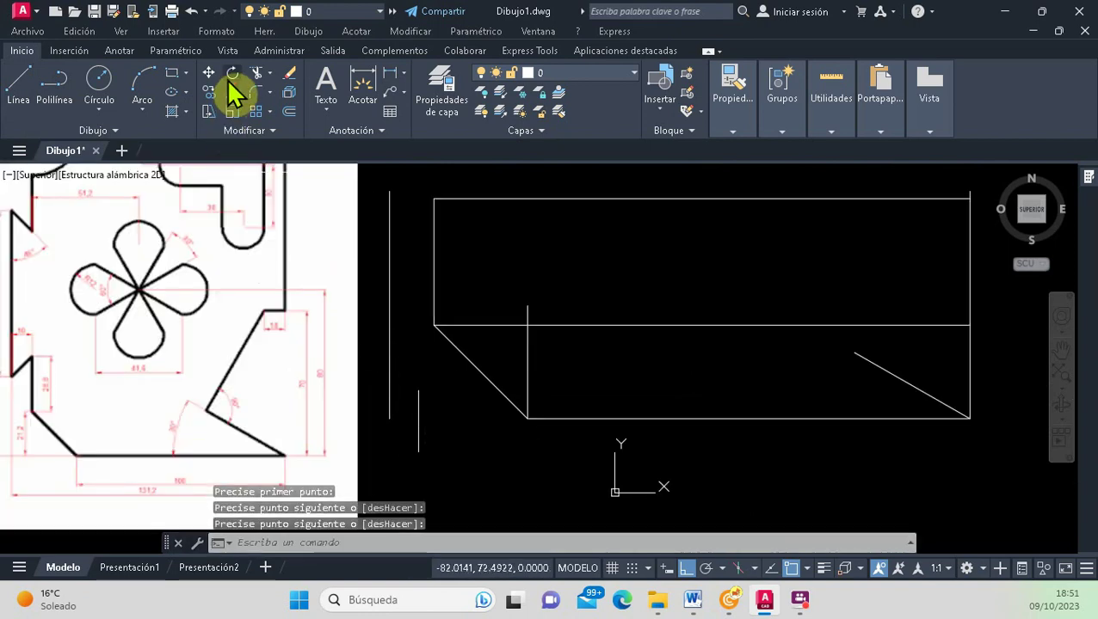
Rotate the short vertical line 45° about its midpoint.
{"action": "left_click", "coordinate": [233, 74]}
{"action": "left_click", "coordinate": [419, 437]}
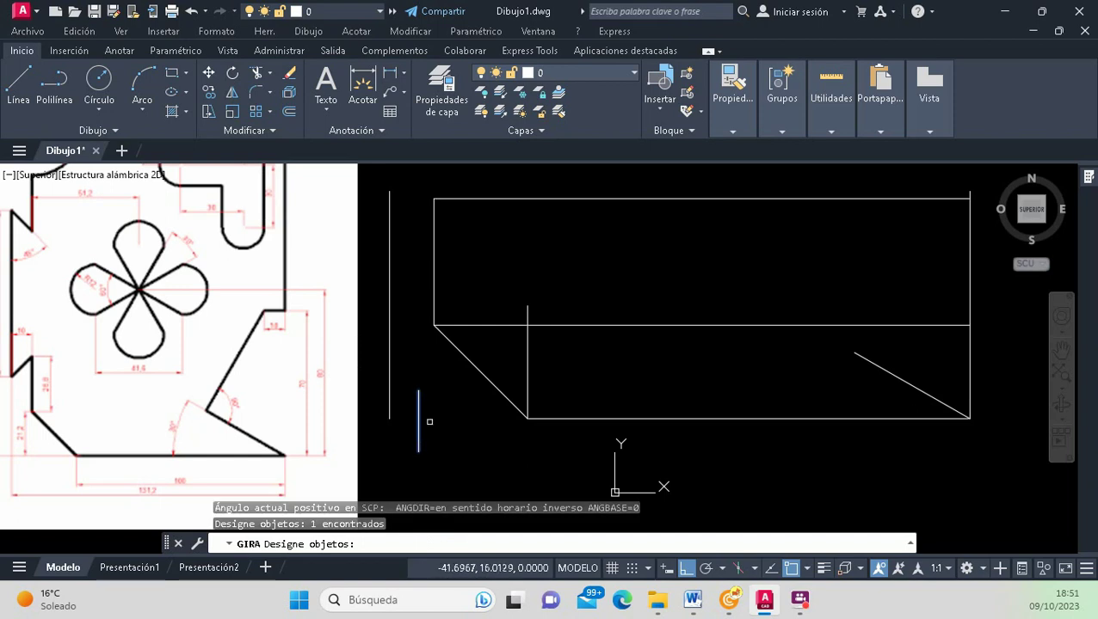
{"action": "key", "text": "Return"}
{"action": "left_click", "coordinate": [418, 421]}
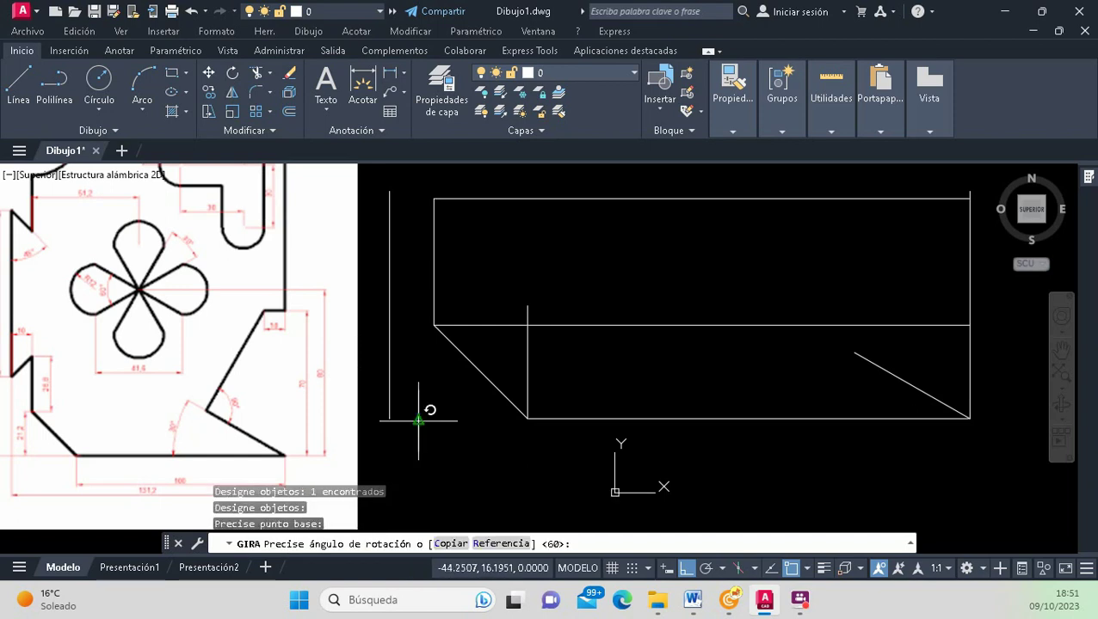
{"action": "type", "text": "45"}
{"action": "key", "text": "Return"}
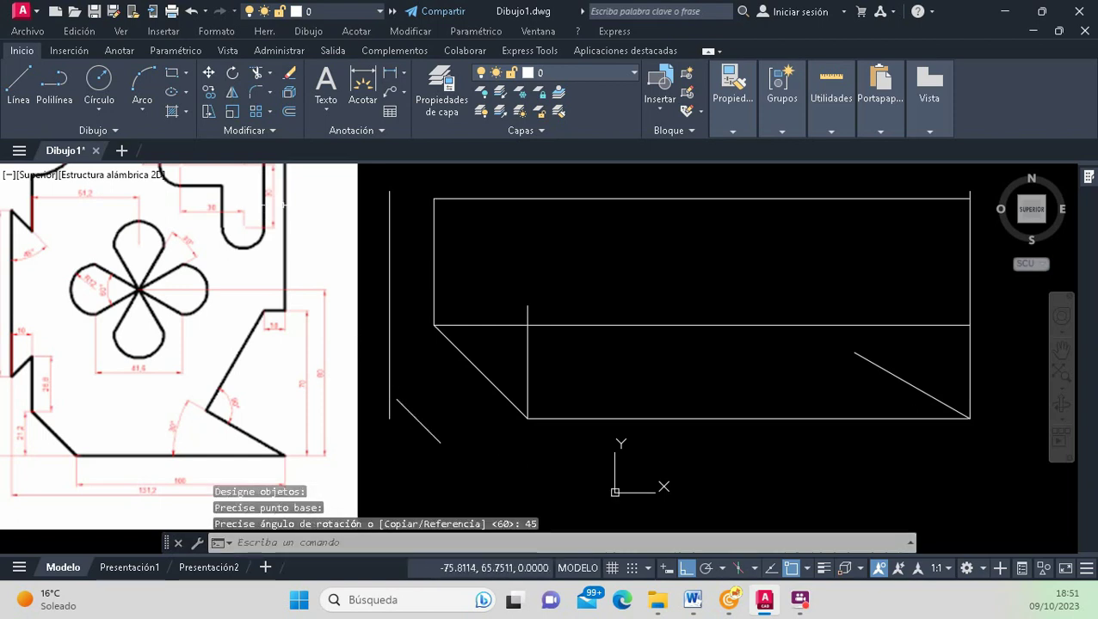
Mirror the diagonal about a vertical axis, then erase the original downward-slanting one.
{"action": "left_click", "coordinate": [231, 93]}
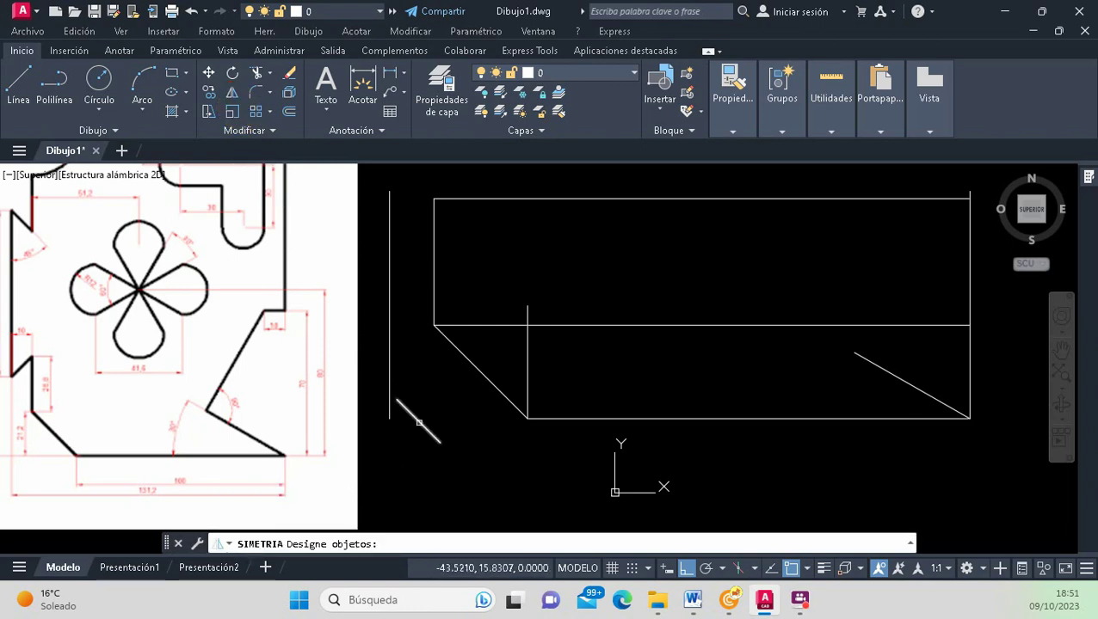
{"action": "left_click", "coordinate": [418, 423]}
{"action": "key", "text": "Return"}
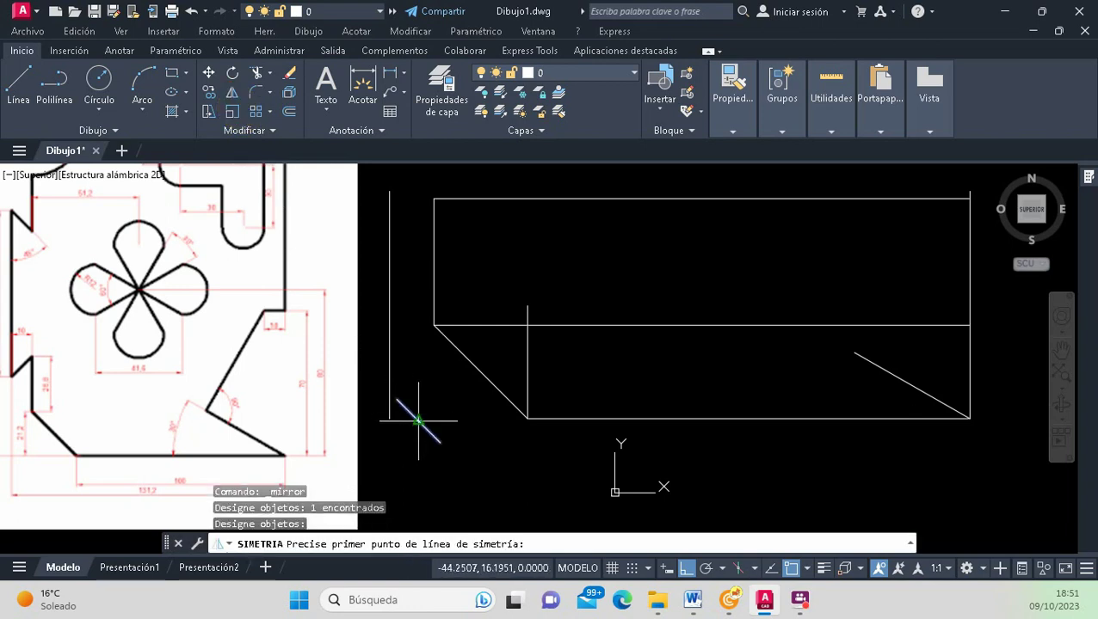
{"action": "left_click", "coordinate": [418, 422]}
{"action": "left_click", "coordinate": [420, 373]}
{"action": "key", "text": "Return"}
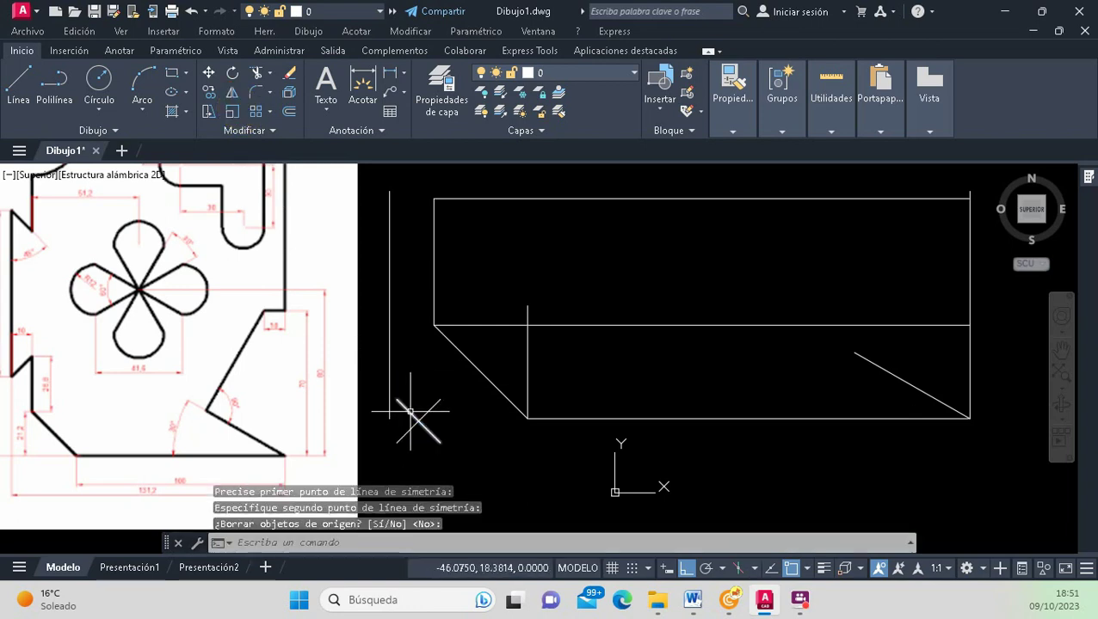
{"action": "key", "text": "Return"}
{"action": "left_click", "coordinate": [411, 413]}
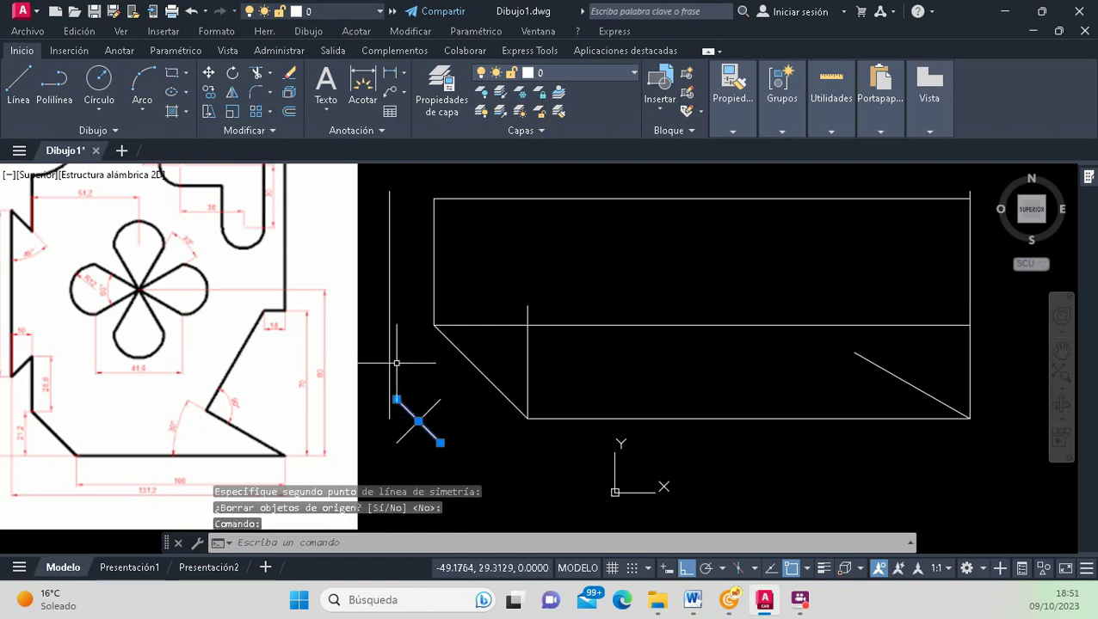
{"action": "key", "text": "Delete"}
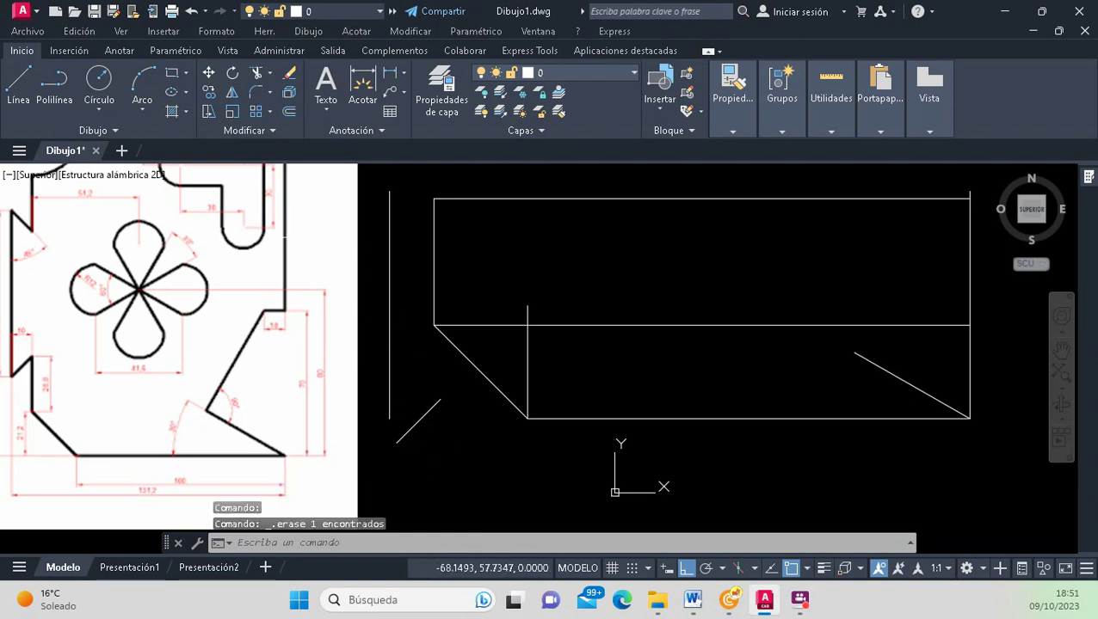
Move the diagonal so its upper end sits on the box's left corner.
{"action": "left_click", "coordinate": [209, 74]}
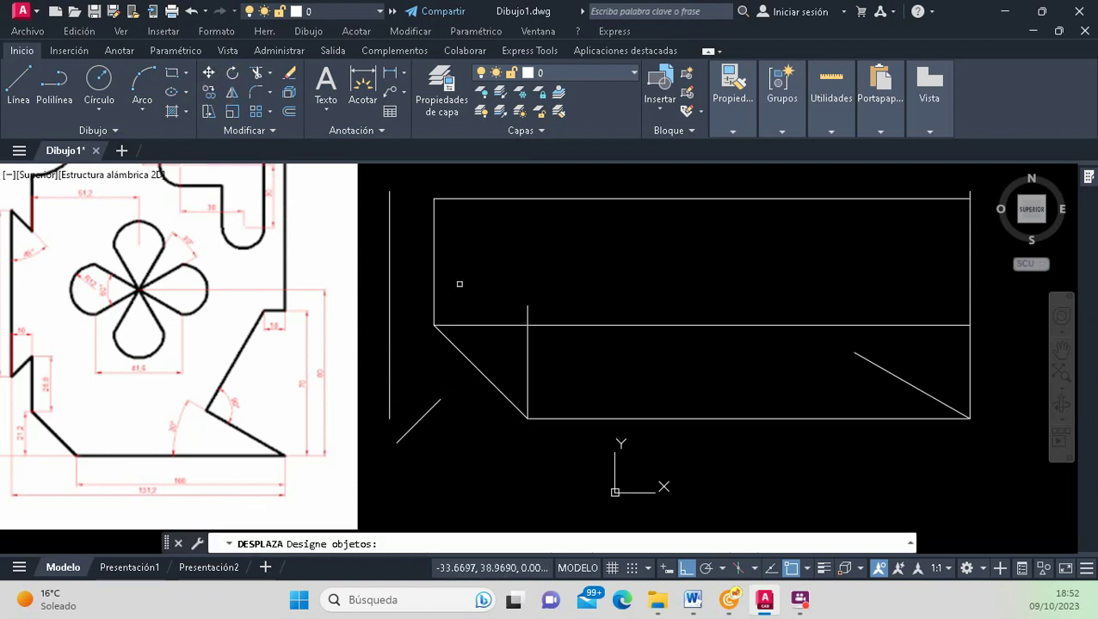
{"action": "left_click", "coordinate": [428, 413]}
{"action": "key", "text": "Return"}
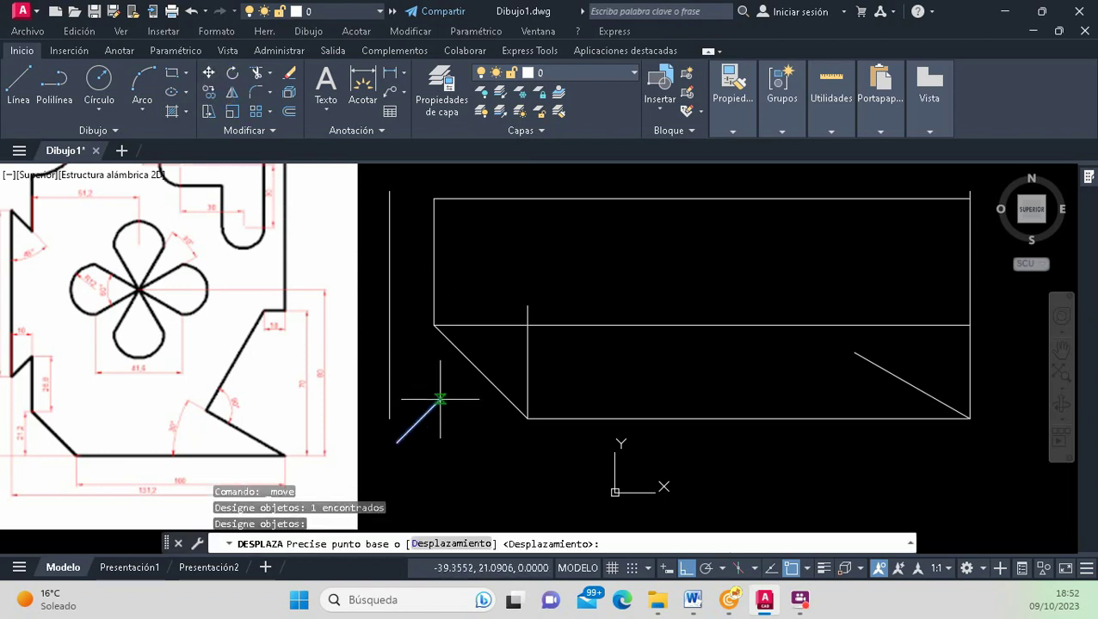
{"action": "left_click", "coordinate": [440, 399]}
{"action": "left_click", "coordinate": [435, 325]}
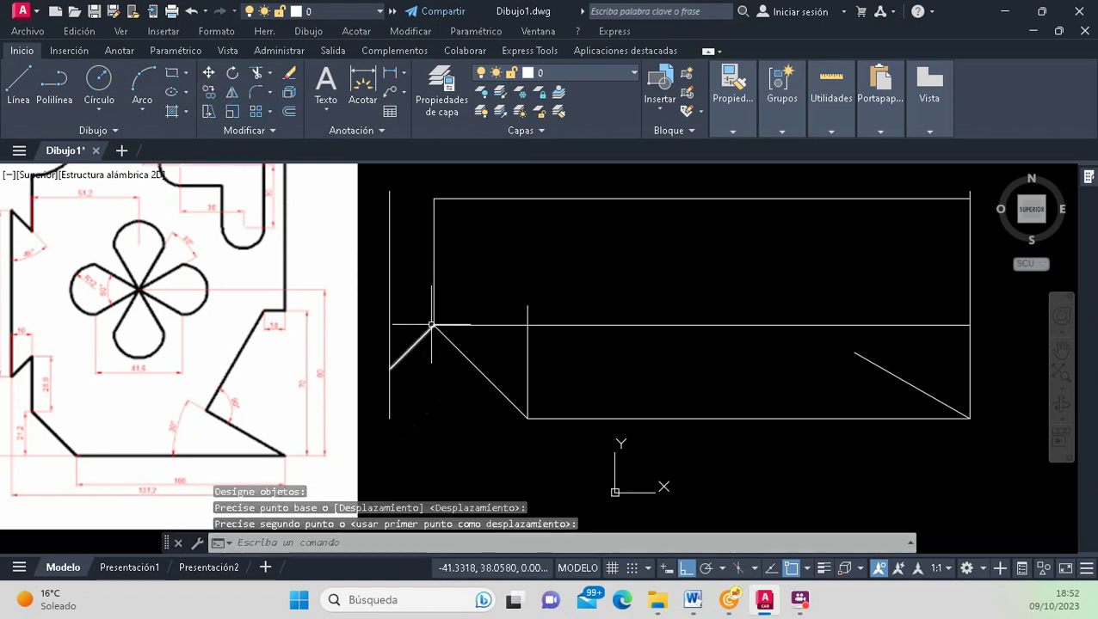
Fillet the long left vertical line with the diagonal into a sharp corner.
{"action": "left_click", "coordinate": [259, 94]}
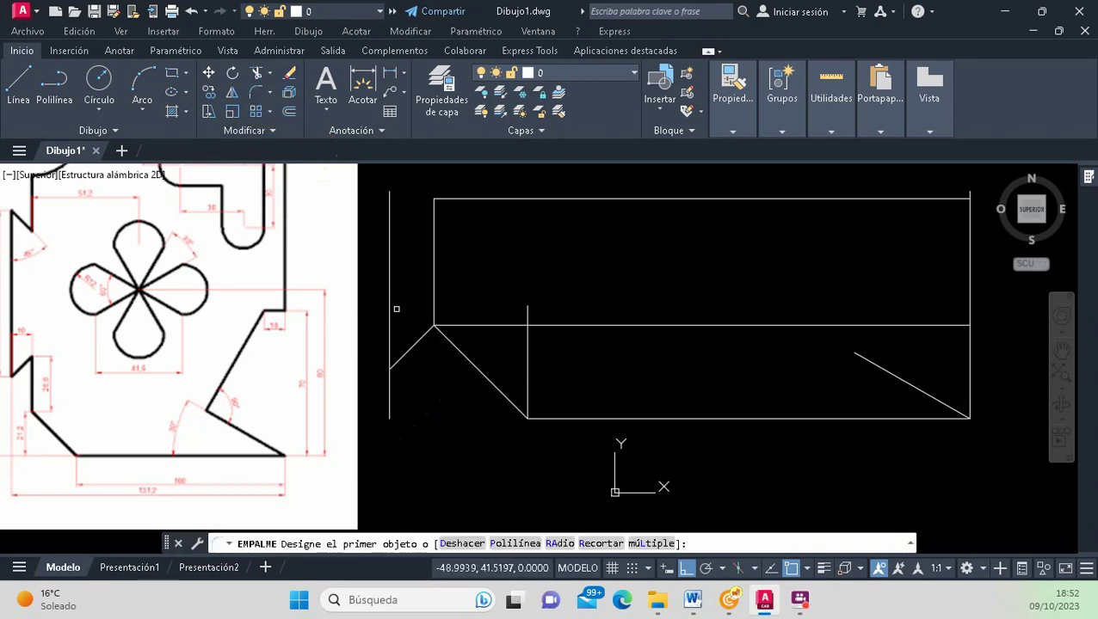
{"action": "left_click", "coordinate": [411, 343]}
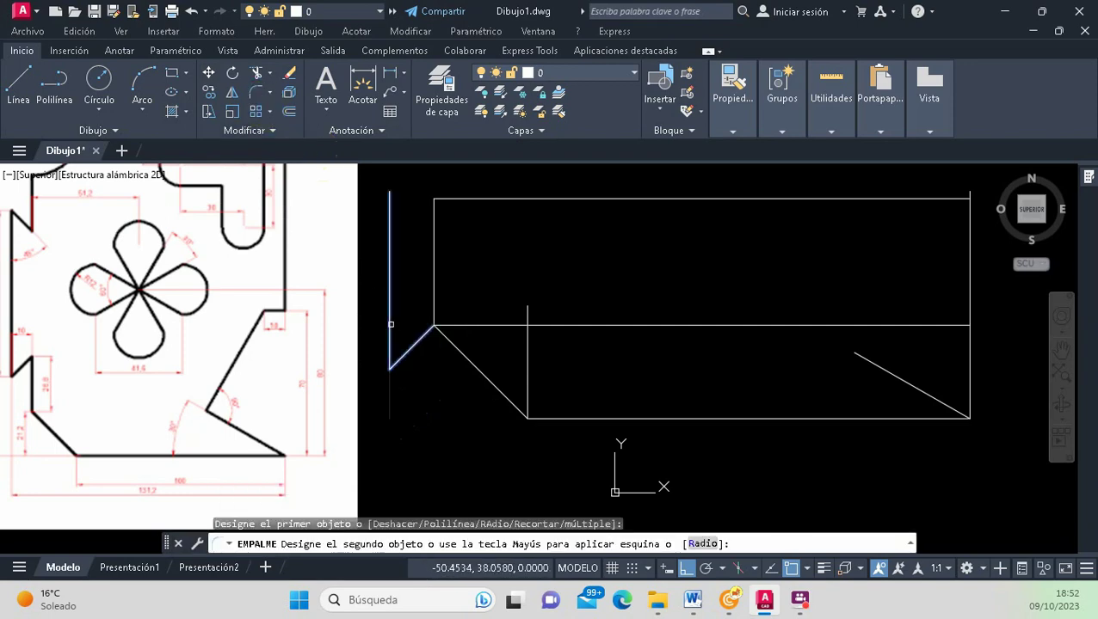
{"action": "left_click", "coordinate": [390, 325]}
{"action": "scroll", "coordinate": [381, 343], "scroll_direction": "down", "scroll_amount": 4}
{"action": "scroll", "coordinate": [335, 309], "scroll_direction": "up", "scroll_amount": 2}
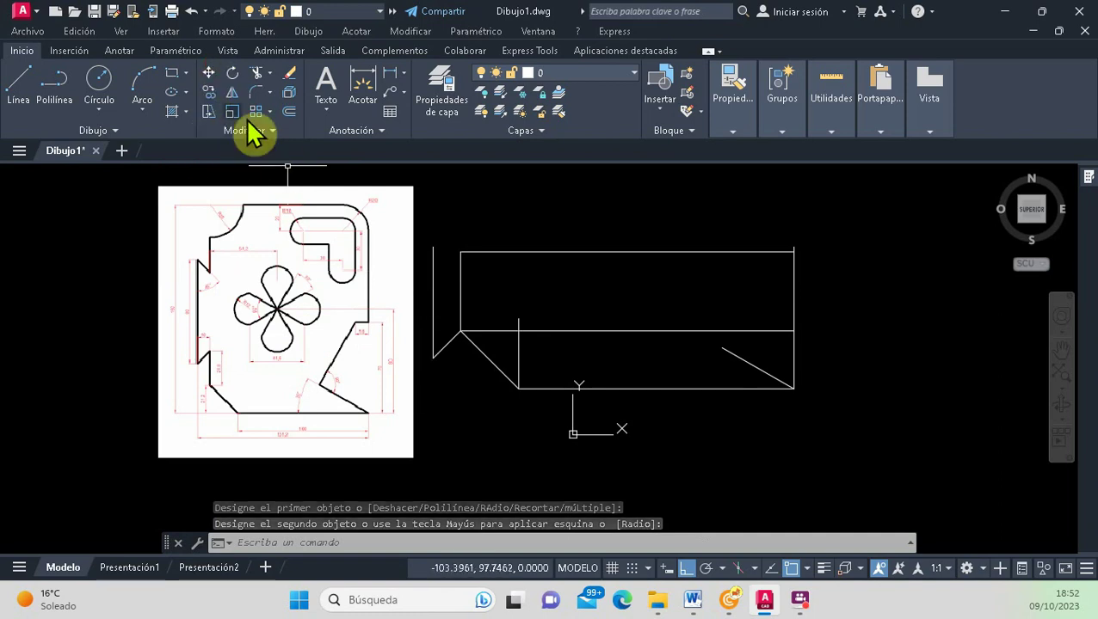
Move the vertical line and diagonal together up to the box's top-left corner.
{"action": "left_click", "coordinate": [208, 73]}
{"action": "scroll", "coordinate": [421, 297], "scroll_direction": "up", "scroll_amount": 2}
{"action": "left_click", "coordinate": [455, 396]}
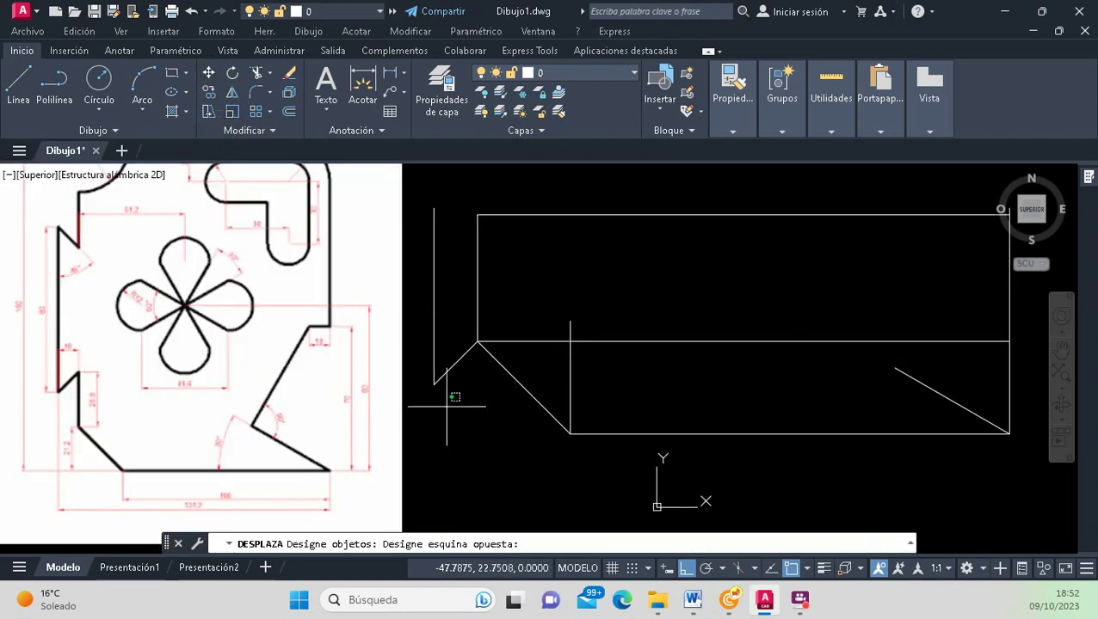
{"action": "left_click", "coordinate": [425, 362]}
{"action": "key", "text": "Return"}
{"action": "left_click", "coordinate": [478, 342]}
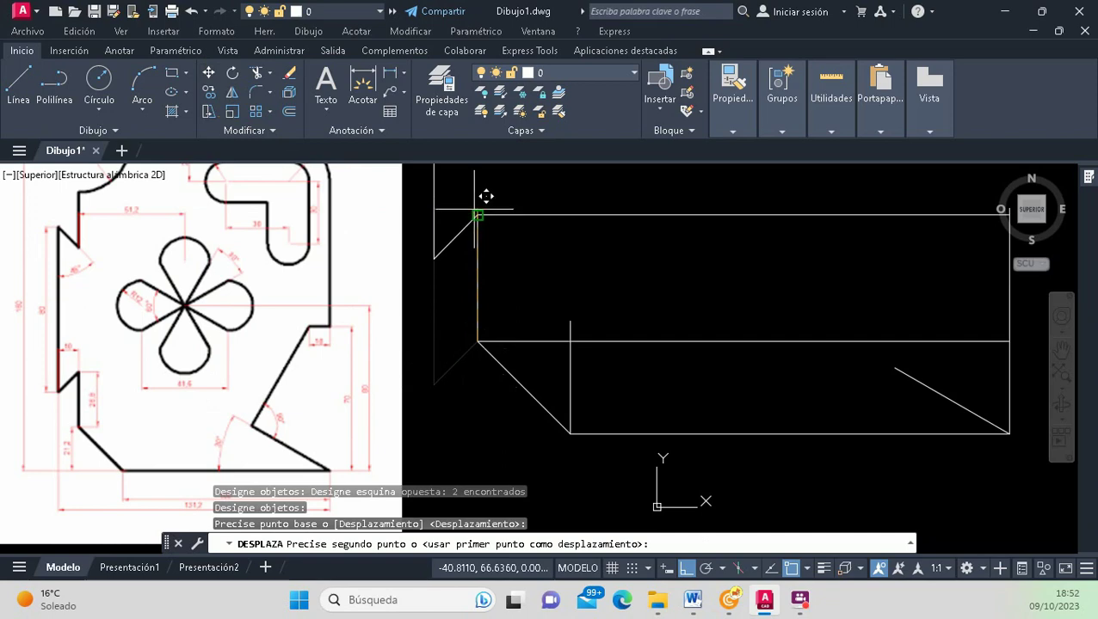
{"action": "left_click", "coordinate": [477, 215]}
{"action": "scroll", "coordinate": [512, 334], "scroll_direction": "down", "scroll_amount": 3}
{"action": "scroll", "coordinate": [513, 334], "scroll_direction": "up", "scroll_amount": 1}
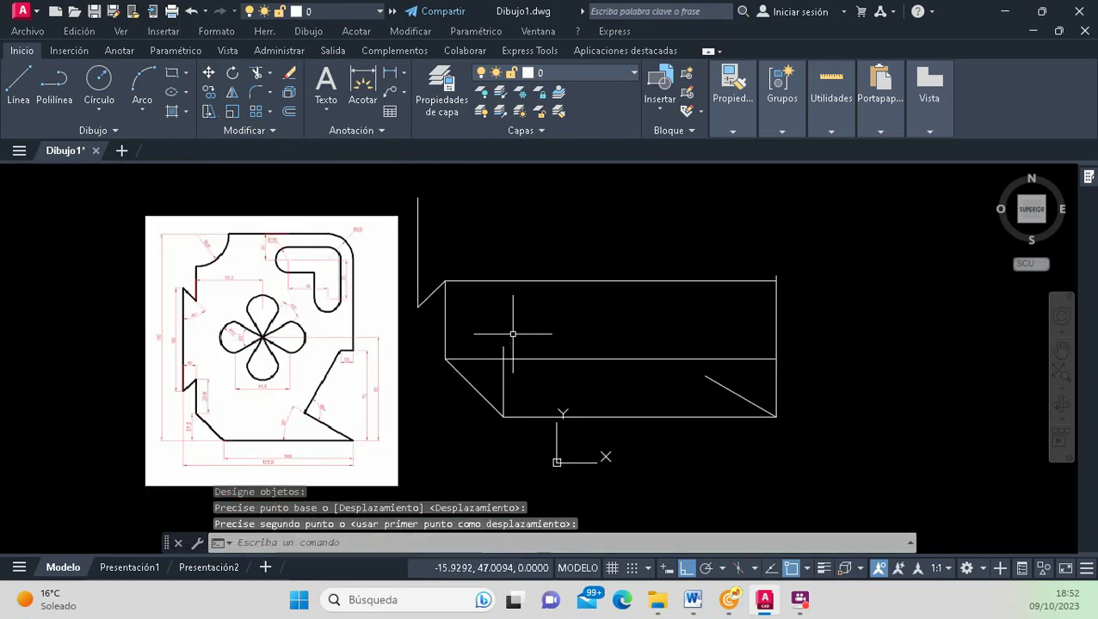
{"action": "scroll", "coordinate": [482, 318], "scroll_direction": "down", "scroll_amount": 4}
{"action": "scroll", "coordinate": [623, 302], "scroll_direction": "up", "scroll_amount": 2}
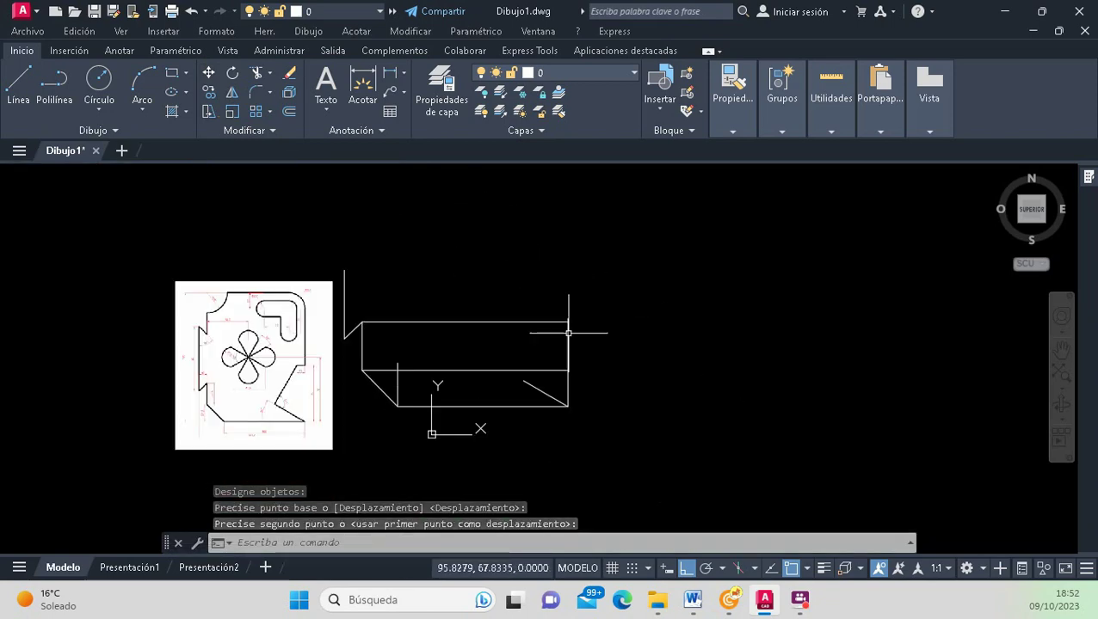
Fillet the box's top line with the right vertical line to close that corner.
{"action": "left_click", "coordinate": [256, 92]}
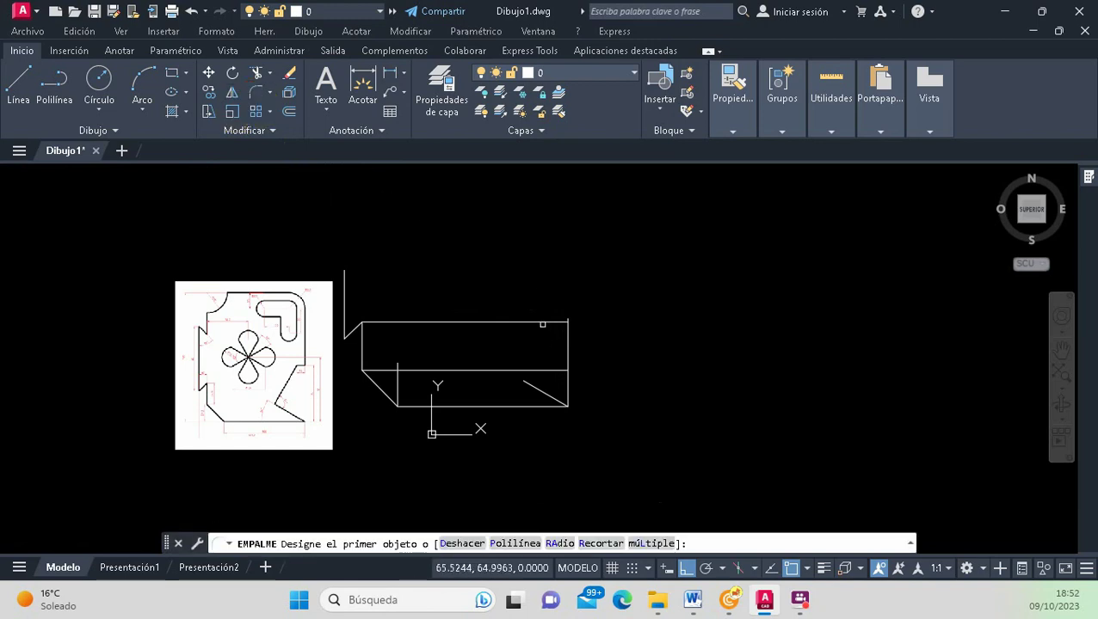
{"action": "left_click", "coordinate": [542, 325]}
{"action": "left_click", "coordinate": [568, 340]}
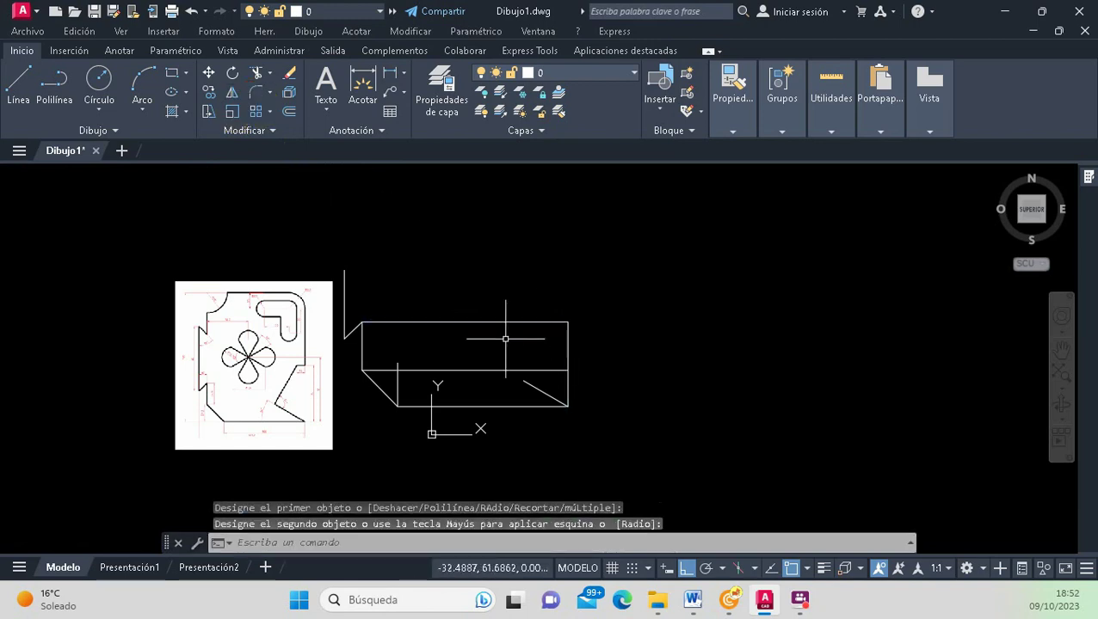
{"action": "scroll", "coordinate": [355, 328], "scroll_direction": "up", "scroll_amount": 2}
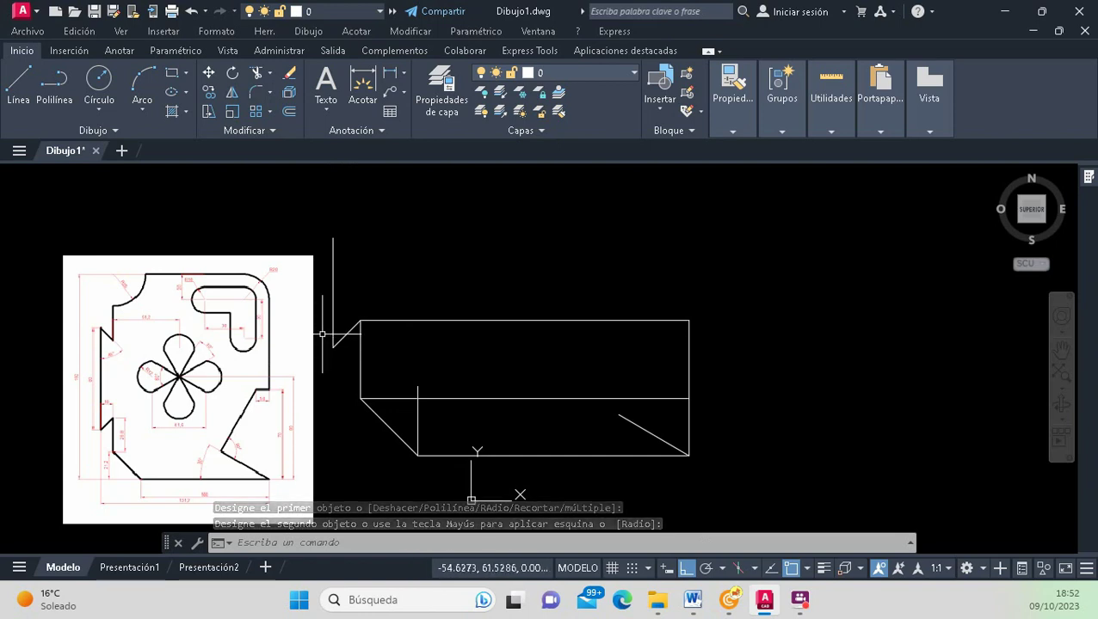
From the left edge's lower end, draw a short horizontal run, 80 units up, then a long leftward run.
{"action": "left_click", "coordinate": [19, 86]}
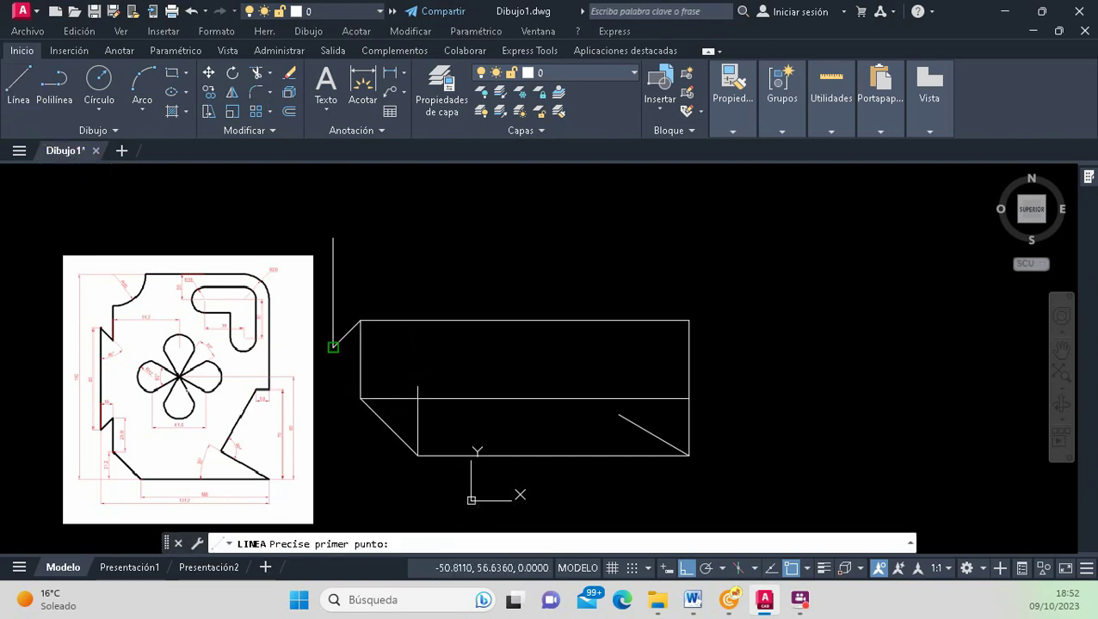
{"action": "left_click", "coordinate": [333, 347]}
{"action": "left_click", "coordinate": [414, 347]}
{"action": "type", "text": "80"}
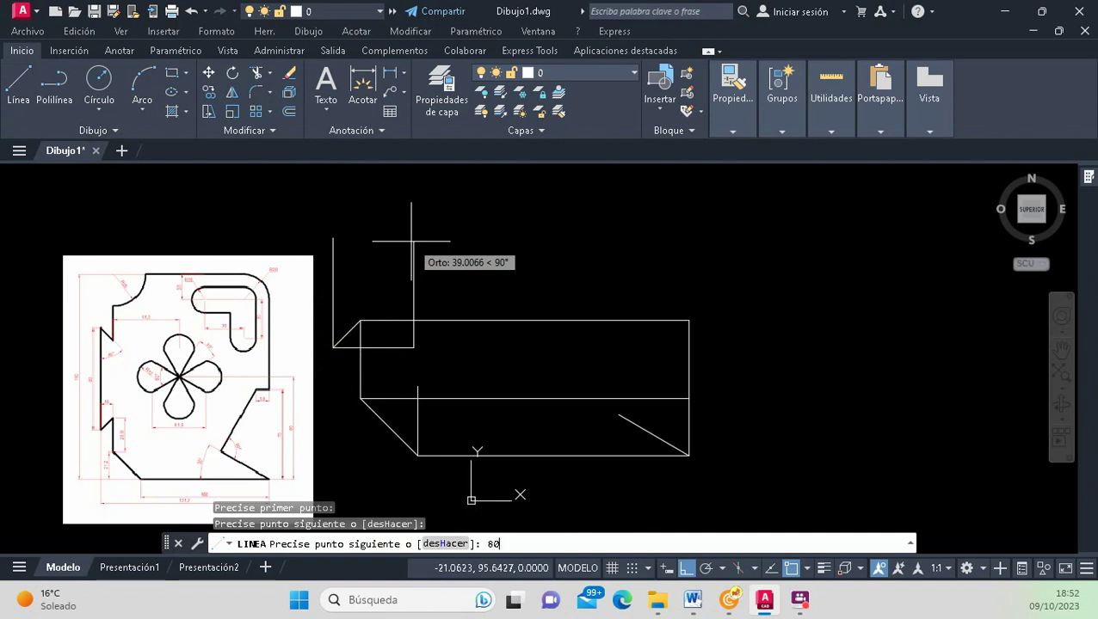
{"action": "key", "text": "Return"}
{"action": "scroll", "coordinate": [411, 242], "scroll_direction": "down", "scroll_amount": 5}
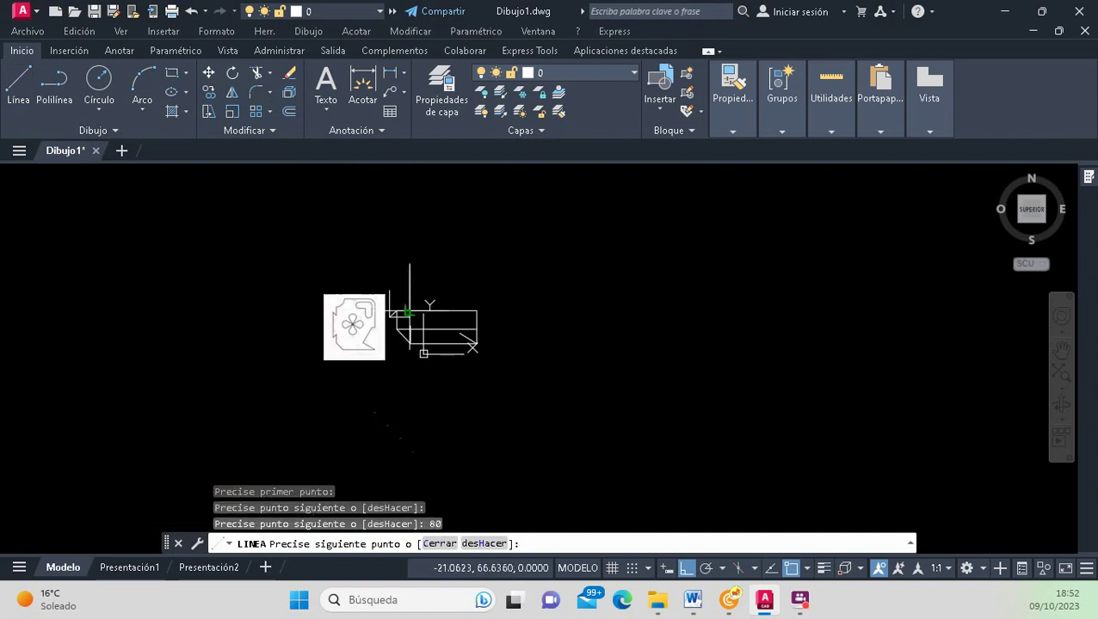
{"action": "left_click", "coordinate": [242, 249]}
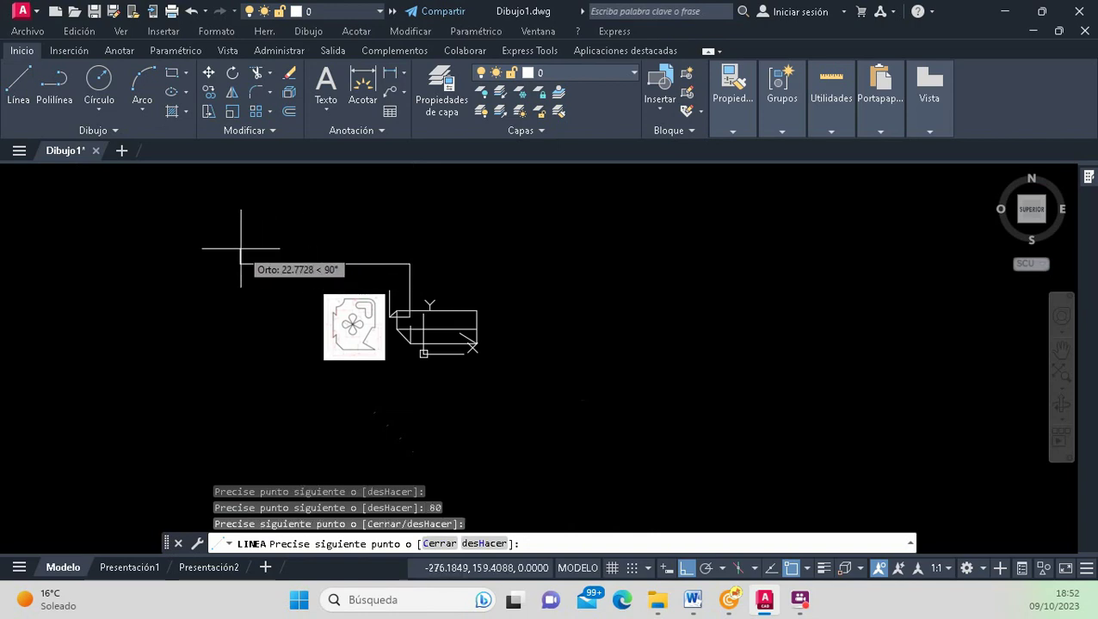
{"action": "key", "text": "Return"}
{"action": "scroll", "coordinate": [344, 261], "scroll_direction": "up", "scroll_amount": 2}
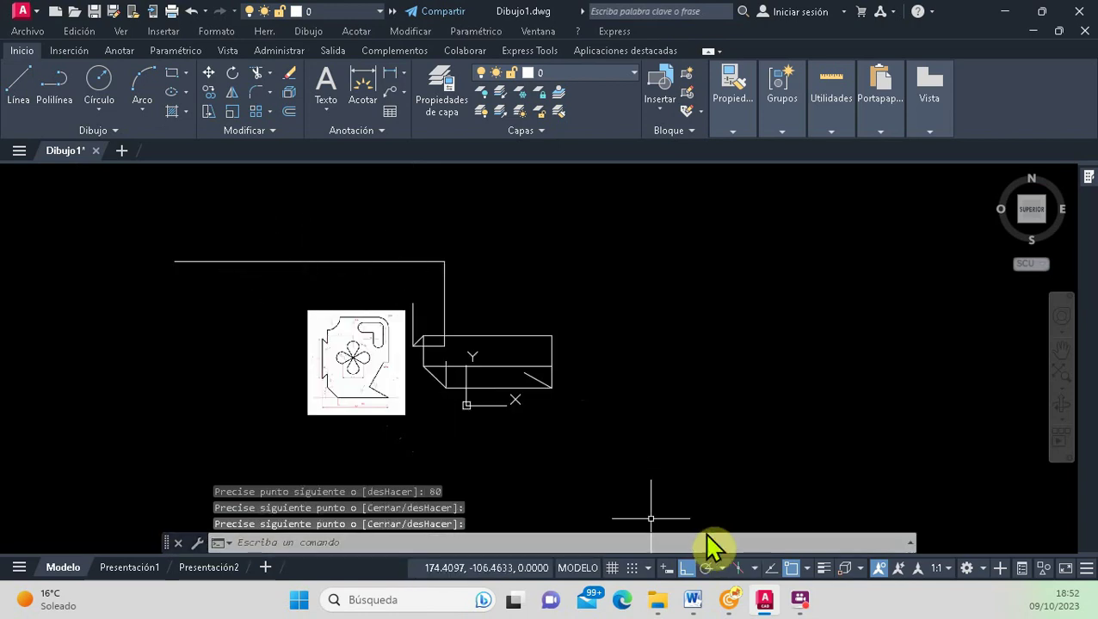
{"action": "scroll", "coordinate": [335, 357], "scroll_direction": "up", "scroll_amount": 4}
{"action": "scroll", "coordinate": [336, 356], "scroll_direction": "up", "scroll_amount": 4}
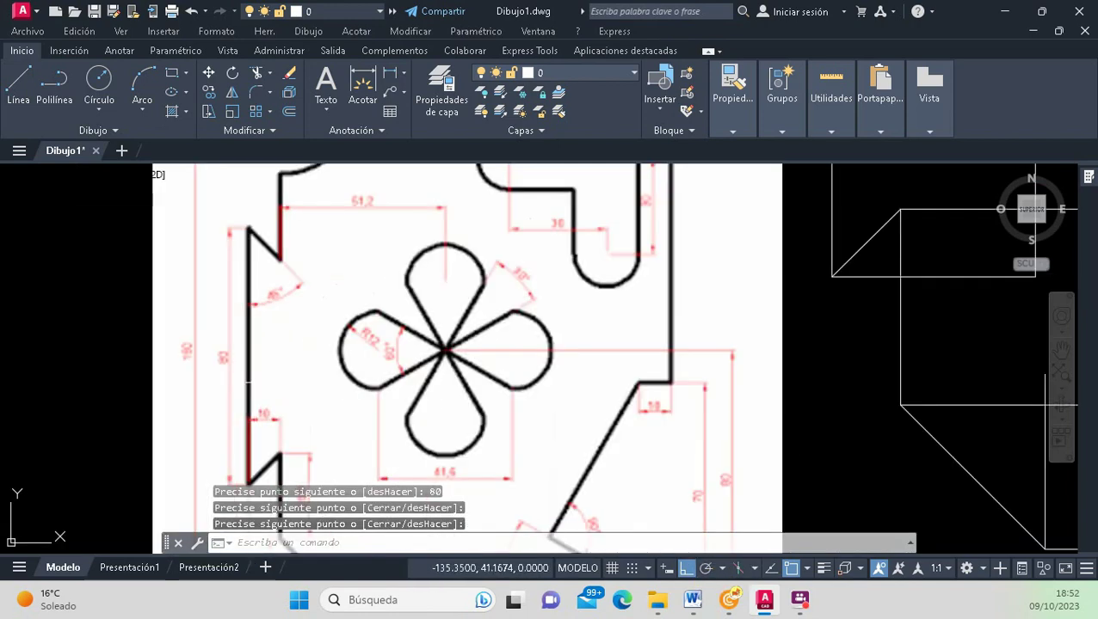
{"action": "scroll", "coordinate": [223, 363], "scroll_direction": "up", "scroll_amount": 2}
{"action": "scroll", "coordinate": [217, 391], "scroll_direction": "down", "scroll_amount": 5}
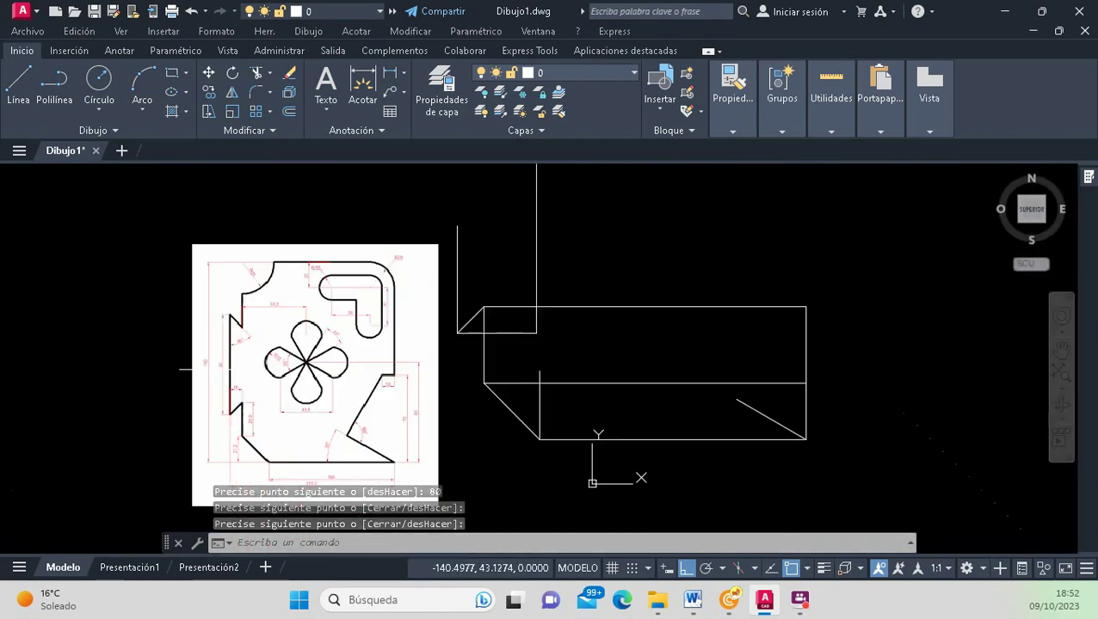
{"action": "scroll", "coordinate": [355, 344], "scroll_direction": "down", "scroll_amount": 4}
{"action": "scroll", "coordinate": [420, 286], "scroll_direction": "up", "scroll_amount": 2}
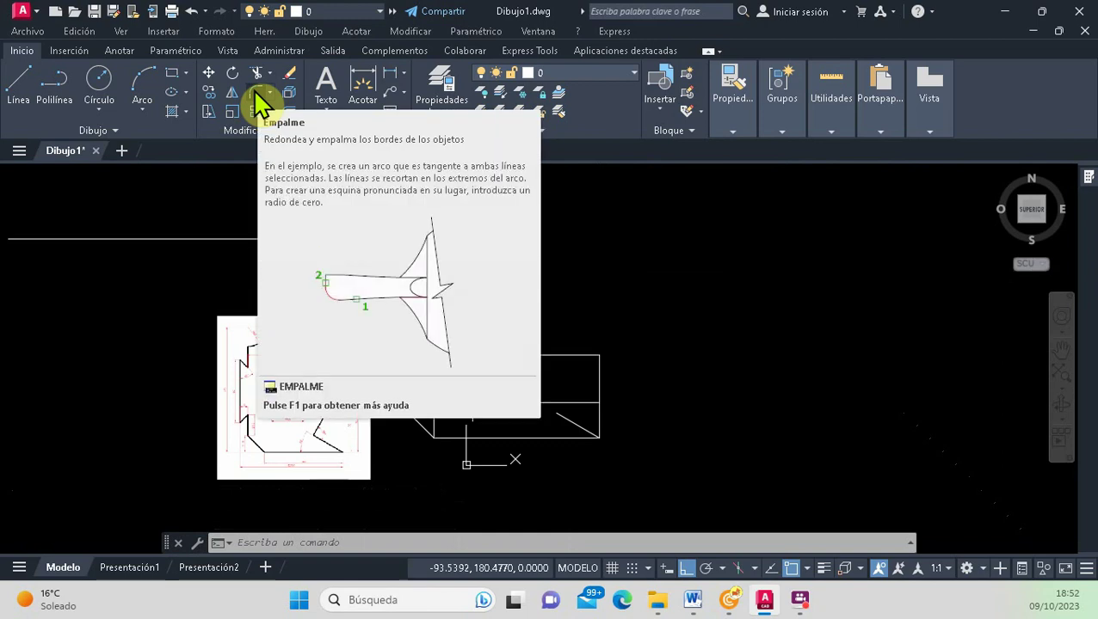
Fillet the left vertical line and the top line into a sharp corner.
{"action": "left_click", "coordinate": [256, 93]}
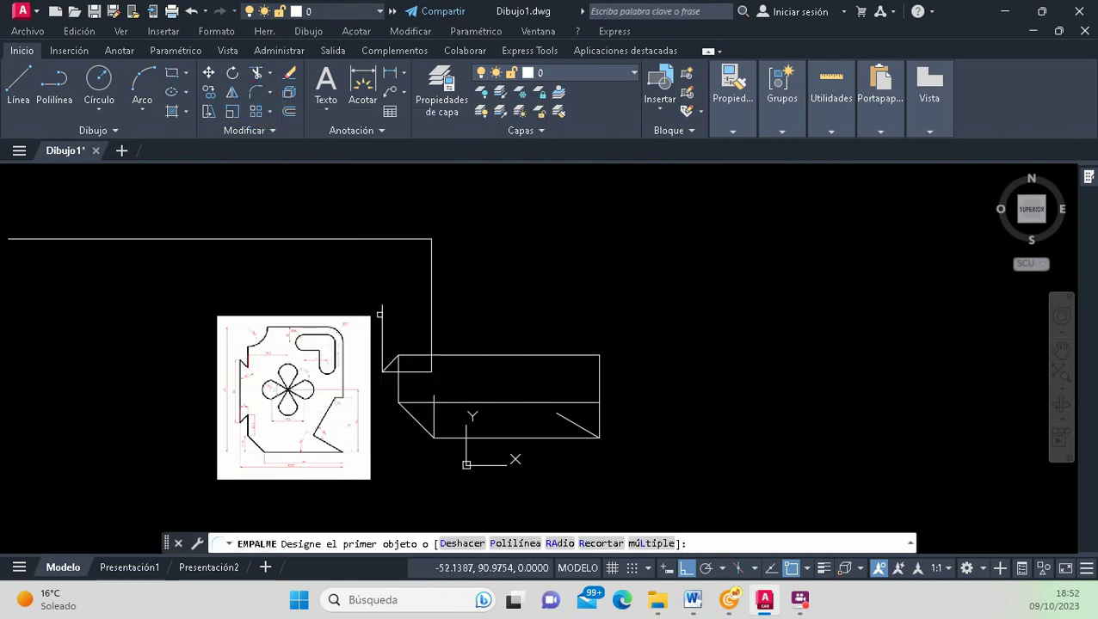
{"action": "left_click", "coordinate": [383, 319]}
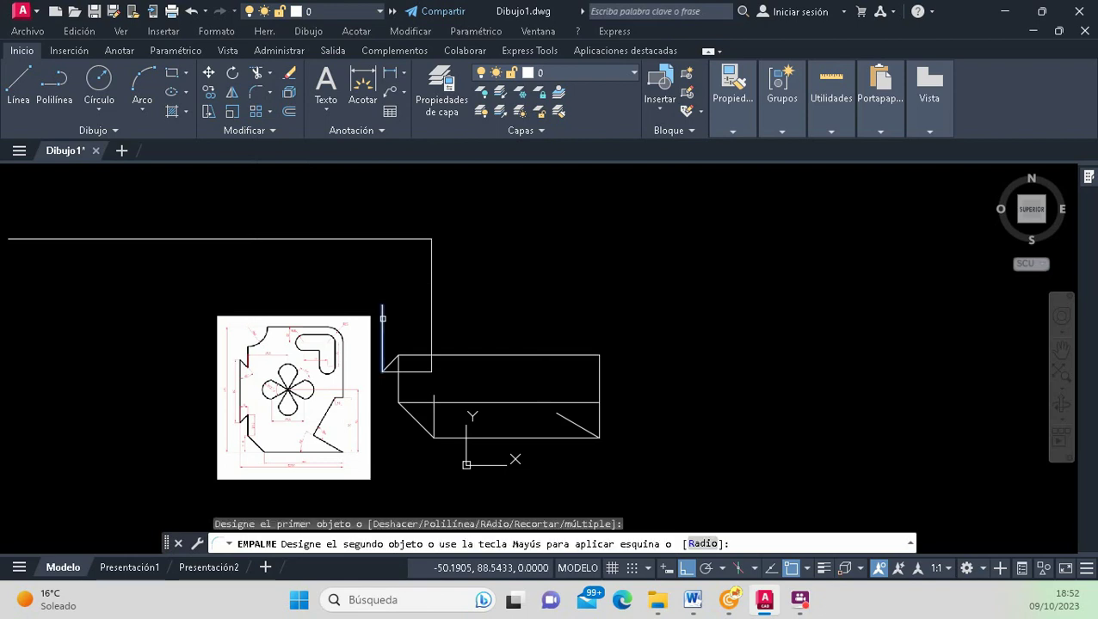
{"action": "left_click", "coordinate": [404, 249]}
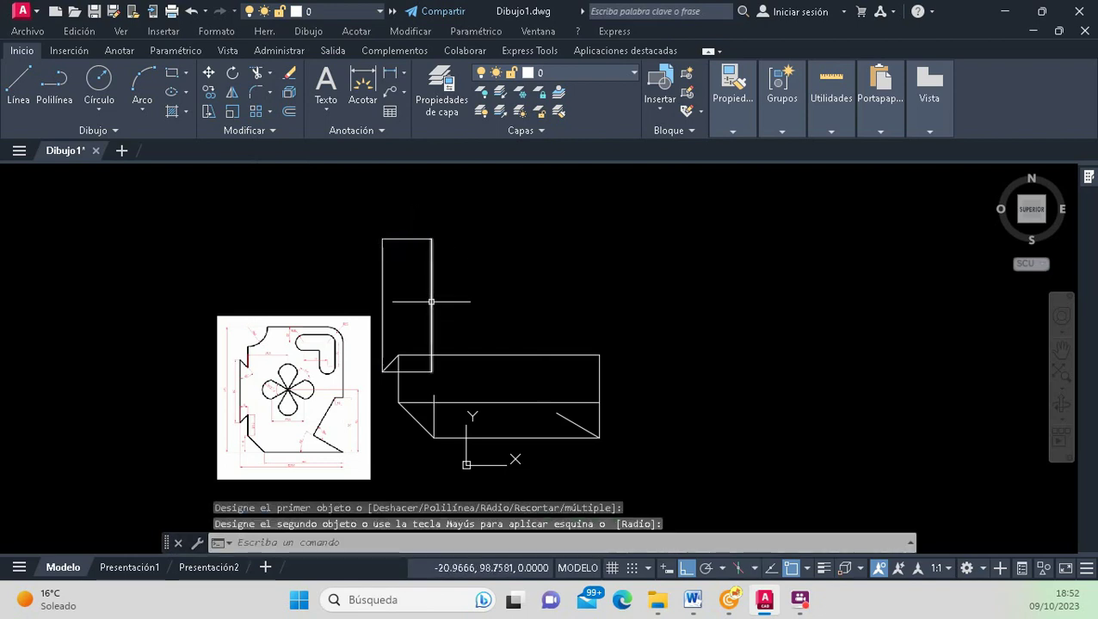
Delete the short horizontal, 80-unit vertical and long leftward leftover lines.
{"action": "left_click", "coordinate": [421, 372]}
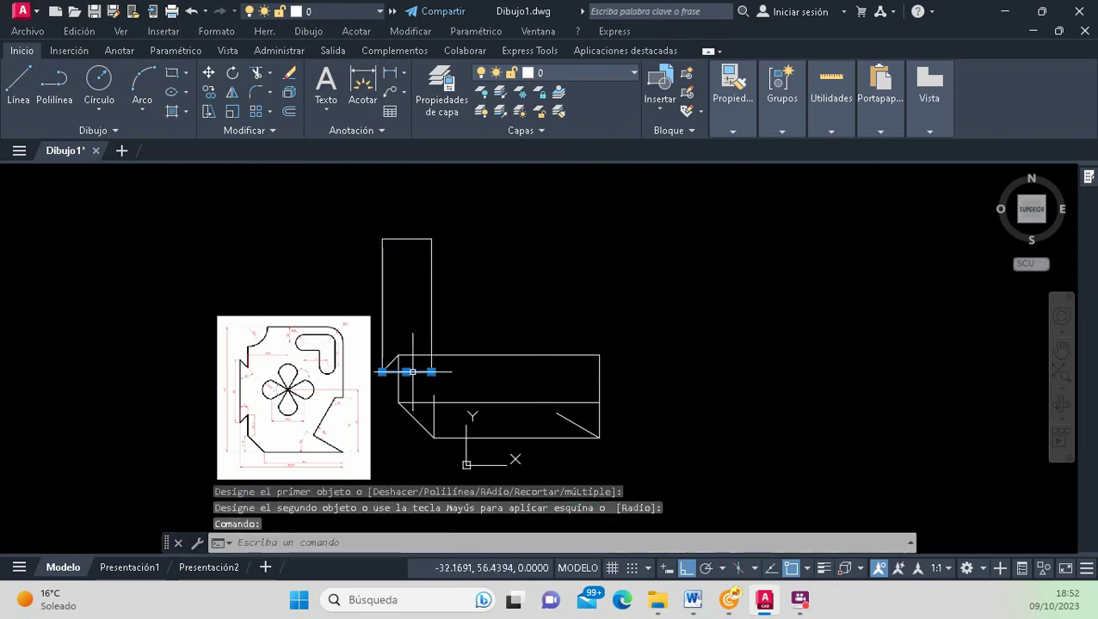
{"action": "left_click", "coordinate": [431, 330]}
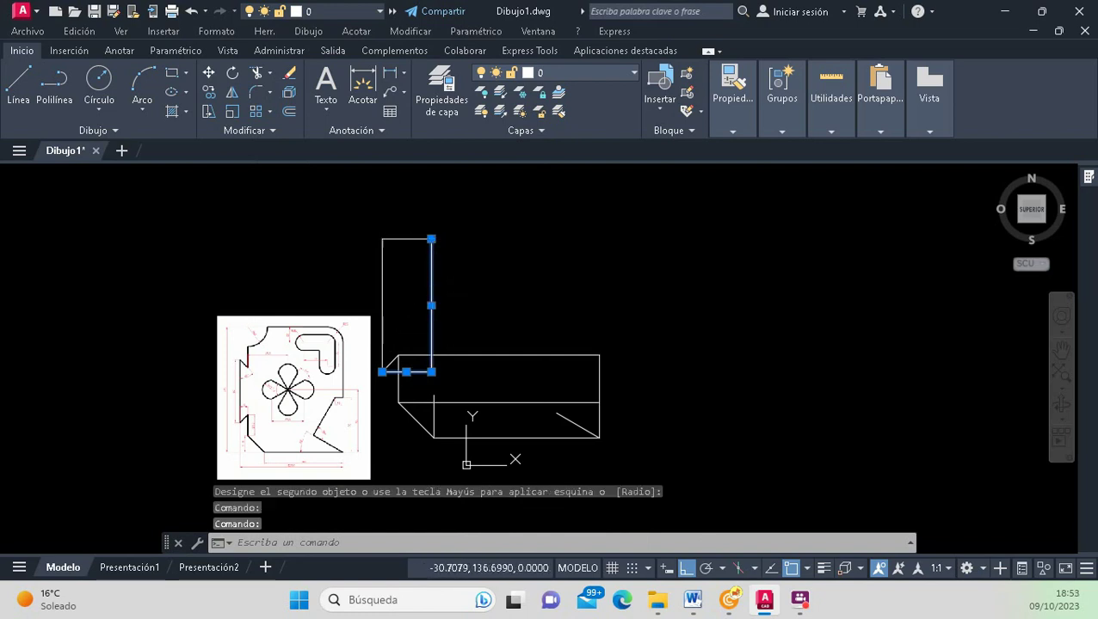
{"action": "key", "text": "Delete"}
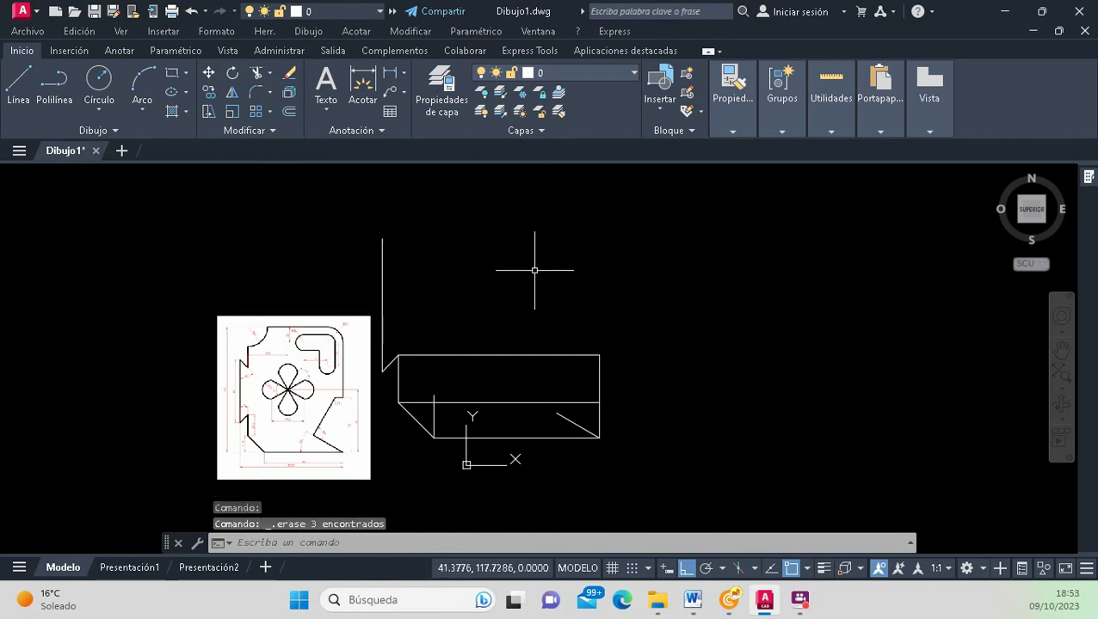
{"action": "left_click", "coordinate": [232, 91]}
Mirror the short diagonal about a horizontal axis through the vertical line's midpoint, keeping the original.
{"action": "left_click", "coordinate": [389, 364]}
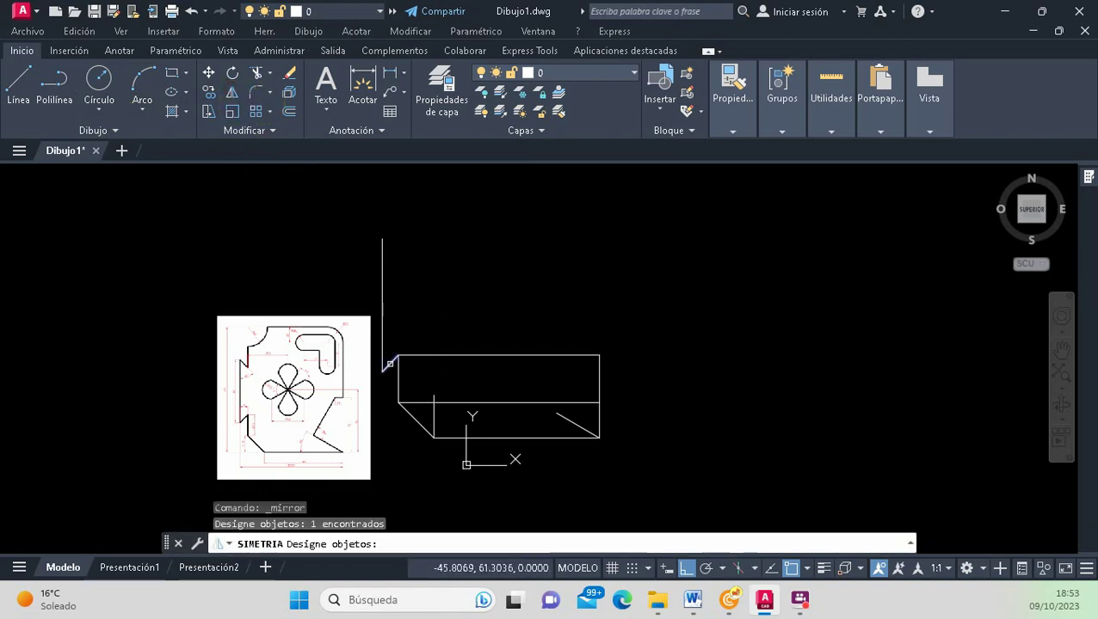
{"action": "key", "text": "Return"}
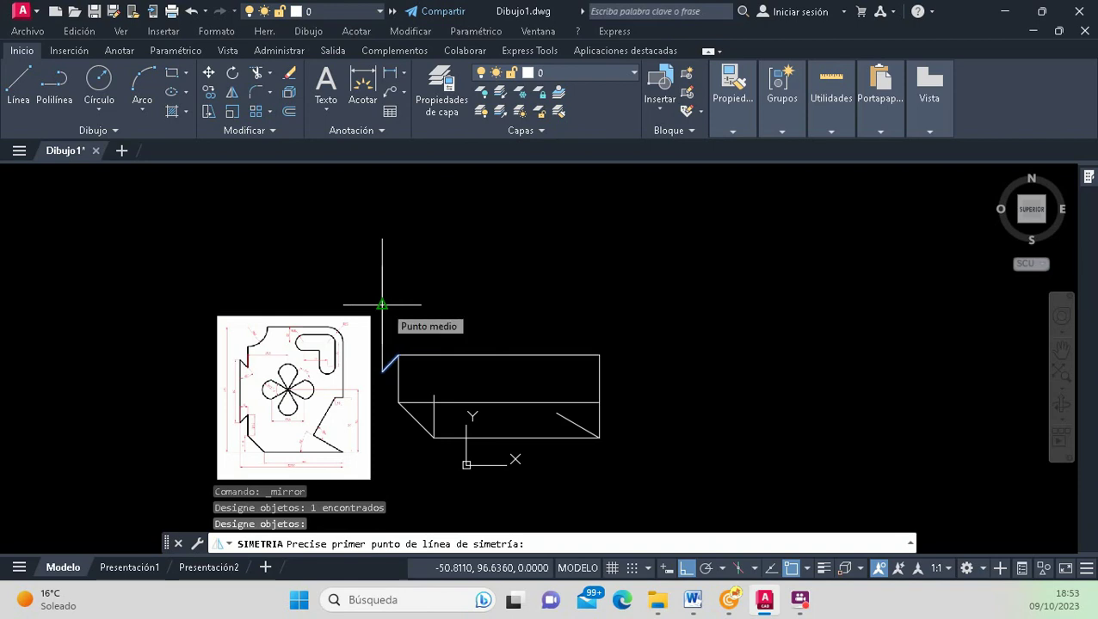
{"action": "left_click", "coordinate": [382, 305]}
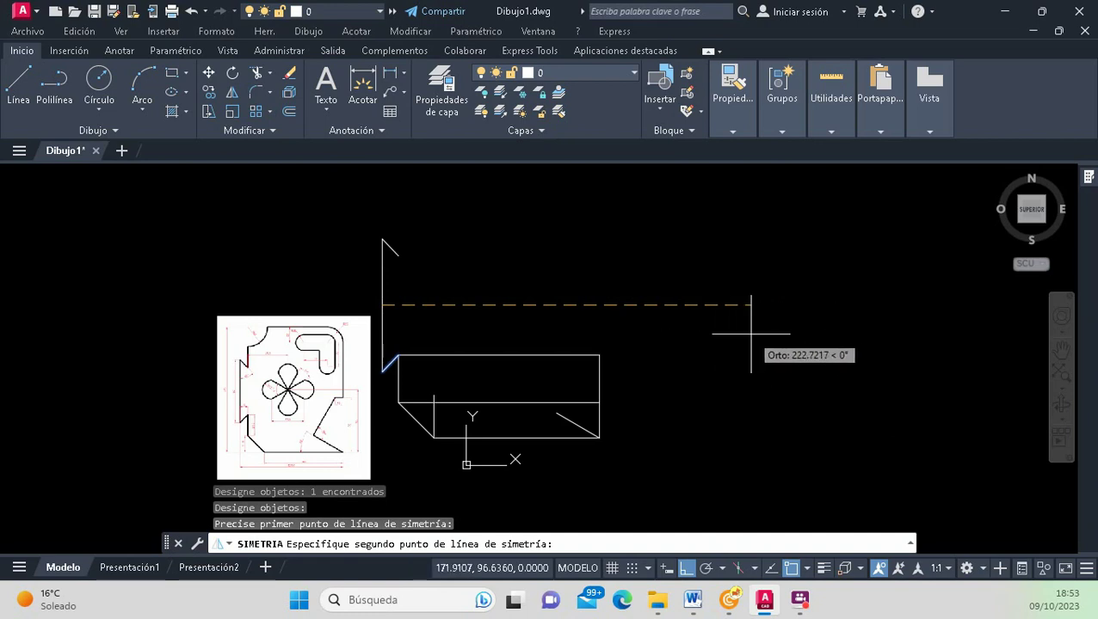
{"action": "left_click", "coordinate": [751, 334]}
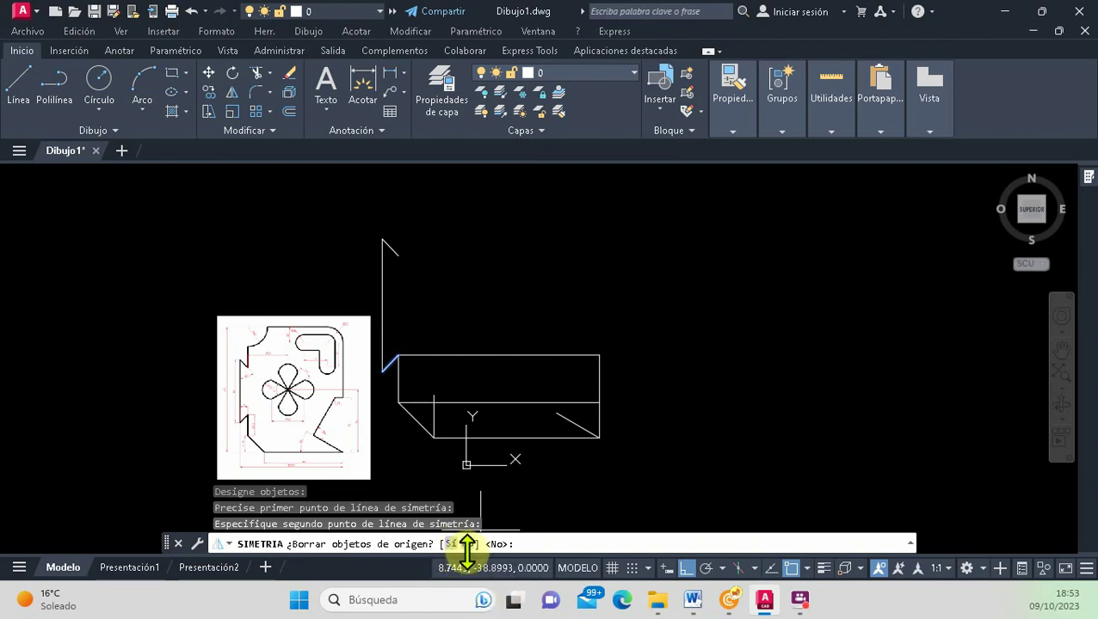
{"action": "left_click", "coordinate": [511, 544]}
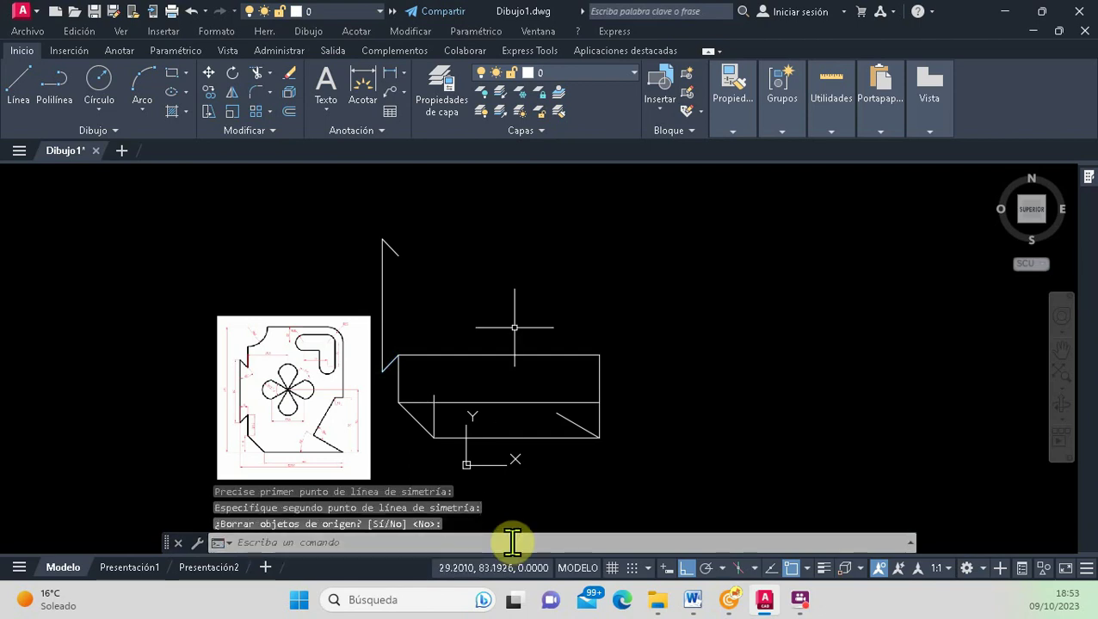
Copy the short vertical line from its lower endpoint onto the upper diagonal's end.
{"action": "left_click", "coordinate": [208, 92]}
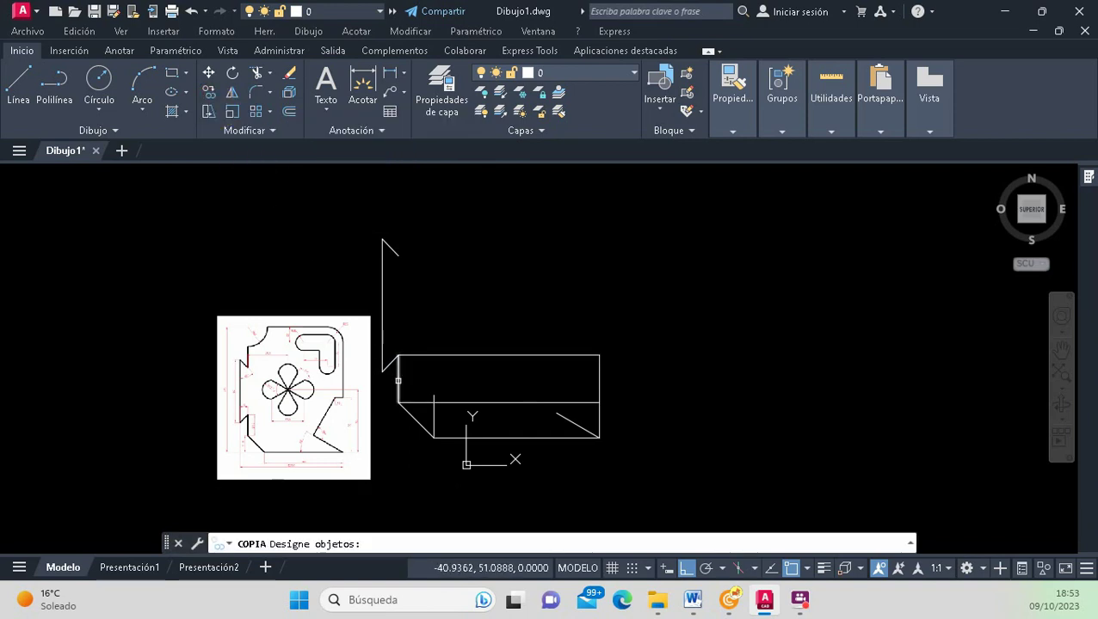
{"action": "left_click", "coordinate": [399, 380]}
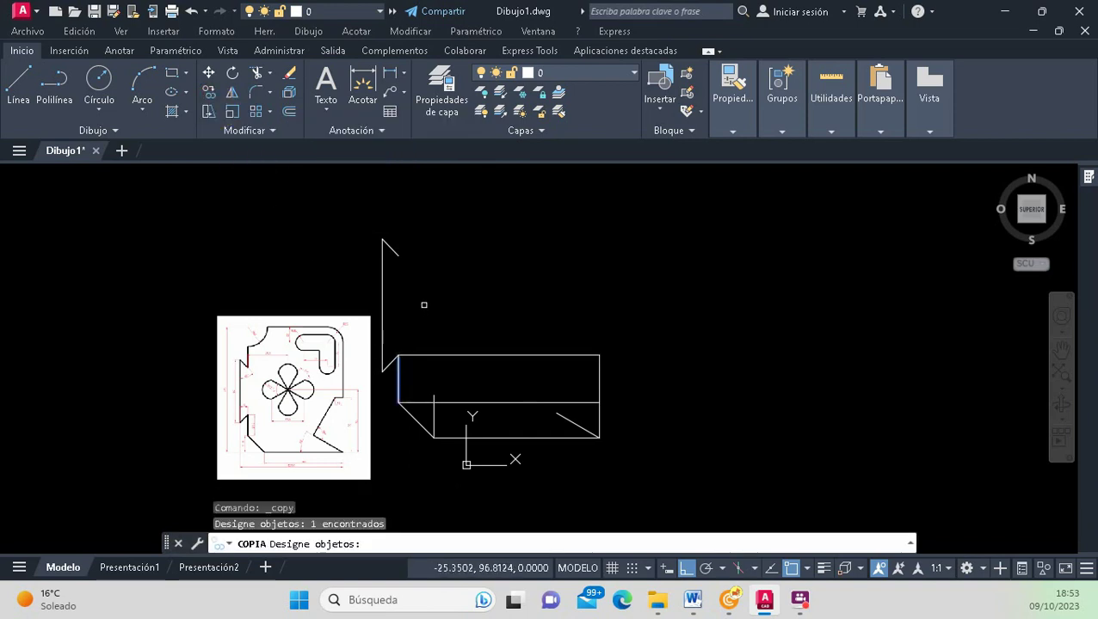
{"action": "key", "text": "Return"}
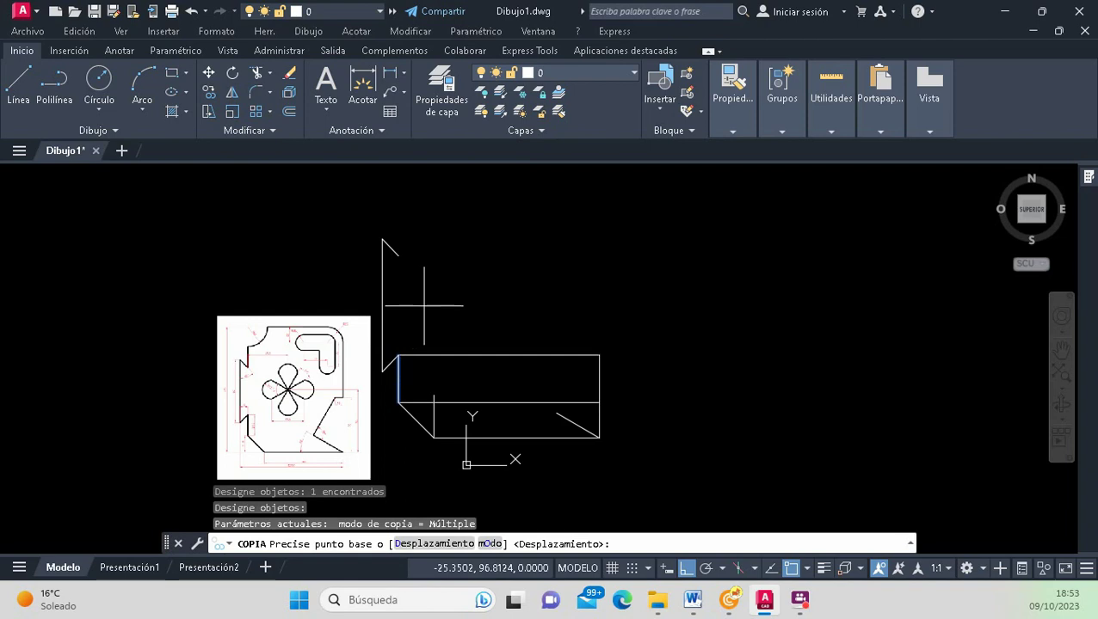
{"action": "left_click", "coordinate": [398, 401]}
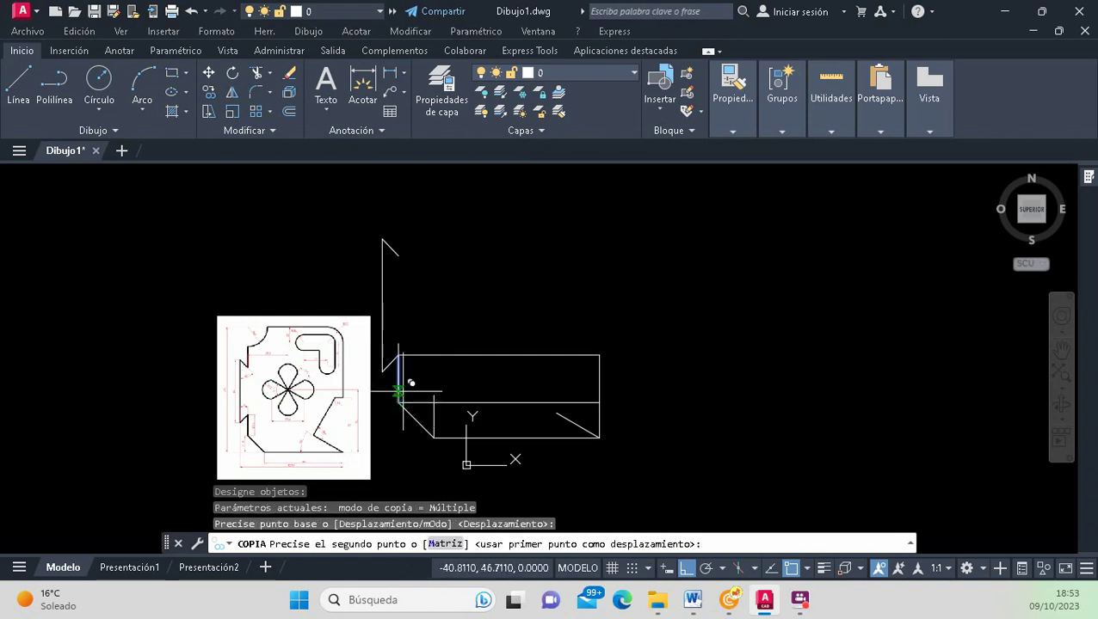
{"action": "left_click", "coordinate": [399, 256]}
{"action": "key", "text": "Return"}
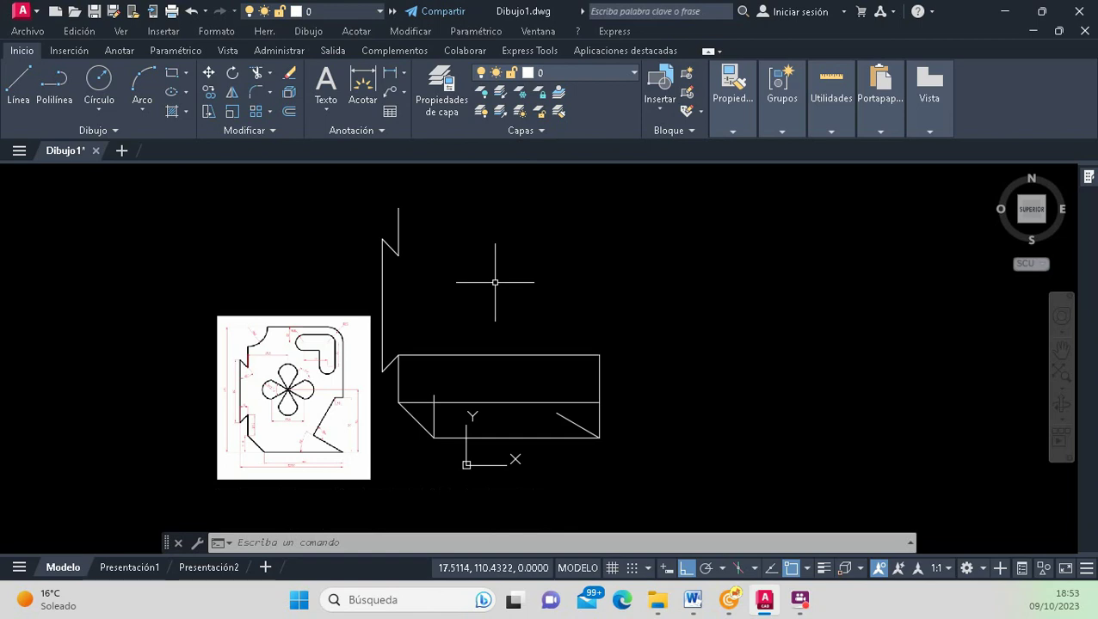
Fillet the lower-right diagonal with the 21.2 offset line into a sharp corner.
{"action": "scroll", "coordinate": [303, 499], "scroll_direction": "up", "scroll_amount": 4}
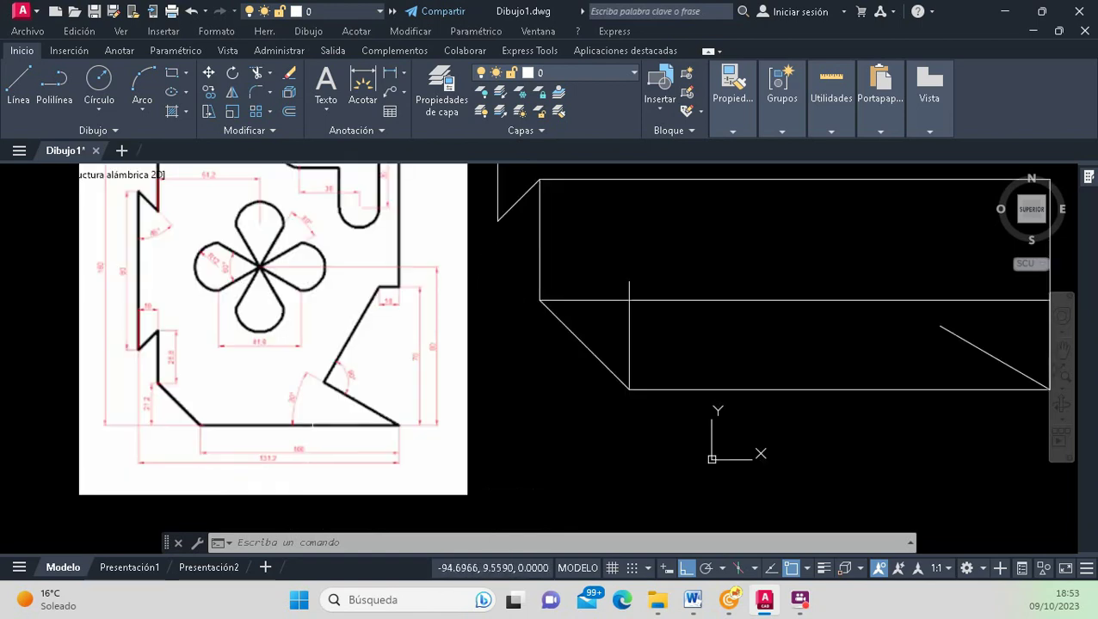
{"action": "scroll", "coordinate": [302, 360], "scroll_direction": "down", "scroll_amount": 2}
{"action": "scroll", "coordinate": [465, 325], "scroll_direction": "up", "scroll_amount": 2}
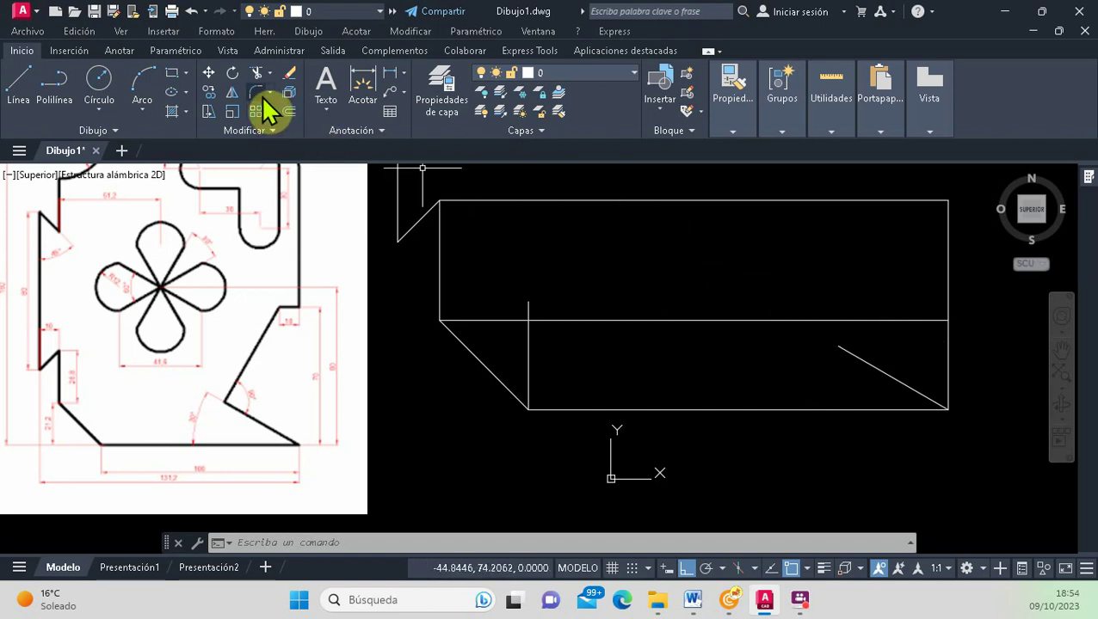
{"action": "left_click", "coordinate": [259, 94]}
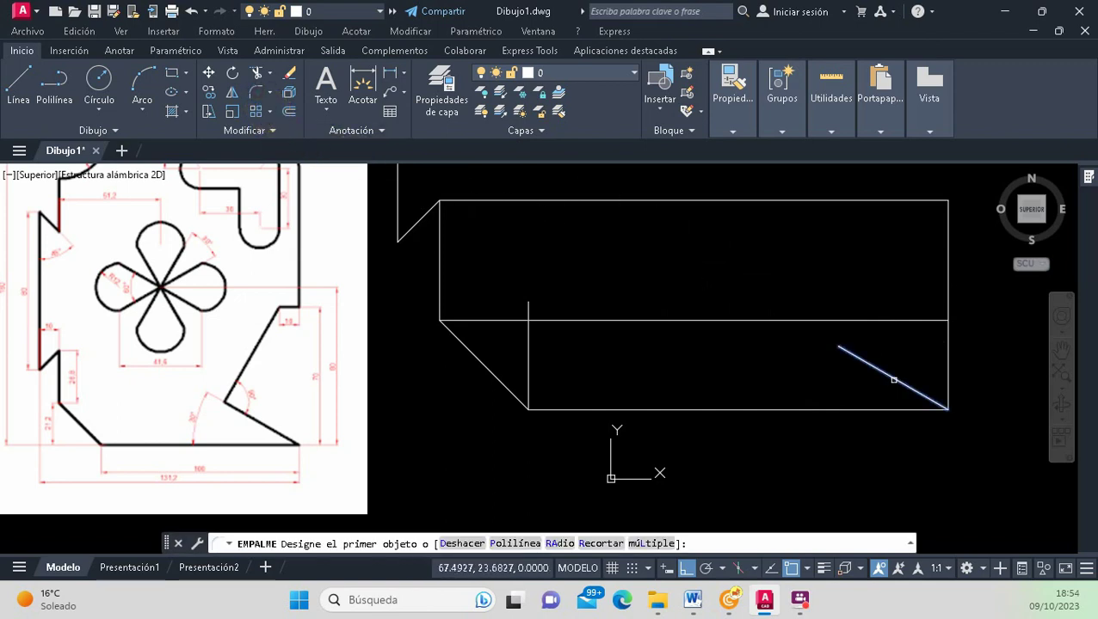
{"action": "left_click", "coordinate": [894, 380]}
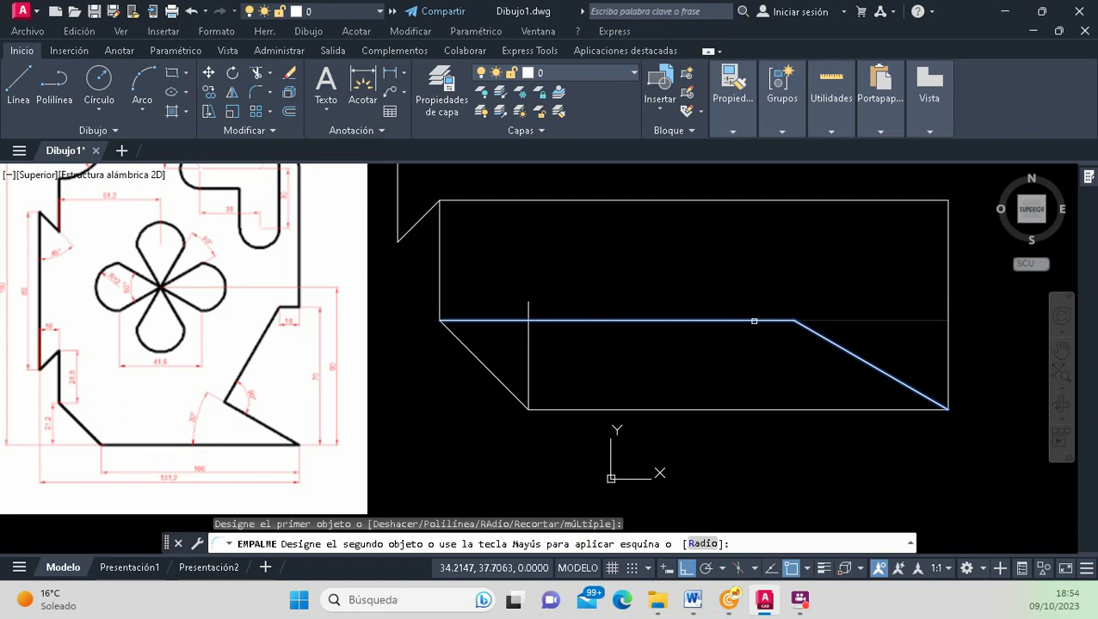
{"action": "left_click", "coordinate": [754, 321]}
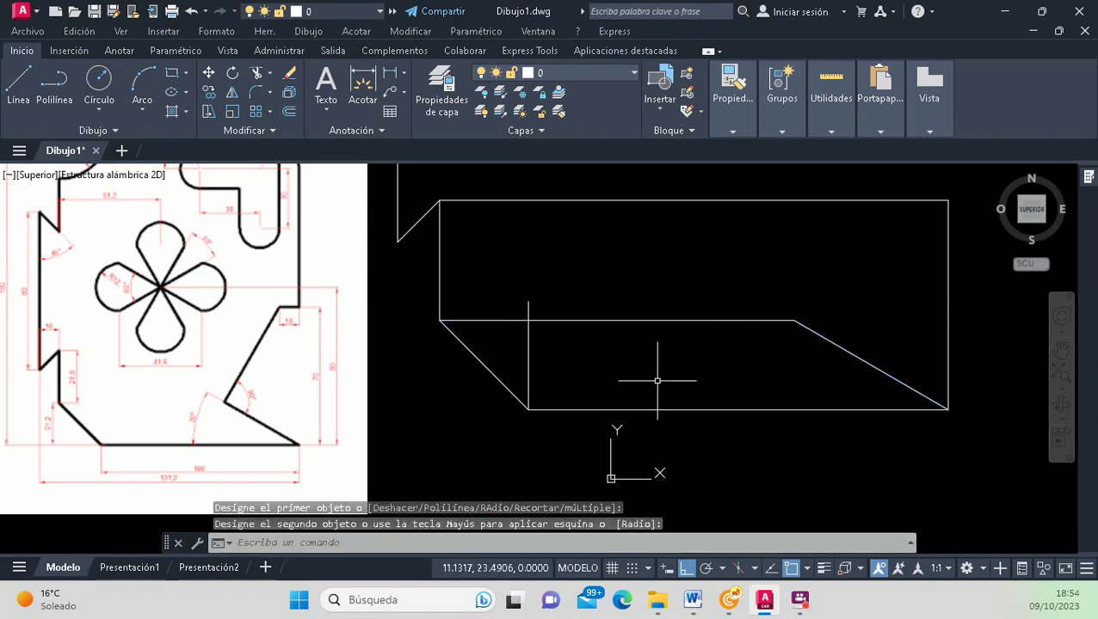
{"action": "scroll", "coordinate": [209, 394], "scroll_direction": "up", "scroll_amount": 5}
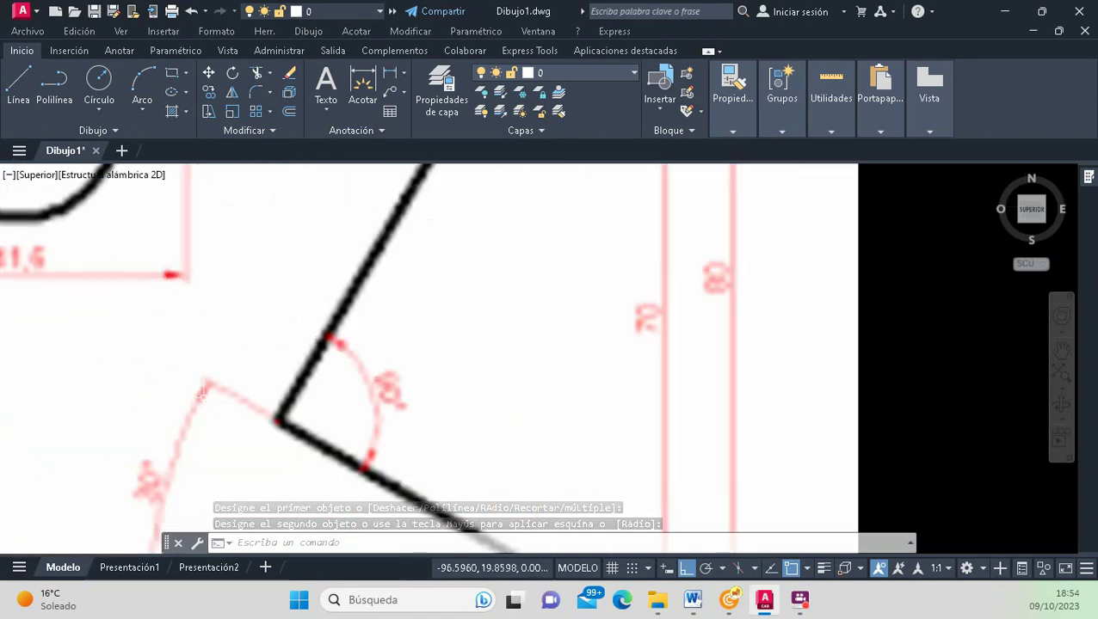
{"action": "scroll", "coordinate": [331, 342], "scroll_direction": "down", "scroll_amount": 3}
{"action": "scroll", "coordinate": [482, 361], "scroll_direction": "down", "scroll_amount": 3}
{"action": "scroll", "coordinate": [551, 318], "scroll_direction": "down", "scroll_amount": 2}
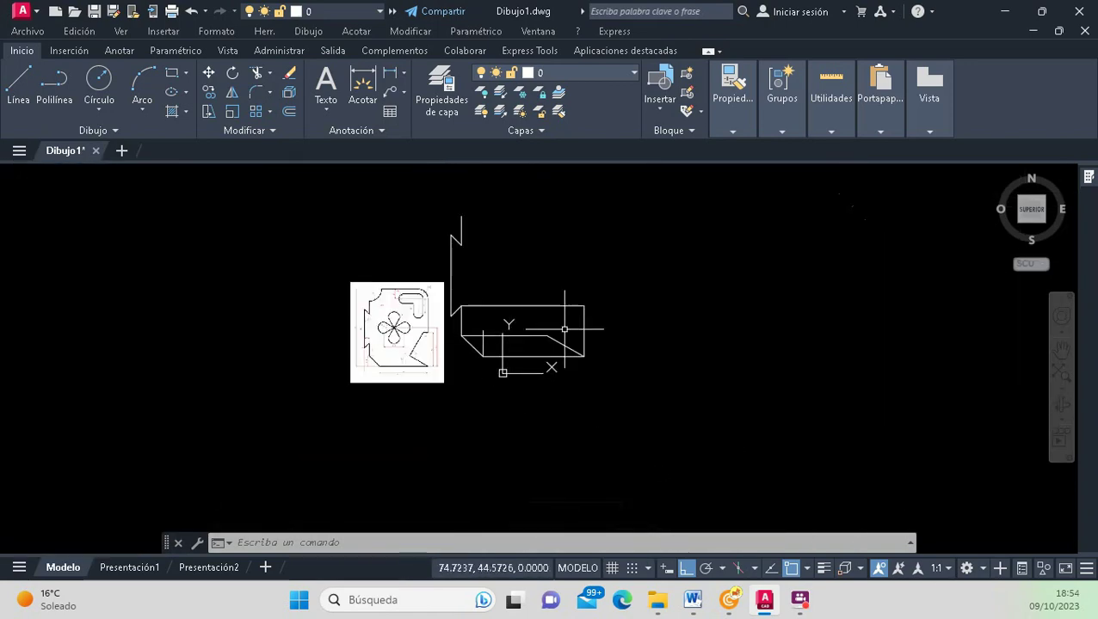
{"action": "scroll", "coordinate": [587, 329], "scroll_direction": "up", "scroll_amount": 2}
Draw a line ending perpendicular to the box's slanted edge using the Perpendicular object snap.
{"action": "left_click", "coordinate": [21, 90]}
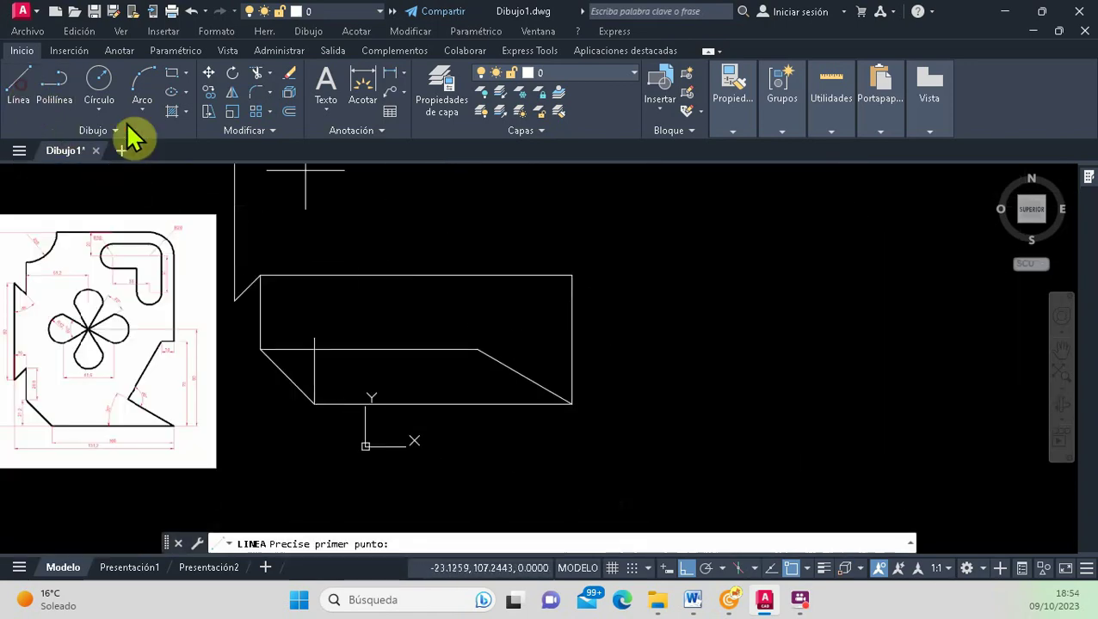
{"action": "left_click", "coordinate": [637, 231]}
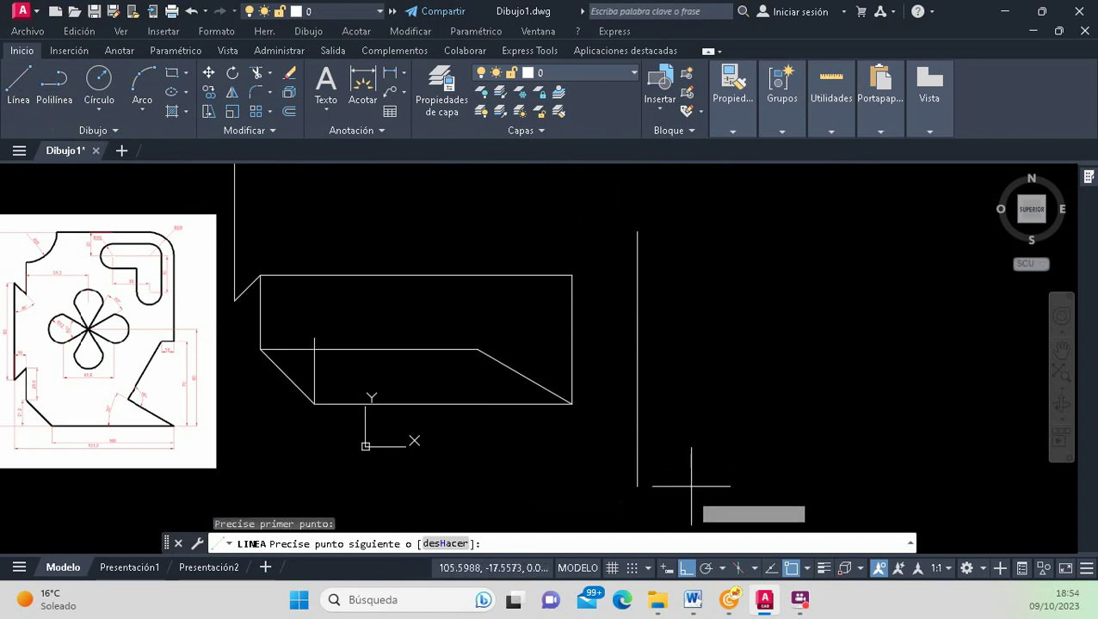
{"action": "left_click", "coordinate": [686, 567]}
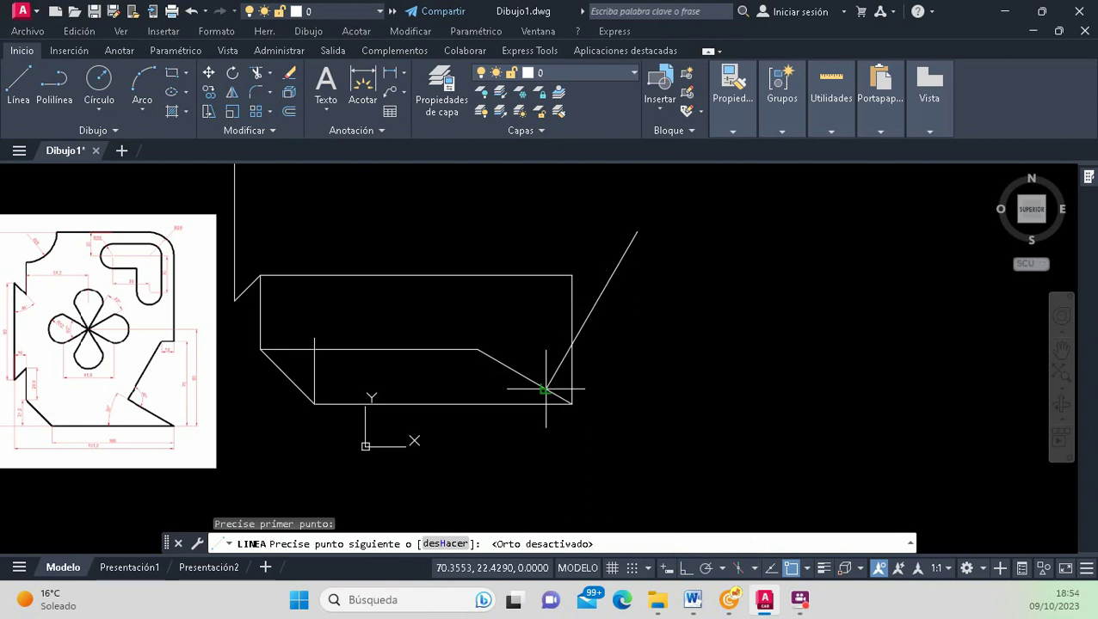
{"action": "left_click", "coordinate": [789, 571]}
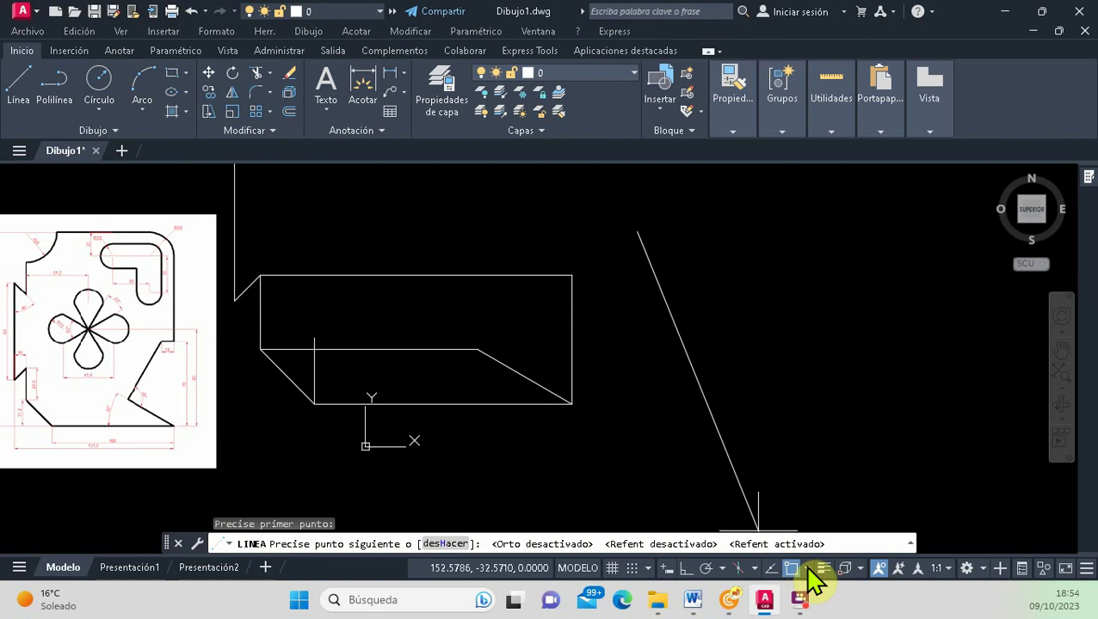
{"action": "left_click", "coordinate": [809, 573]}
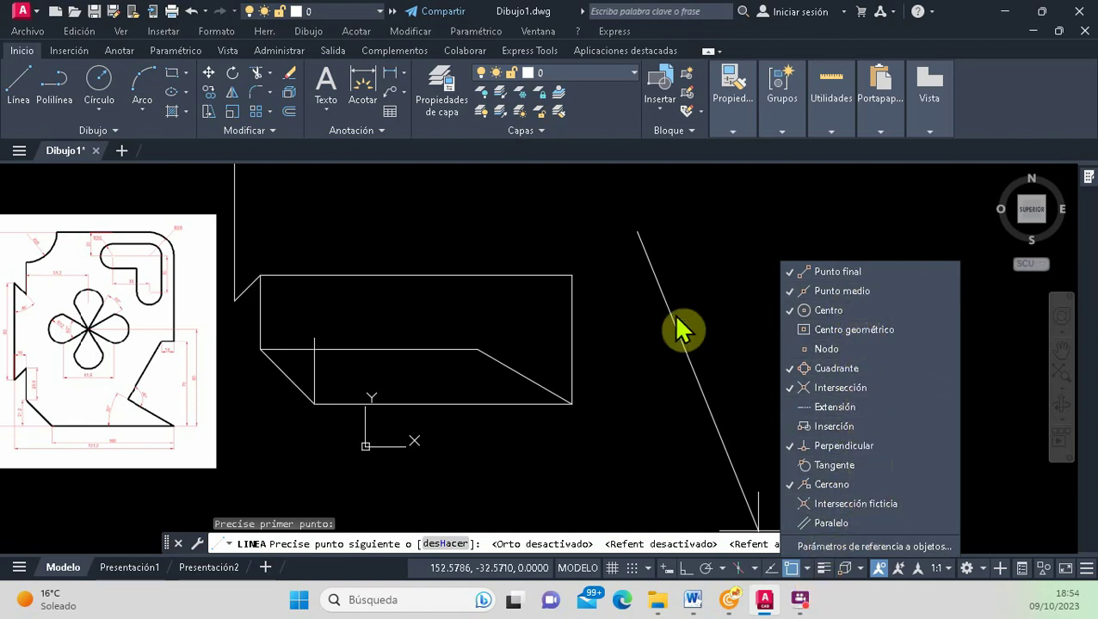
{"action": "left_click", "coordinate": [654, 340]}
{"action": "left_click", "coordinate": [807, 568]}
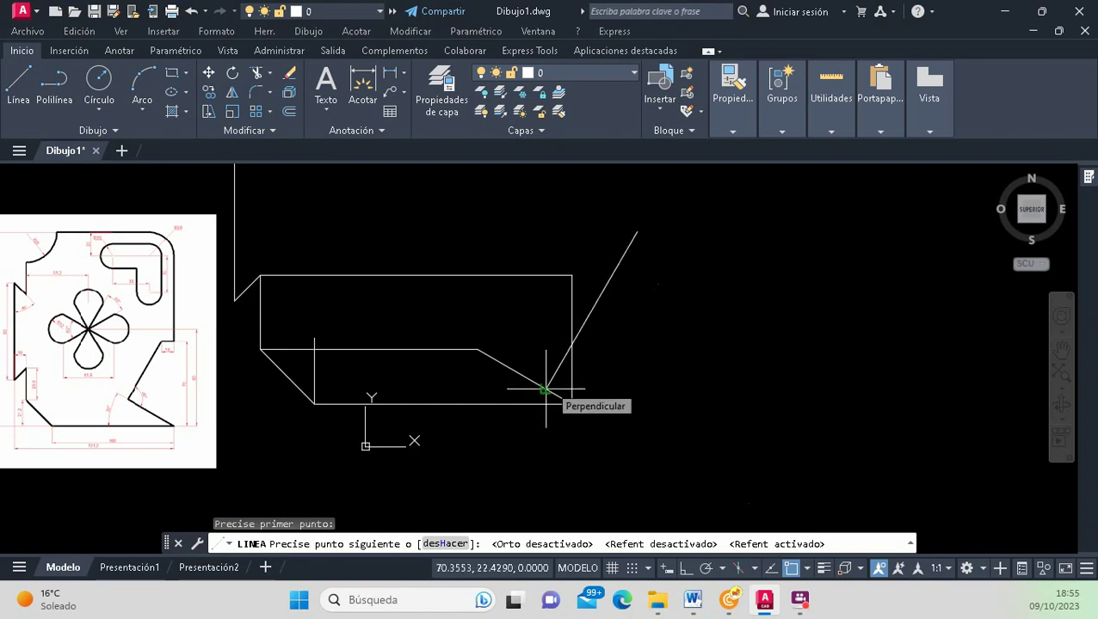
{"action": "left_click", "coordinate": [545, 389]}
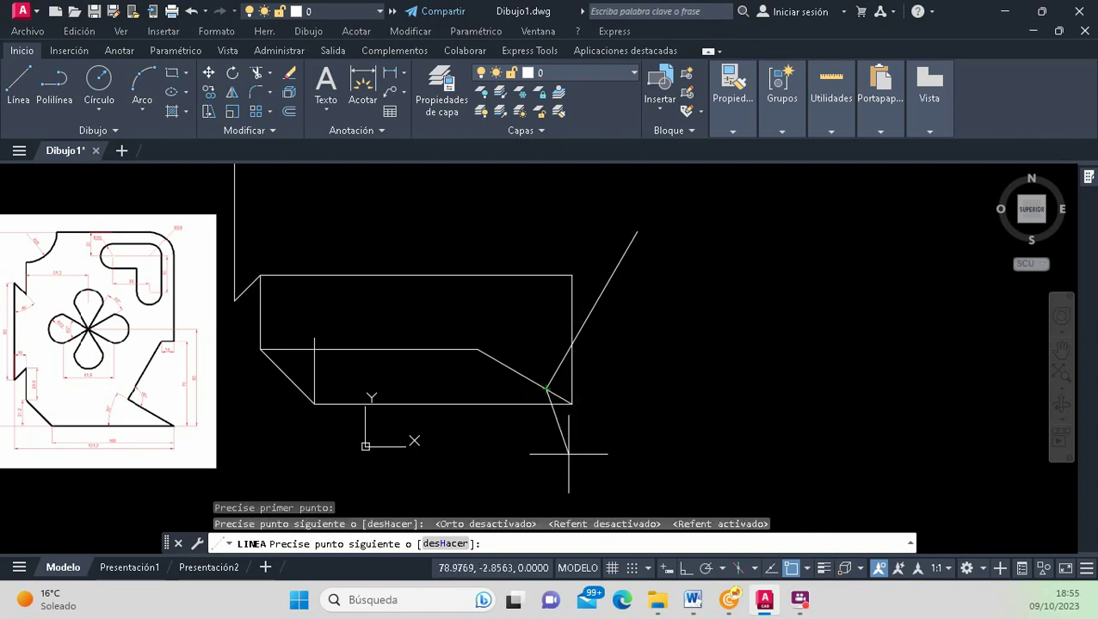
{"action": "key", "text": "Return"}
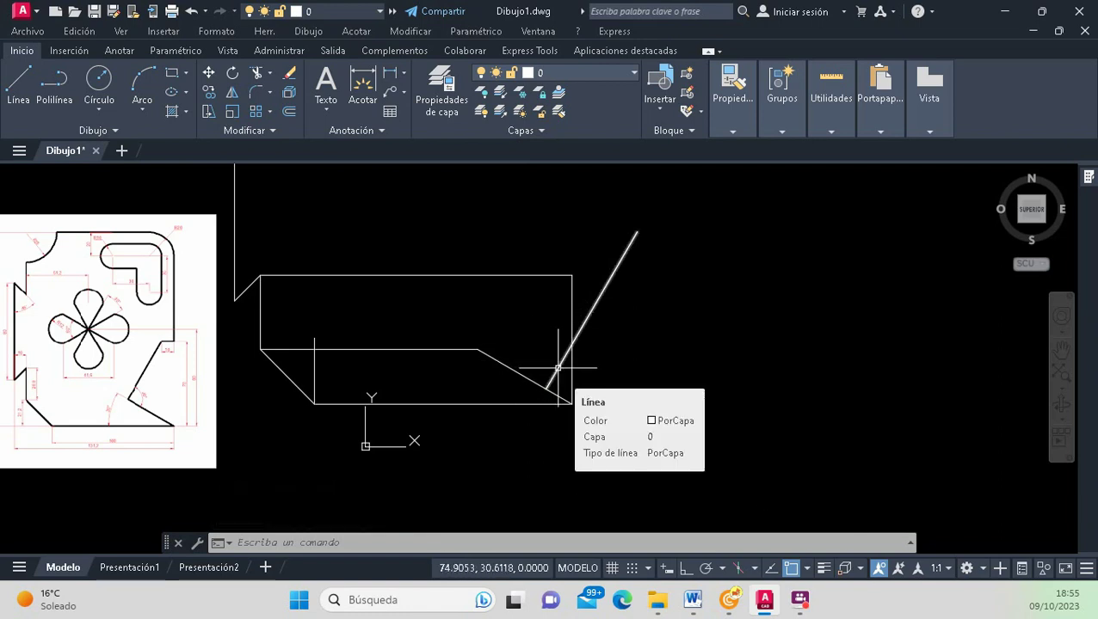
{"action": "left_click", "coordinate": [558, 368]}
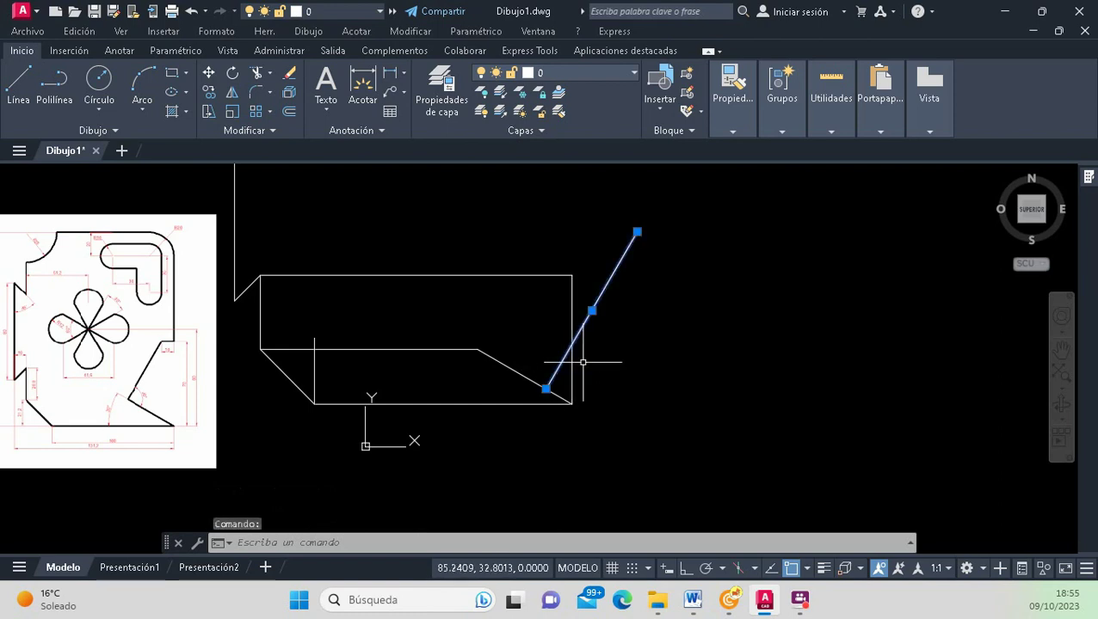
Move the slanted line so its lower end sits on the inner diagonal corner.
{"action": "left_click", "coordinate": [208, 72]}
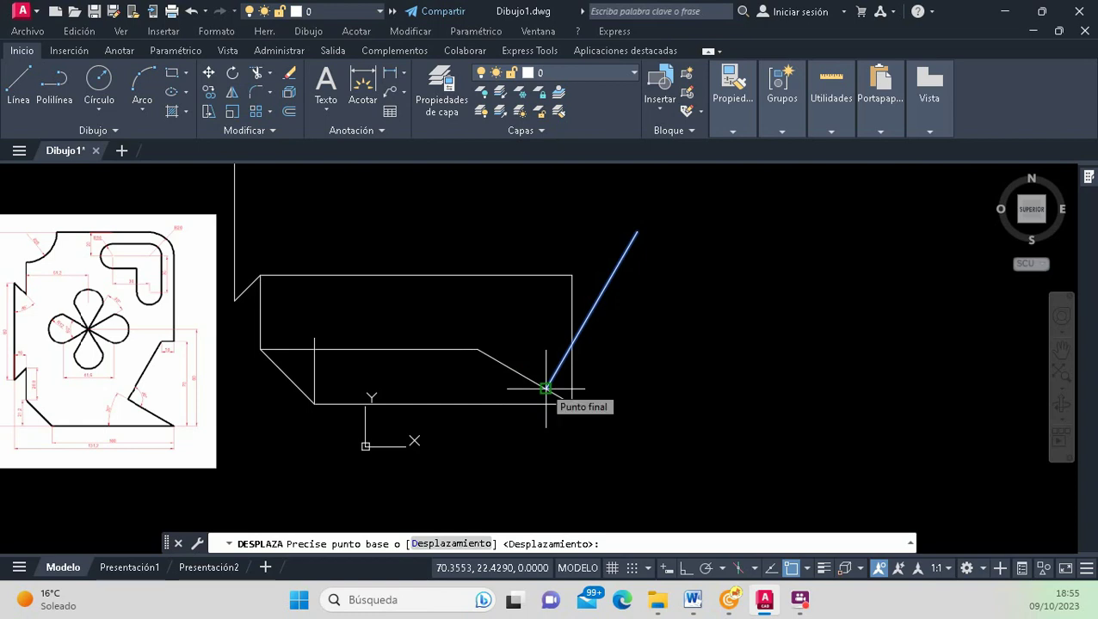
{"action": "left_click", "coordinate": [545, 389]}
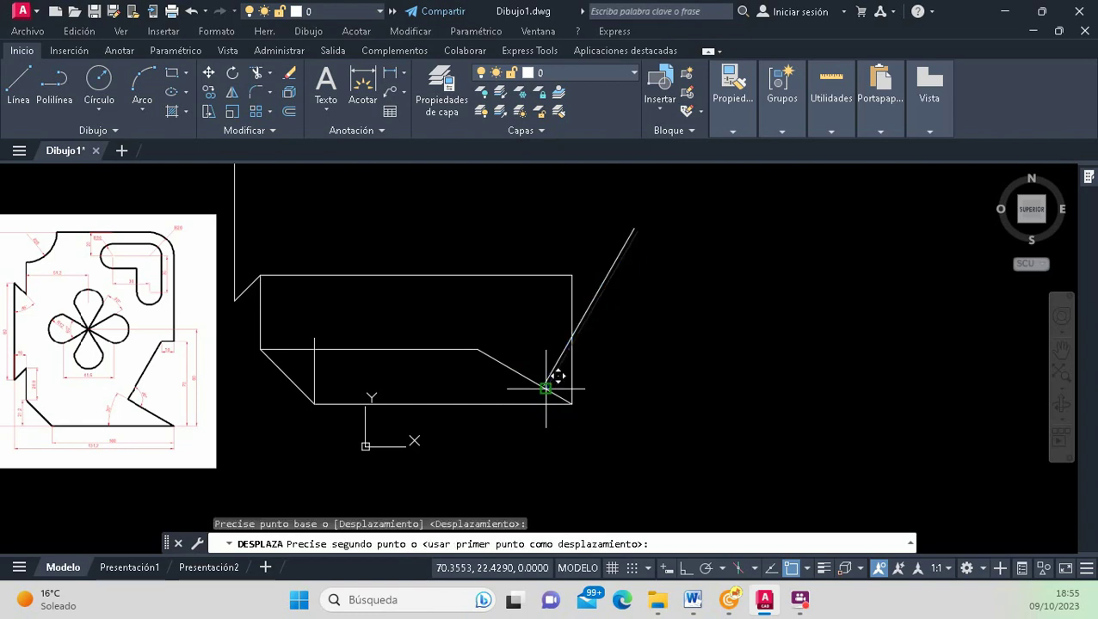
{"action": "left_click", "coordinate": [477, 349]}
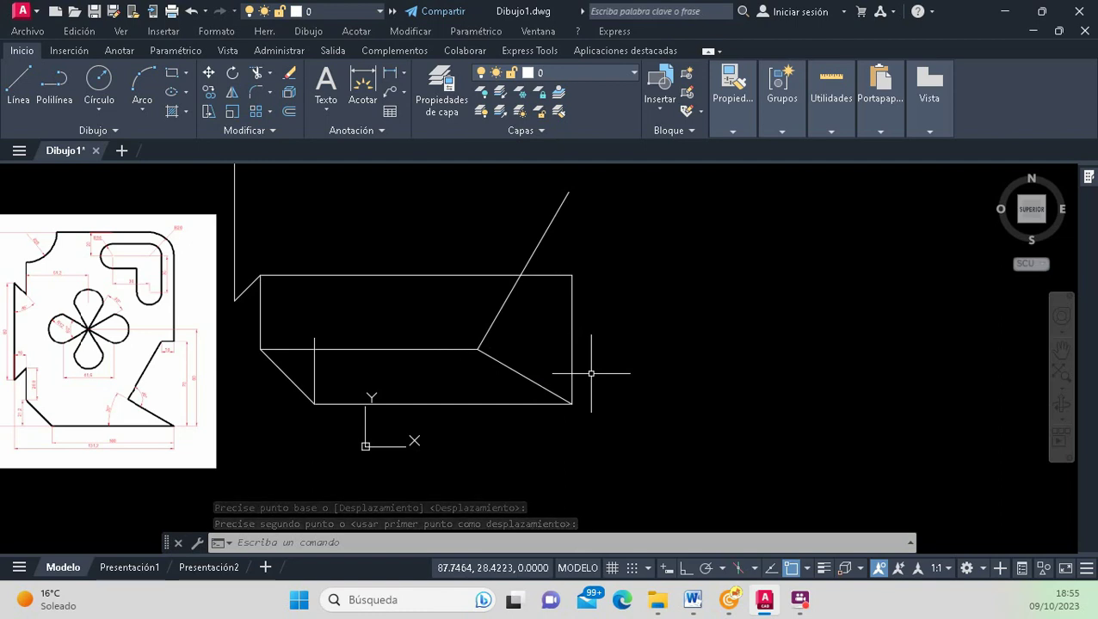
Zoom around the drawing and close the stray selection windows.
{"action": "scroll", "coordinate": [112, 413], "scroll_direction": "up", "scroll_amount": 2}
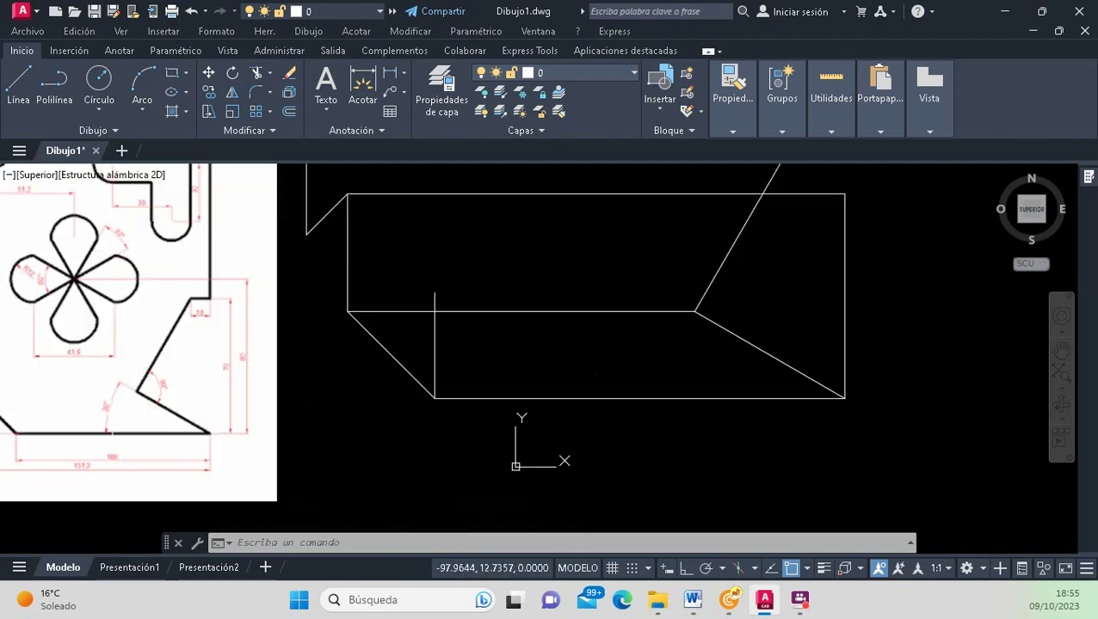
{"action": "scroll", "coordinate": [234, 359], "scroll_direction": "up", "scroll_amount": 2}
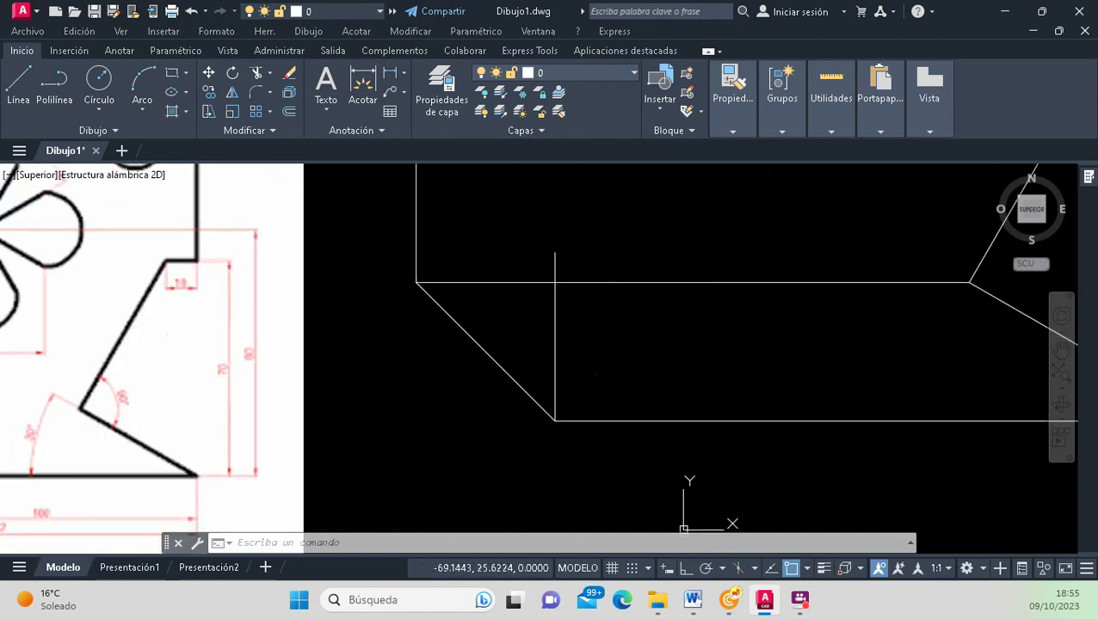
{"action": "scroll", "coordinate": [236, 386], "scroll_direction": "up", "scroll_amount": 2}
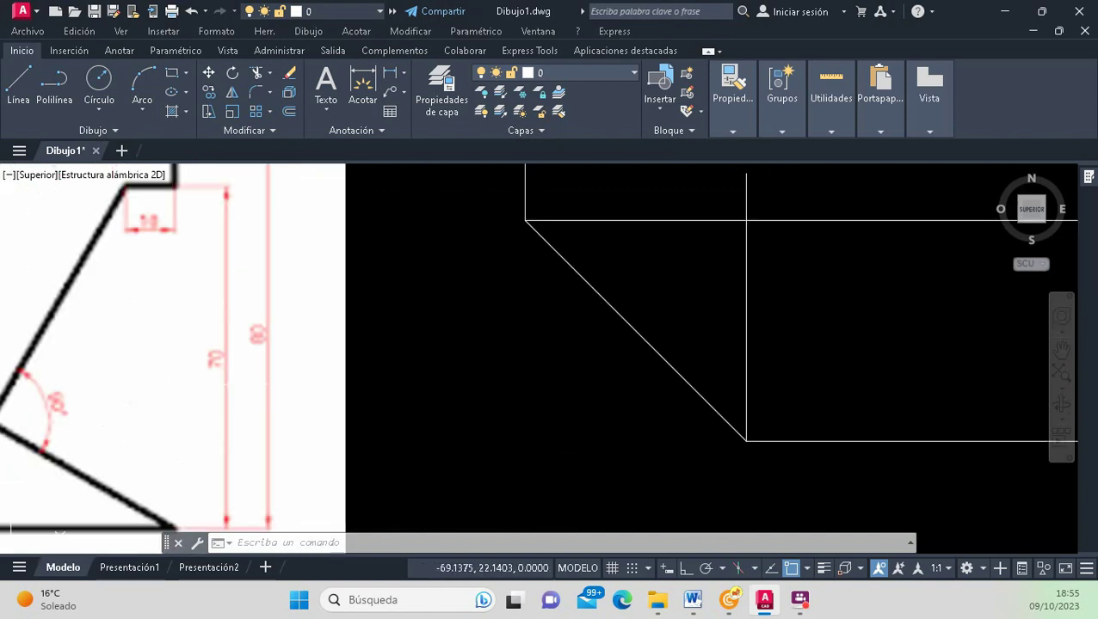
{"action": "left_click", "coordinate": [215, 359]}
{"action": "scroll", "coordinate": [216, 360], "scroll_direction": "down", "scroll_amount": 2}
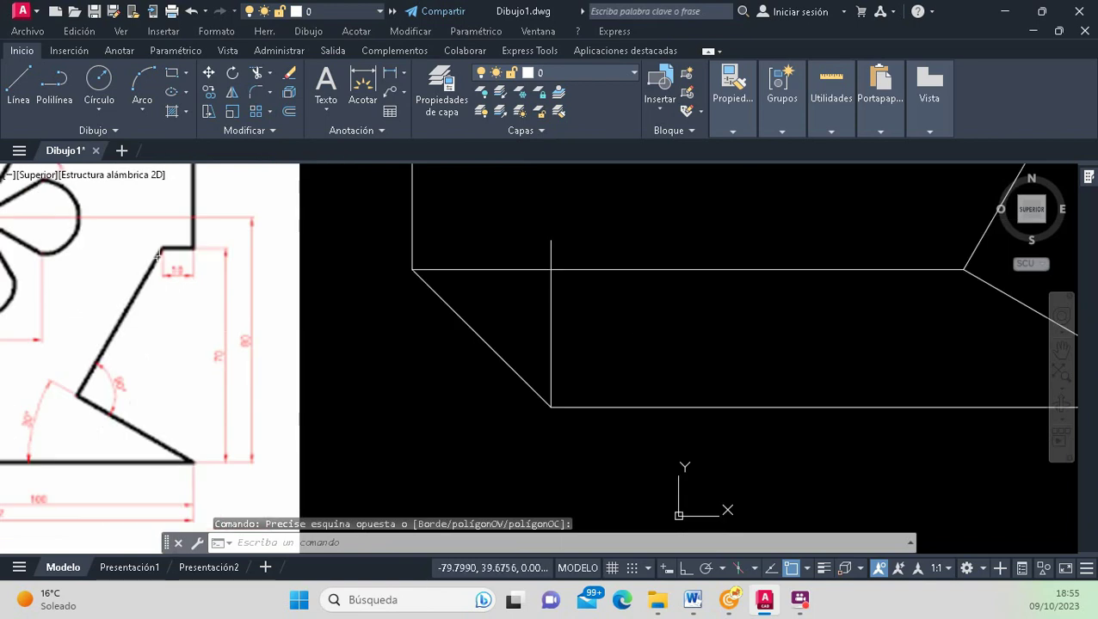
{"action": "left_click", "coordinate": [222, 283]}
{"action": "left_click", "coordinate": [205, 345]}
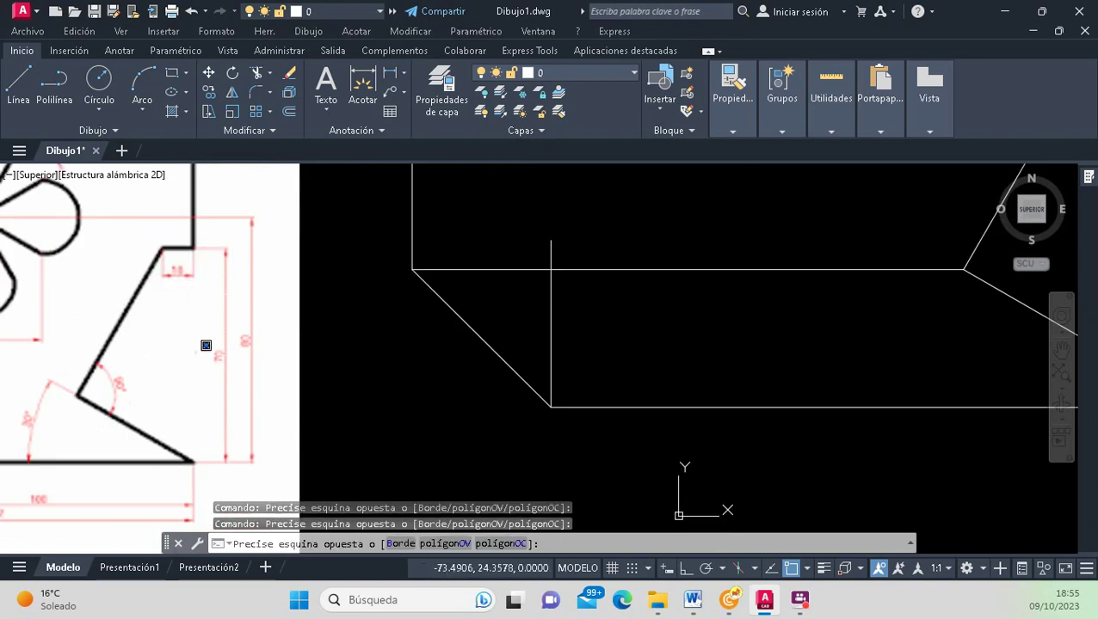
{"action": "left_click", "coordinate": [232, 368]}
{"action": "scroll", "coordinate": [203, 344], "scroll_direction": "down", "scroll_amount": 2}
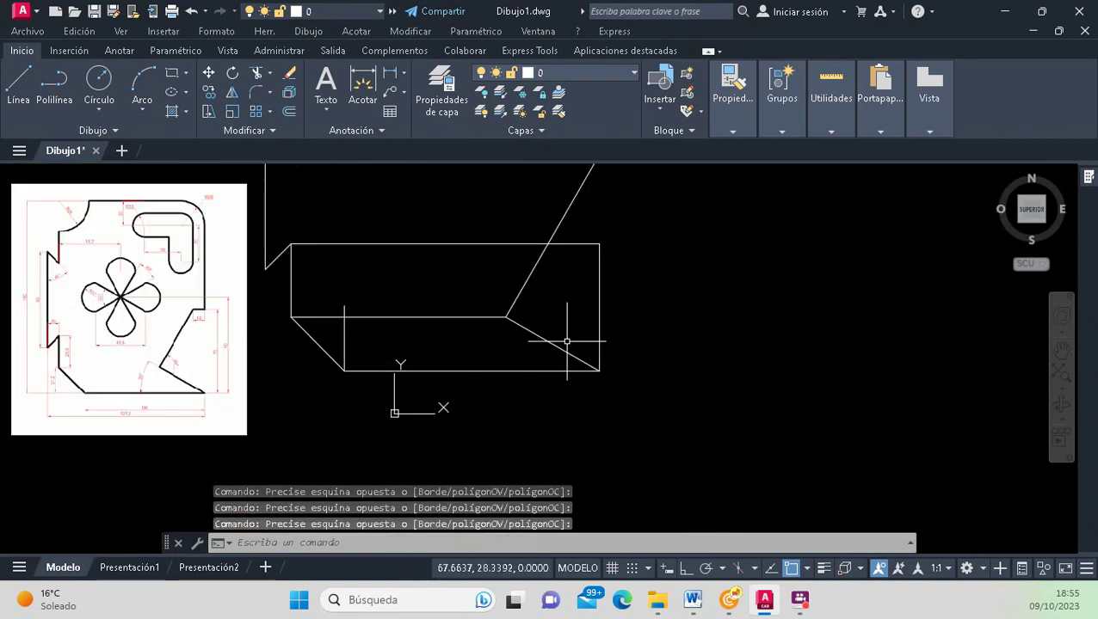
Offset the bottom edge 70 units upward to create a new top line.
{"action": "left_click", "coordinate": [290, 110]}
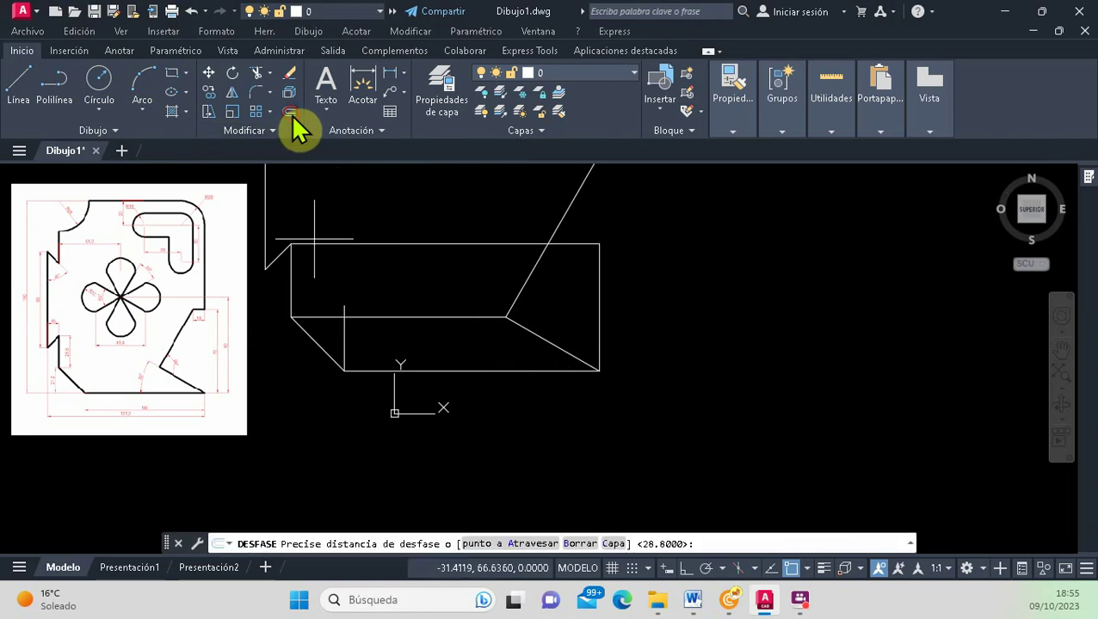
{"action": "type", "text": "70"}
{"action": "key", "text": "Return"}
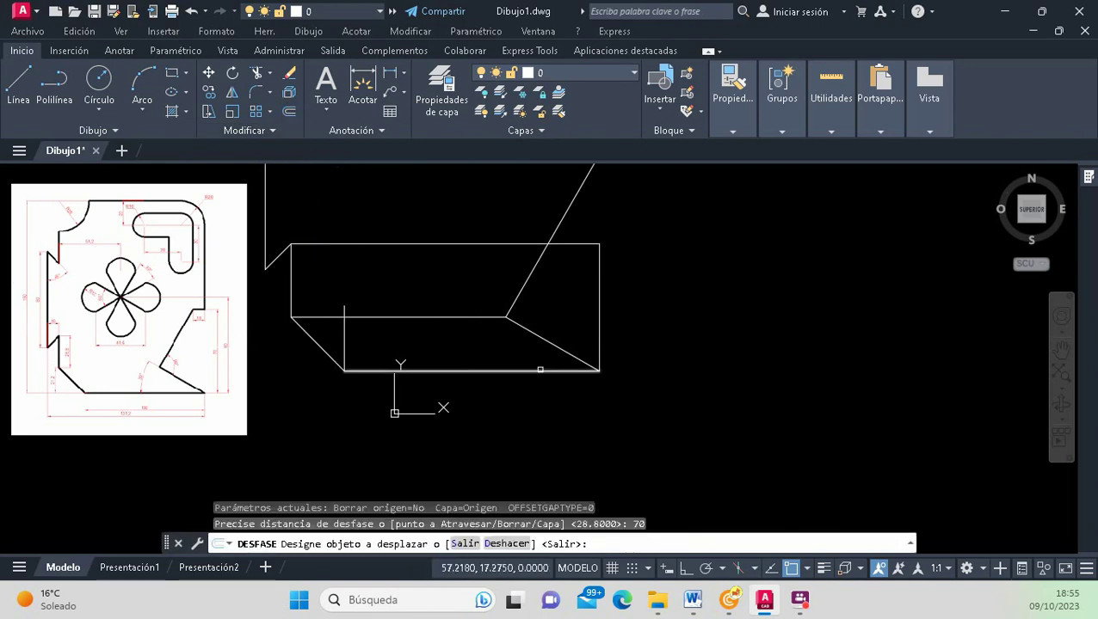
{"action": "left_click", "coordinate": [539, 371]}
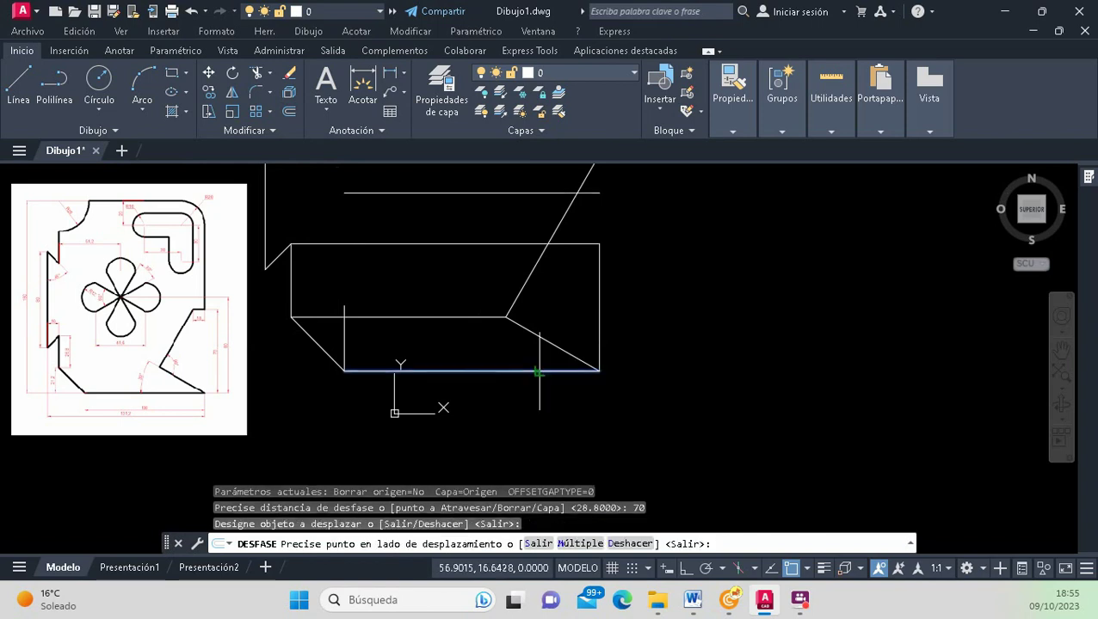
{"action": "left_click", "coordinate": [549, 200]}
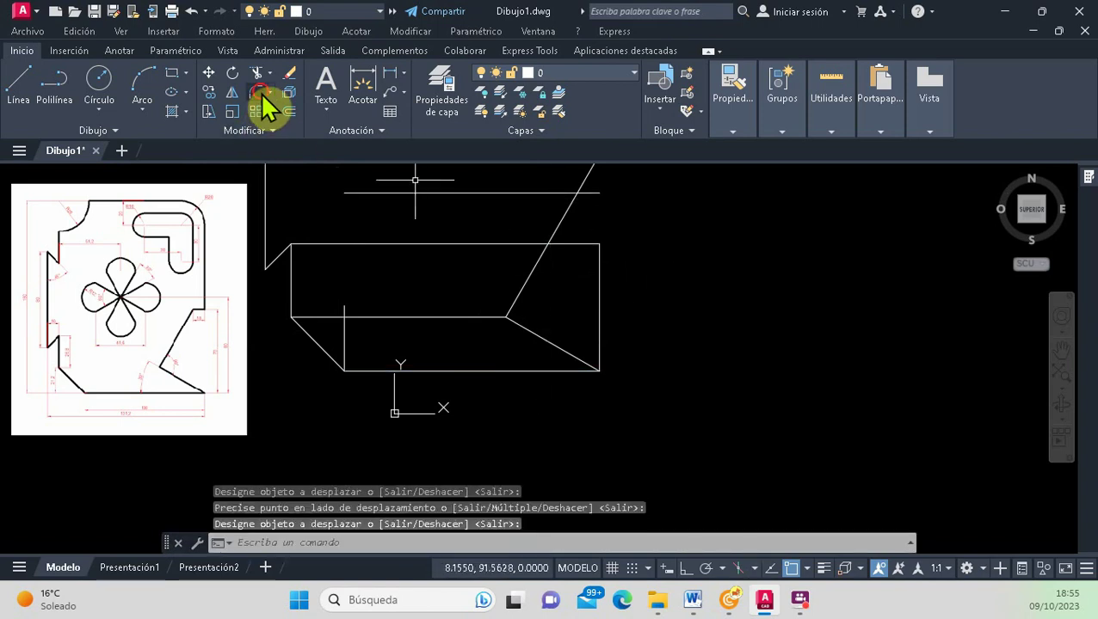
Fillet the new 70-unit line with the right vertical edge into a corner.
{"action": "left_click", "coordinate": [255, 92]}
{"action": "left_click", "coordinate": [599, 287]}
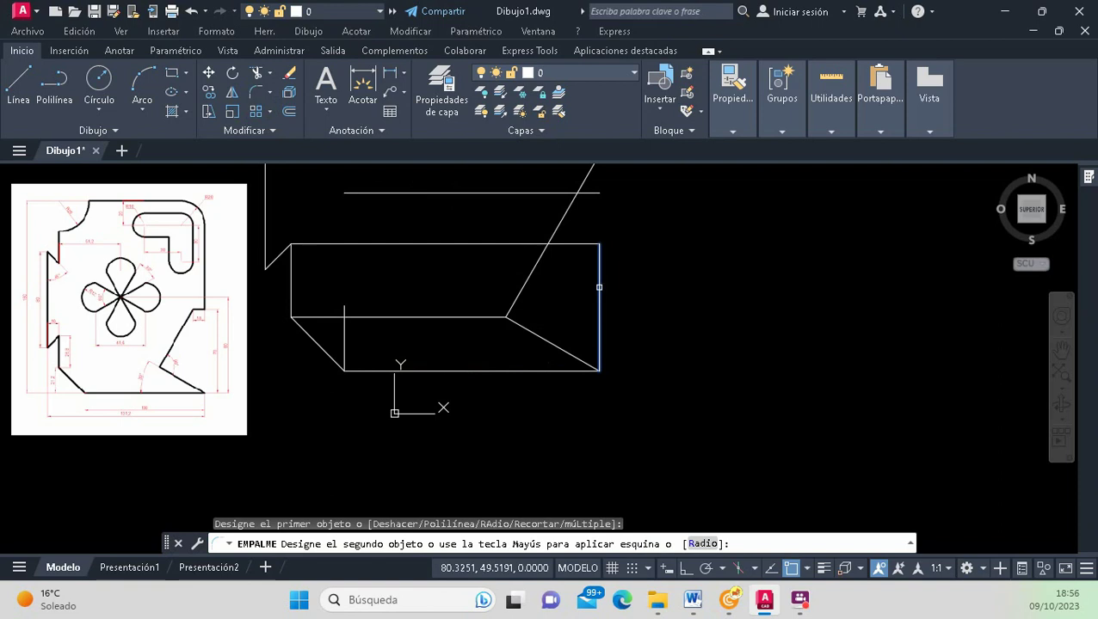
{"action": "left_click", "coordinate": [595, 195]}
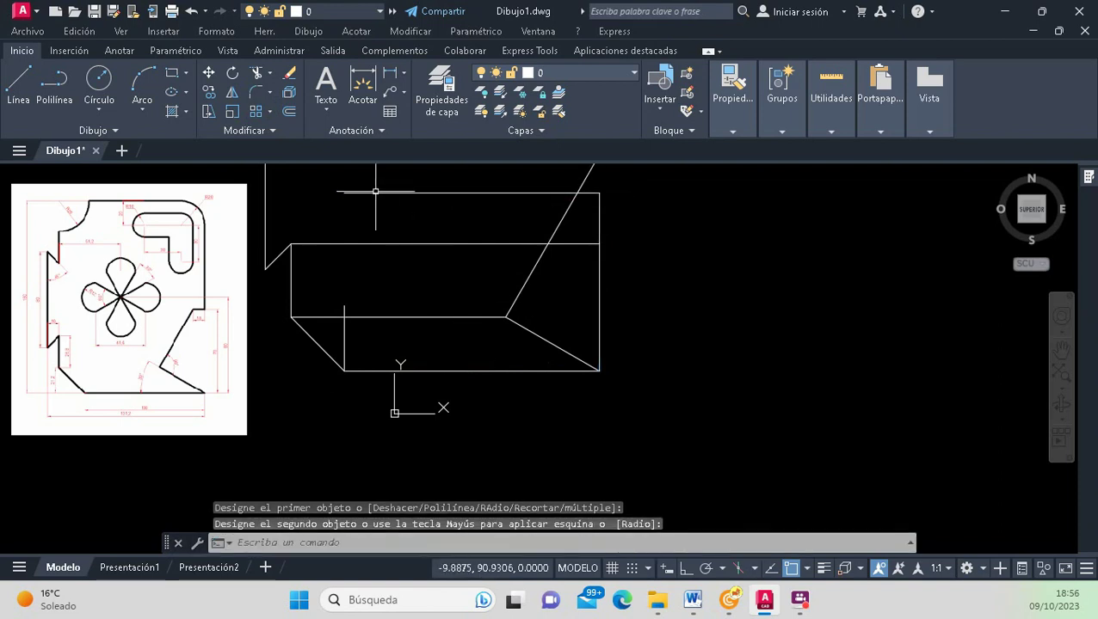
Trim the 70-unit top line back to the slanted line.
{"action": "left_click", "coordinate": [256, 74]}
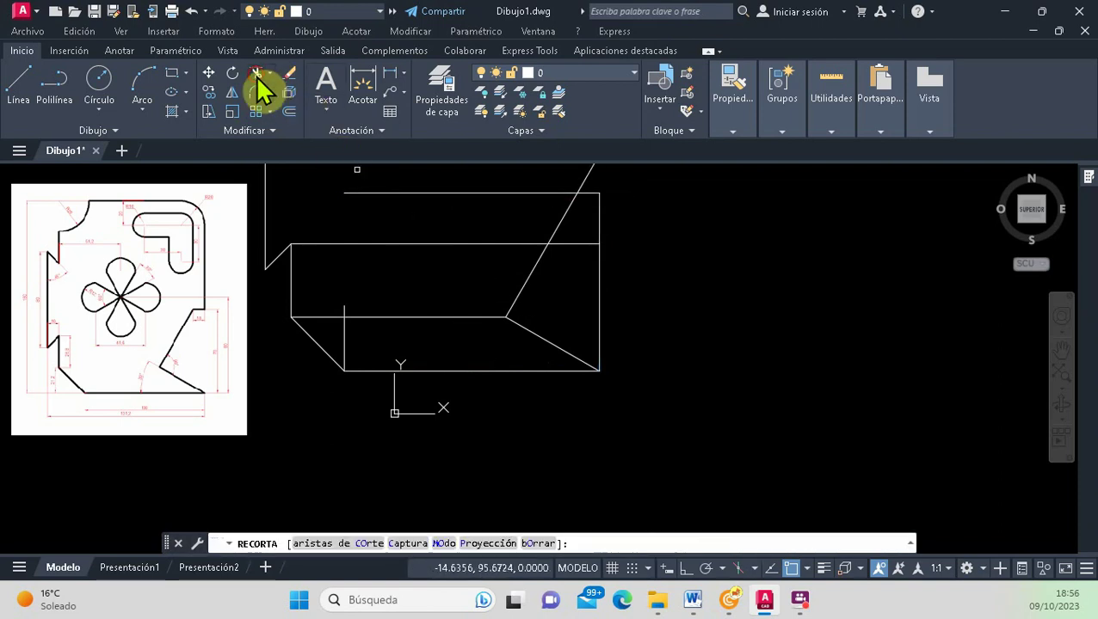
{"action": "left_click", "coordinate": [495, 190]}
{"action": "key", "text": "Return"}
{"action": "scroll", "coordinate": [598, 245], "scroll_direction": "down", "scroll_amount": 2}
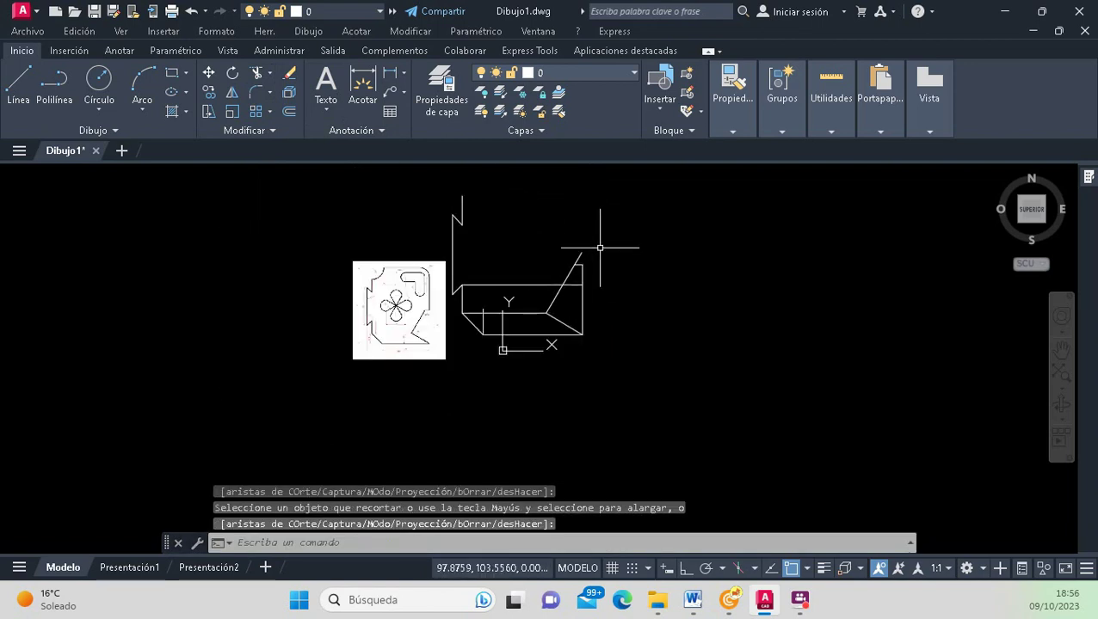
{"action": "scroll", "coordinate": [547, 245], "scroll_direction": "up", "scroll_amount": 2}
Cancel the trim and erase the long right vertical edge of the outline.
{"action": "left_click", "coordinate": [256, 73]}
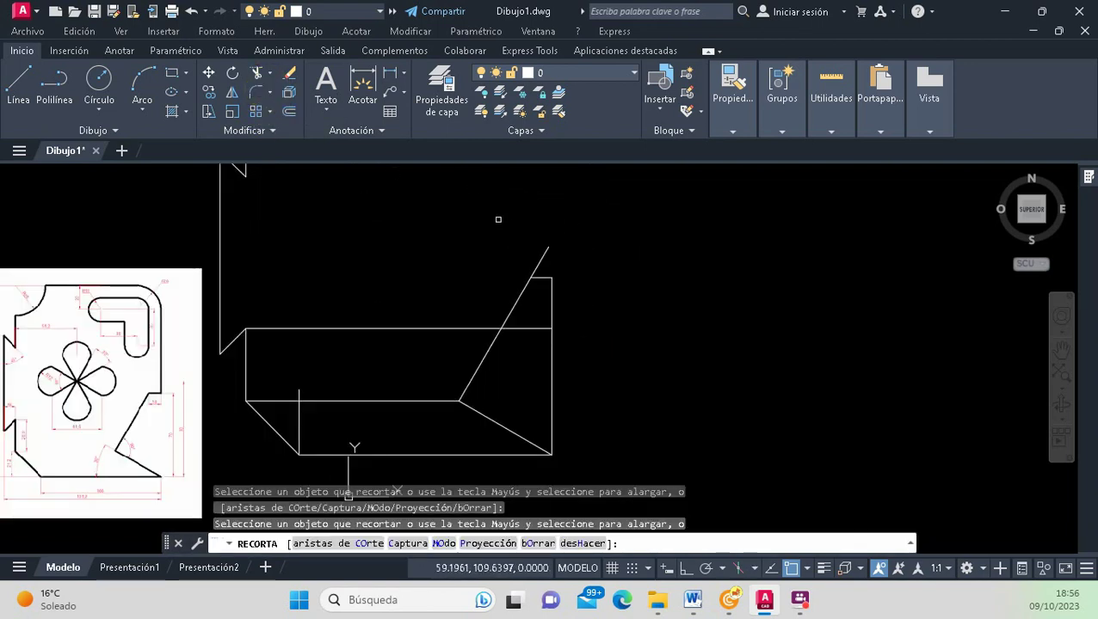
{"action": "key", "text": "Return"}
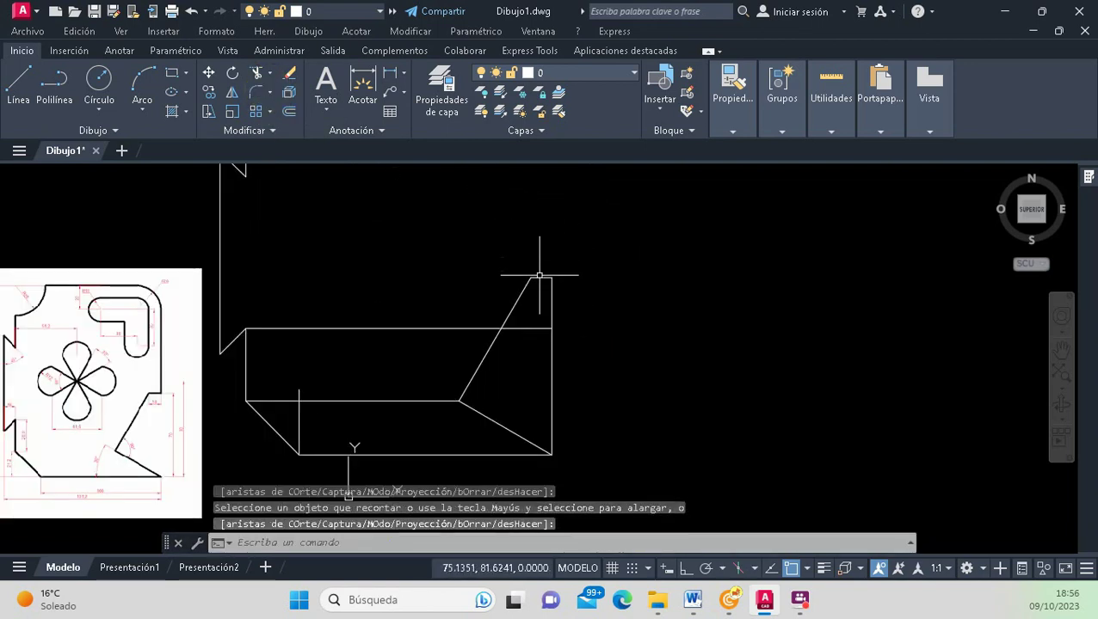
{"action": "left_click", "coordinate": [552, 365]}
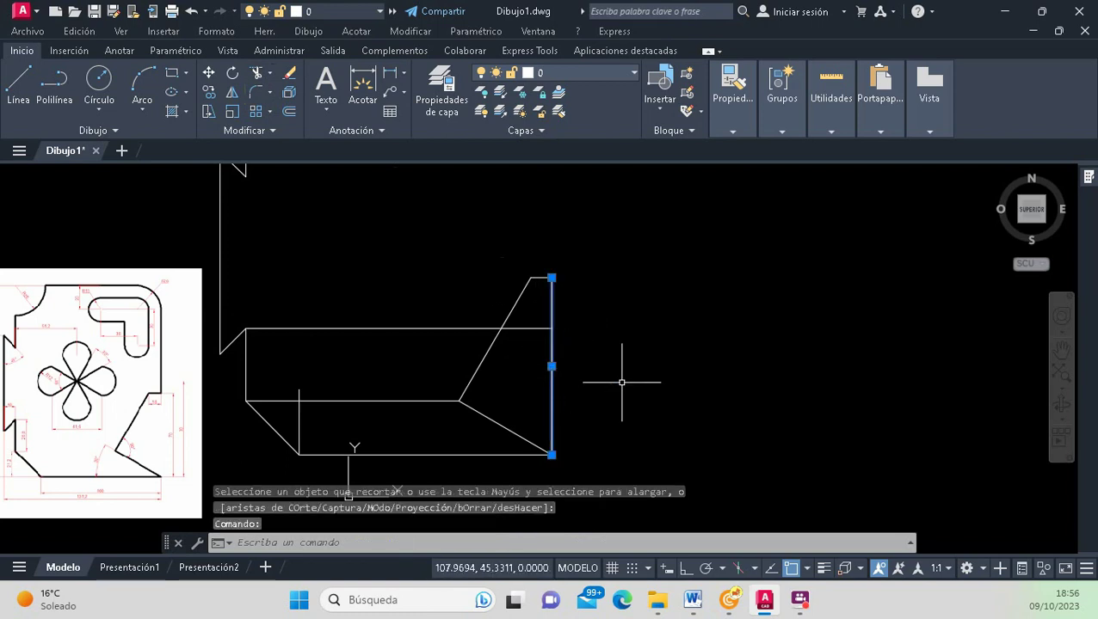
{"action": "key", "text": "Delete"}
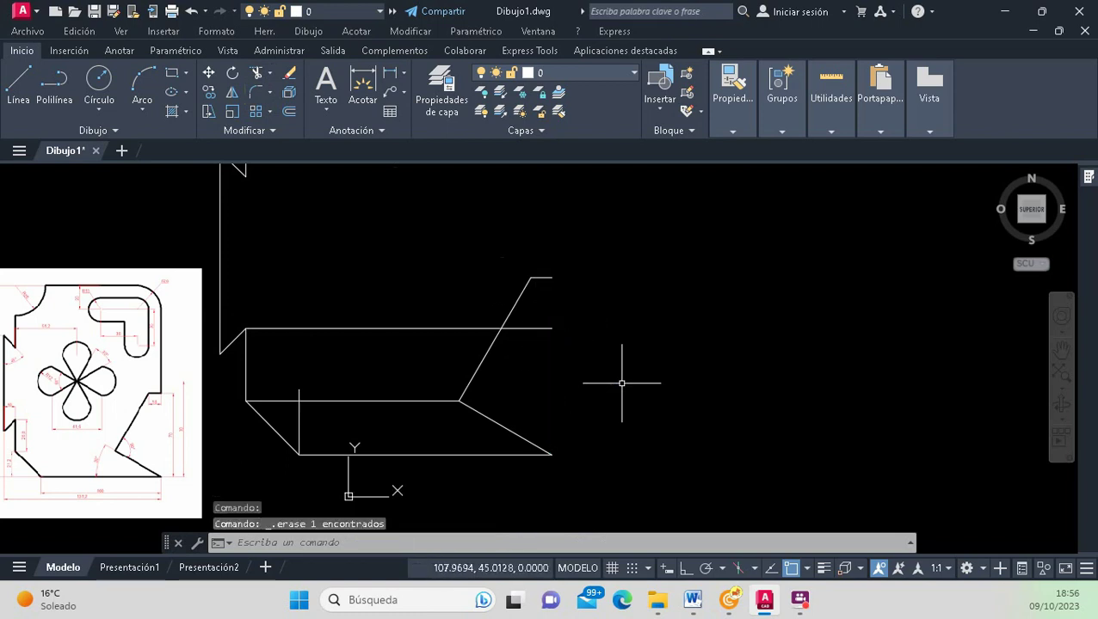
Start a new line at the slanted line's top end and fix its first segment.
{"action": "left_click", "coordinate": [29, 91]}
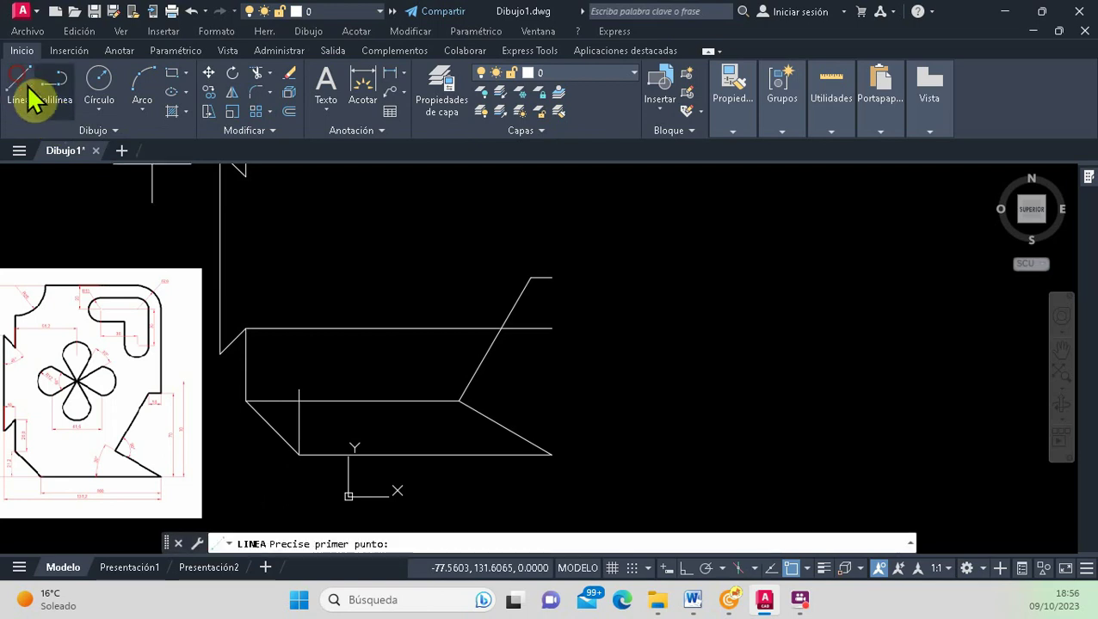
{"action": "left_click", "coordinate": [551, 278]}
{"action": "scroll", "coordinate": [540, 255], "scroll_direction": "down", "scroll_amount": 2}
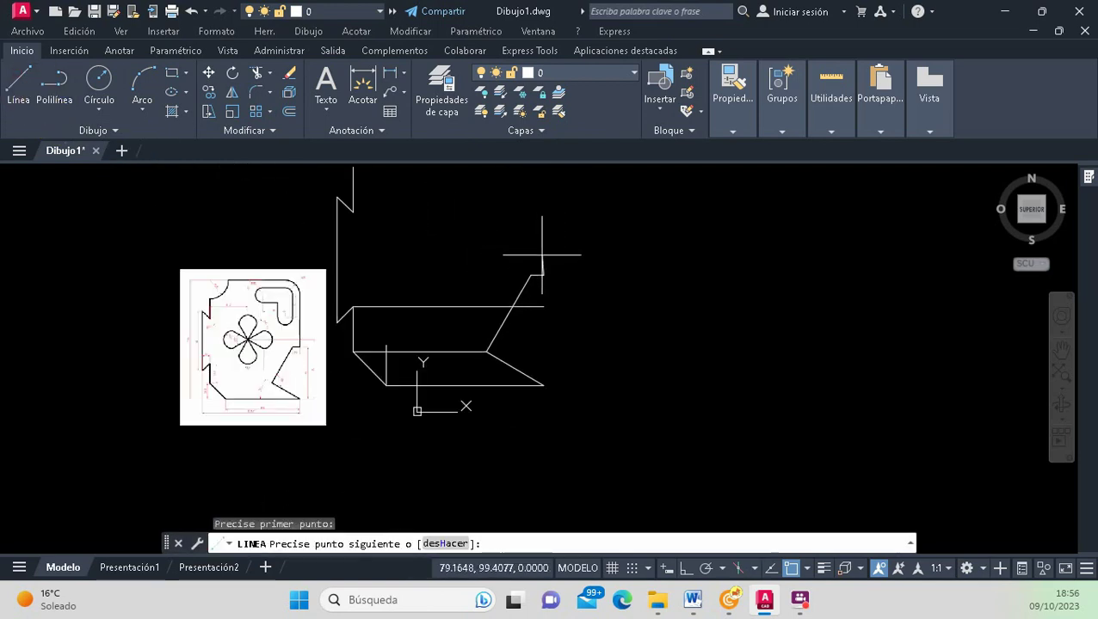
{"action": "scroll", "coordinate": [542, 255], "scroll_direction": "up", "scroll_amount": 1}
{"action": "scroll", "coordinate": [538, 245], "scroll_direction": "down", "scroll_amount": 3}
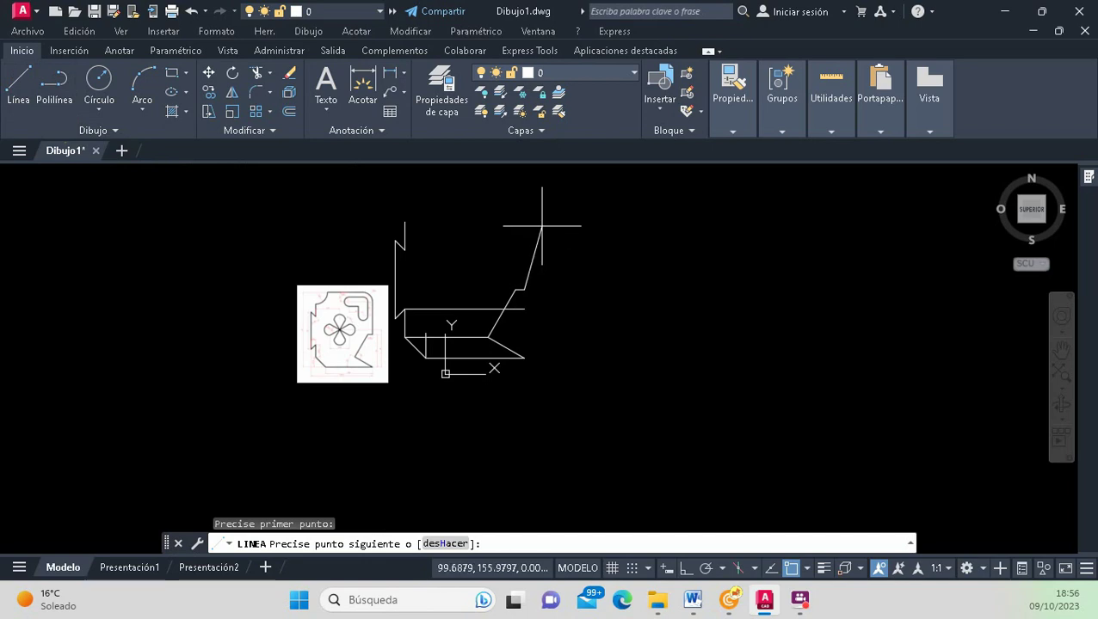
{"action": "left_click", "coordinate": [518, 290]}
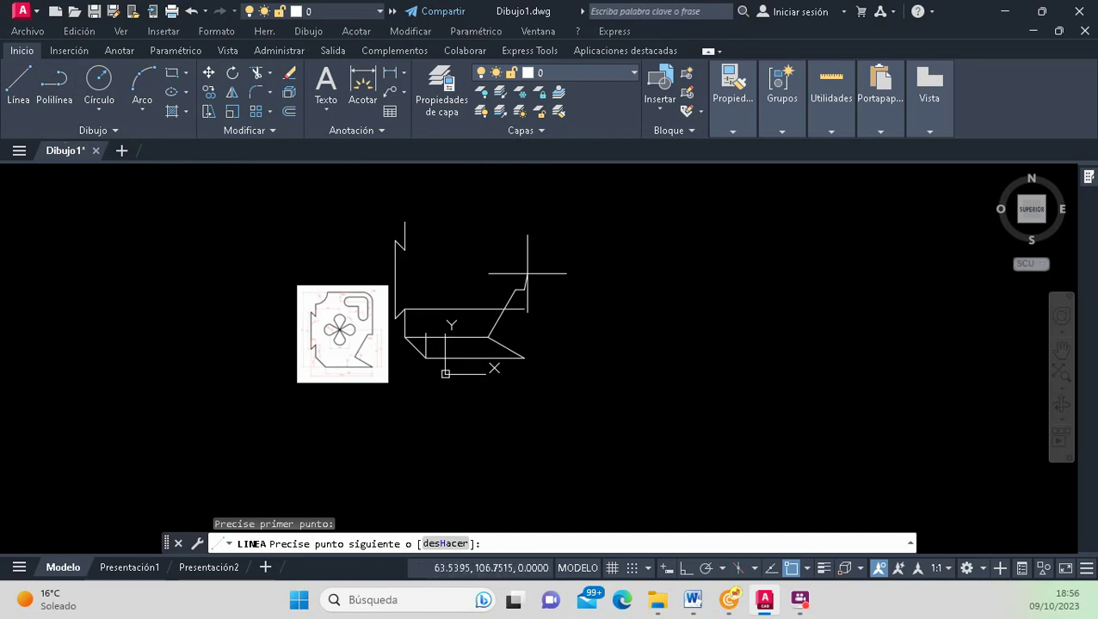
{"action": "scroll", "coordinate": [527, 274], "scroll_direction": "up", "scroll_amount": 4}
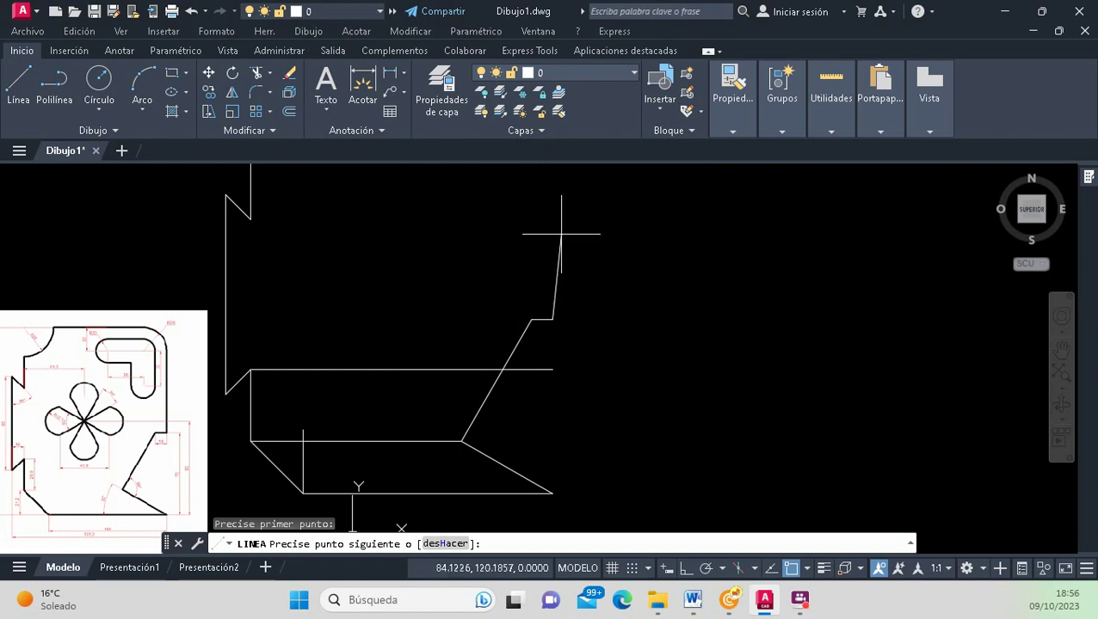
With ortho on, draw the vertical edge rising above the 70-unit top line.
{"action": "left_click", "coordinate": [686, 569]}
{"action": "left_click", "coordinate": [686, 571]}
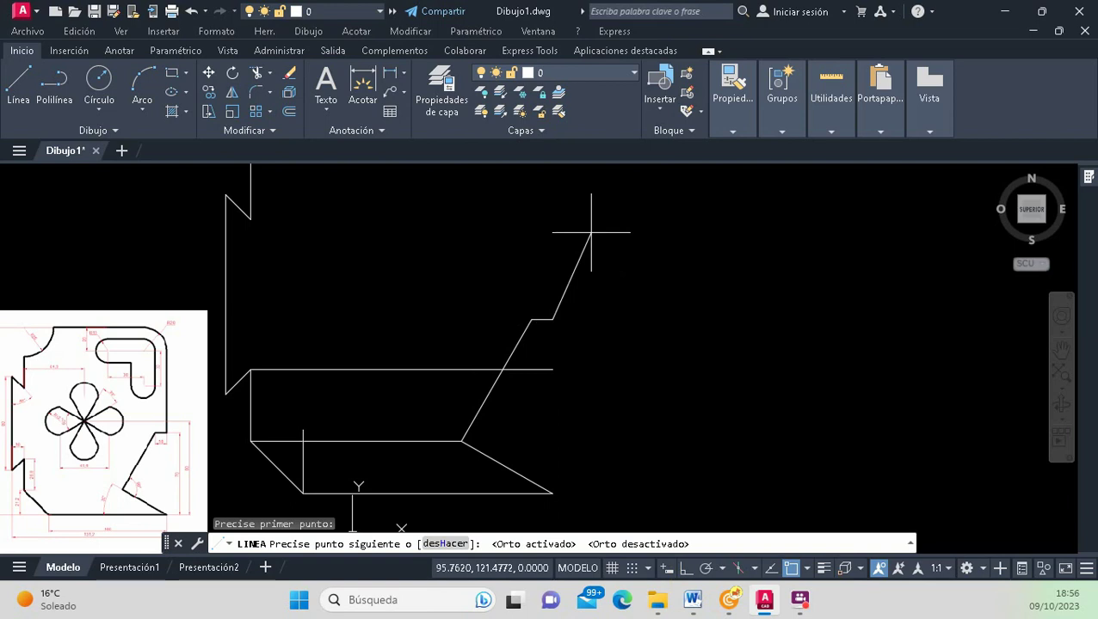
{"action": "key", "text": "F8"}
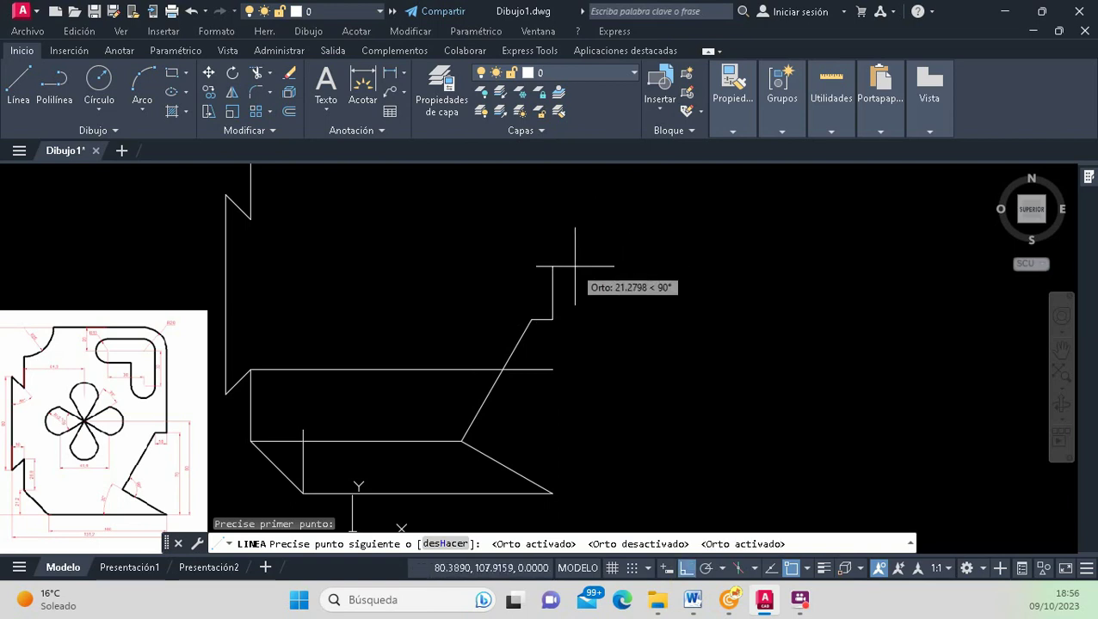
{"action": "scroll", "coordinate": [573, 258], "scroll_direction": "down", "scroll_amount": 2}
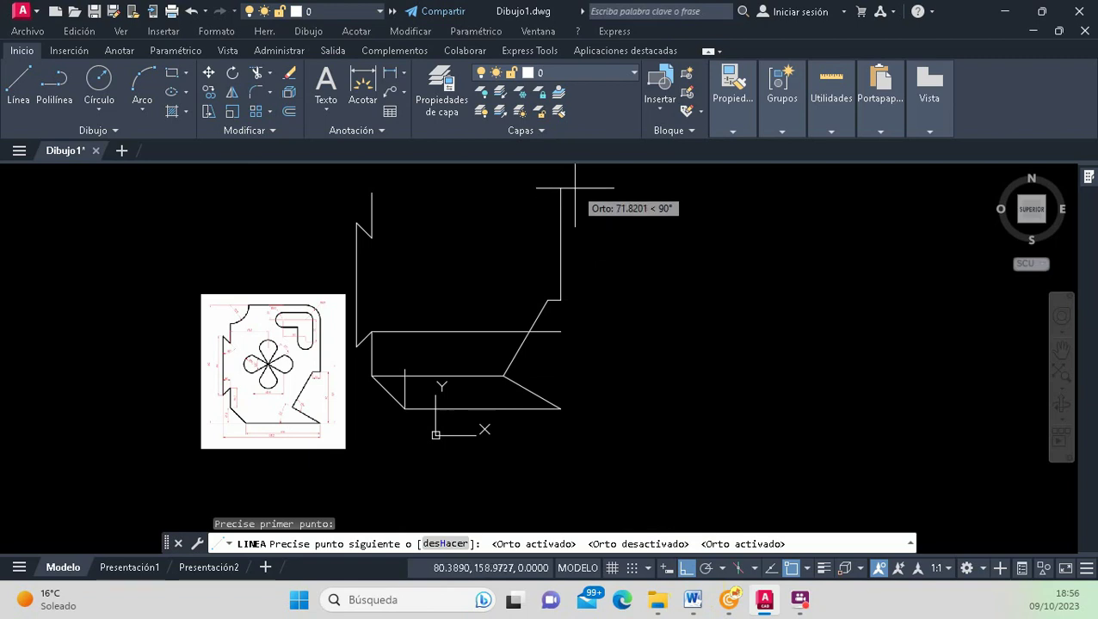
{"action": "scroll", "coordinate": [566, 198], "scroll_direction": "down", "scroll_amount": 5}
{"action": "scroll", "coordinate": [567, 202], "scroll_direction": "up", "scroll_amount": 5}
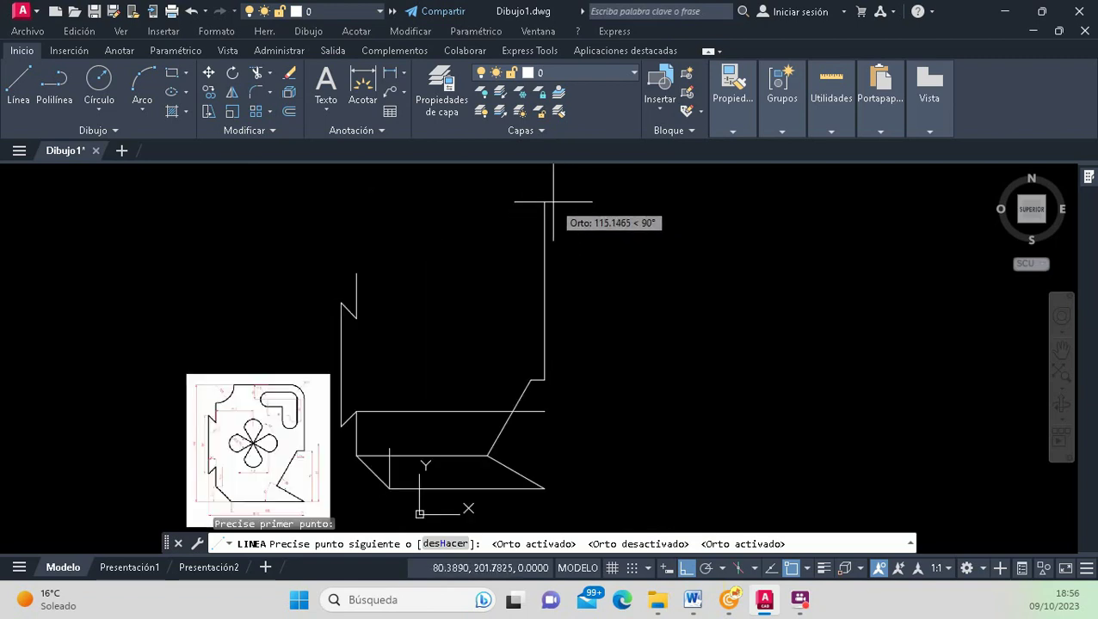
{"action": "left_click", "coordinate": [553, 202]}
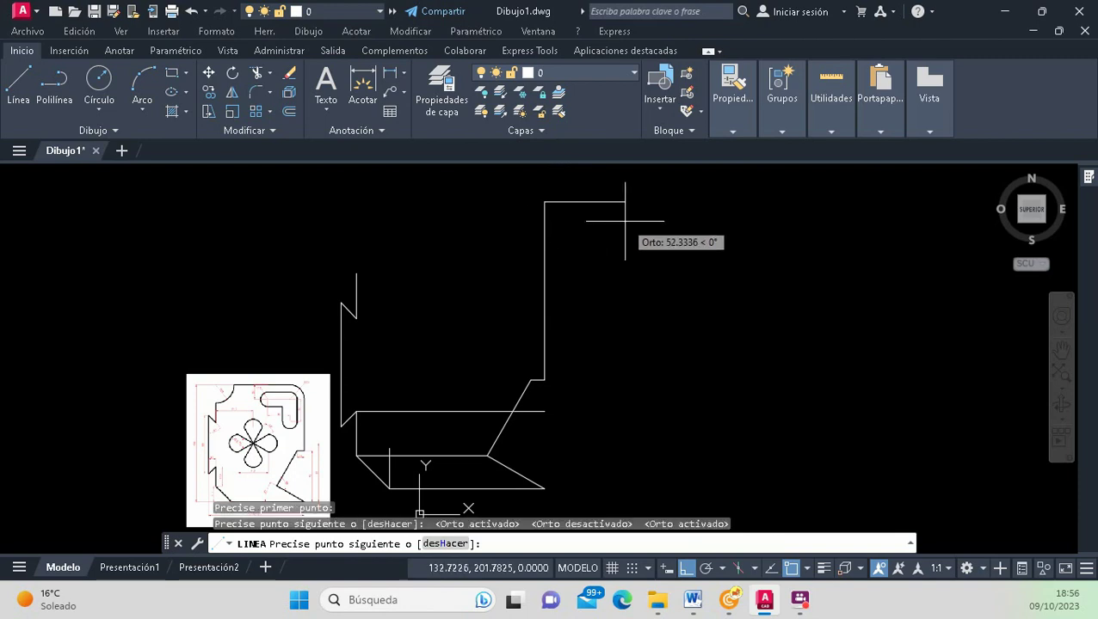
{"action": "key", "text": "Return"}
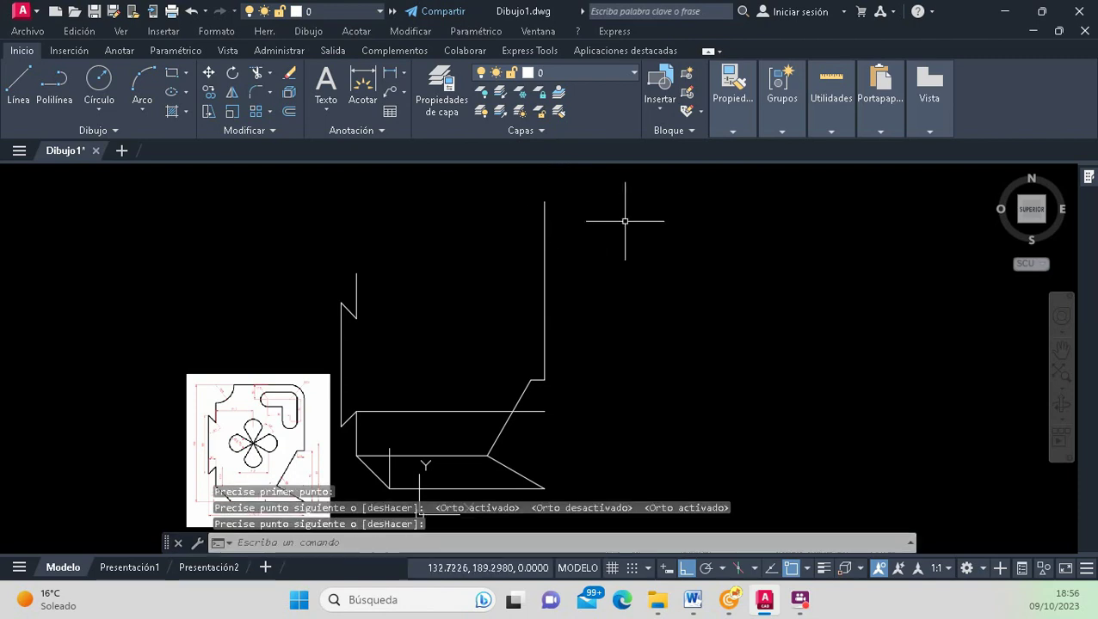
{"action": "scroll", "coordinate": [276, 395], "scroll_direction": "up", "scroll_amount": 2}
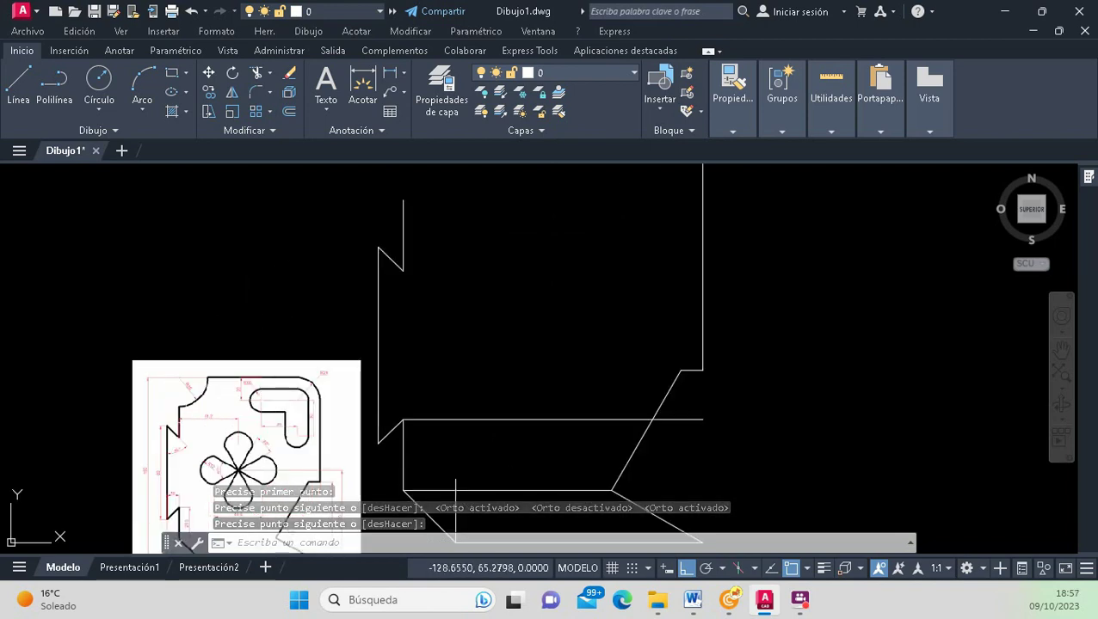
{"action": "scroll", "coordinate": [170, 409], "scroll_direction": "up", "scroll_amount": 2}
{"action": "left_click", "coordinate": [151, 353]}
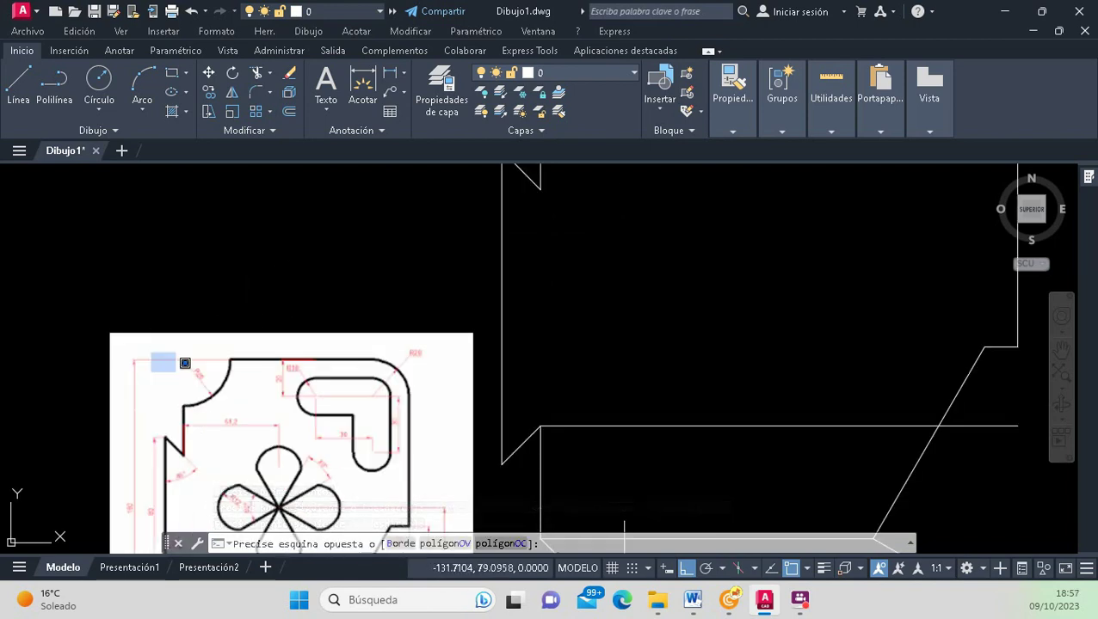
{"action": "left_click", "coordinate": [258, 409]}
{"action": "scroll", "coordinate": [299, 342], "scroll_direction": "down", "scroll_amount": 4}
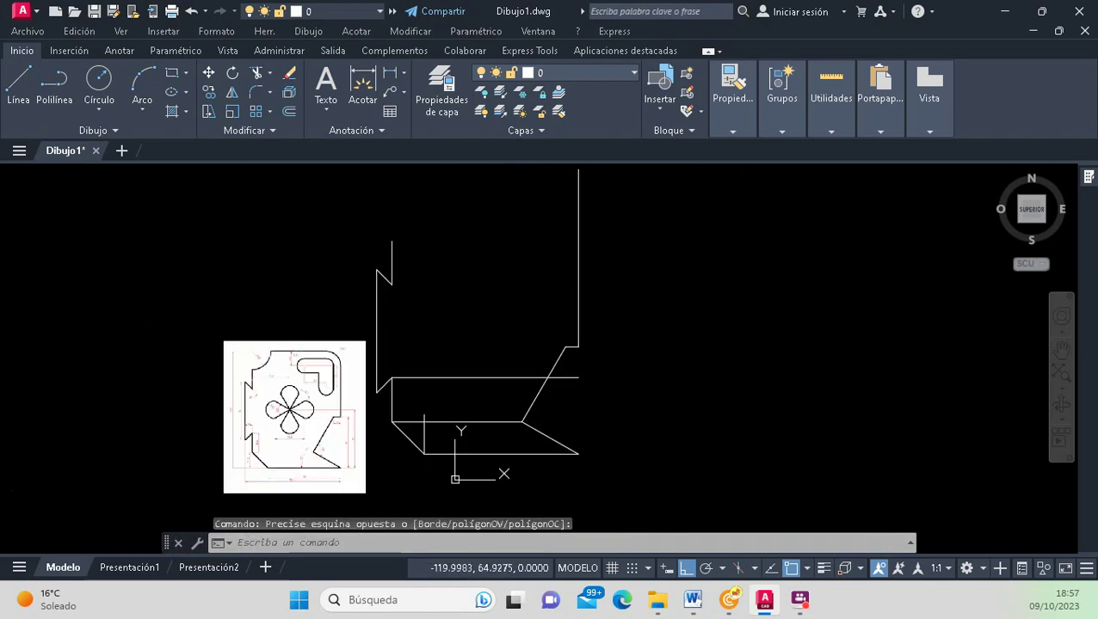
{"action": "scroll", "coordinate": [276, 374], "scroll_direction": "up", "scroll_amount": 4}
{"action": "scroll", "coordinate": [228, 328], "scroll_direction": "up", "scroll_amount": 4}
{"action": "scroll", "coordinate": [253, 263], "scroll_direction": "down", "scroll_amount": 4}
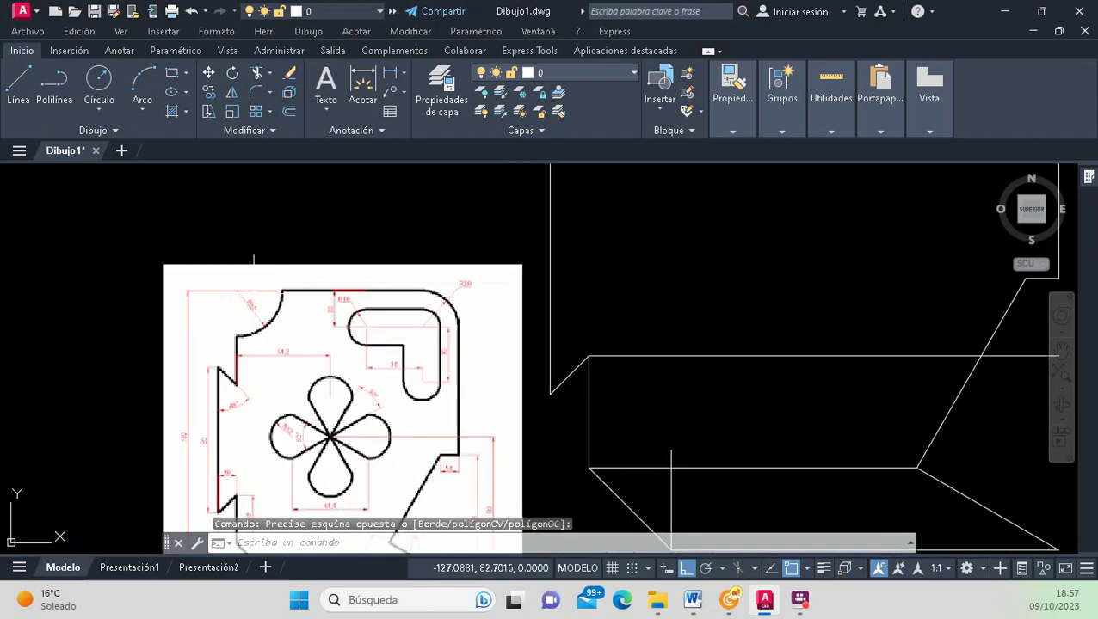
{"action": "scroll", "coordinate": [190, 378], "scroll_direction": "up", "scroll_amount": 7}
{"action": "scroll", "coordinate": [160, 424], "scroll_direction": "up", "scroll_amount": 3}
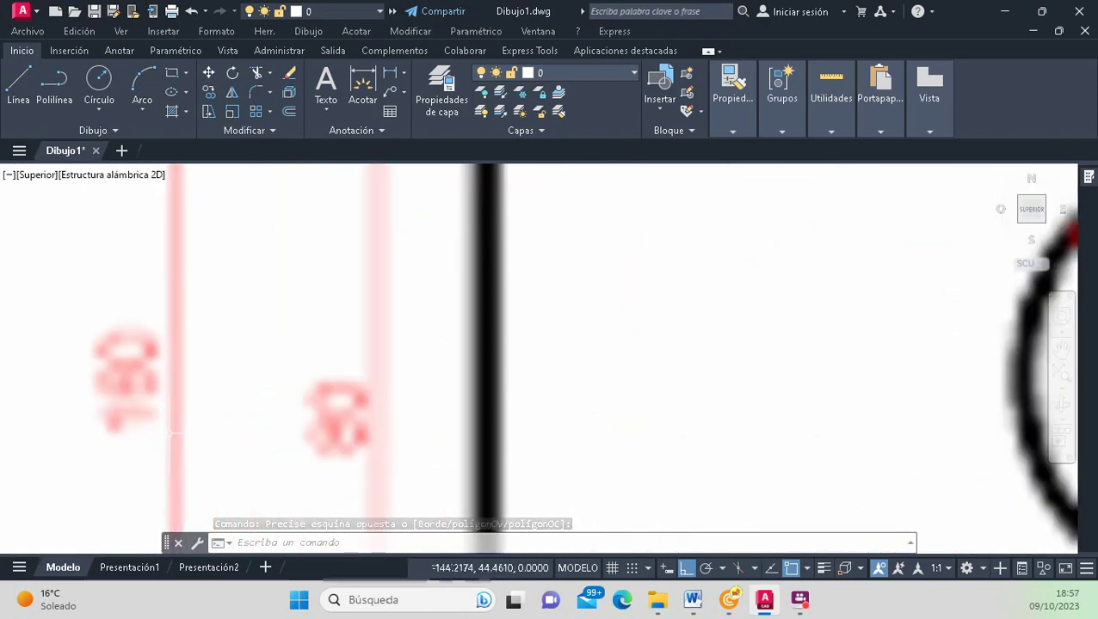
{"action": "scroll", "coordinate": [160, 424], "scroll_direction": "up", "scroll_amount": 2}
{"action": "scroll", "coordinate": [206, 379], "scroll_direction": "down", "scroll_amount": 3}
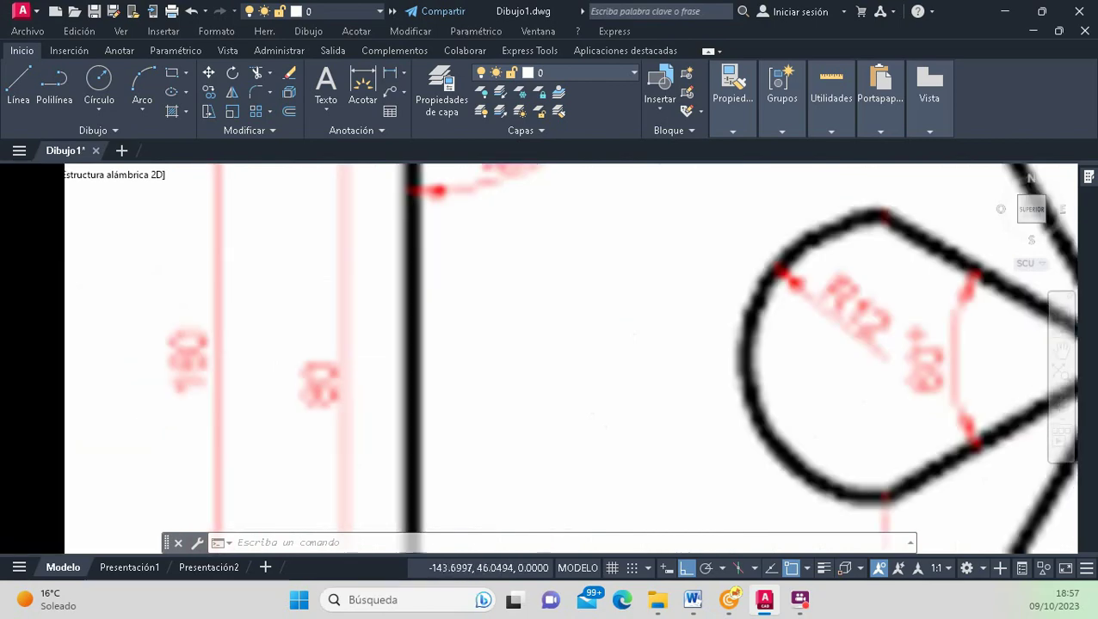
{"action": "scroll", "coordinate": [207, 379], "scroll_direction": "down", "scroll_amount": 4}
{"action": "scroll", "coordinate": [211, 380], "scroll_direction": "down", "scroll_amount": 2}
{"action": "scroll", "coordinate": [267, 379], "scroll_direction": "up", "scroll_amount": 5}
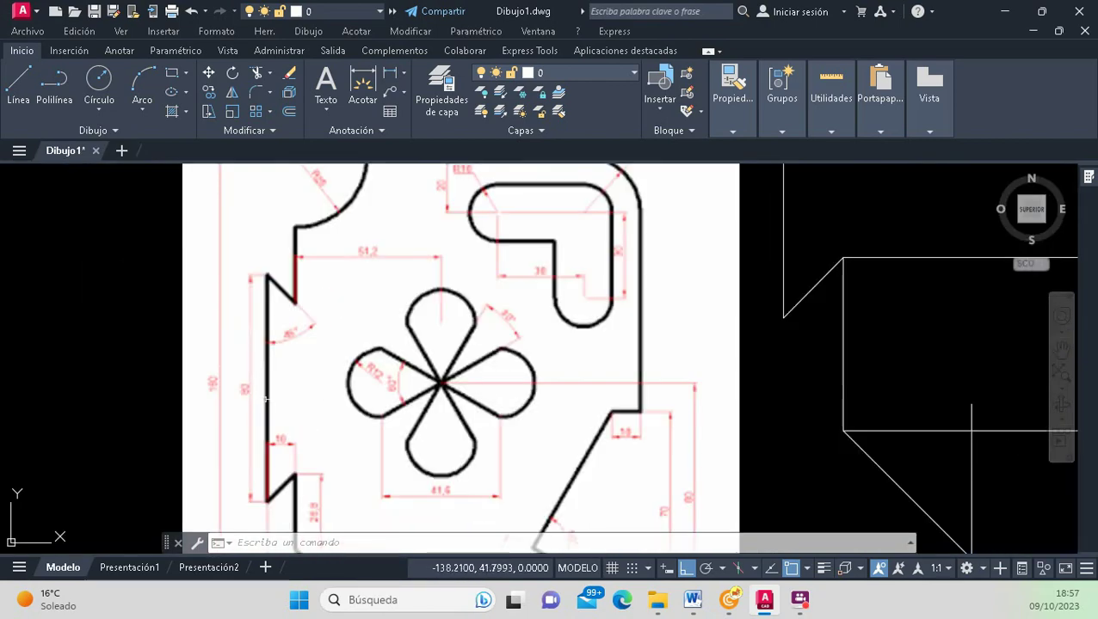
{"action": "scroll", "coordinate": [267, 378], "scroll_direction": "up", "scroll_amount": 4}
{"action": "left_click", "coordinate": [113, 306]}
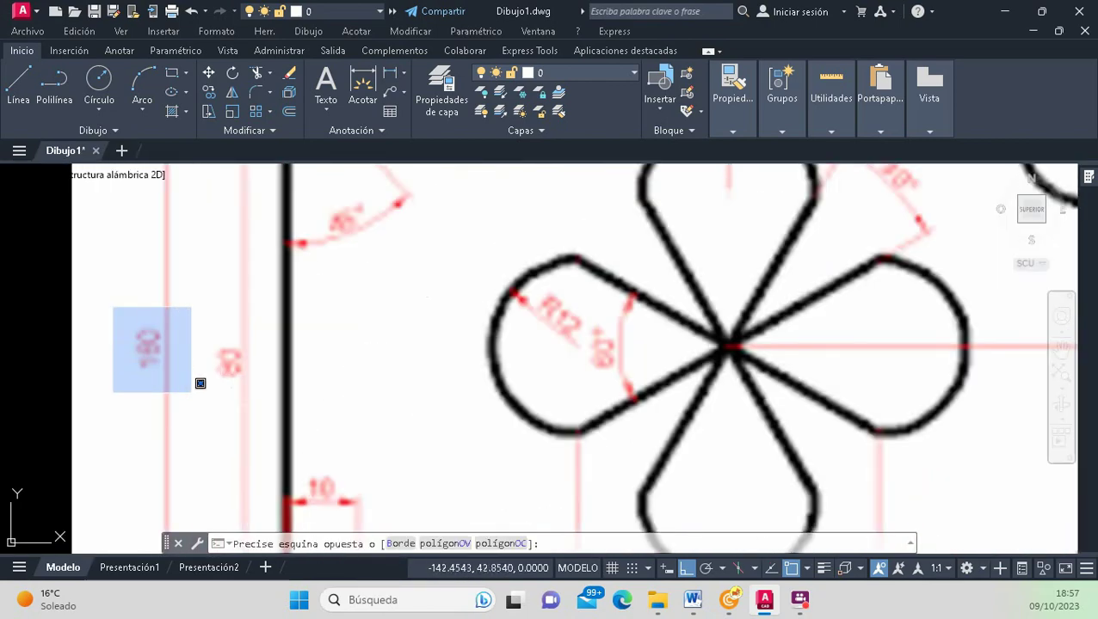
{"action": "scroll", "coordinate": [155, 369], "scroll_direction": "up", "scroll_amount": 5}
{"action": "scroll", "coordinate": [153, 366], "scroll_direction": "down", "scroll_amount": 4}
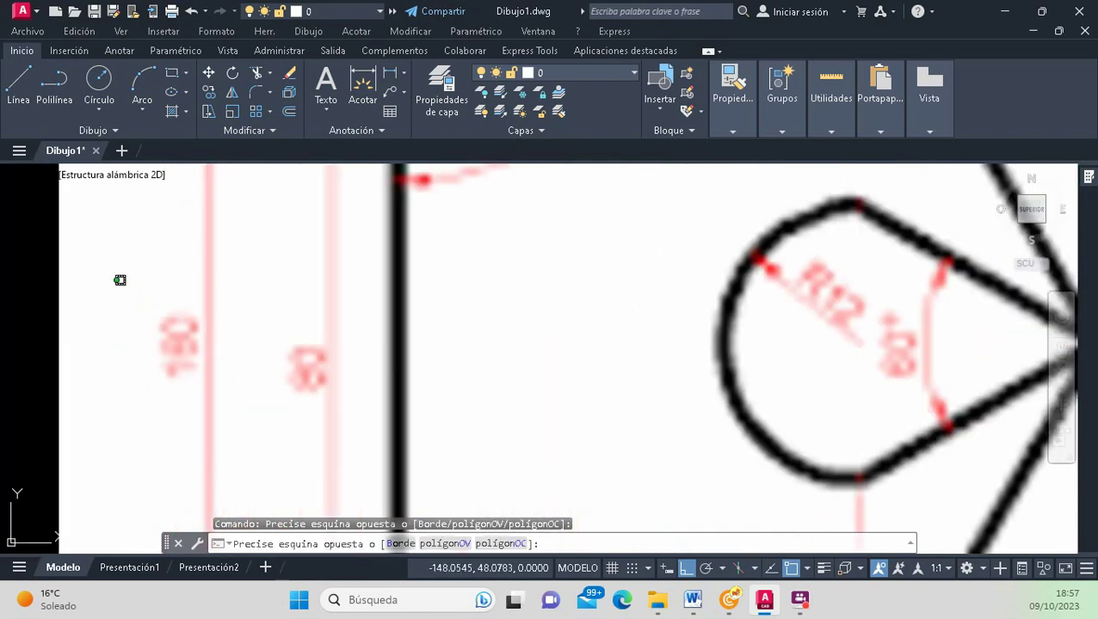
{"action": "left_click", "coordinate": [263, 402]}
{"action": "scroll", "coordinate": [267, 388], "scroll_direction": "down", "scroll_amount": 5}
{"action": "scroll", "coordinate": [267, 387], "scroll_direction": "down", "scroll_amount": 2}
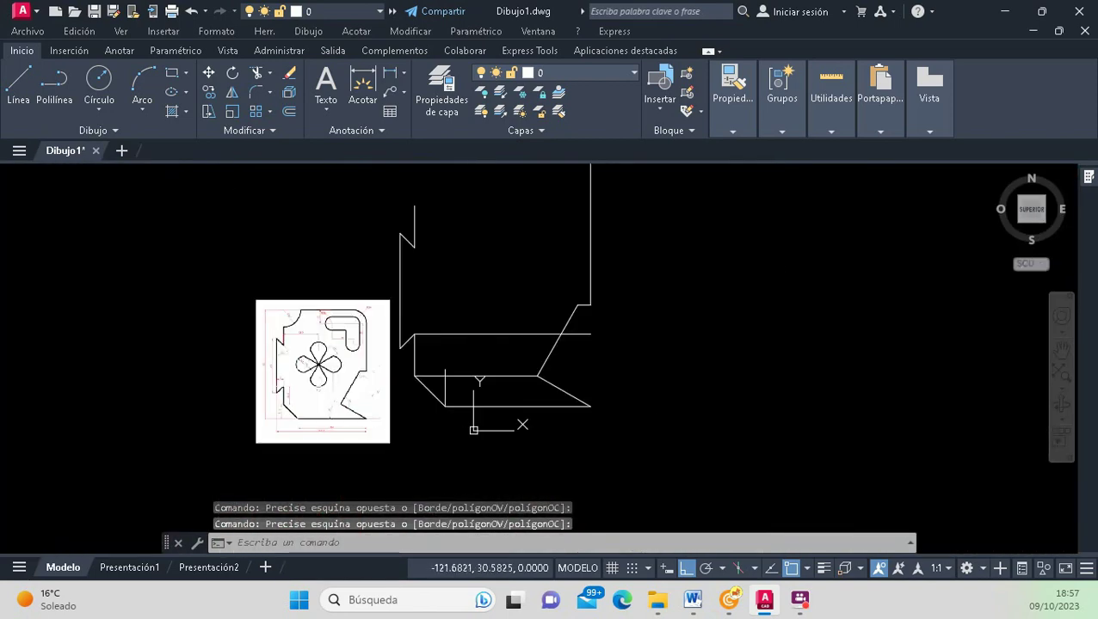
{"action": "scroll", "coordinate": [267, 388], "scroll_direction": "up", "scroll_amount": 2}
{"action": "scroll", "coordinate": [280, 271], "scroll_direction": "up", "scroll_amount": 4}
{"action": "scroll", "coordinate": [279, 271], "scroll_direction": "up", "scroll_amount": 4}
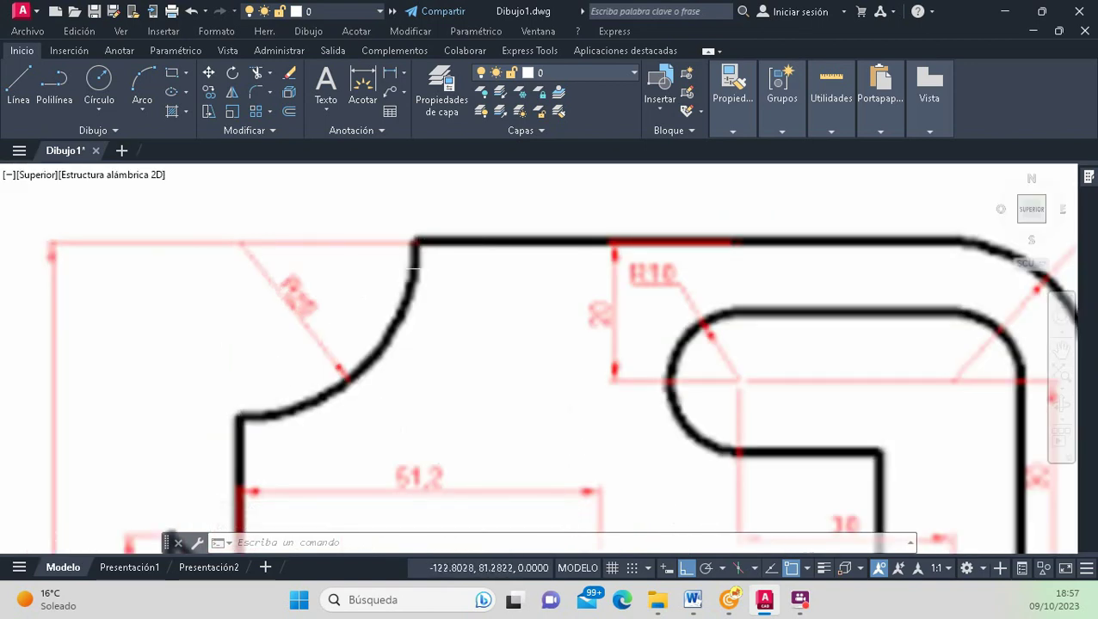
{"action": "scroll", "coordinate": [292, 318], "scroll_direction": "up", "scroll_amount": 3}
{"action": "scroll", "coordinate": [290, 320], "scroll_direction": "up", "scroll_amount": 1}
{"action": "scroll", "coordinate": [289, 322], "scroll_direction": "down", "scroll_amount": 1}
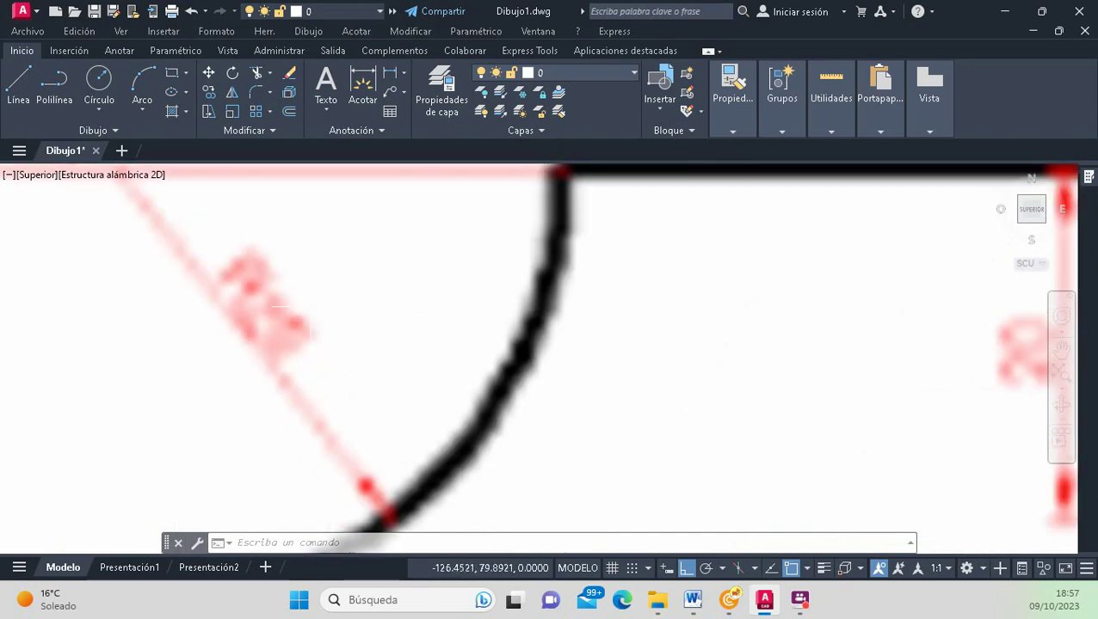
{"action": "scroll", "coordinate": [288, 323], "scroll_direction": "up", "scroll_amount": 1}
{"action": "scroll", "coordinate": [288, 328], "scroll_direction": "down", "scroll_amount": 3}
{"action": "scroll", "coordinate": [288, 327], "scroll_direction": "down", "scroll_amount": 4}
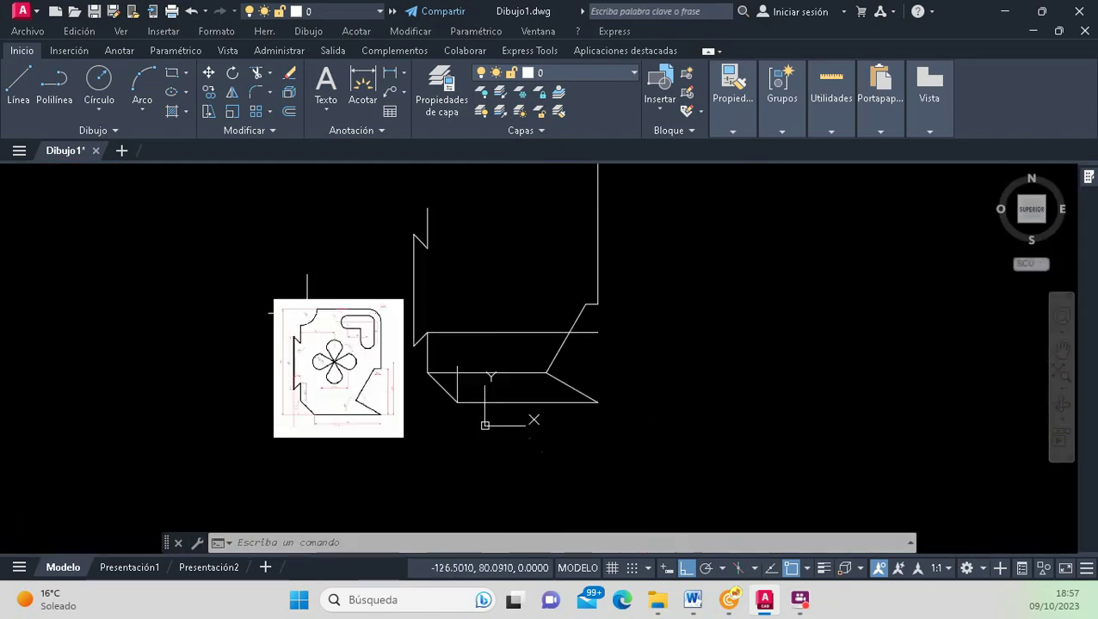
{"action": "scroll", "coordinate": [293, 315], "scroll_direction": "down", "scroll_amount": 1}
{"action": "scroll", "coordinate": [332, 313], "scroll_direction": "up", "scroll_amount": 1}
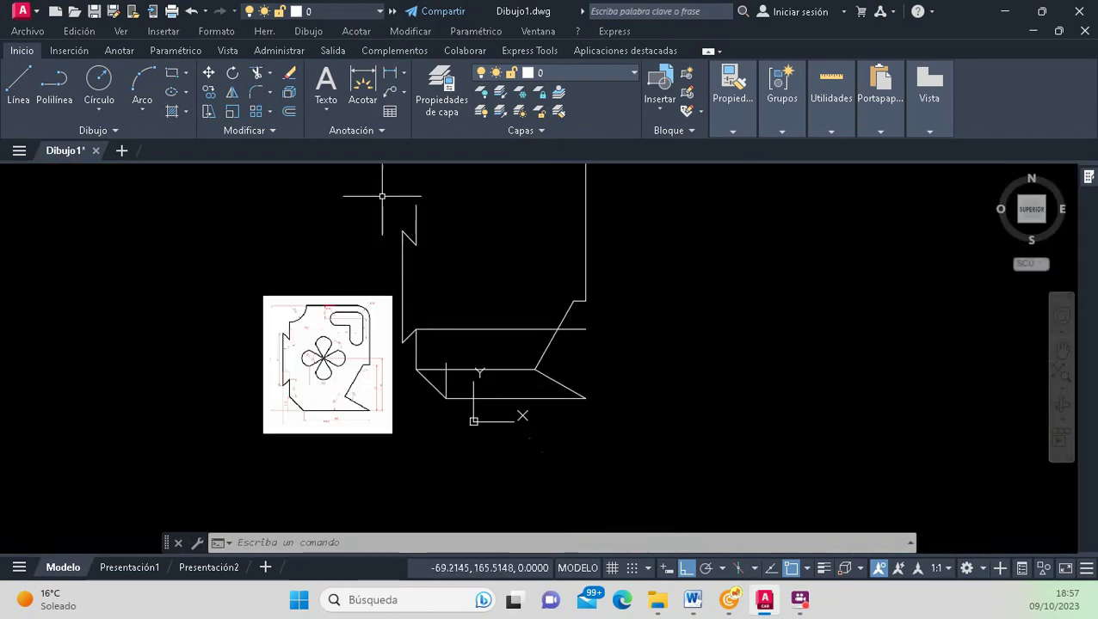
Offset the bottom line 190 units upward to form the plate's top edge.
{"action": "left_click", "coordinate": [291, 115]}
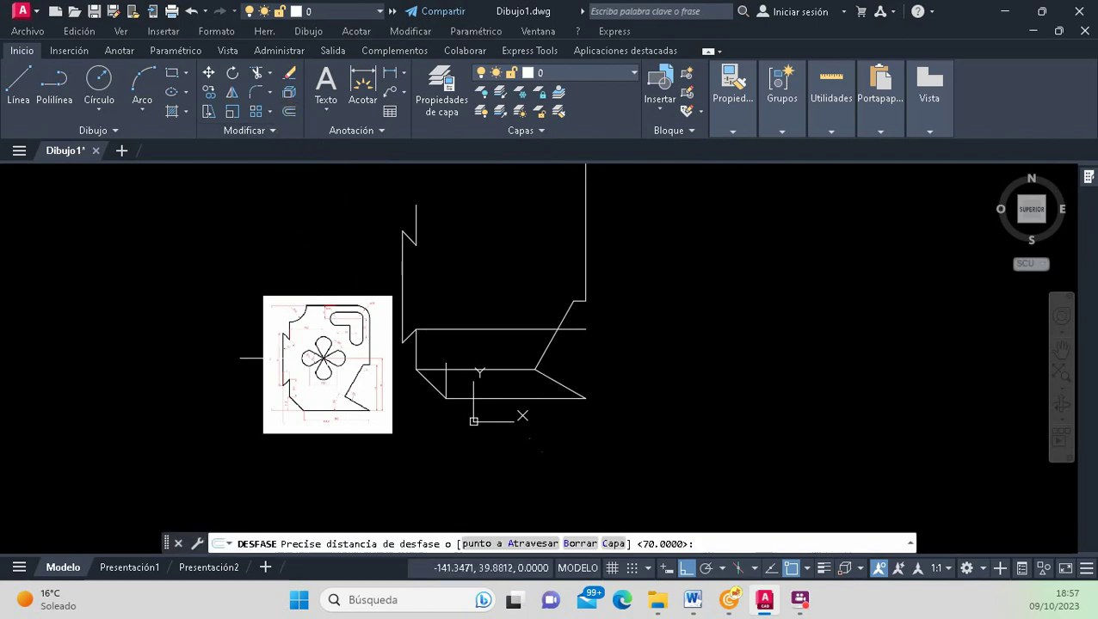
{"action": "scroll", "coordinate": [262, 366], "scroll_direction": "up", "scroll_amount": 2}
{"action": "scroll", "coordinate": [258, 357], "scroll_direction": "up", "scroll_amount": 2}
{"action": "scroll", "coordinate": [248, 327], "scroll_direction": "up", "scroll_amount": 2}
{"action": "scroll", "coordinate": [207, 417], "scroll_direction": "down", "scroll_amount": 4}
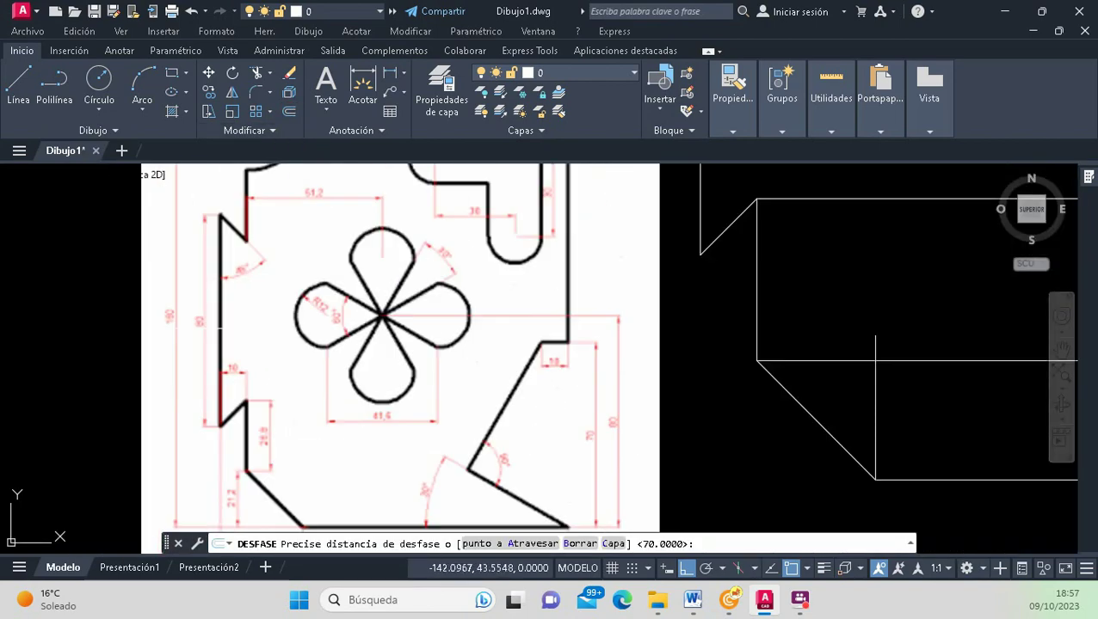
{"action": "scroll", "coordinate": [185, 420], "scroll_direction": "down", "scroll_amount": 4}
{"action": "type", "text": "190"}
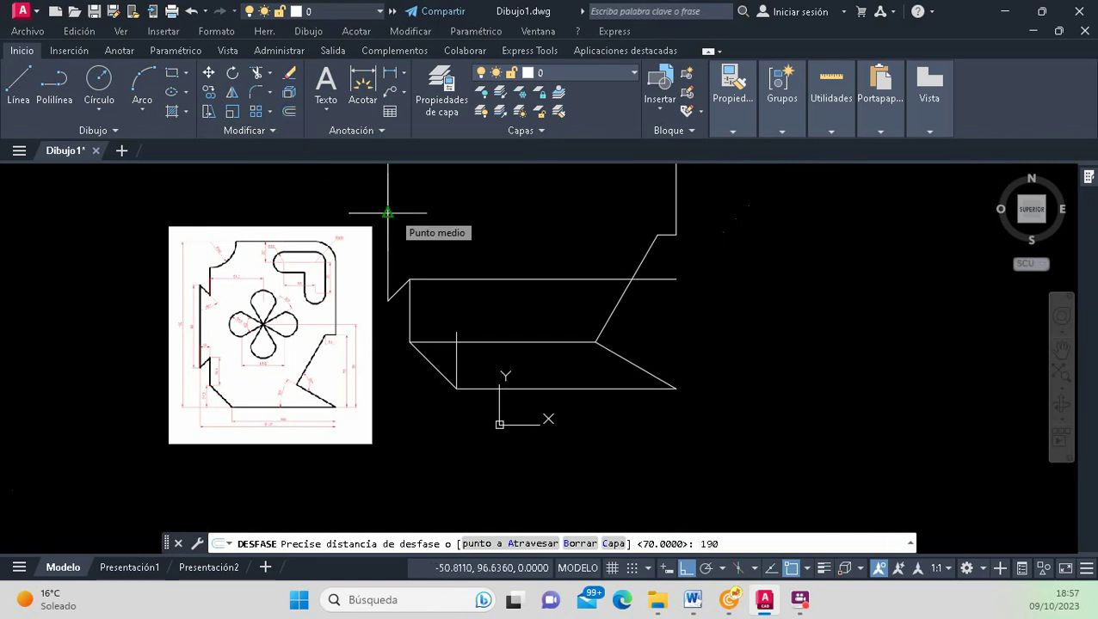
{"action": "key", "text": "Return"}
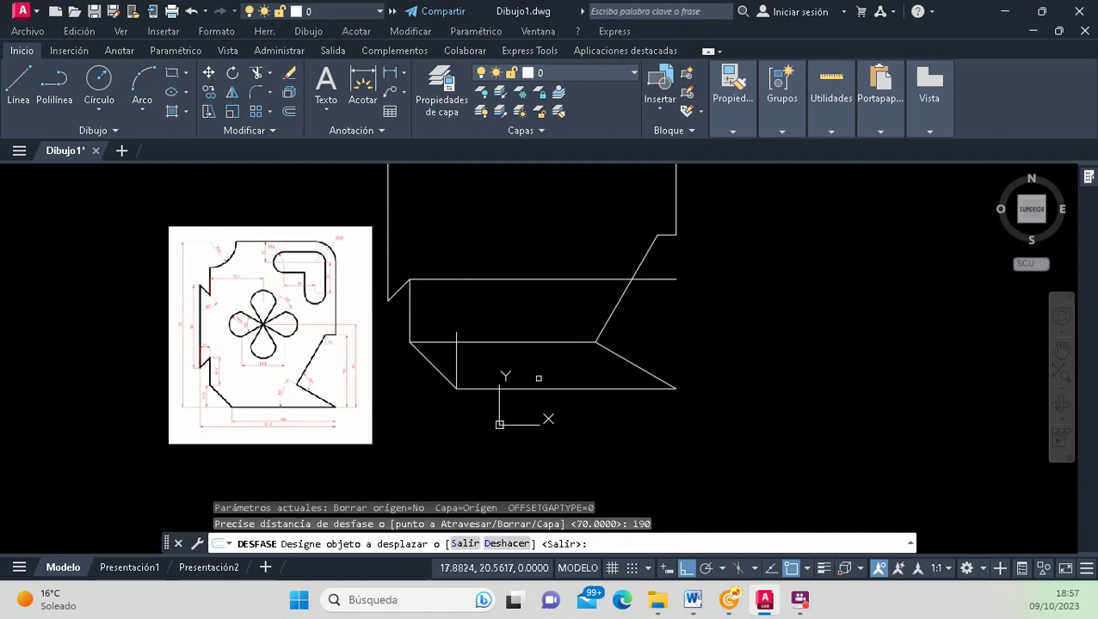
{"action": "left_click", "coordinate": [516, 389]}
{"action": "scroll", "coordinate": [490, 406], "scroll_direction": "down", "scroll_amount": 3}
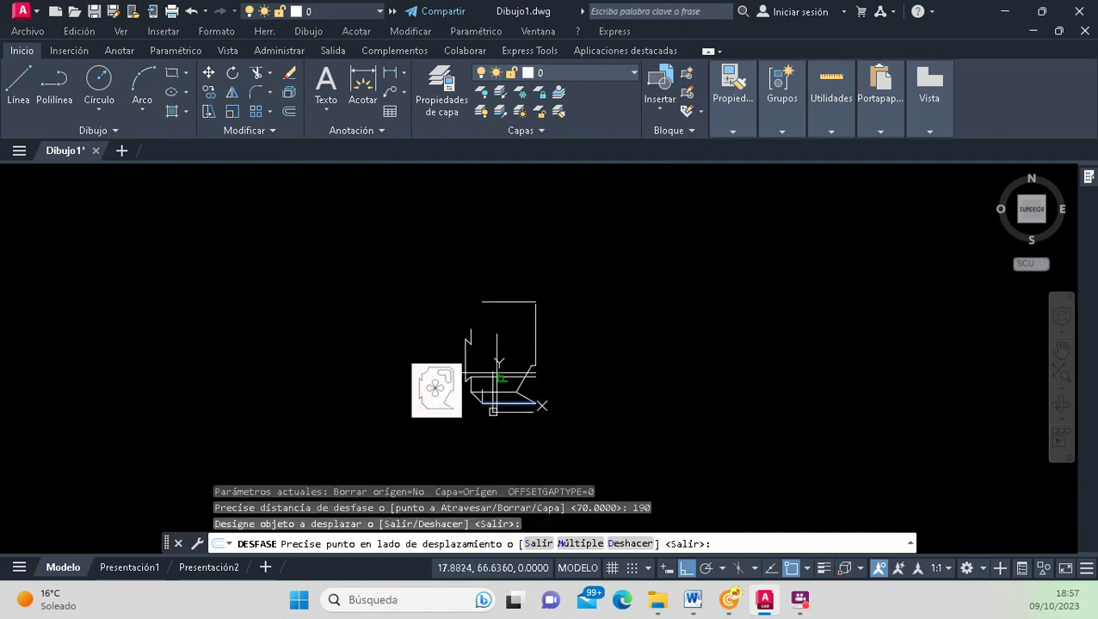
{"action": "left_click", "coordinate": [493, 305]}
{"action": "scroll", "coordinate": [493, 312], "scroll_direction": "up", "scroll_amount": 2}
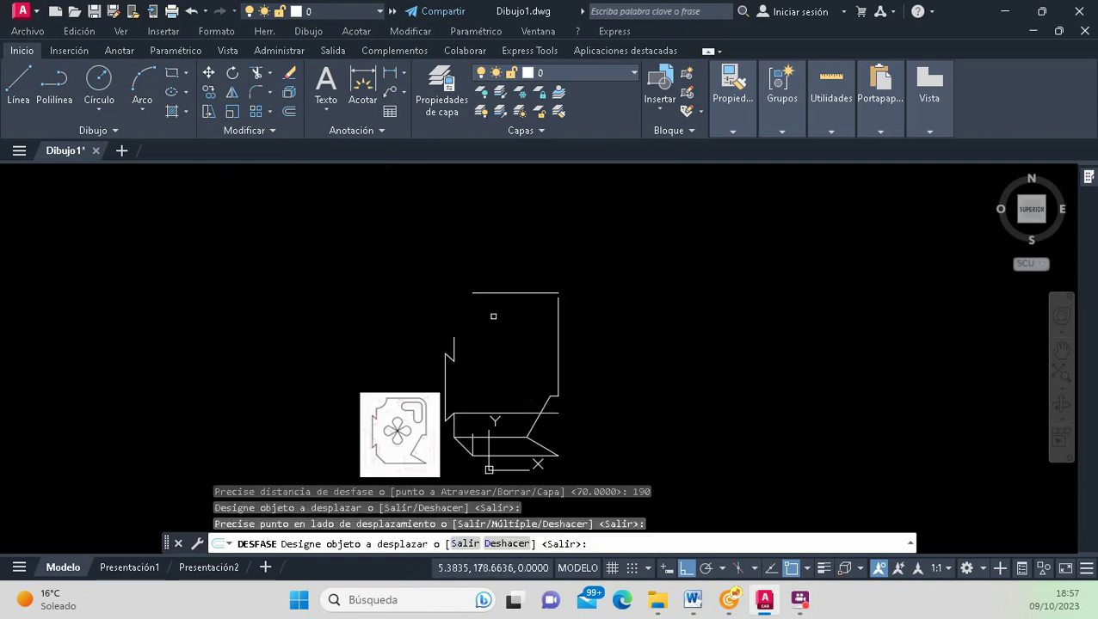
{"action": "key", "text": "Return"}
{"action": "scroll", "coordinate": [454, 356], "scroll_direction": "up", "scroll_amount": 2}
{"action": "scroll", "coordinate": [462, 383], "scroll_direction": "up", "scroll_amount": 2}
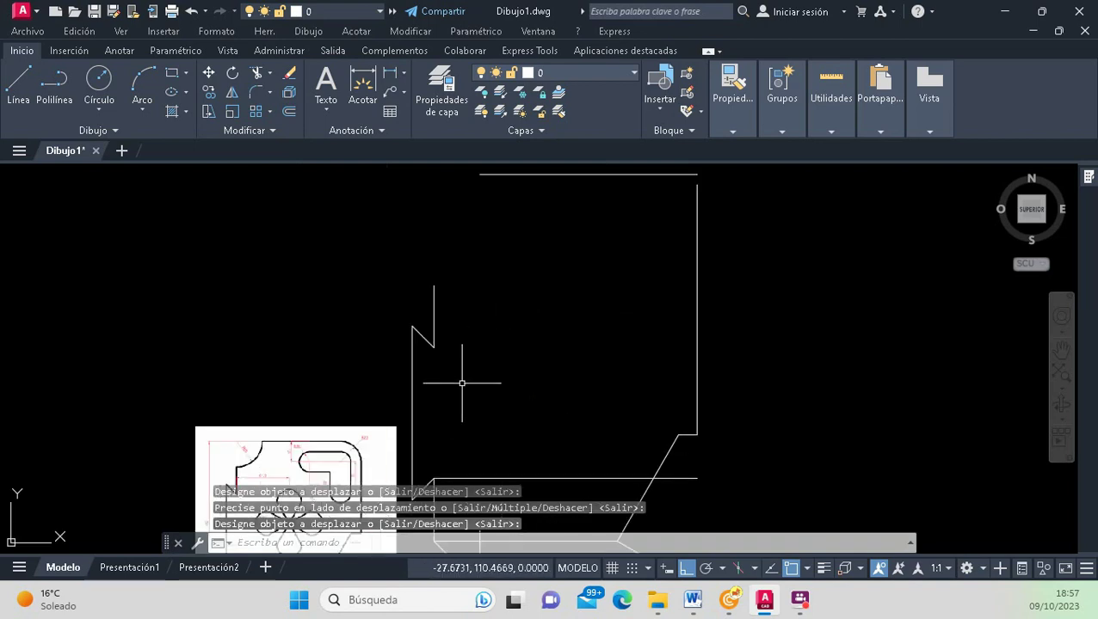
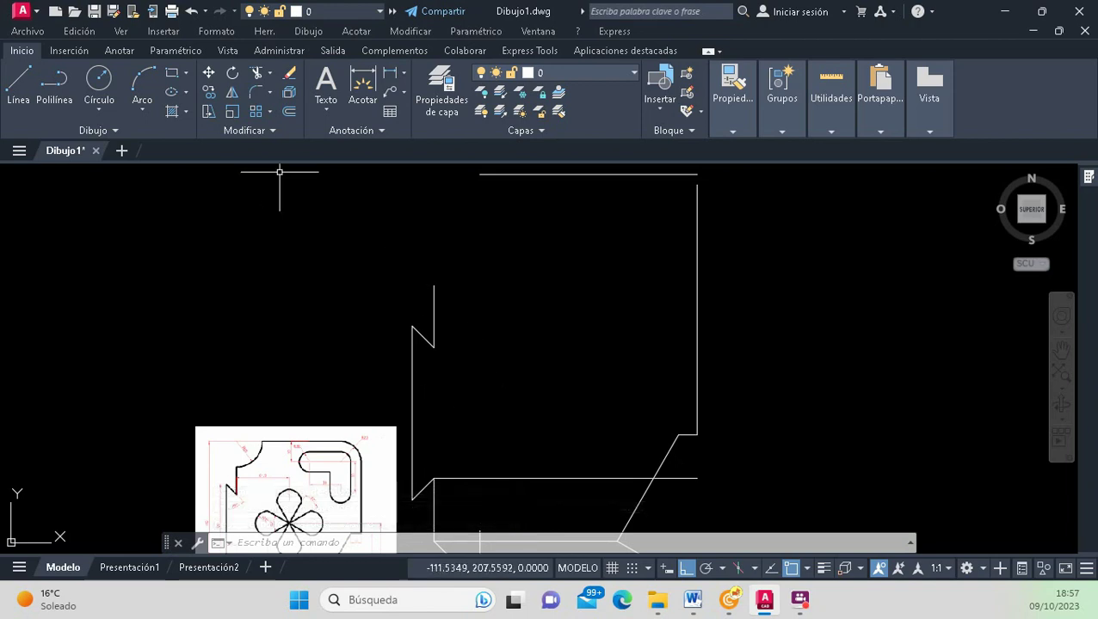
Join the top edge to the left and right vertical edges with zero-radius fillets.
{"action": "left_click", "coordinate": [255, 92]}
{"action": "left_click", "coordinate": [433, 312]}
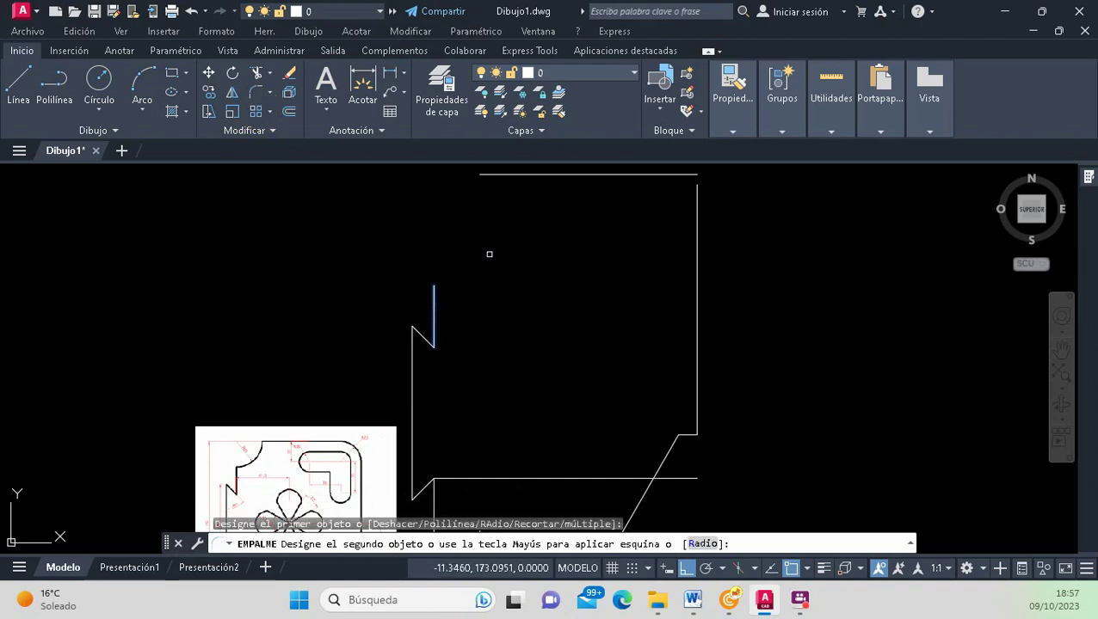
{"action": "left_click", "coordinate": [520, 177]}
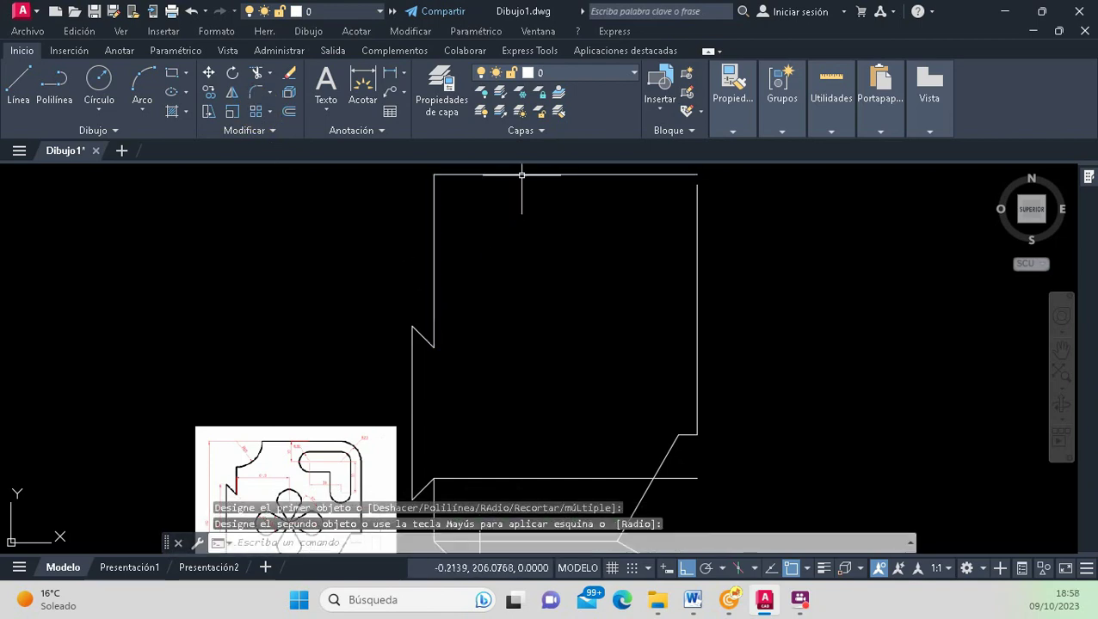
{"action": "key", "text": "Return"}
{"action": "left_click", "coordinate": [700, 269]}
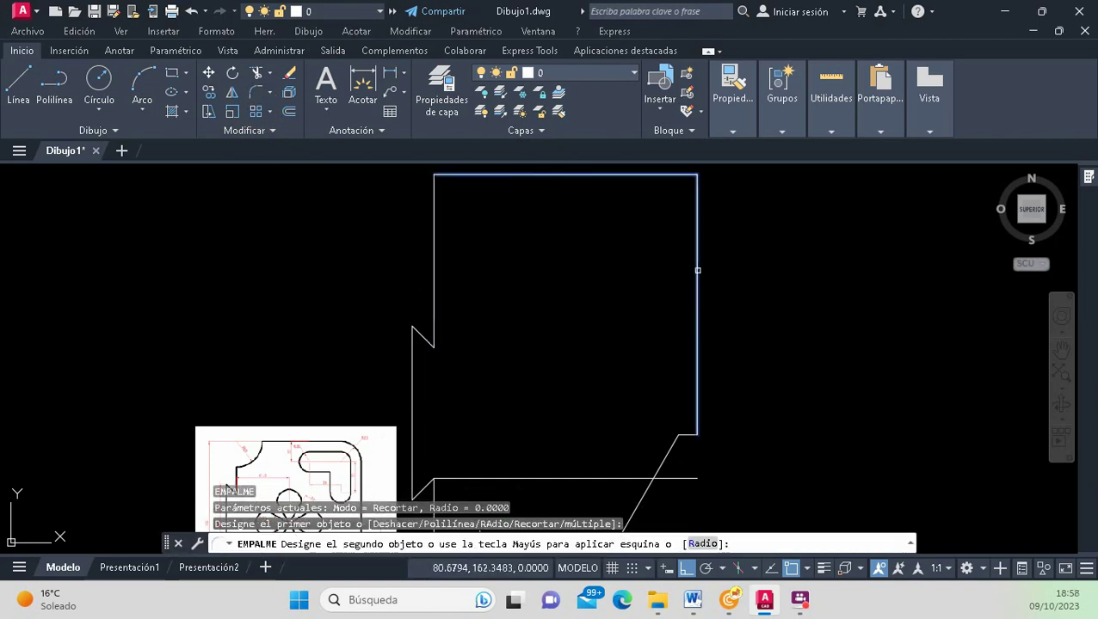
{"action": "left_click", "coordinate": [698, 270]}
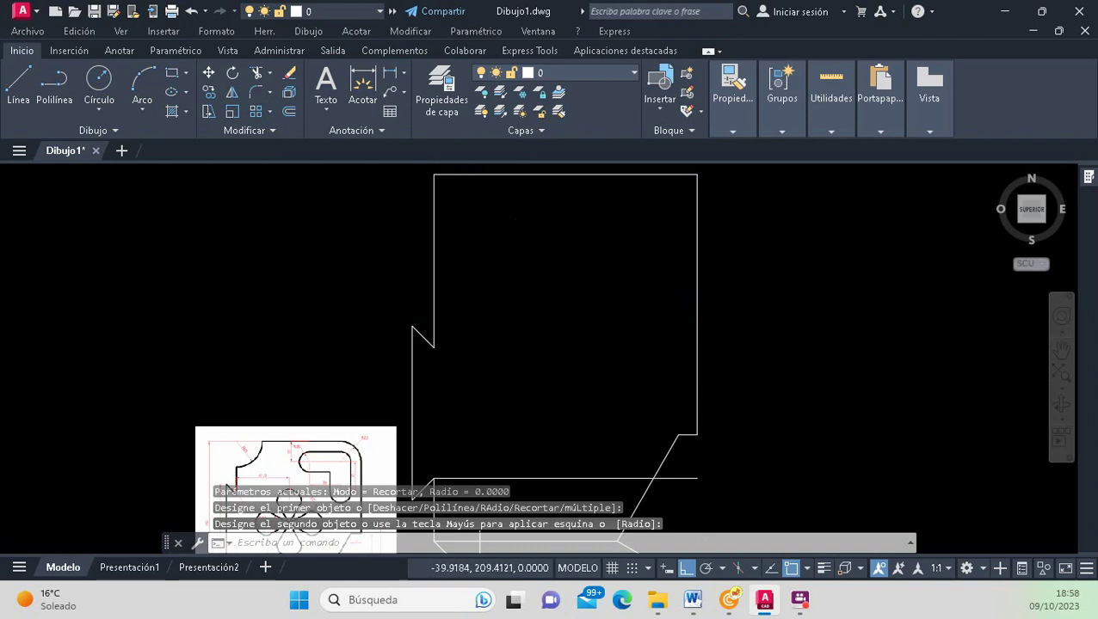
Select the outline polyline and shift the view toward the reference image.
{"action": "scroll", "coordinate": [445, 165], "scroll_direction": "up", "scroll_amount": 5}
{"action": "left_click", "coordinate": [393, 184]}
{"action": "double_click", "coordinate": [434, 212]}
{"action": "left_click", "coordinate": [393, 179]}
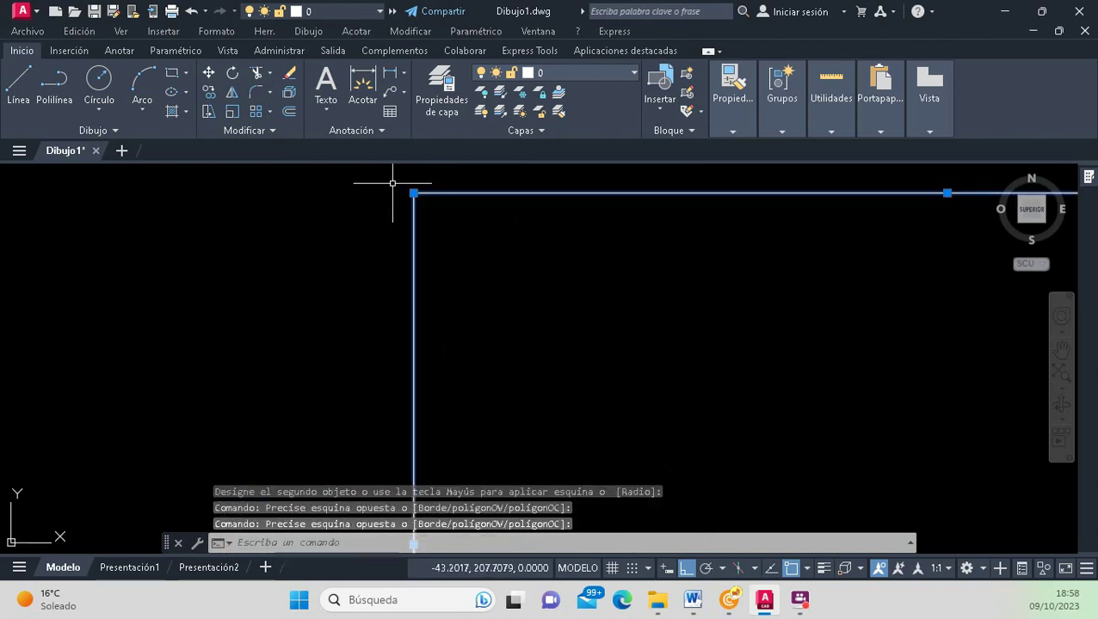
{"action": "scroll", "coordinate": [417, 215], "scroll_direction": "down", "scroll_amount": 3}
{"action": "middle_click_drag", "start_coordinate": [296, 398], "coordinate": [350, 306]}
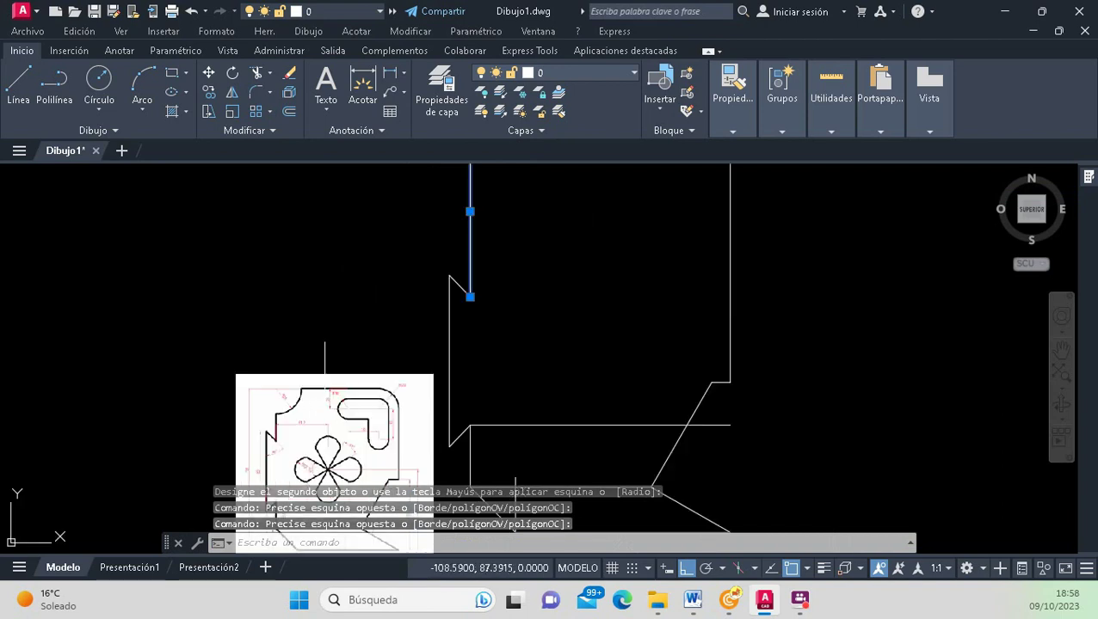
{"action": "scroll", "coordinate": [279, 398], "scroll_direction": "up", "scroll_amount": 6}
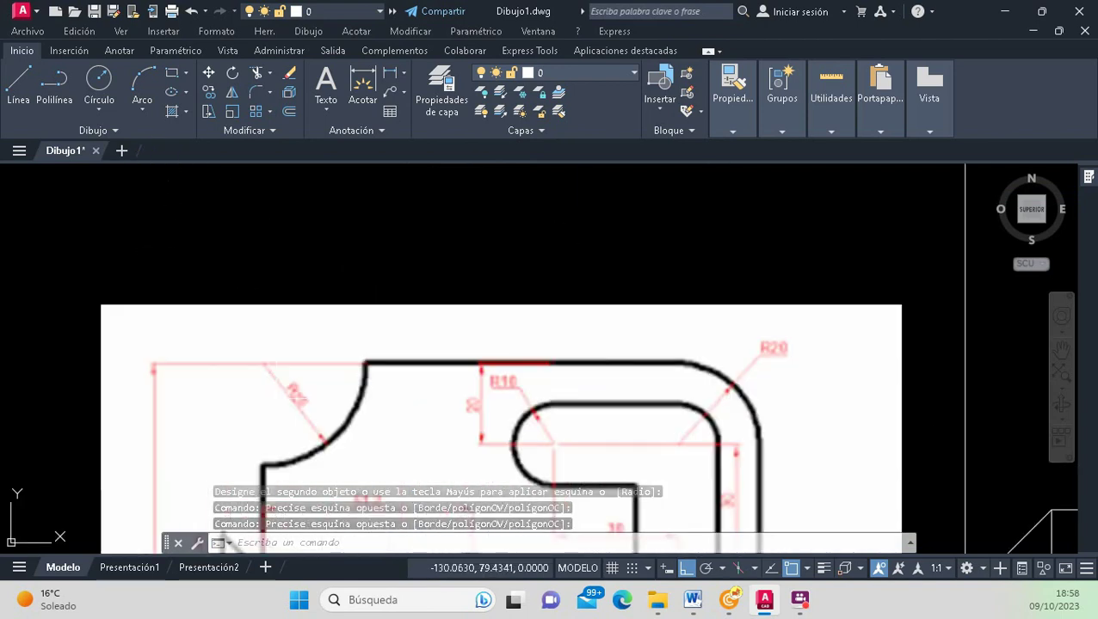
{"action": "scroll", "coordinate": [304, 405], "scroll_direction": "up", "scroll_amount": 2}
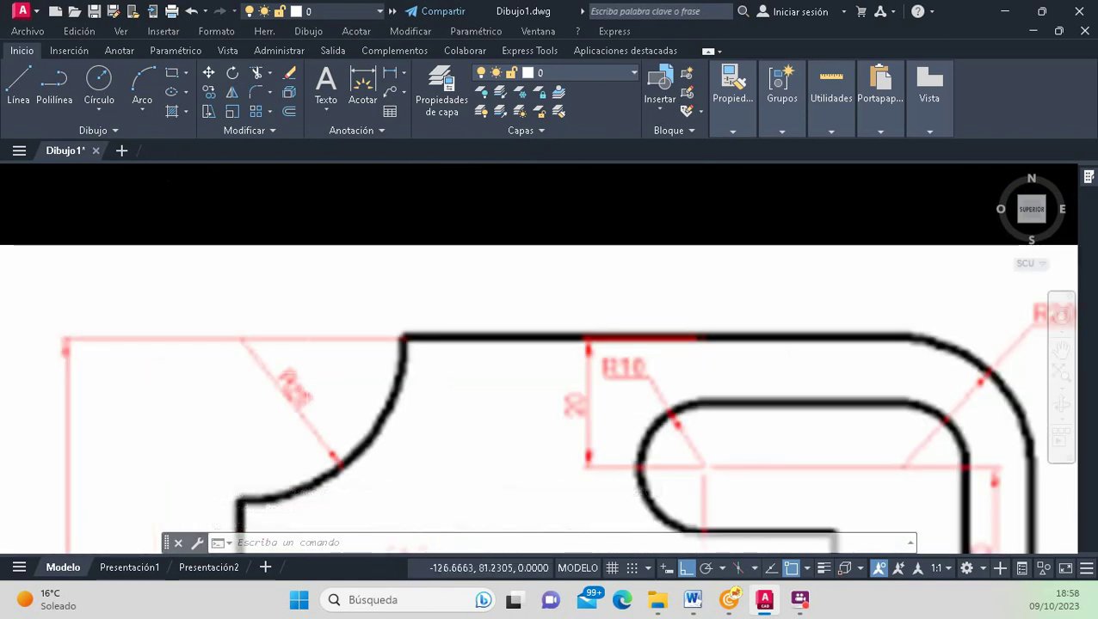
{"action": "scroll", "coordinate": [299, 397], "scroll_direction": "up", "scroll_amount": 6}
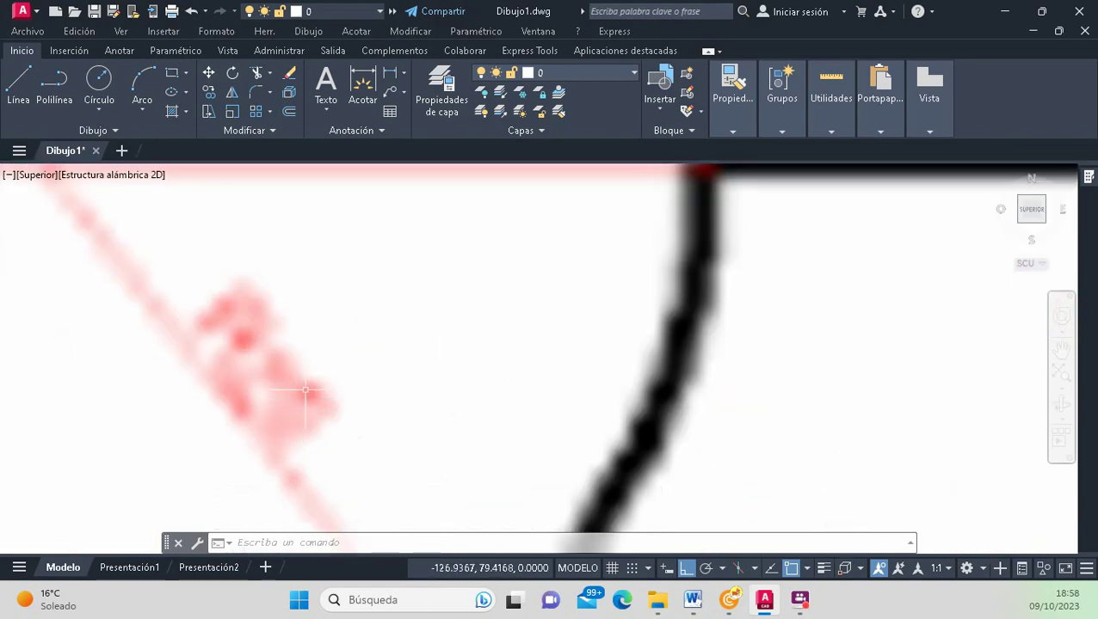
{"action": "scroll", "coordinate": [317, 392], "scroll_direction": "down", "scroll_amount": 3}
{"action": "scroll", "coordinate": [316, 392], "scroll_direction": "down", "scroll_amount": 5}
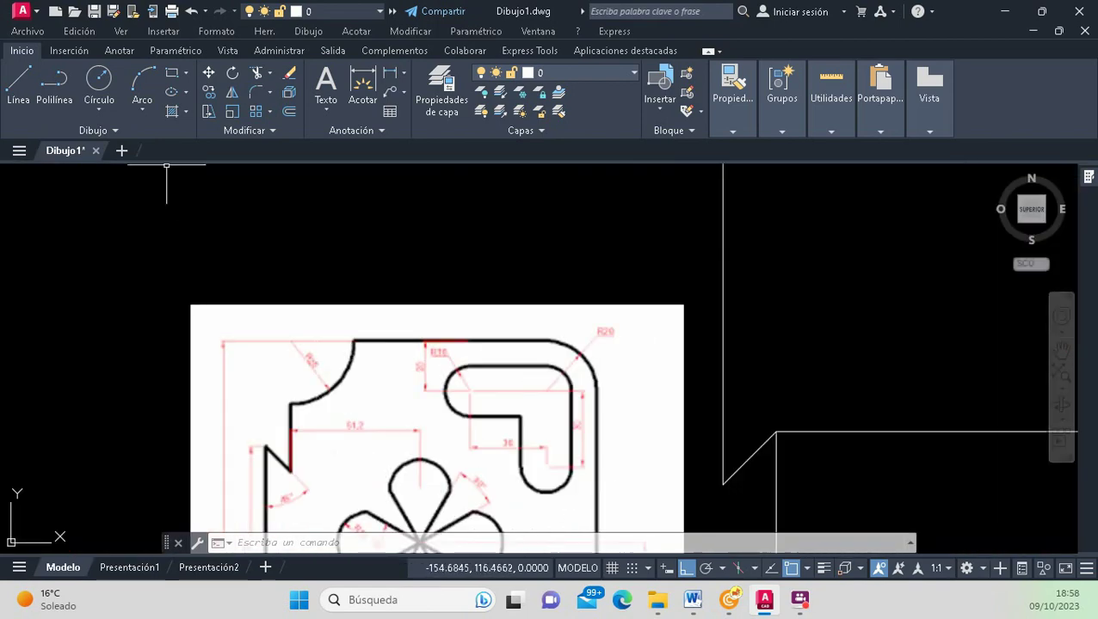
Draw a Centre, Radius circle of radius 20 snapped to the outline's top-left corner.
{"action": "left_click", "coordinate": [98, 110]}
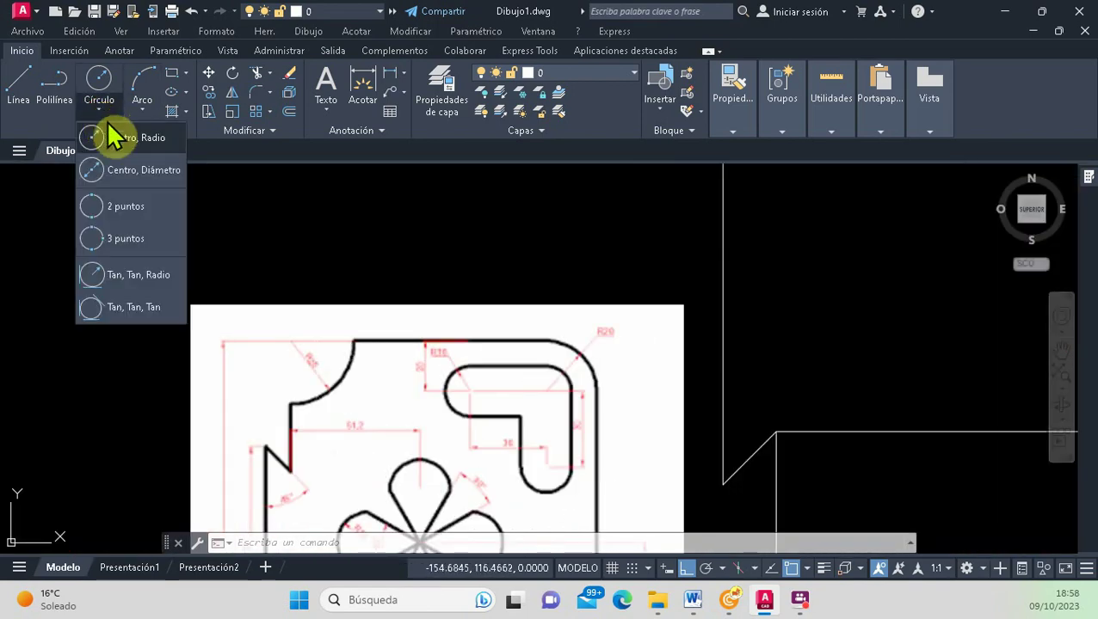
{"action": "left_click", "coordinate": [125, 140]}
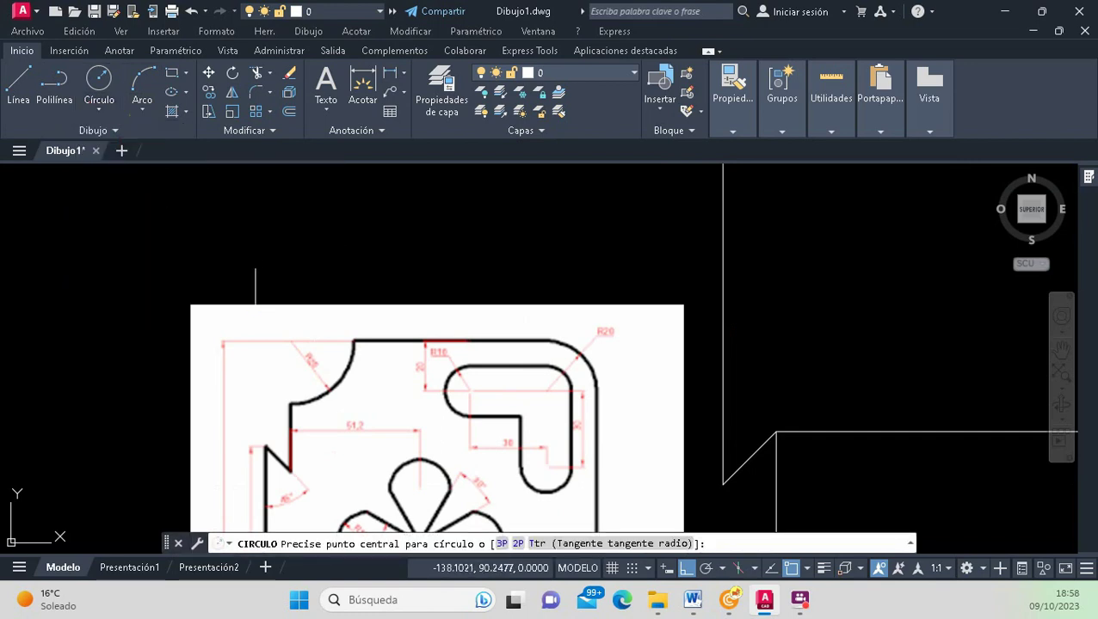
{"action": "scroll", "coordinate": [319, 294], "scroll_direction": "down", "scroll_amount": 3}
{"action": "scroll", "coordinate": [407, 257], "scroll_direction": "down", "scroll_amount": 2}
{"action": "scroll", "coordinate": [405, 234], "scroll_direction": "down", "scroll_amount": 3}
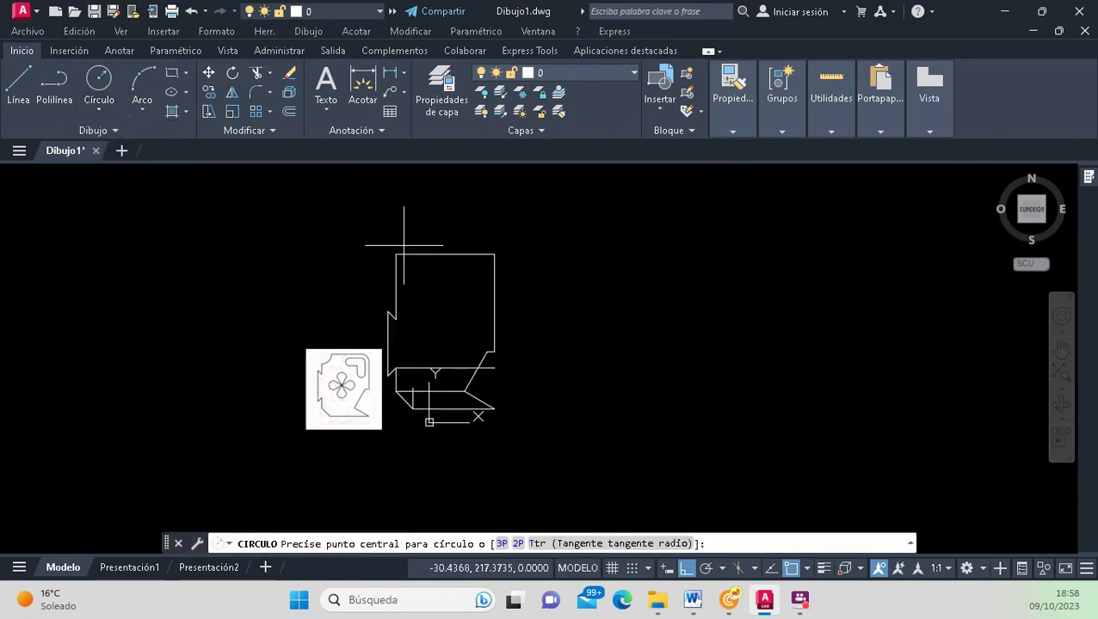
{"action": "scroll", "coordinate": [399, 249], "scroll_direction": "up", "scroll_amount": 6}
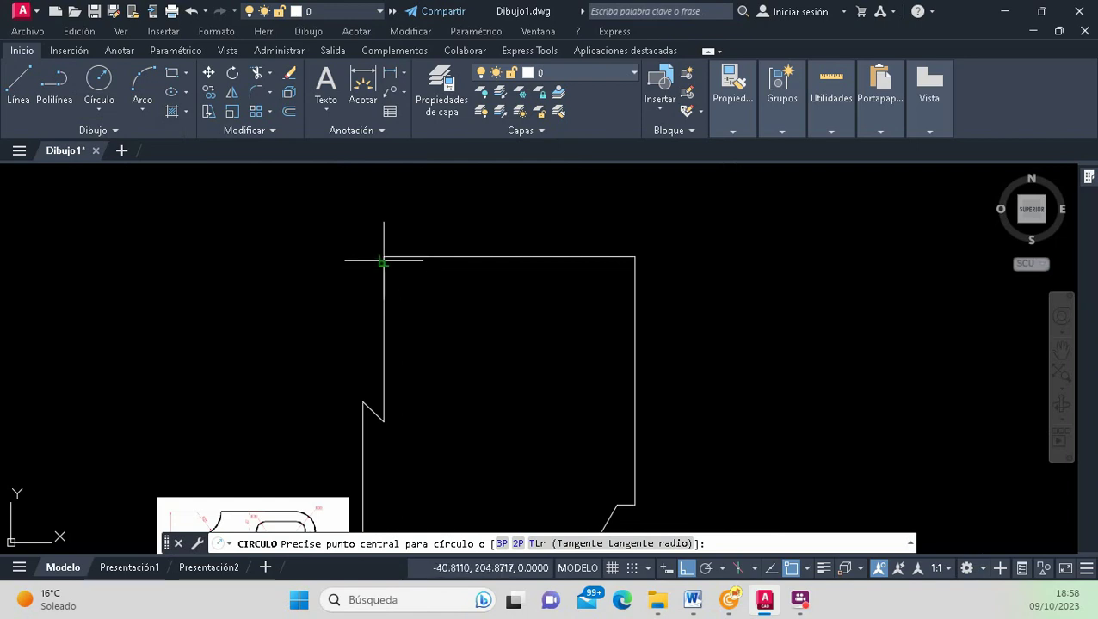
{"action": "scroll", "coordinate": [383, 261], "scroll_direction": "up", "scroll_amount": 5}
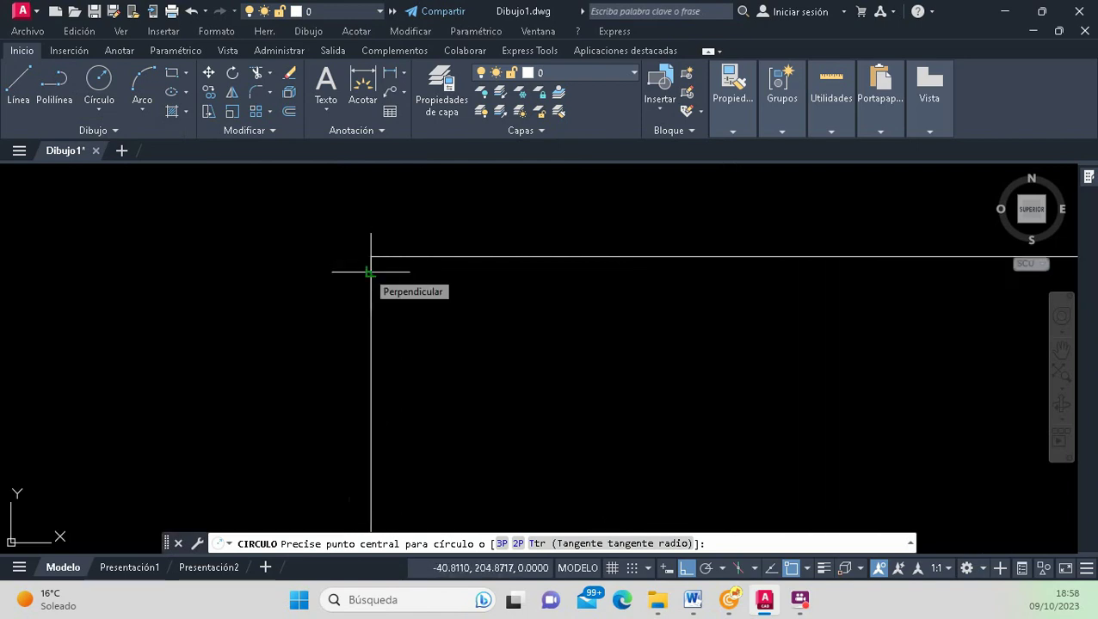
{"action": "left_click", "coordinate": [371, 257]}
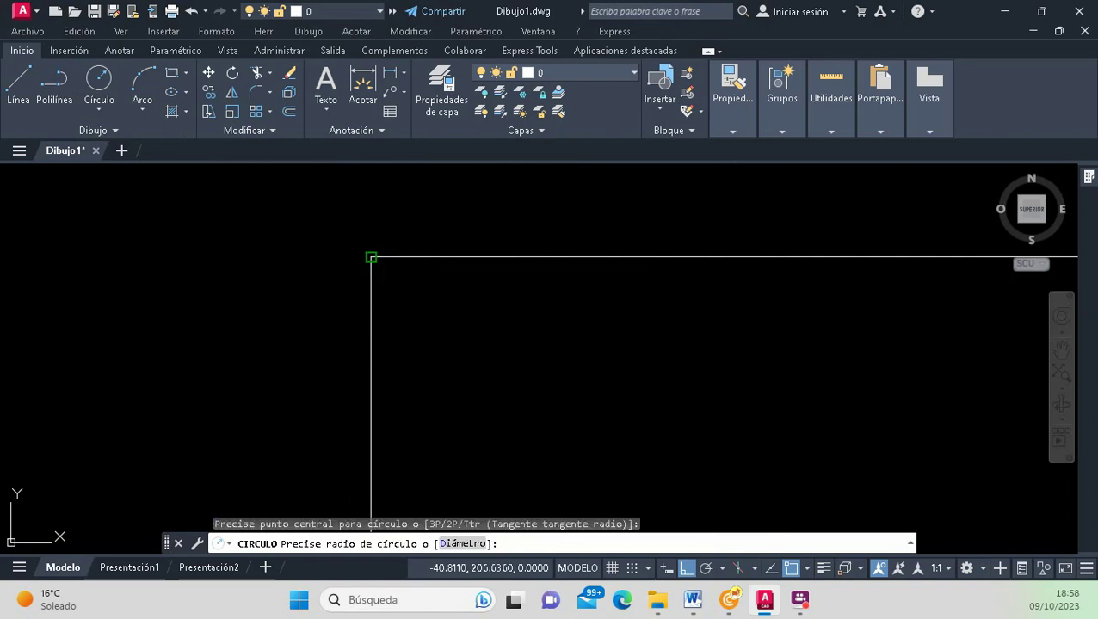
{"action": "scroll", "coordinate": [371, 257], "scroll_direction": "down", "scroll_amount": 2}
{"action": "scroll", "coordinate": [371, 258], "scroll_direction": "down", "scroll_amount": 2}
{"action": "type", "text": "20"}
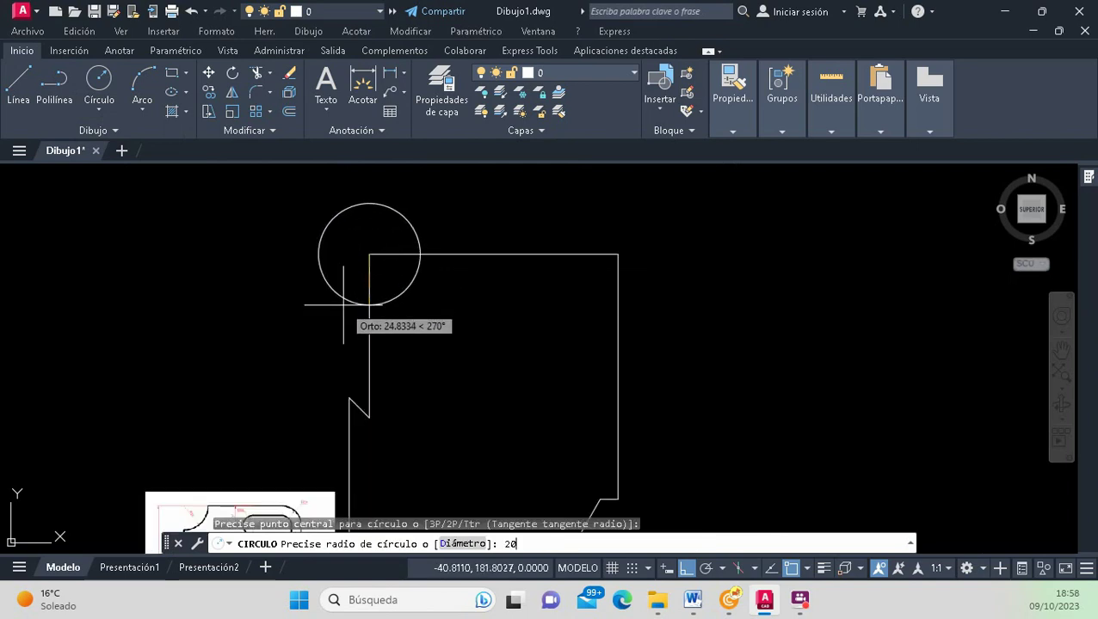
{"action": "key", "text": "Return"}
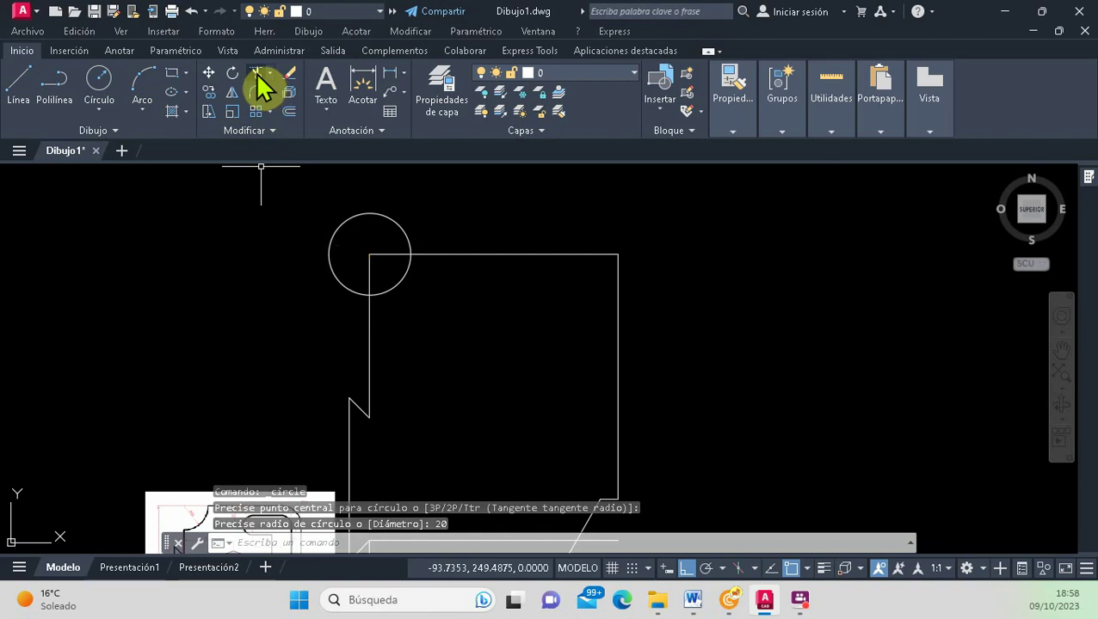
Trim away the circle's outer portion around the top-left corner.
{"action": "left_click", "coordinate": [257, 74]}
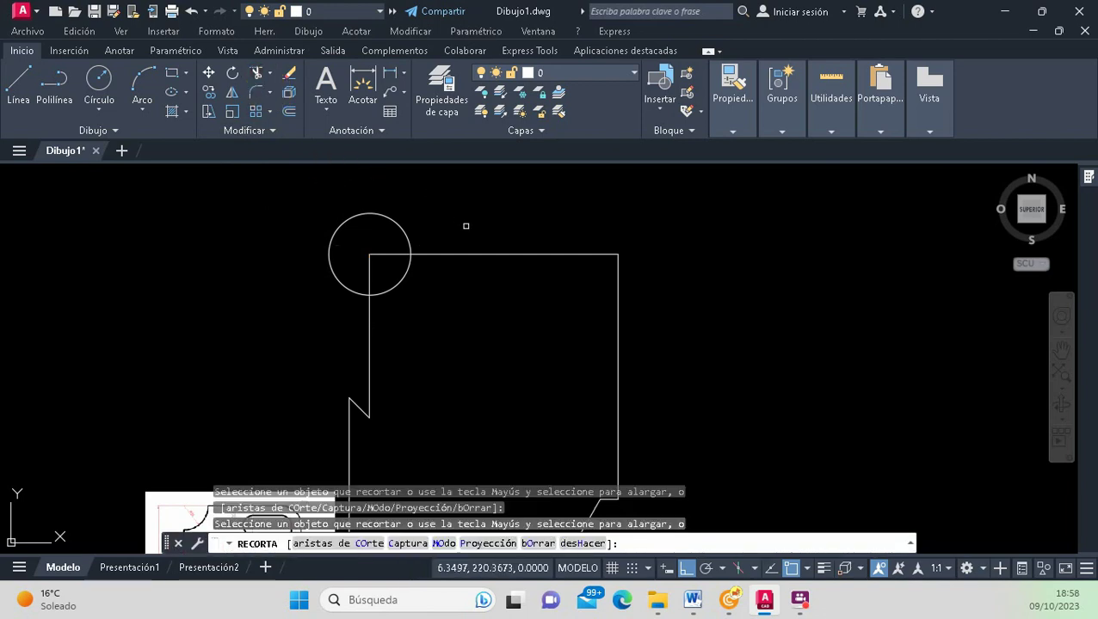
{"action": "left_click", "coordinate": [401, 226]}
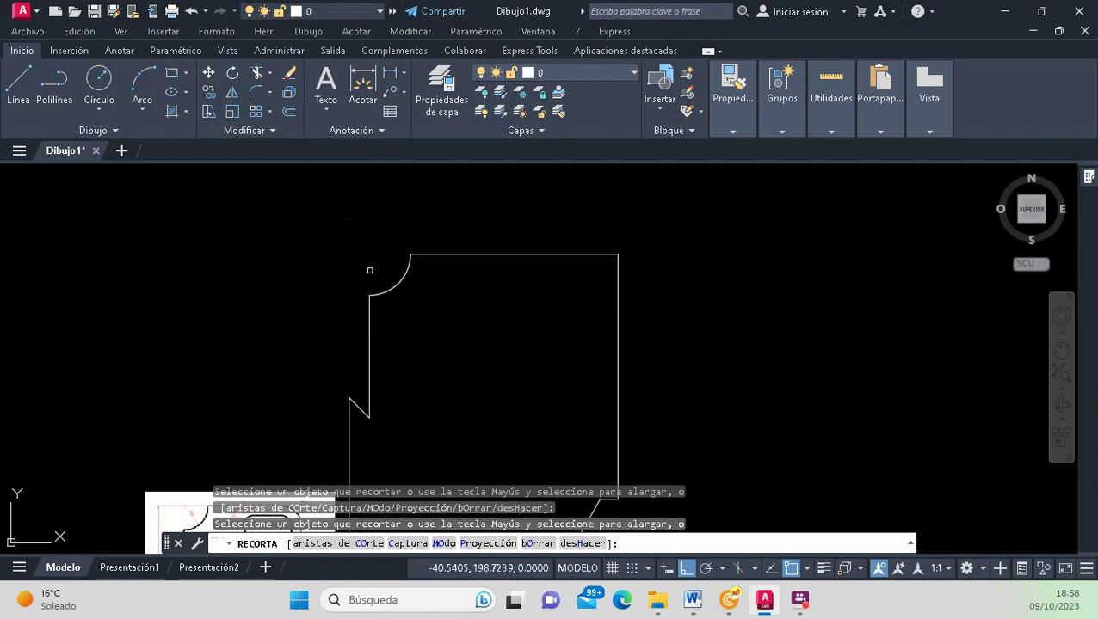
{"action": "scroll", "coordinate": [370, 271], "scroll_direction": "down", "scroll_amount": 3}
{"action": "scroll", "coordinate": [303, 422], "scroll_direction": "up", "scroll_amount": 3}
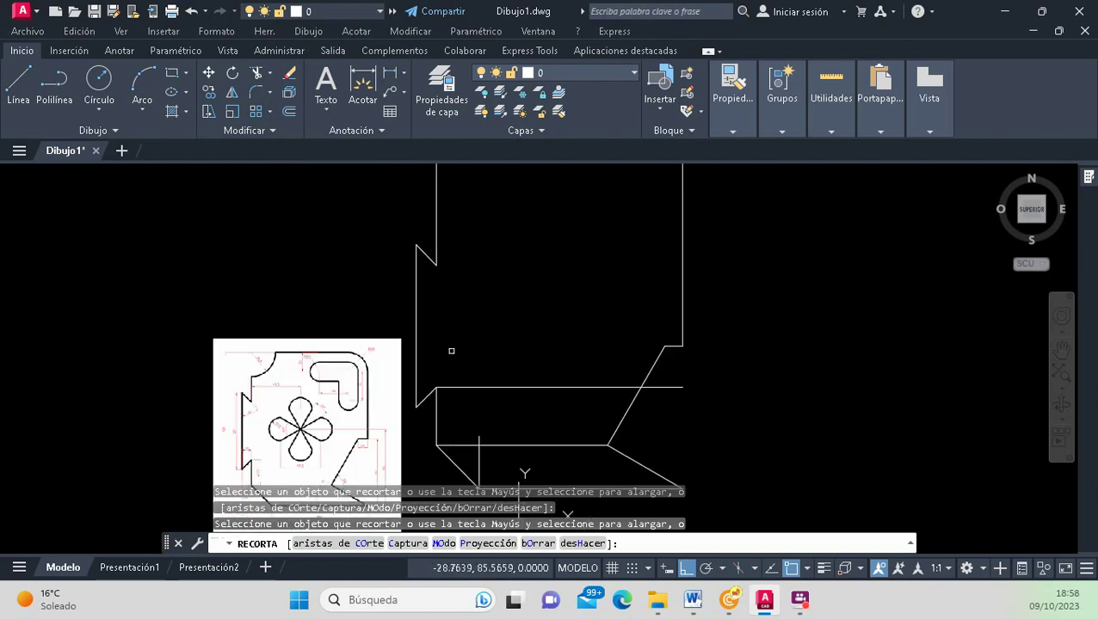
{"action": "key", "text": "Return"}
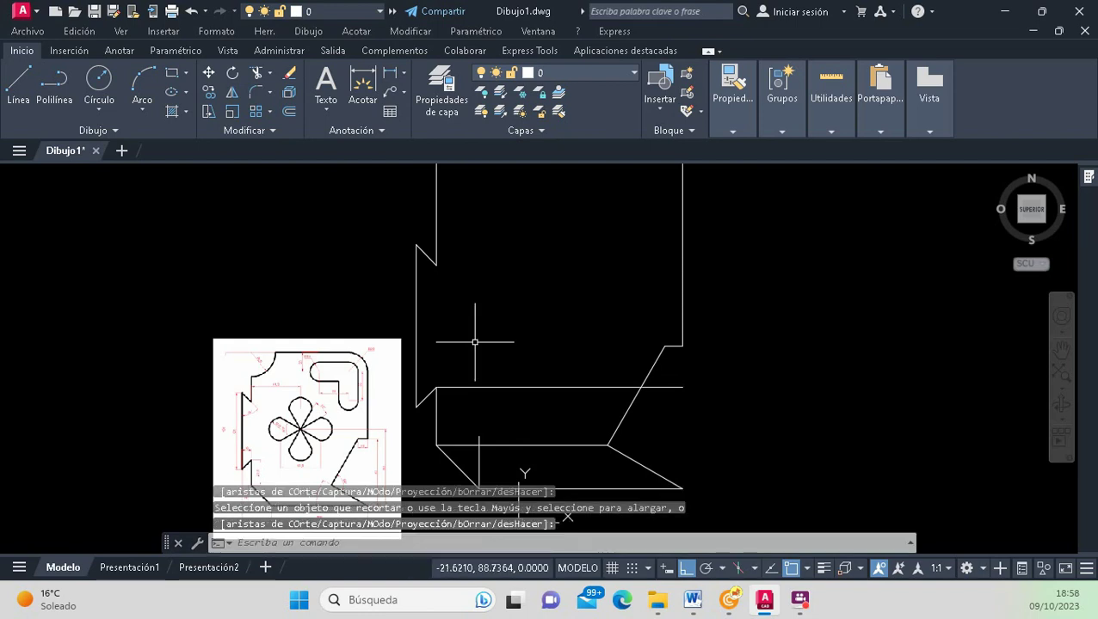
Remove the leftover corner segments inside the arc so only the concave arc remains.
{"action": "scroll", "coordinate": [474, 341], "scroll_direction": "up", "scroll_amount": 2}
{"action": "scroll", "coordinate": [474, 341], "scroll_direction": "up", "scroll_amount": 2}
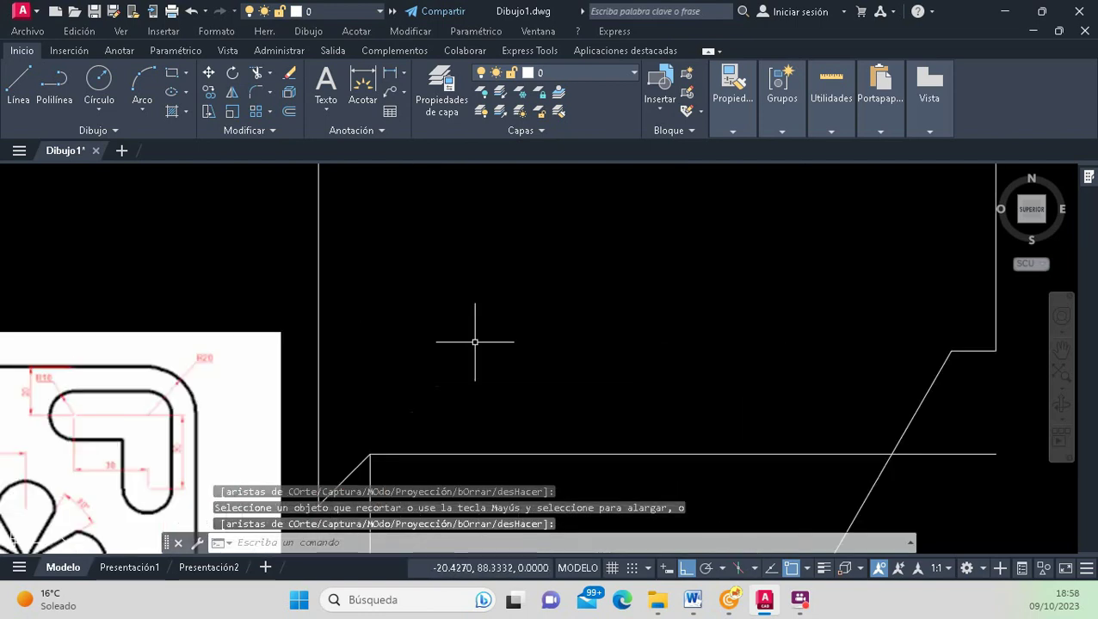
{"action": "scroll", "coordinate": [474, 341], "scroll_direction": "down", "scroll_amount": 2}
{"action": "scroll", "coordinate": [474, 342], "scroll_direction": "down", "scroll_amount": 1}
{"action": "scroll", "coordinate": [503, 293], "scroll_direction": "down", "scroll_amount": 2}
{"action": "scroll", "coordinate": [448, 379], "scroll_direction": "up", "scroll_amount": 2}
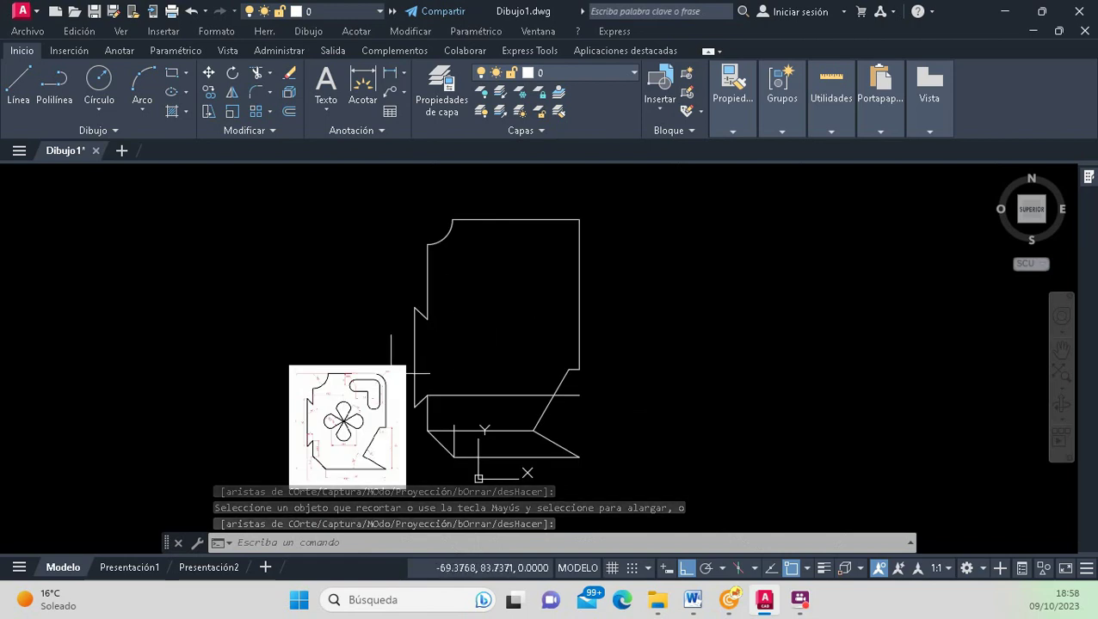
{"action": "scroll", "coordinate": [384, 381], "scroll_direction": "up", "scroll_amount": 1}
{"action": "scroll", "coordinate": [384, 359], "scroll_direction": "up", "scroll_amount": 3}
{"action": "scroll", "coordinate": [384, 360], "scroll_direction": "up", "scroll_amount": 3}
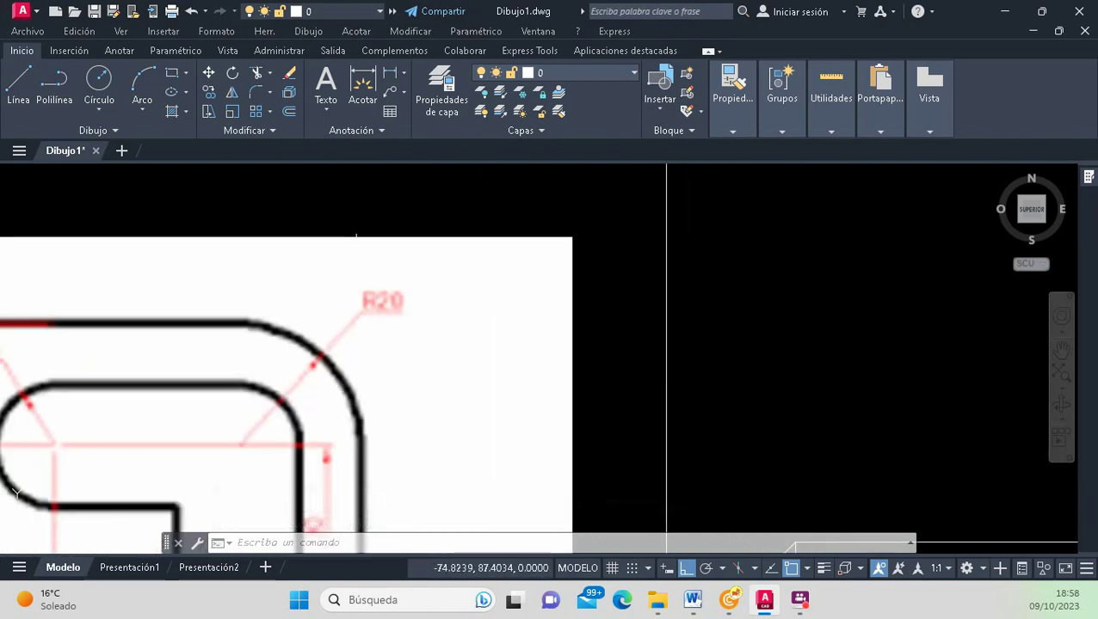
{"action": "left_click", "coordinate": [342, 277]}
{"action": "scroll", "coordinate": [435, 318], "scroll_direction": "down", "scroll_amount": 1}
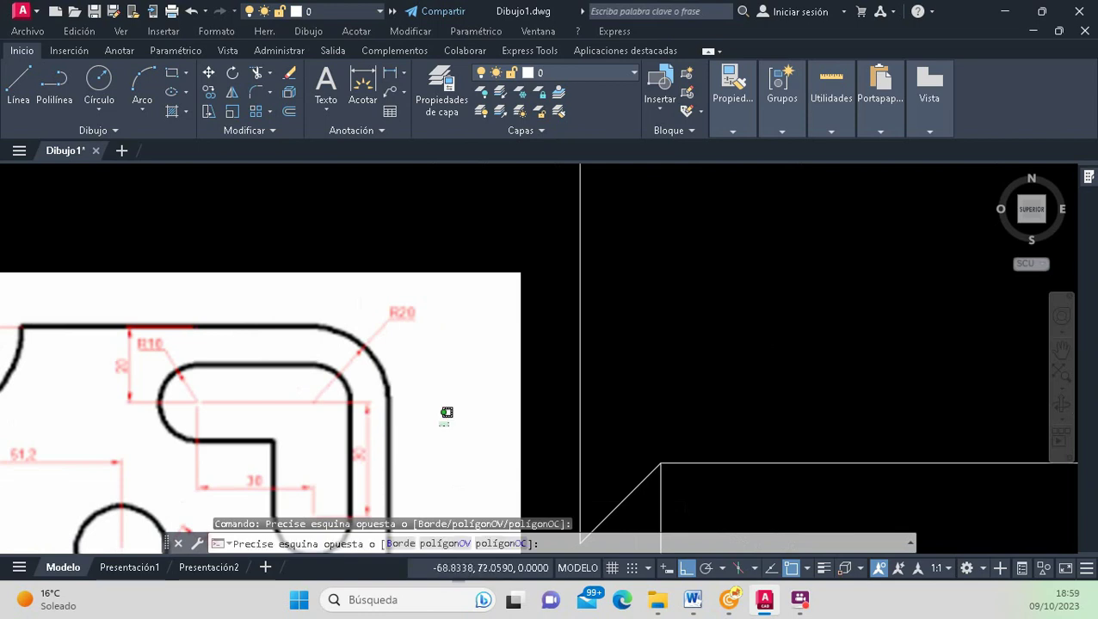
{"action": "left_click", "coordinate": [384, 397]}
{"action": "left_click", "coordinate": [289, 305]}
{"action": "left_click", "coordinate": [256, 342]}
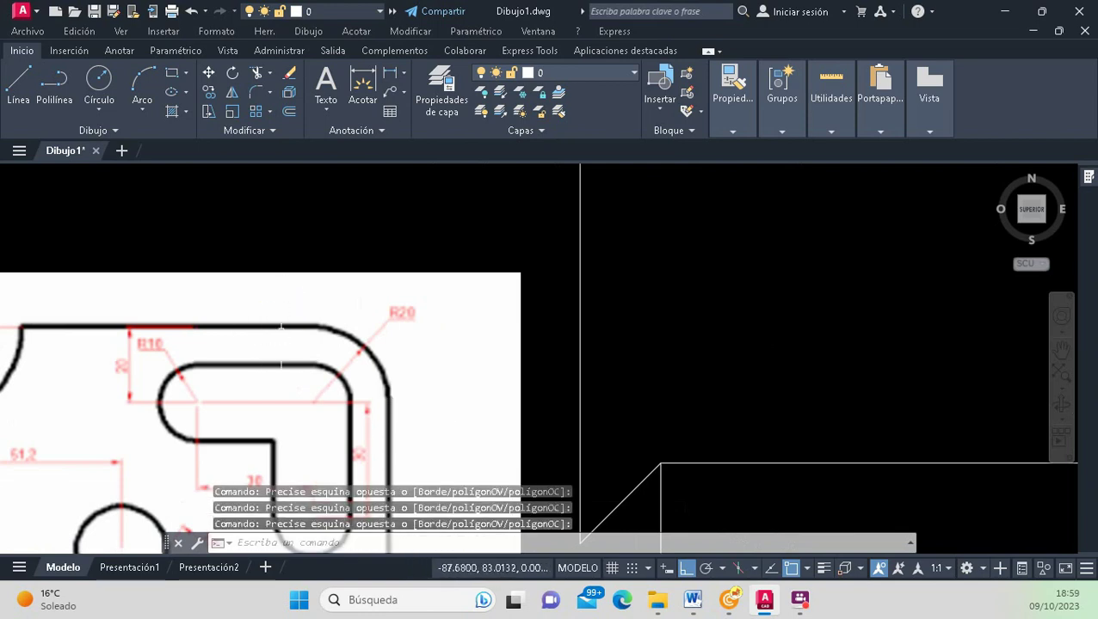
{"action": "scroll", "coordinate": [392, 380], "scroll_direction": "down", "scroll_amount": 3}
{"action": "scroll", "coordinate": [396, 238], "scroll_direction": "up", "scroll_amount": 2}
{"action": "scroll", "coordinate": [402, 228], "scroll_direction": "up", "scroll_amount": 2}
{"action": "scroll", "coordinate": [347, 244], "scroll_direction": "up", "scroll_amount": 2}
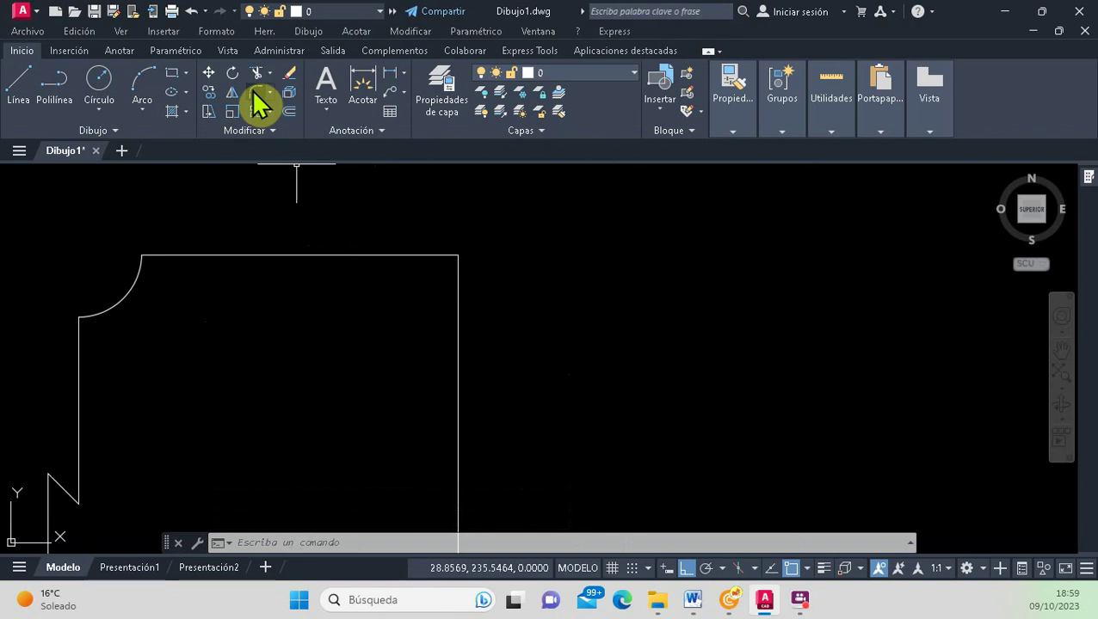
Fillet the right vertical edge and top edge with radius 20.
{"action": "left_click", "coordinate": [257, 95]}
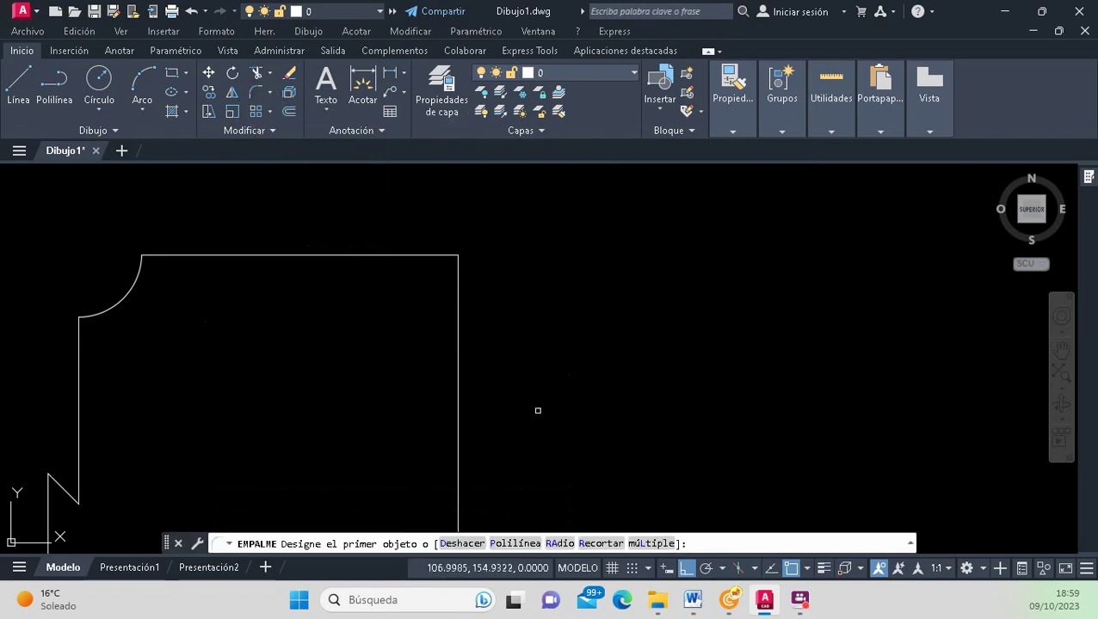
{"action": "left_click", "coordinate": [559, 544]}
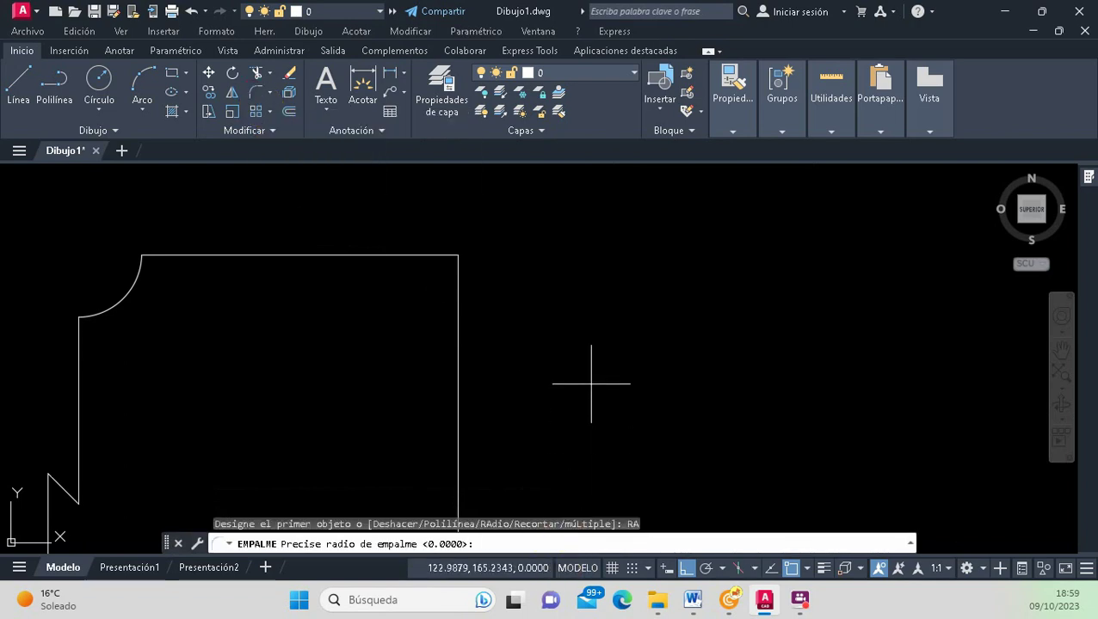
{"action": "type", "text": "20"}
{"action": "key", "text": "Return"}
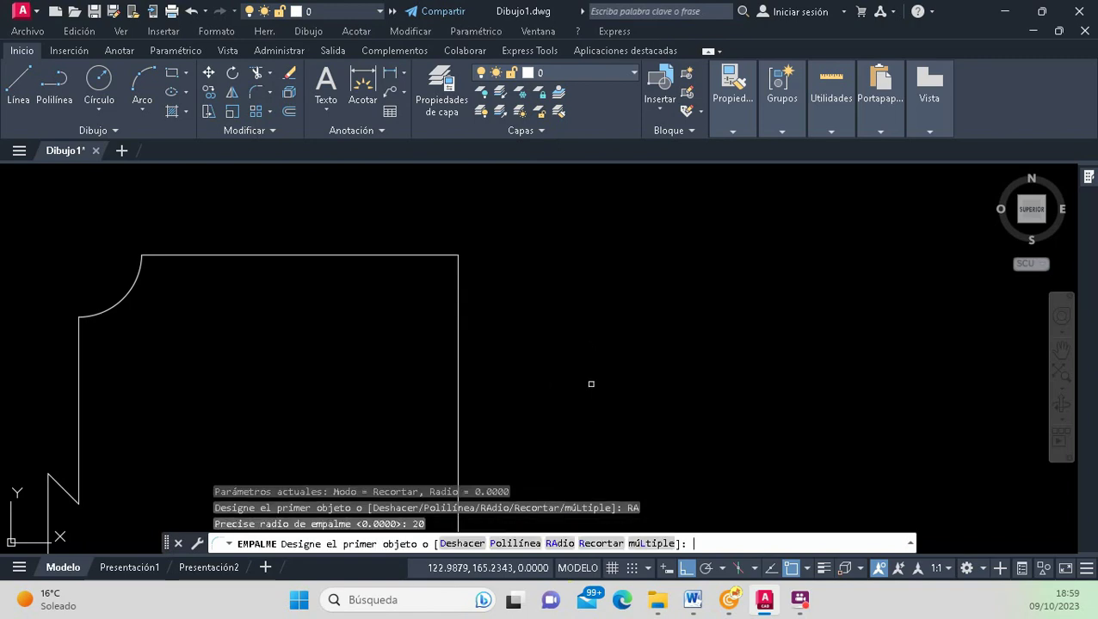
{"action": "left_click", "coordinate": [460, 394]}
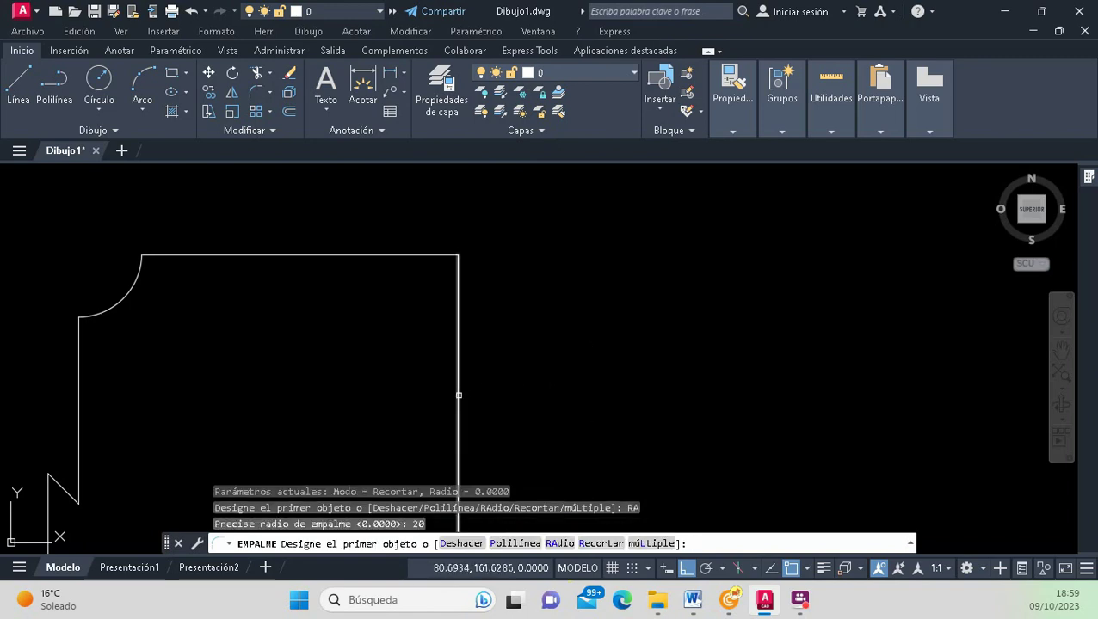
{"action": "left_click", "coordinate": [355, 261]}
Zoom around the outline to inspect both finished top corners.
{"action": "scroll", "coordinate": [361, 253], "scroll_direction": "down", "scroll_amount": 3}
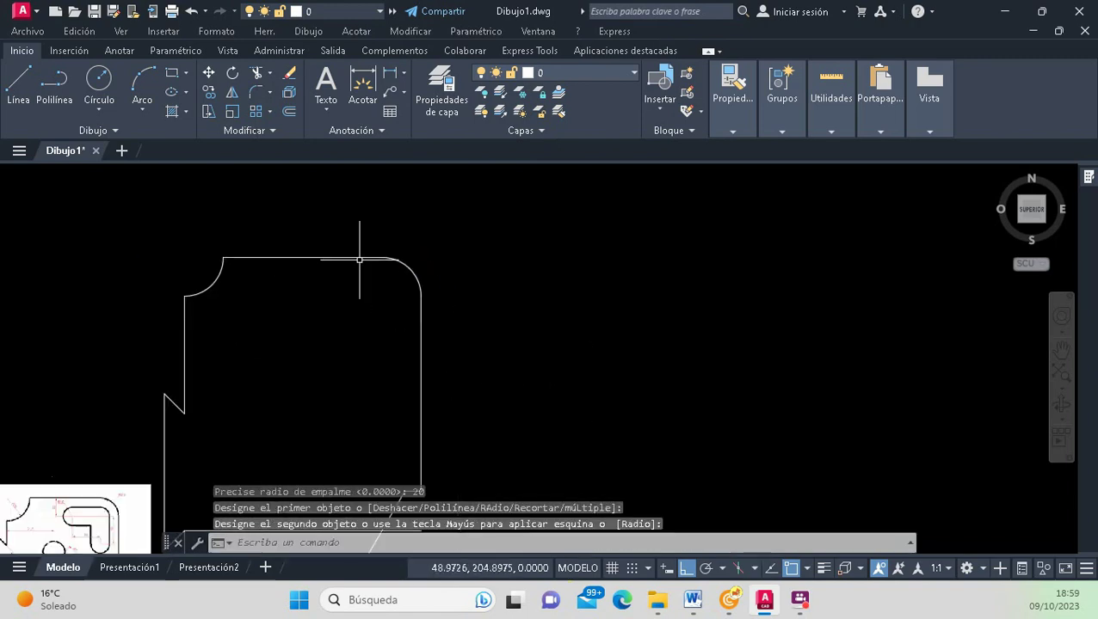
{"action": "scroll", "coordinate": [228, 287], "scroll_direction": "down", "scroll_amount": 2}
{"action": "scroll", "coordinate": [370, 258], "scroll_direction": "up", "scroll_amount": 3}
{"action": "scroll", "coordinate": [363, 249], "scroll_direction": "down", "scroll_amount": 3}
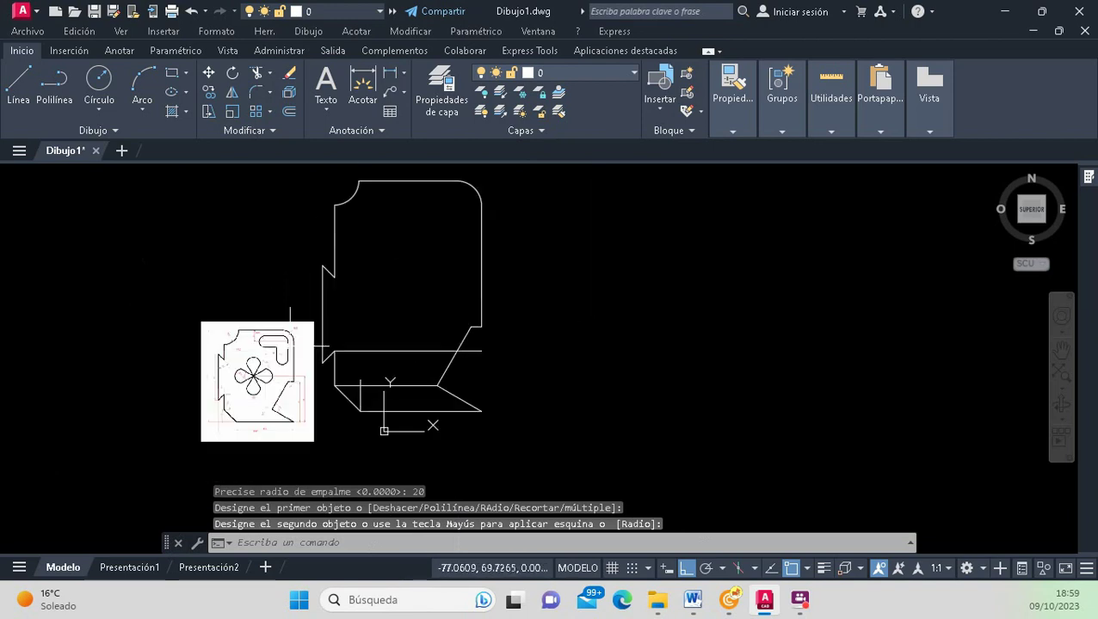
{"action": "scroll", "coordinate": [360, 209], "scroll_direction": "up", "scroll_amount": 2}
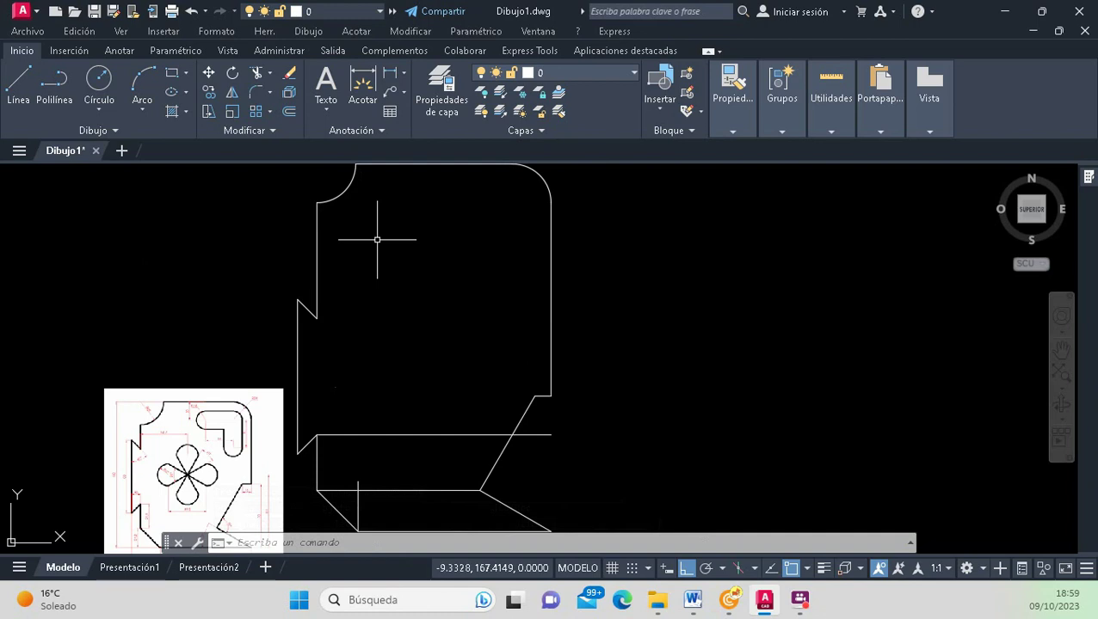
{"action": "scroll", "coordinate": [219, 452], "scroll_direction": "up", "scroll_amount": 3}
{"action": "scroll", "coordinate": [219, 452], "scroll_direction": "up", "scroll_amount": 1}
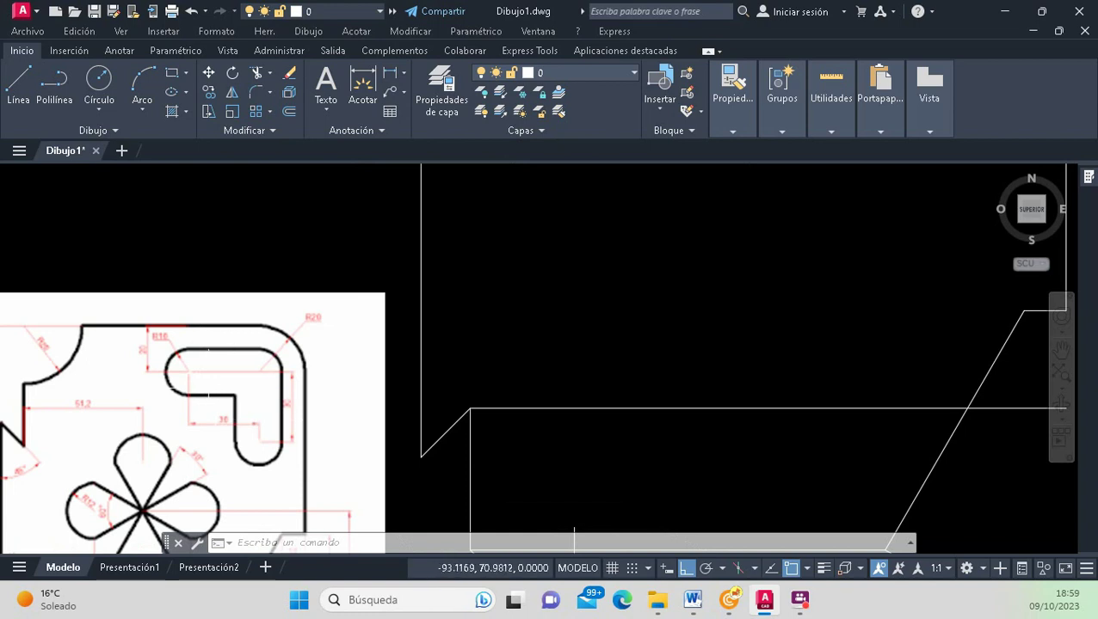
{"action": "scroll", "coordinate": [270, 401], "scroll_direction": "down", "scroll_amount": 4}
{"action": "scroll", "coordinate": [269, 401], "scroll_direction": "up", "scroll_amount": 2}
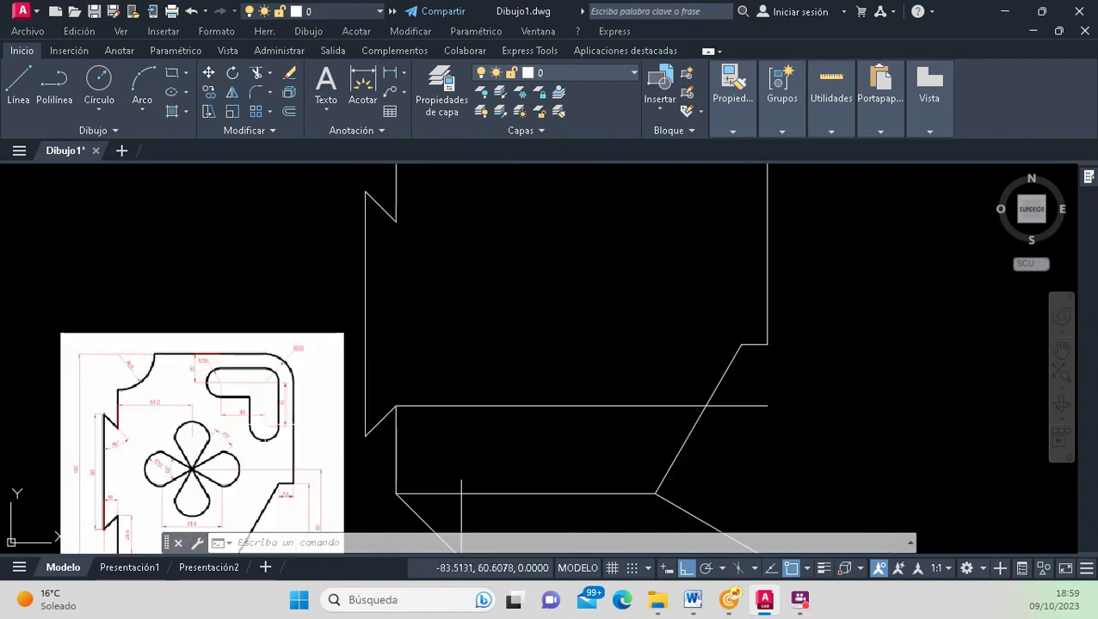
{"action": "scroll", "coordinate": [248, 398], "scroll_direction": "up", "scroll_amount": 4}
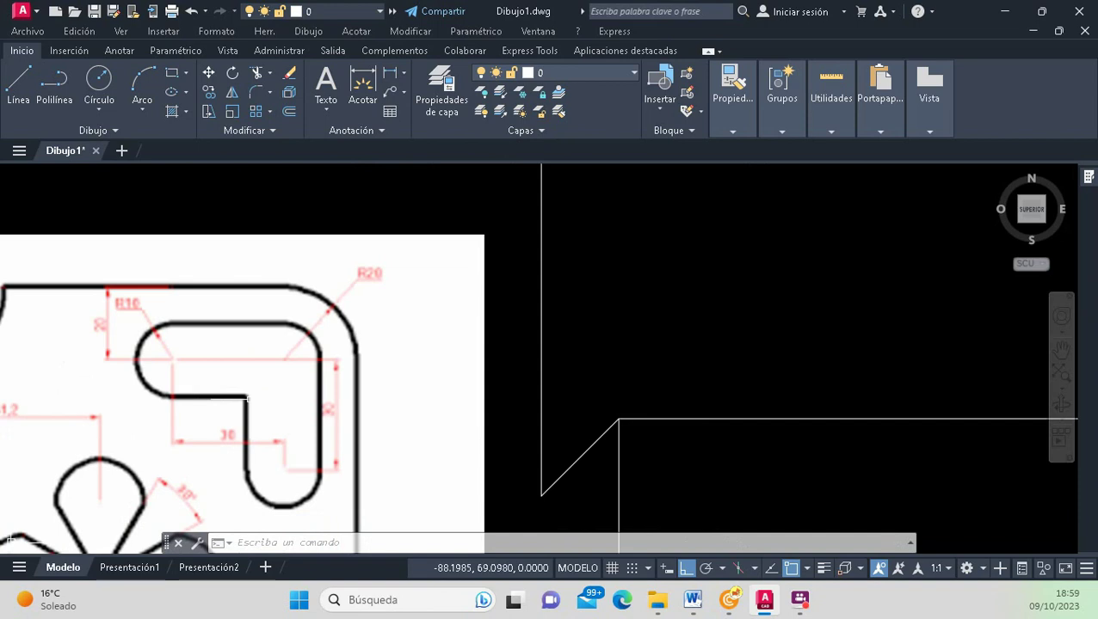
{"action": "scroll", "coordinate": [244, 403], "scroll_direction": "down", "scroll_amount": 2}
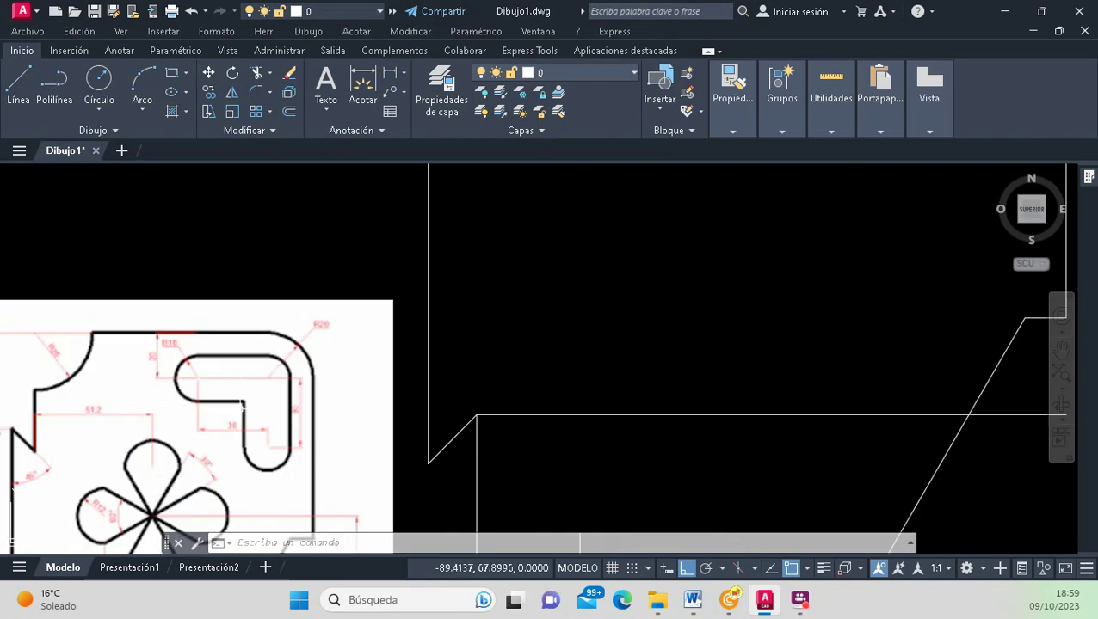
{"action": "scroll", "coordinate": [243, 404], "scroll_direction": "down", "scroll_amount": 3}
{"action": "scroll", "coordinate": [246, 370], "scroll_direction": "up", "scroll_amount": 3}
{"action": "scroll", "coordinate": [282, 340], "scroll_direction": "down", "scroll_amount": 1}
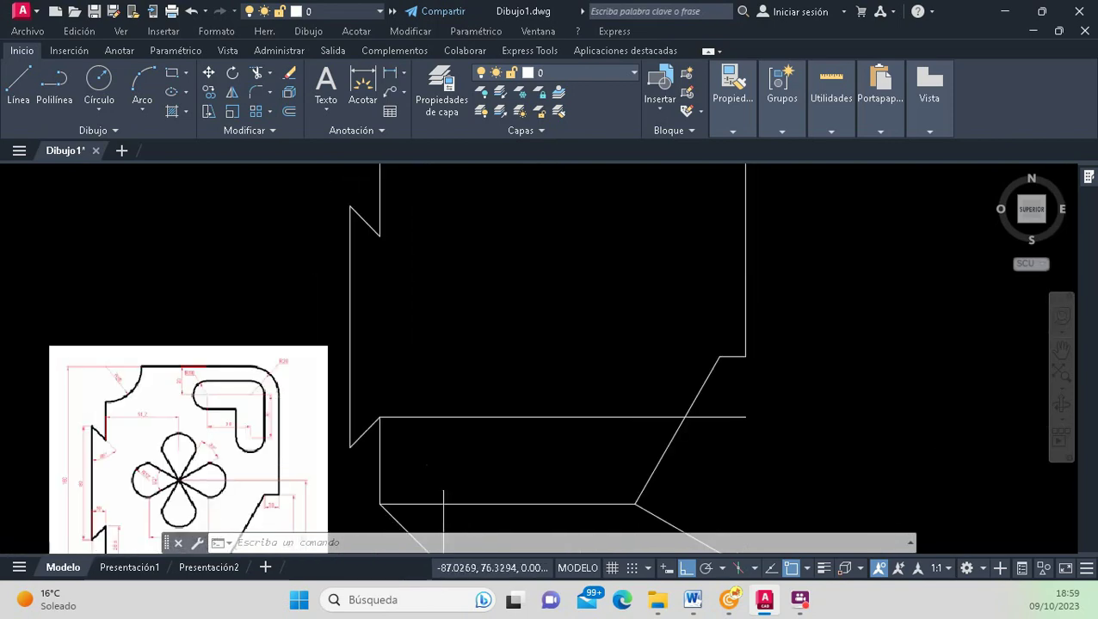
{"action": "scroll", "coordinate": [281, 343], "scroll_direction": "down", "scroll_amount": 1}
{"action": "scroll", "coordinate": [281, 331], "scroll_direction": "down", "scroll_amount": 1}
{"action": "scroll", "coordinate": [283, 328], "scroll_direction": "up", "scroll_amount": 1}
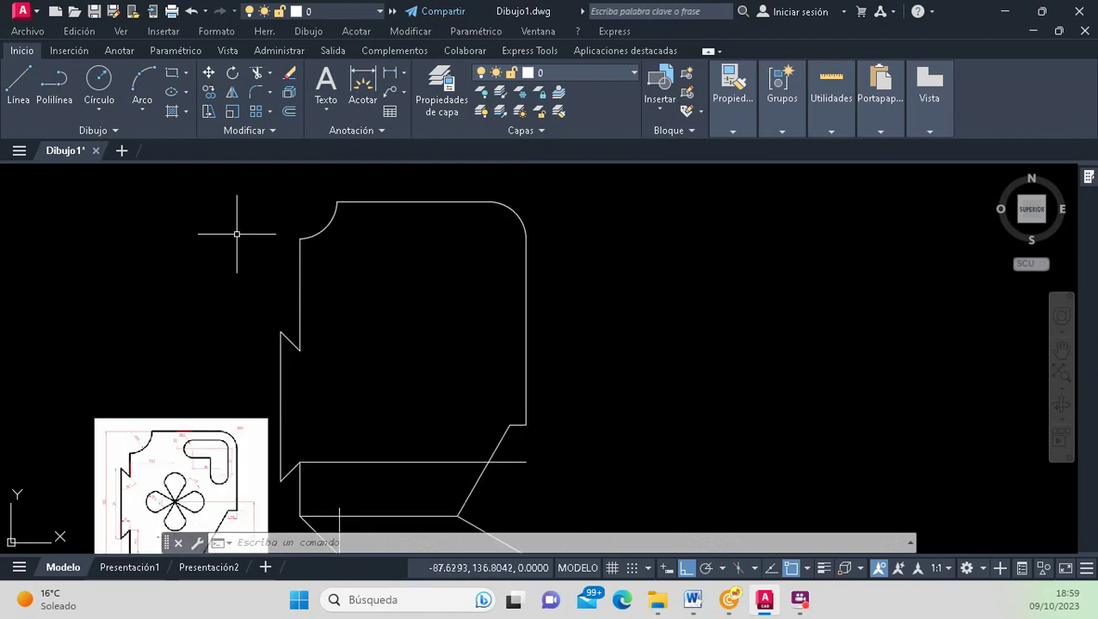
{"action": "scroll", "coordinate": [166, 503], "scroll_direction": "up", "scroll_amount": 4}
{"action": "left_click", "coordinate": [159, 319]}
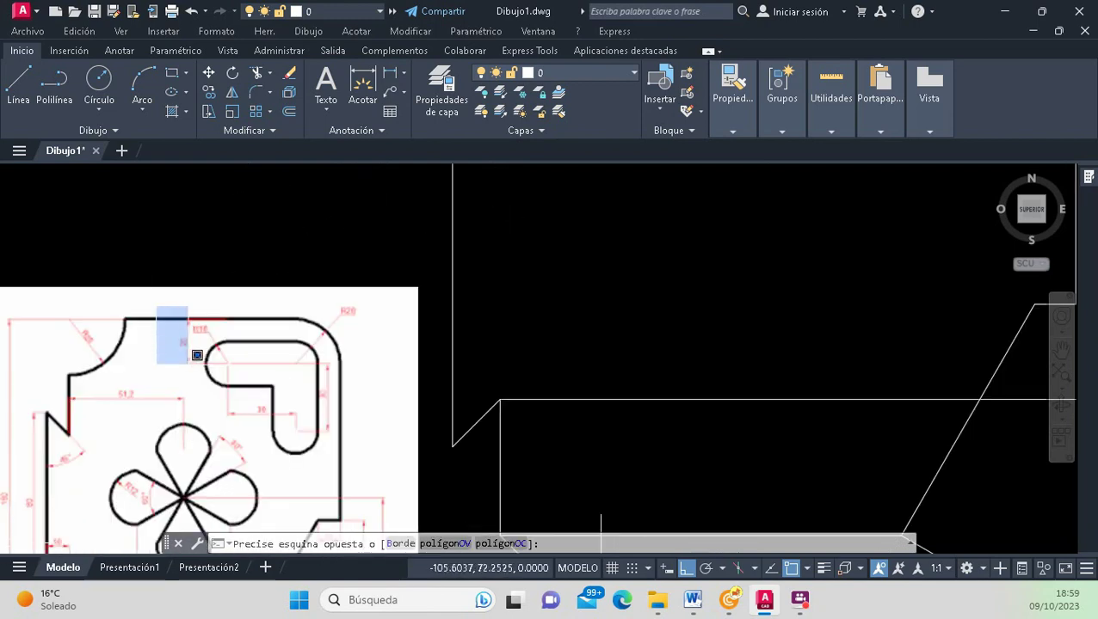
{"action": "scroll", "coordinate": [327, 361], "scroll_direction": "down", "scroll_amount": 4}
{"action": "scroll", "coordinate": [350, 327], "scroll_direction": "down", "scroll_amount": 4}
{"action": "scroll", "coordinate": [350, 327], "scroll_direction": "up", "scroll_amount": 4}
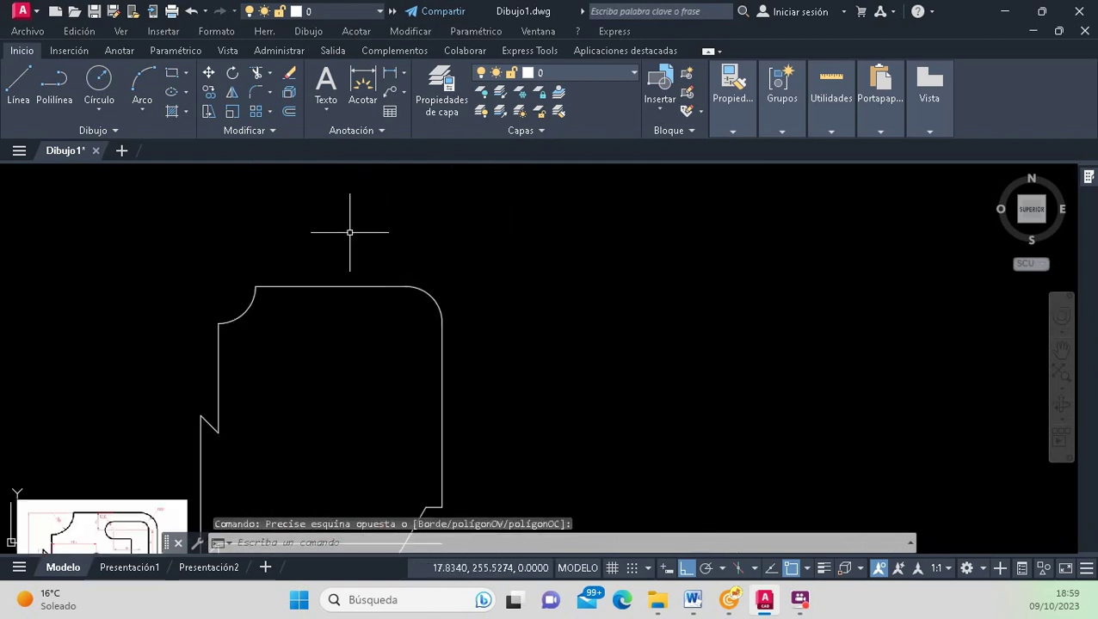
Offset the top edge 20 units down inside the part and grab the new line's right grip.
{"action": "left_click", "coordinate": [289, 112]}
{"action": "type", "text": "20"}
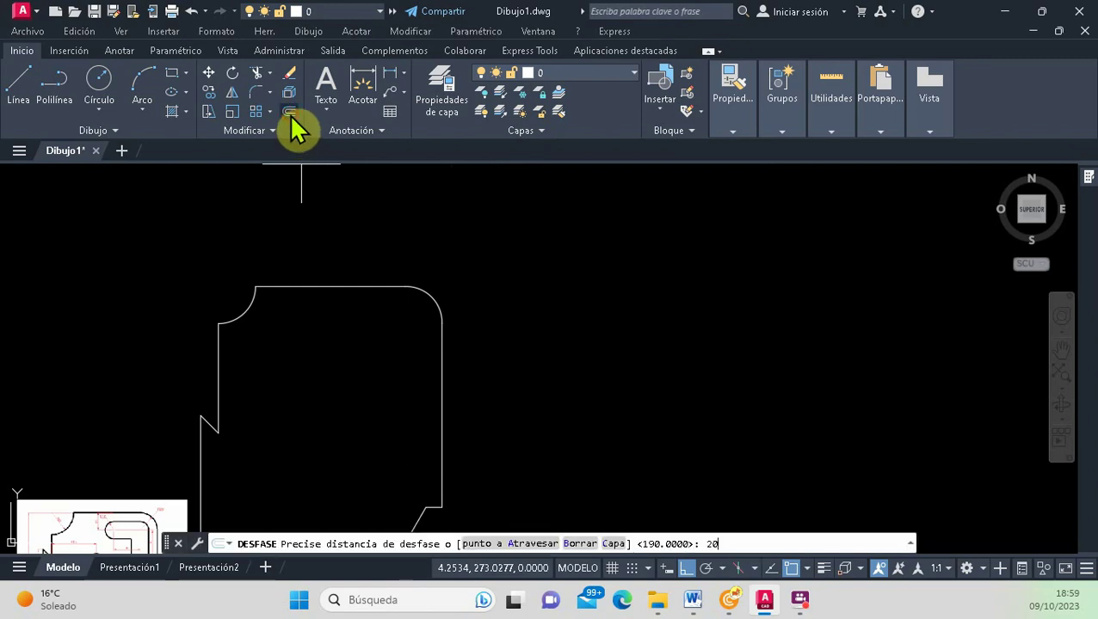
{"action": "key", "text": "Return"}
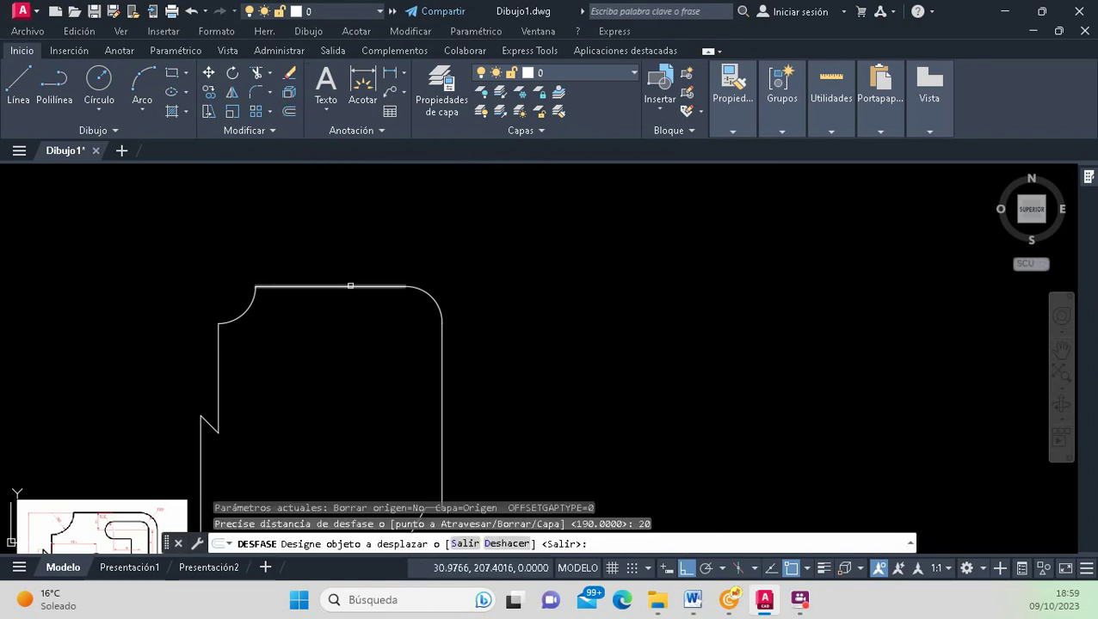
{"action": "left_click", "coordinate": [350, 286]}
{"action": "left_click", "coordinate": [350, 347]}
{"action": "scroll", "coordinate": [350, 327], "scroll_direction": "down", "scroll_amount": 2}
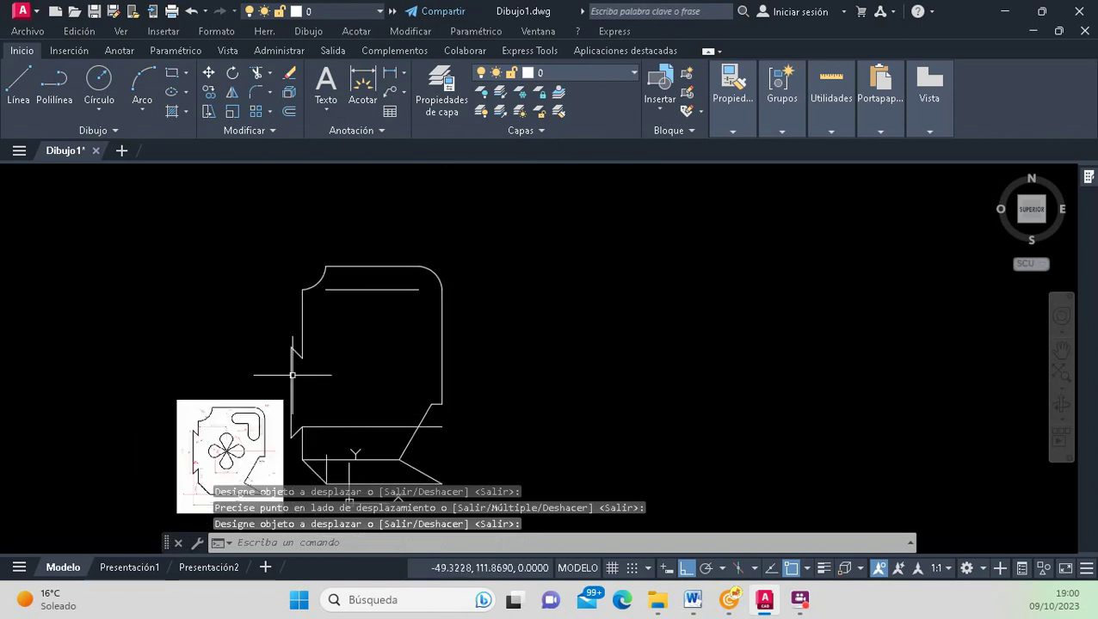
{"action": "scroll", "coordinate": [292, 375], "scroll_direction": "up", "scroll_amount": 2}
{"action": "key", "text": "Return"}
{"action": "left_click", "coordinate": [432, 240]}
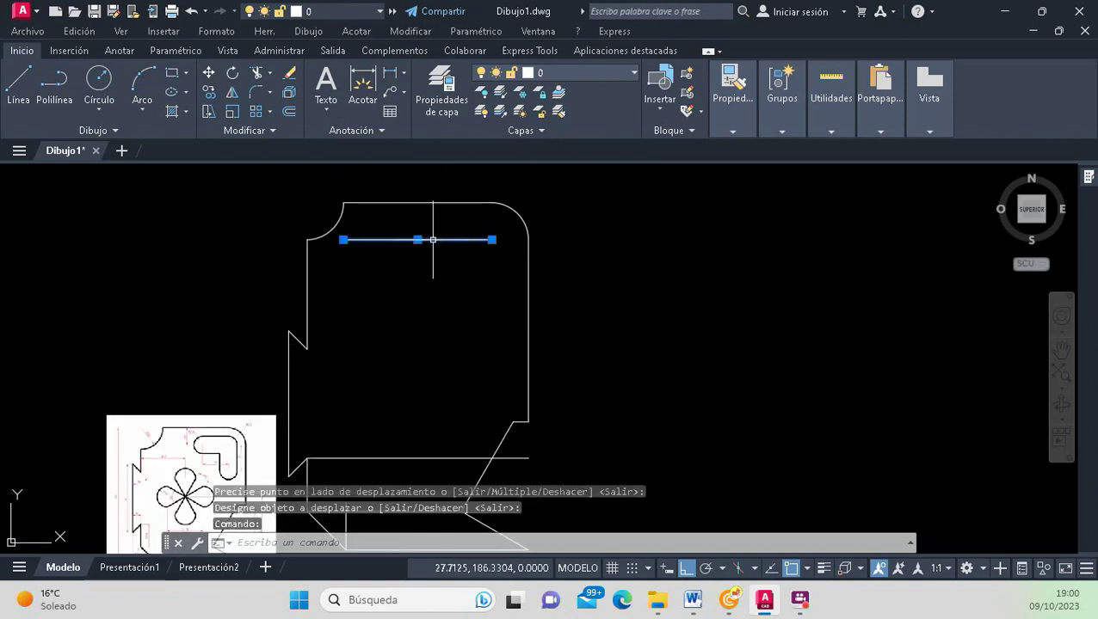
{"action": "left_click", "coordinate": [491, 240]}
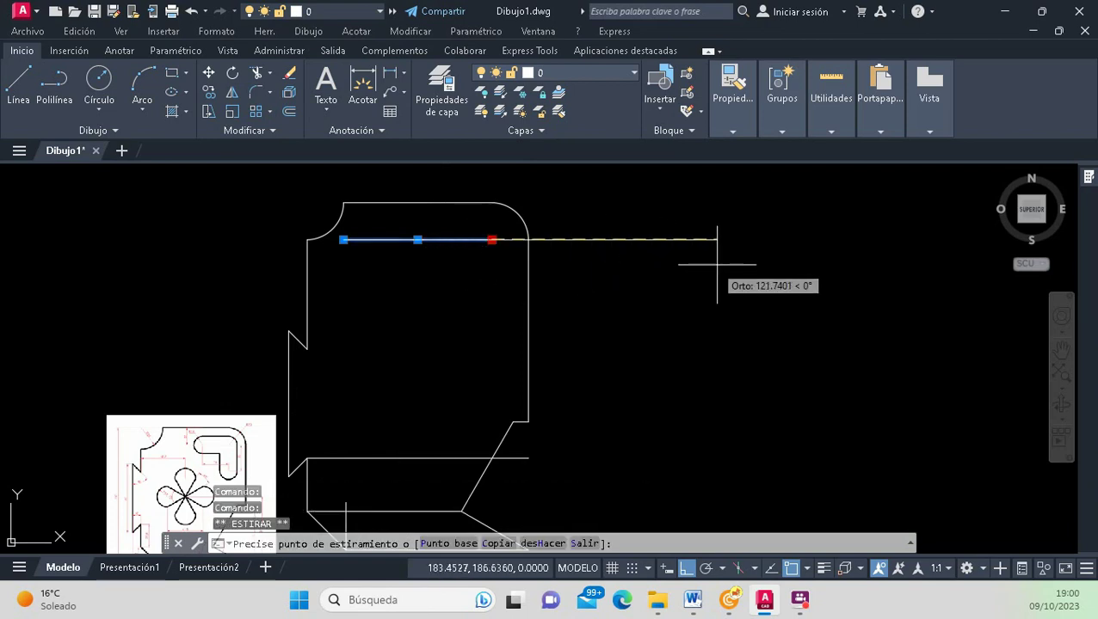
With Ortho on, stretch the inner line's right end horizontally well past the right edge.
{"action": "left_click", "coordinate": [686, 568]}
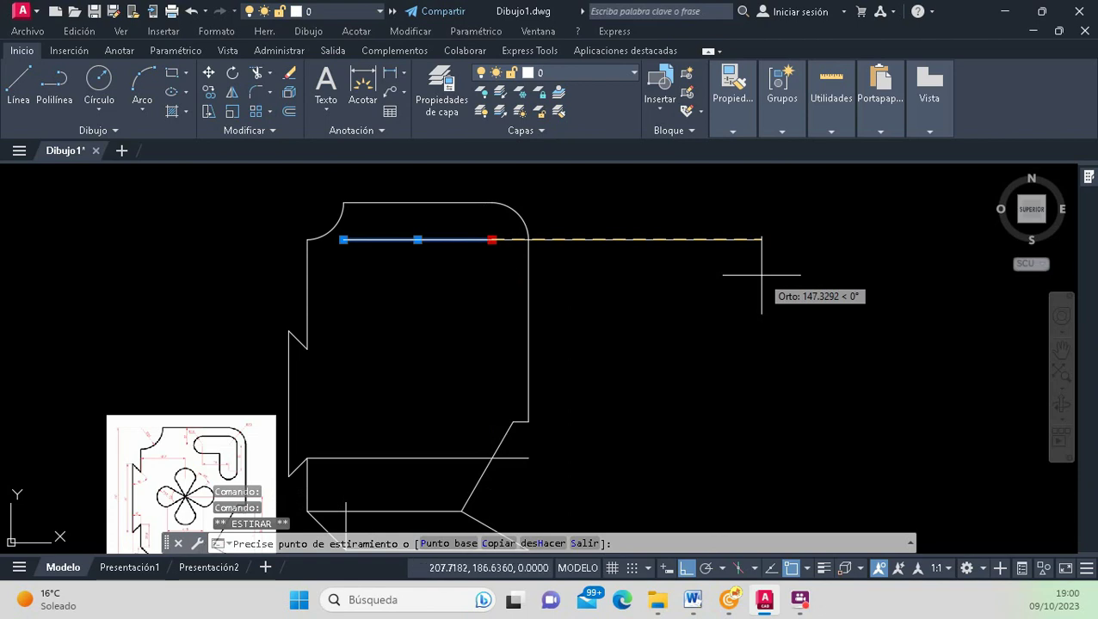
{"action": "left_click", "coordinate": [762, 276]}
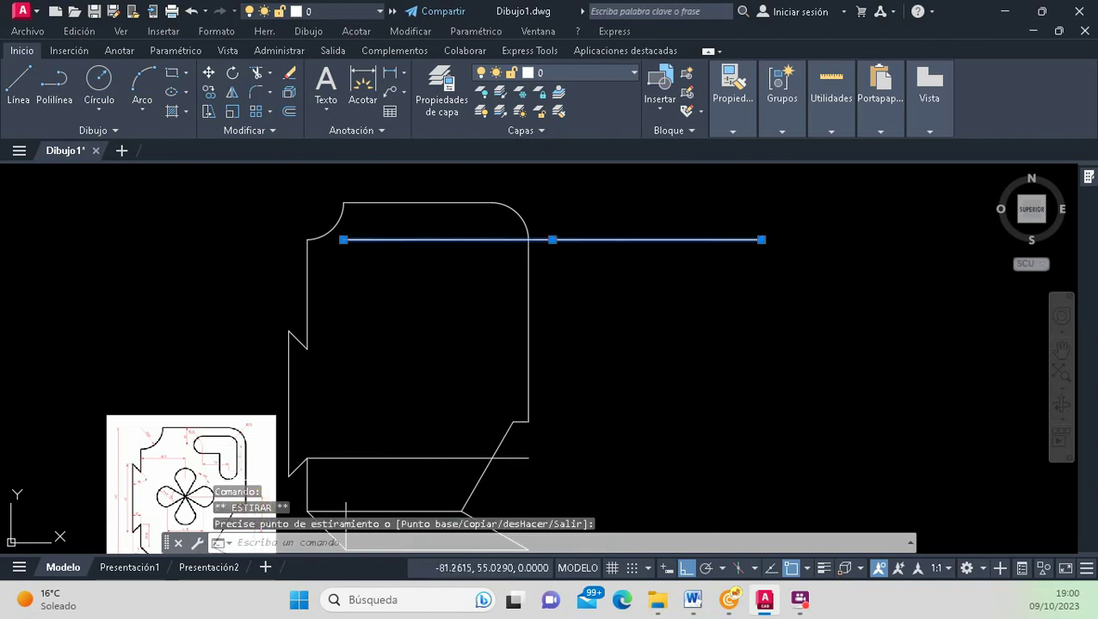
{"action": "scroll", "coordinate": [235, 477], "scroll_direction": "up", "scroll_amount": 4}
{"action": "scroll", "coordinate": [218, 500], "scroll_direction": "down", "scroll_amount": 1}
{"action": "scroll", "coordinate": [218, 501], "scroll_direction": "up", "scroll_amount": 3}
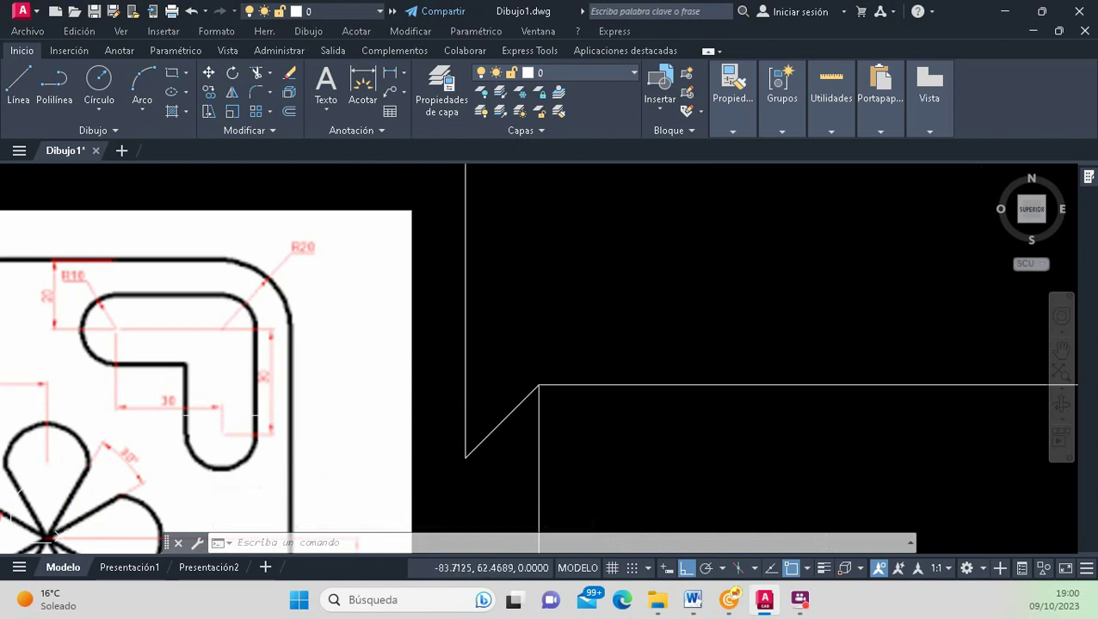
{"action": "scroll", "coordinate": [222, 417], "scroll_direction": "down", "scroll_amount": 2}
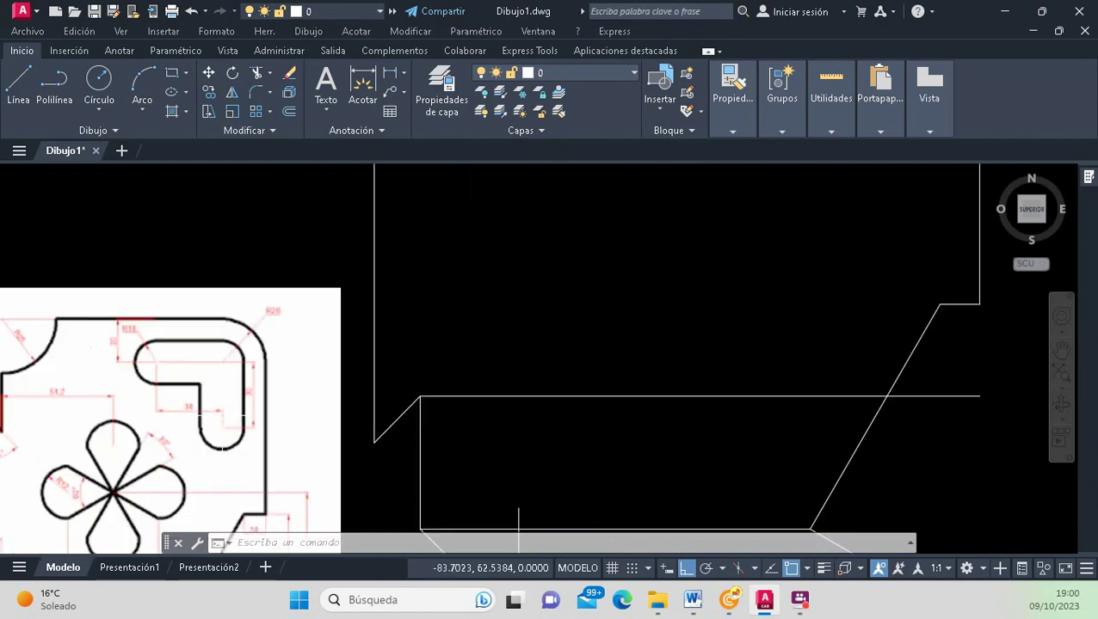
{"action": "scroll", "coordinate": [221, 411], "scroll_direction": "up", "scroll_amount": 4}
{"action": "scroll", "coordinate": [215, 414], "scroll_direction": "down", "scroll_amount": 2}
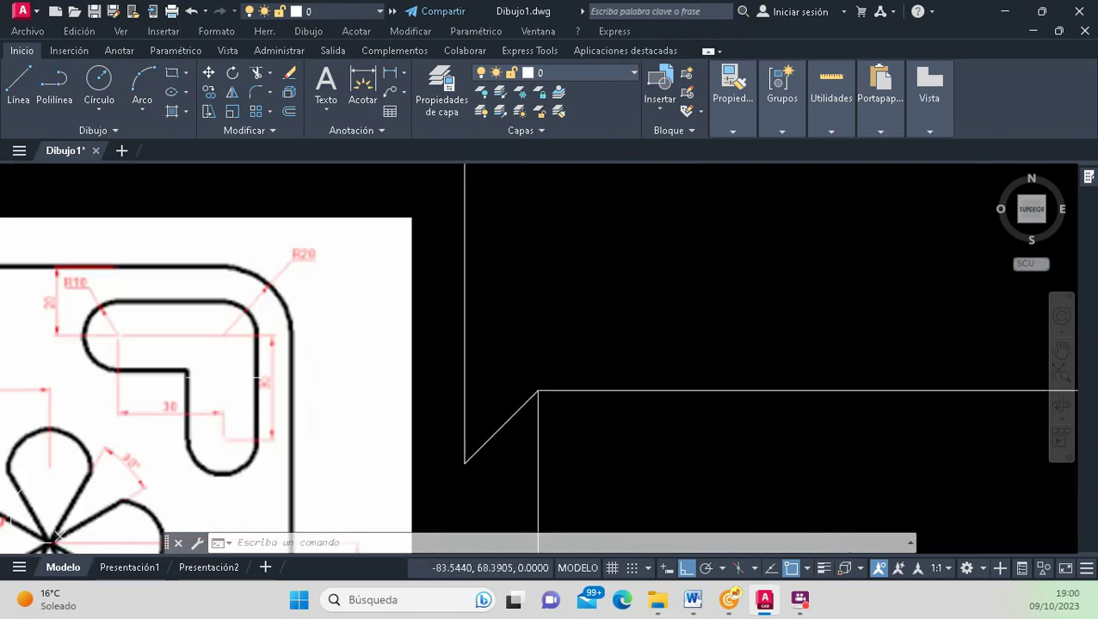
{"action": "left_click", "coordinate": [256, 378]}
{"action": "left_click", "coordinate": [256, 426]}
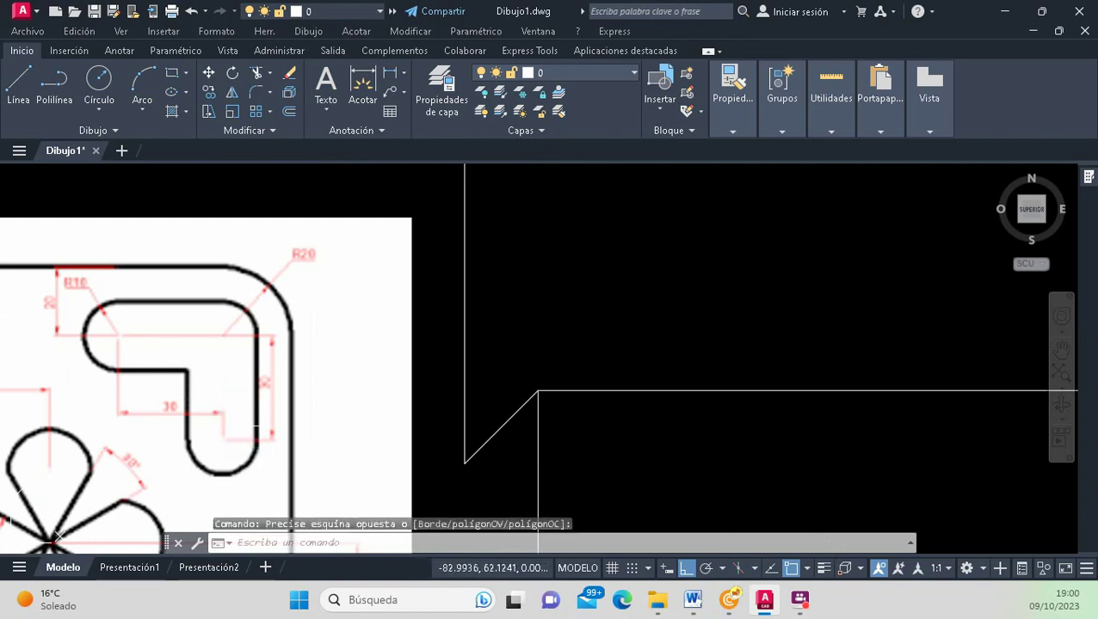
{"action": "left_click", "coordinate": [207, 293]}
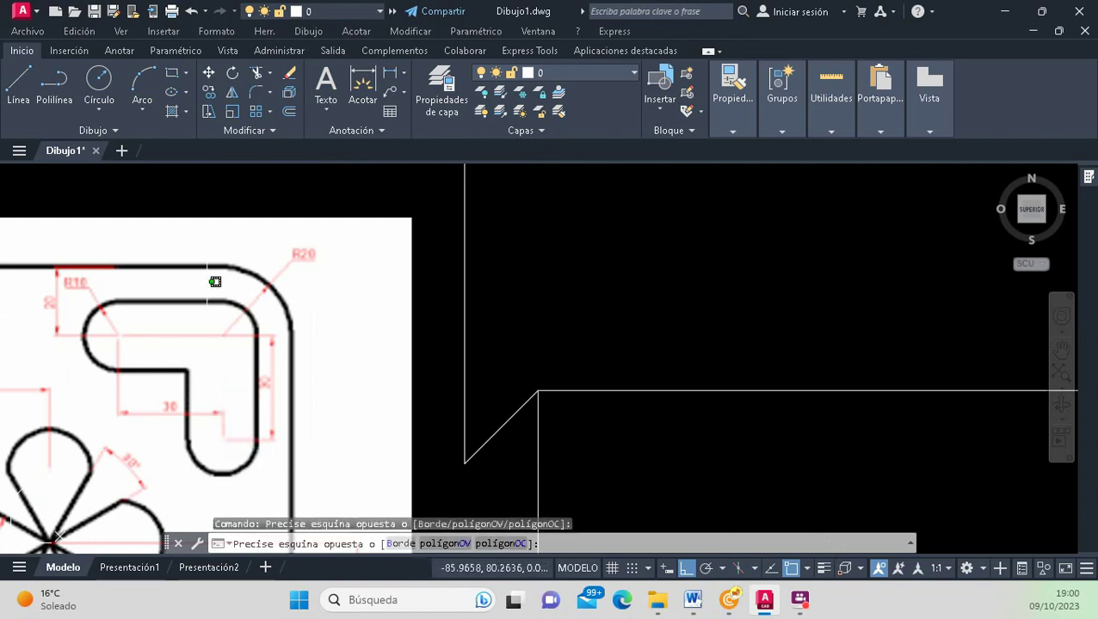
{"action": "left_click", "coordinate": [239, 489]}
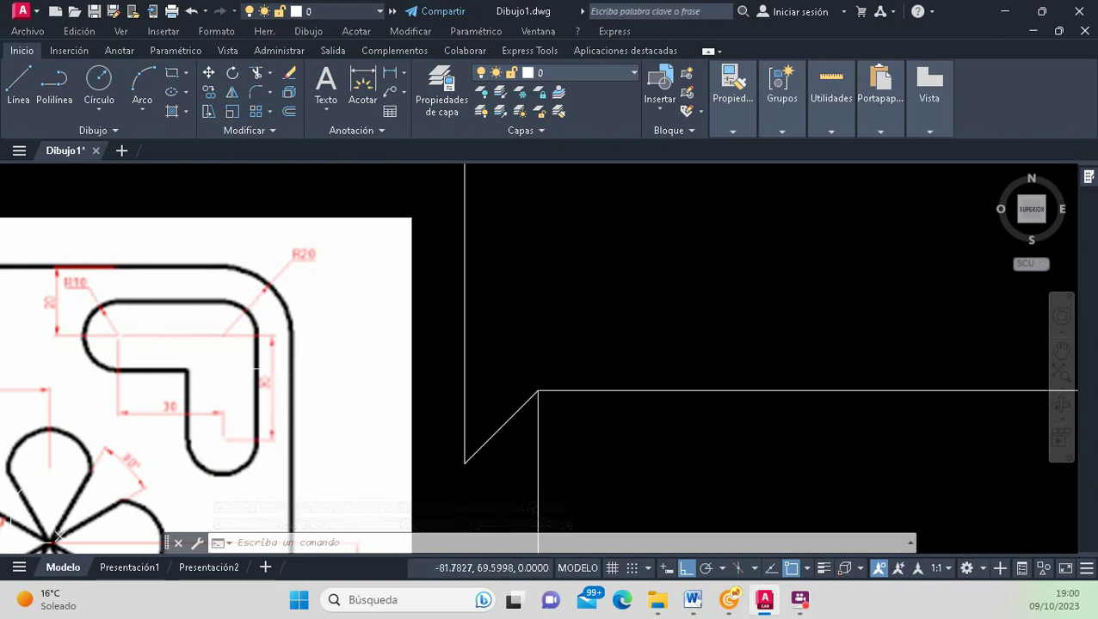
{"action": "scroll", "coordinate": [256, 370], "scroll_direction": "down", "scroll_amount": 2}
Offset the outline's right vertical edge 20 units inward, after cancelling a first attempt.
{"action": "scroll", "coordinate": [523, 533], "scroll_direction": "down", "scroll_amount": 2}
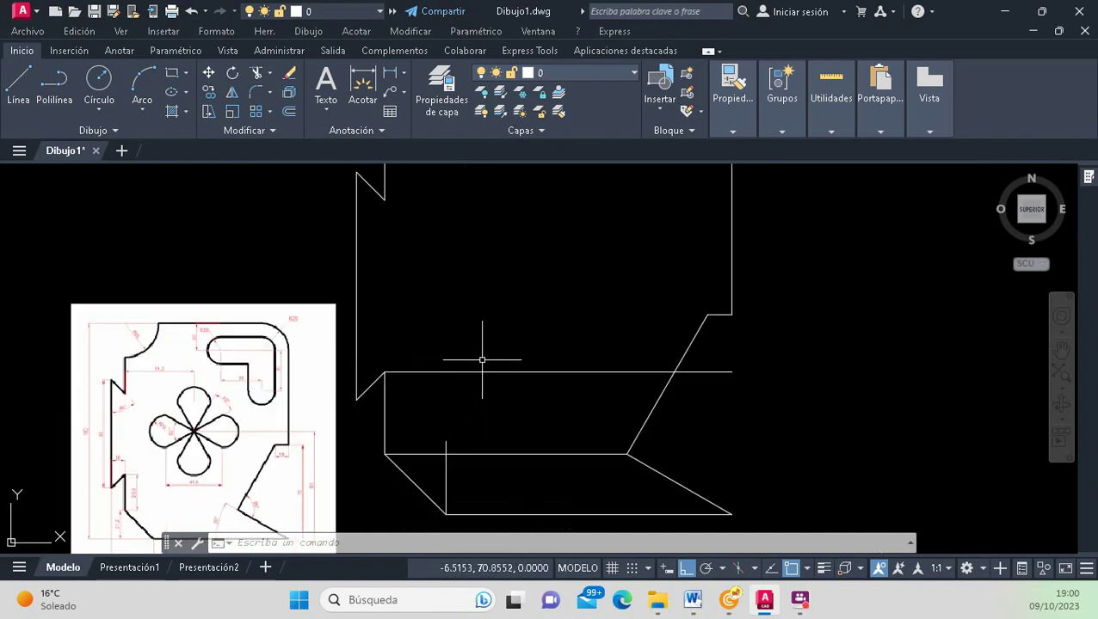
{"action": "scroll", "coordinate": [480, 361], "scroll_direction": "down", "scroll_amount": 3}
{"action": "scroll", "coordinate": [592, 246], "scroll_direction": "up", "scroll_amount": 2}
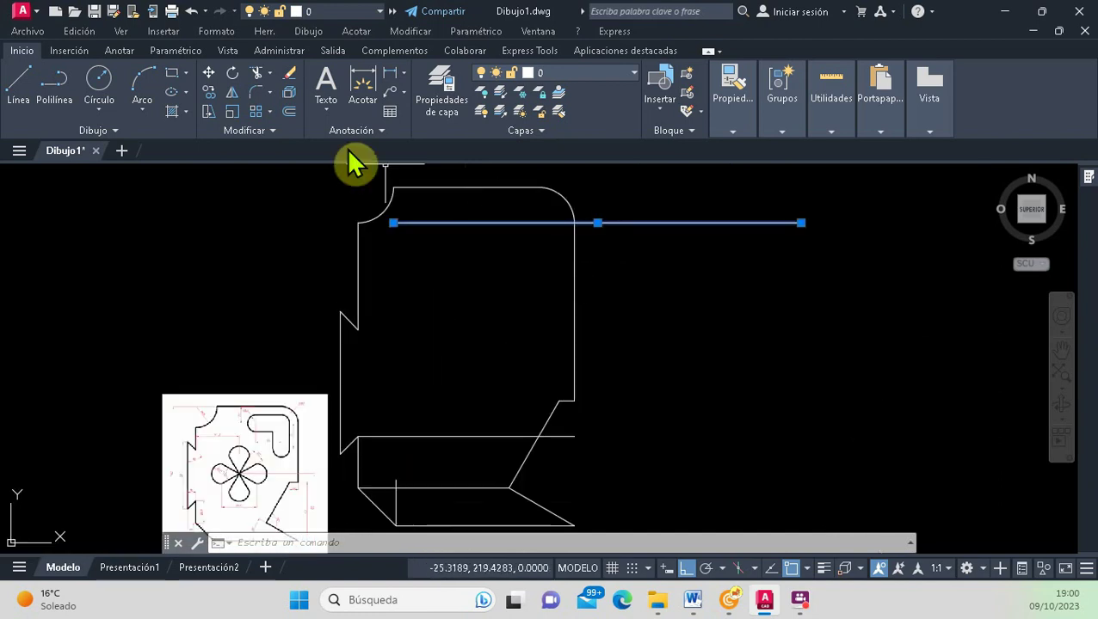
{"action": "left_click", "coordinate": [290, 112]}
{"action": "type", "text": "2"}
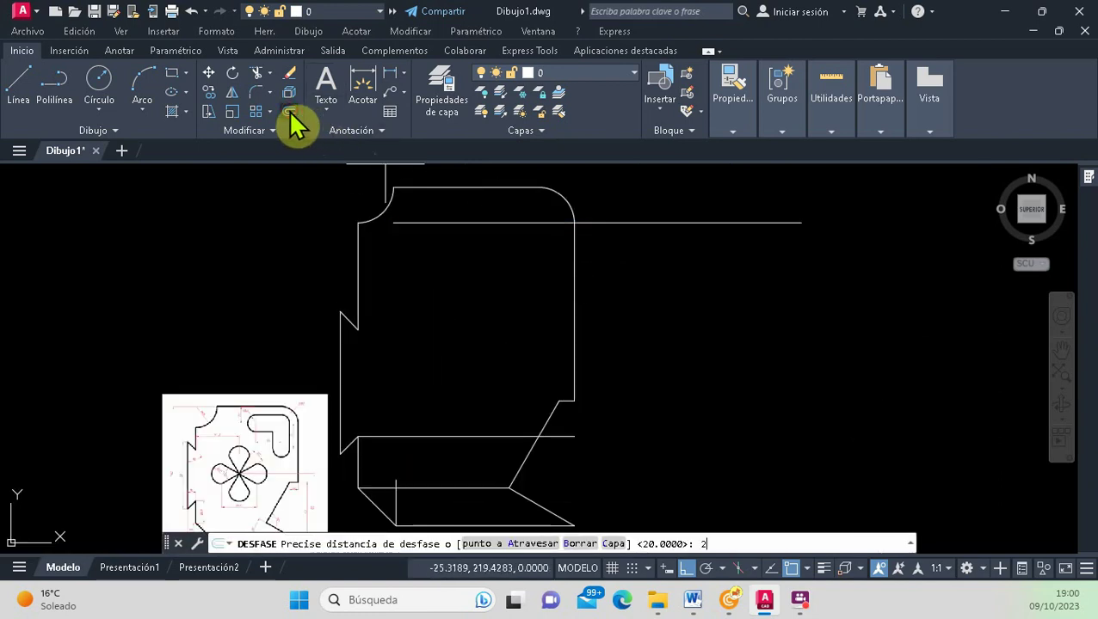
{"action": "type", "text": "0"}
{"action": "key", "text": "Return"}
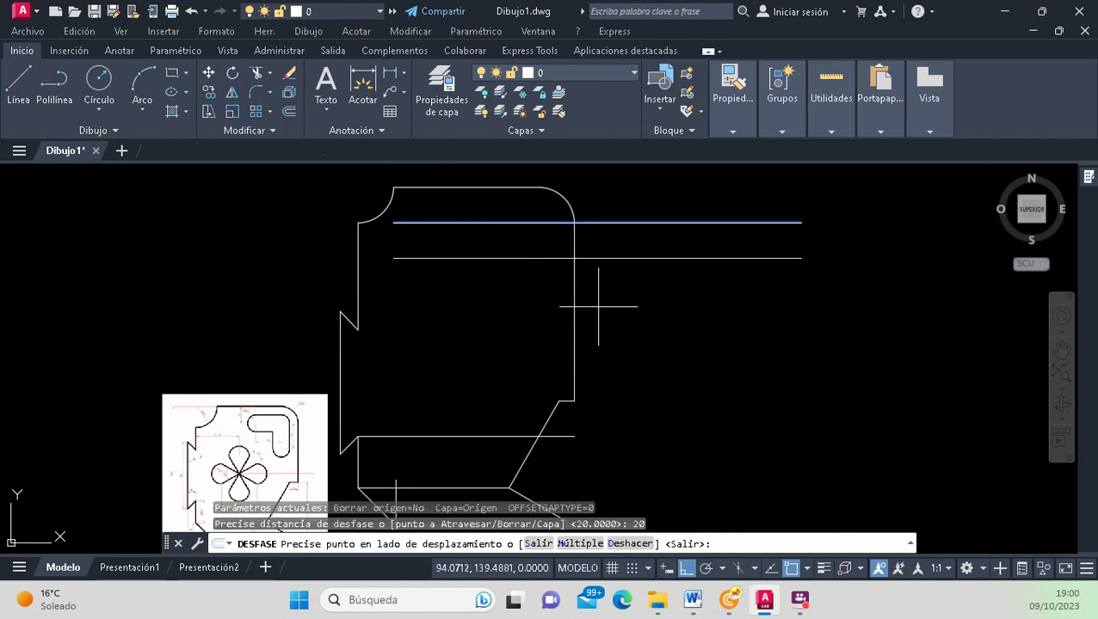
{"action": "key", "text": "Escape"}
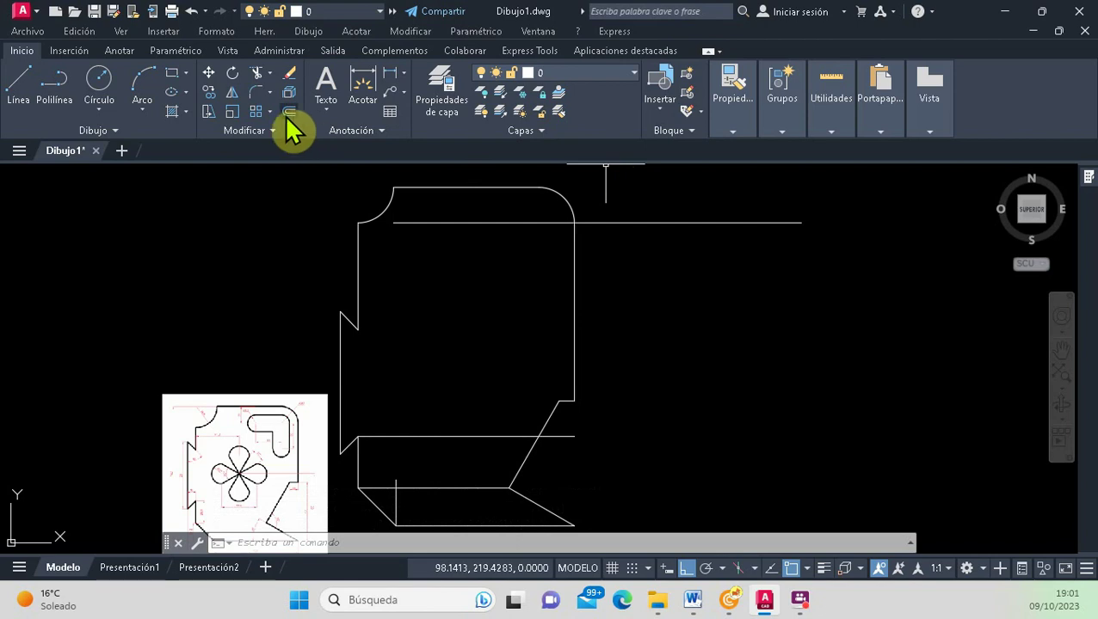
{"action": "left_click", "coordinate": [288, 114]}
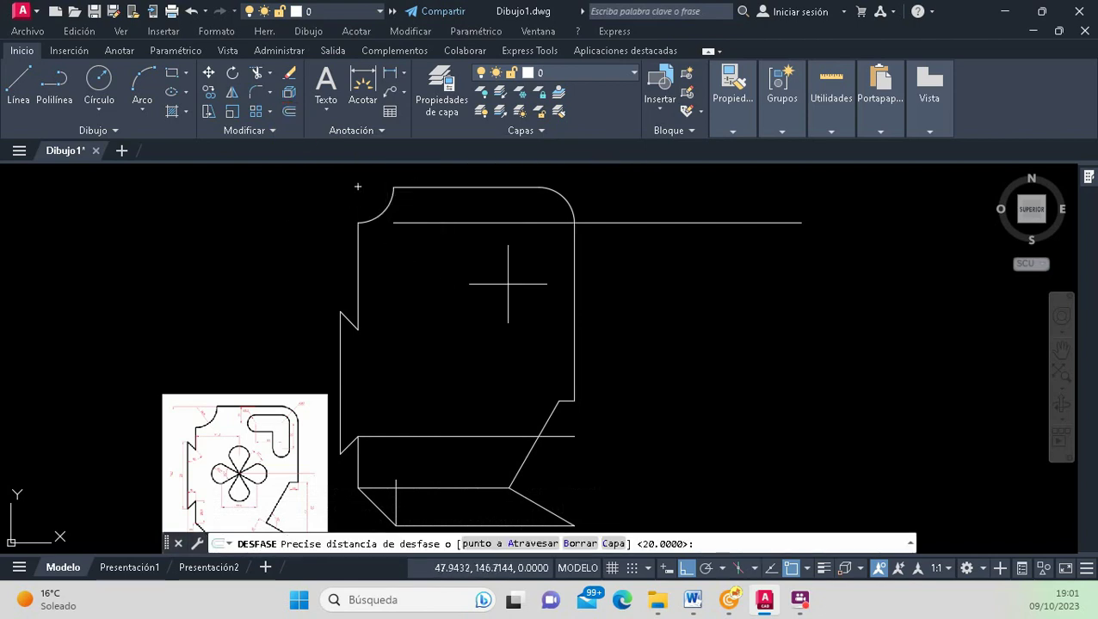
{"action": "type", "text": "20"}
{"action": "key", "text": "Return"}
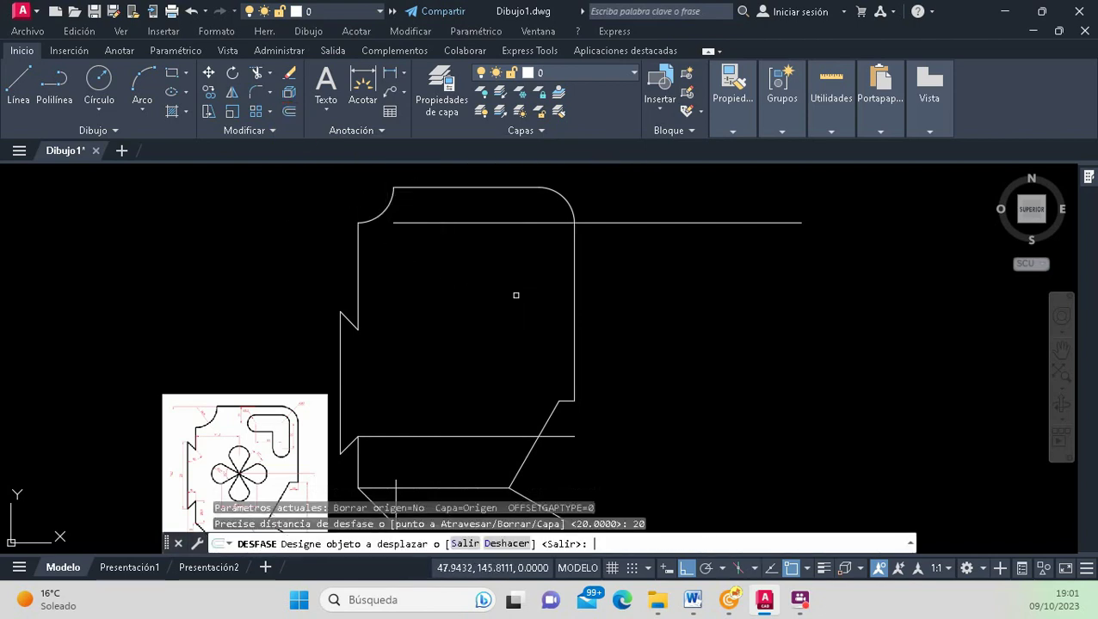
{"action": "left_click", "coordinate": [572, 324]}
{"action": "left_click", "coordinate": [542, 318]}
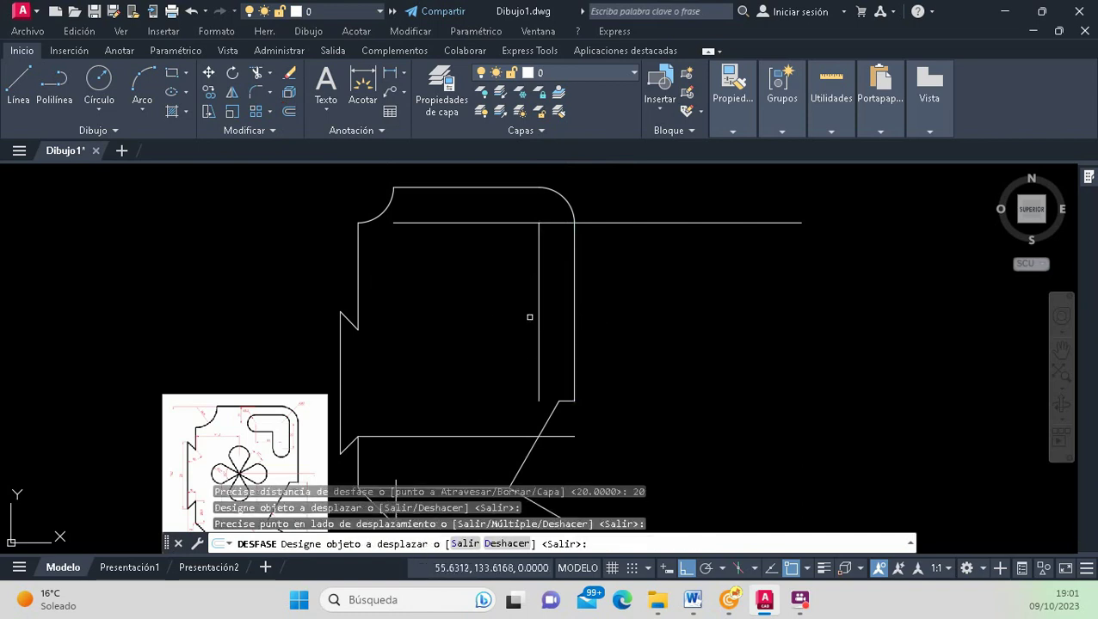
{"action": "scroll", "coordinate": [263, 470], "scroll_direction": "up", "scroll_amount": 5}
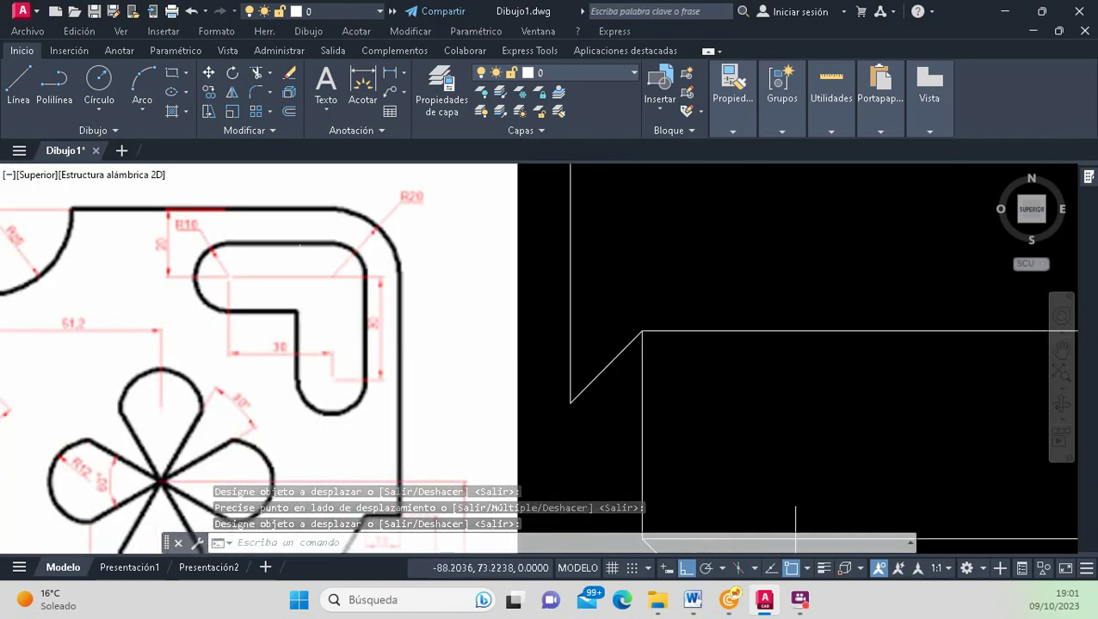
Check the reference image dimensions for the slot's width.
{"action": "left_click", "coordinate": [323, 230]}
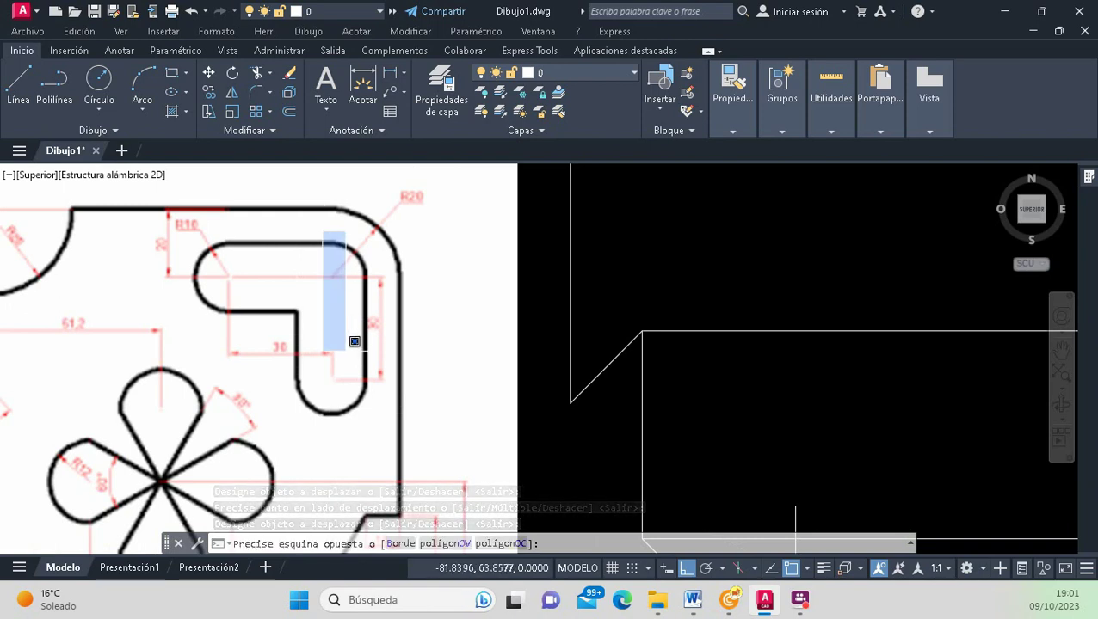
{"action": "left_click", "coordinate": [351, 439]}
{"action": "left_click", "coordinate": [176, 265]}
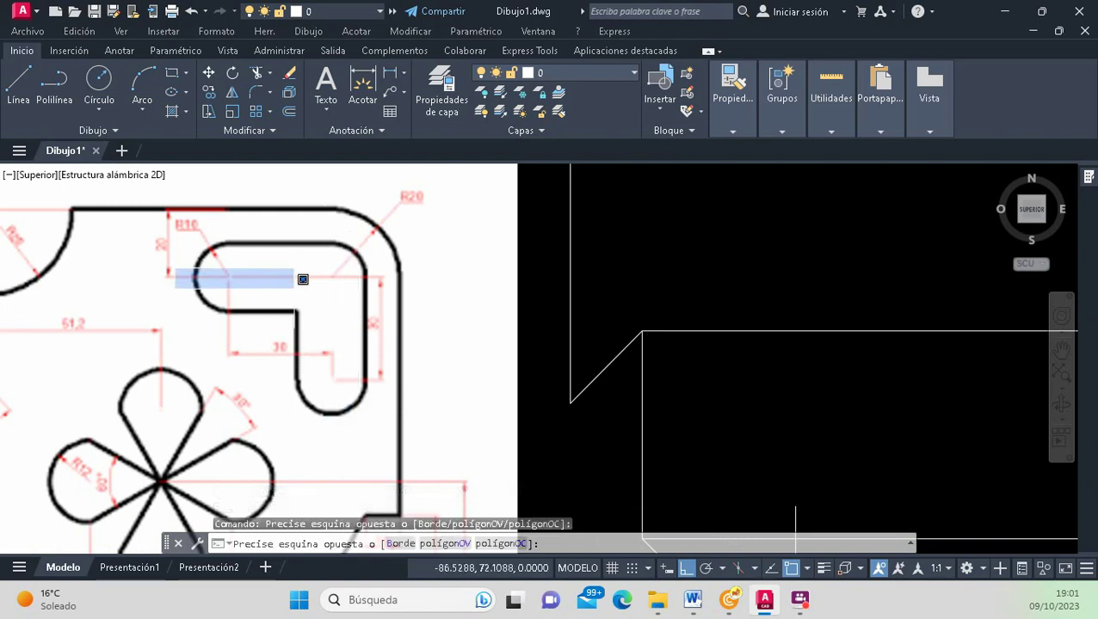
{"action": "left_click", "coordinate": [389, 301]}
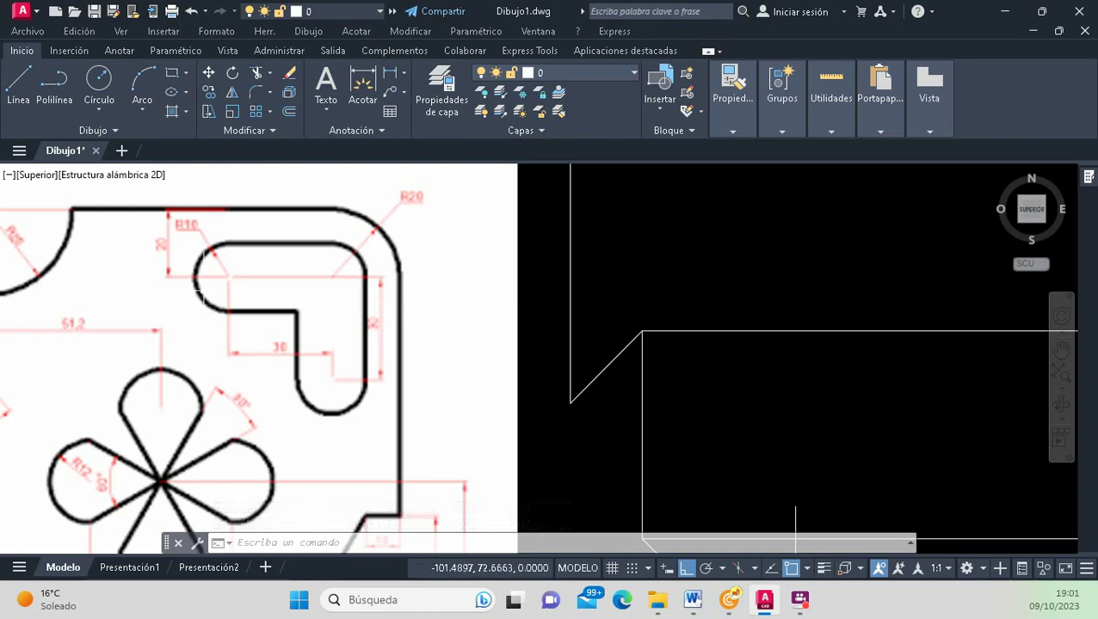
{"action": "left_click", "coordinate": [211, 277]}
{"action": "left_click", "coordinate": [264, 289]}
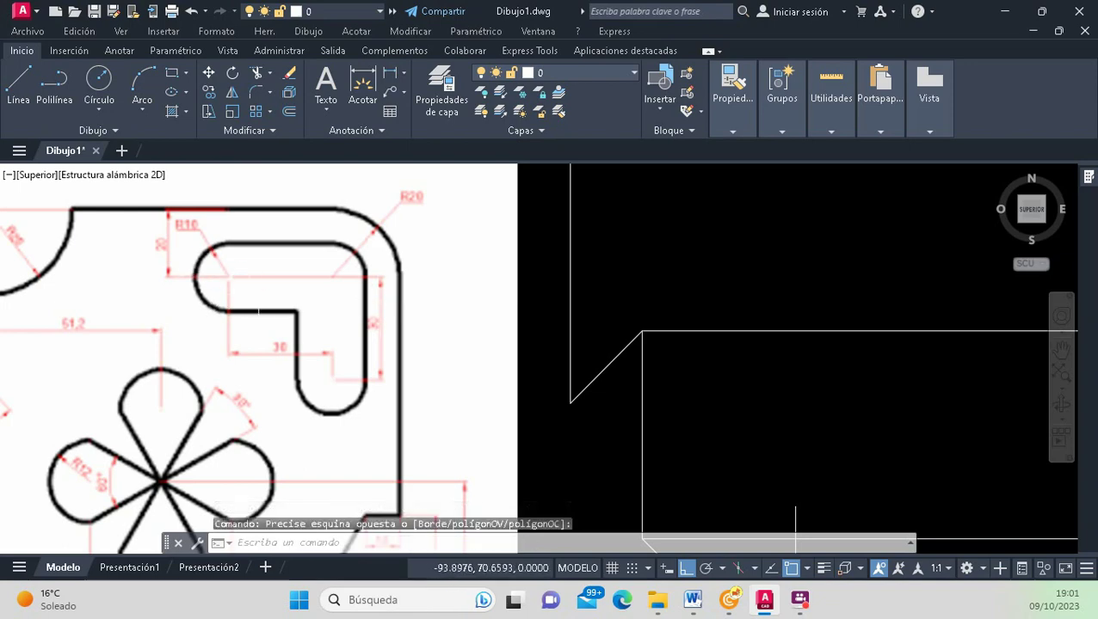
{"action": "left_click", "coordinate": [259, 334]}
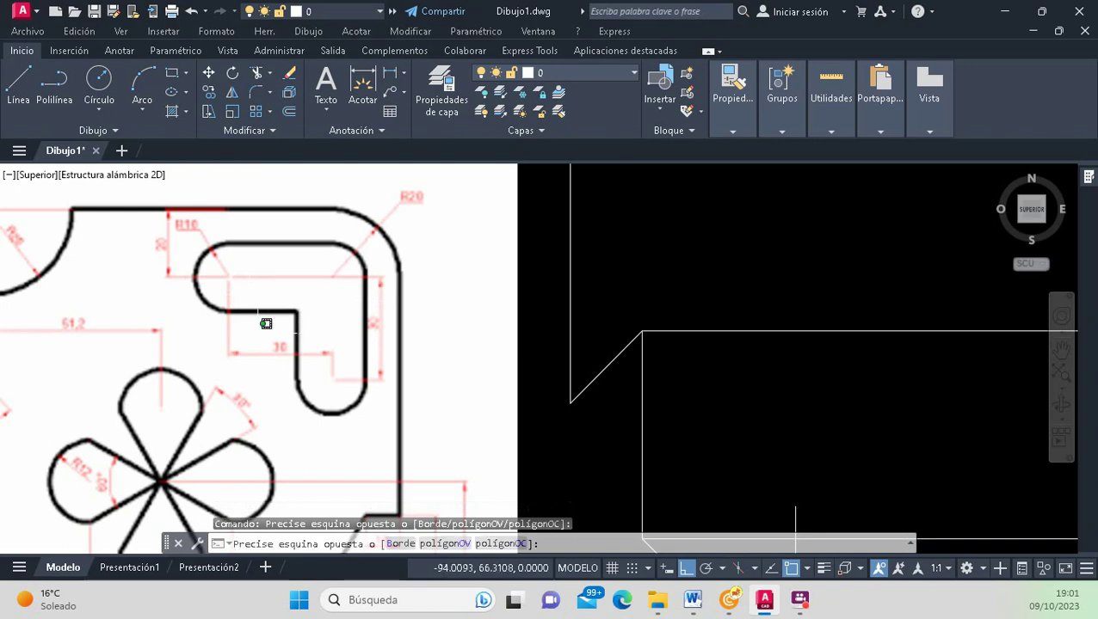
{"action": "left_click", "coordinate": [307, 365]}
{"action": "scroll", "coordinate": [296, 363], "scroll_direction": "up", "scroll_amount": 2}
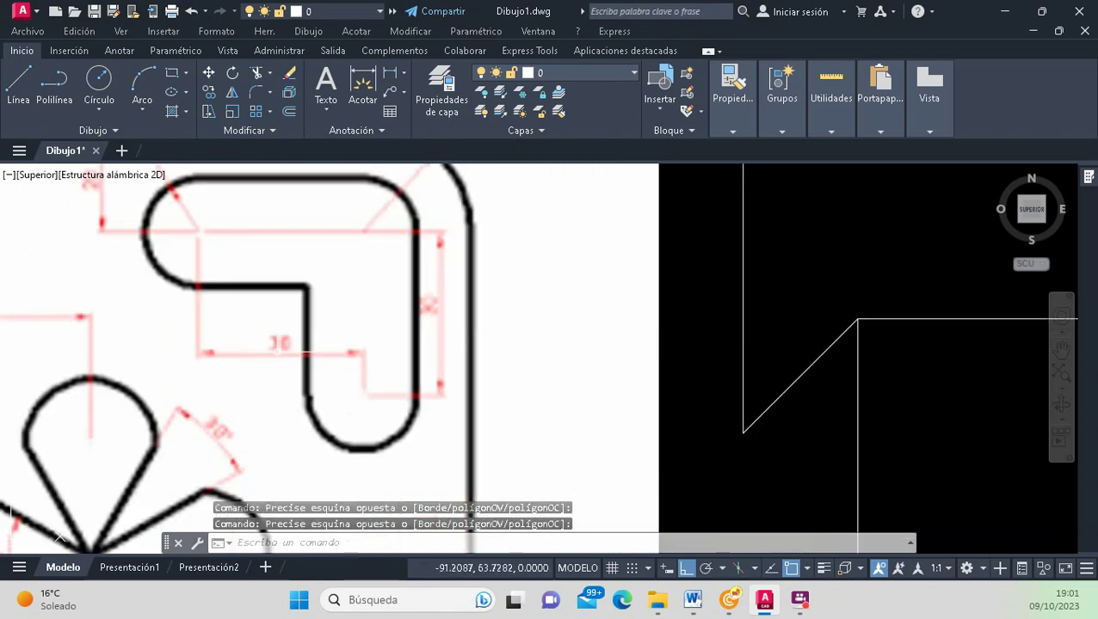
{"action": "left_click", "coordinate": [248, 326]}
{"action": "left_click", "coordinate": [313, 413]}
{"action": "scroll", "coordinate": [404, 361], "scroll_direction": "down", "scroll_amount": 3}
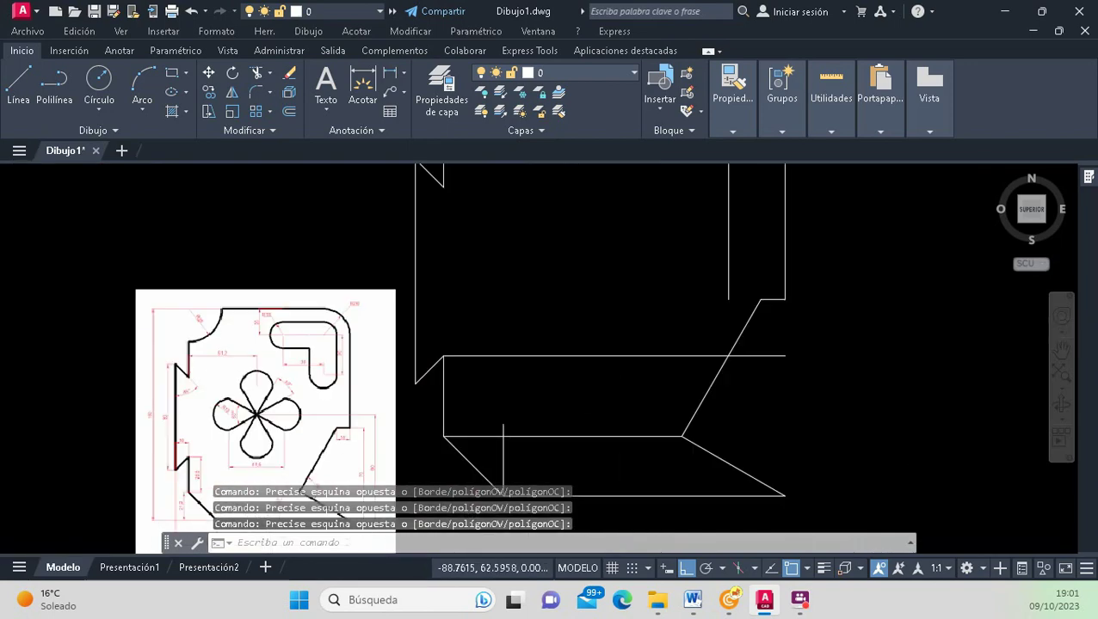
{"action": "scroll", "coordinate": [405, 361], "scroll_direction": "down", "scroll_amount": 2}
{"action": "scroll", "coordinate": [456, 312], "scroll_direction": "up", "scroll_amount": 2}
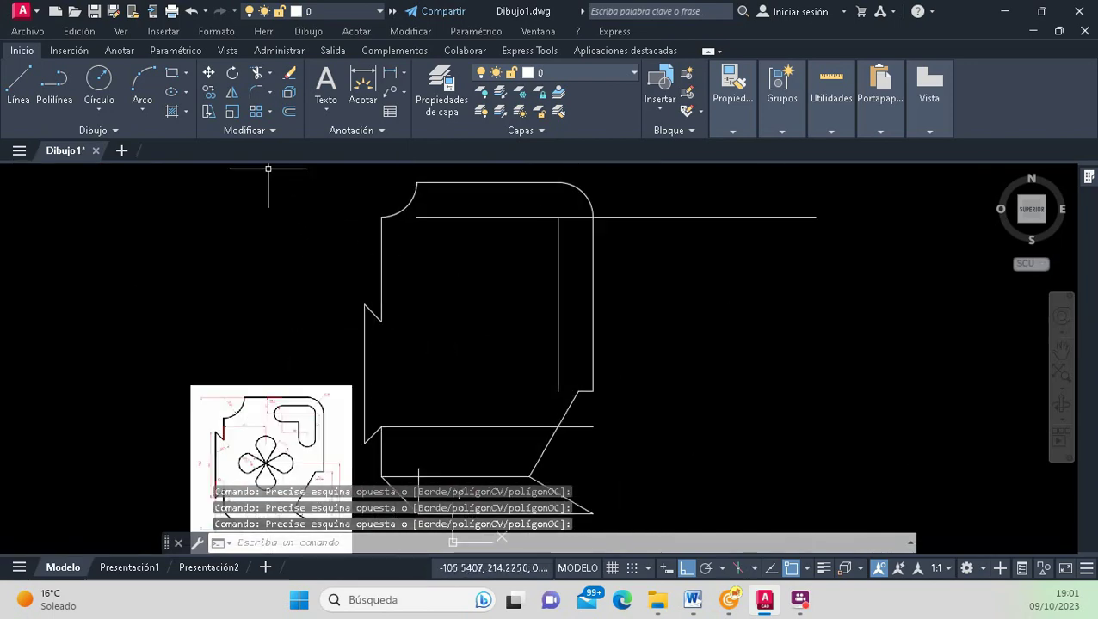
Offset the inner vertical line 30 units to the left.
{"action": "left_click", "coordinate": [286, 114]}
{"action": "type", "text": "3"}
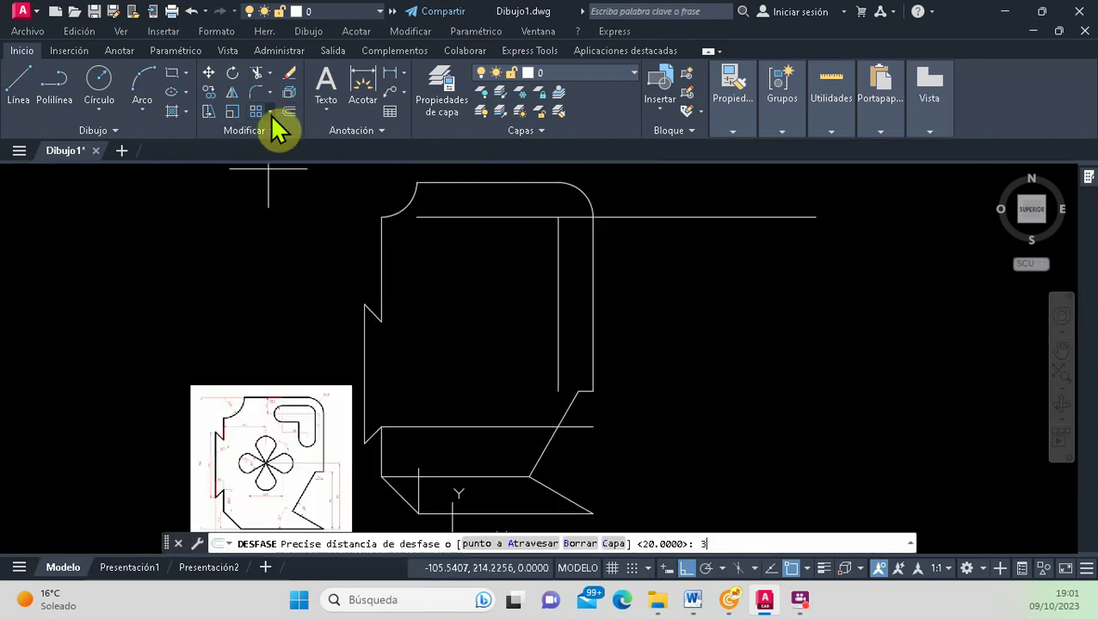
{"action": "type", "text": "0"}
{"action": "key", "text": "Return"}
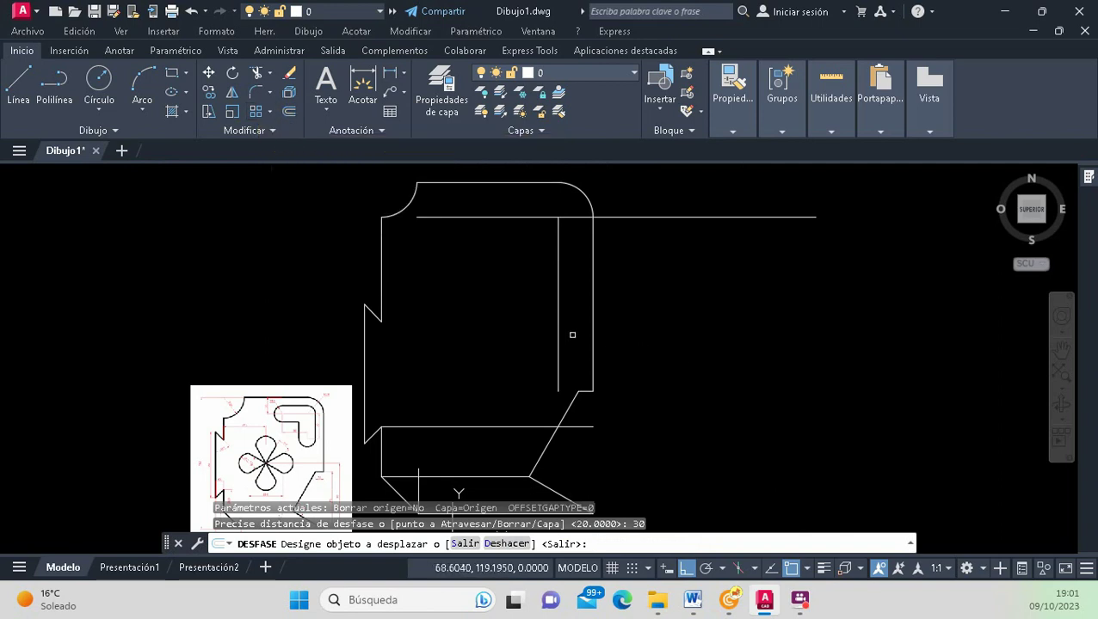
{"action": "left_click", "coordinate": [558, 330]}
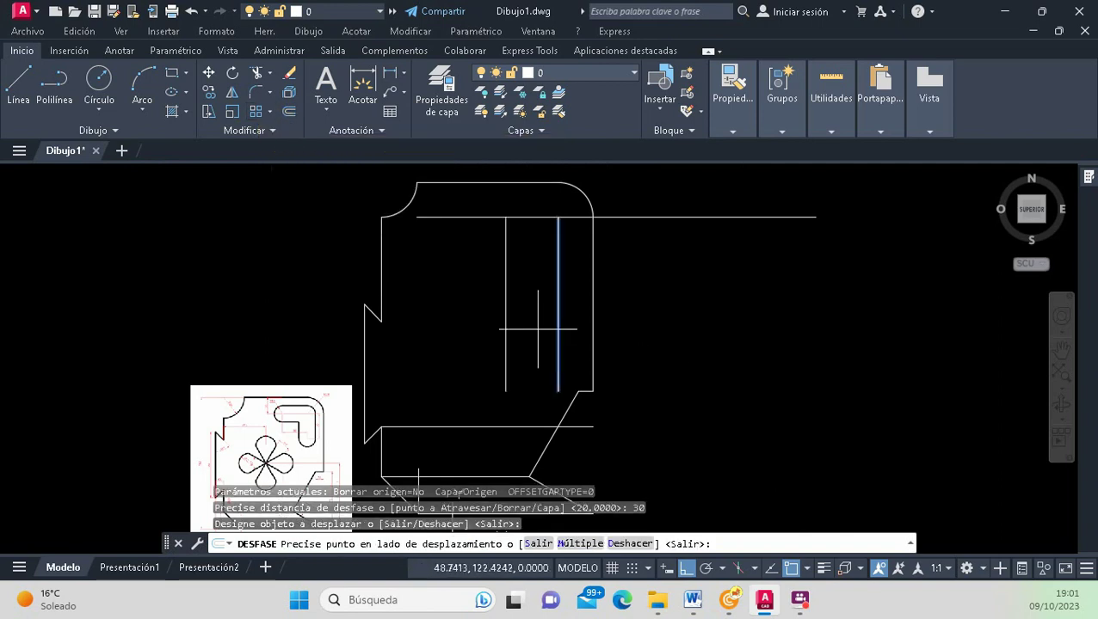
{"action": "left_click", "coordinate": [465, 320]}
{"action": "key", "text": "Return"}
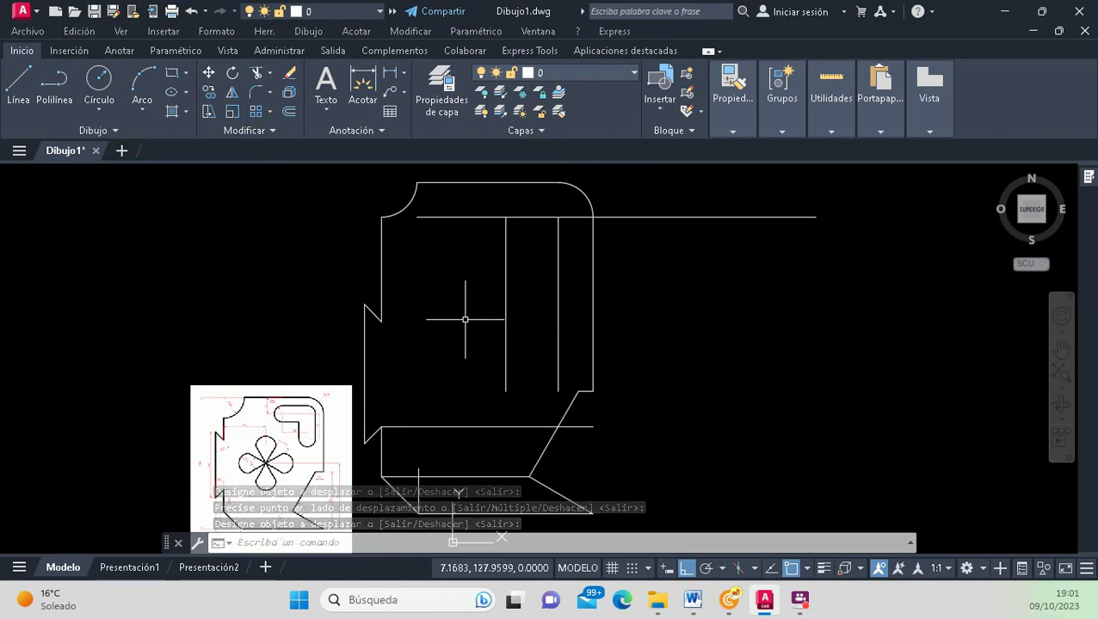
{"action": "scroll", "coordinate": [344, 413], "scroll_direction": "up", "scroll_amount": 4}
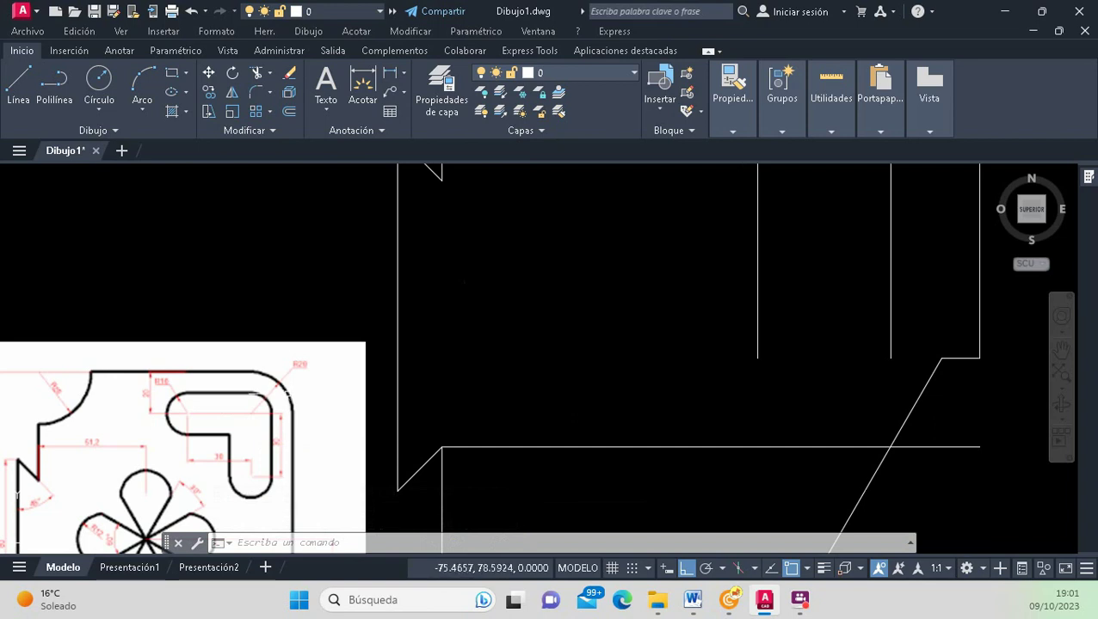
Zoom in on the upper construction lines and click around the ribbon and drawing area.
{"action": "scroll", "coordinate": [274, 400], "scroll_direction": "down", "scroll_amount": 2}
{"action": "scroll", "coordinate": [272, 400], "scroll_direction": "up", "scroll_amount": 3}
{"action": "scroll", "coordinate": [271, 400], "scroll_direction": "up", "scroll_amount": 3}
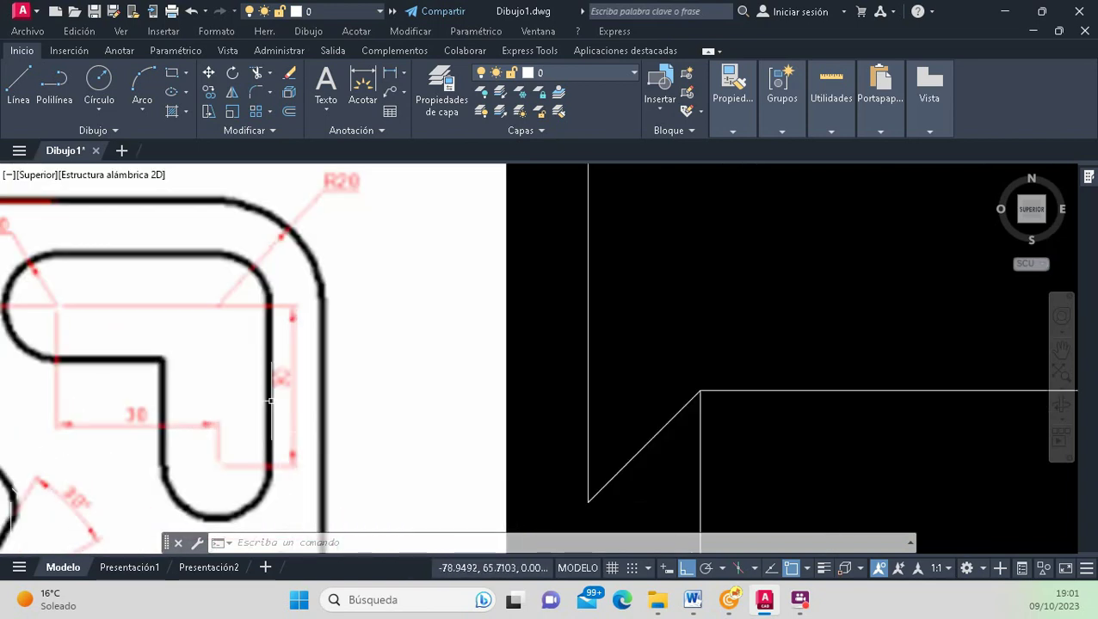
{"action": "scroll", "coordinate": [321, 410], "scroll_direction": "down", "scroll_amount": 2}
{"action": "scroll", "coordinate": [322, 410], "scroll_direction": "up", "scroll_amount": 2}
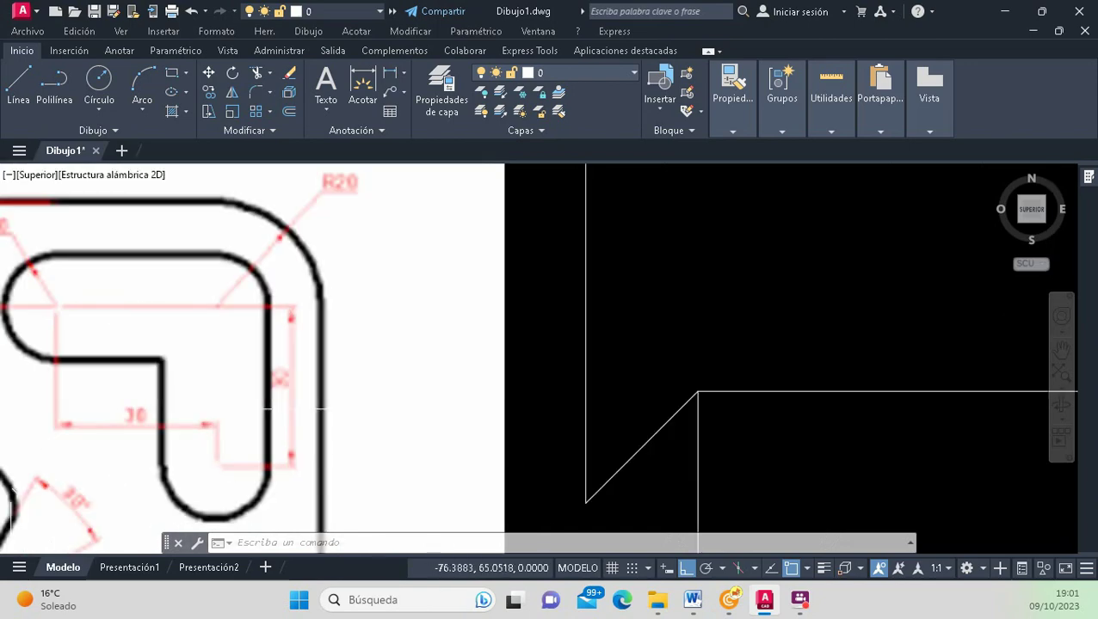
{"action": "scroll", "coordinate": [321, 410], "scroll_direction": "down", "scroll_amount": 2}
{"action": "scroll", "coordinate": [320, 410], "scroll_direction": "down", "scroll_amount": 2}
{"action": "scroll", "coordinate": [435, 393], "scroll_direction": "down", "scroll_amount": 2}
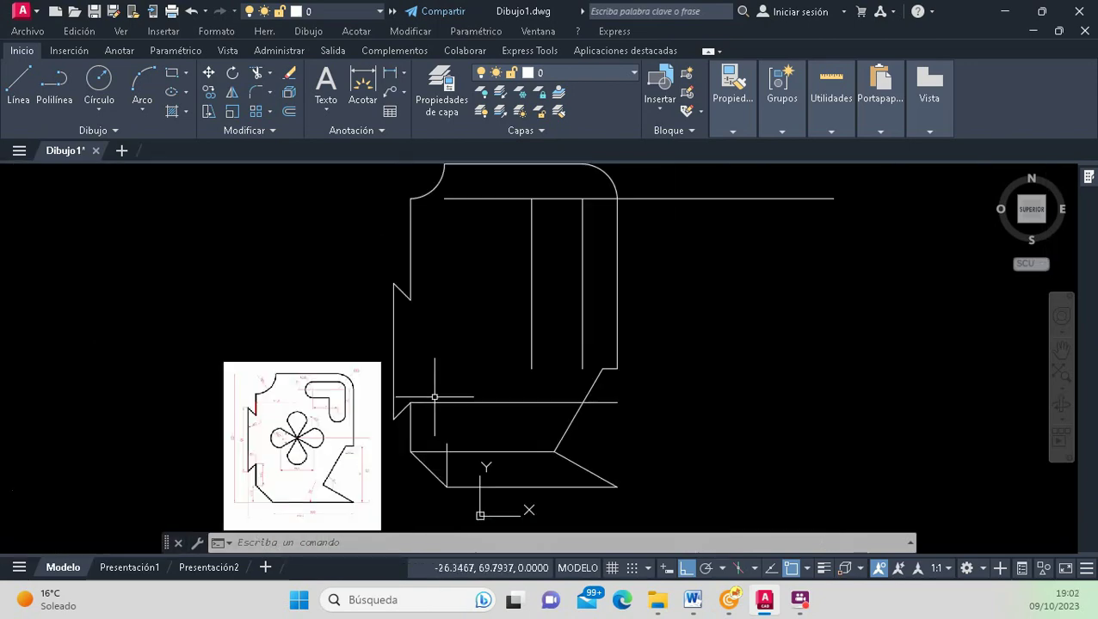
{"action": "scroll", "coordinate": [436, 393], "scroll_direction": "down", "scroll_amount": 1}
{"action": "scroll", "coordinate": [456, 336], "scroll_direction": "up", "scroll_amount": 1}
{"action": "scroll", "coordinate": [288, 454], "scroll_direction": "up", "scroll_amount": 3}
{"action": "scroll", "coordinate": [362, 430], "scroll_direction": "up", "scroll_amount": 2}
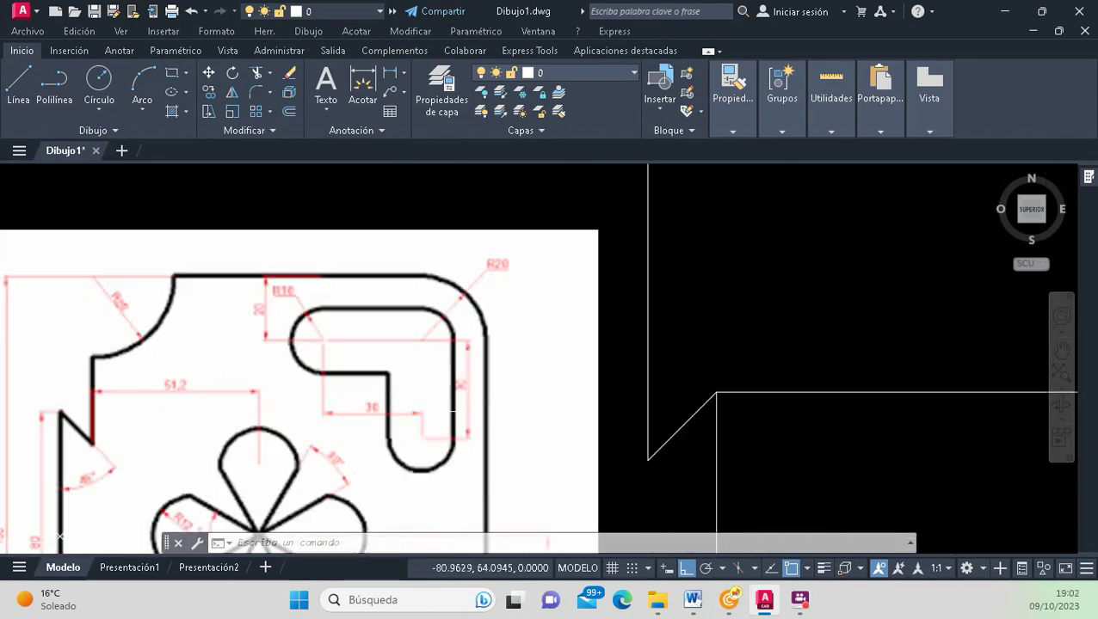
{"action": "scroll", "coordinate": [430, 413], "scroll_direction": "up", "scroll_amount": 2}
{"action": "scroll", "coordinate": [502, 397], "scroll_direction": "up", "scroll_amount": 2}
{"action": "scroll", "coordinate": [373, 399], "scroll_direction": "down", "scroll_amount": 3}
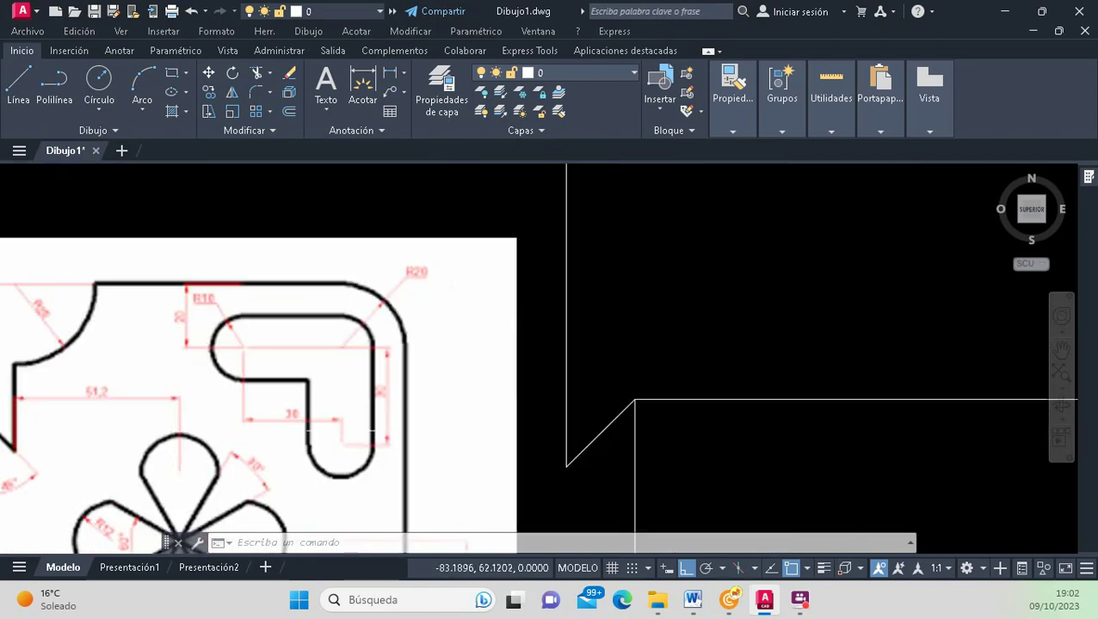
{"action": "scroll", "coordinate": [403, 394], "scroll_direction": "up", "scroll_amount": 2}
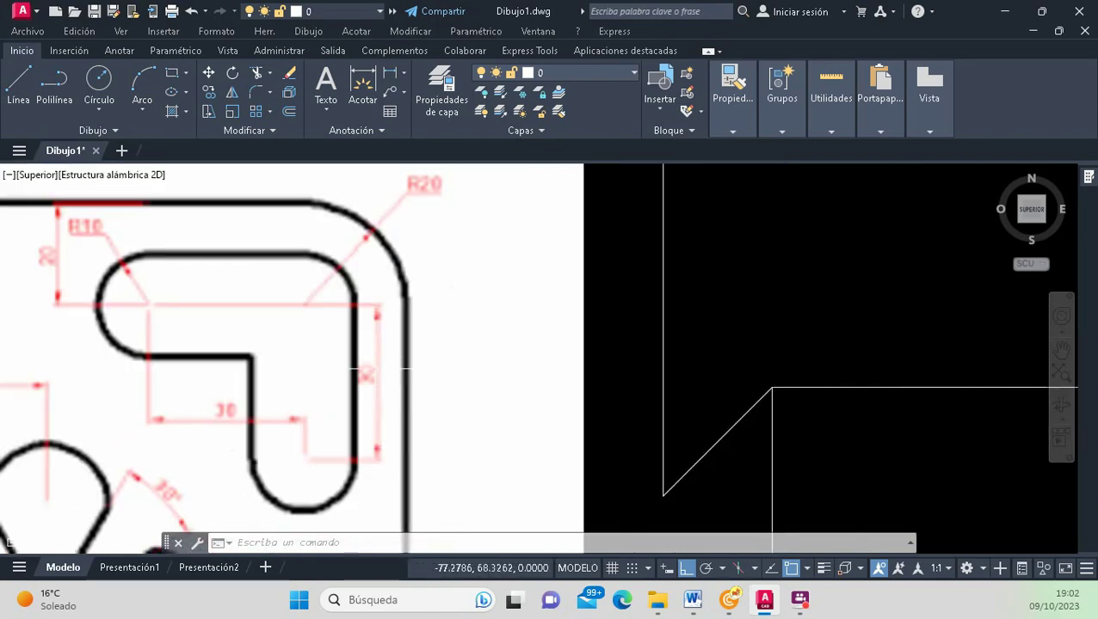
{"action": "left_click", "coordinate": [35, 295]}
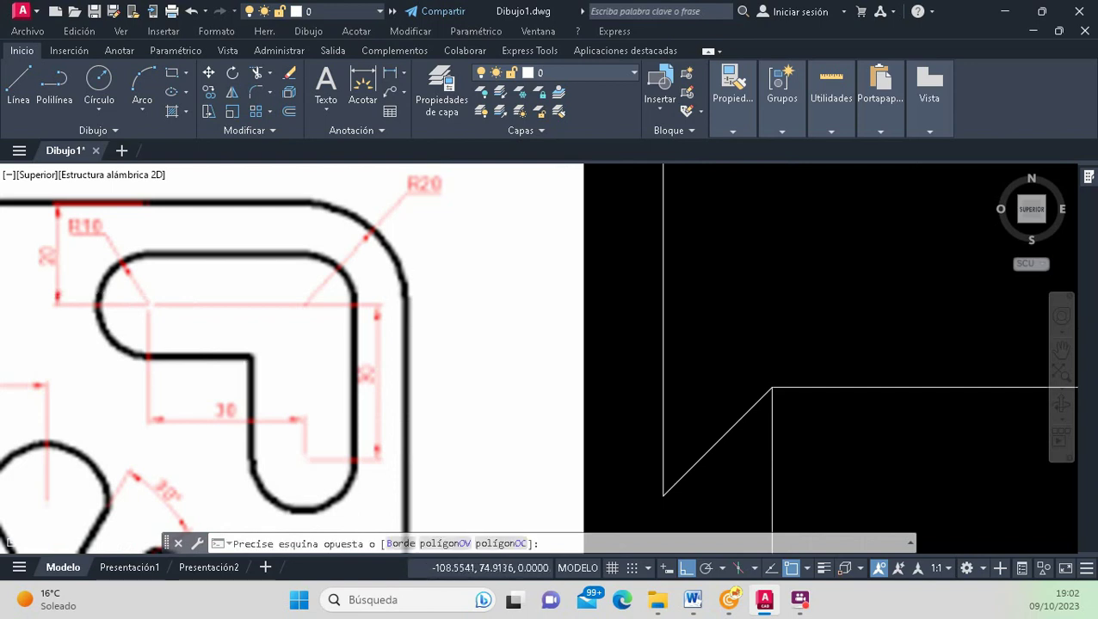
{"action": "left_click", "coordinate": [404, 325]}
{"action": "left_click", "coordinate": [334, 303]}
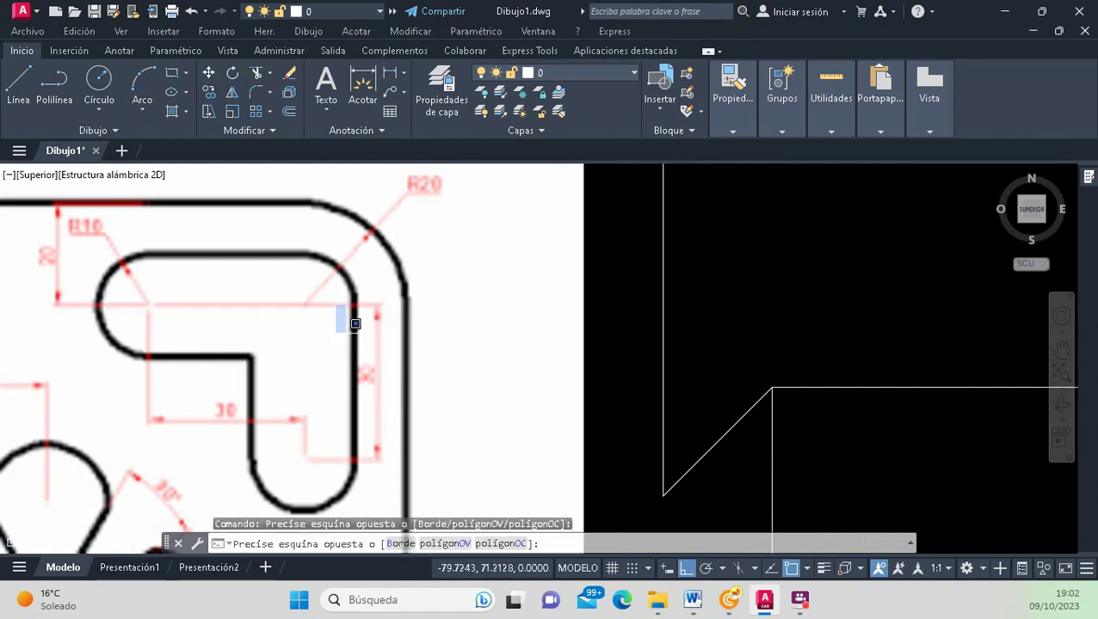
{"action": "left_click", "coordinate": [405, 483]}
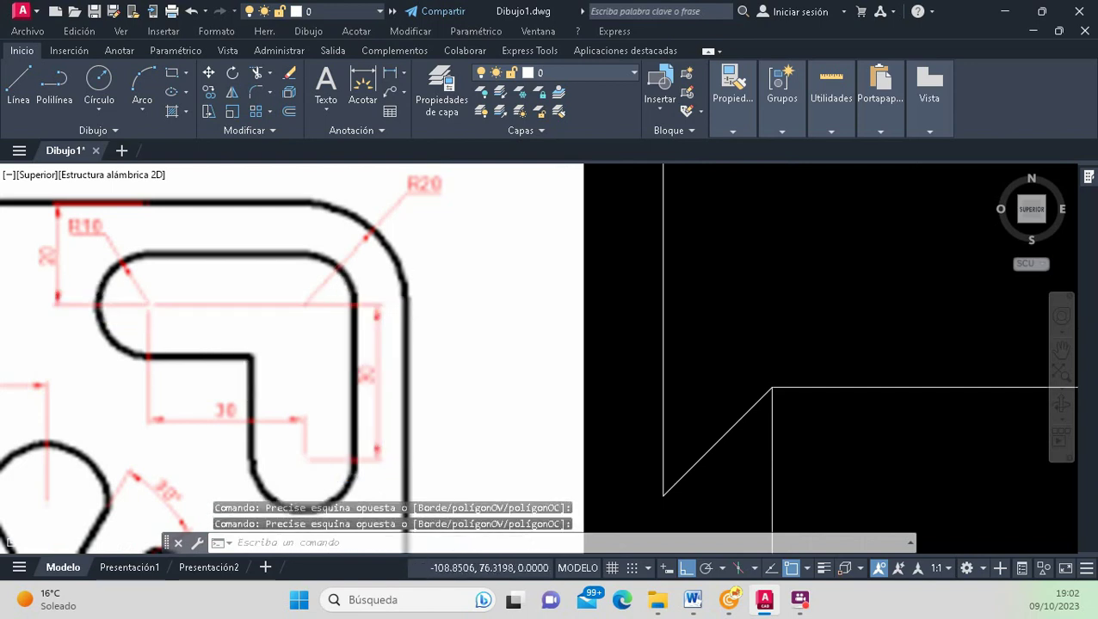
{"action": "left_click", "coordinate": [31, 281]}
{"action": "left_click", "coordinate": [387, 329]}
{"action": "scroll", "coordinate": [405, 335], "scroll_direction": "down", "scroll_amount": 5}
{"action": "scroll", "coordinate": [422, 345], "scroll_direction": "down", "scroll_amount": 4}
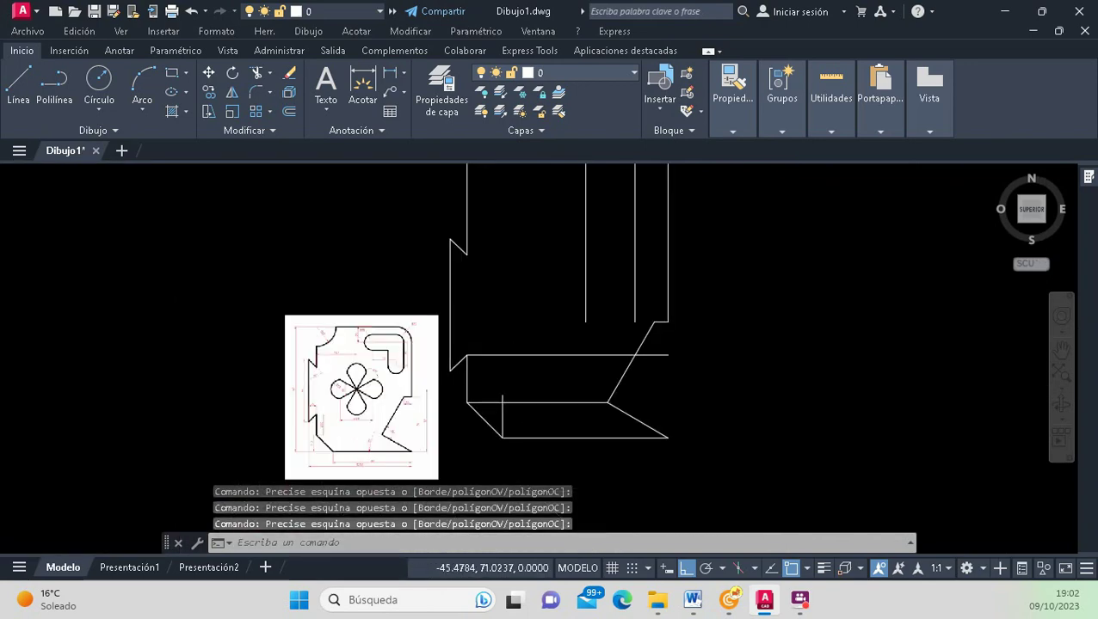
{"action": "scroll", "coordinate": [466, 341], "scroll_direction": "down", "scroll_amount": 2}
{"action": "scroll", "coordinate": [559, 241], "scroll_direction": "up", "scroll_amount": 2}
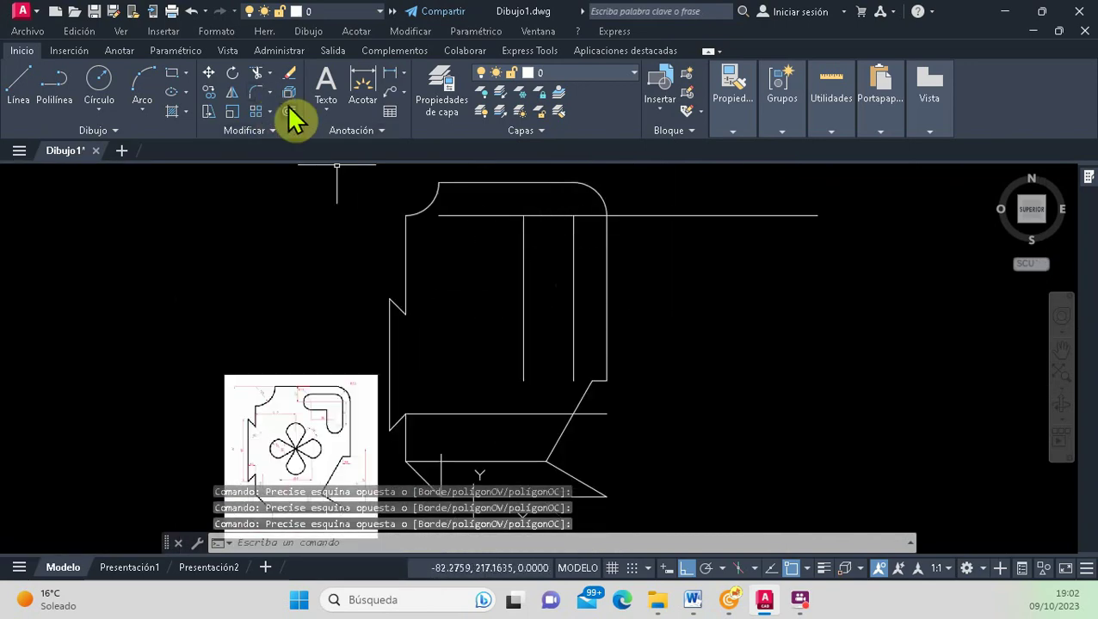
Offset the upper horizontal construction line 30 units below itself.
{"action": "left_click", "coordinate": [289, 110]}
{"action": "type", "text": "30"}
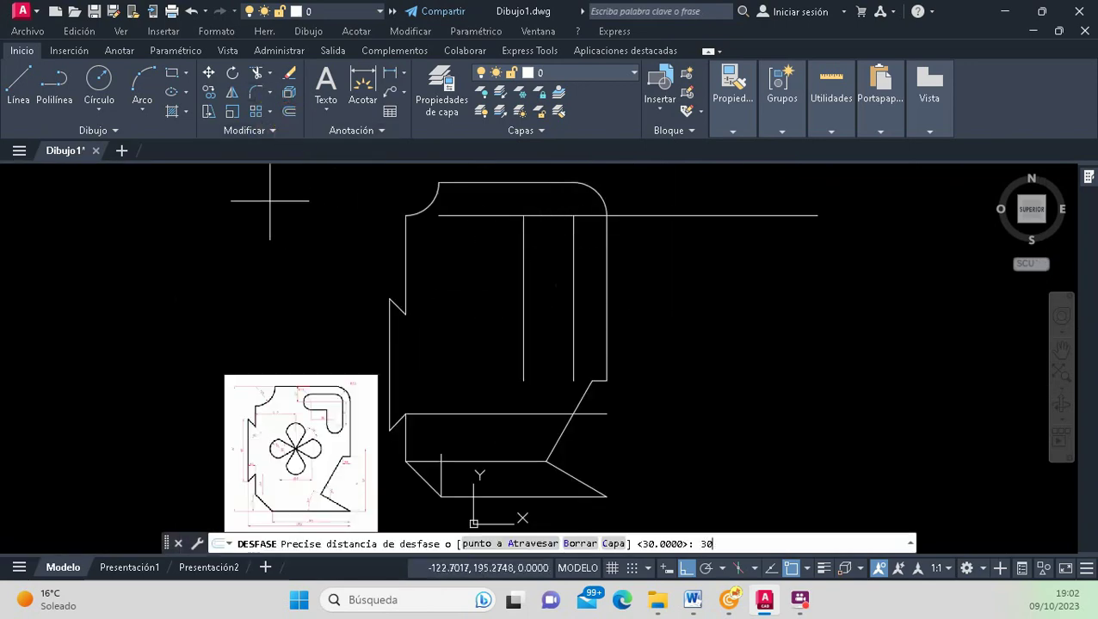
{"action": "key", "text": "Return"}
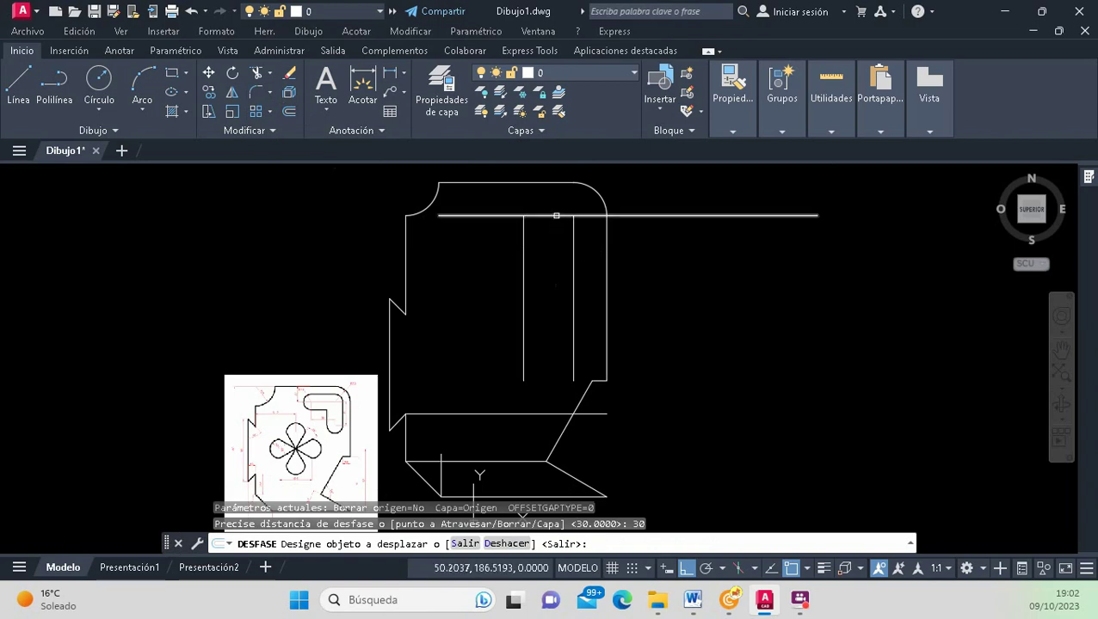
{"action": "left_click", "coordinate": [556, 216]}
{"action": "left_click", "coordinate": [560, 280]}
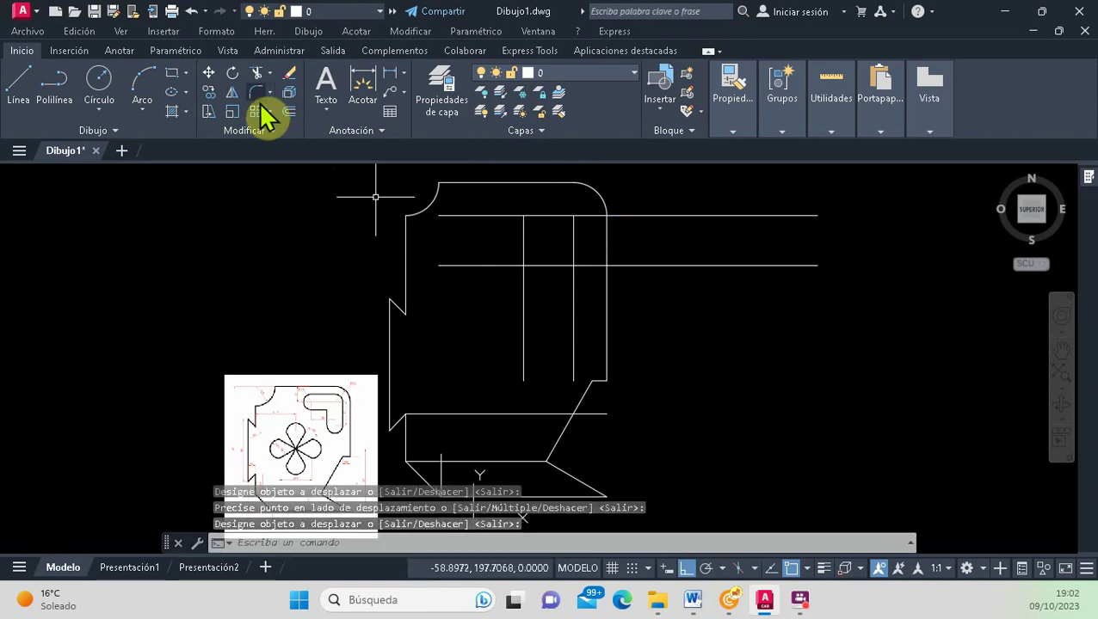
{"action": "left_click", "coordinate": [256, 93]}
Fillet the right vertical and lower horizontal lines with radius 0 into a sharp corner.
{"action": "left_click", "coordinate": [573, 244]}
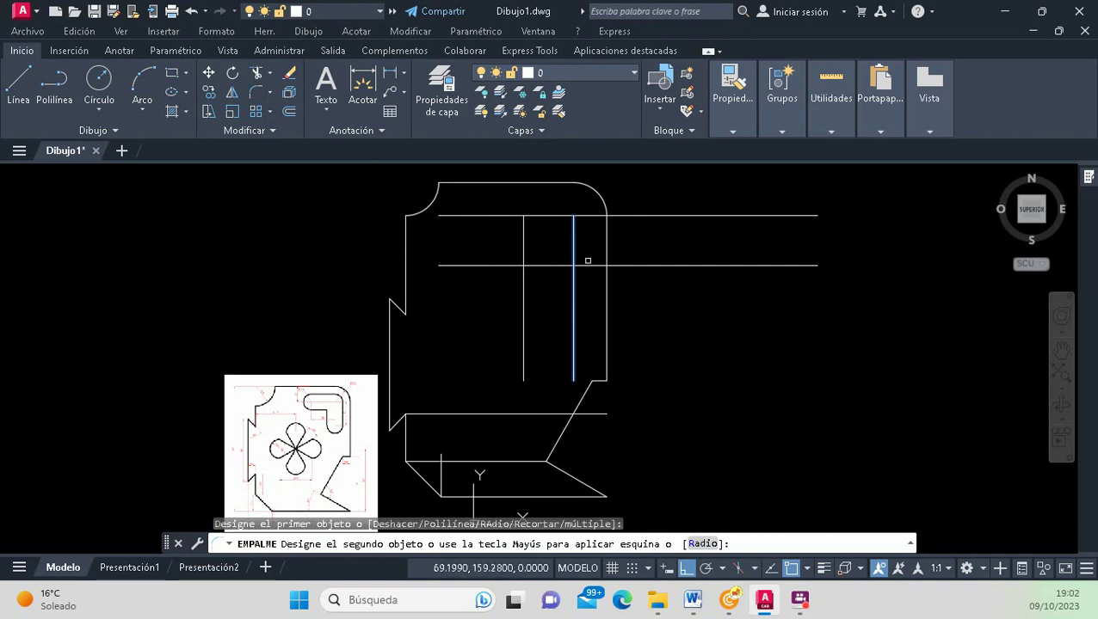
{"action": "left_click", "coordinate": [588, 264]}
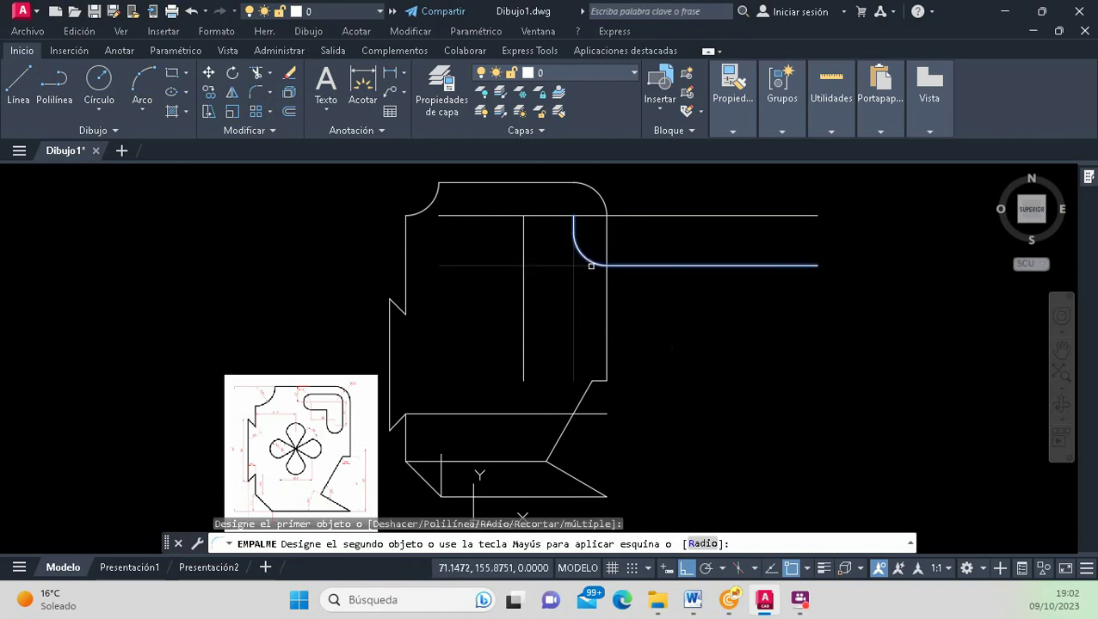
{"action": "left_click", "coordinate": [702, 544]}
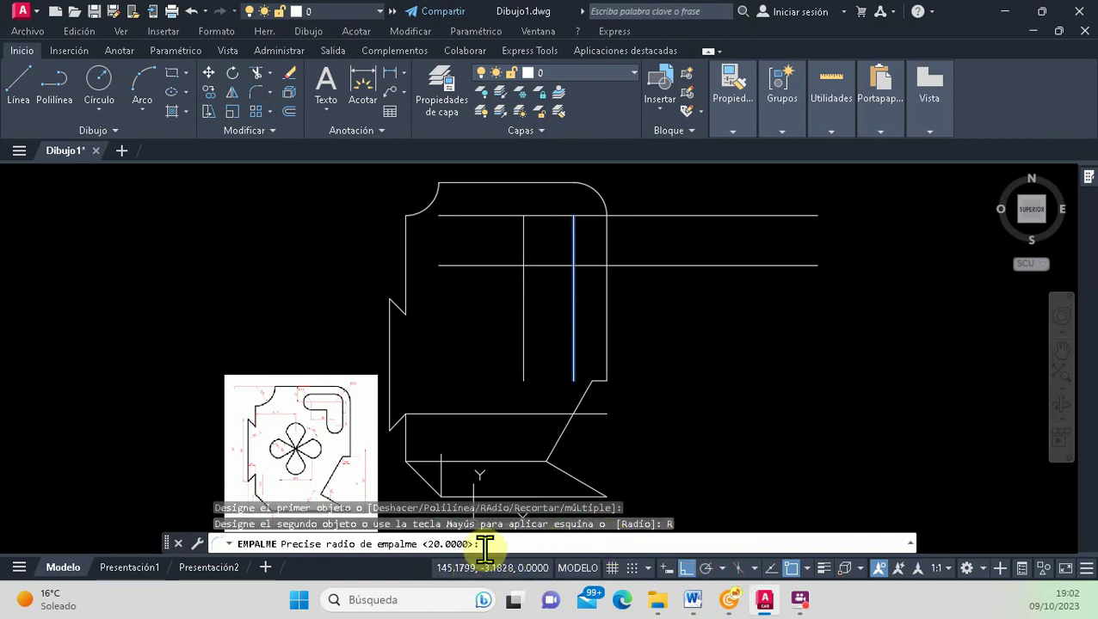
{"action": "type", "text": "0"}
{"action": "key", "text": "Return"}
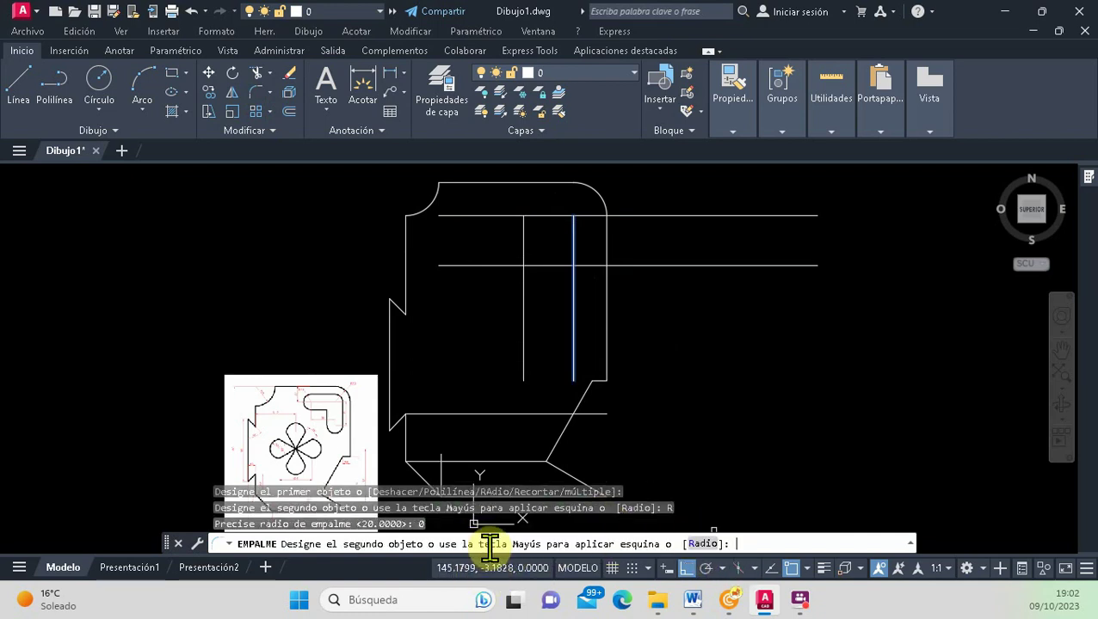
{"action": "left_click", "coordinate": [594, 267]}
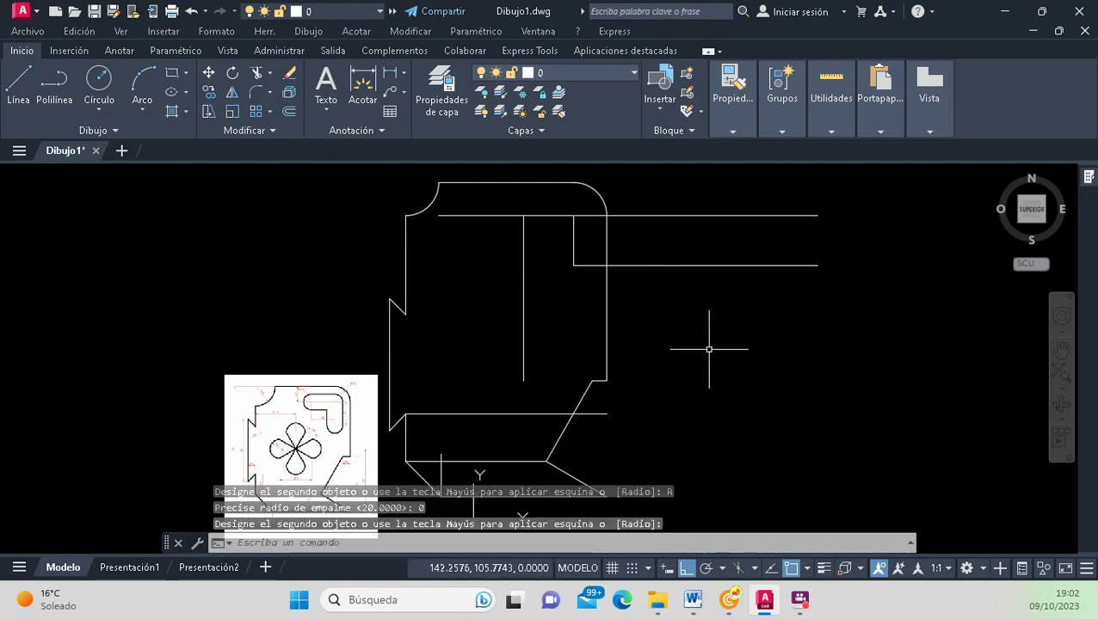
{"action": "left_click", "coordinate": [581, 273]}
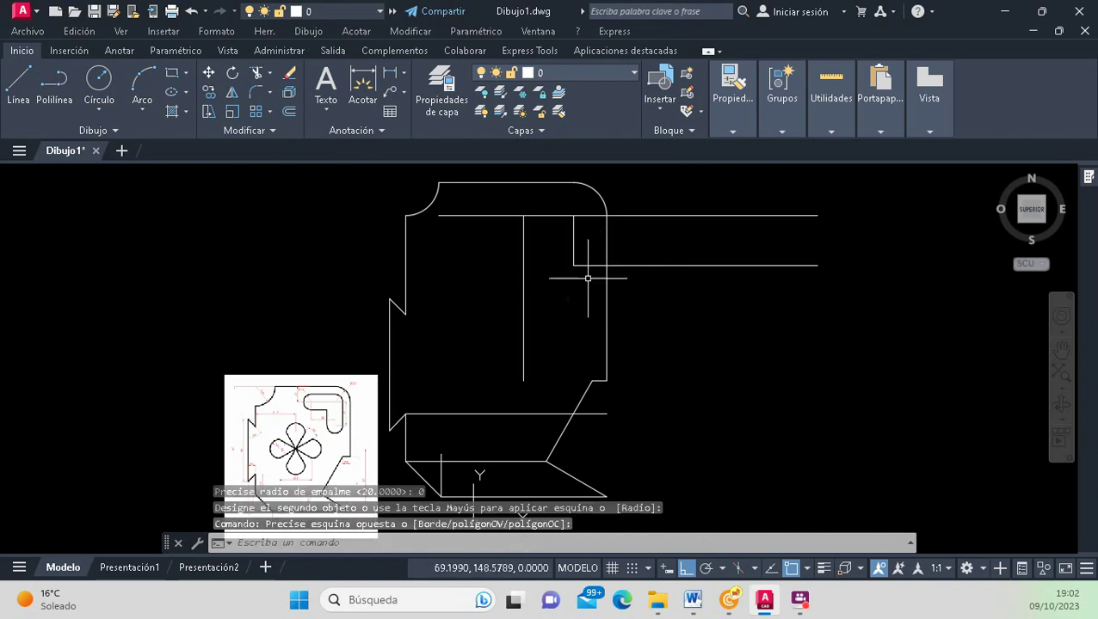
Select the corner lines plus the upper horizontal and left vertical construction lines.
{"action": "left_click", "coordinate": [584, 255]}
{"action": "left_click", "coordinate": [527, 215]}
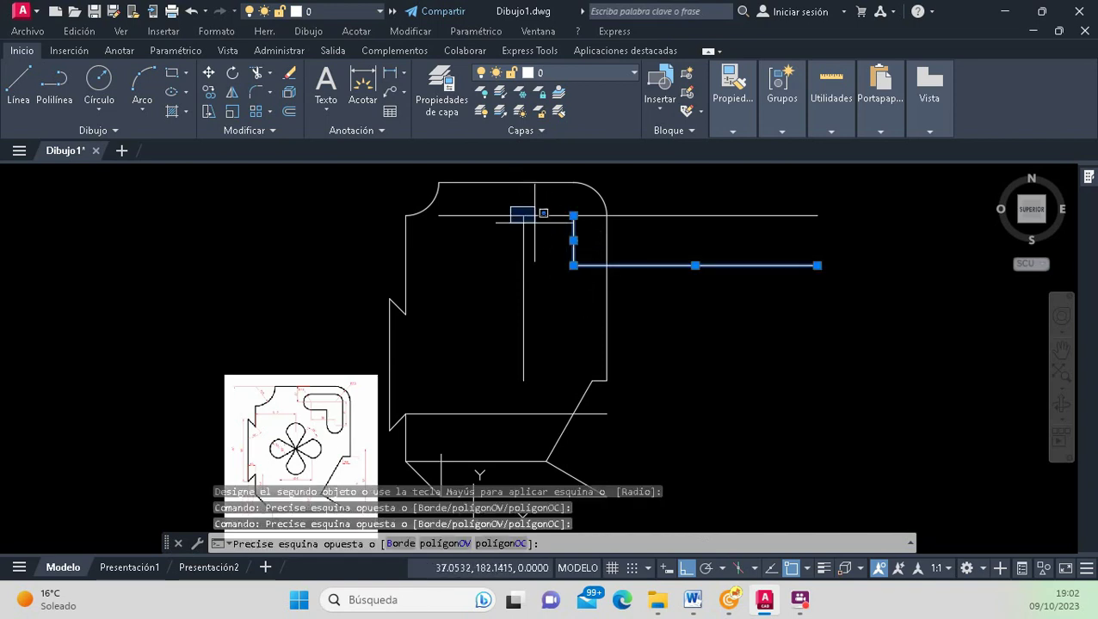
{"action": "left_click", "coordinate": [537, 232]}
{"action": "left_click", "coordinate": [537, 233]}
{"action": "left_click", "coordinate": [519, 205]}
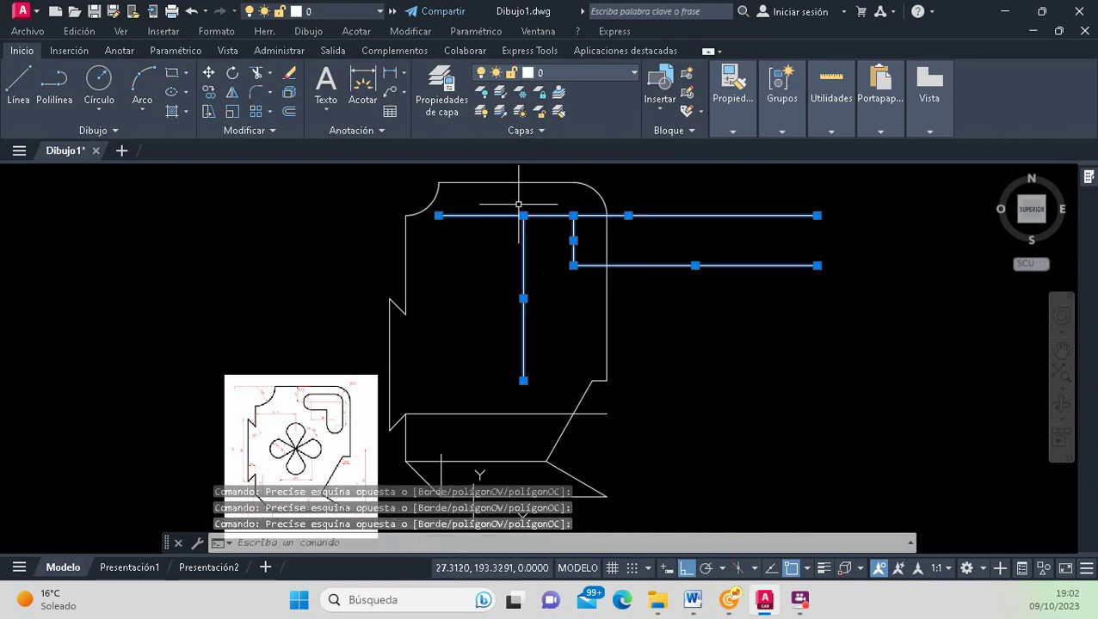
{"action": "scroll", "coordinate": [519, 205], "scroll_direction": "up", "scroll_amount": 4}
{"action": "left_click", "coordinate": [588, 195]}
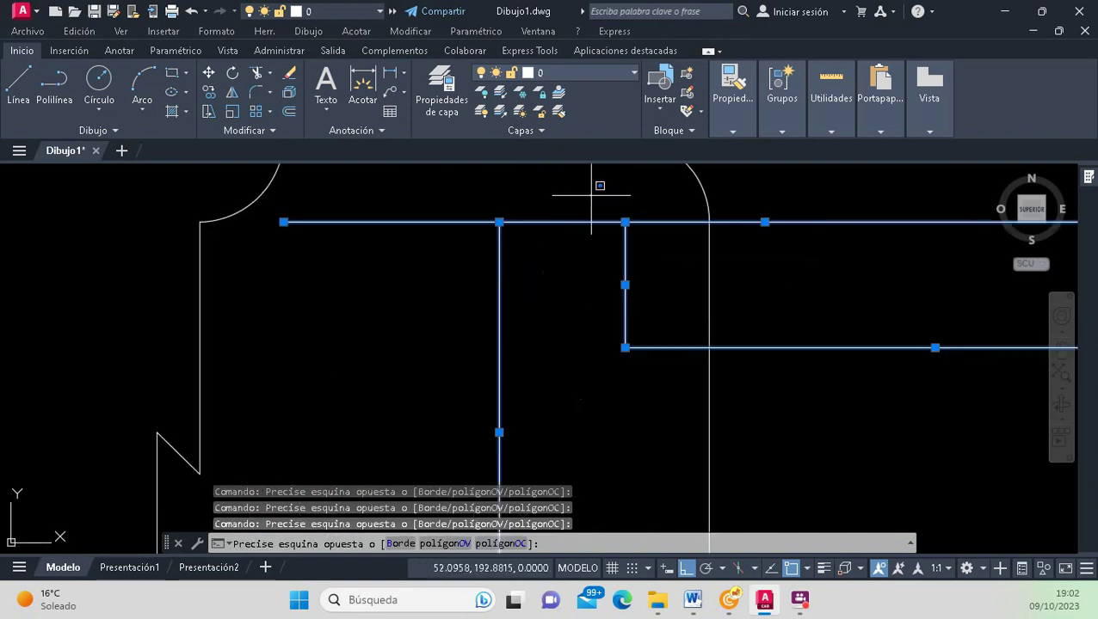
{"action": "left_click", "coordinate": [654, 240]}
{"action": "scroll", "coordinate": [635, 221], "scroll_direction": "up", "scroll_amount": 2}
{"action": "left_click", "coordinate": [591, 198]}
{"action": "left_click", "coordinate": [661, 266]}
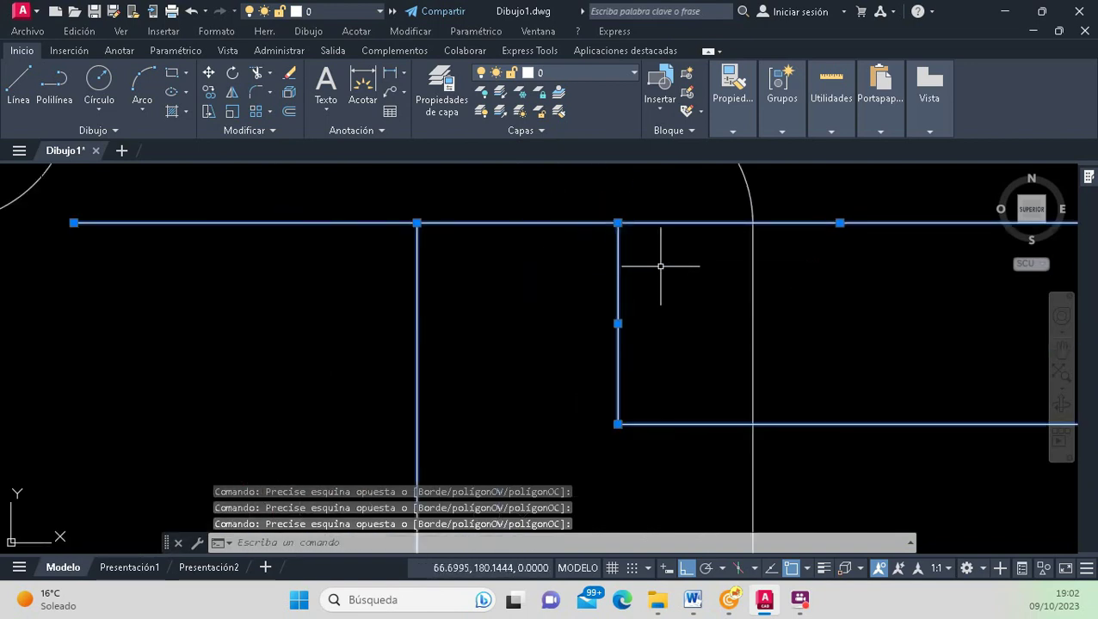
Zoom and pan onto the reference image's rounded slot corner showing R10 and R20.
{"action": "scroll", "coordinate": [656, 263], "scroll_direction": "down", "scroll_amount": 2}
{"action": "scroll", "coordinate": [473, 274], "scroll_direction": "down", "scroll_amount": 2}
{"action": "scroll", "coordinate": [422, 306], "scroll_direction": "down", "scroll_amount": 1}
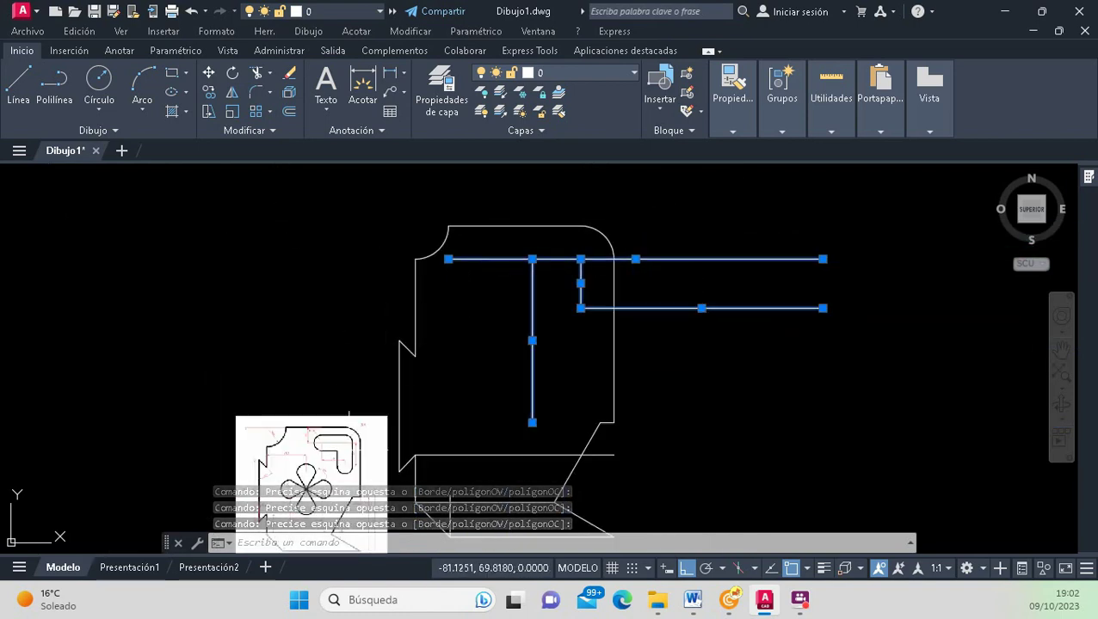
{"action": "scroll", "coordinate": [350, 426], "scroll_direction": "up", "scroll_amount": 2}
{"action": "scroll", "coordinate": [288, 448], "scroll_direction": "up", "scroll_amount": 1}
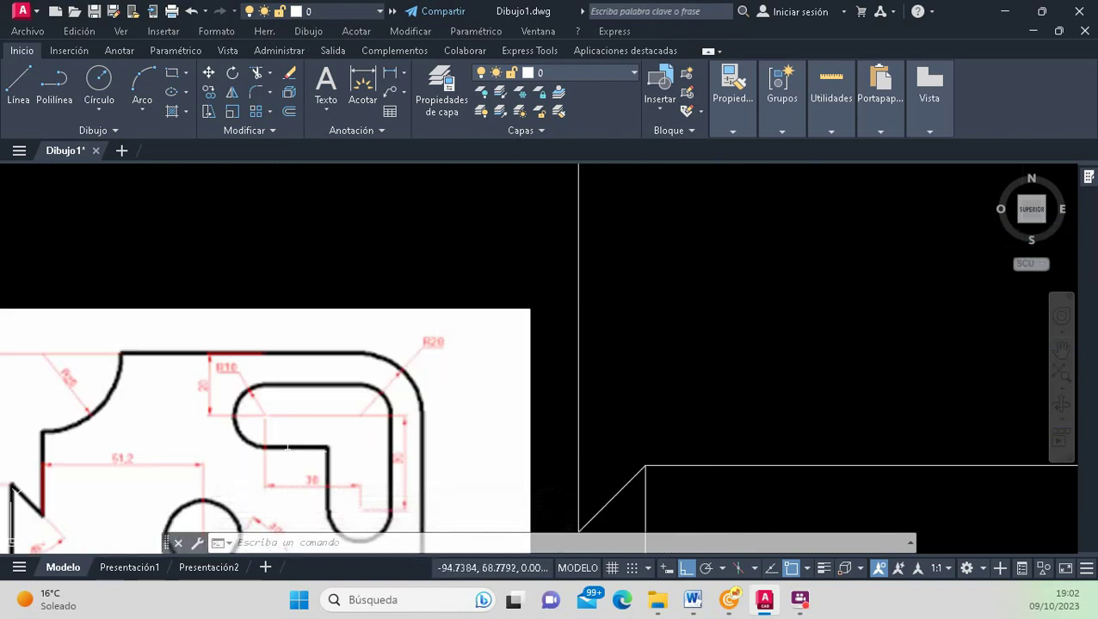
{"action": "scroll", "coordinate": [288, 447], "scroll_direction": "up", "scroll_amount": 1}
{"action": "scroll", "coordinate": [193, 352], "scroll_direction": "up", "scroll_amount": 2}
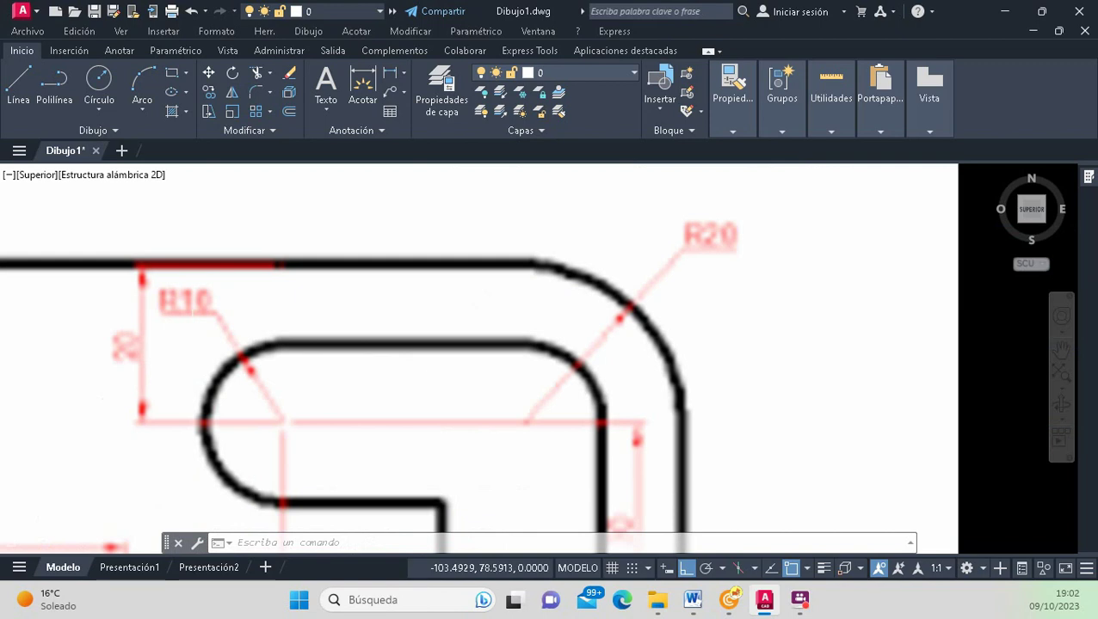
{"action": "left_click", "coordinate": [158, 262]}
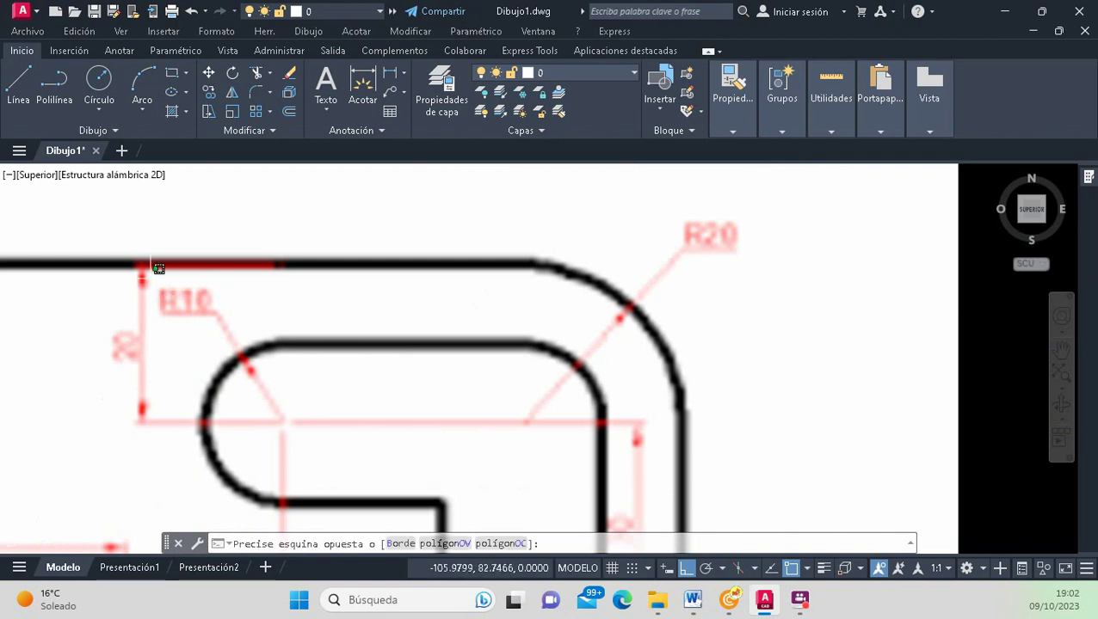
{"action": "scroll", "coordinate": [240, 325], "scroll_direction": "down", "scroll_amount": 4}
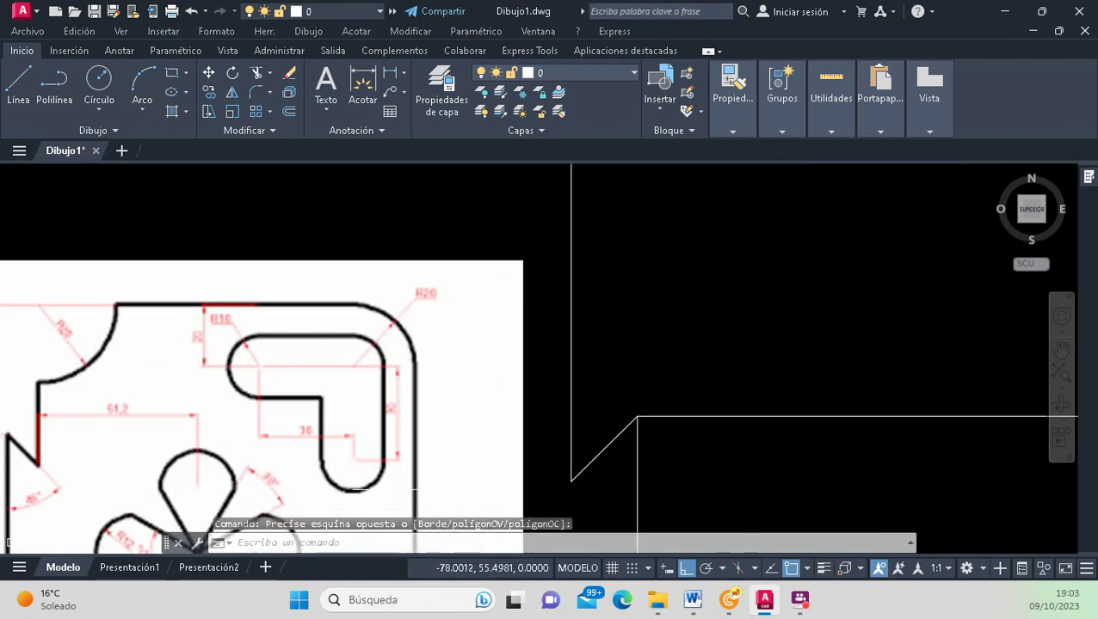
{"action": "scroll", "coordinate": [427, 290], "scroll_direction": "up", "scroll_amount": 2}
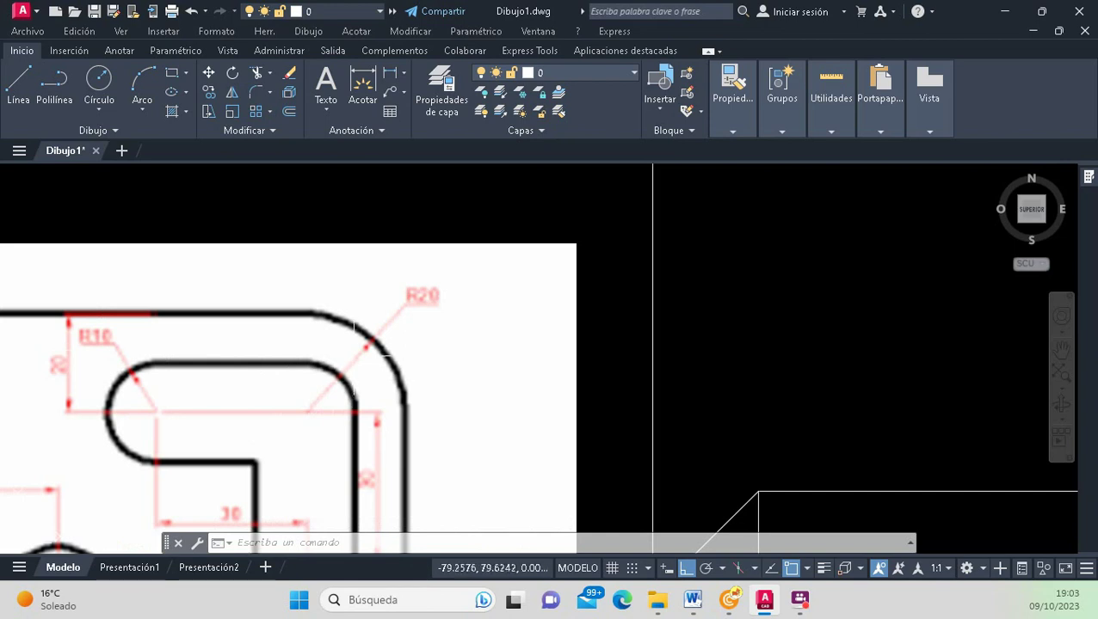
{"action": "scroll", "coordinate": [354, 354], "scroll_direction": "down", "scroll_amount": 3}
{"action": "scroll", "coordinate": [354, 354], "scroll_direction": "down", "scroll_amount": 3}
{"action": "scroll", "coordinate": [487, 261], "scroll_direction": "up", "scroll_amount": 2}
{"action": "scroll", "coordinate": [487, 261], "scroll_direction": "up", "scroll_amount": 3}
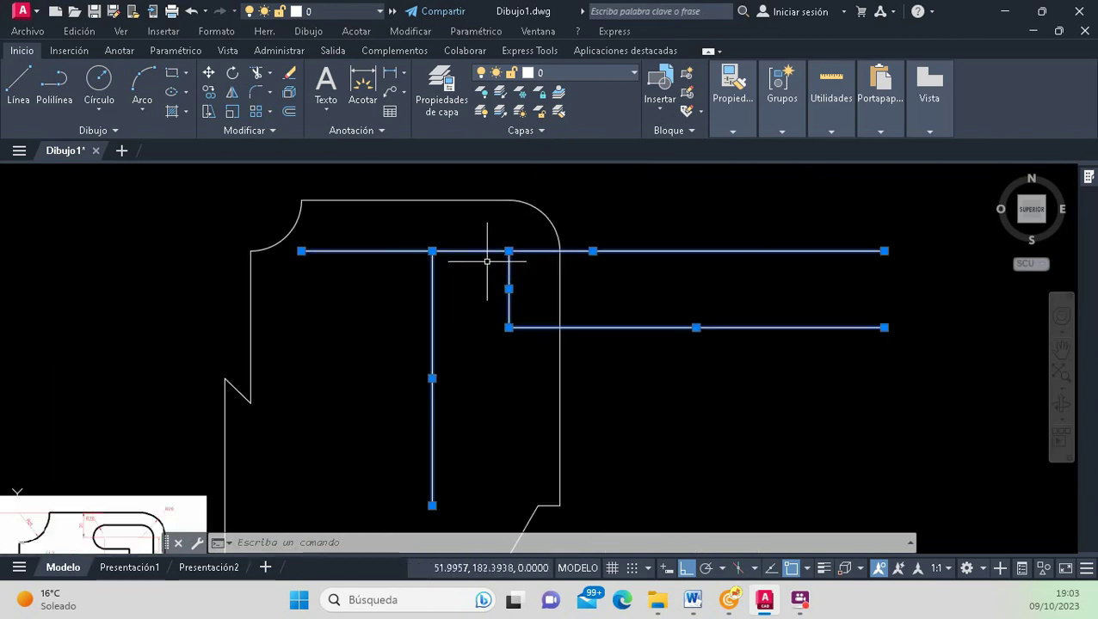
{"action": "scroll", "coordinate": [487, 261], "scroll_direction": "down", "scroll_amount": 5}
{"action": "scroll", "coordinate": [399, 328], "scroll_direction": "up", "scroll_amount": 5}
{"action": "scroll", "coordinate": [345, 378], "scroll_direction": "down", "scroll_amount": 2}
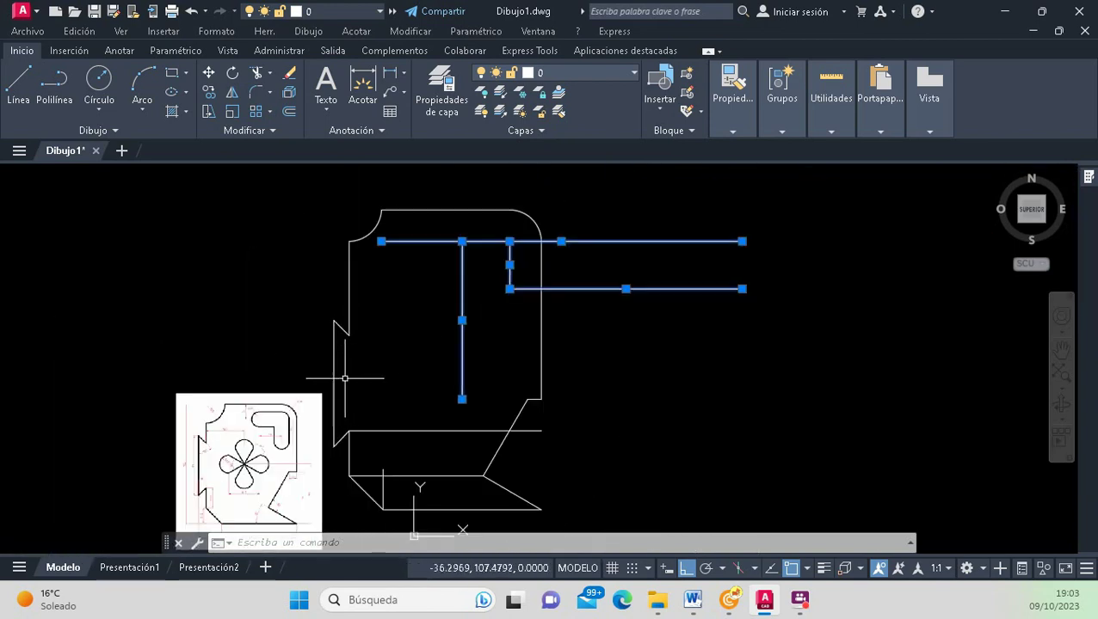
{"action": "scroll", "coordinate": [465, 257], "scroll_direction": "up", "scroll_amount": 2}
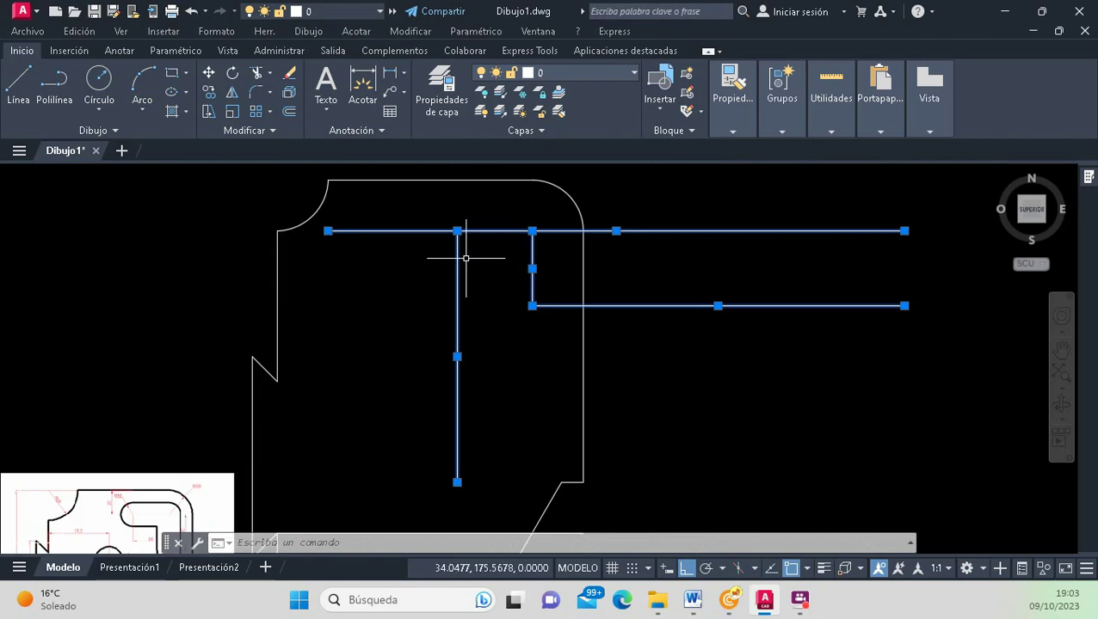
{"action": "scroll", "coordinate": [186, 393], "scroll_direction": "down", "scroll_amount": 2}
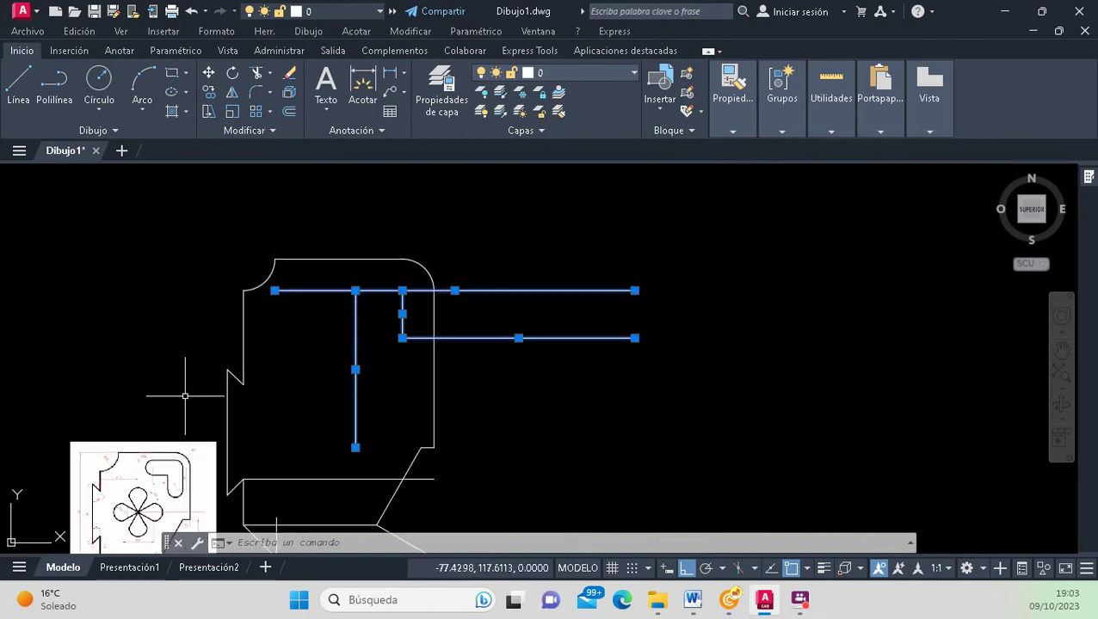
{"action": "scroll", "coordinate": [189, 497], "scroll_direction": "up", "scroll_amount": 2}
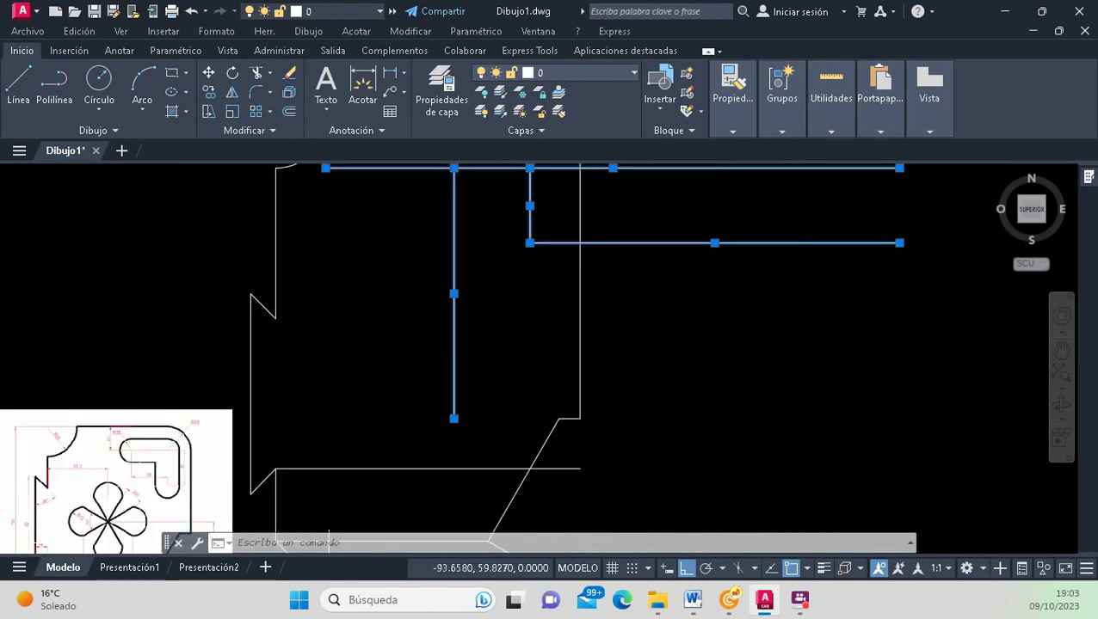
{"action": "scroll", "coordinate": [289, 392], "scroll_direction": "down", "scroll_amount": 3}
{"action": "scroll", "coordinate": [339, 321], "scroll_direction": "up", "scroll_amount": 3}
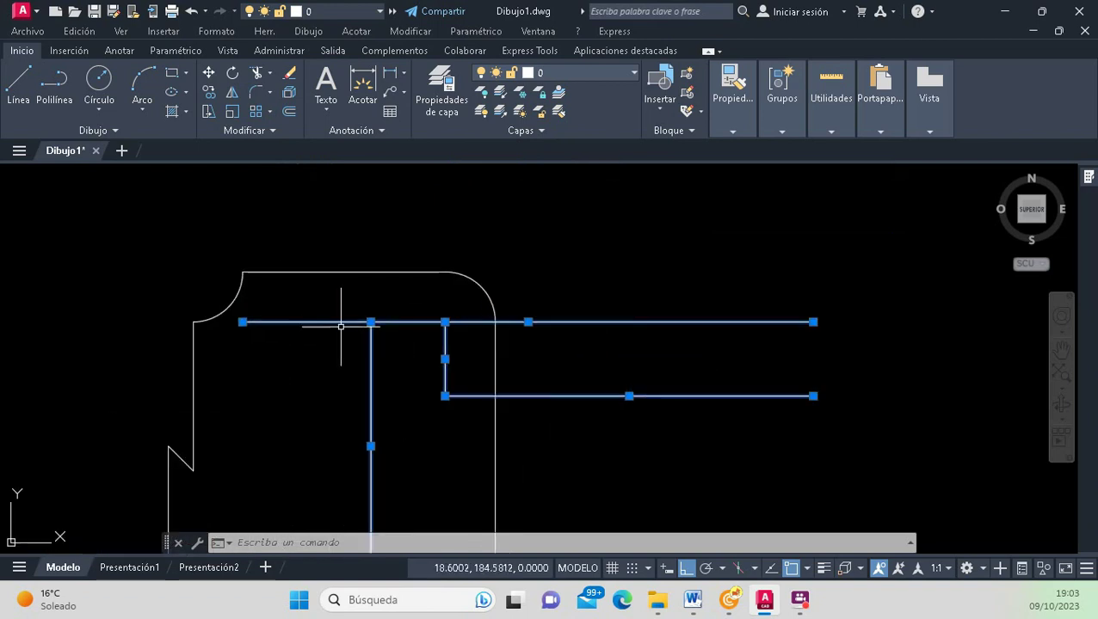
{"action": "scroll", "coordinate": [361, 332], "scroll_direction": "up", "scroll_amount": 2}
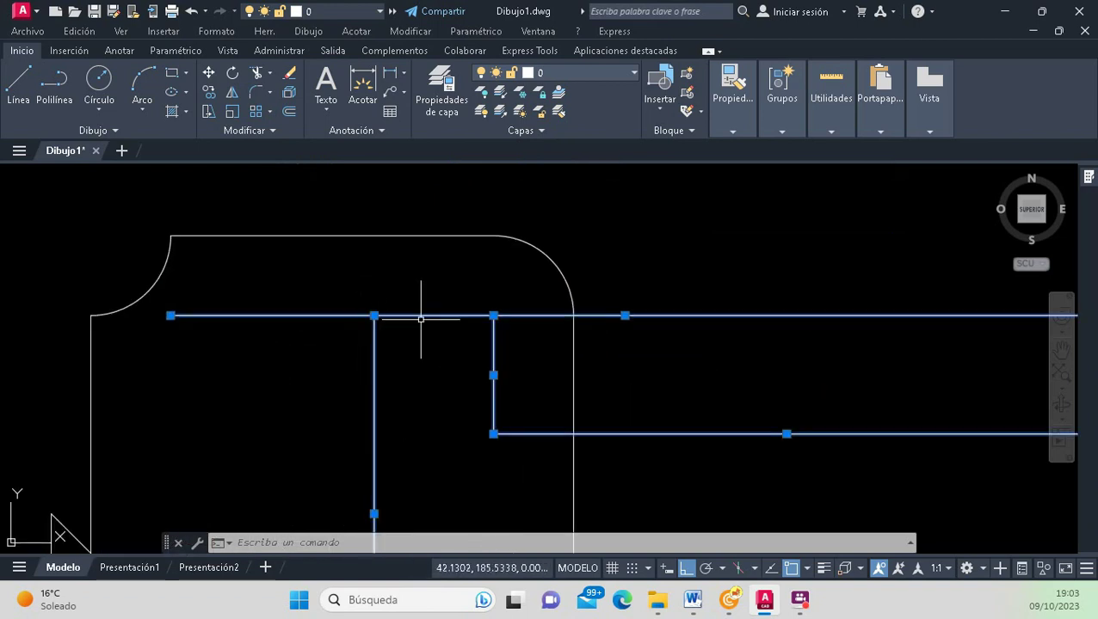
{"action": "scroll", "coordinate": [422, 315], "scroll_direction": "down", "scroll_amount": 2}
{"action": "scroll", "coordinate": [416, 318], "scroll_direction": "down", "scroll_amount": 5}
{"action": "scroll", "coordinate": [368, 370], "scroll_direction": "up", "scroll_amount": 3}
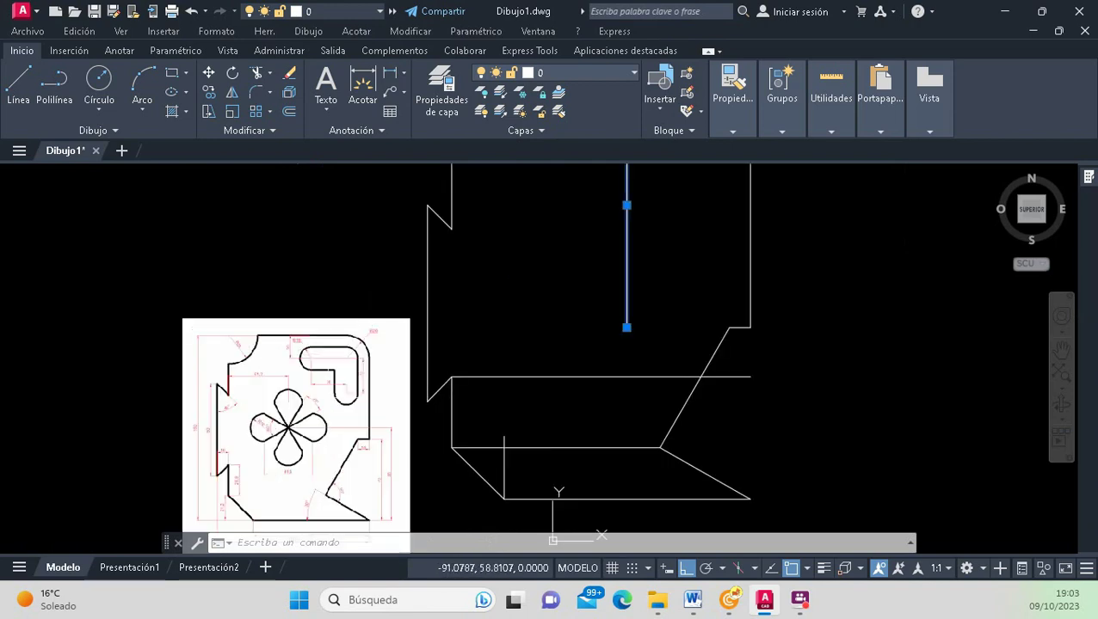
{"action": "scroll", "coordinate": [344, 353], "scroll_direction": "up", "scroll_amount": 3}
{"action": "scroll", "coordinate": [310, 320], "scroll_direction": "up", "scroll_amount": 4}
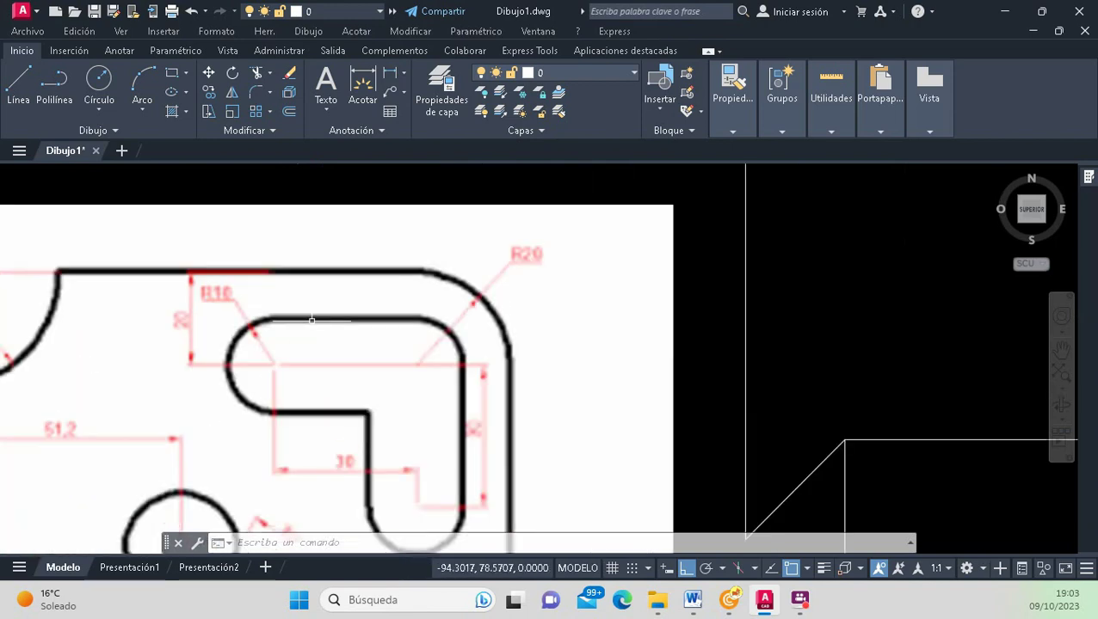
Draw a radius-10 circle centred on the vertical and upper horizontal line intersection.
{"action": "left_click", "coordinate": [99, 107]}
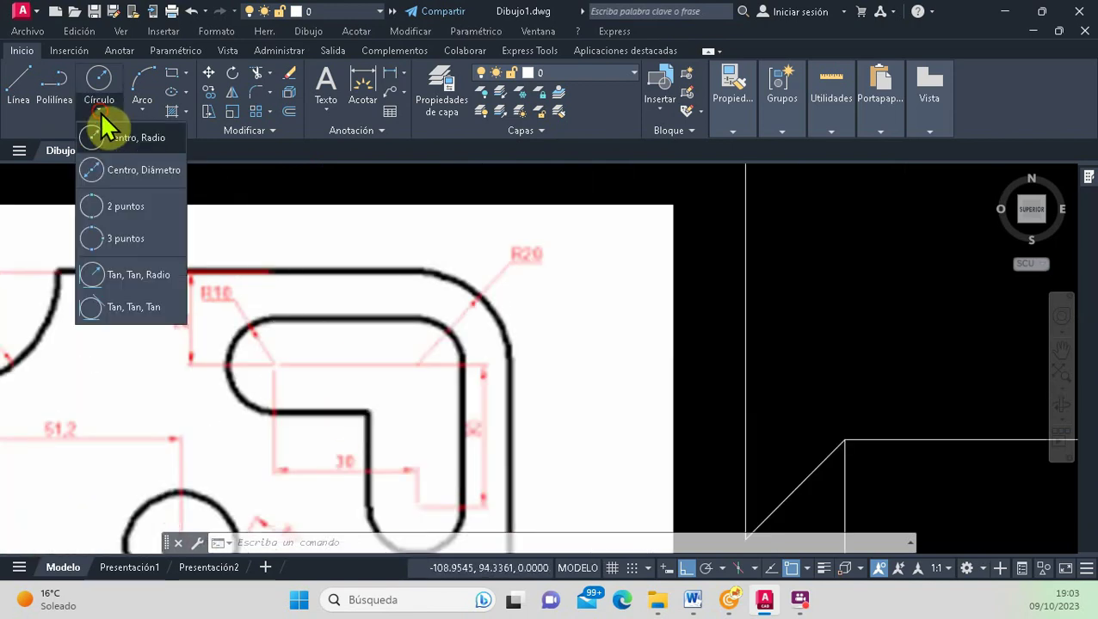
{"action": "left_click", "coordinate": [140, 156]}
{"action": "scroll", "coordinate": [152, 318], "scroll_direction": "up", "scroll_amount": 2}
{"action": "scroll", "coordinate": [152, 318], "scroll_direction": "down", "scroll_amount": 6}
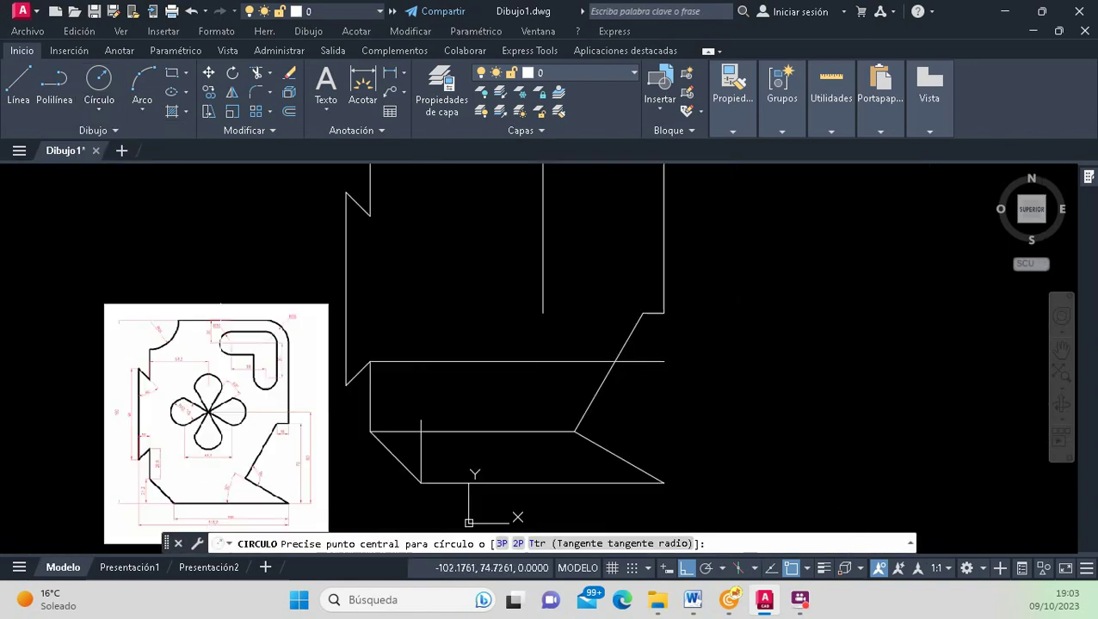
{"action": "scroll", "coordinate": [221, 343], "scroll_direction": "down", "scroll_amount": 4}
{"action": "scroll", "coordinate": [344, 216], "scroll_direction": "up", "scroll_amount": 4}
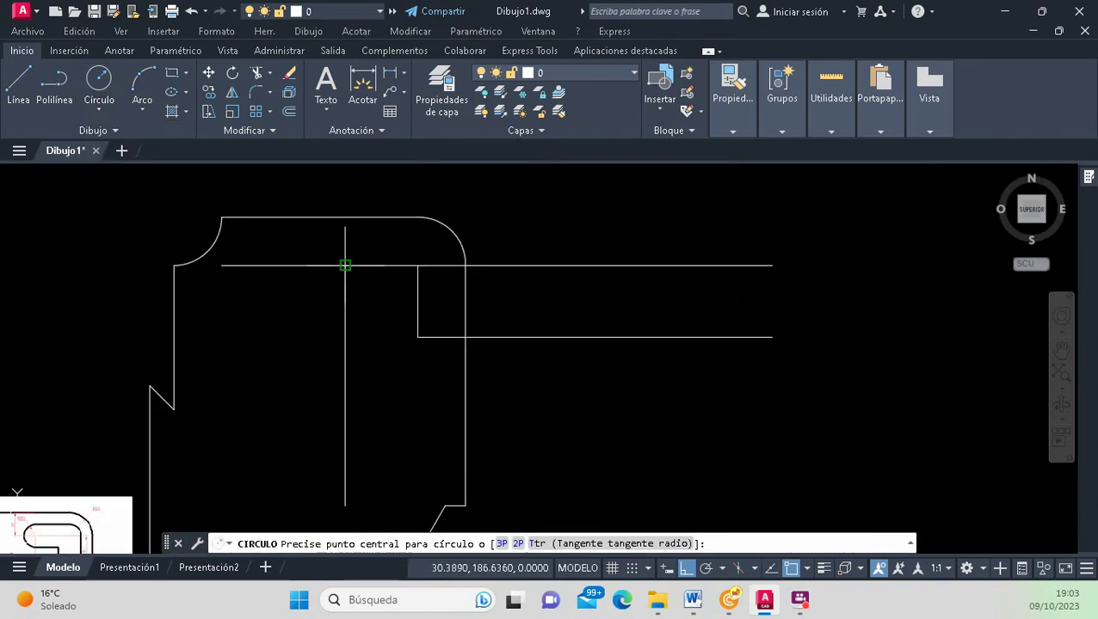
{"action": "left_click", "coordinate": [345, 265]}
{"action": "type", "text": "1"}
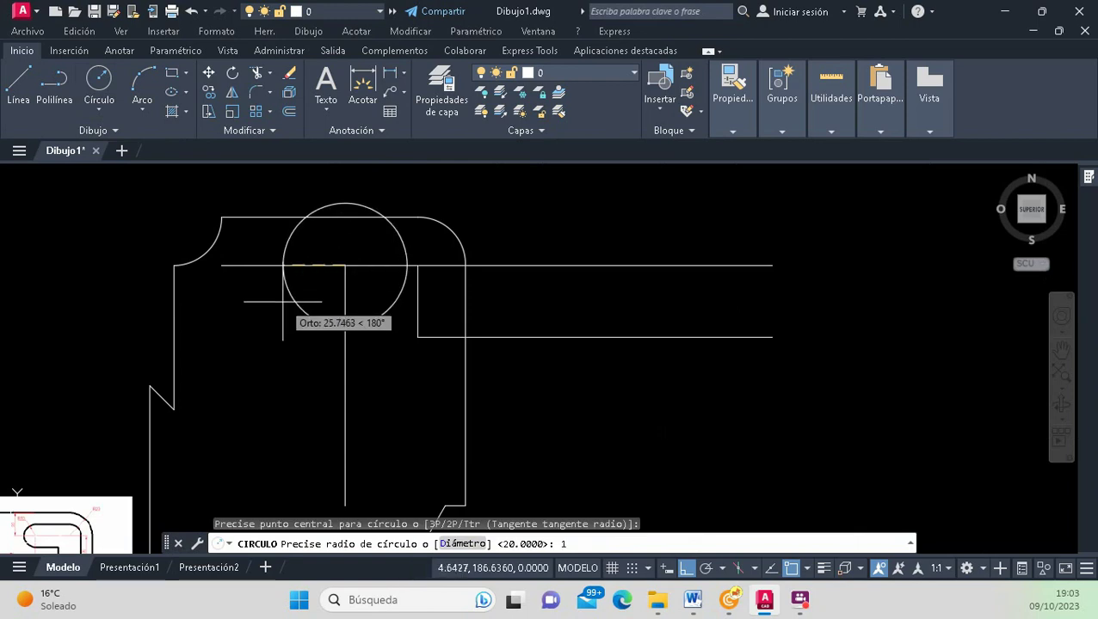
{"action": "type", "text": "0"}
{"action": "key", "text": "Return"}
{"action": "scroll", "coordinate": [471, 282], "scroll_direction": "down", "scroll_amount": 3}
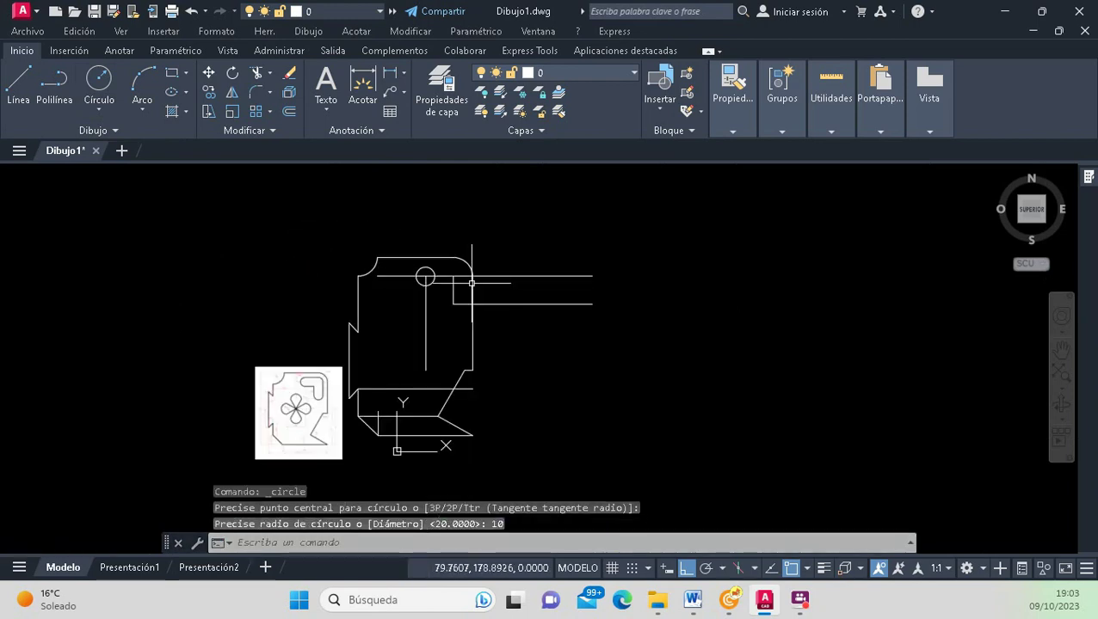
{"action": "scroll", "coordinate": [471, 283], "scroll_direction": "up", "scroll_amount": 2}
{"action": "key", "text": "Return"}
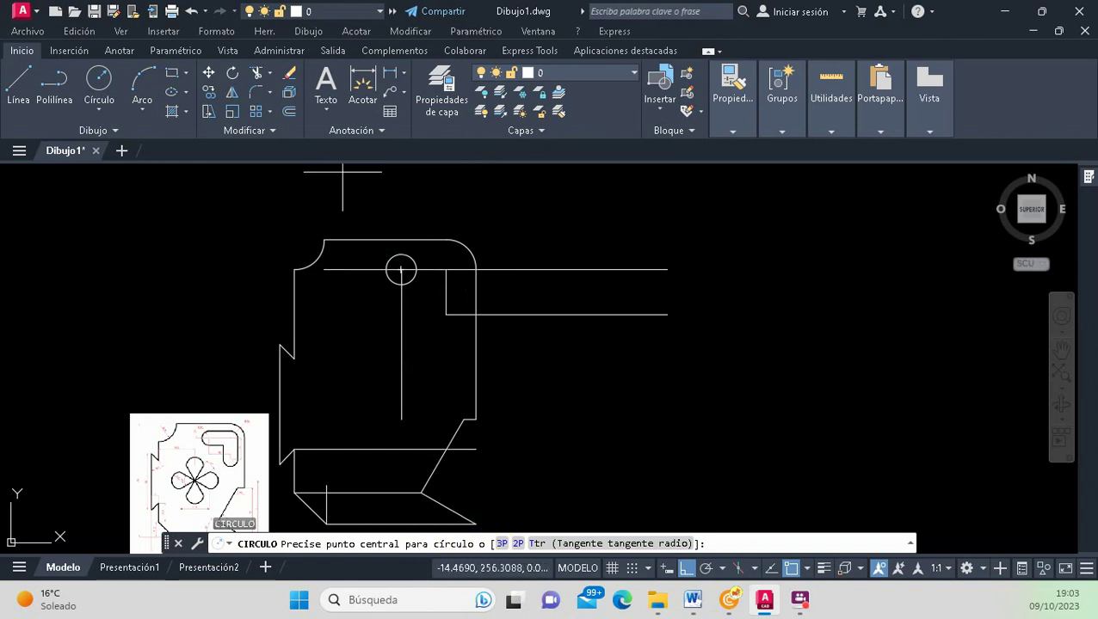
{"action": "left_click", "coordinate": [209, 94]}
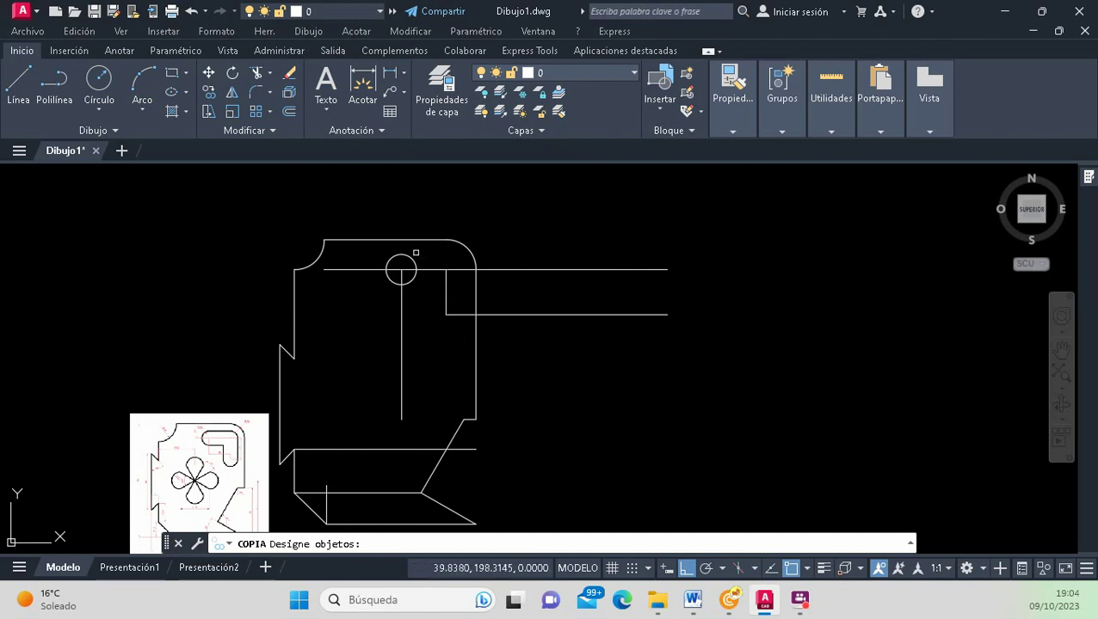
Copy the circle from its centre to the right and lower intersections.
{"action": "left_click", "coordinate": [403, 255]}
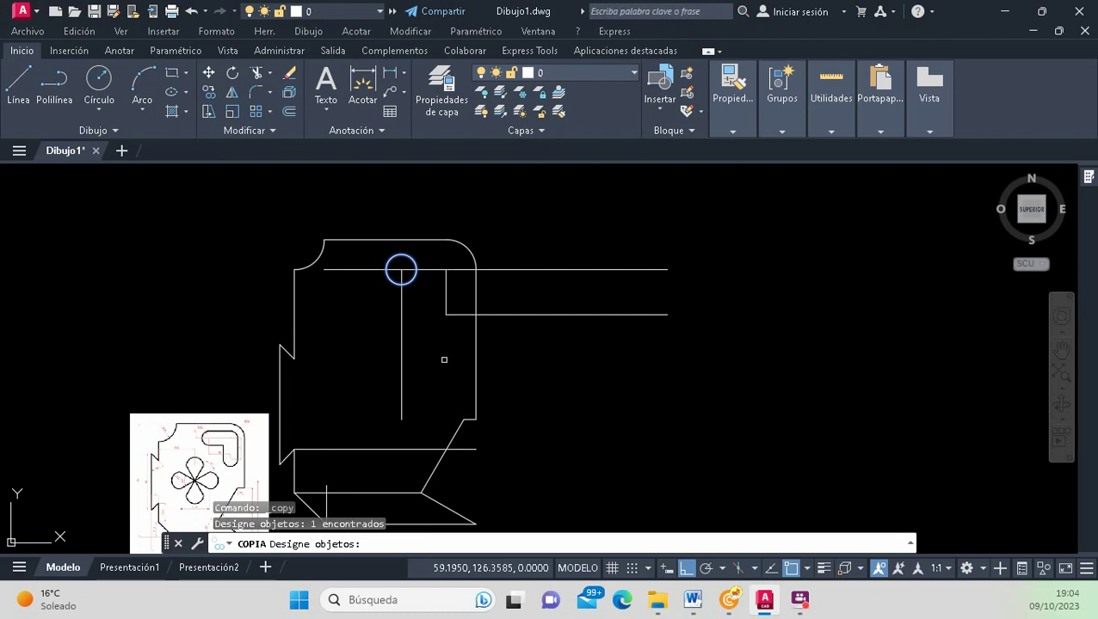
{"action": "key", "text": "Return"}
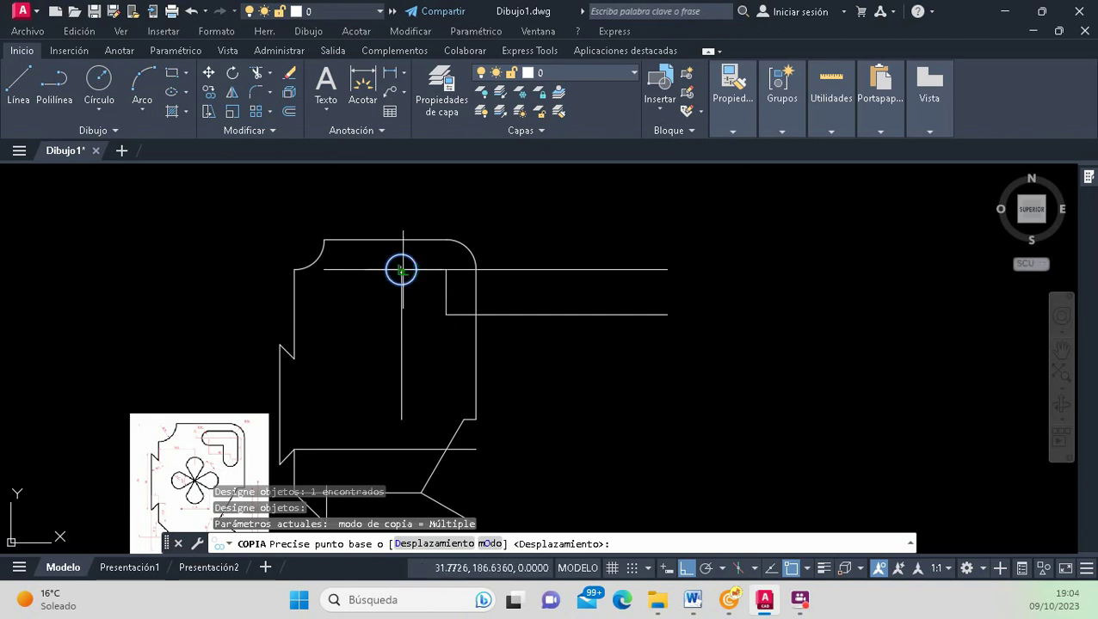
{"action": "scroll", "coordinate": [401, 271], "scroll_direction": "up", "scroll_amount": 4}
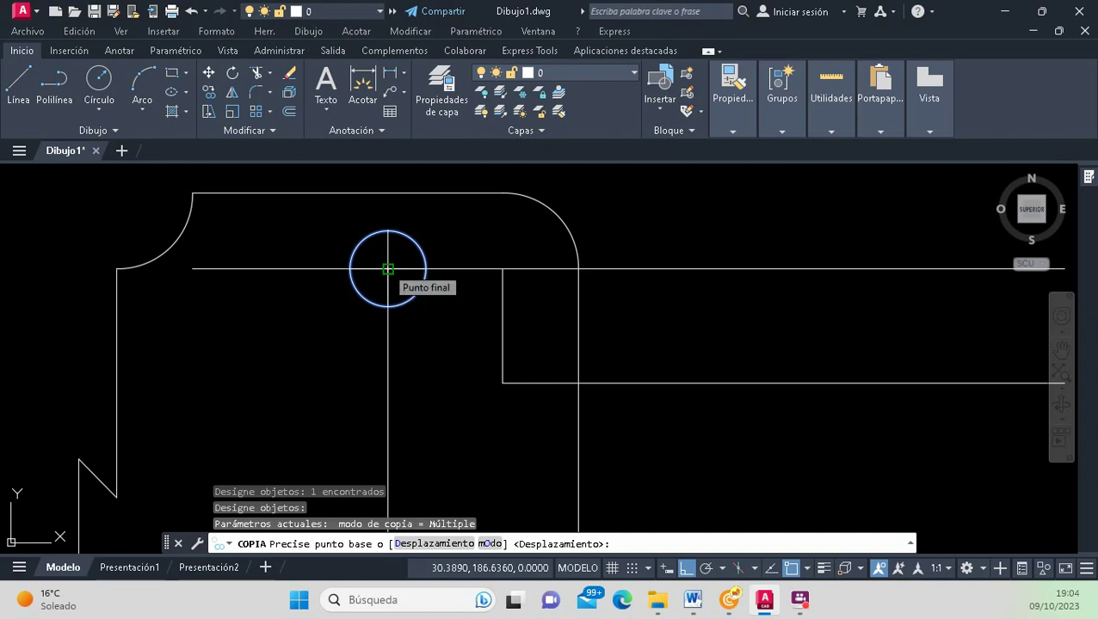
{"action": "left_click", "coordinate": [388, 270]}
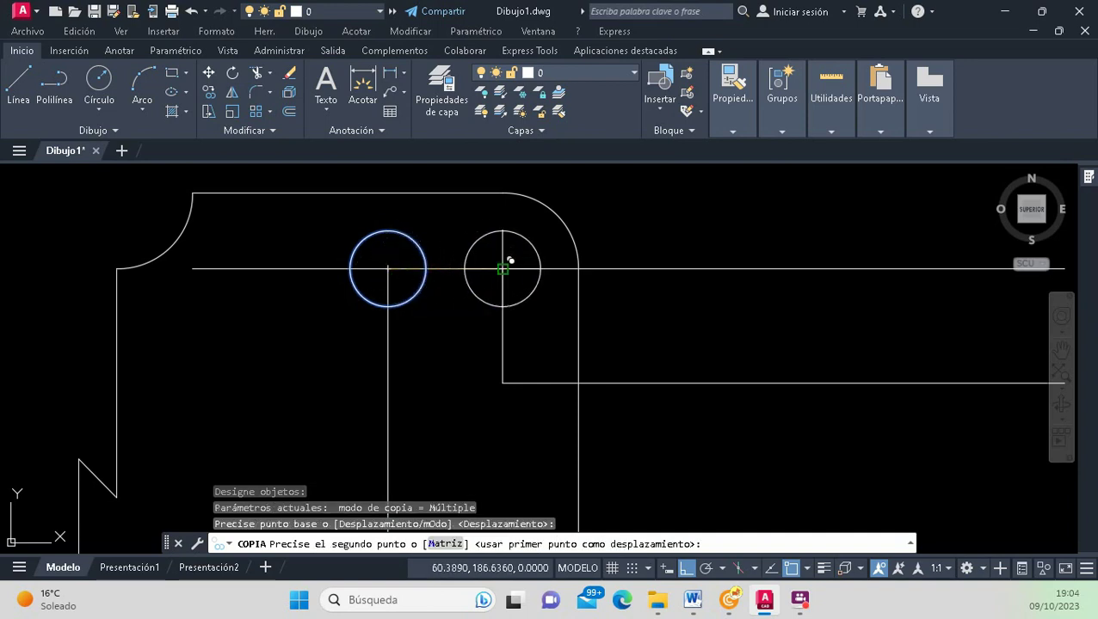
{"action": "left_click", "coordinate": [509, 260]}
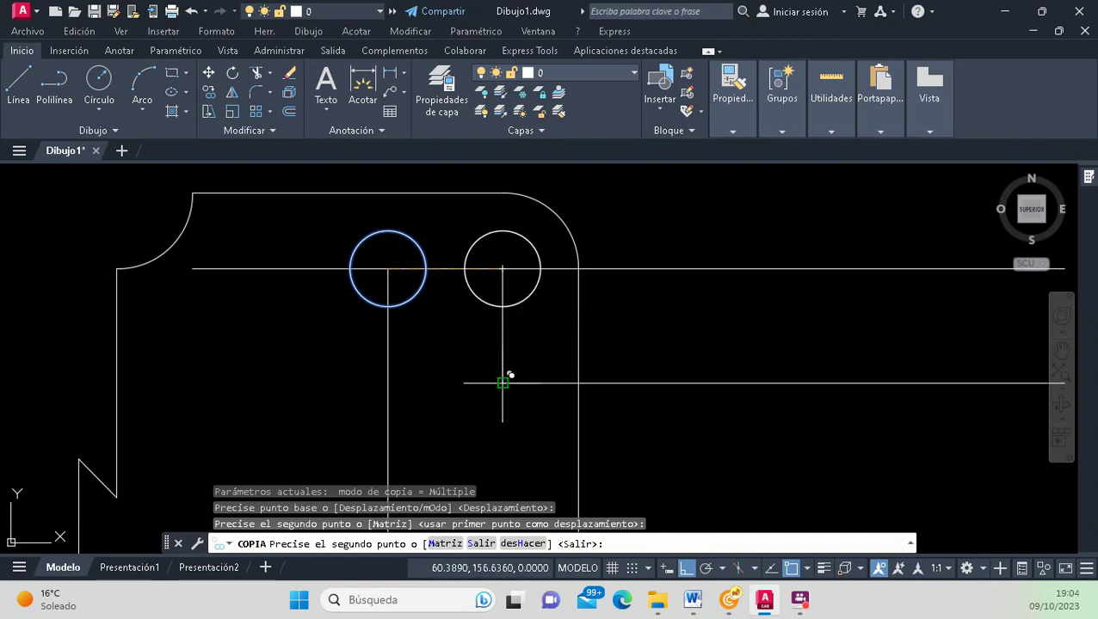
{"action": "left_click", "coordinate": [502, 382]}
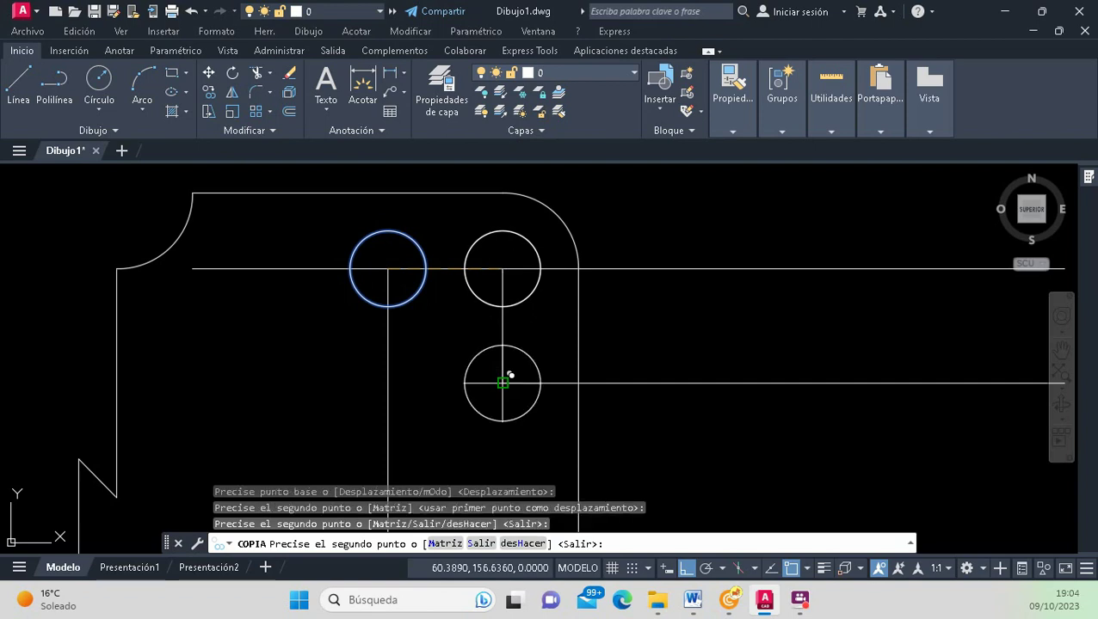
{"action": "key", "text": "Return"}
Erase the vertical and horizontal construction lines around the circles.
{"action": "scroll", "coordinate": [489, 337], "scroll_direction": "down", "scroll_amount": 4}
{"action": "scroll", "coordinate": [489, 337], "scroll_direction": "up", "scroll_amount": 2}
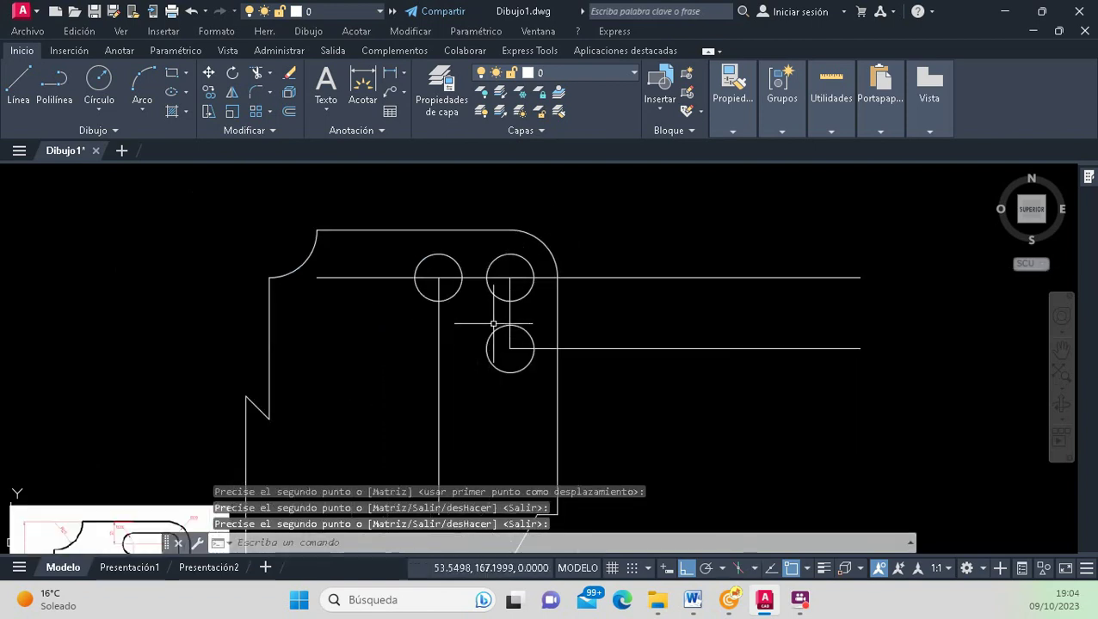
{"action": "scroll", "coordinate": [466, 350], "scroll_direction": "down", "scroll_amount": 2}
{"action": "scroll", "coordinate": [473, 342], "scroll_direction": "up", "scroll_amount": 2}
{"action": "left_click", "coordinate": [476, 347]}
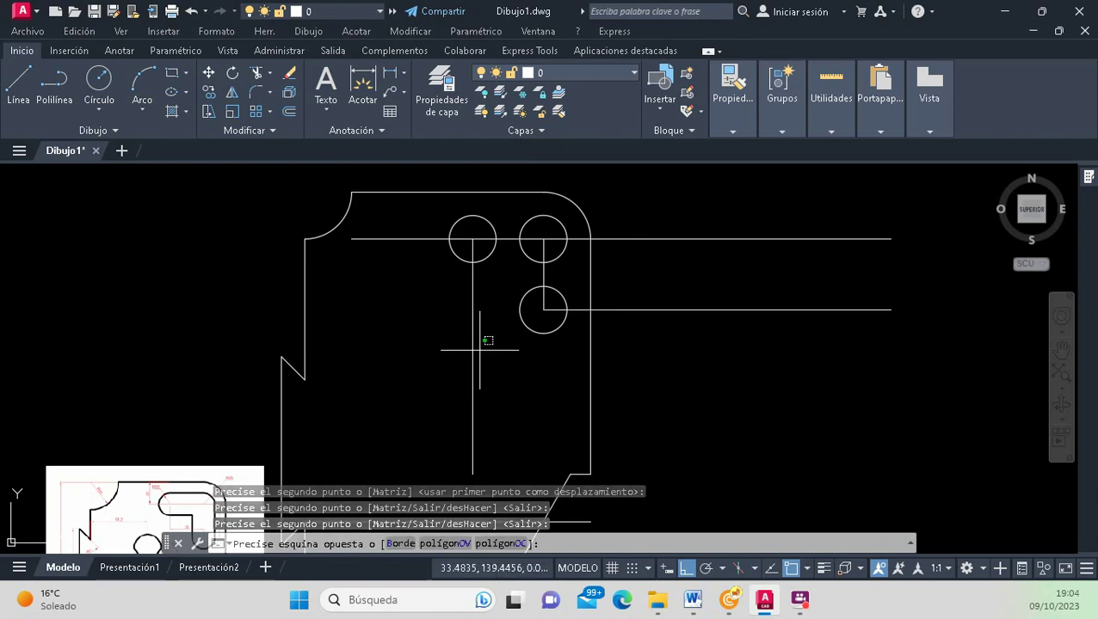
{"action": "left_click", "coordinate": [453, 356]}
{"action": "left_click", "coordinate": [686, 314]}
{"action": "left_click", "coordinate": [656, 221]}
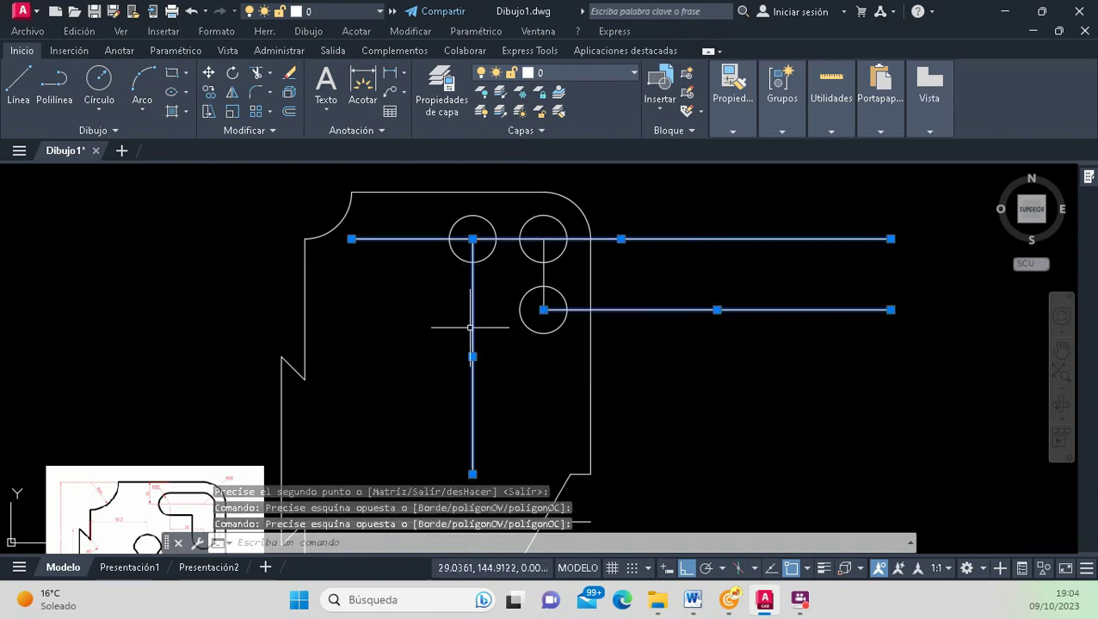
{"action": "key", "text": "Delete"}
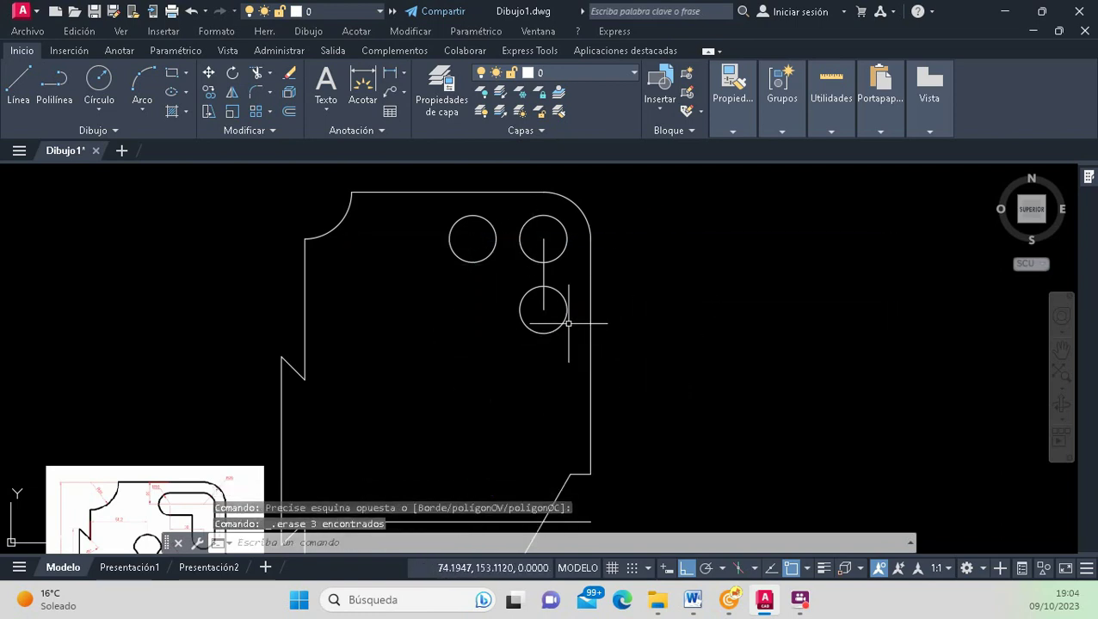
{"action": "key", "text": "Return"}
{"action": "left_click", "coordinate": [545, 276]}
{"action": "key", "text": "Return"}
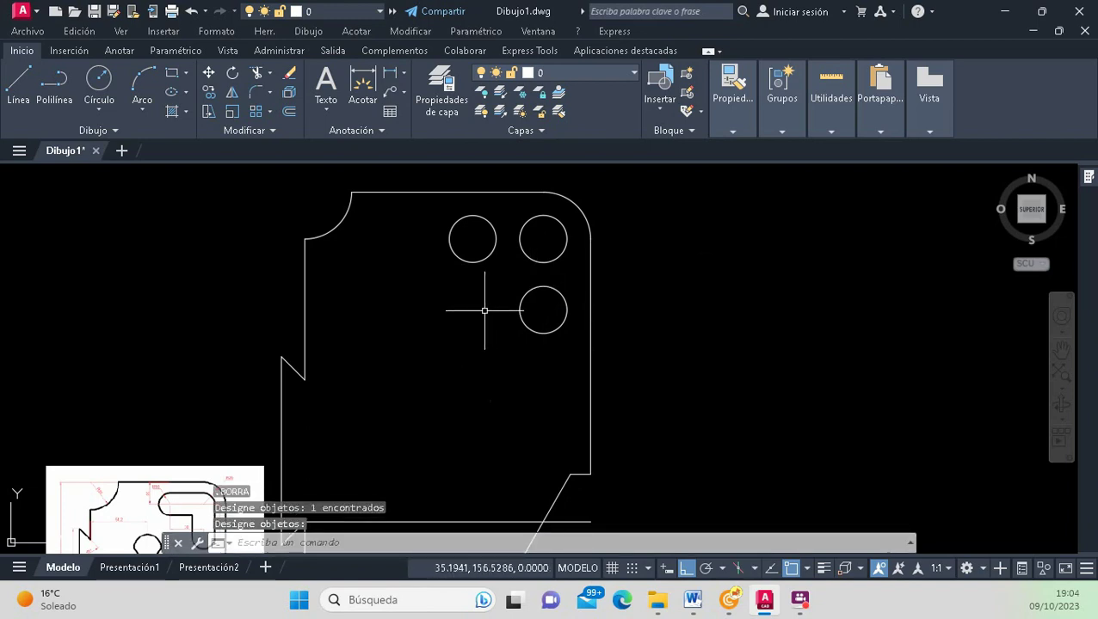
Check object snap modes and draw a line rightward from the upper-left circle's bottom.
{"action": "left_click", "coordinate": [18, 86]}
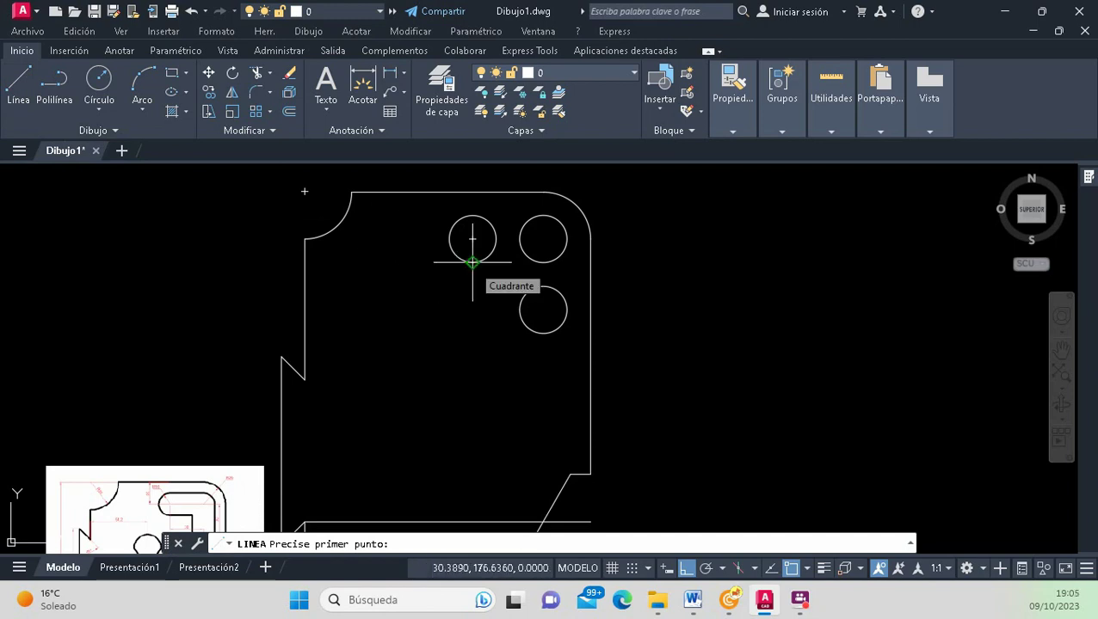
{"action": "left_click", "coordinate": [806, 569]}
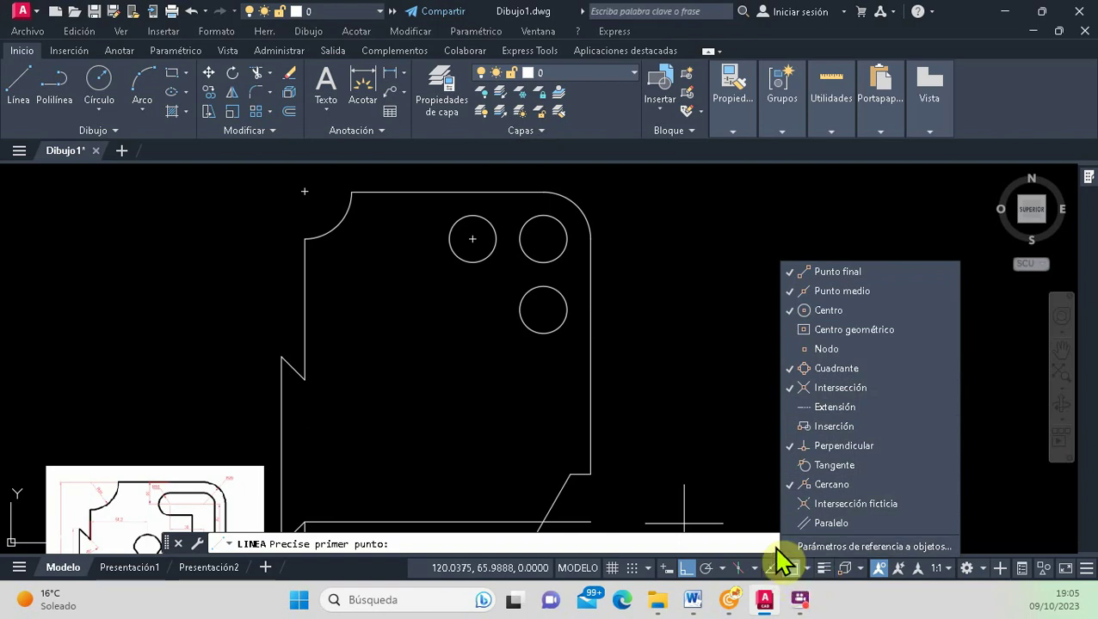
{"action": "left_click", "coordinate": [484, 265]}
{"action": "left_click", "coordinate": [481, 260]}
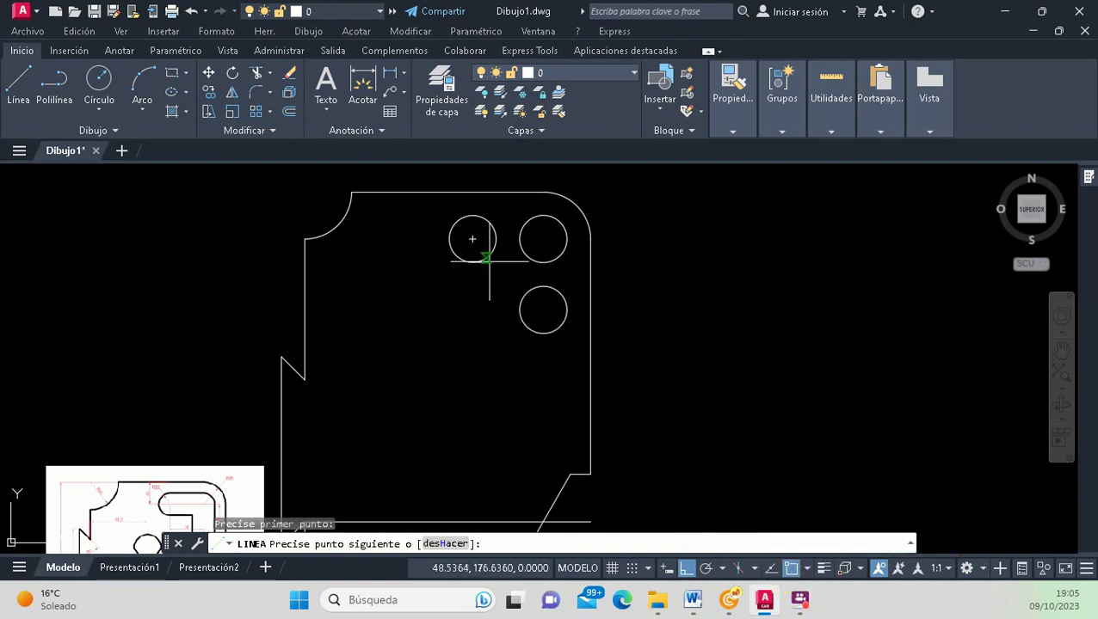
{"action": "left_click", "coordinate": [699, 262]}
{"action": "key", "text": "Return"}
Draw vertical lines joining the upper and lower circles' left and right edges.
{"action": "key", "text": "Return"}
{"action": "left_click", "coordinate": [518, 310]}
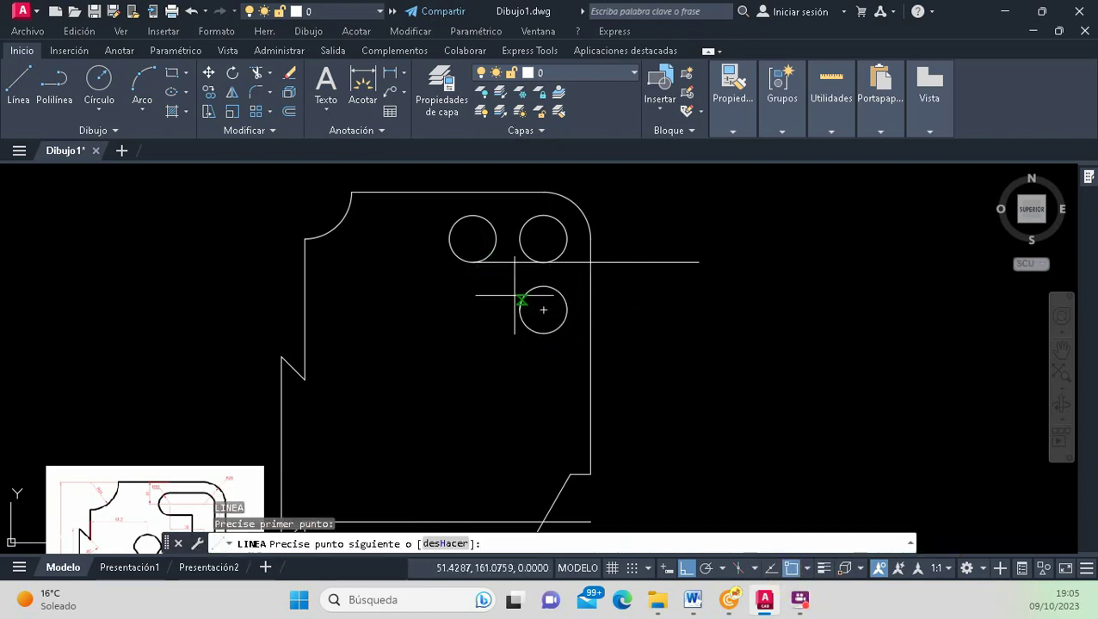
{"action": "scroll", "coordinate": [507, 243], "scroll_direction": "up", "scroll_amount": 2}
{"action": "left_click", "coordinate": [528, 238]}
{"action": "key", "text": "Return"}
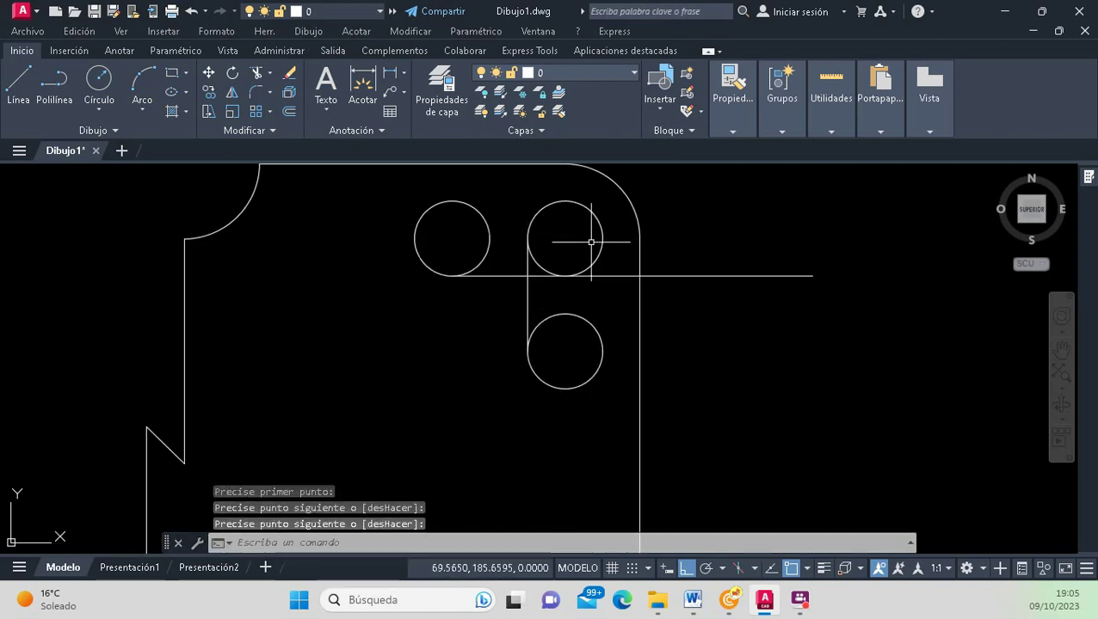
{"action": "key", "text": "Return"}
{"action": "left_click", "coordinate": [602, 238]}
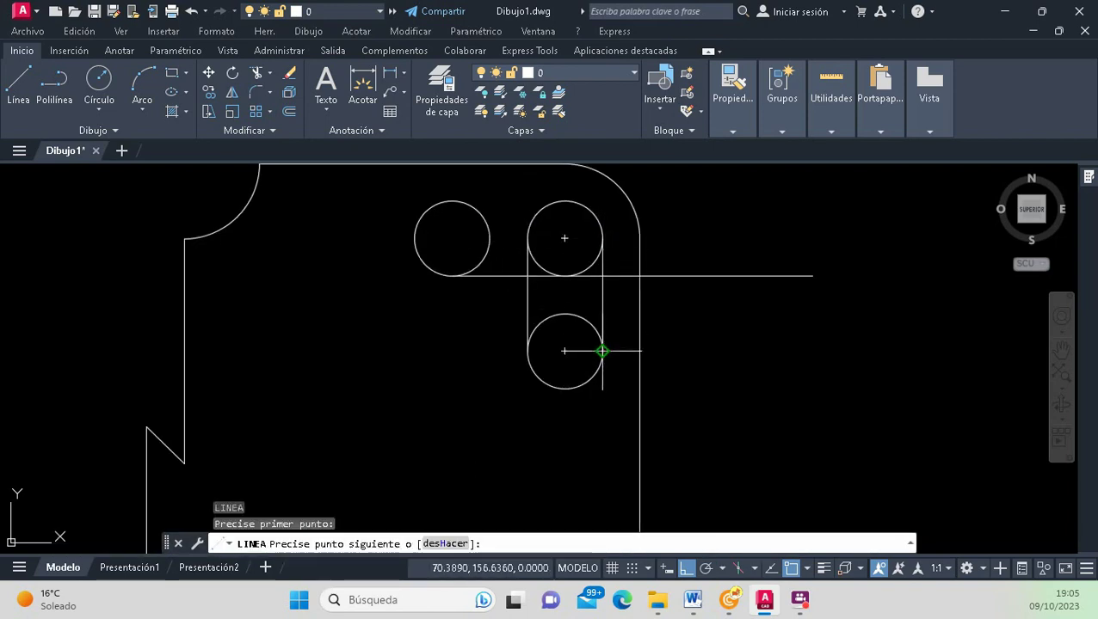
{"action": "left_click", "coordinate": [602, 351]}
{"action": "key", "text": "Return"}
Draw a line across the tops of the two upper circles.
{"action": "key", "text": "Return"}
{"action": "left_click", "coordinate": [564, 202]}
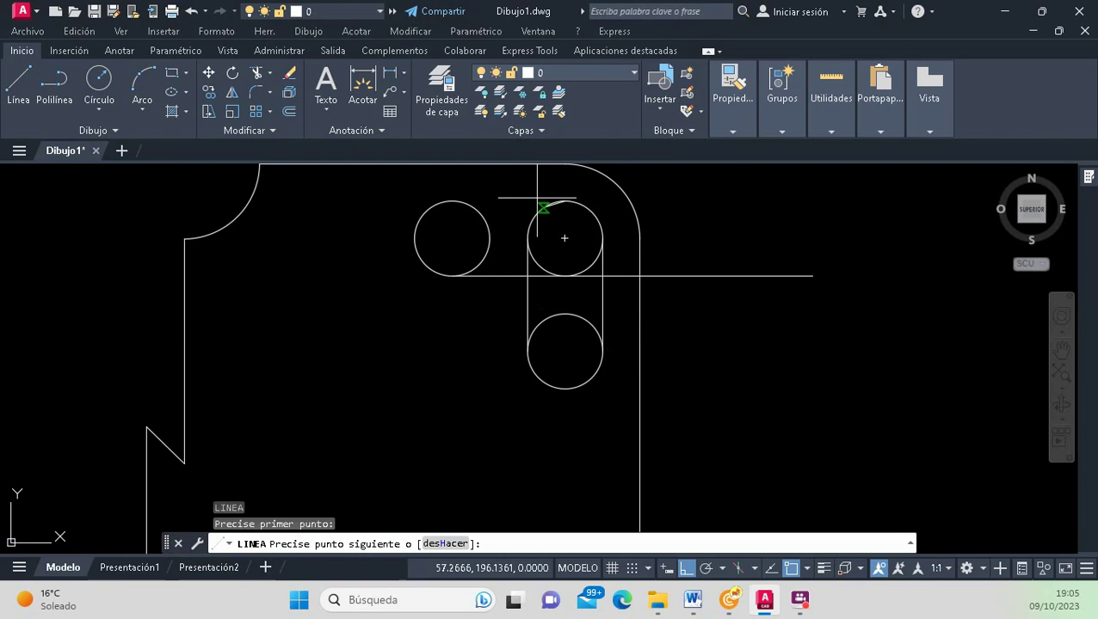
{"action": "left_click", "coordinate": [452, 201]}
{"action": "key", "text": "Return"}
{"action": "scroll", "coordinate": [529, 275], "scroll_direction": "down", "scroll_amount": 5}
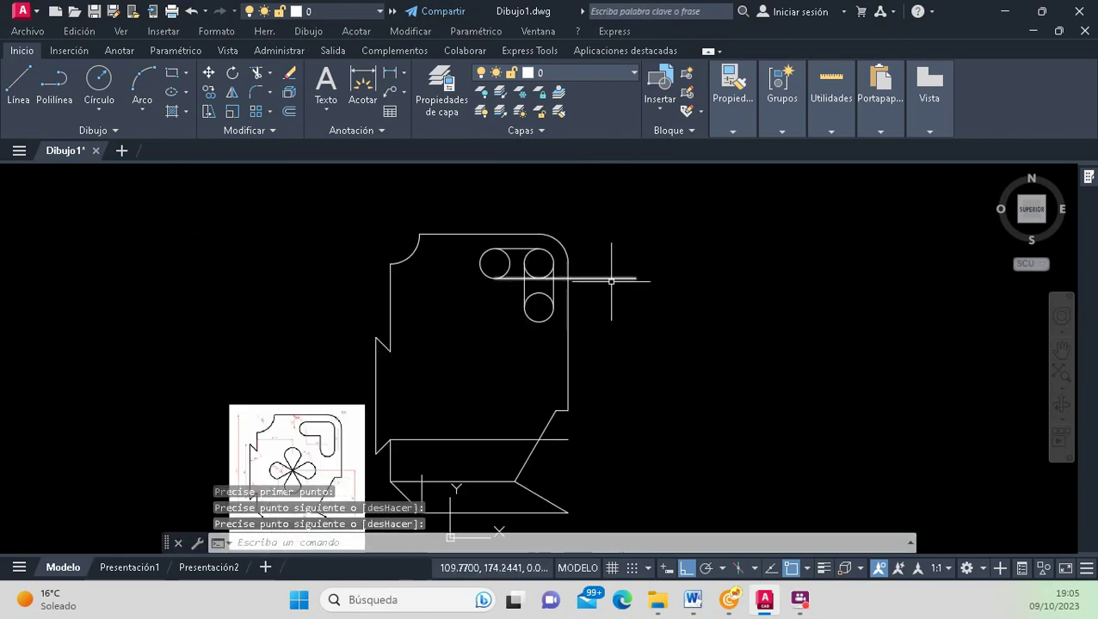
{"action": "scroll", "coordinate": [611, 281], "scroll_direction": "up", "scroll_amount": 3}
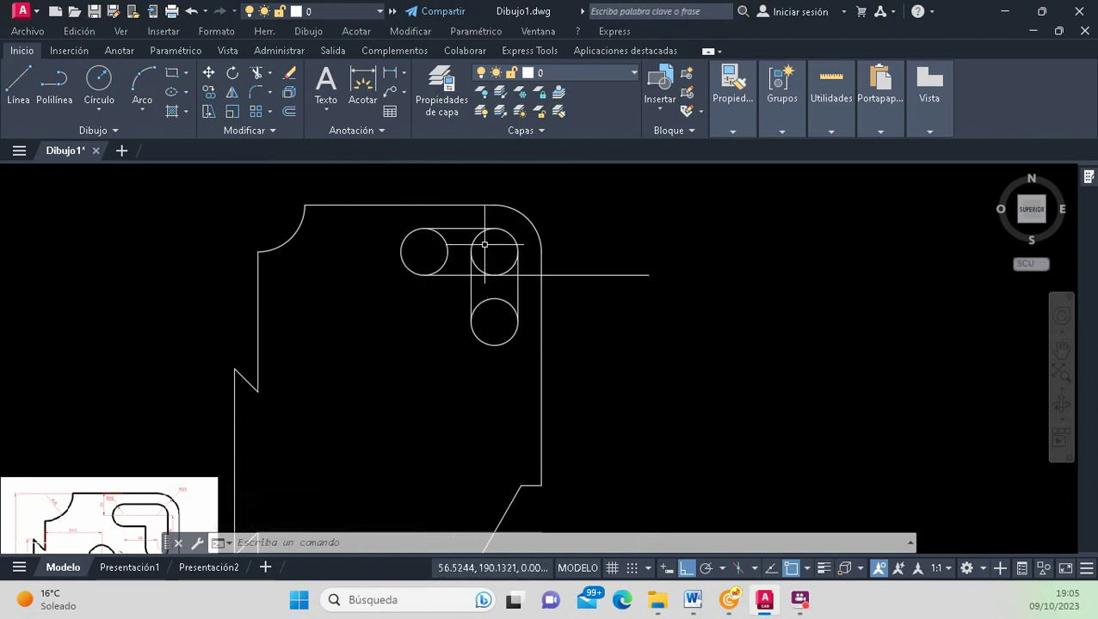
Trim the inner arcs of the upper-right, left and lower circles to close the slot.
{"action": "left_click", "coordinate": [256, 72]}
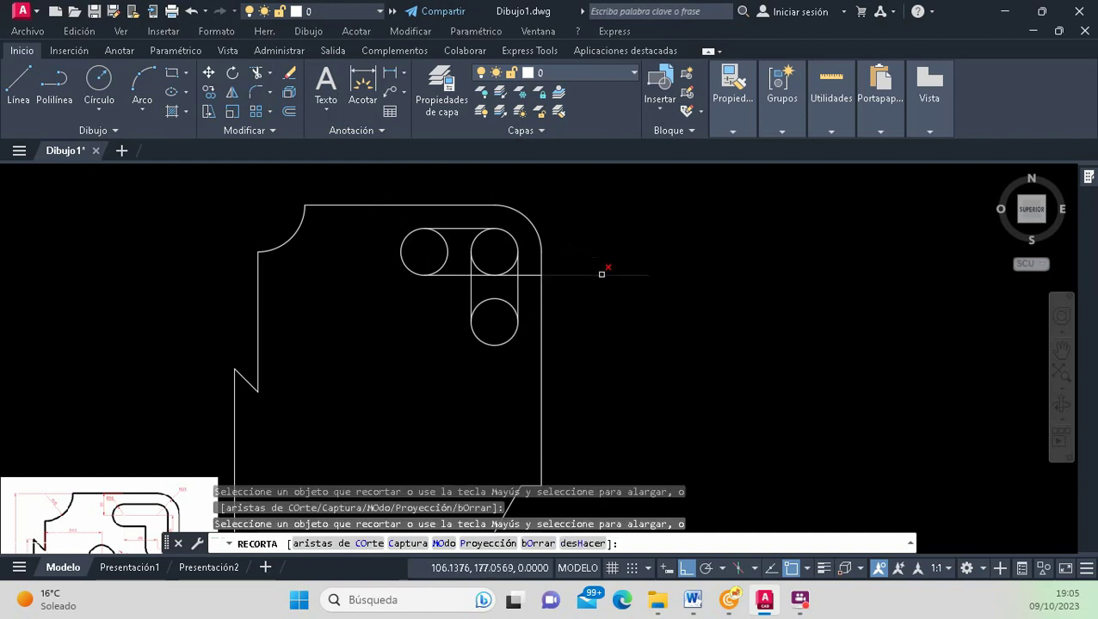
{"action": "scroll", "coordinate": [536, 270], "scroll_direction": "up", "scroll_amount": 2}
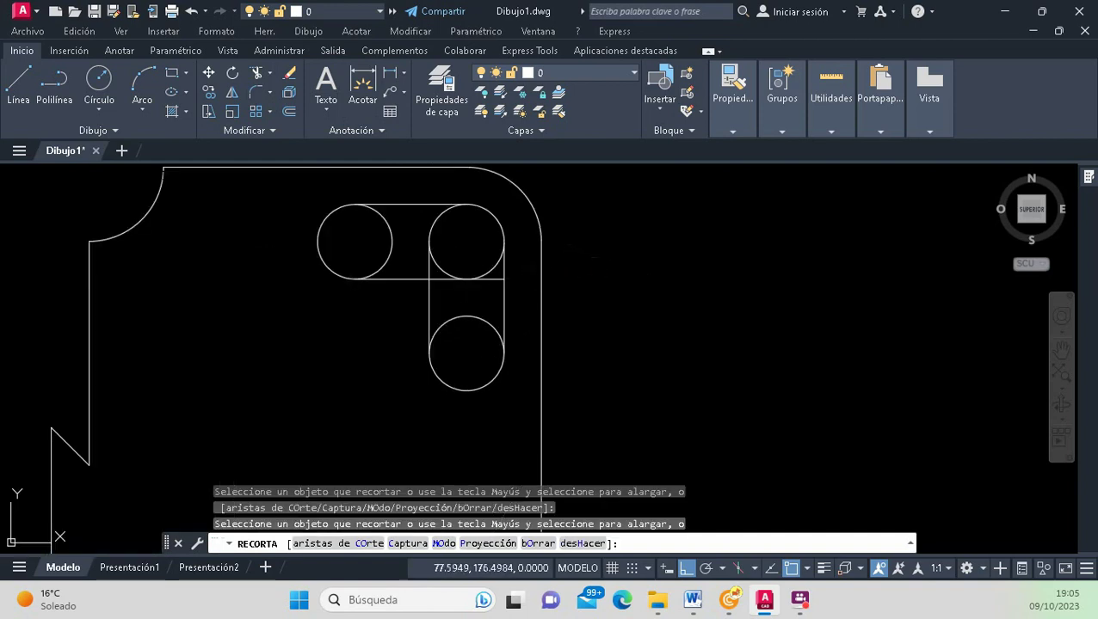
{"action": "left_click", "coordinate": [444, 270]}
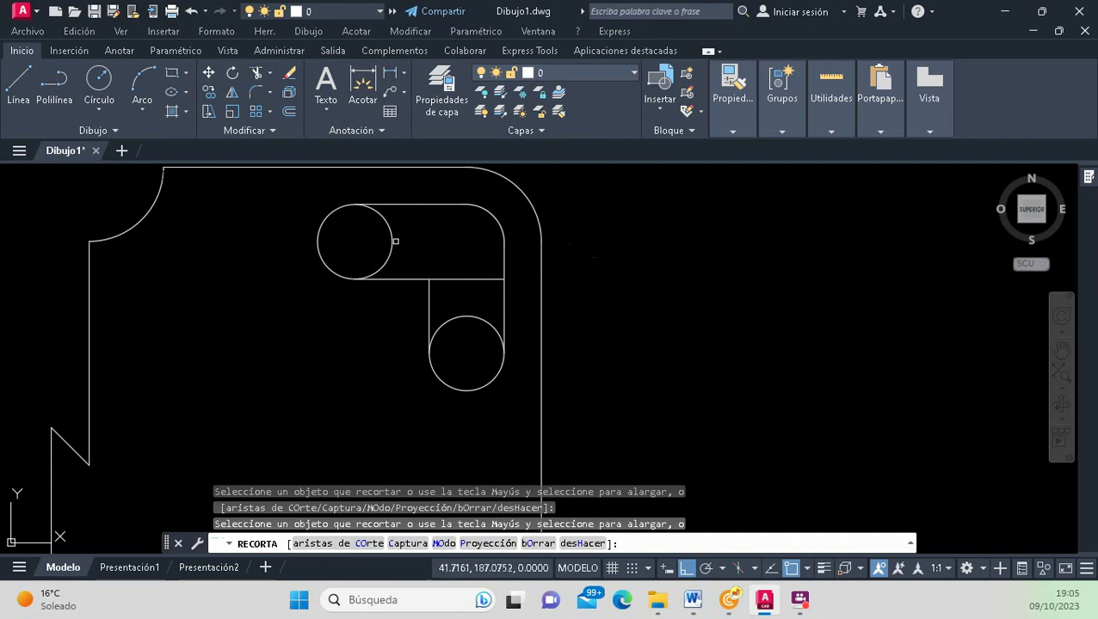
{"action": "left_click", "coordinate": [395, 241]}
{"action": "key", "text": "Escape"}
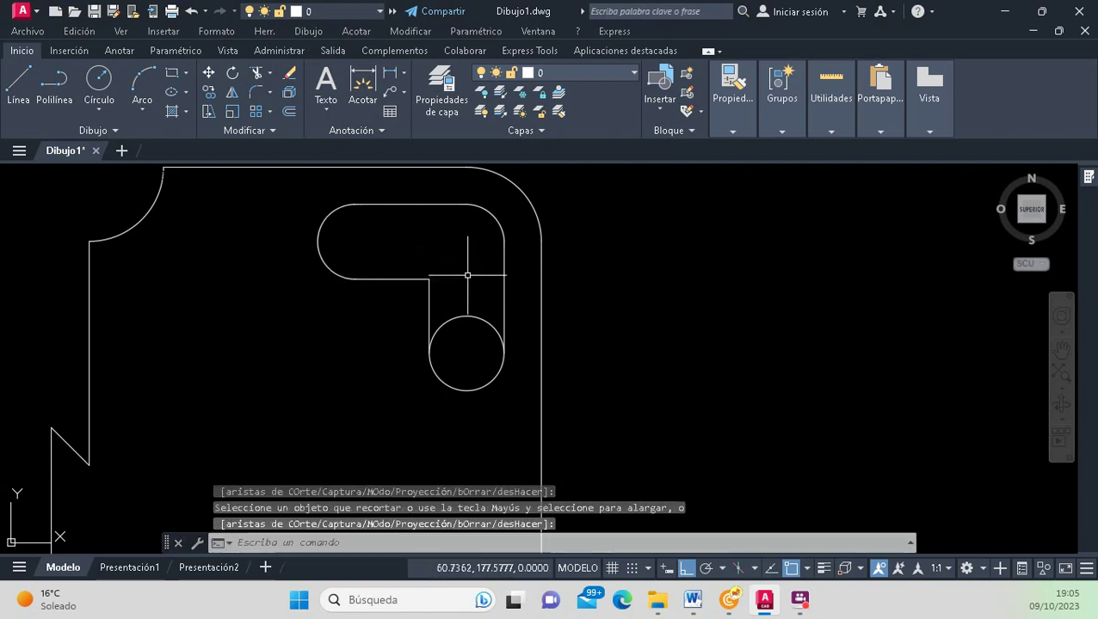
{"action": "left_click", "coordinate": [257, 74]}
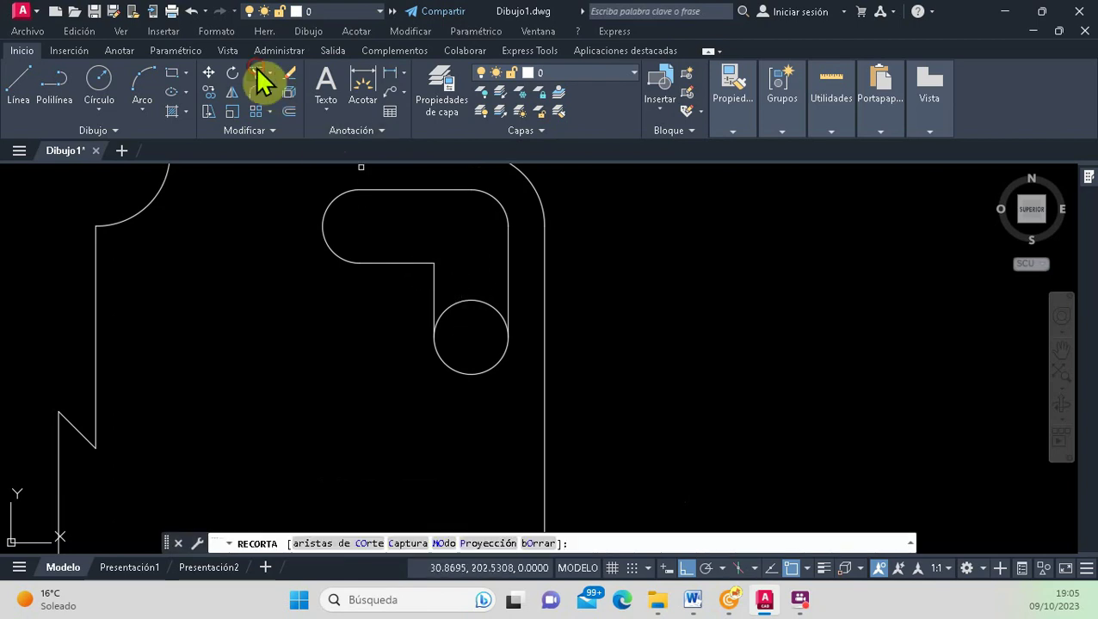
{"action": "left_click", "coordinate": [479, 299]}
{"action": "key", "text": "Return"}
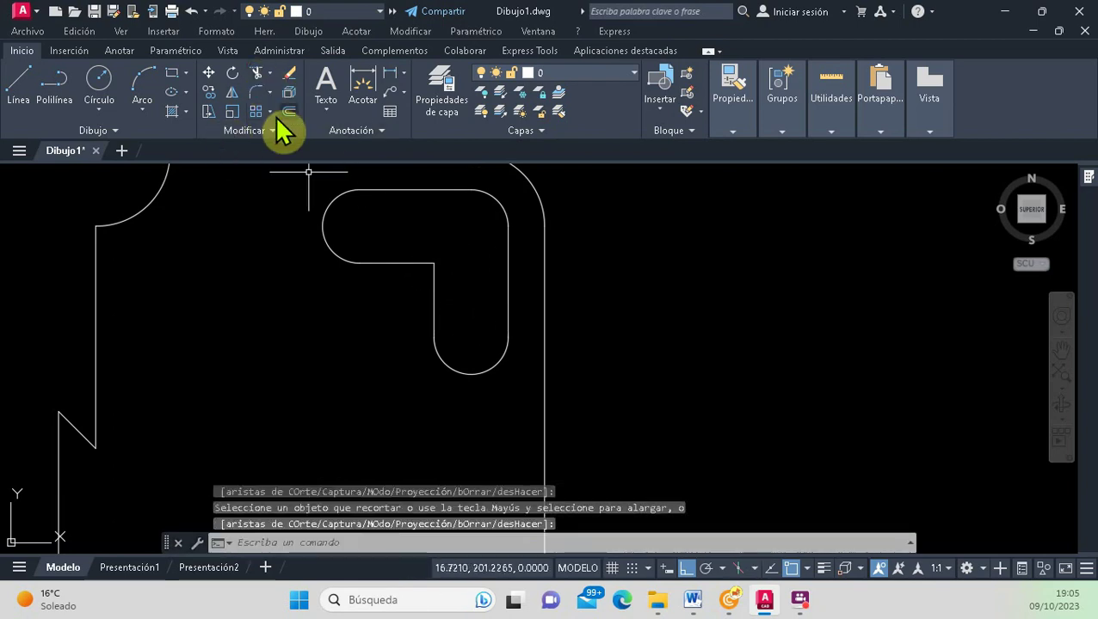
{"action": "left_click", "coordinate": [289, 111]}
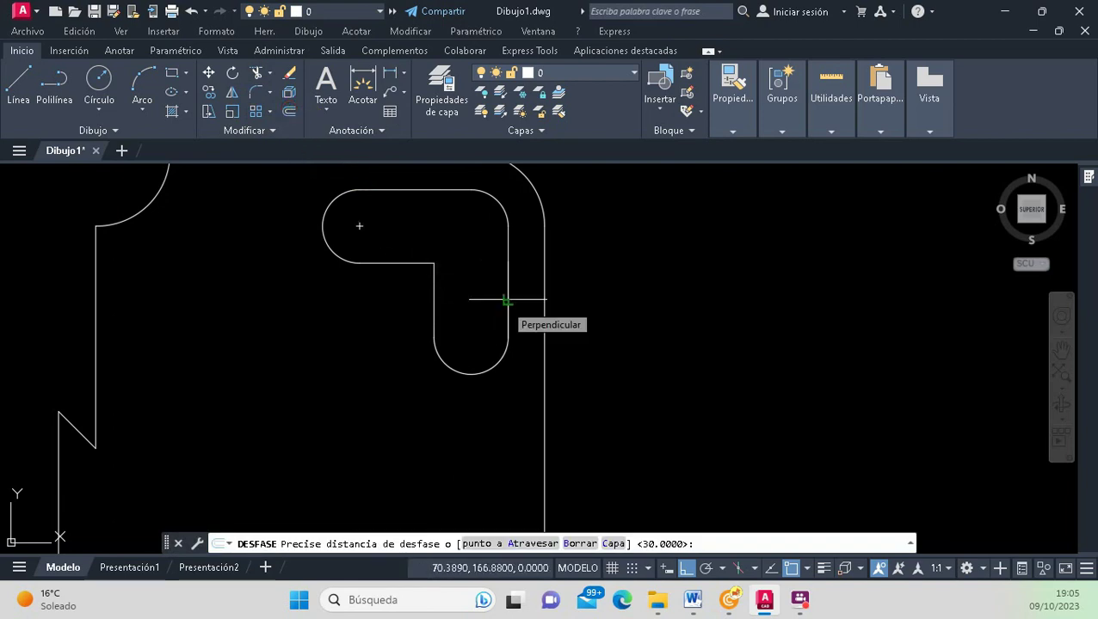
Offset the slot's rounded arc ends by a distance picked from two points.
{"action": "scroll", "coordinate": [508, 300], "scroll_direction": "up", "scroll_amount": 4}
{"action": "left_click", "coordinate": [502, 305]}
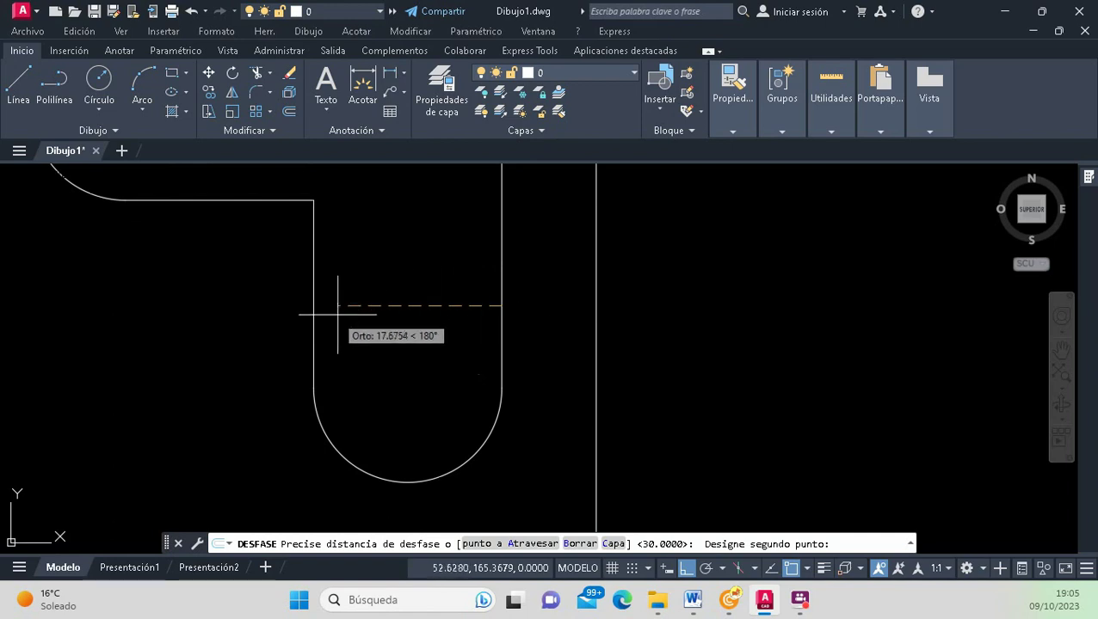
{"action": "left_click", "coordinate": [314, 307]}
{"action": "scroll", "coordinate": [368, 321], "scroll_direction": "down", "scroll_amount": 2}
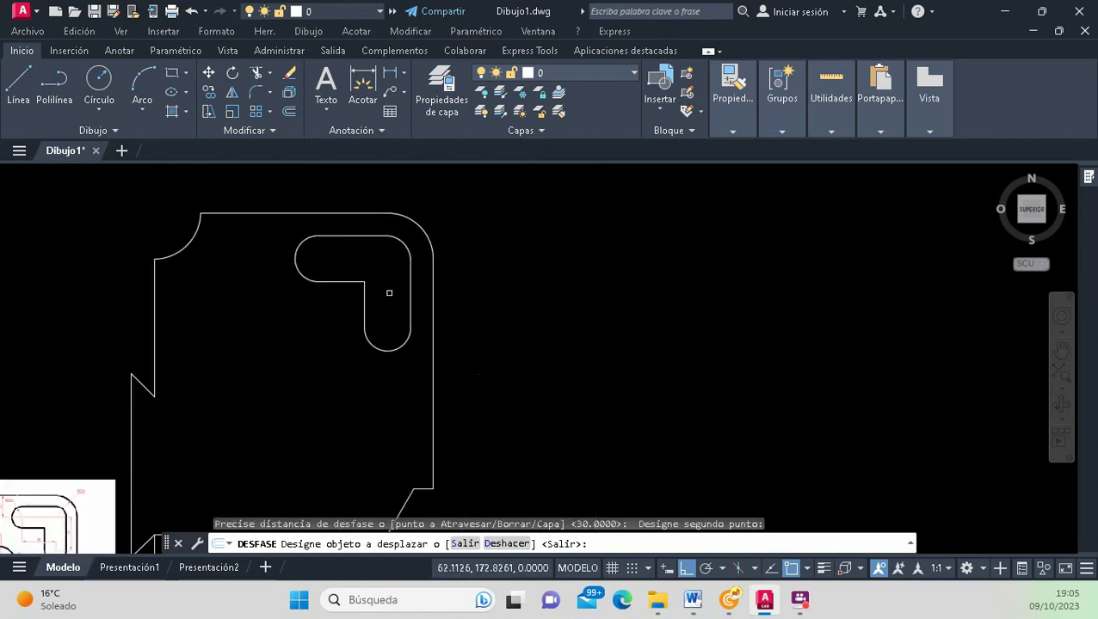
{"action": "left_click", "coordinate": [401, 247]}
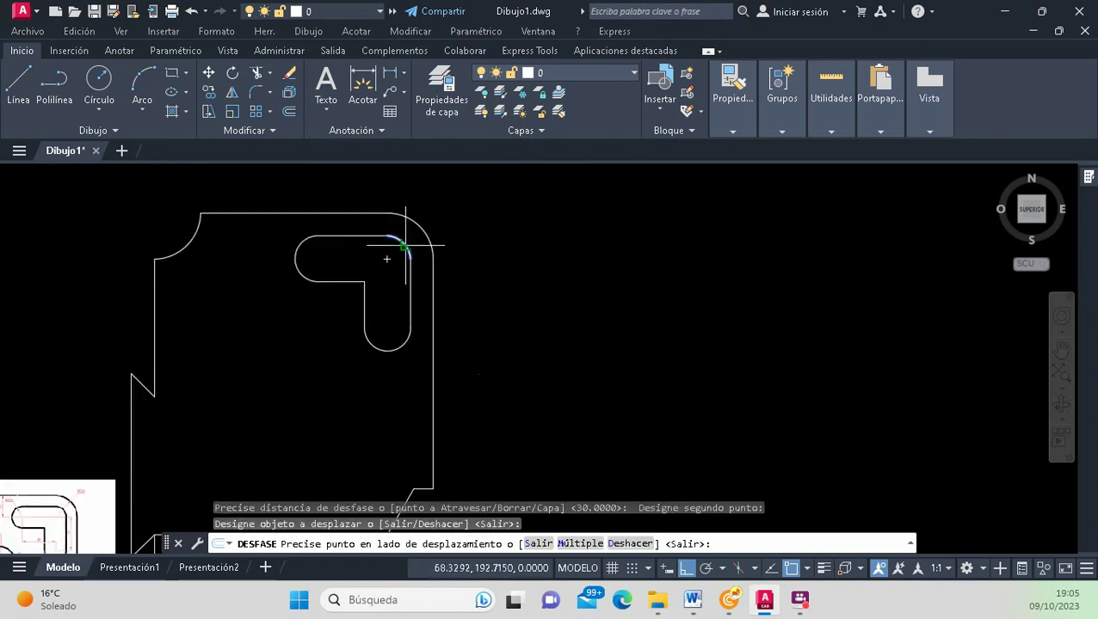
{"action": "left_click", "coordinate": [313, 312]}
{"action": "scroll", "coordinate": [384, 278], "scroll_direction": "up", "scroll_amount": 4}
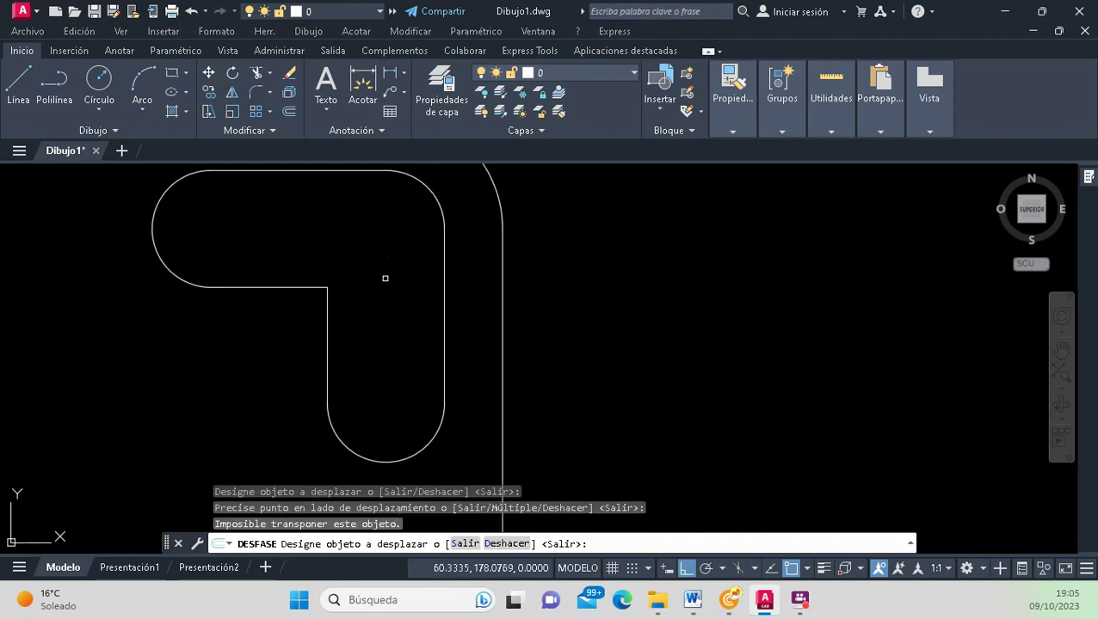
{"action": "left_click", "coordinate": [430, 222]}
{"action": "left_click", "coordinate": [349, 258]}
{"action": "key", "text": "Return"}
{"action": "scroll", "coordinate": [342, 296], "scroll_direction": "up", "scroll_amount": 2}
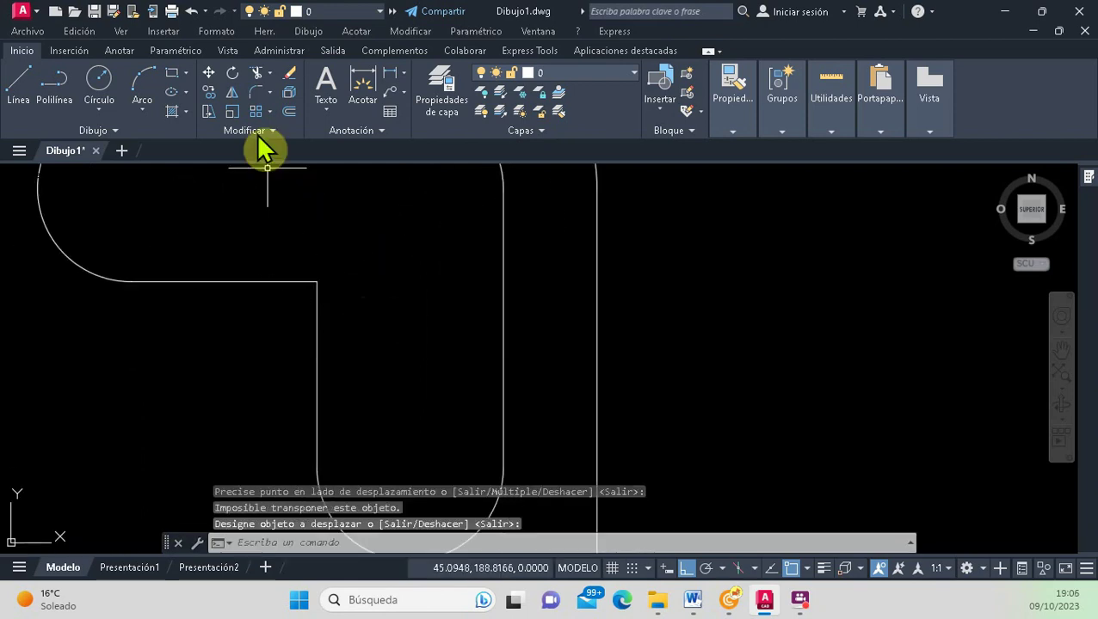
Fillet the slot's horizontal and vertical edges with a small picked radius to round the corner.
{"action": "left_click", "coordinate": [256, 92]}
{"action": "left_click", "coordinate": [567, 544]}
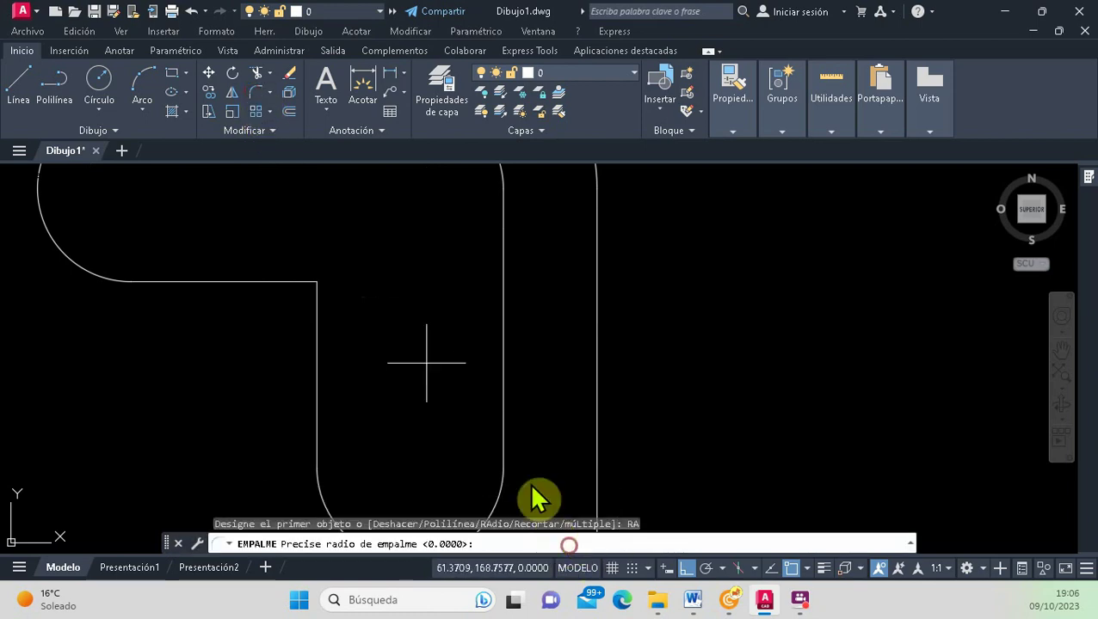
{"action": "left_click", "coordinate": [403, 282]}
{"action": "left_click", "coordinate": [400, 322]}
{"action": "left_click", "coordinate": [284, 282]}
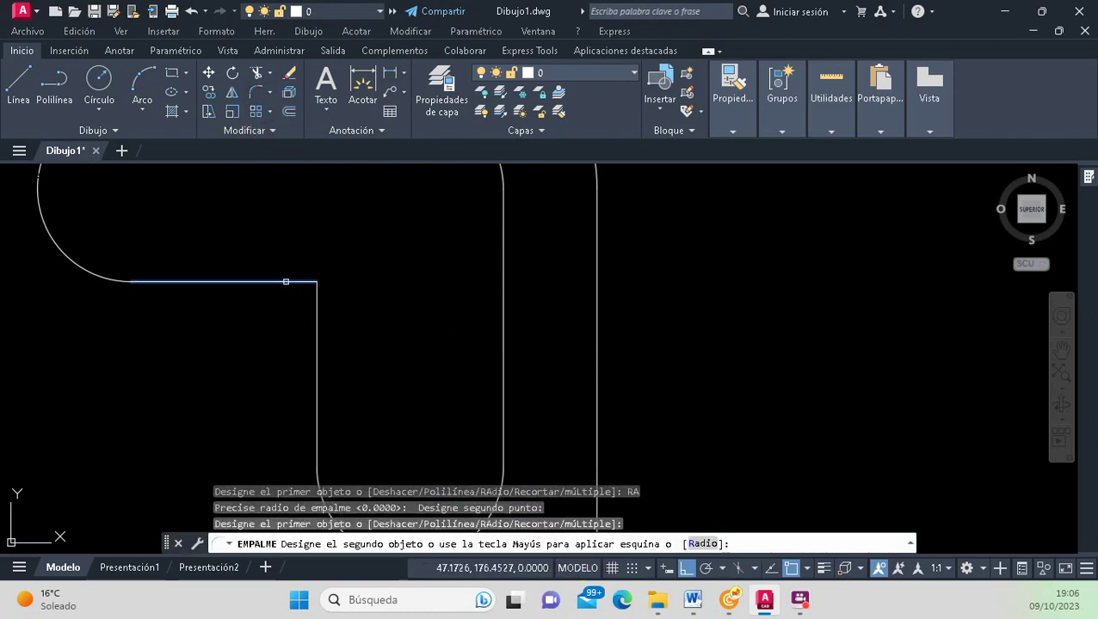
{"action": "left_click", "coordinate": [316, 310]}
{"action": "scroll", "coordinate": [344, 297], "scroll_direction": "down", "scroll_amount": 2}
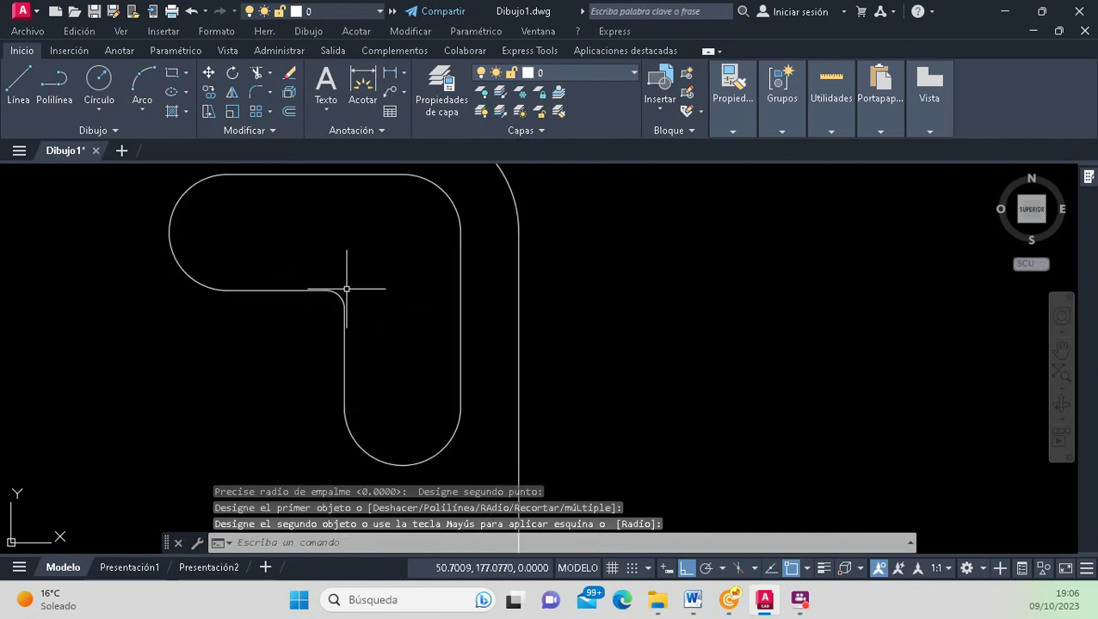
{"action": "scroll", "coordinate": [344, 286], "scroll_direction": "up", "scroll_amount": 4}
{"action": "scroll", "coordinate": [392, 304], "scroll_direction": "down", "scroll_amount": 2}
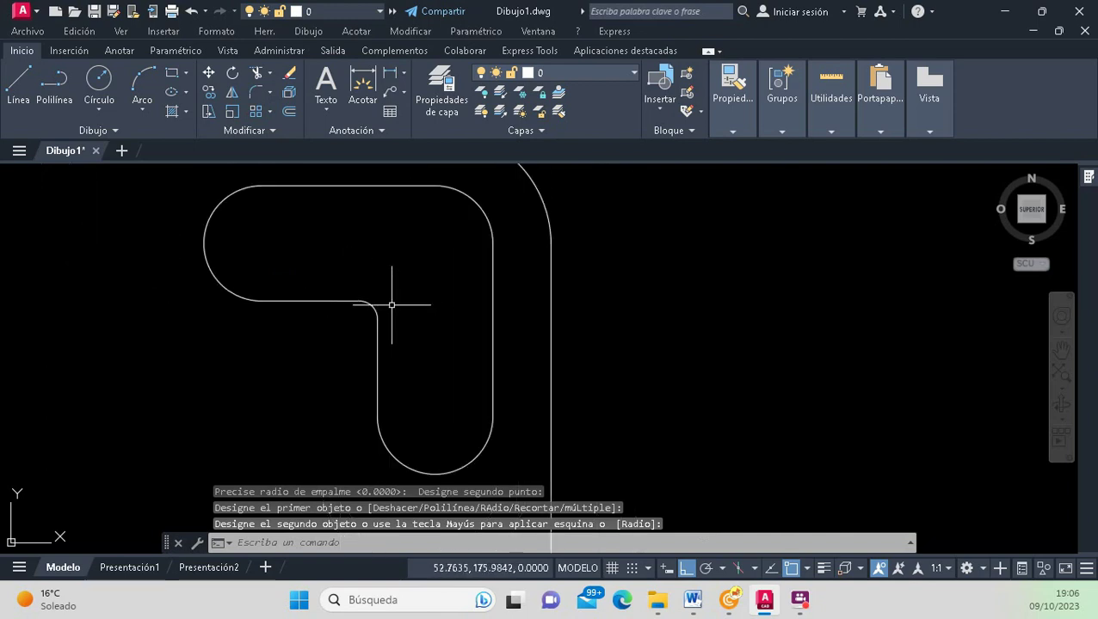
{"action": "scroll", "coordinate": [393, 307], "scroll_direction": "up", "scroll_amount": 2}
{"action": "scroll", "coordinate": [451, 335], "scroll_direction": "down", "scroll_amount": 2}
{"action": "scroll", "coordinate": [459, 399], "scroll_direction": "down", "scroll_amount": 2}
Zoom around the reference image to inspect the four-petal flower's dimensions.
{"action": "scroll", "coordinate": [466, 306], "scroll_direction": "down", "scroll_amount": 2}
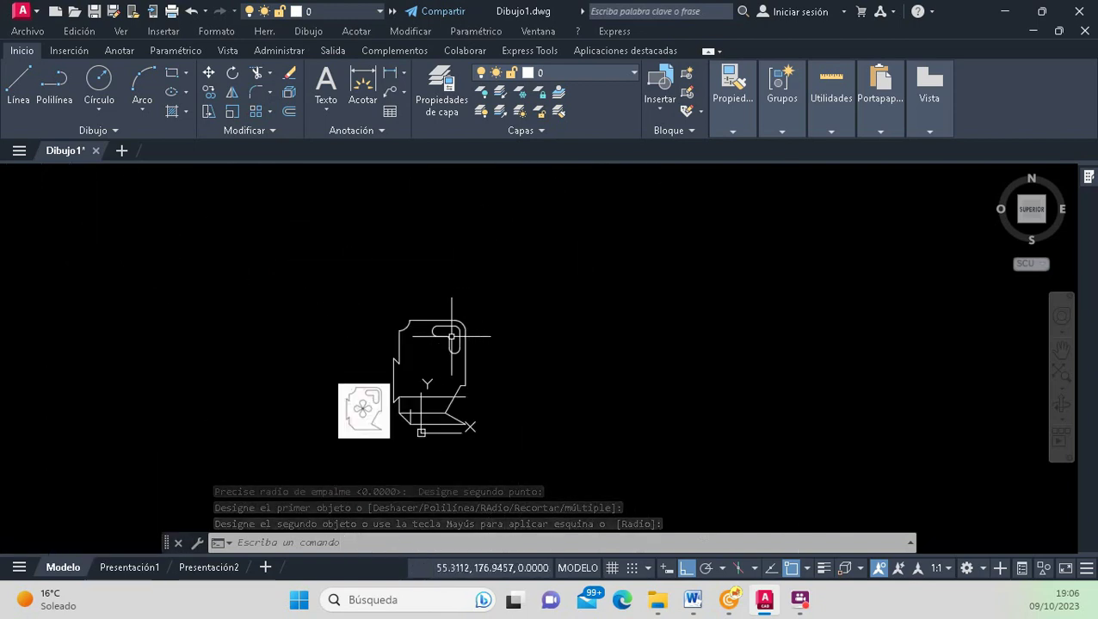
{"action": "scroll", "coordinate": [403, 426], "scroll_direction": "down", "scroll_amount": 1}
{"action": "scroll", "coordinate": [403, 427], "scroll_direction": "up", "scroll_amount": 3}
{"action": "scroll", "coordinate": [243, 344], "scroll_direction": "up", "scroll_amount": 2}
{"action": "scroll", "coordinate": [250, 367], "scroll_direction": "up", "scroll_amount": 2}
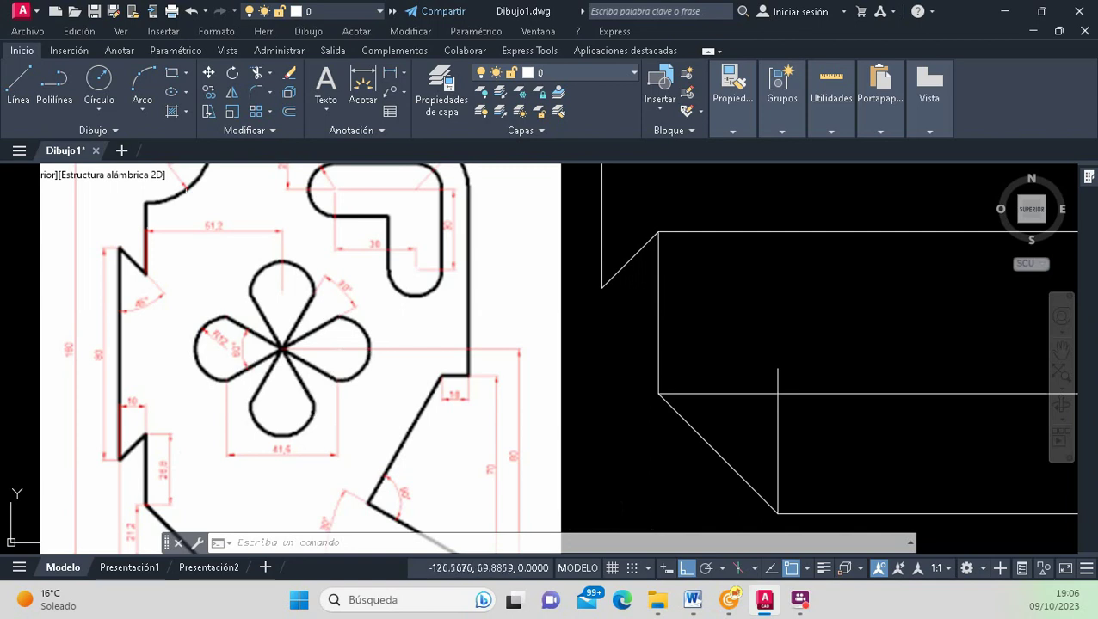
Draw a 41.6-unit horizontal line below the reference image and compare it with the flower.
{"action": "left_click", "coordinate": [26, 99]}
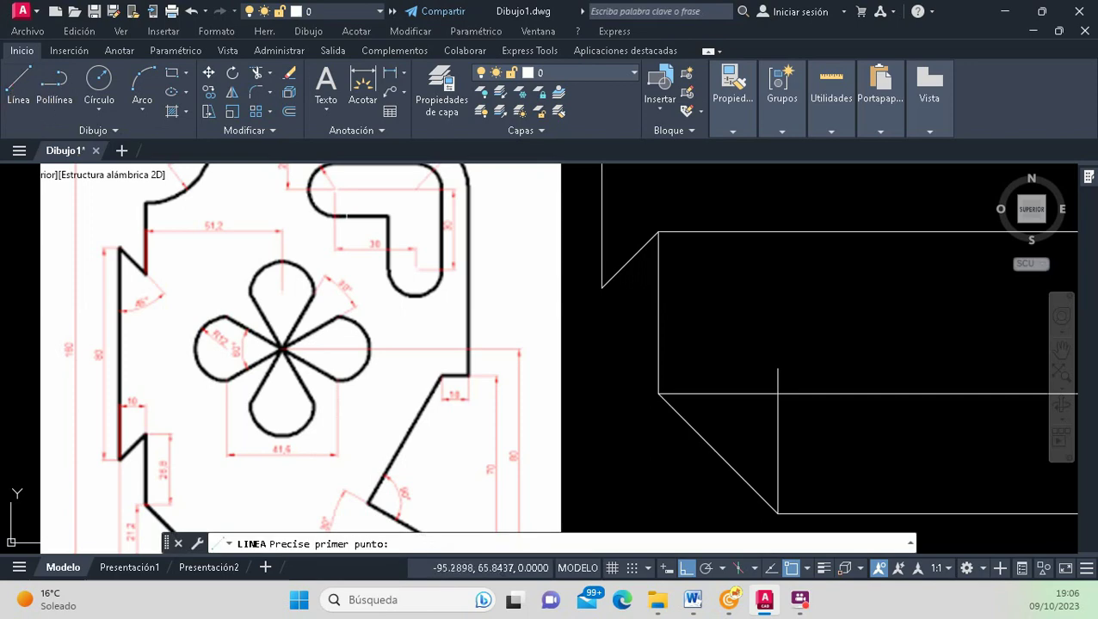
{"action": "scroll", "coordinate": [633, 321], "scroll_direction": "down", "scroll_amount": 3}
{"action": "scroll", "coordinate": [612, 431], "scroll_direction": "down", "scroll_amount": 4}
{"action": "scroll", "coordinate": [511, 467], "scroll_direction": "up", "scroll_amount": 2}
{"action": "left_click", "coordinate": [432, 435]}
{"action": "type", "text": "41.6"}
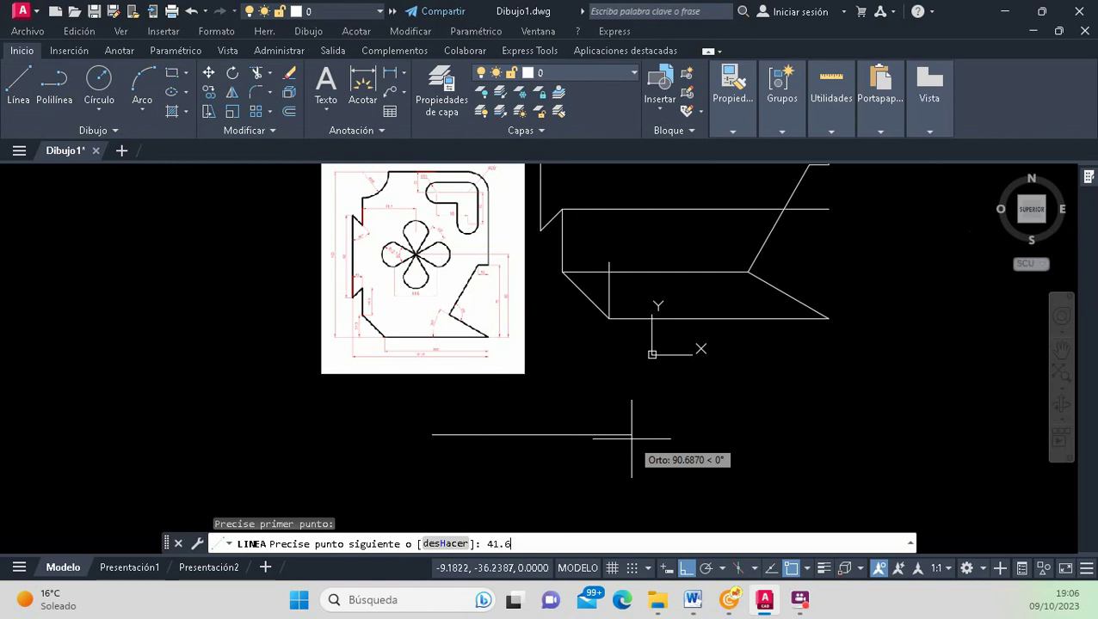
{"action": "key", "text": "Return"}
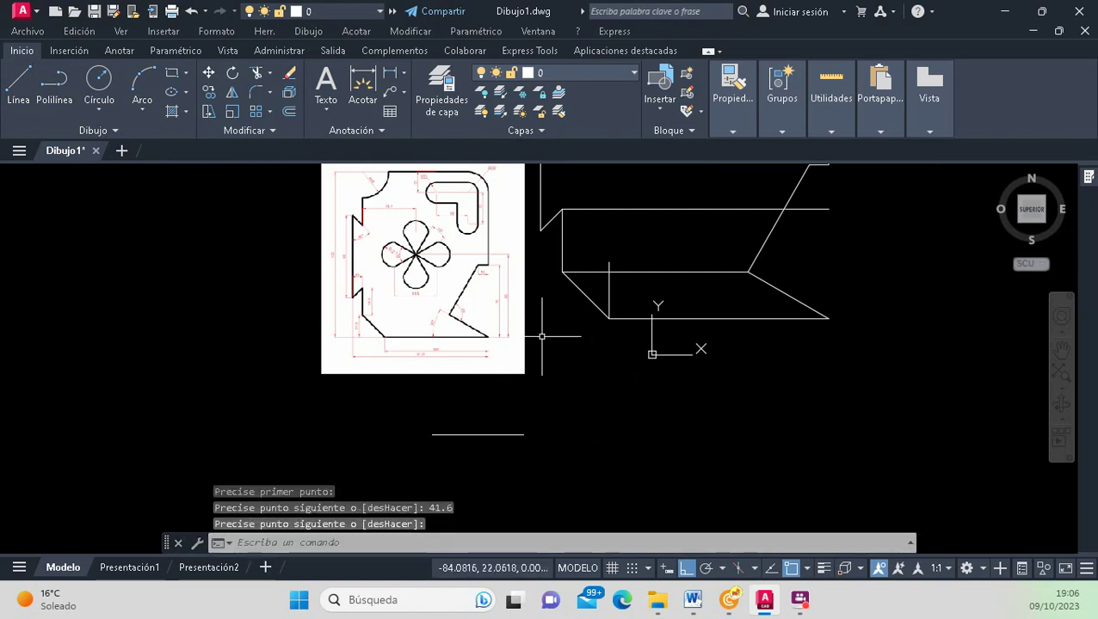
{"action": "scroll", "coordinate": [361, 244], "scroll_direction": "up", "scroll_amount": 2}
{"action": "scroll", "coordinate": [360, 243], "scroll_direction": "up", "scroll_amount": 2}
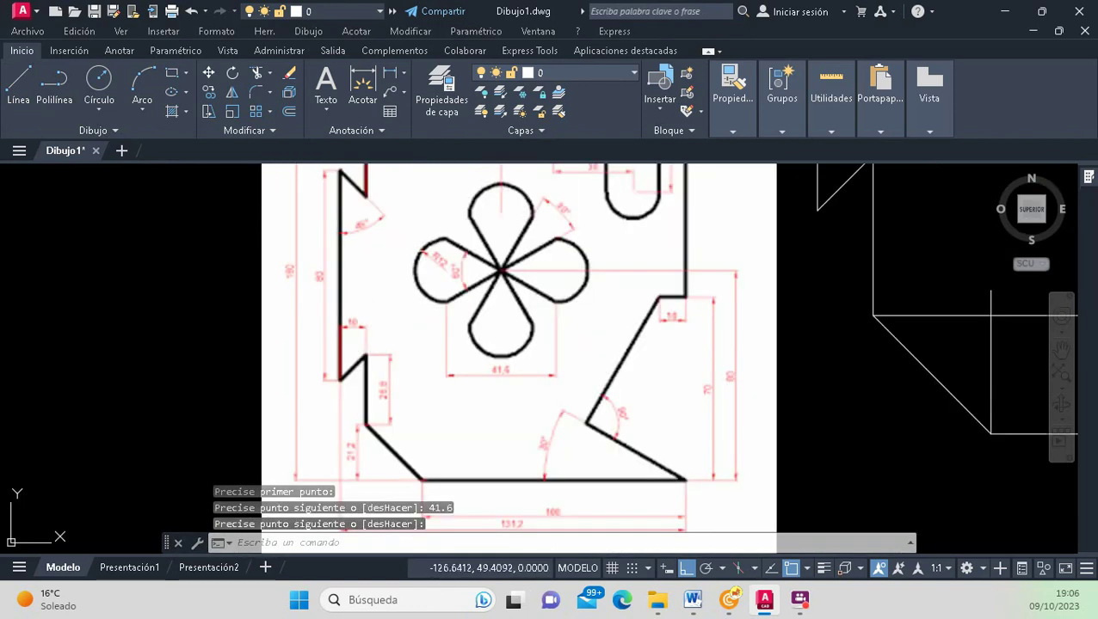
{"action": "scroll", "coordinate": [497, 268], "scroll_direction": "up", "scroll_amount": 2}
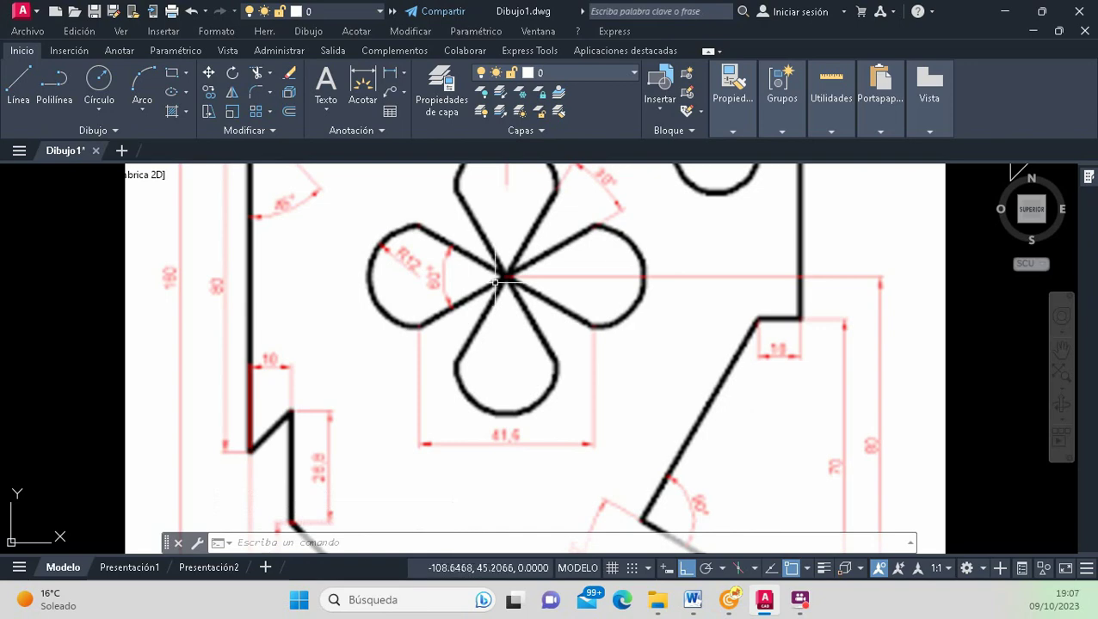
{"action": "scroll", "coordinate": [497, 281], "scroll_direction": "down", "scroll_amount": 6}
{"action": "scroll", "coordinate": [598, 417], "scroll_direction": "up", "scroll_amount": 2}
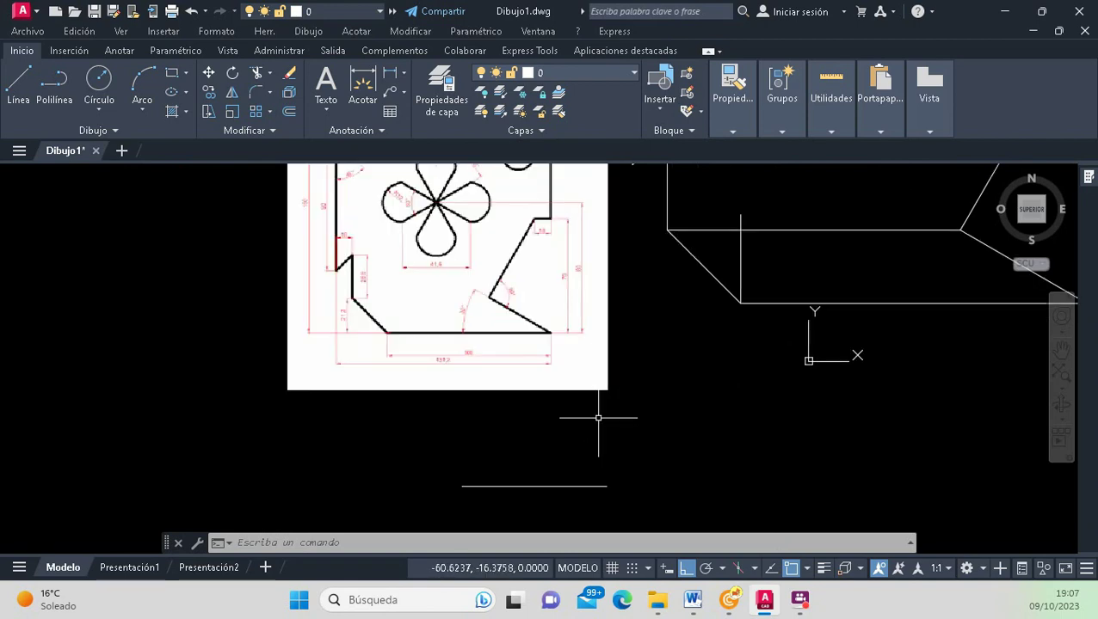
Draw a radius-12 circle near the line, then delete it as misplaced.
{"action": "left_click", "coordinate": [102, 84]}
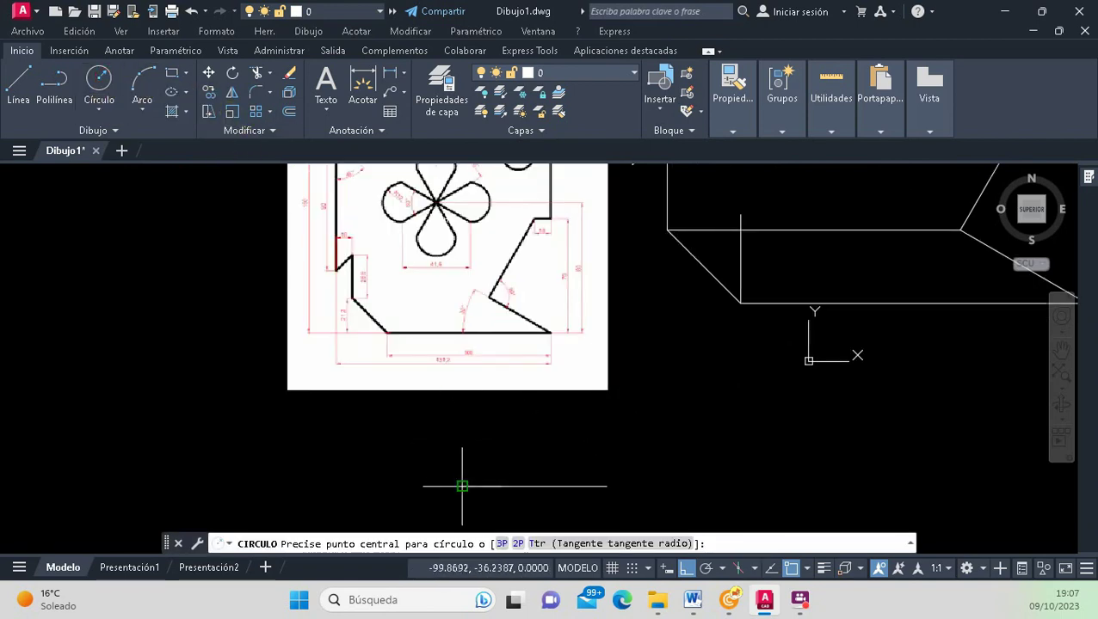
{"action": "scroll", "coordinate": [418, 177], "scroll_direction": "up", "scroll_amount": 2}
{"action": "scroll", "coordinate": [418, 177], "scroll_direction": "up", "scroll_amount": 2}
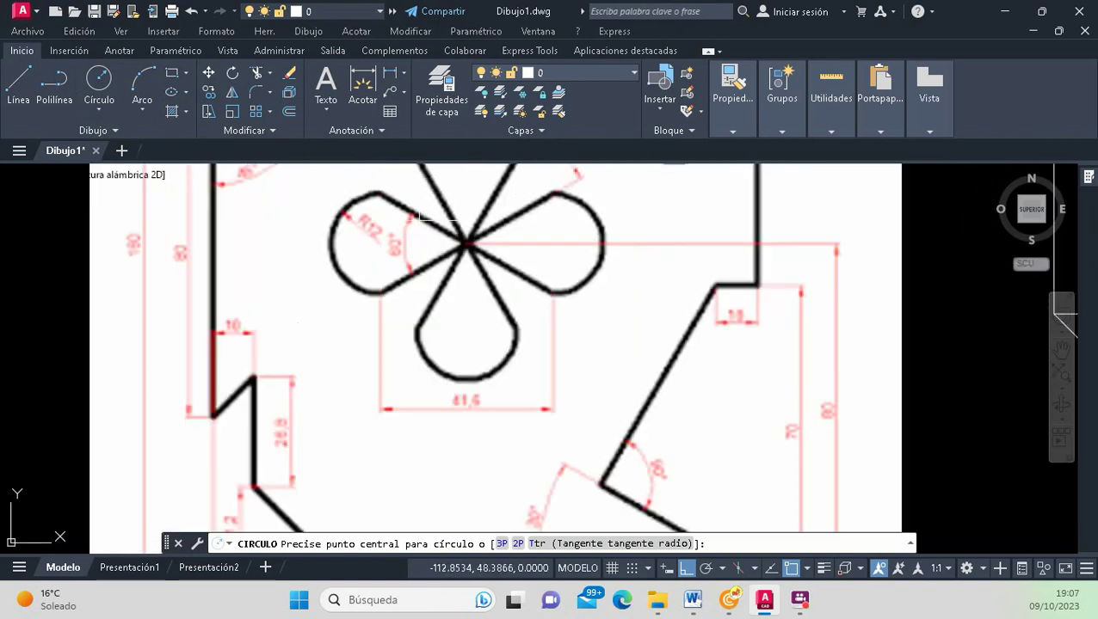
{"action": "scroll", "coordinate": [422, 217], "scroll_direction": "down", "scroll_amount": 4}
{"action": "left_click", "coordinate": [458, 513]}
{"action": "type", "text": "12"}
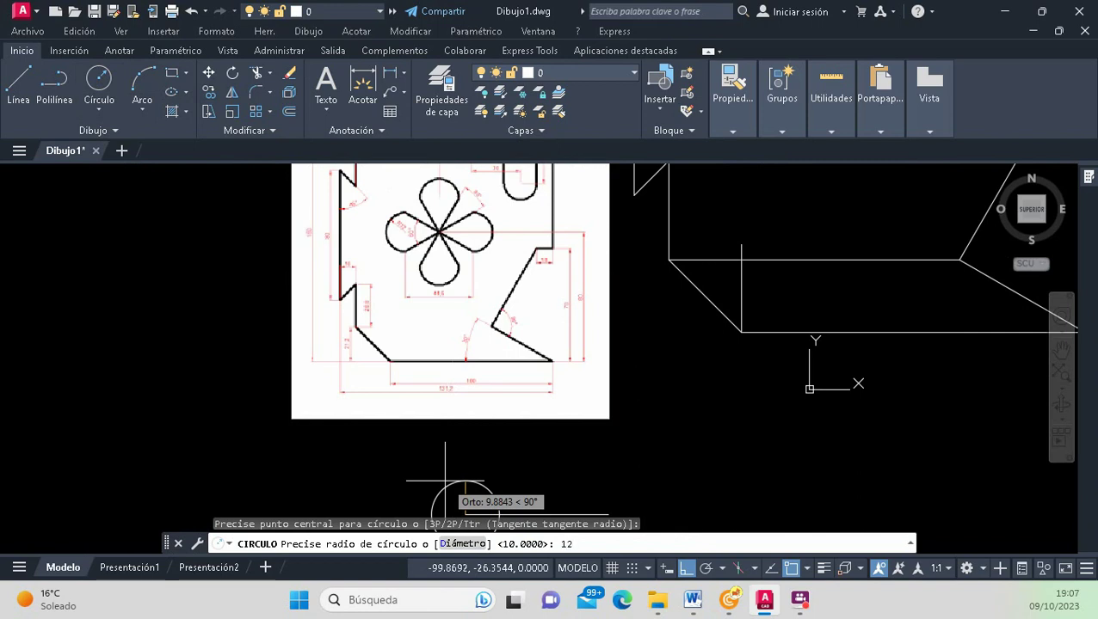
{"action": "key", "text": "Return"}
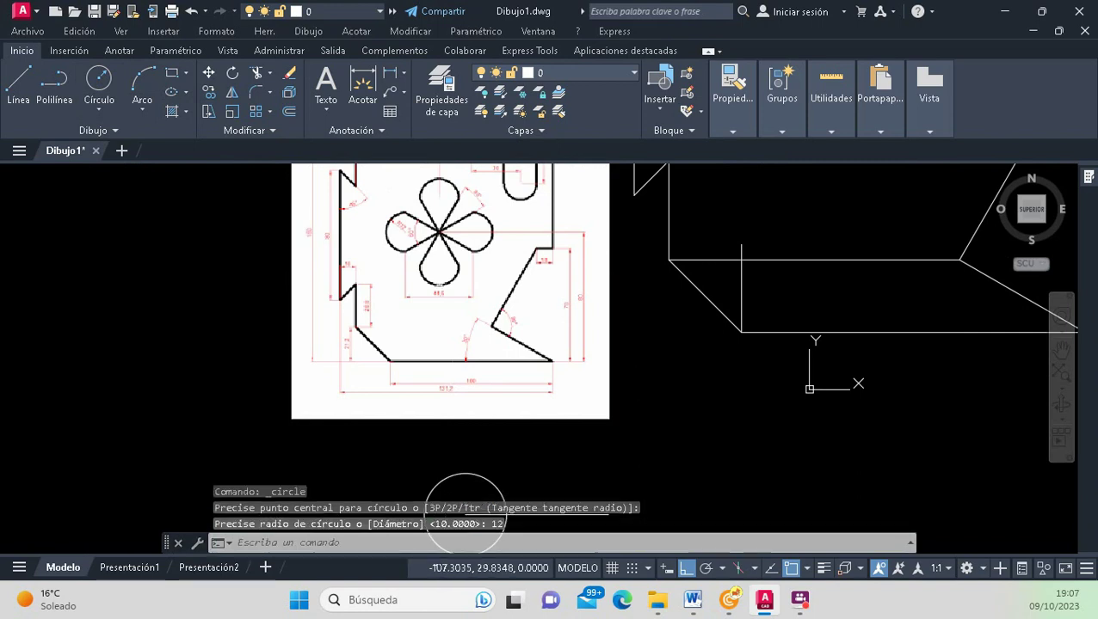
{"action": "scroll", "coordinate": [487, 415], "scroll_direction": "down", "scroll_amount": 4}
{"action": "scroll", "coordinate": [490, 453], "scroll_direction": "up", "scroll_amount": 2}
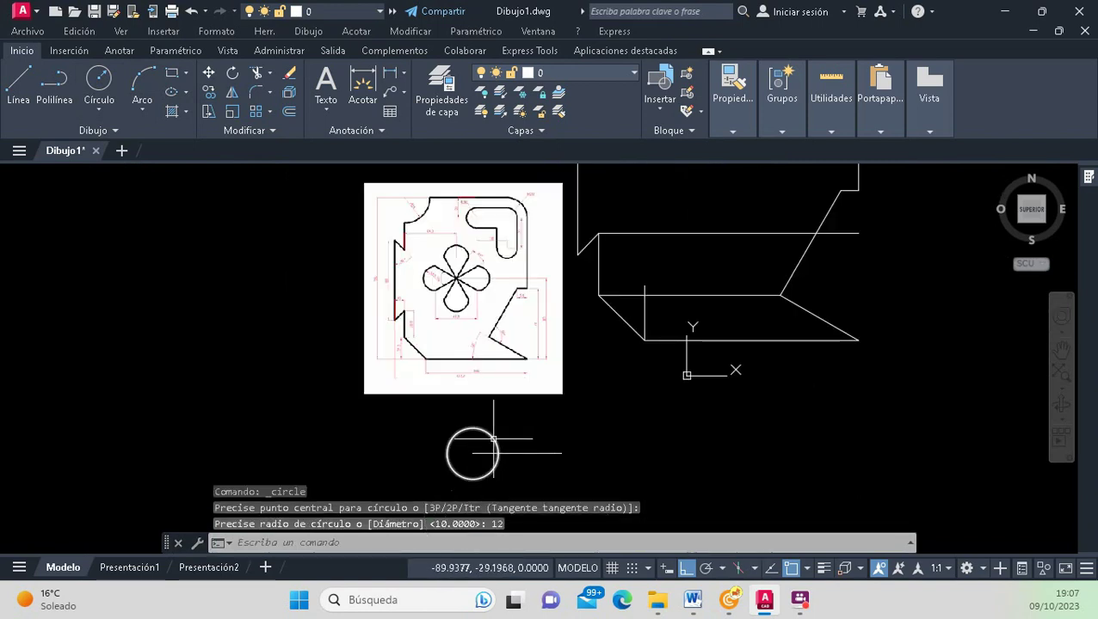
{"action": "left_click", "coordinate": [493, 439]}
{"action": "key", "text": "Delete"}
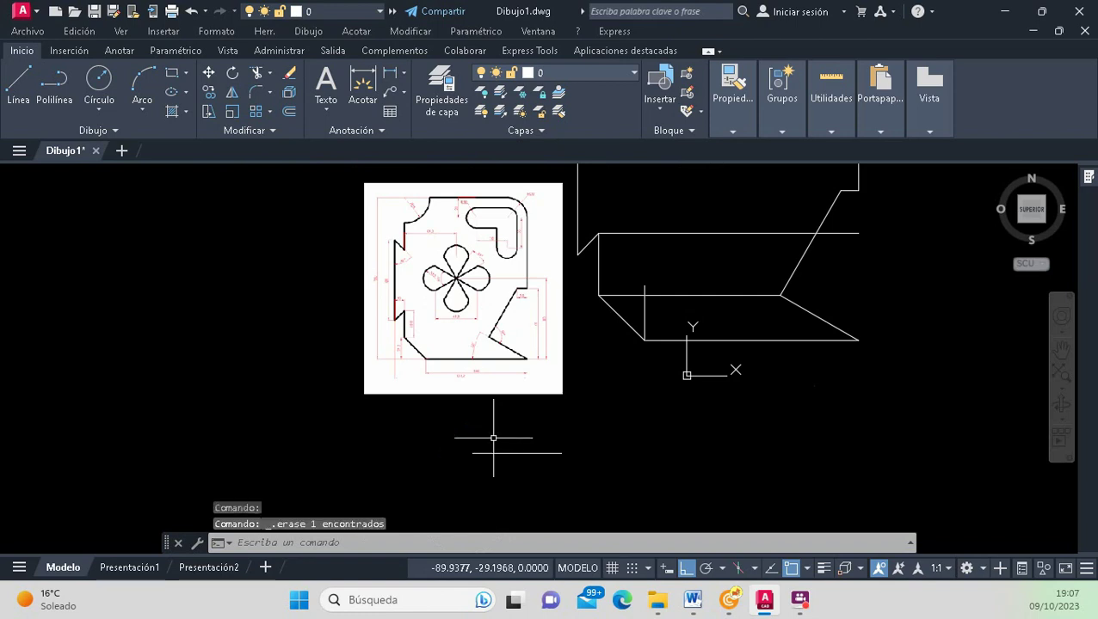
Draw a Centre, Radius circle of radius 12 on the line's left endpoint.
{"action": "left_click", "coordinate": [99, 110]}
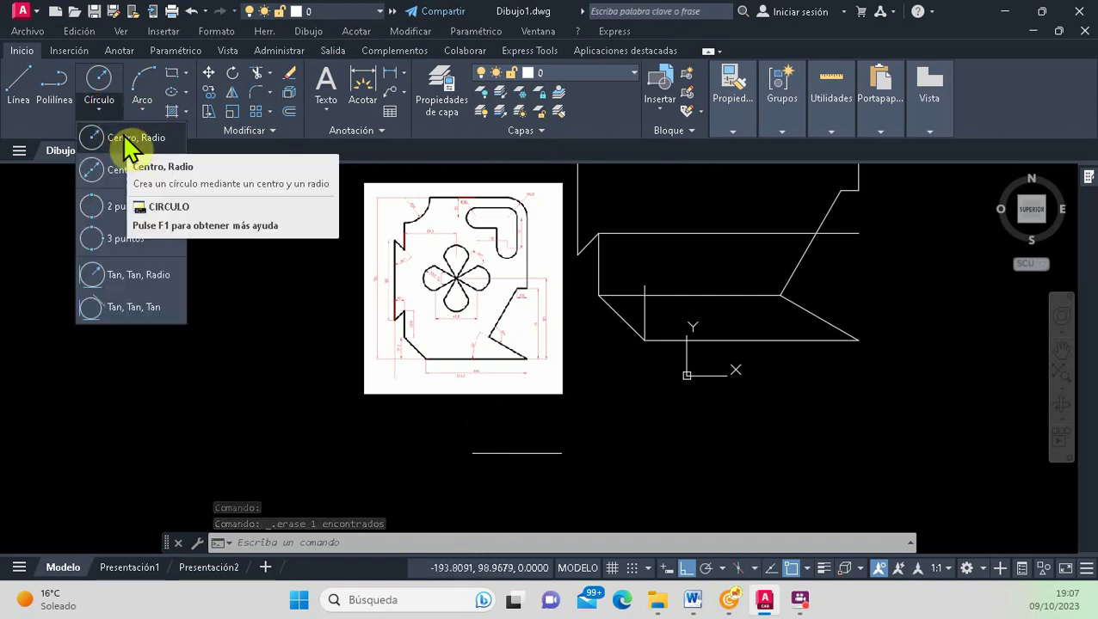
{"action": "left_click", "coordinate": [123, 138]}
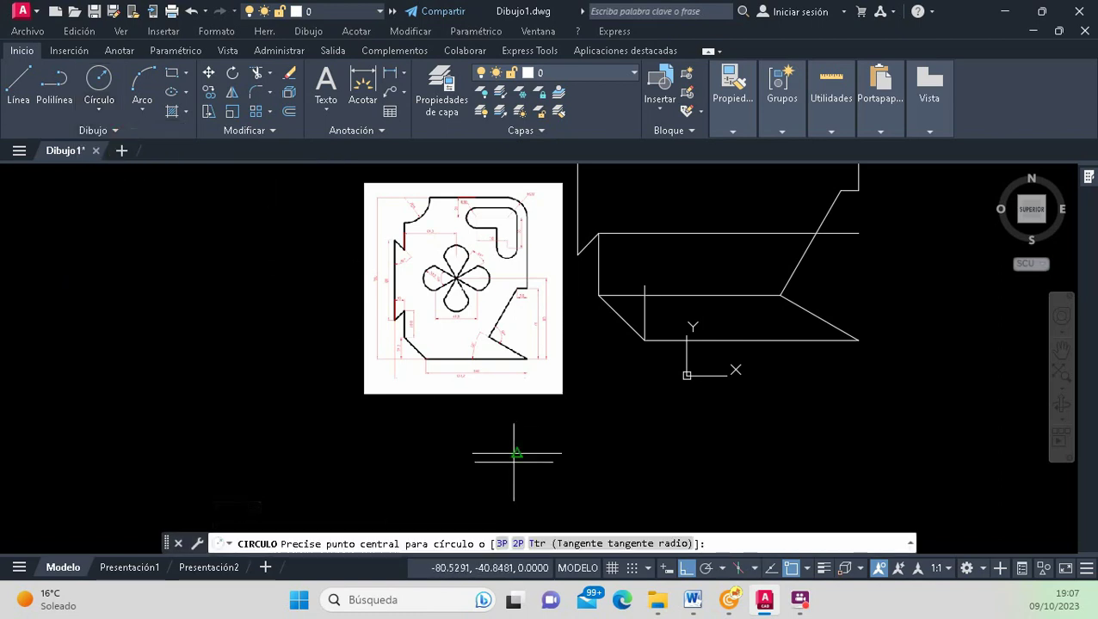
{"action": "left_click", "coordinate": [472, 453]}
{"action": "type", "text": "12"}
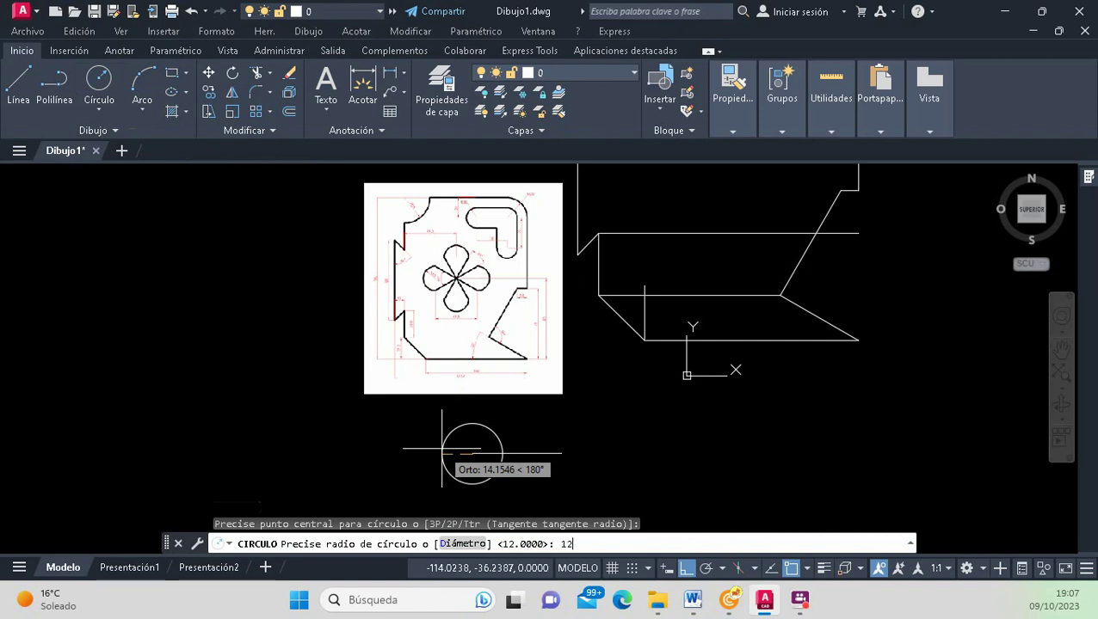
{"action": "key", "text": "Return"}
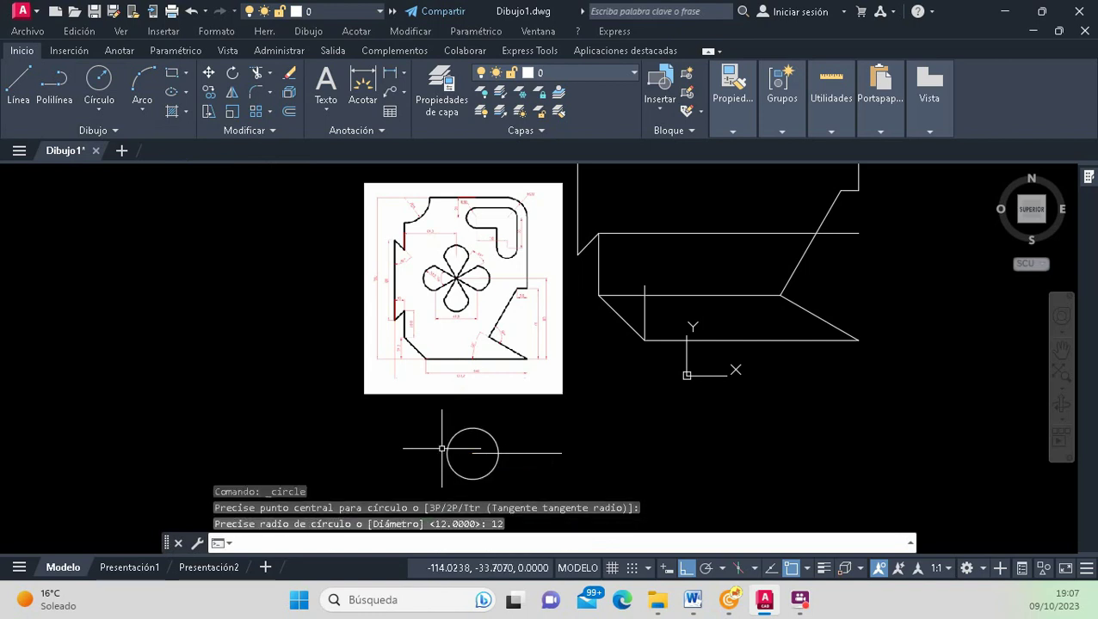
Copy the circle to the right end of the line.
{"action": "left_click", "coordinate": [210, 92]}
{"action": "left_click", "coordinate": [468, 431]}
{"action": "key", "text": "Return"}
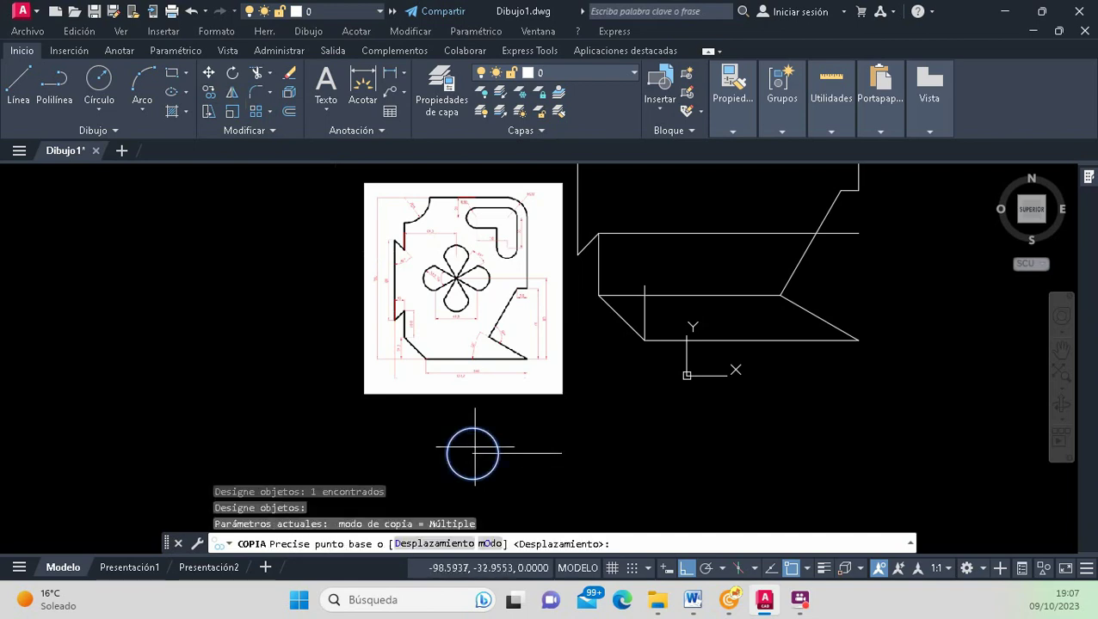
{"action": "left_click", "coordinate": [472, 453]}
{"action": "left_click", "coordinate": [561, 453]}
{"action": "key", "text": "Return"}
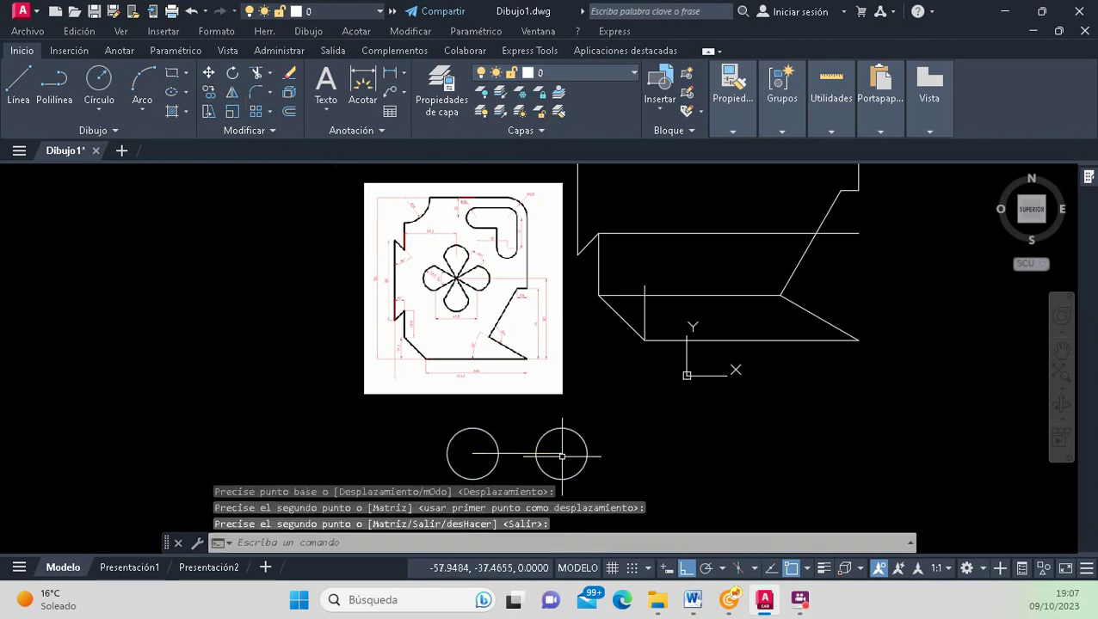
Copy the circle pair and its line over to the left.
{"action": "key", "text": "Return"}
{"action": "left_click", "coordinate": [624, 454]}
{"action": "left_click", "coordinate": [461, 404]}
{"action": "key", "text": "Return"}
{"action": "left_click", "coordinate": [514, 424]}
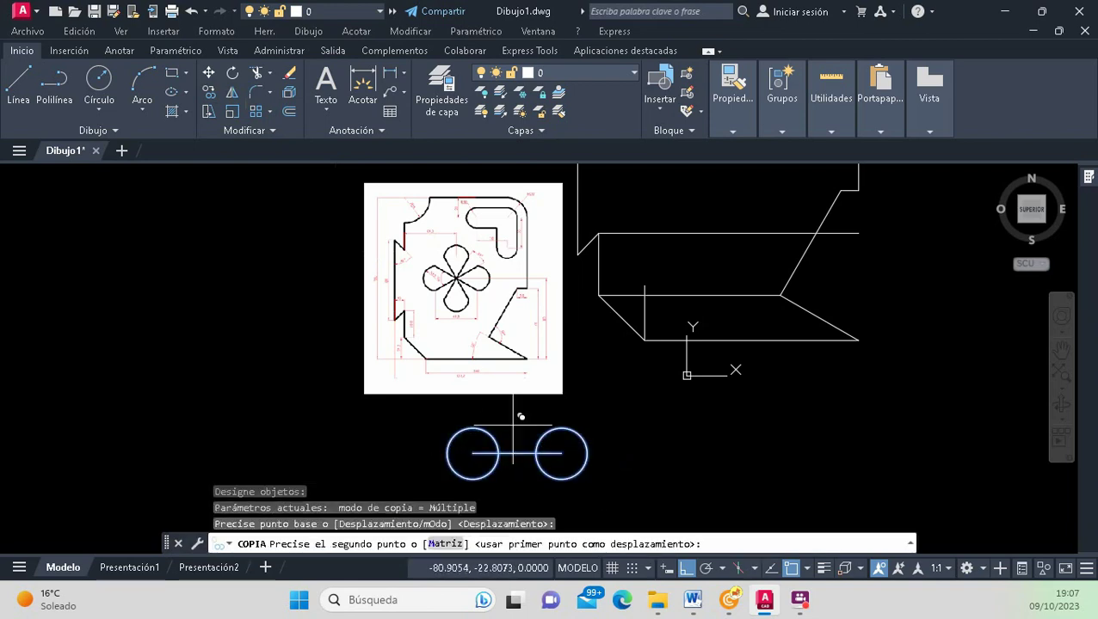
{"action": "left_click", "coordinate": [259, 359]}
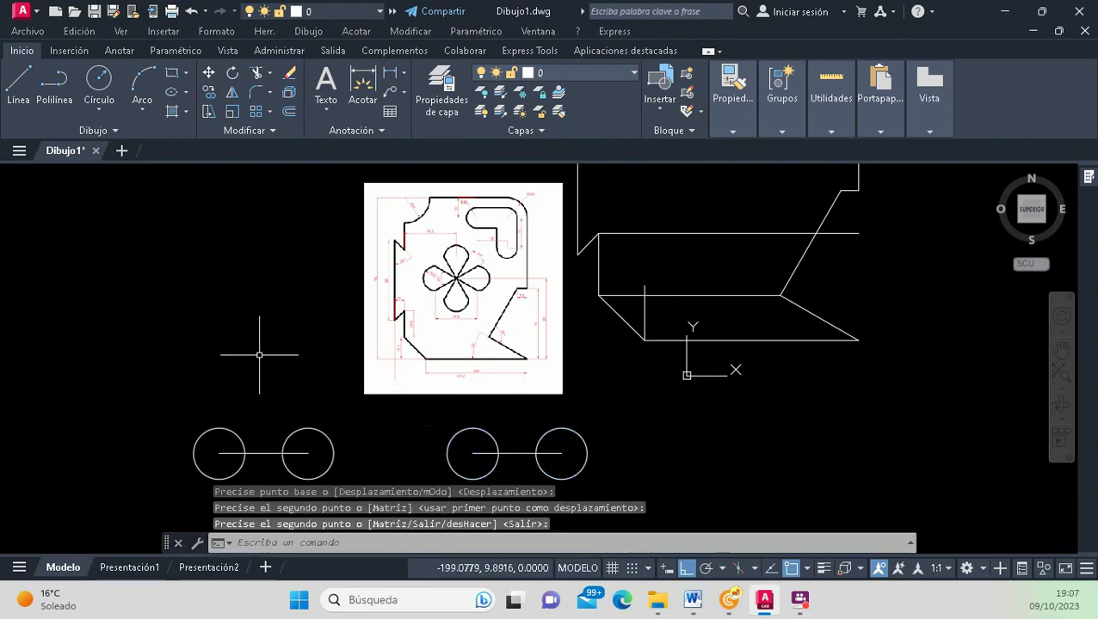
Rotate the copied left pair 90° so it stands vertical.
{"action": "left_click", "coordinate": [232, 73]}
{"action": "scroll", "coordinate": [248, 297], "scroll_direction": "down", "scroll_amount": 4}
{"action": "left_click", "coordinate": [215, 343]}
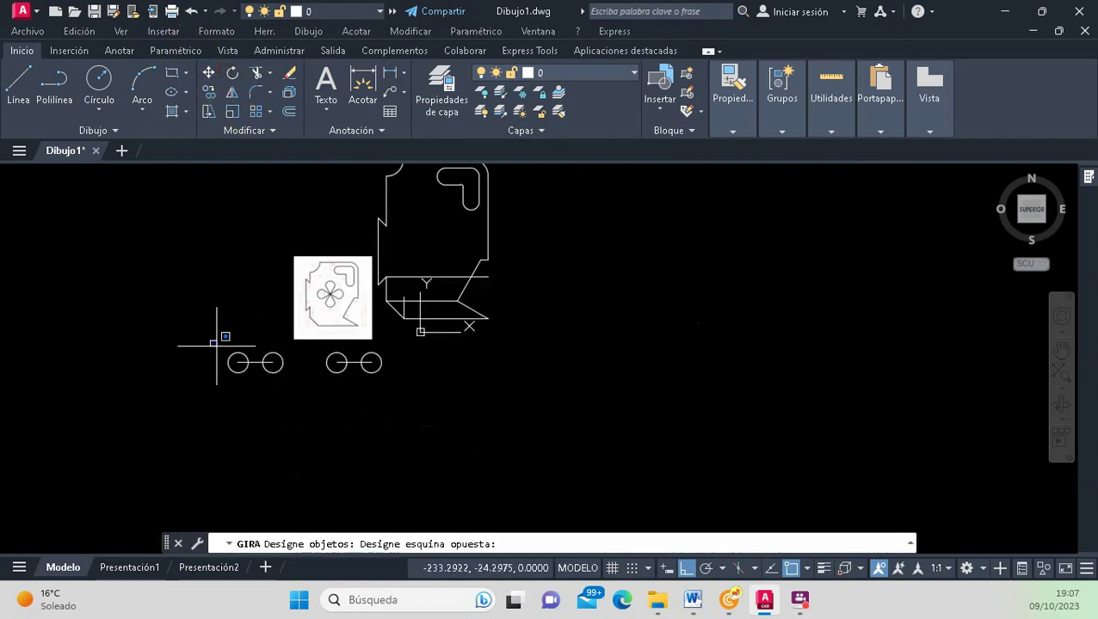
{"action": "left_click", "coordinate": [278, 376]}
{"action": "key", "text": "Return"}
{"action": "left_click", "coordinate": [238, 363]}
{"action": "left_click", "coordinate": [246, 382]}
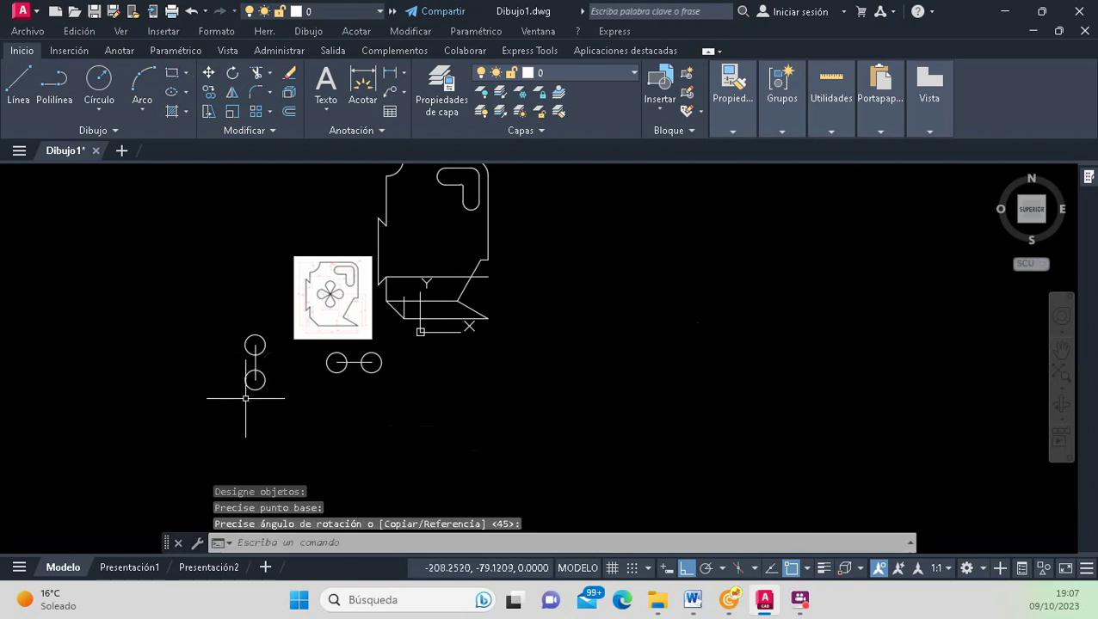
{"action": "scroll", "coordinate": [245, 384], "scroll_direction": "up", "scroll_amount": 4}
Move the vertical pair so its centre lands on the horizontal pair's centre.
{"action": "left_click", "coordinate": [208, 72]}
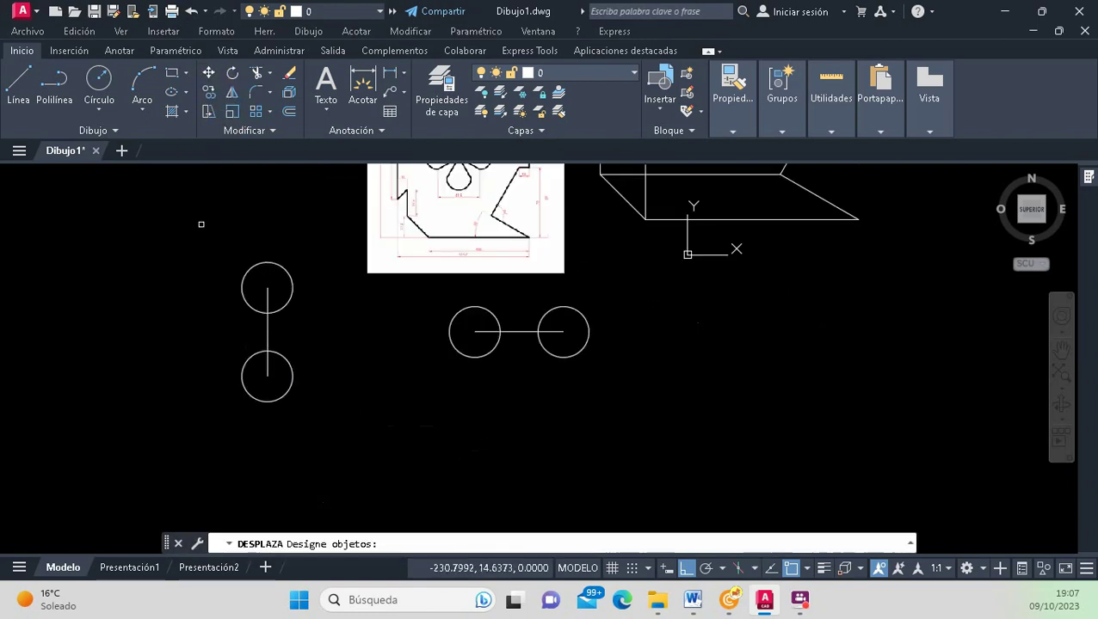
{"action": "left_click", "coordinate": [193, 224]}
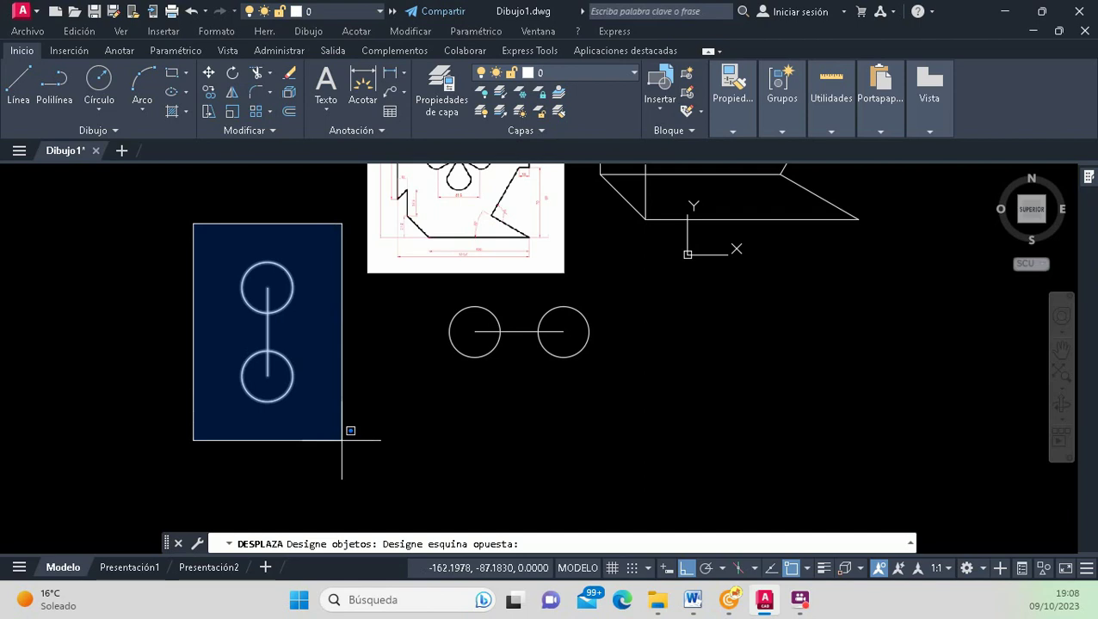
{"action": "left_click", "coordinate": [341, 441]}
{"action": "key", "text": "Return"}
{"action": "left_click", "coordinate": [267, 331]}
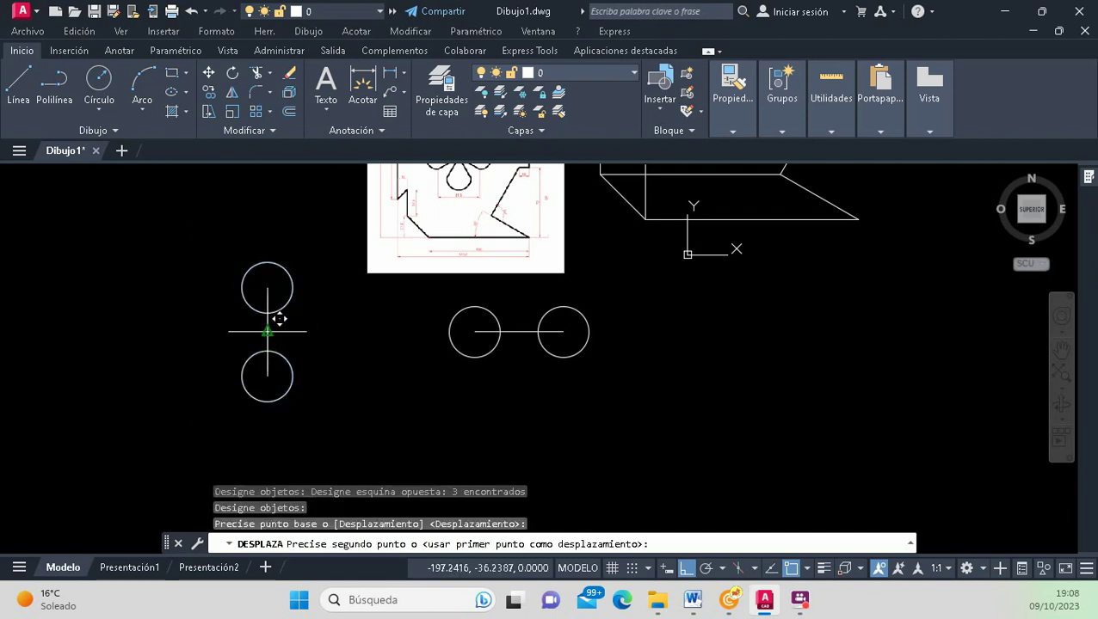
{"action": "left_click", "coordinate": [520, 330]}
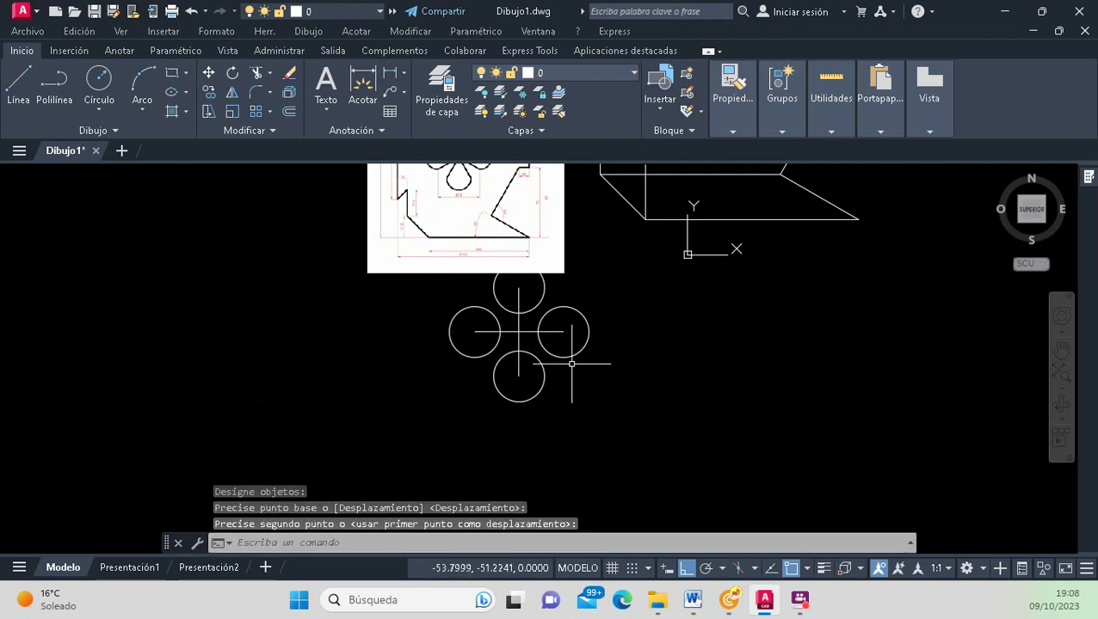
Move all four circles and their lines together to a new position.
{"action": "key", "text": "Return"}
{"action": "left_click", "coordinate": [620, 421]}
{"action": "left_click", "coordinate": [500, 317]}
{"action": "key", "text": "Return"}
{"action": "left_click", "coordinate": [519, 331]}
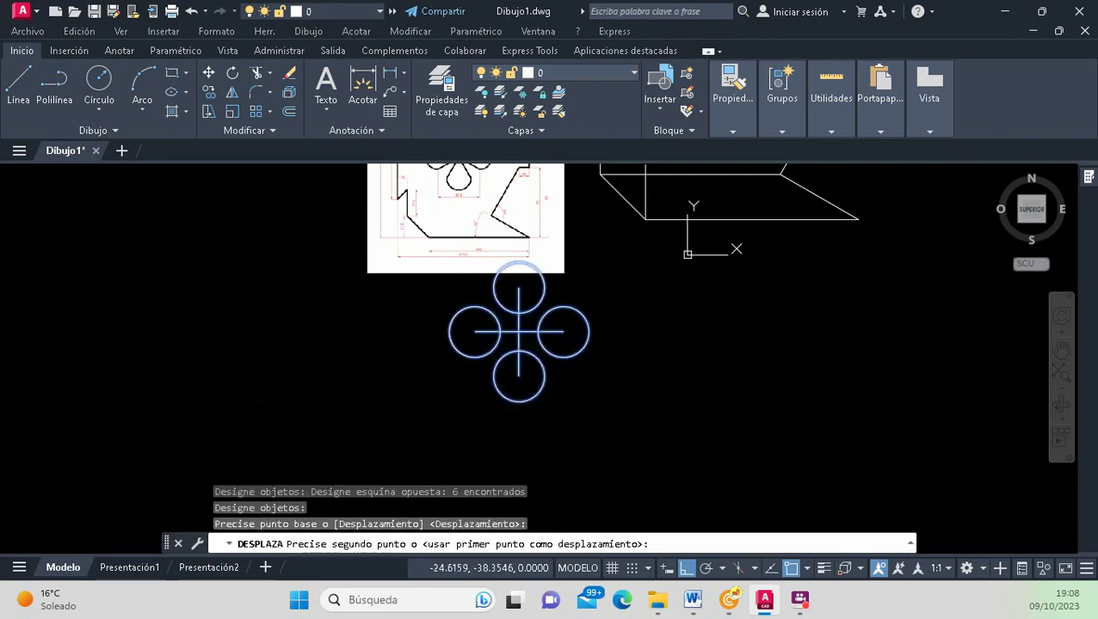
{"action": "left_click", "coordinate": [632, 392]}
{"action": "scroll", "coordinate": [602, 317], "scroll_direction": "down", "scroll_amount": 2}
{"action": "scroll", "coordinate": [594, 276], "scroll_direction": "up", "scroll_amount": 3}
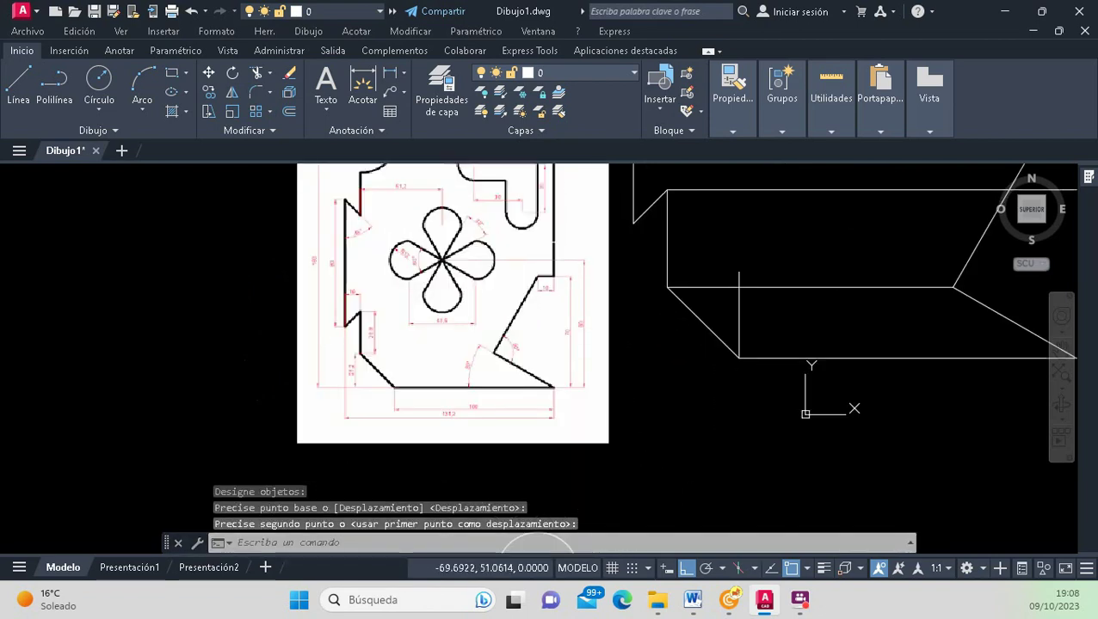
{"action": "scroll", "coordinate": [559, 246], "scroll_direction": "up", "scroll_amount": 2}
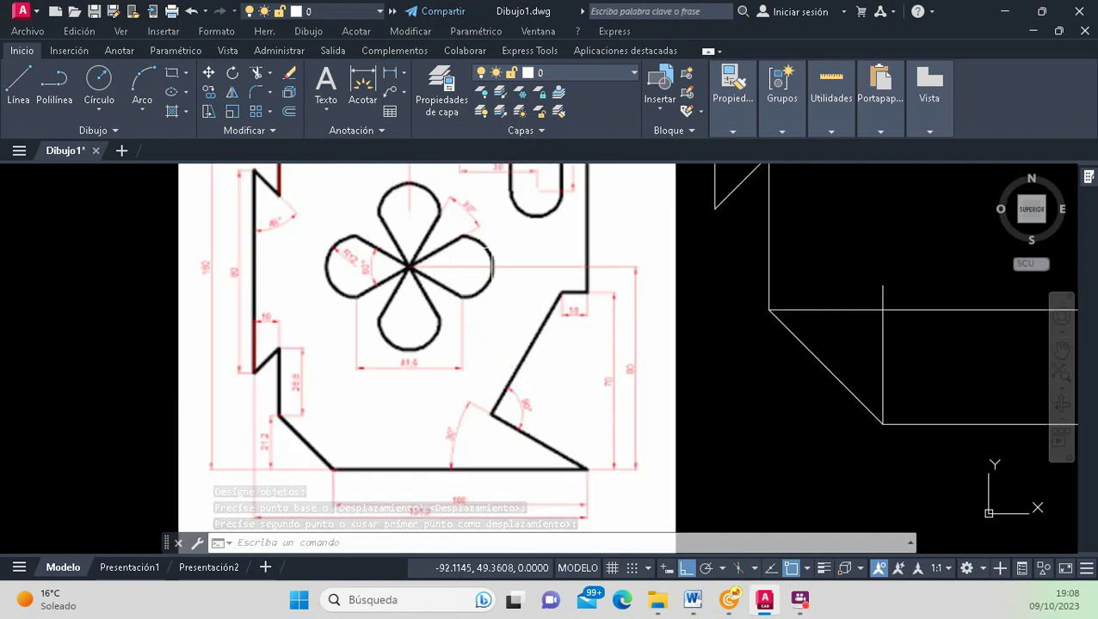
Zoom in and out to compare the circle cross with the reference flower.
{"action": "scroll", "coordinate": [408, 246], "scroll_direction": "up", "scroll_amount": 3}
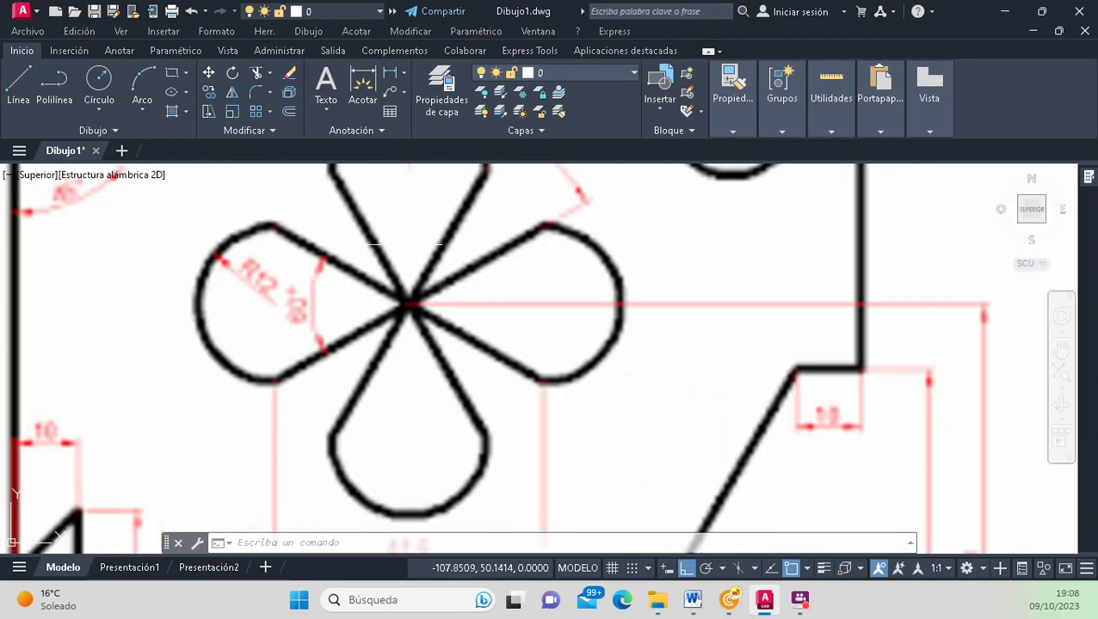
{"action": "scroll", "coordinate": [312, 294], "scroll_direction": "down", "scroll_amount": 5}
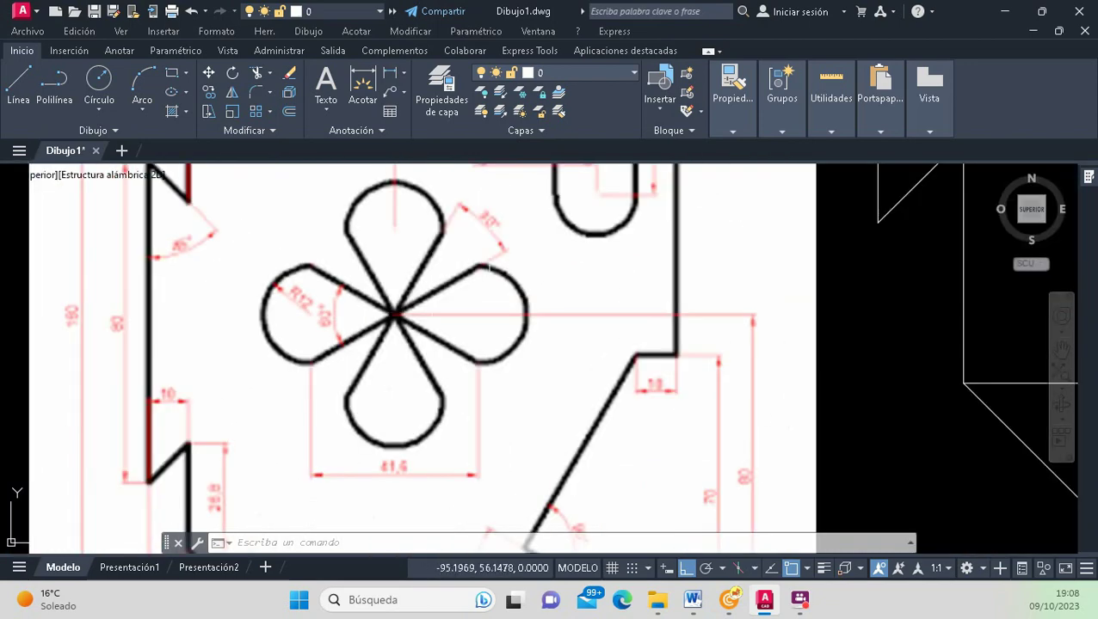
{"action": "scroll", "coordinate": [510, 218], "scroll_direction": "up", "scroll_amount": 3}
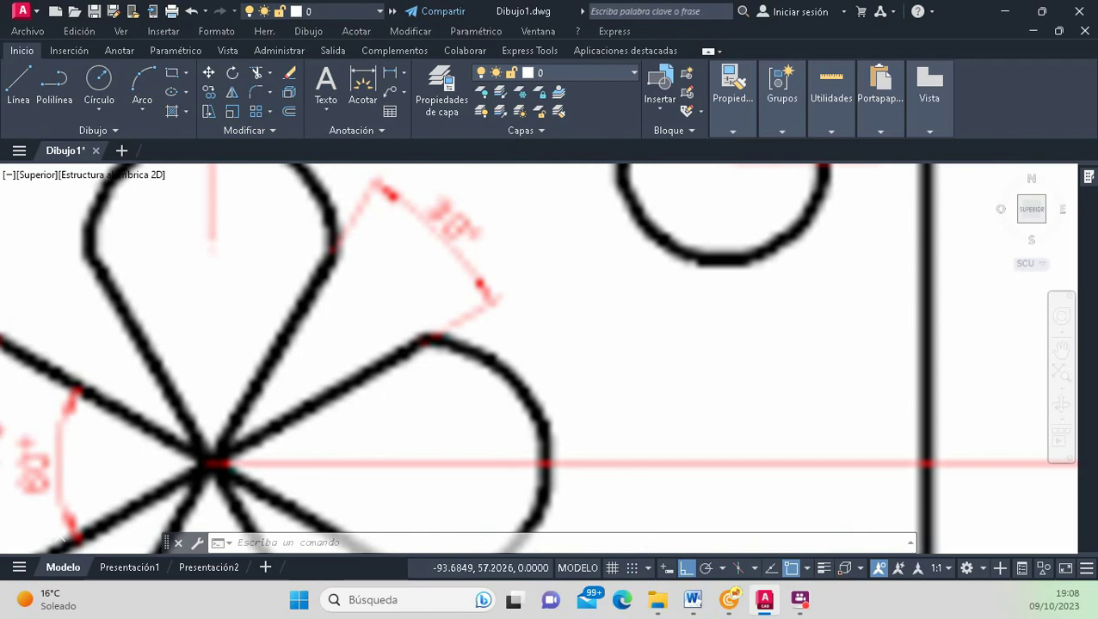
{"action": "scroll", "coordinate": [436, 240], "scroll_direction": "down", "scroll_amount": 3}
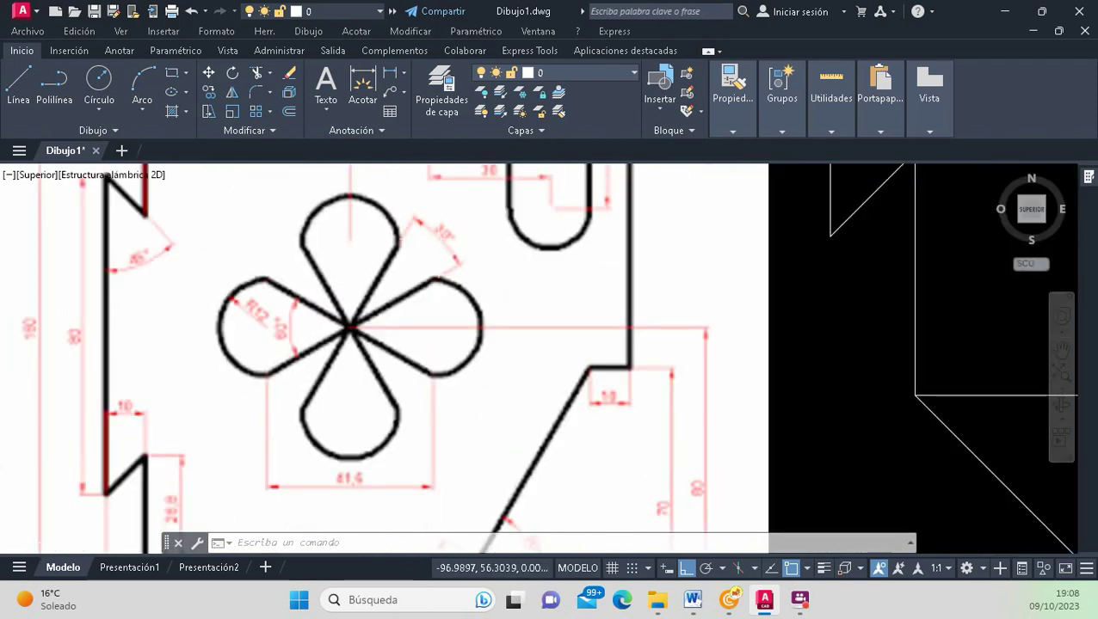
{"action": "scroll", "coordinate": [439, 237], "scroll_direction": "down", "scroll_amount": 4}
{"action": "scroll", "coordinate": [508, 284], "scroll_direction": "down", "scroll_amount": 2}
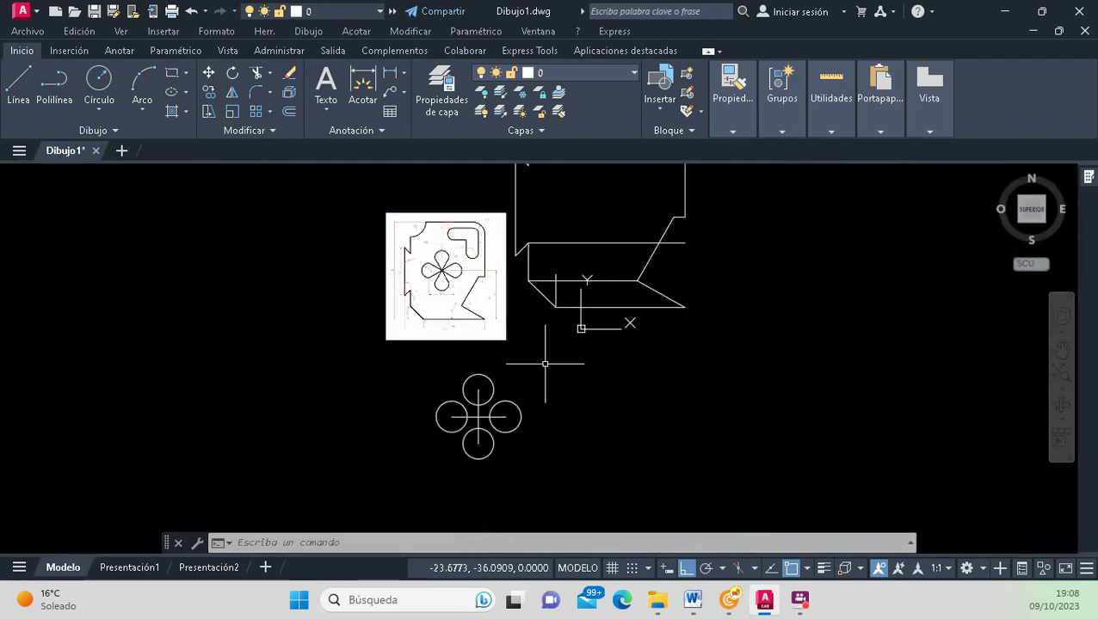
{"action": "scroll", "coordinate": [474, 404], "scroll_direction": "up", "scroll_amount": 4}
{"action": "scroll", "coordinate": [519, 439], "scroll_direction": "up", "scroll_amount": 2}
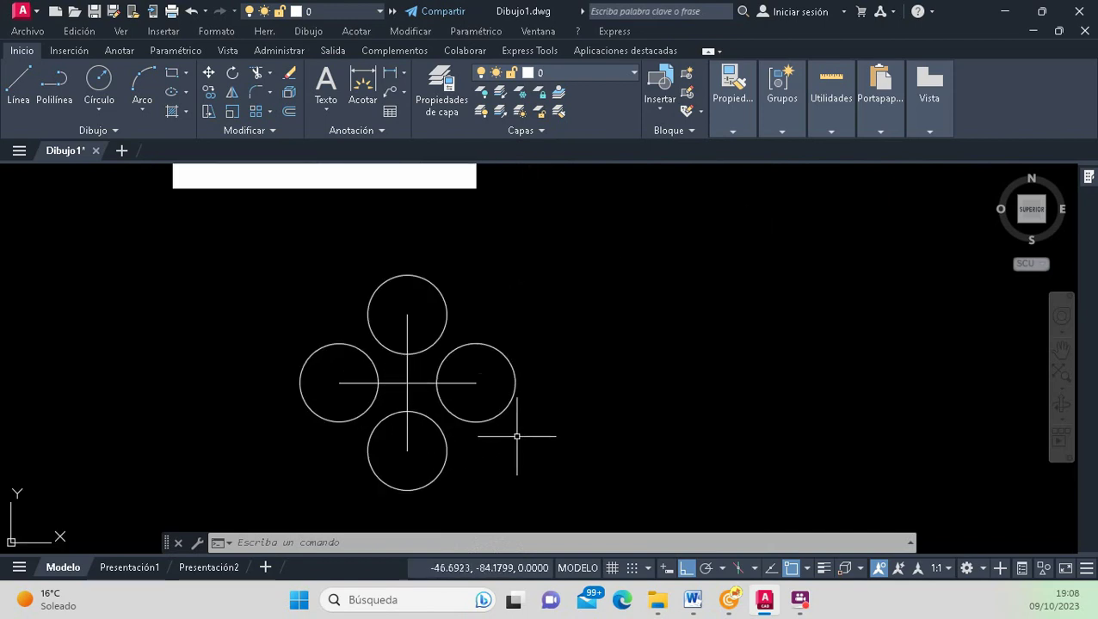
{"action": "scroll", "coordinate": [421, 404], "scroll_direction": "down", "scroll_amount": 5}
{"action": "scroll", "coordinate": [410, 268], "scroll_direction": "up", "scroll_amount": 4}
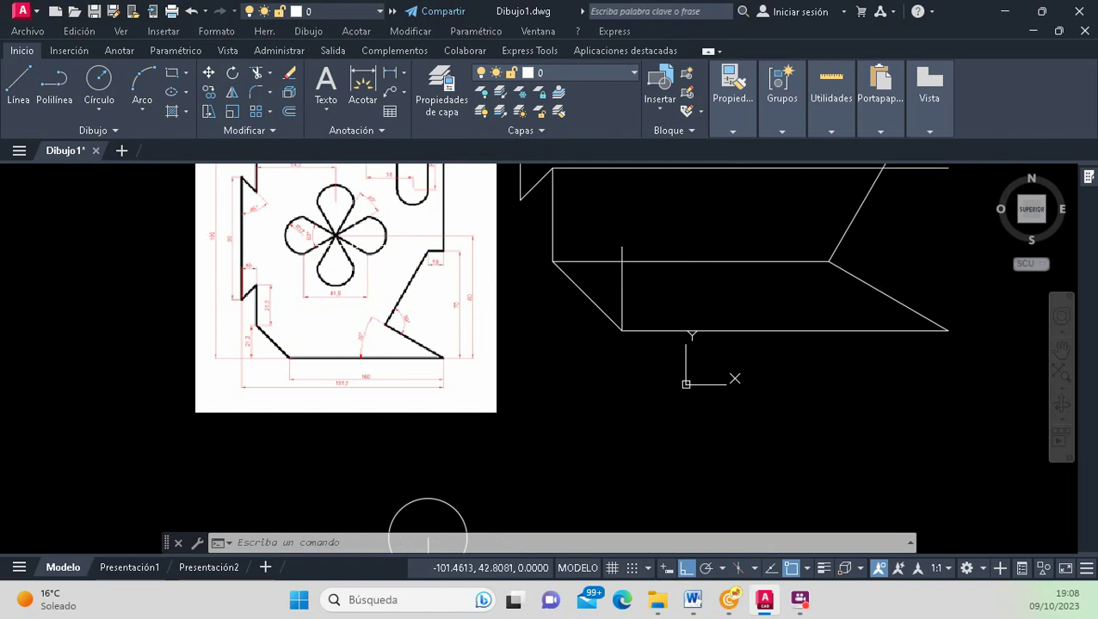
Draw two horizontal lines below the reference image.
{"action": "left_click", "coordinate": [21, 86]}
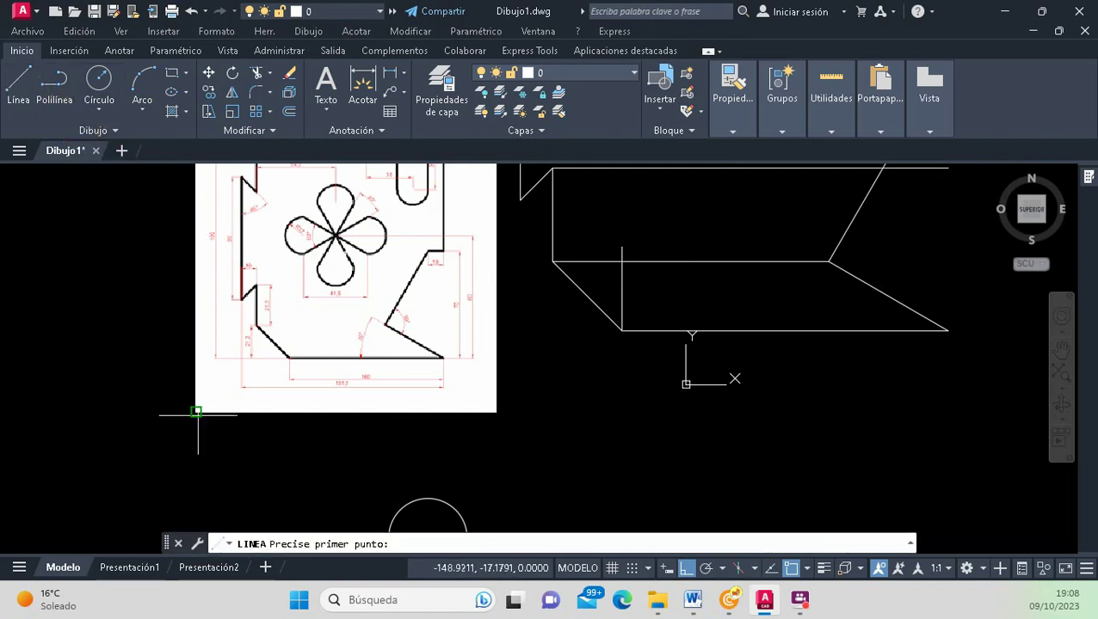
{"action": "left_click", "coordinate": [58, 451]}
{"action": "left_click", "coordinate": [279, 451]}
{"action": "key", "text": "Return"}
{"action": "key", "text": "Return"}
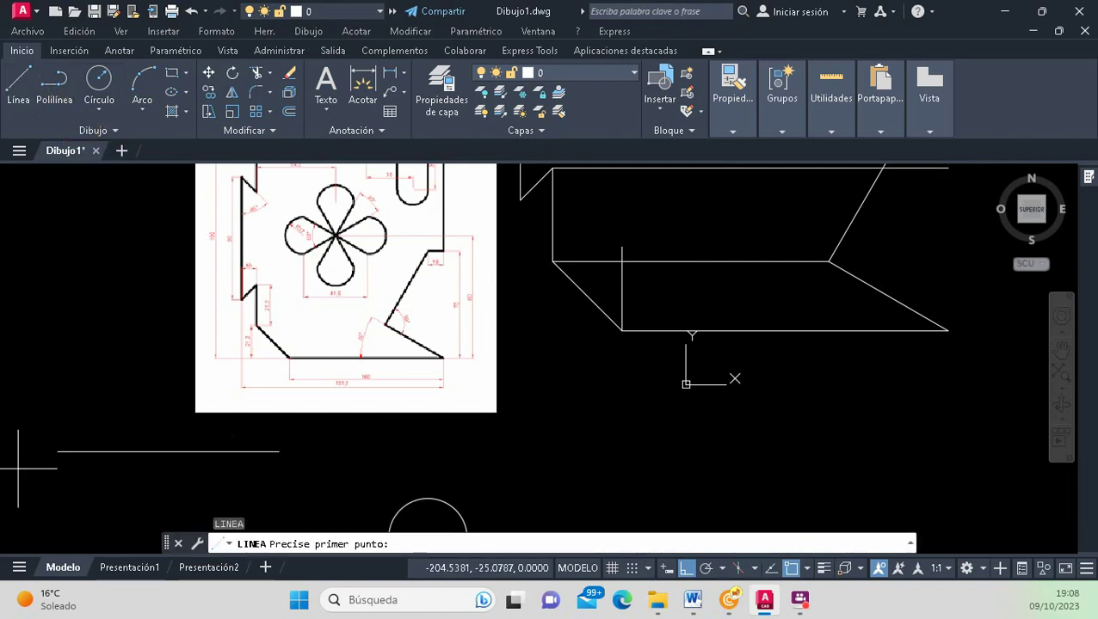
{"action": "left_click", "coordinate": [20, 451]}
{"action": "left_click", "coordinate": [149, 407]}
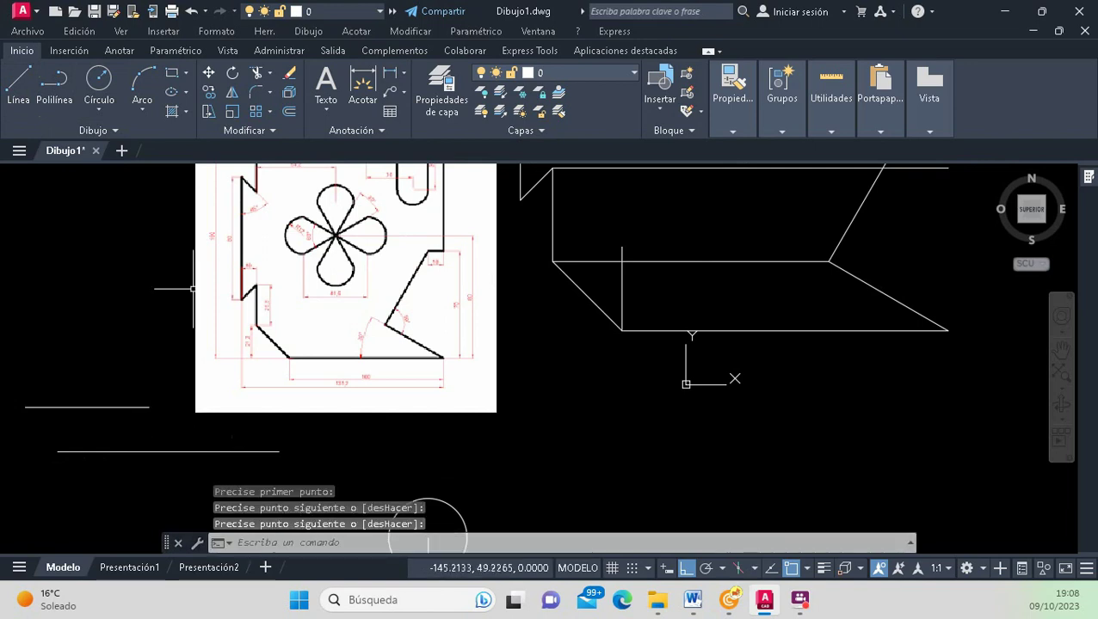
Rotate the upper line 60° about its midpoint.
{"action": "left_click", "coordinate": [232, 73]}
{"action": "left_click", "coordinate": [91, 408]}
{"action": "key", "text": "Return"}
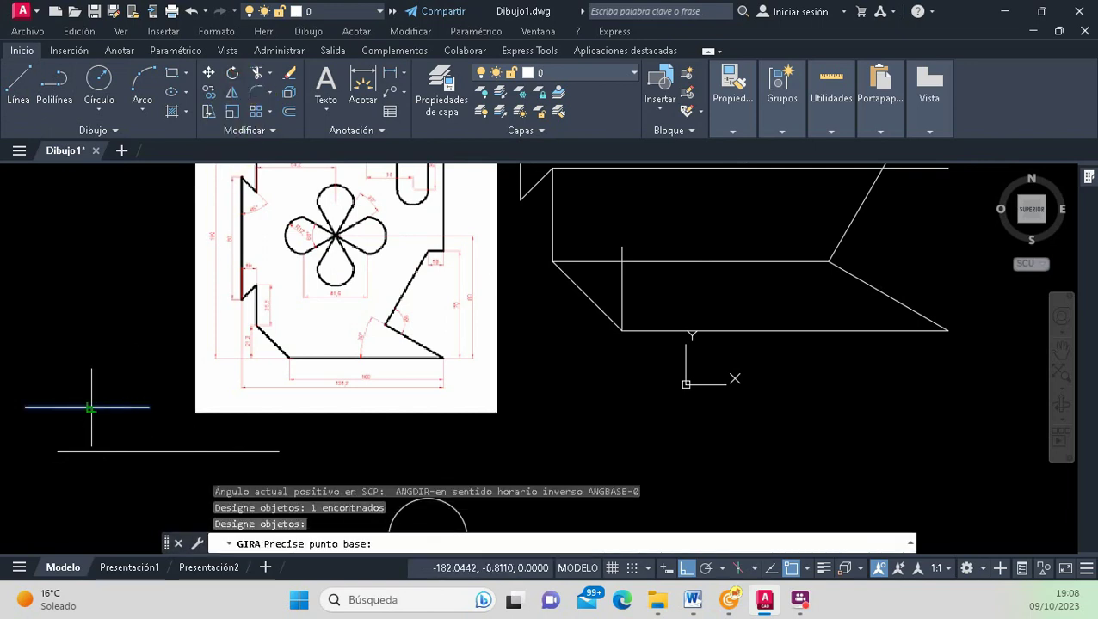
{"action": "left_click", "coordinate": [87, 407]}
{"action": "type", "text": "60"}
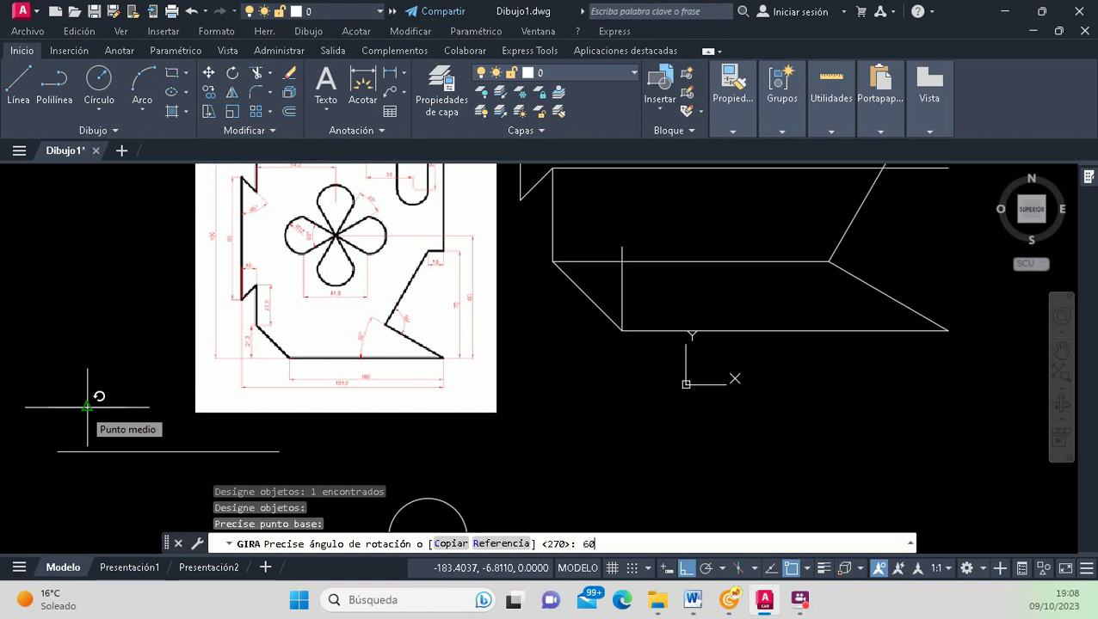
{"action": "key", "text": "Return"}
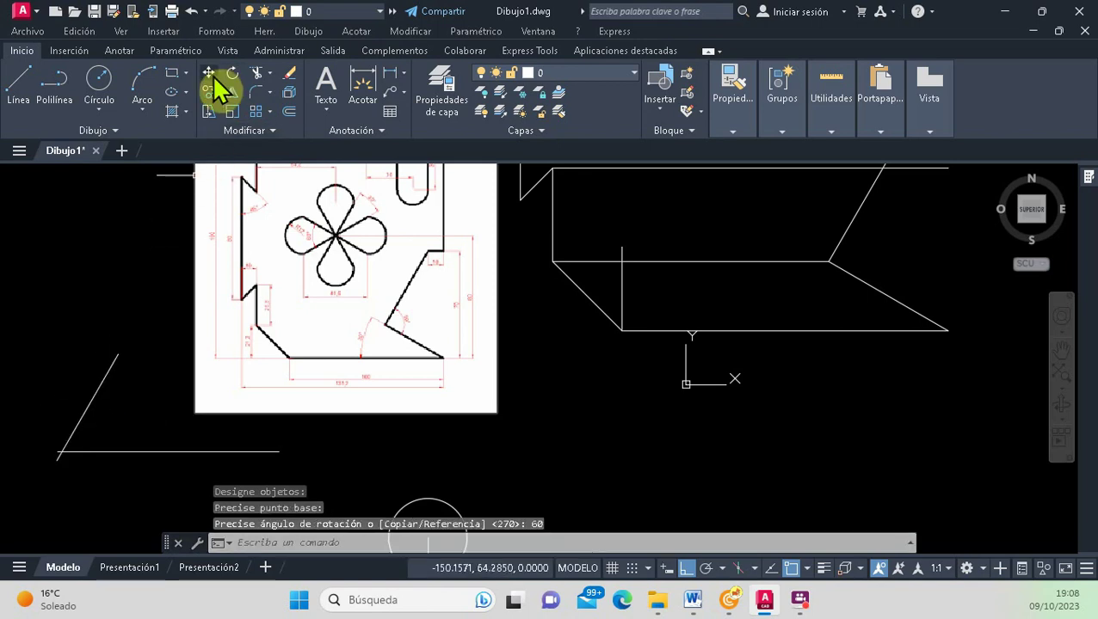
Move the angled line so its midpoint sits on the lower horizontal line.
{"action": "left_click", "coordinate": [209, 74]}
{"action": "left_click", "coordinate": [133, 415]}
{"action": "left_click", "coordinate": [86, 374]}
{"action": "key", "text": "Return"}
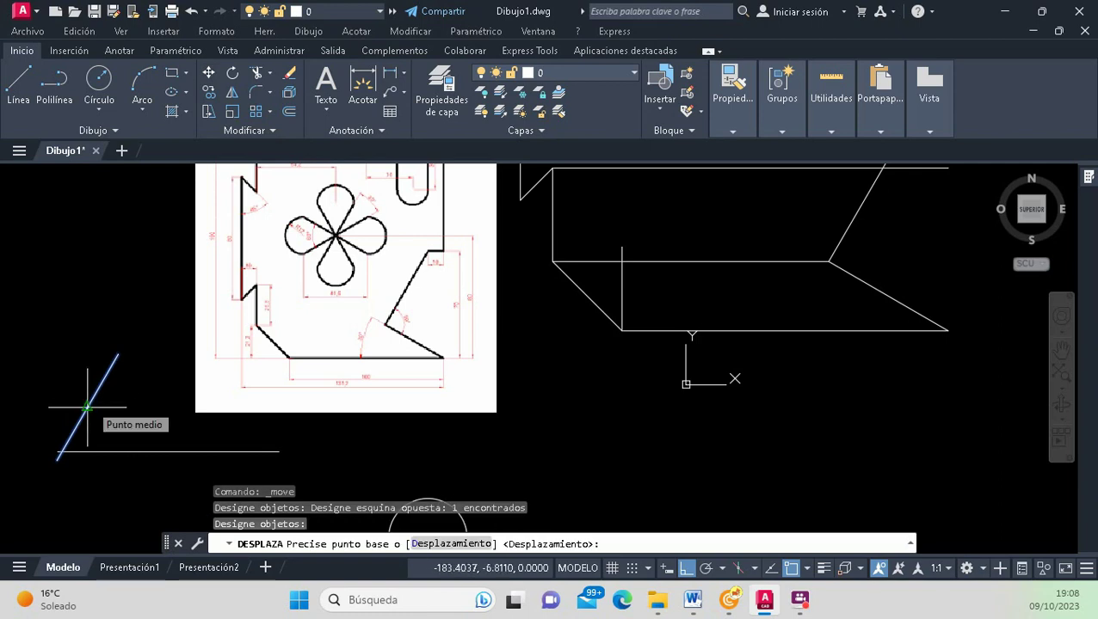
{"action": "left_click", "coordinate": [87, 407]}
{"action": "left_click", "coordinate": [168, 440]}
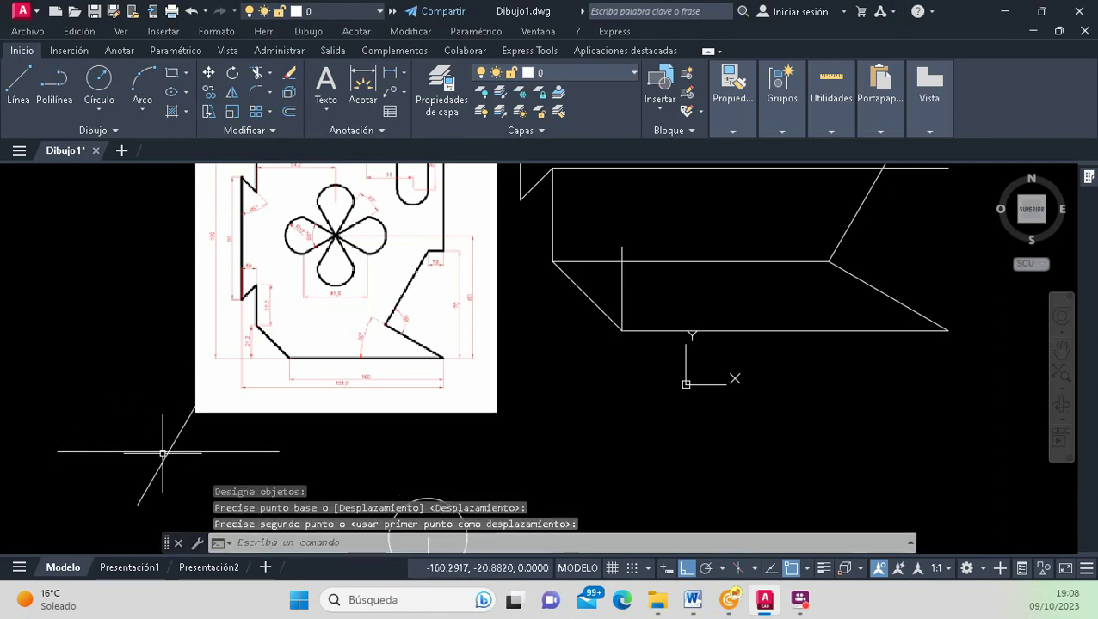
{"action": "scroll", "coordinate": [177, 390], "scroll_direction": "down", "scroll_amount": 4}
{"action": "scroll", "coordinate": [139, 441], "scroll_direction": "up", "scroll_amount": 2}
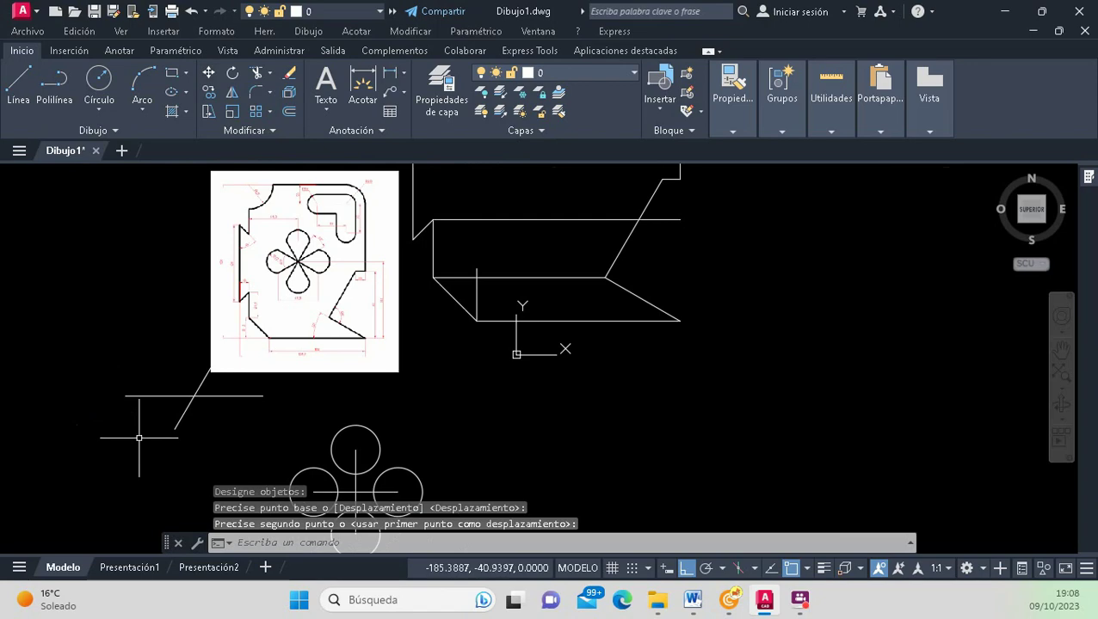
Zoom to the reference image's bottom edge and open the Dibujo menu.
{"action": "scroll", "coordinate": [138, 438], "scroll_direction": "up", "scroll_amount": 2}
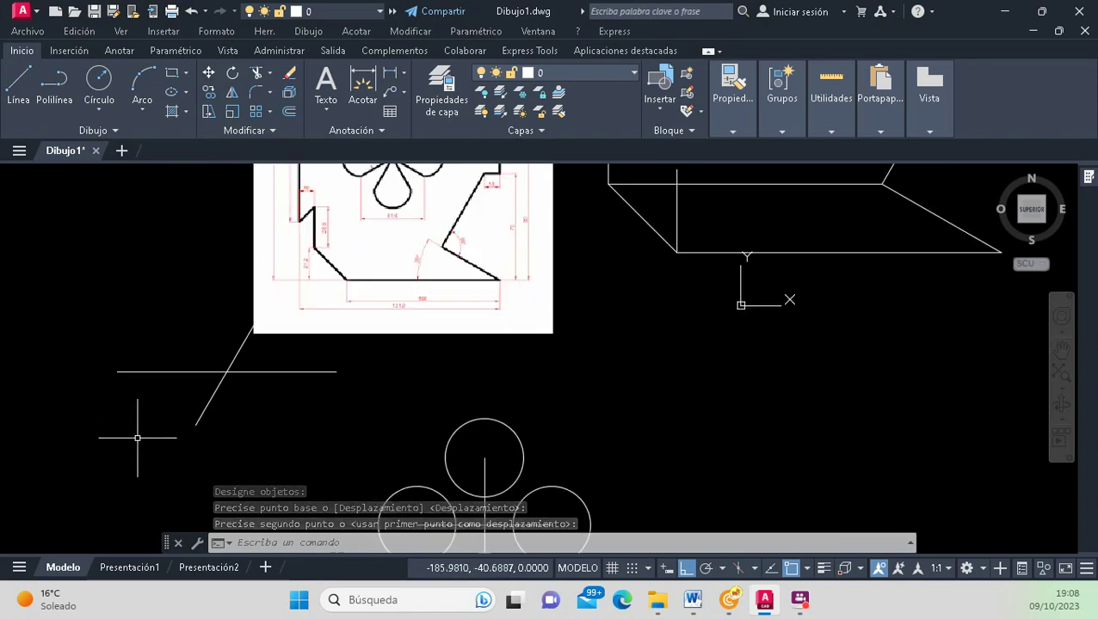
{"action": "scroll", "coordinate": [146, 433], "scroll_direction": "down", "scroll_amount": 2}
{"action": "scroll", "coordinate": [284, 287], "scroll_direction": "up", "scroll_amount": 3}
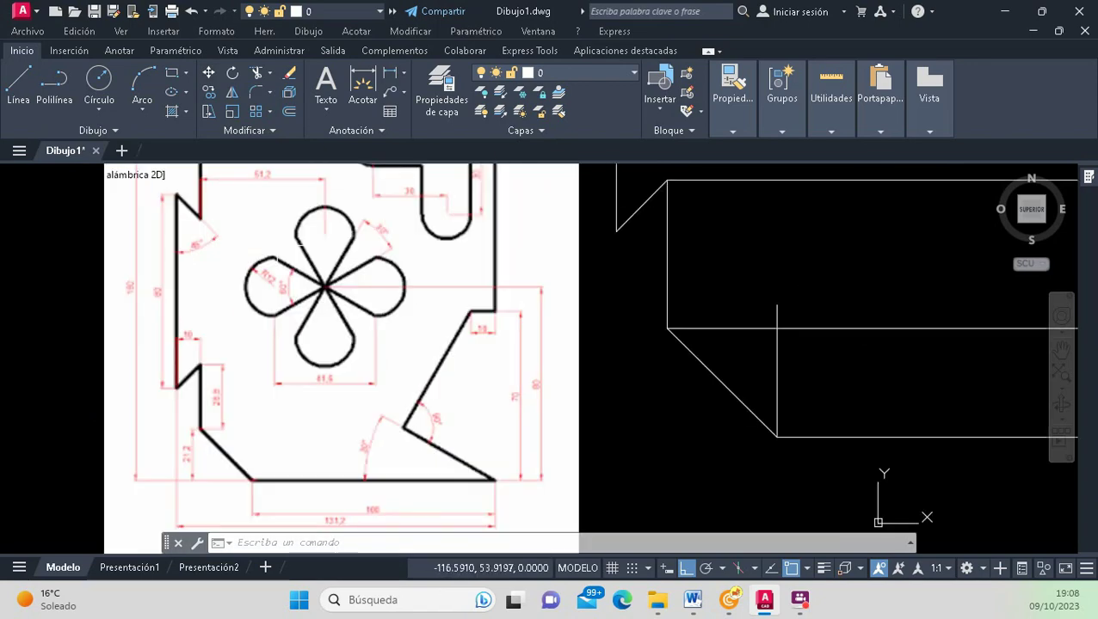
{"action": "scroll", "coordinate": [284, 287], "scroll_direction": "up", "scroll_amount": 4}
{"action": "scroll", "coordinate": [396, 349], "scroll_direction": "down", "scroll_amount": 3}
{"action": "scroll", "coordinate": [396, 348], "scroll_direction": "down", "scroll_amount": 3}
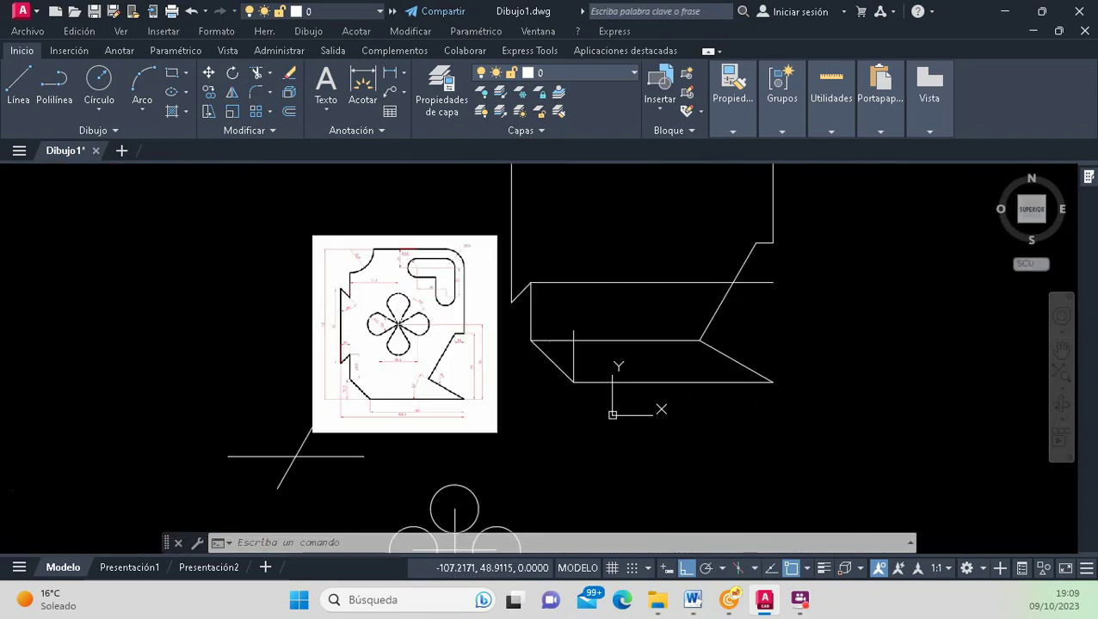
{"action": "scroll", "coordinate": [302, 506], "scroll_direction": "up", "scroll_amount": 4}
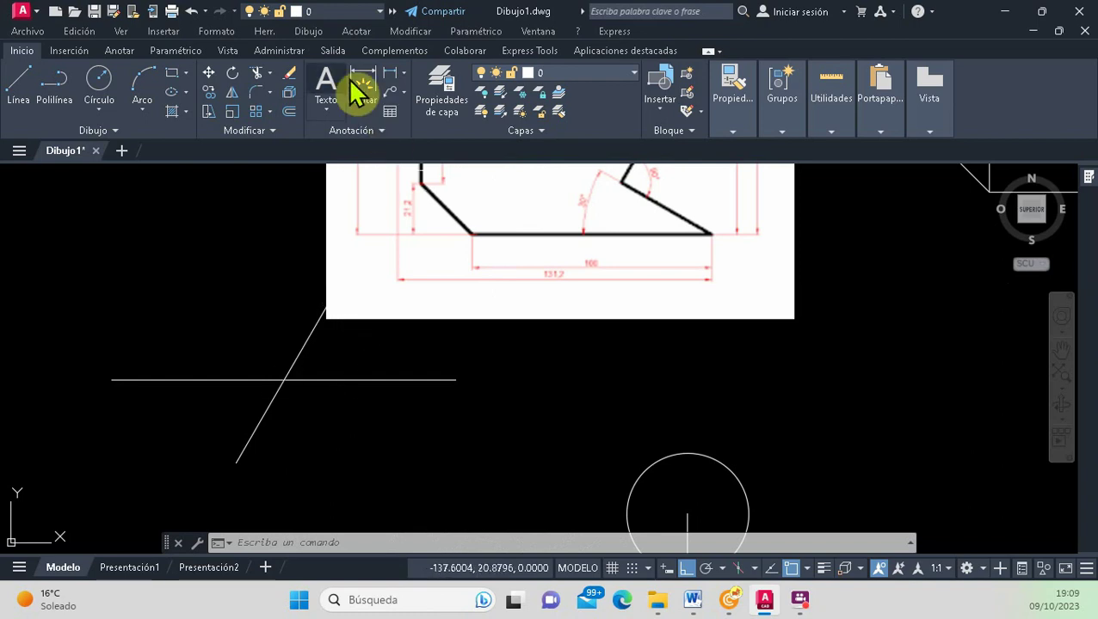
{"action": "left_click", "coordinate": [310, 32]}
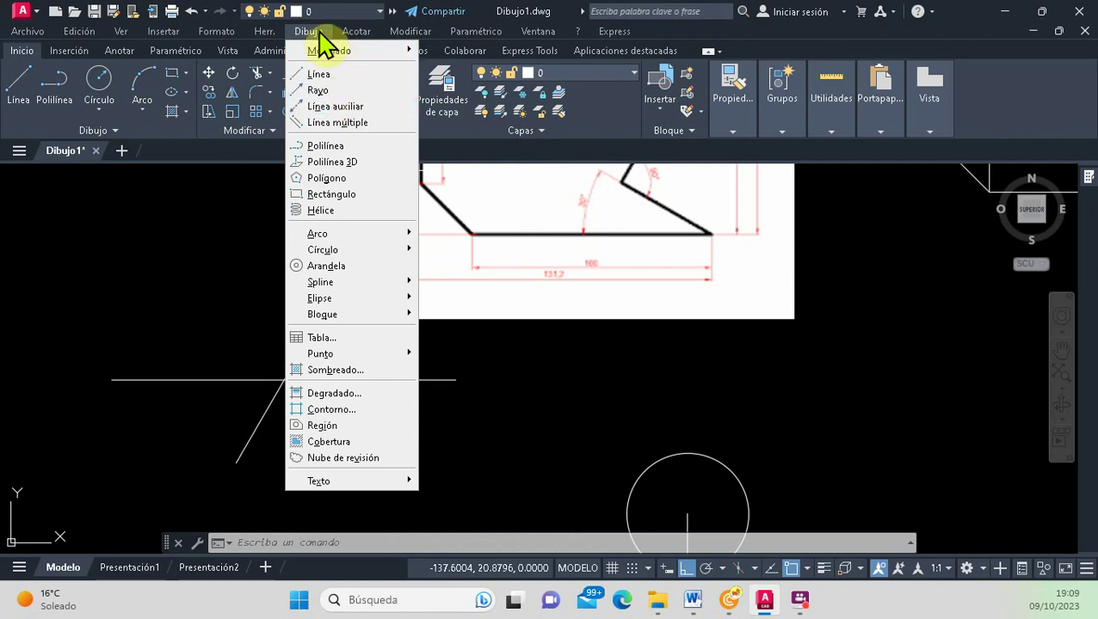
Place a Bisectriz construction line through the horizontal and slanted lines' crossing, splitting their angle.
{"action": "left_click", "coordinate": [368, 107]}
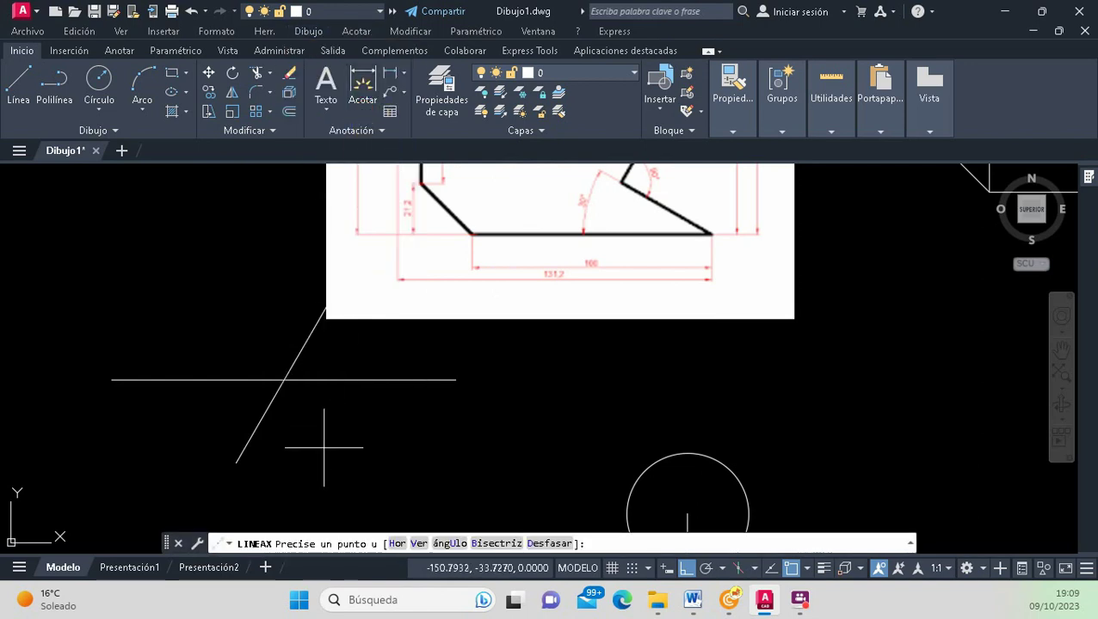
{"action": "left_click", "coordinate": [493, 547]}
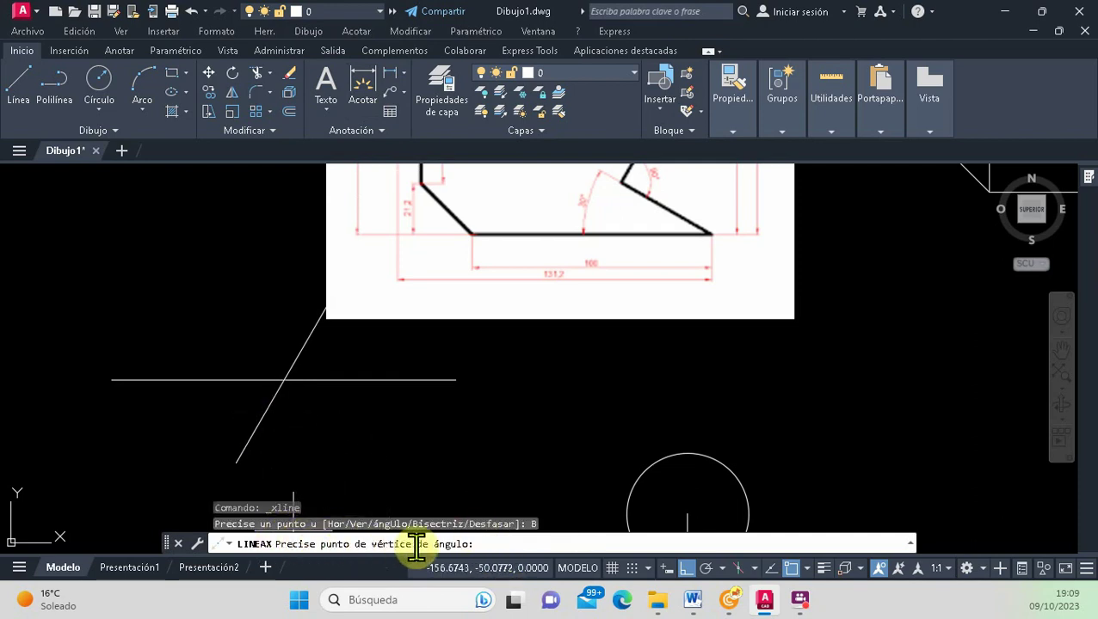
{"action": "left_click", "coordinate": [283, 380]}
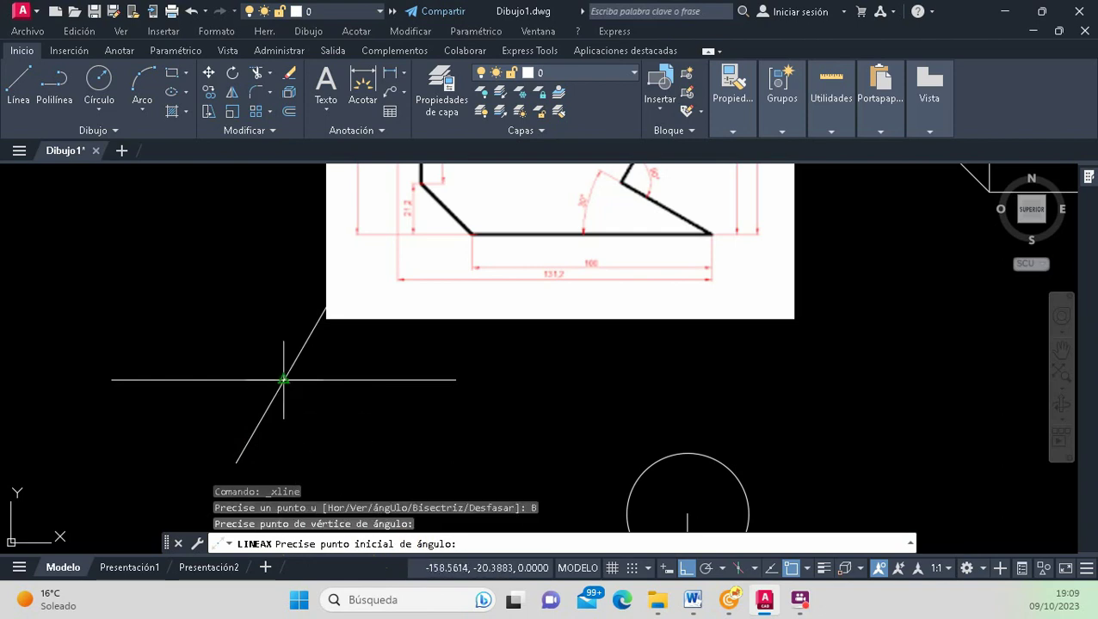
{"action": "left_click", "coordinate": [235, 463]}
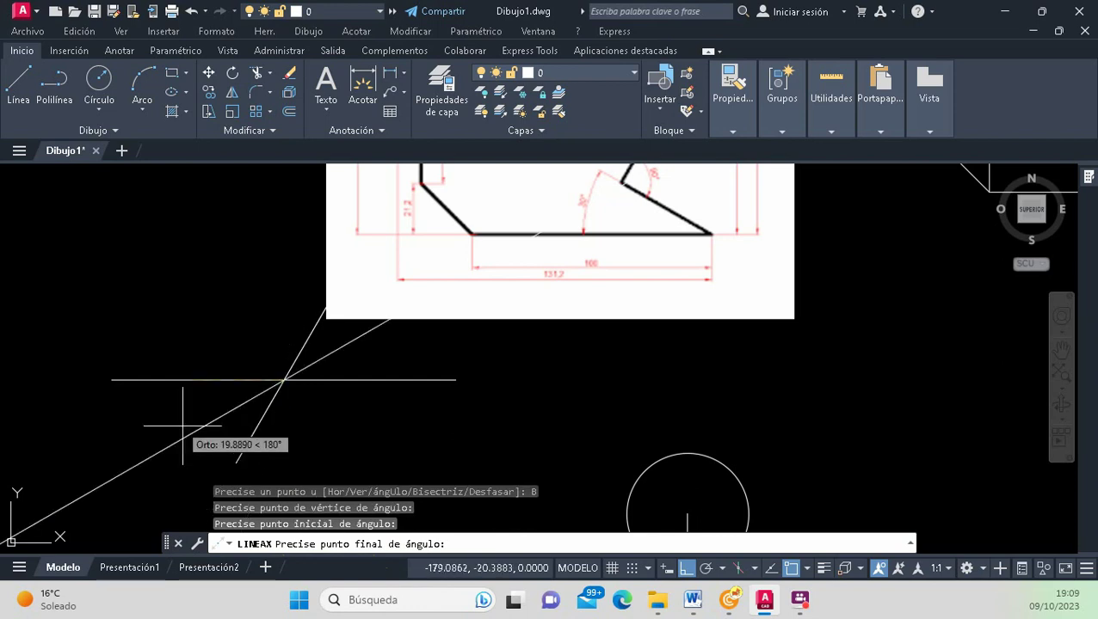
{"action": "left_click", "coordinate": [112, 380]}
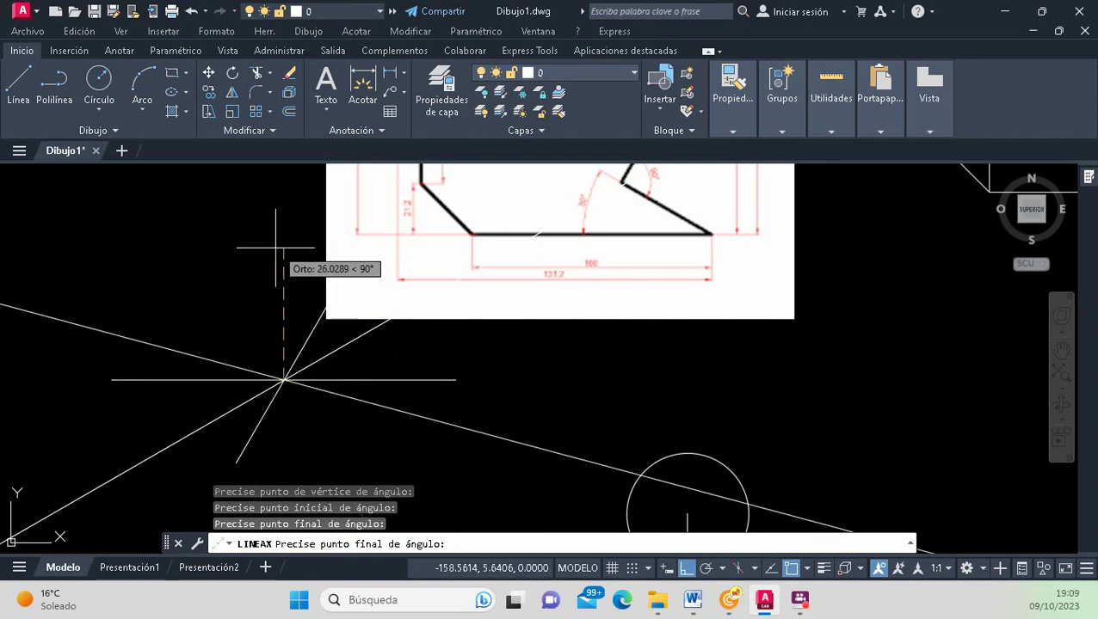
{"action": "key", "text": "Return"}
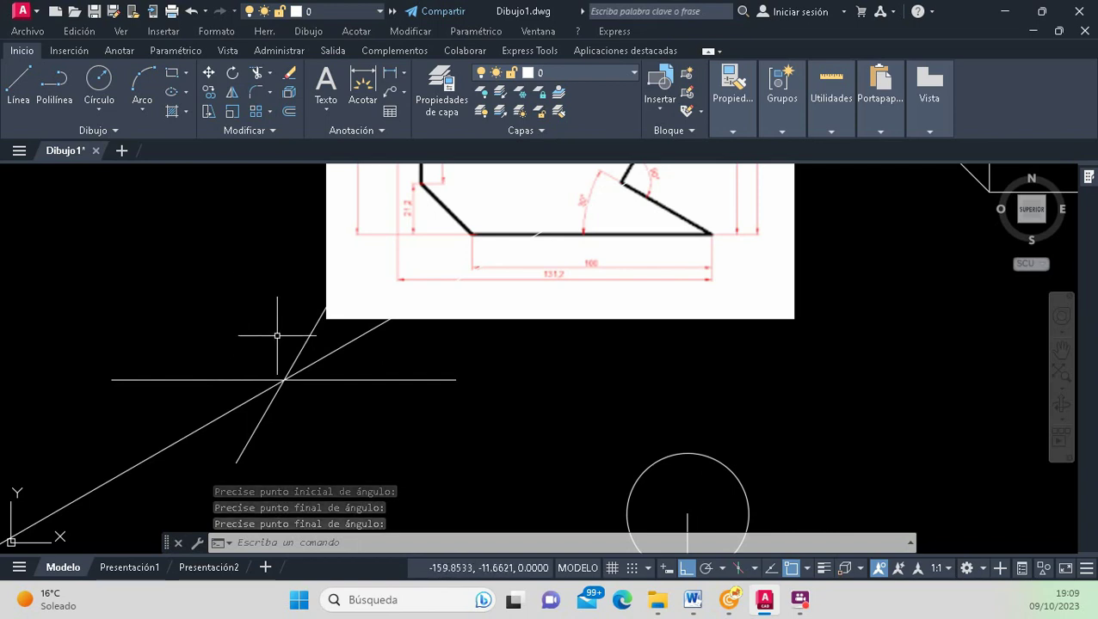
{"action": "scroll", "coordinate": [336, 353], "scroll_direction": "down", "scroll_amount": 2}
{"action": "scroll", "coordinate": [337, 353], "scroll_direction": "down", "scroll_amount": 5}
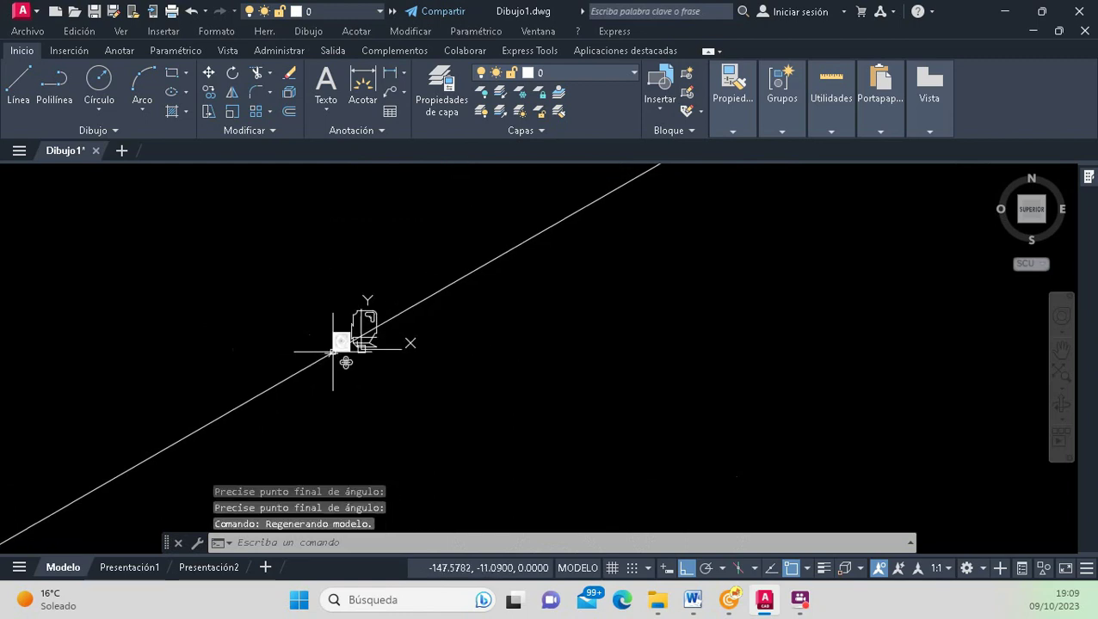
{"action": "scroll", "coordinate": [335, 353], "scroll_direction": "down", "scroll_amount": 3}
{"action": "scroll", "coordinate": [333, 352], "scroll_direction": "down", "scroll_amount": 1}
{"action": "scroll", "coordinate": [331, 353], "scroll_direction": "up", "scroll_amount": 1}
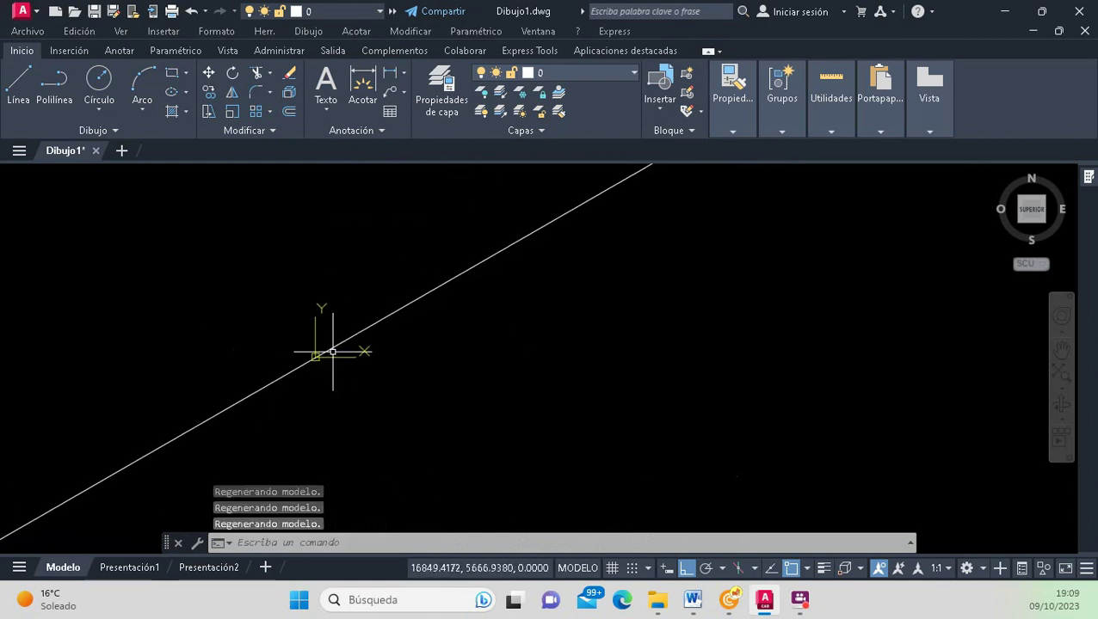
{"action": "scroll", "coordinate": [310, 358], "scroll_direction": "up", "scroll_amount": 1}
{"action": "scroll", "coordinate": [248, 387], "scroll_direction": "up", "scroll_amount": 2}
{"action": "scroll", "coordinate": [404, 309], "scroll_direction": "up", "scroll_amount": 2}
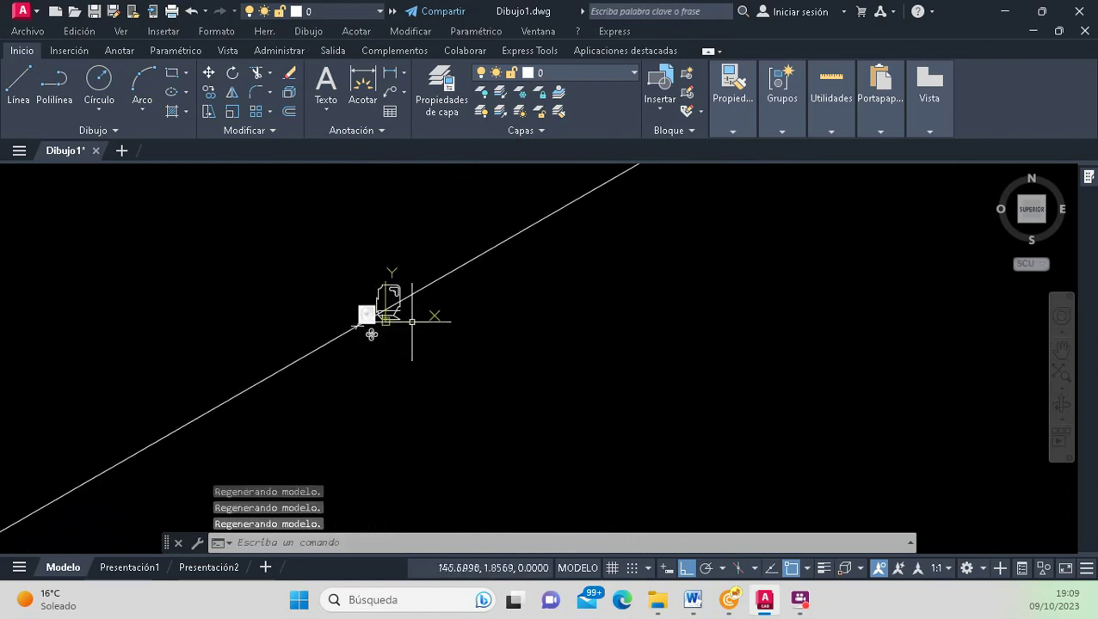
{"action": "scroll", "coordinate": [336, 308], "scroll_direction": "up", "scroll_amount": 2}
{"action": "scroll", "coordinate": [331, 335], "scroll_direction": "down", "scroll_amount": 2}
{"action": "scroll", "coordinate": [337, 352], "scroll_direction": "down", "scroll_amount": 2}
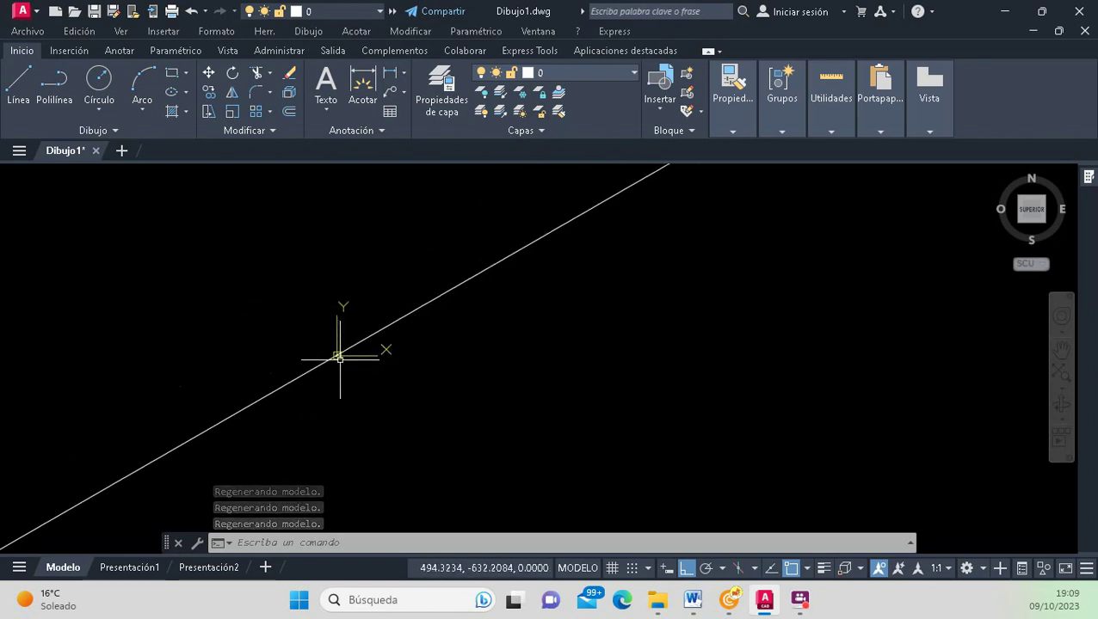
{"action": "scroll", "coordinate": [339, 359], "scroll_direction": "down", "scroll_amount": 2}
{"action": "scroll", "coordinate": [340, 362], "scroll_direction": "down", "scroll_amount": 1}
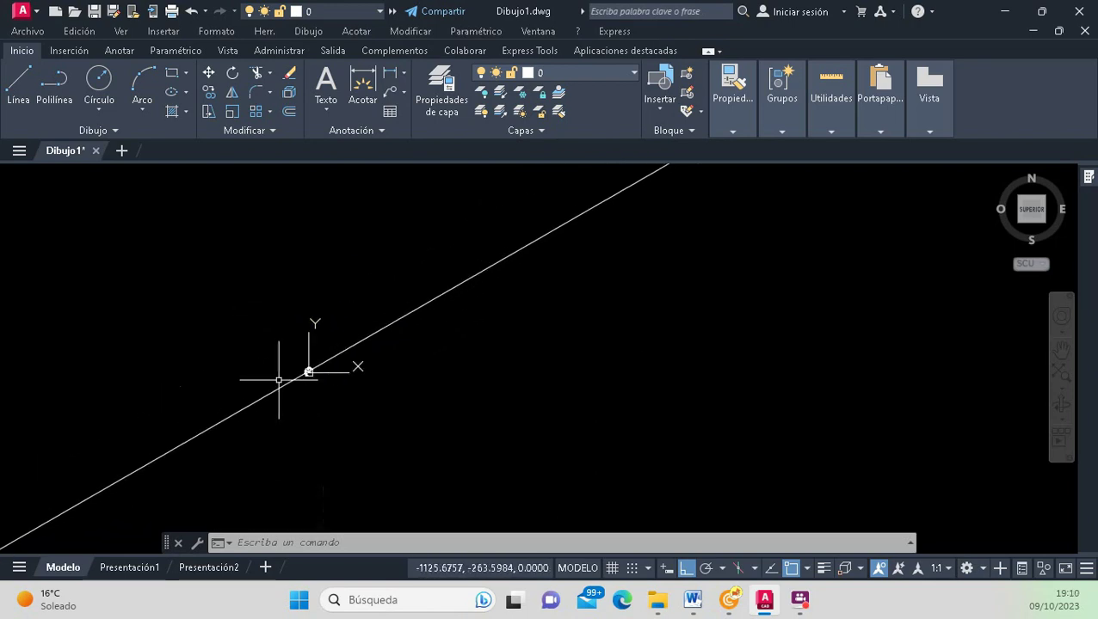
{"action": "scroll", "coordinate": [262, 415], "scroll_direction": "up", "scroll_amount": 3}
{"action": "scroll", "coordinate": [316, 441], "scroll_direction": "up", "scroll_amount": 3}
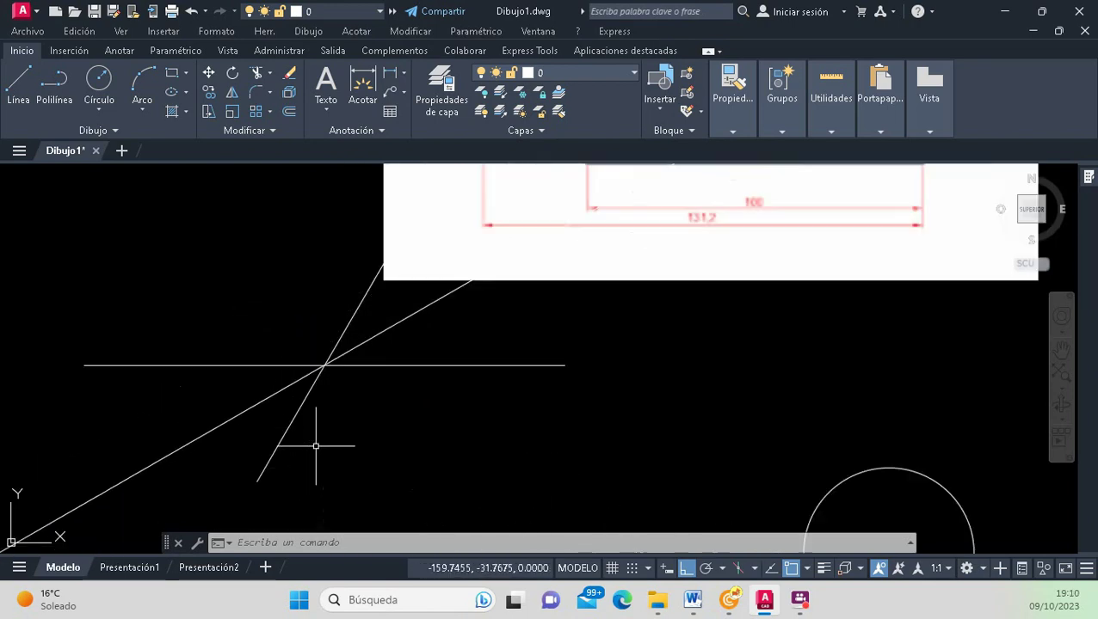
{"action": "scroll", "coordinate": [318, 441], "scroll_direction": "up", "scroll_amount": 3}
Draw a temporary helper line from the horizontal line's left end to the slanted line.
{"action": "left_click", "coordinate": [256, 74]}
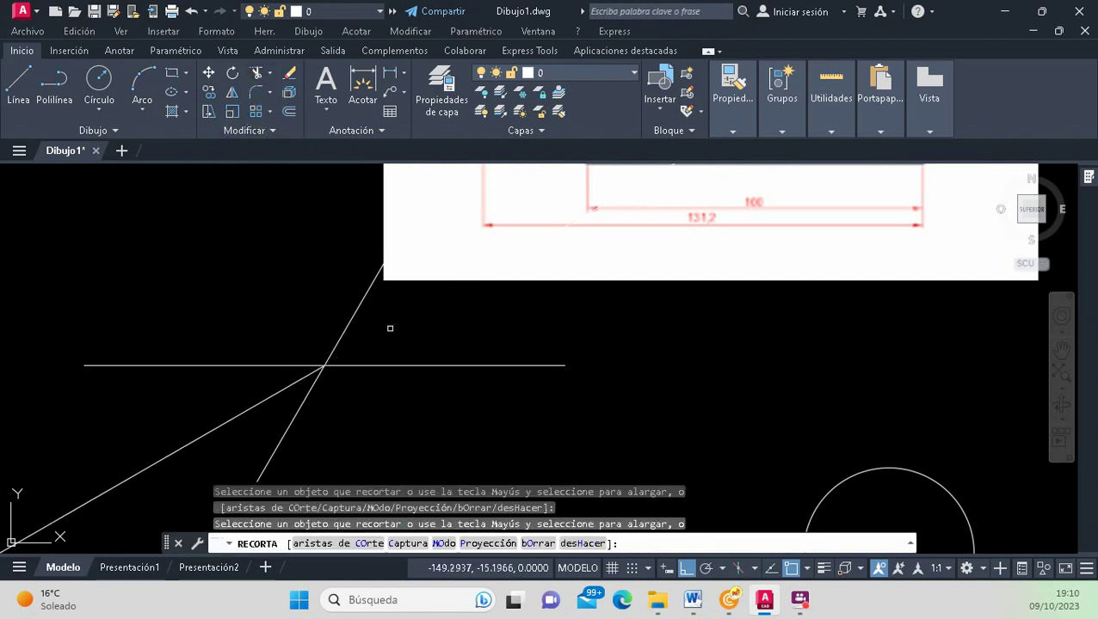
{"action": "key", "text": "Return"}
{"action": "scroll", "coordinate": [387, 323], "scroll_direction": "down", "scroll_amount": 2}
{"action": "left_click", "coordinate": [14, 93]}
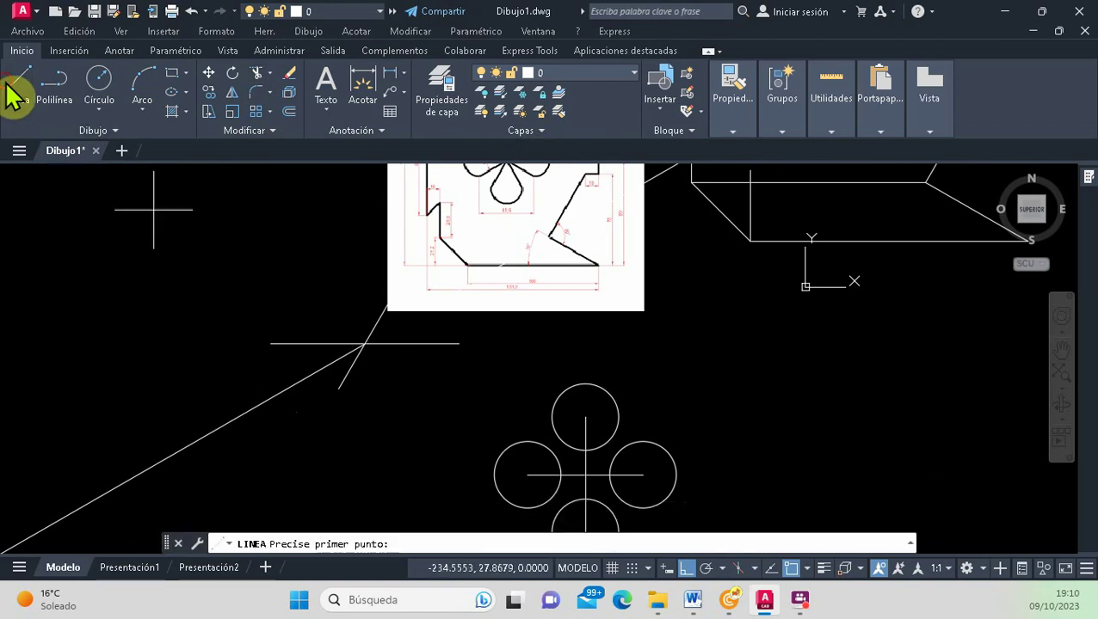
{"action": "left_click", "coordinate": [271, 344]}
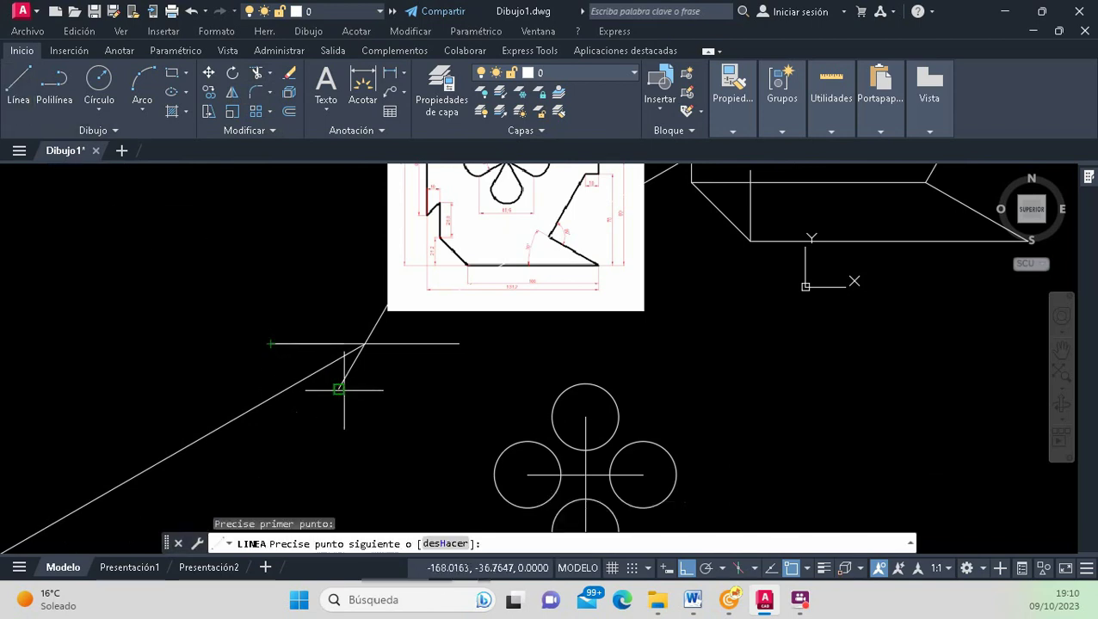
{"action": "left_click", "coordinate": [339, 388]}
{"action": "key", "text": "Return"}
Trim away the bisector's lower-left part with Recortar and delete the helper line.
{"action": "left_click", "coordinate": [256, 74]}
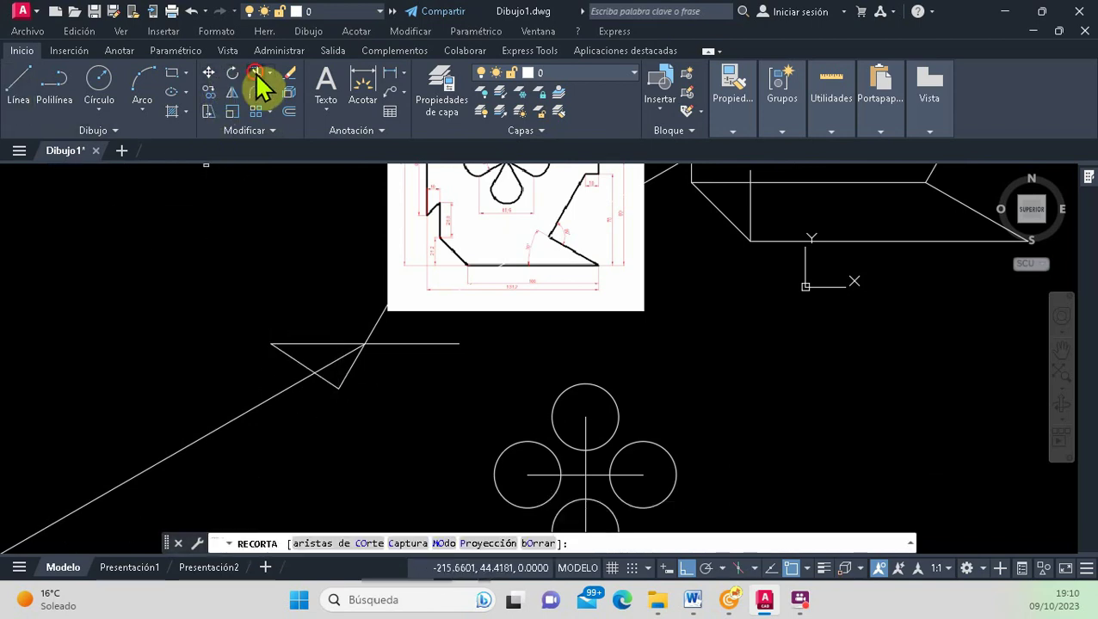
{"action": "left_click", "coordinate": [289, 368]}
{"action": "key", "text": "Return"}
{"action": "key", "text": "Escape"}
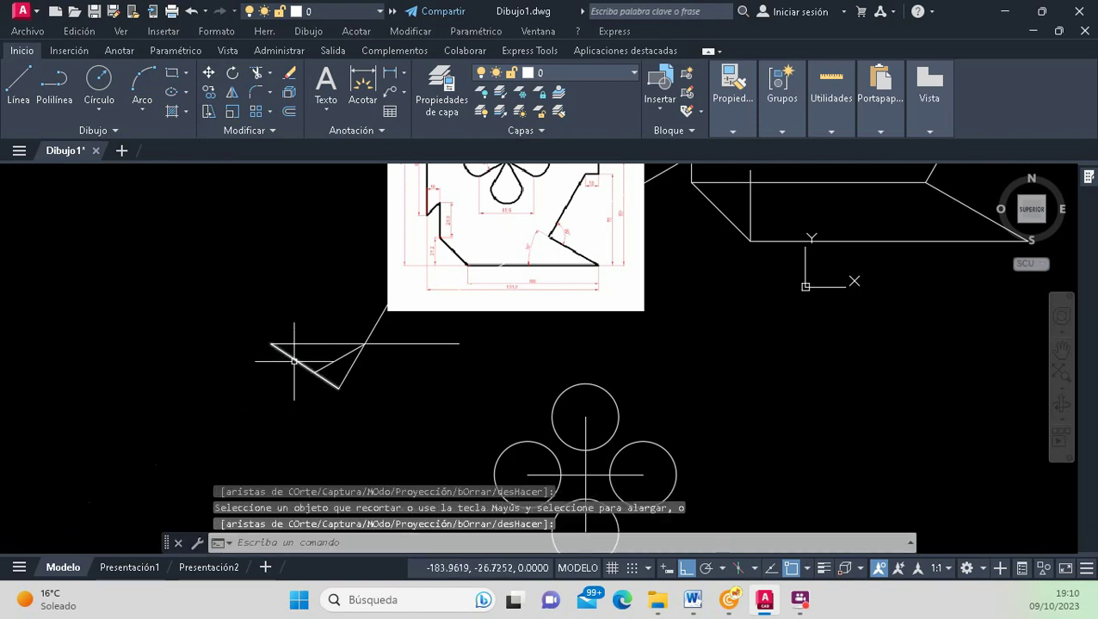
{"action": "left_click", "coordinate": [314, 372]}
{"action": "key", "text": "Delete"}
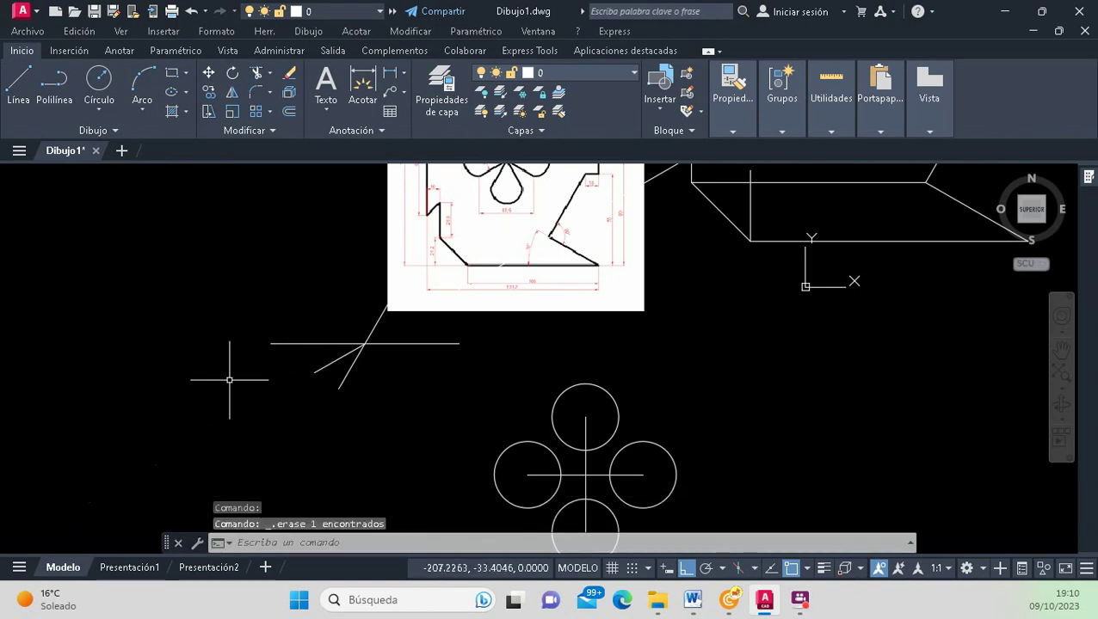
Draw a long horizontal line across the drawing below the construction lines.
{"action": "left_click", "coordinate": [20, 84]}
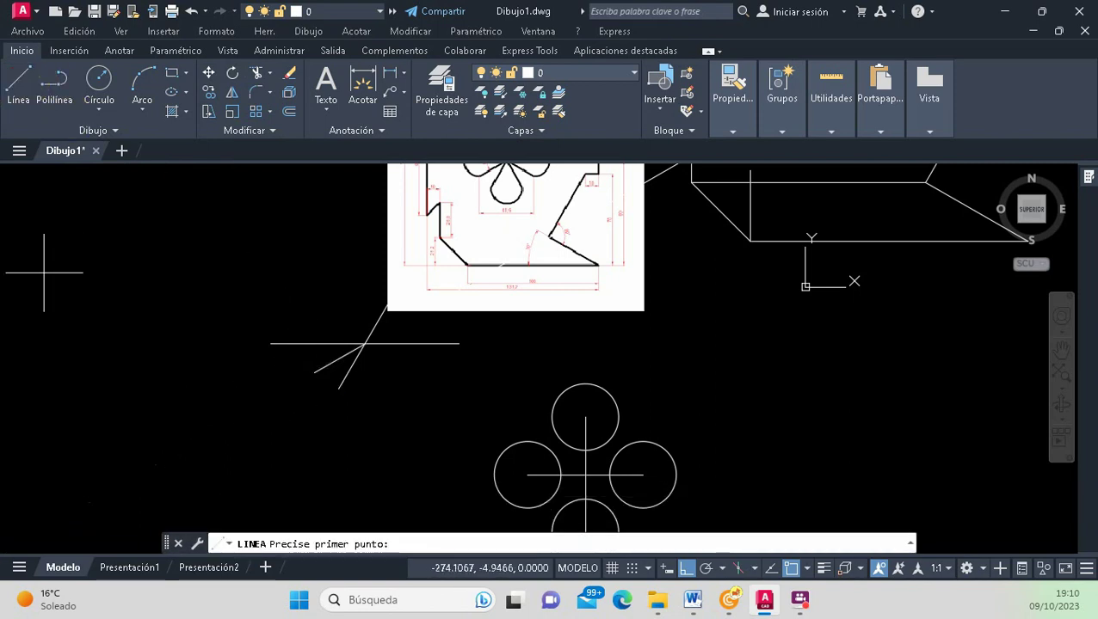
{"action": "left_click", "coordinate": [45, 426]}
{"action": "scroll", "coordinate": [456, 422], "scroll_direction": "down", "scroll_amount": 2}
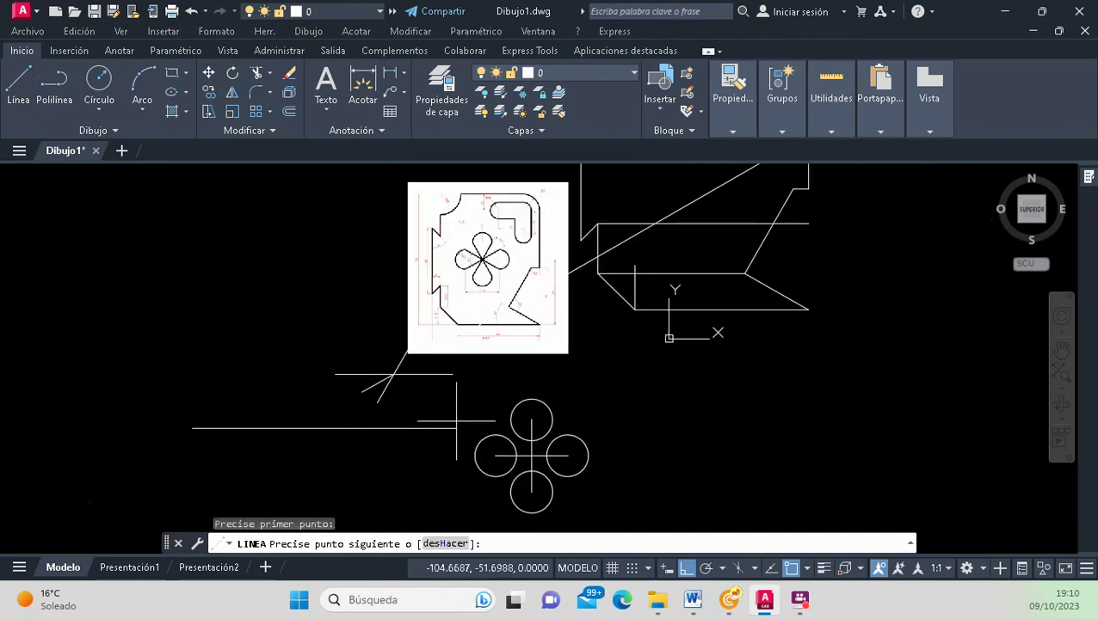
{"action": "left_click", "coordinate": [830, 428]}
{"action": "key", "text": "Return"}
{"action": "scroll", "coordinate": [362, 447], "scroll_direction": "up", "scroll_amount": 4}
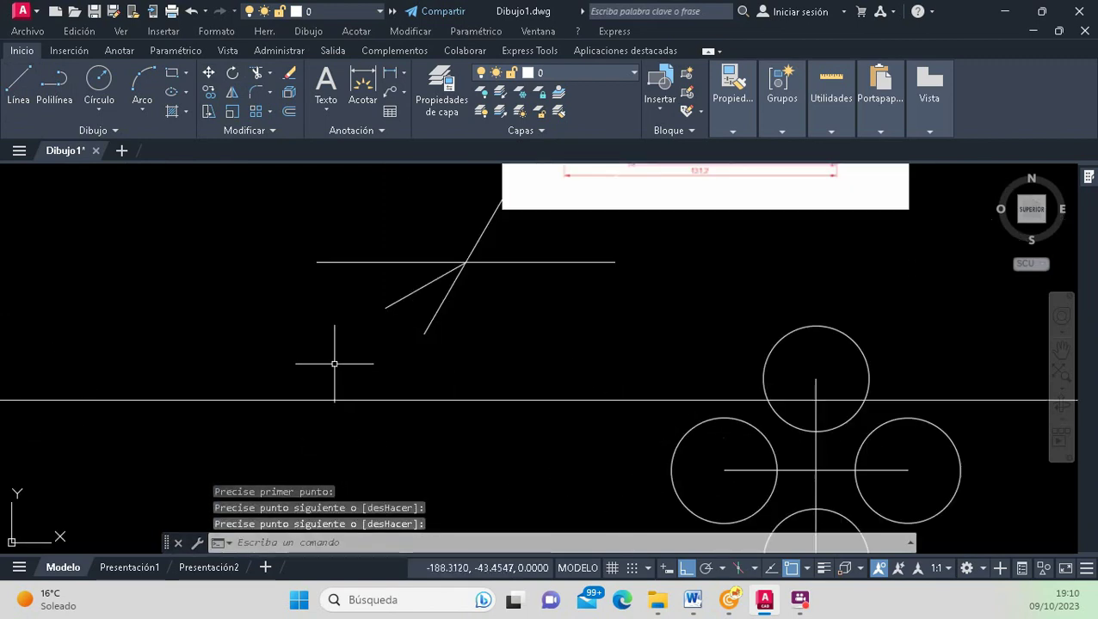
Start ALINEAR3D and begin a selection window around the objects to align.
{"action": "type", "text": "a"}
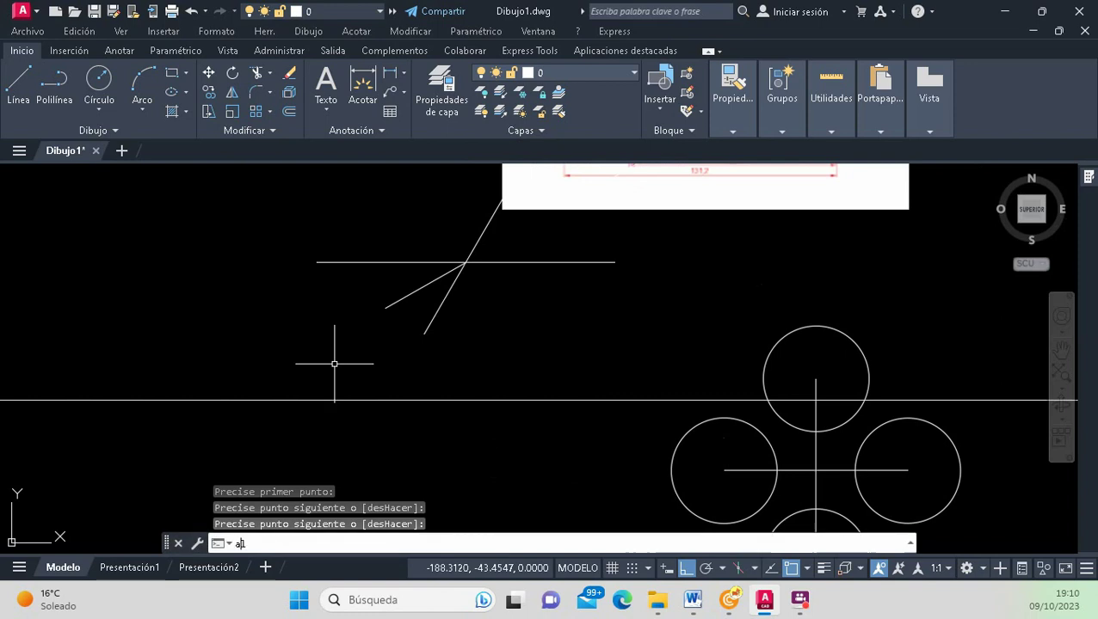
{"action": "type", "text": "g"}
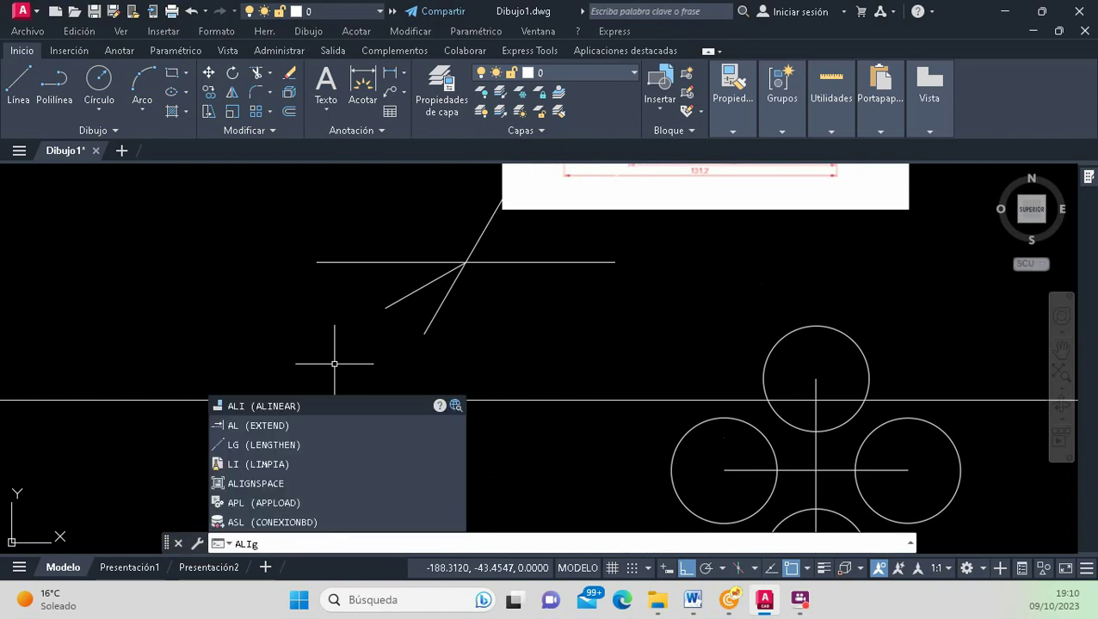
{"action": "type", "text": "n"}
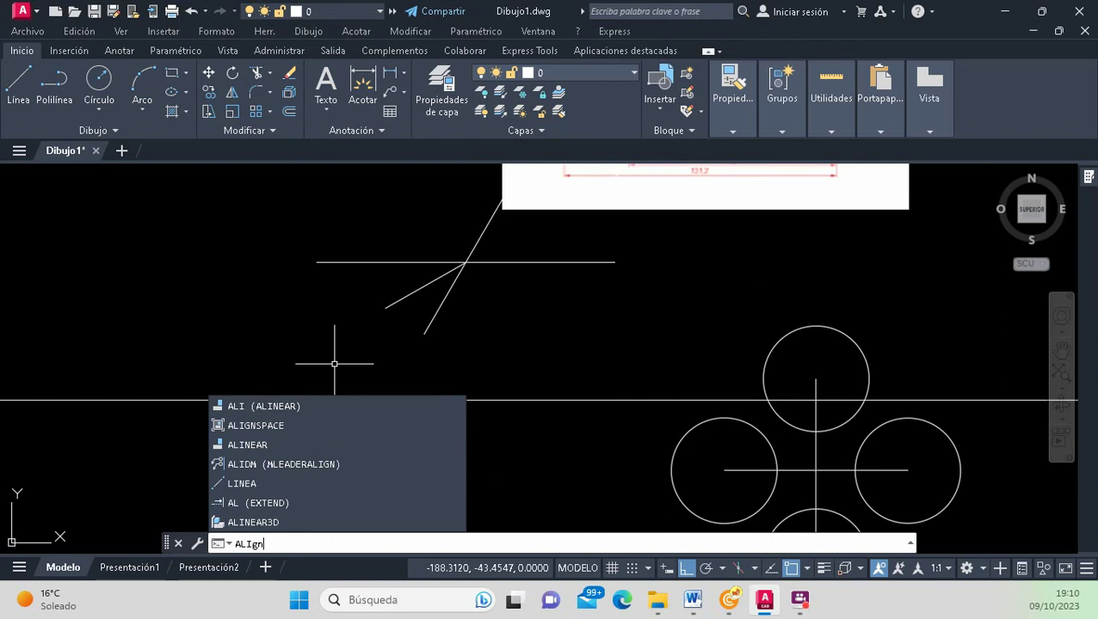
{"action": "mouse_move", "coordinate": [250, 522]}
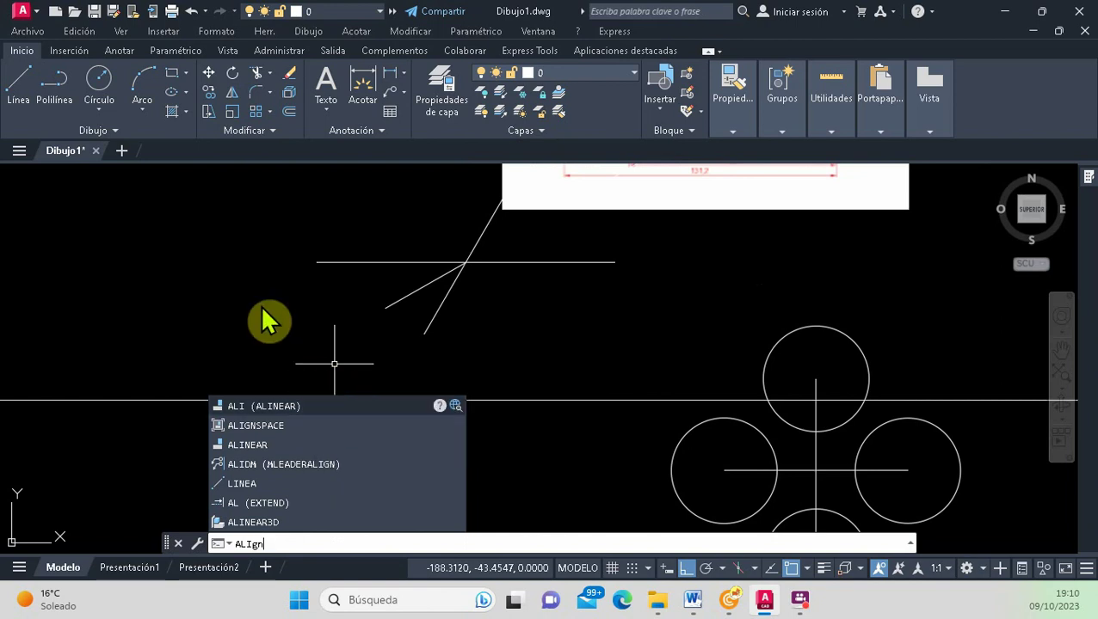
{"action": "left_click", "coordinate": [273, 522]}
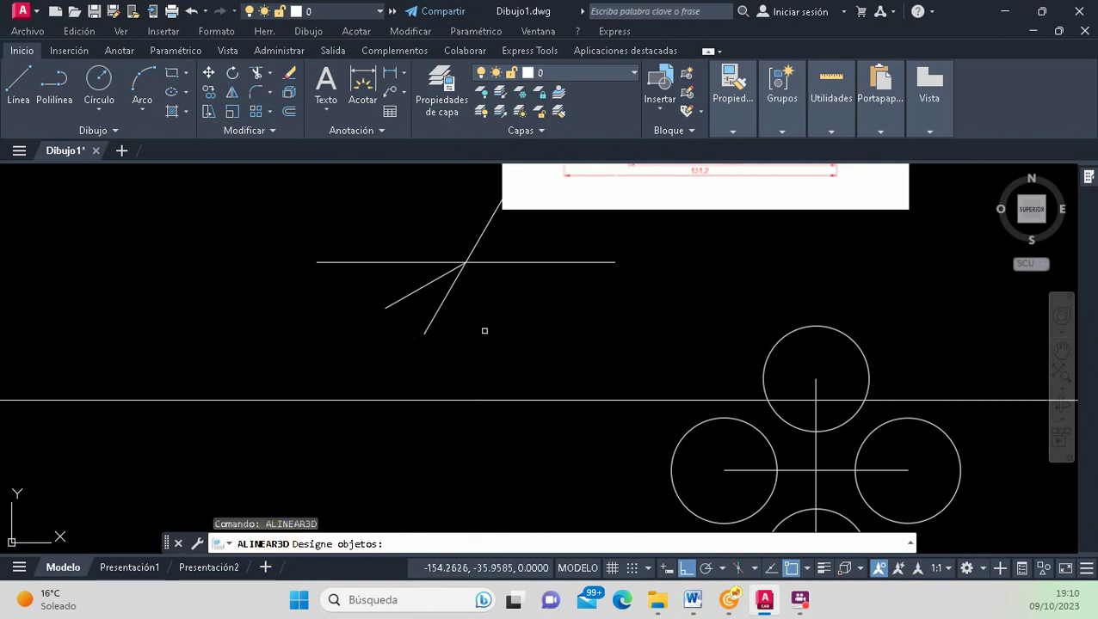
{"action": "left_click", "coordinate": [501, 350]}
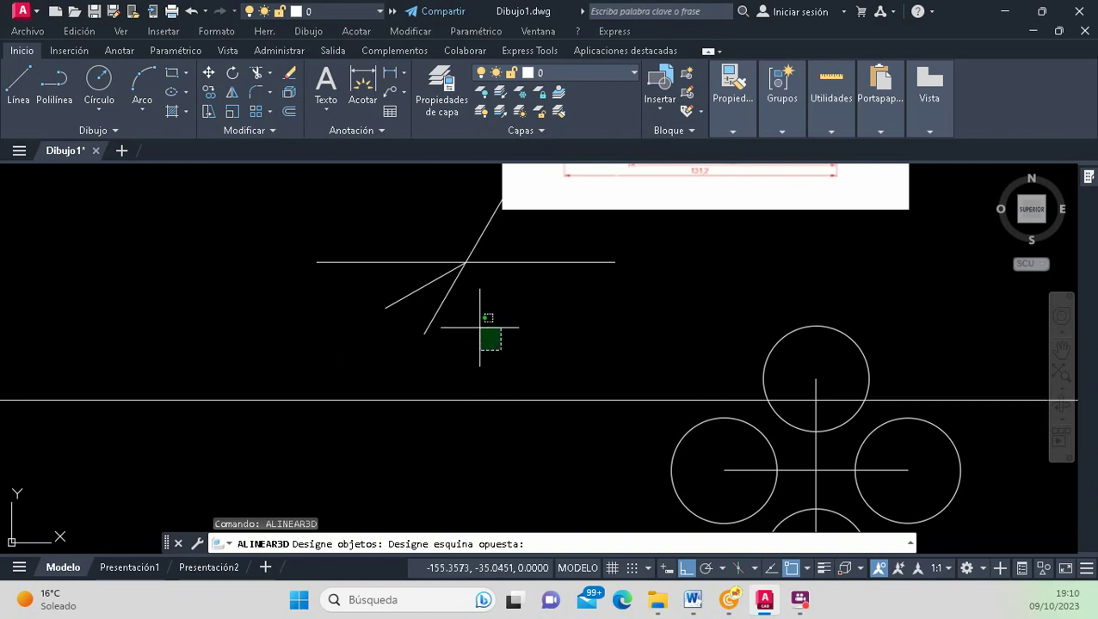
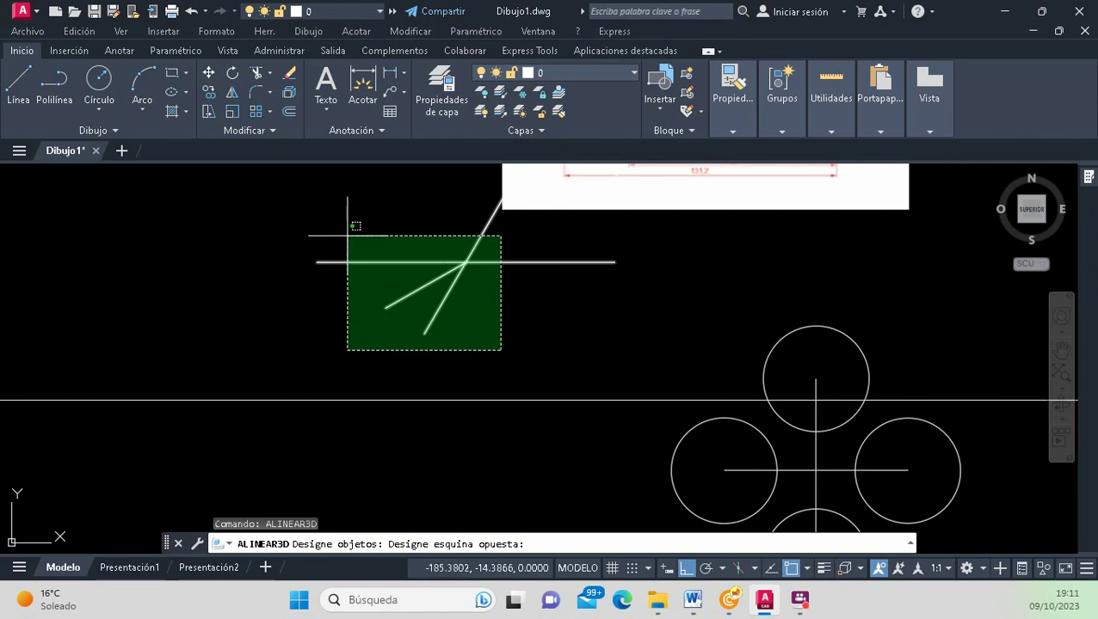
Use ALINEAR3D to place the three crossed lines on the horizontal line left of the circles.
{"action": "left_click", "coordinate": [348, 235]}
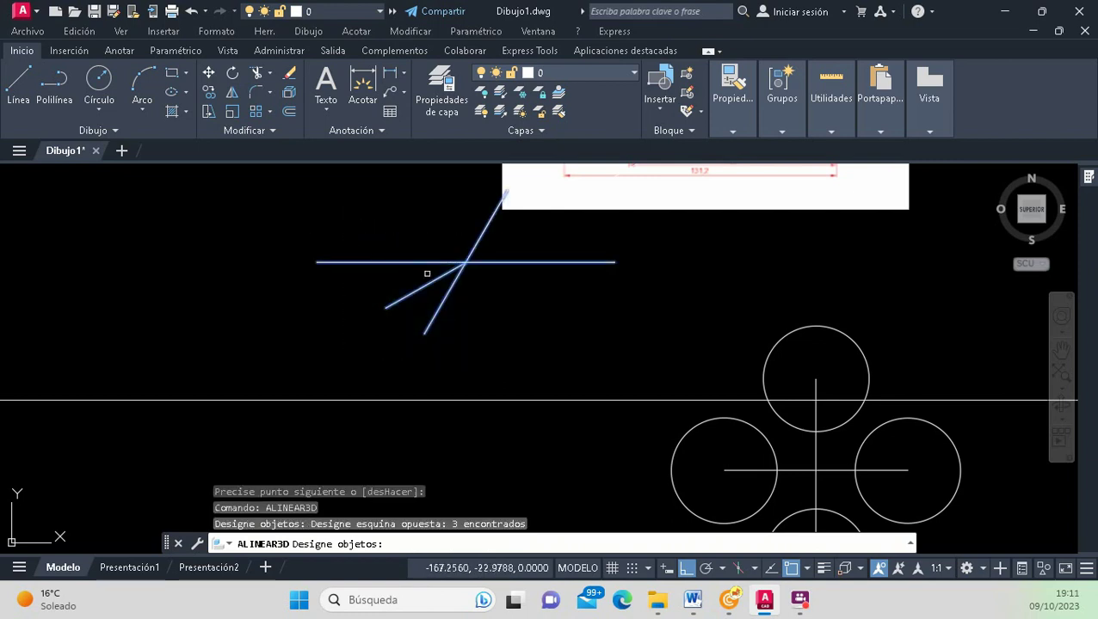
{"action": "scroll", "coordinate": [427, 273], "scroll_direction": "down", "scroll_amount": 1}
{"action": "scroll", "coordinate": [397, 286], "scroll_direction": "up", "scroll_amount": 1}
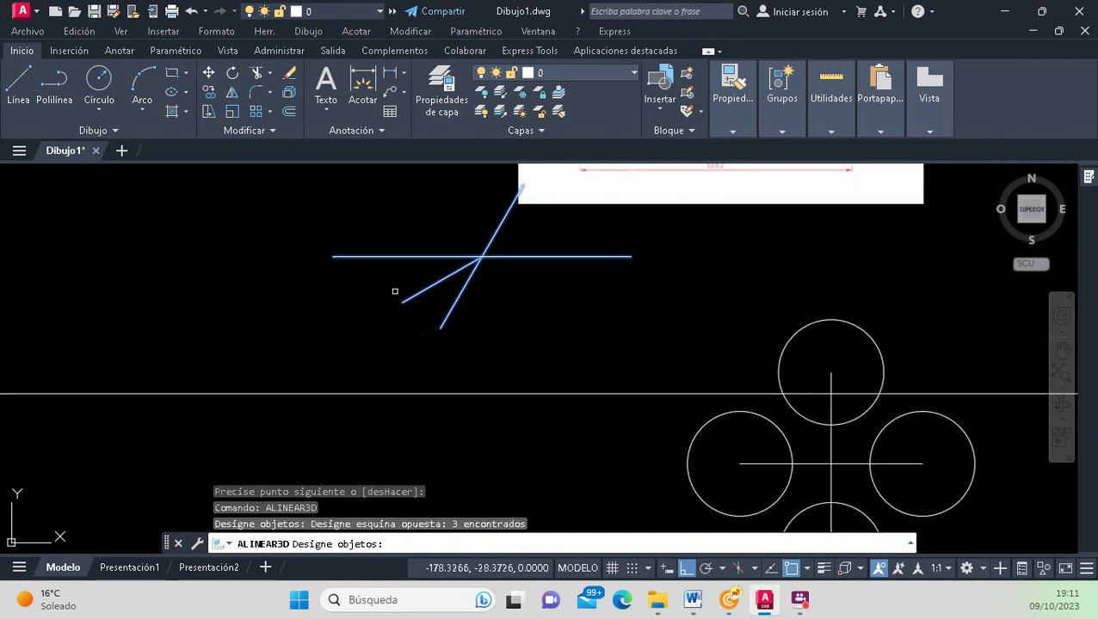
{"action": "key", "text": "Return"}
{"action": "scroll", "coordinate": [386, 294], "scroll_direction": "down", "scroll_amount": 1}
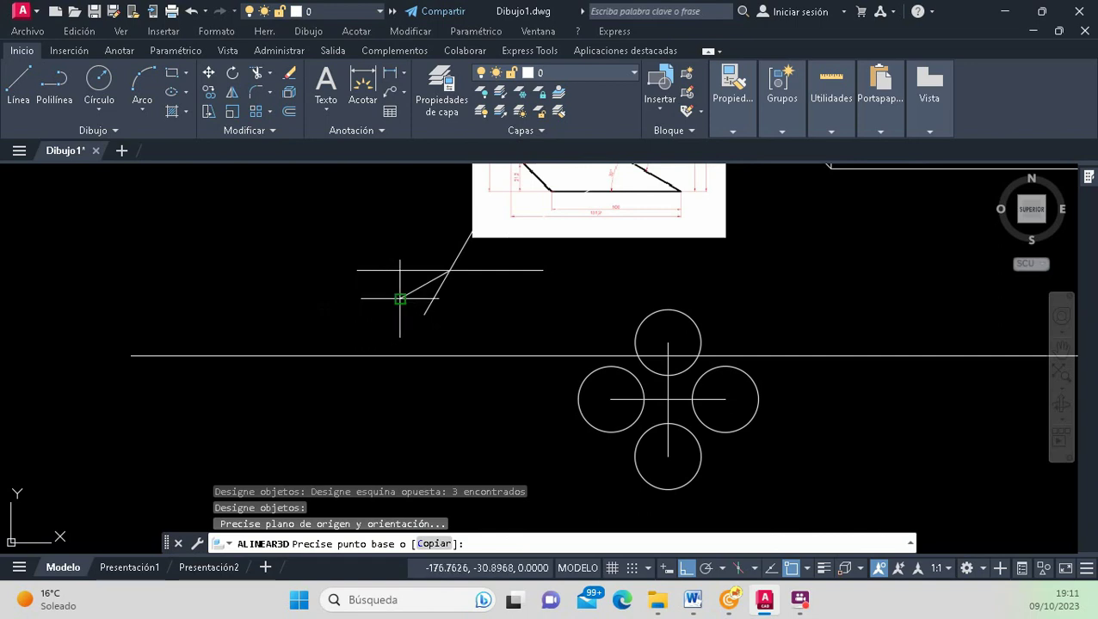
{"action": "left_click", "coordinate": [400, 298]}
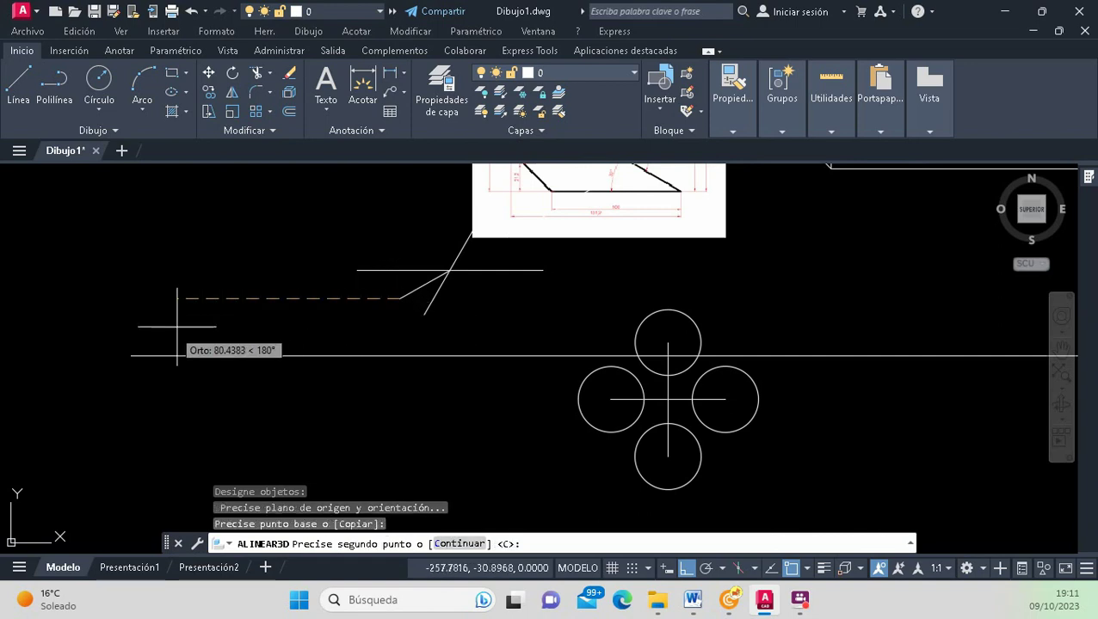
{"action": "left_click", "coordinate": [131, 355]}
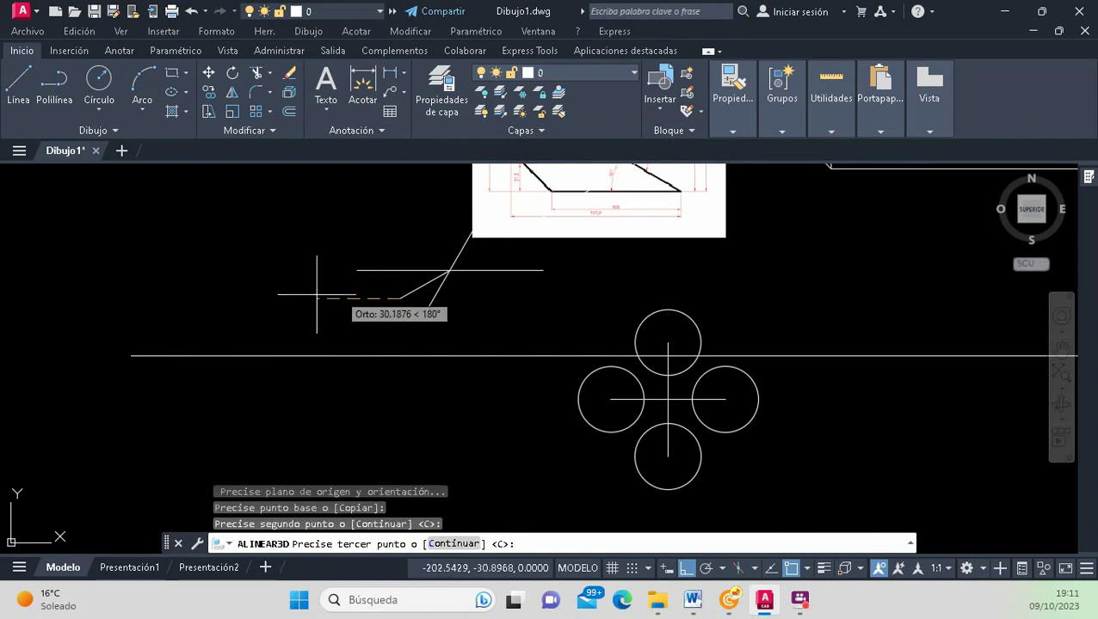
{"action": "left_click", "coordinate": [450, 270]}
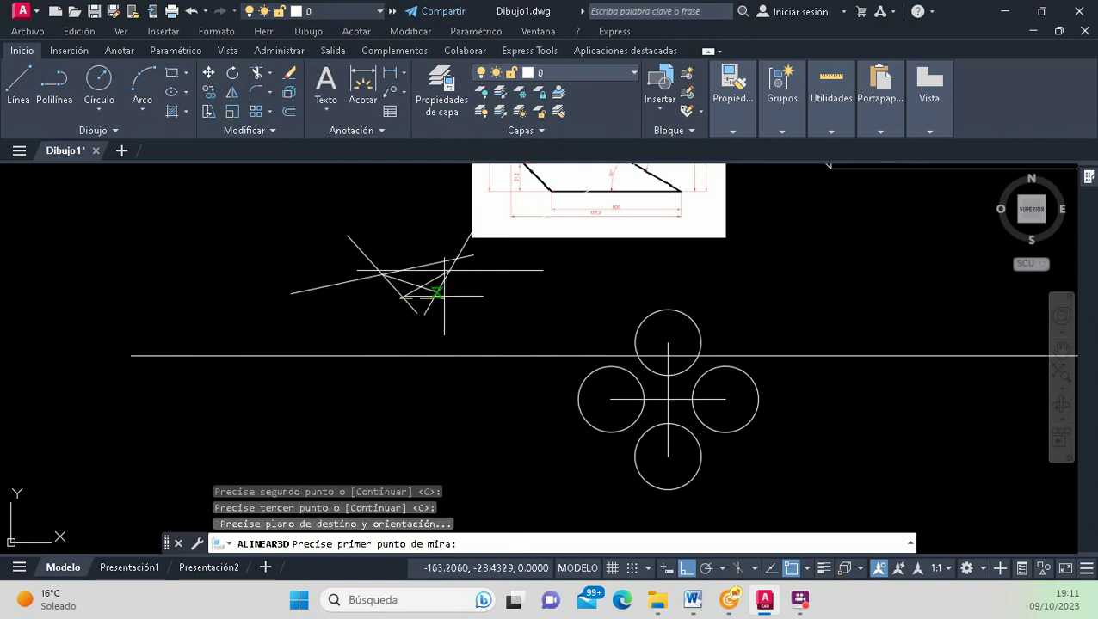
{"action": "left_click", "coordinate": [439, 355]}
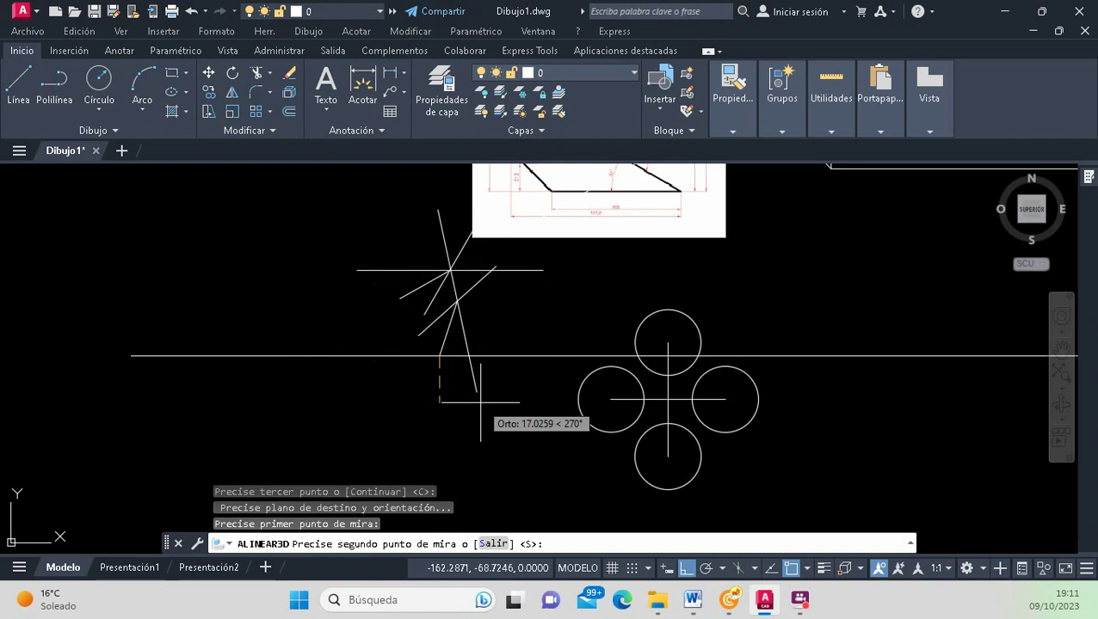
{"action": "key", "text": "Return"}
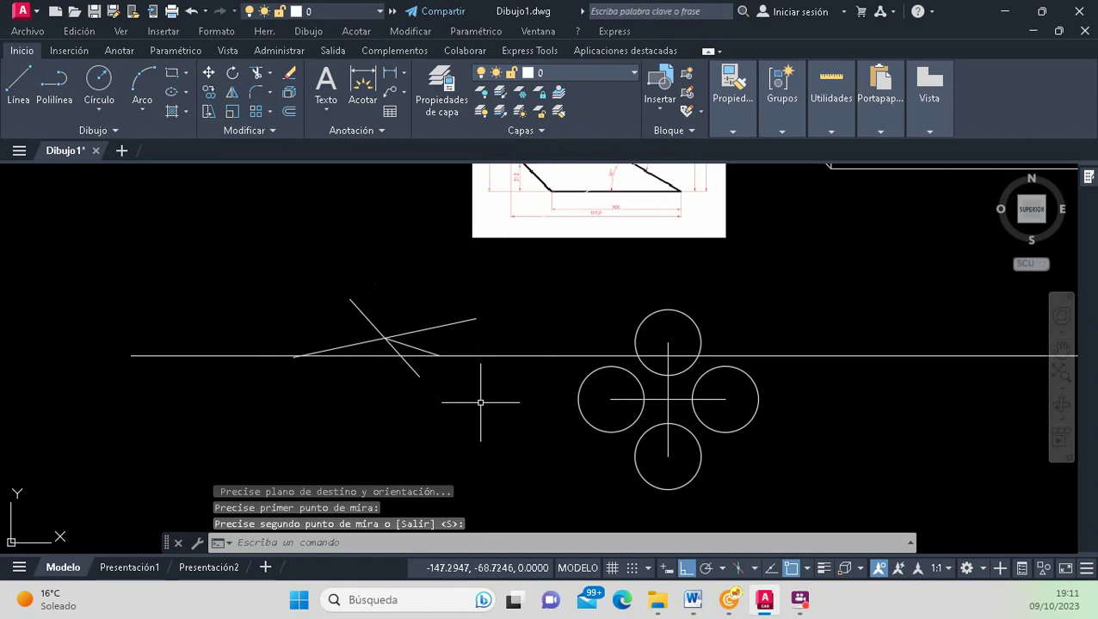
Undo the 3D alignment with H and select the three crossed lines for a 2D align.
{"action": "type", "text": "H"}
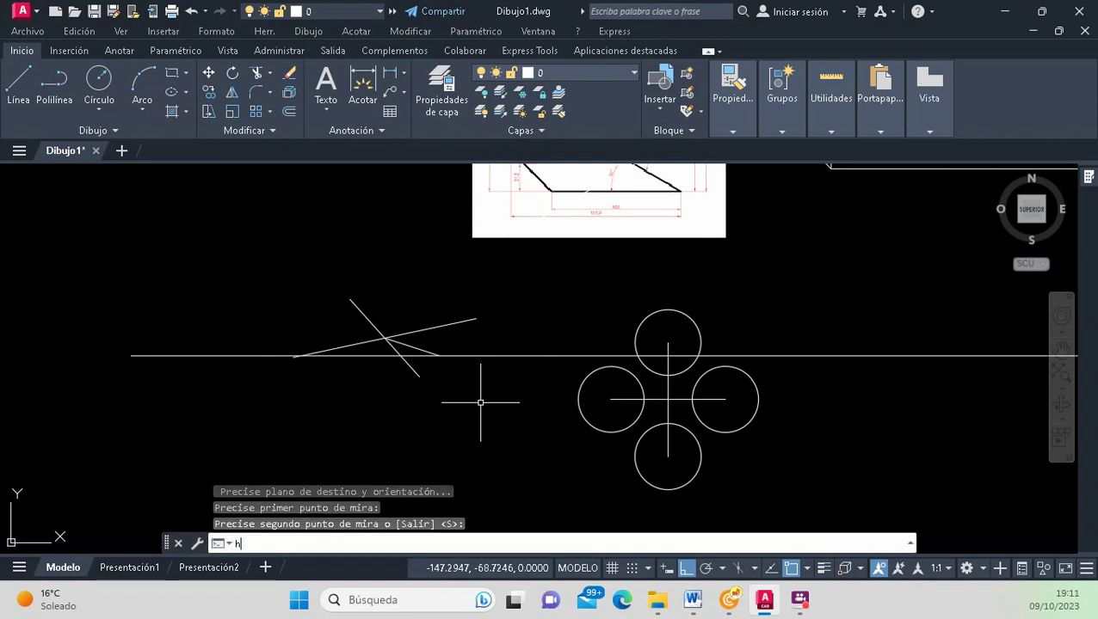
{"action": "key", "text": "Return"}
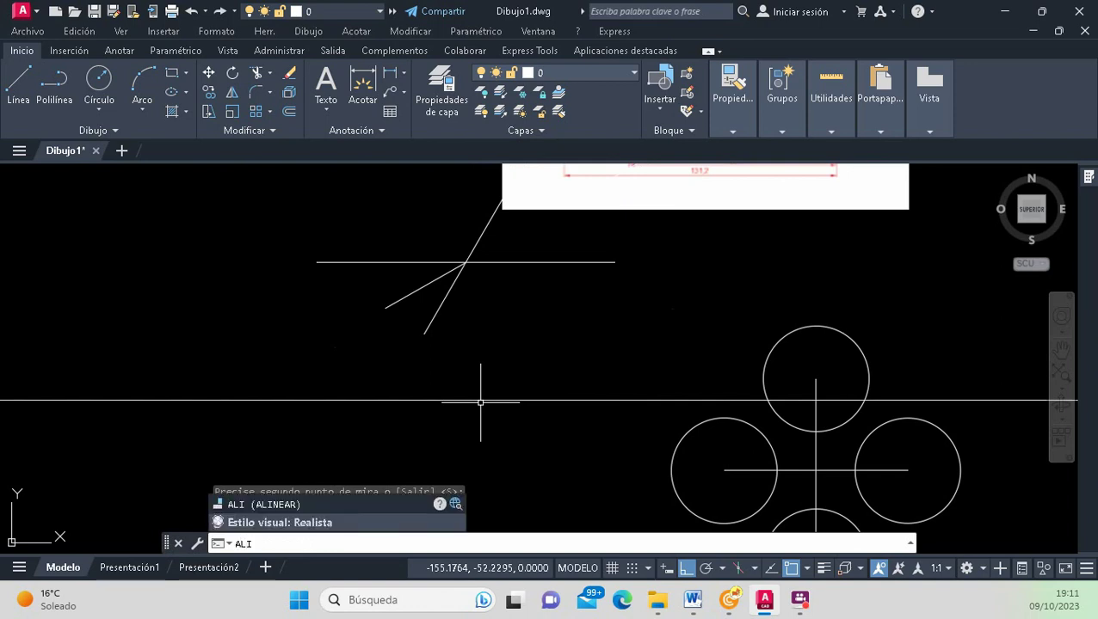
{"action": "key", "text": "Return"}
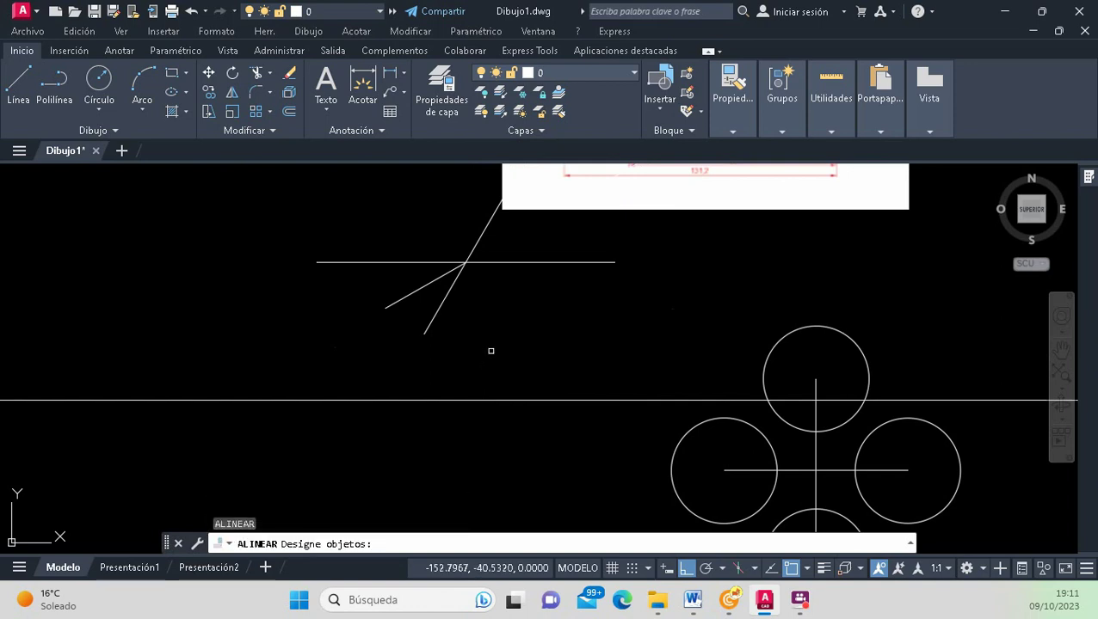
{"action": "left_click", "coordinate": [490, 351]}
{"action": "left_click", "coordinate": [389, 220]}
{"action": "key", "text": "Return"}
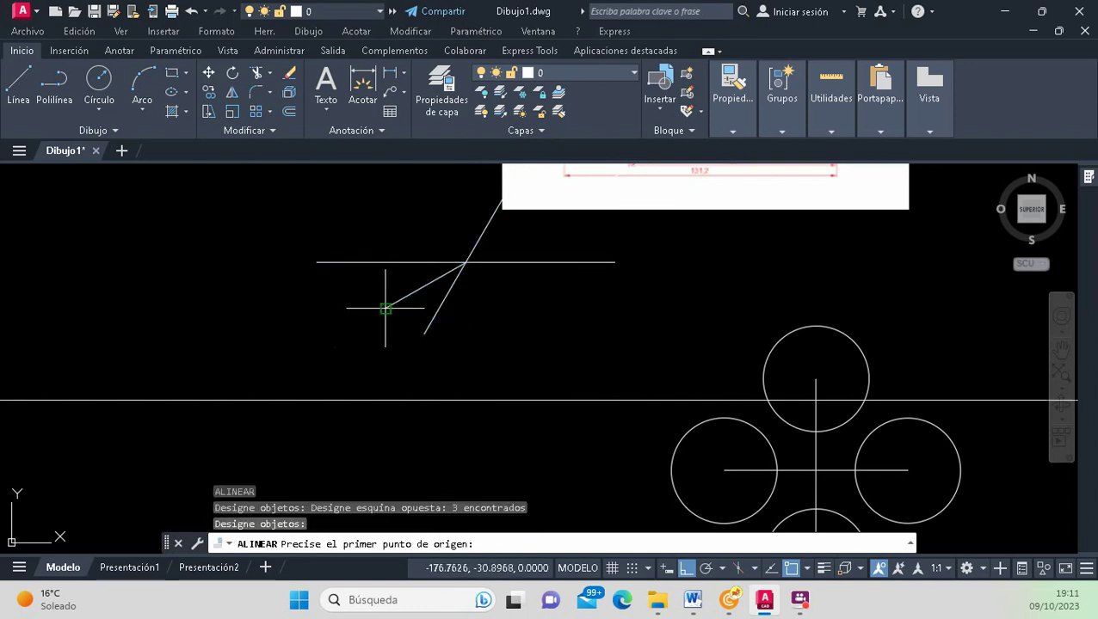
Align a line endpoint and the crossing onto the horizontal line, without scaling.
{"action": "left_click", "coordinate": [385, 308]}
{"action": "scroll", "coordinate": [386, 308], "scroll_direction": "down", "scroll_amount": 5}
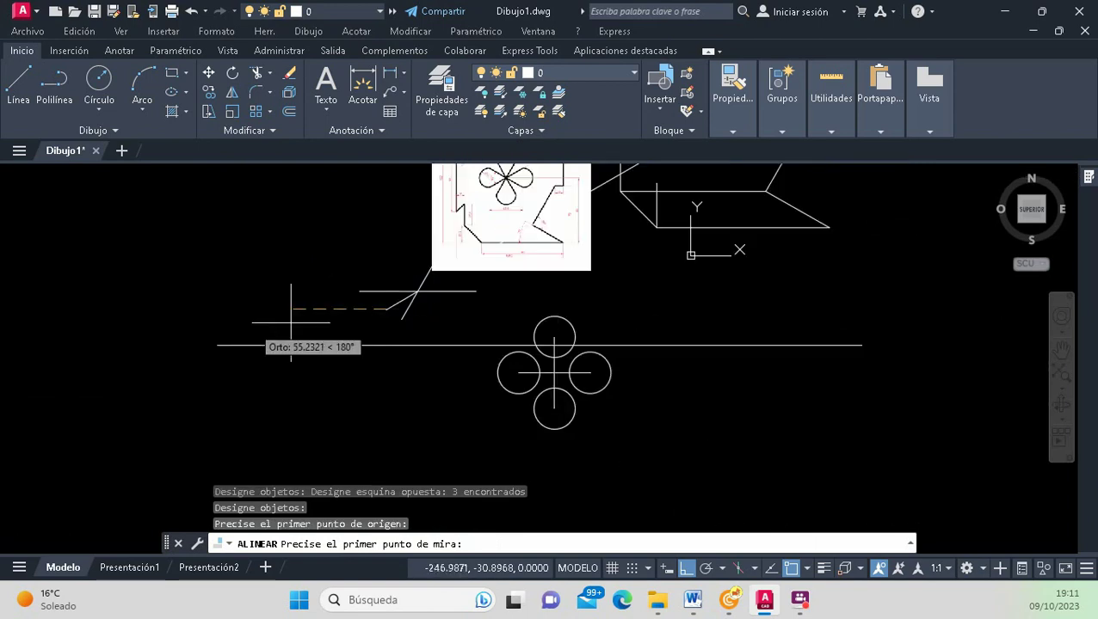
{"action": "left_click", "coordinate": [217, 345]}
{"action": "scroll", "coordinate": [374, 303], "scroll_direction": "up", "scroll_amount": 2}
{"action": "left_click", "coordinate": [425, 281]}
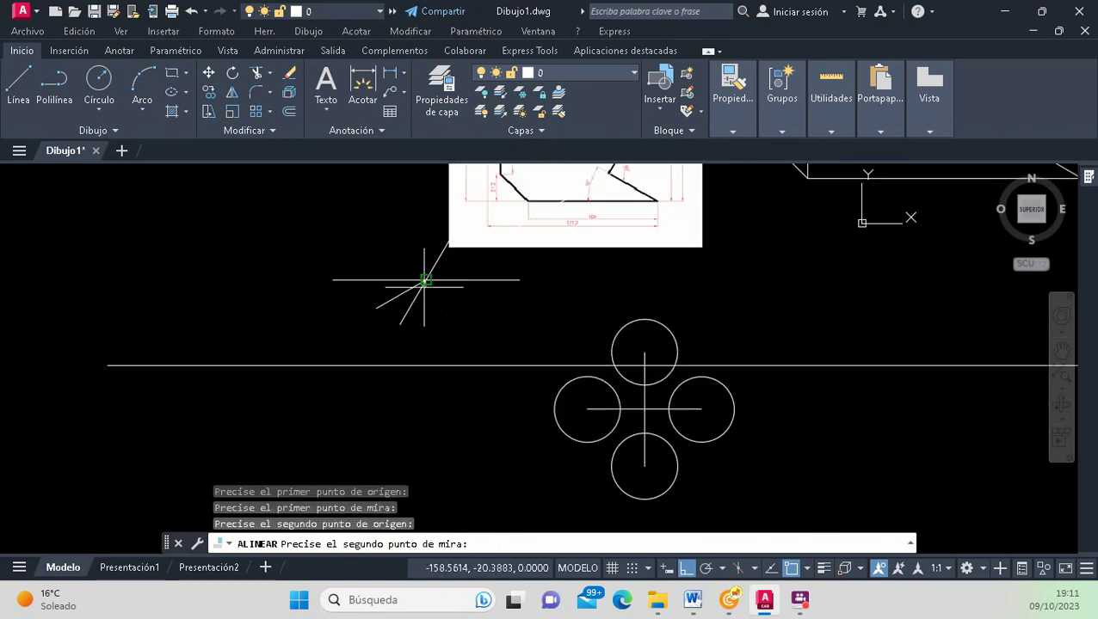
{"action": "left_click", "coordinate": [398, 366]}
{"action": "key", "text": "Return"}
{"action": "key", "text": "Return"}
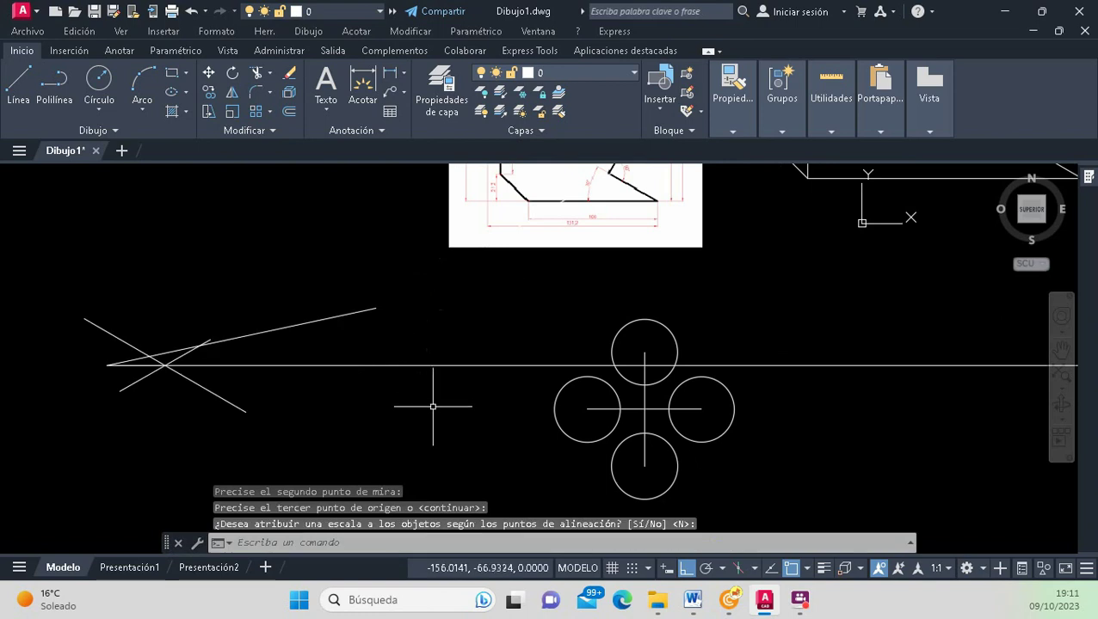
{"action": "left_click", "coordinate": [372, 320]}
{"action": "left_click", "coordinate": [348, 301]}
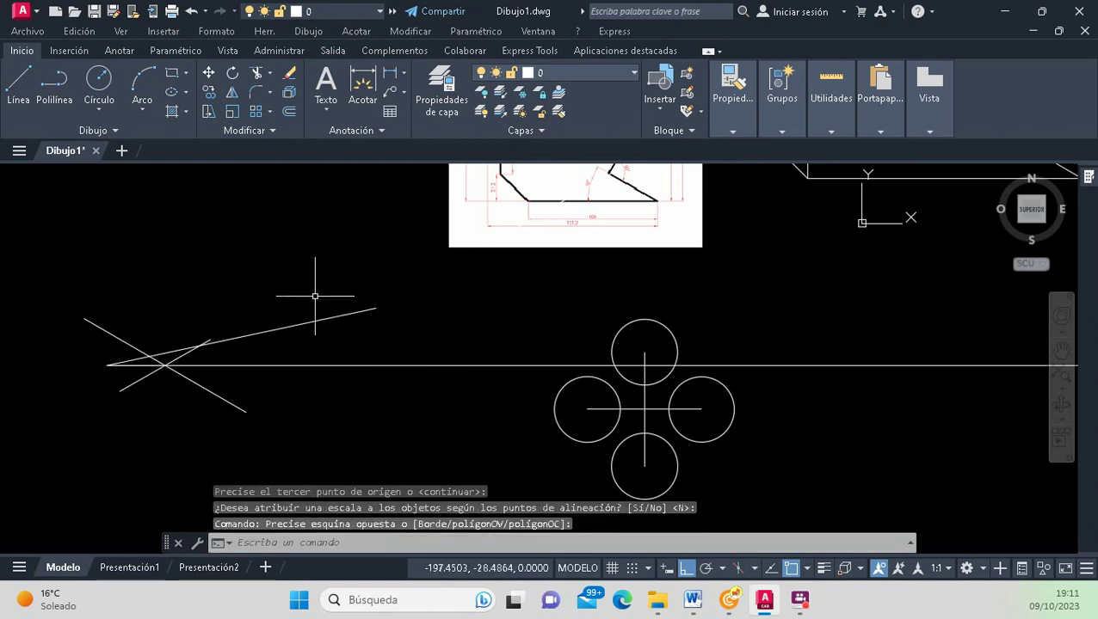
{"action": "scroll", "coordinate": [331, 314], "scroll_direction": "down", "scroll_amount": 3}
{"action": "scroll", "coordinate": [284, 340], "scroll_direction": "up", "scroll_amount": 3}
{"action": "scroll", "coordinate": [258, 342], "scroll_direction": "up", "scroll_amount": 4}
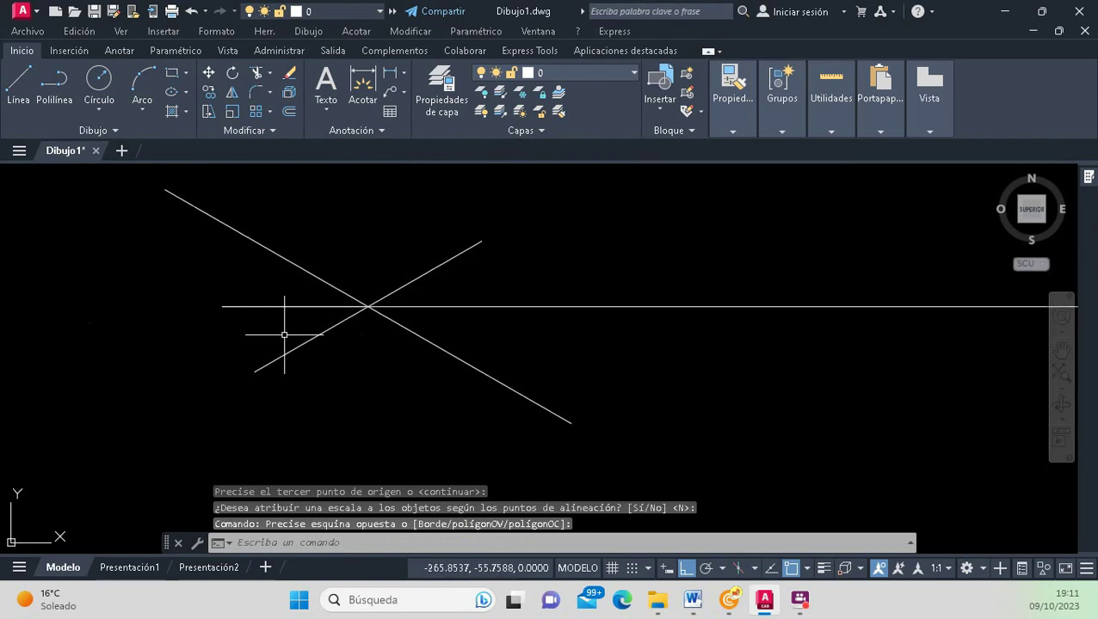
Select both diagonal lines and begin moving them from their crossing point.
{"action": "left_click", "coordinate": [317, 280]}
{"action": "left_click", "coordinate": [327, 329]}
{"action": "scroll", "coordinate": [327, 325], "scroll_direction": "down", "scroll_amount": 2}
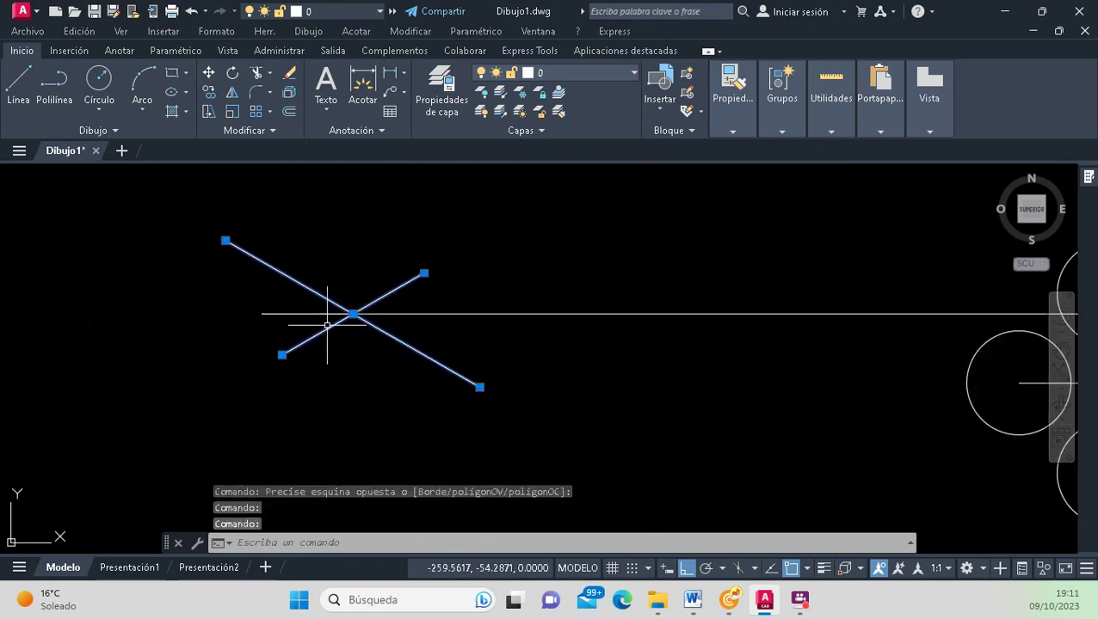
{"action": "scroll", "coordinate": [327, 325], "scroll_direction": "down", "scroll_amount": 4}
{"action": "scroll", "coordinate": [527, 318], "scroll_direction": "up", "scroll_amount": 2}
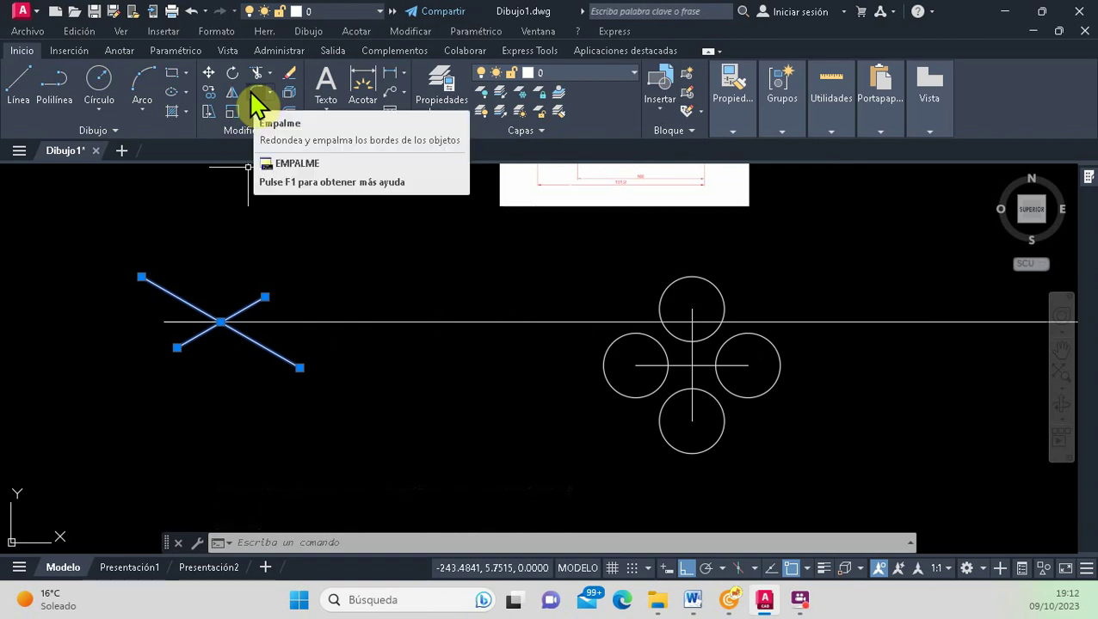
{"action": "left_click", "coordinate": [215, 82]}
{"action": "left_click", "coordinate": [266, 307]}
{"action": "left_click", "coordinate": [243, 295]}
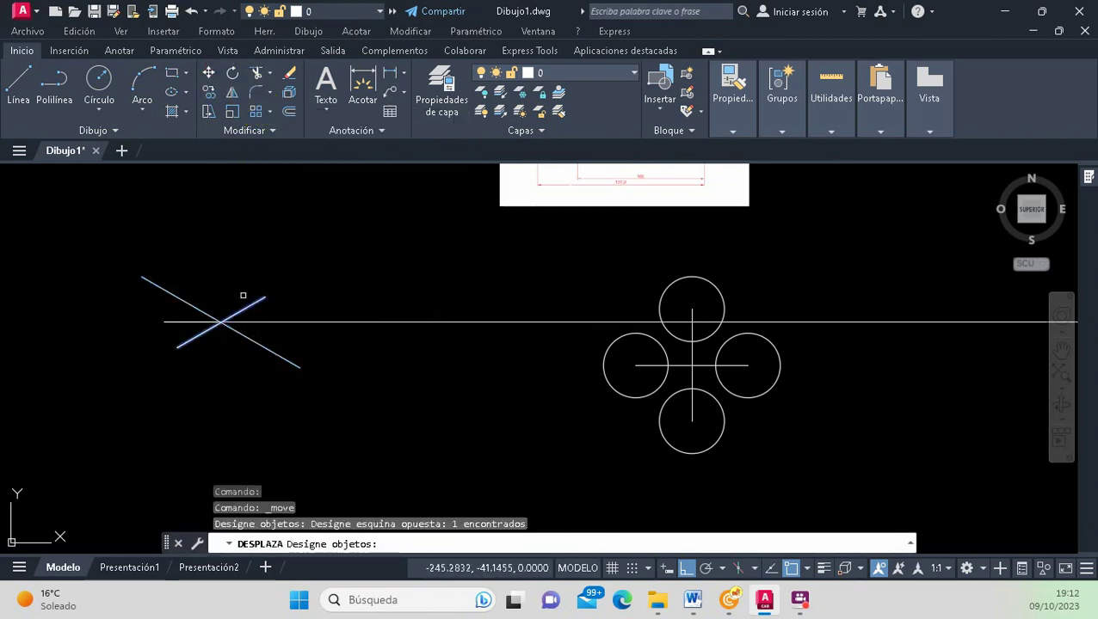
{"action": "left_click", "coordinate": [272, 344]}
{"action": "left_click", "coordinate": [263, 347]}
{"action": "key", "text": "Return"}
{"action": "left_click", "coordinate": [222, 323]}
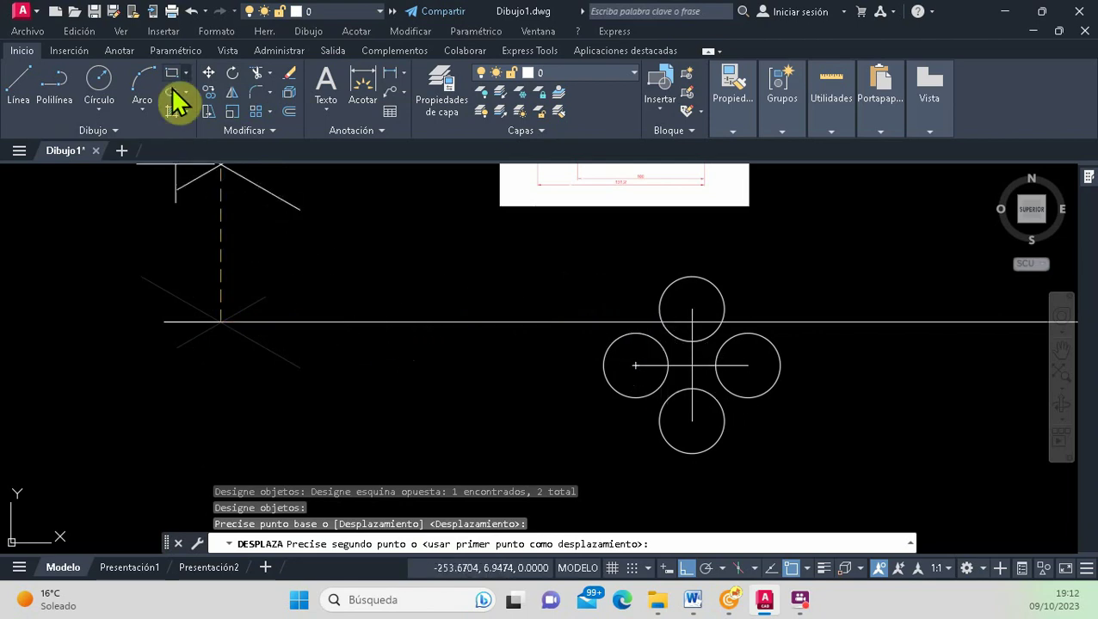
Move the two diagonals so their crossing lands on the centre of the four circles.
{"action": "left_click", "coordinate": [216, 82]}
{"action": "left_click", "coordinate": [268, 302]}
{"action": "left_click", "coordinate": [238, 292]}
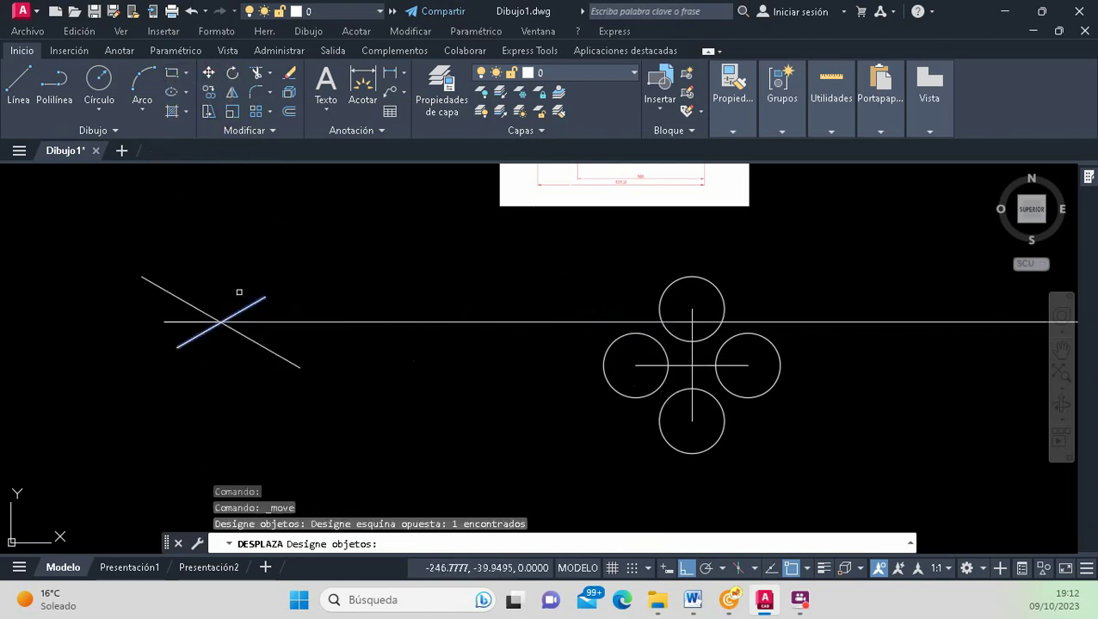
{"action": "left_click", "coordinate": [294, 340]}
{"action": "left_click", "coordinate": [245, 334]}
{"action": "key", "text": "Return"}
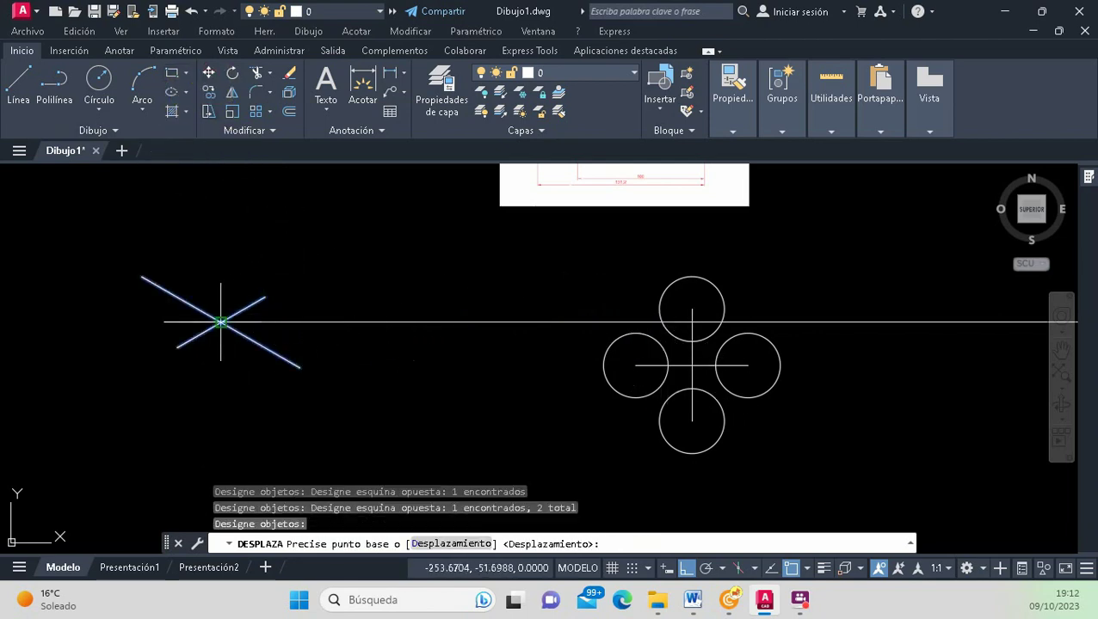
{"action": "scroll", "coordinate": [221, 322], "scroll_direction": "up", "scroll_amount": 2}
{"action": "scroll", "coordinate": [221, 321], "scroll_direction": "up", "scroll_amount": 4}
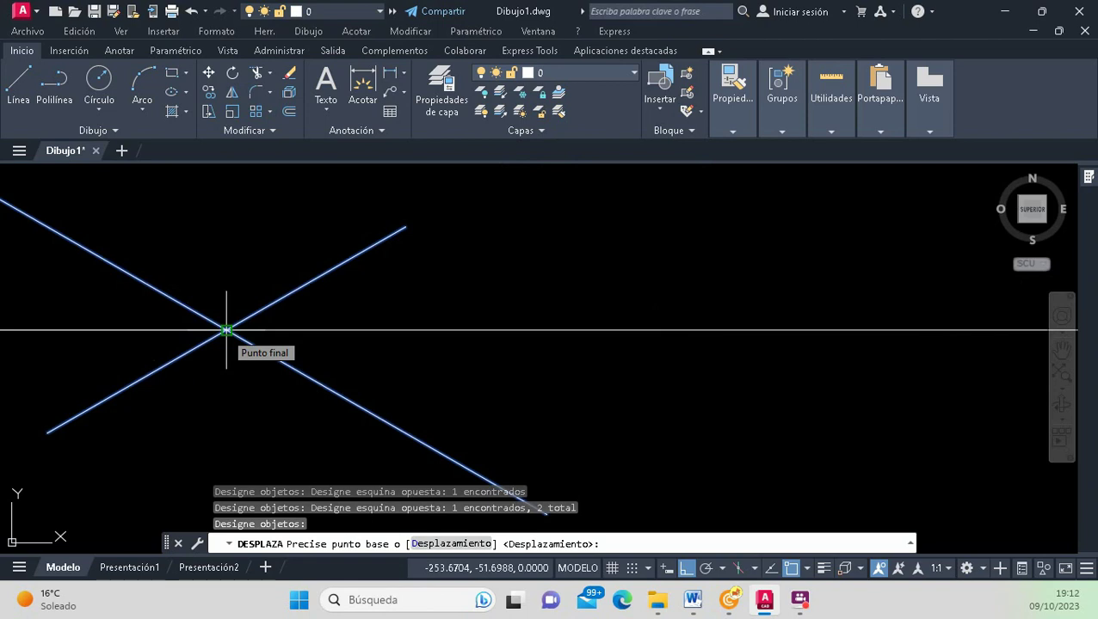
{"action": "left_click", "coordinate": [227, 330]}
{"action": "scroll", "coordinate": [226, 330], "scroll_direction": "down", "scroll_amount": 3}
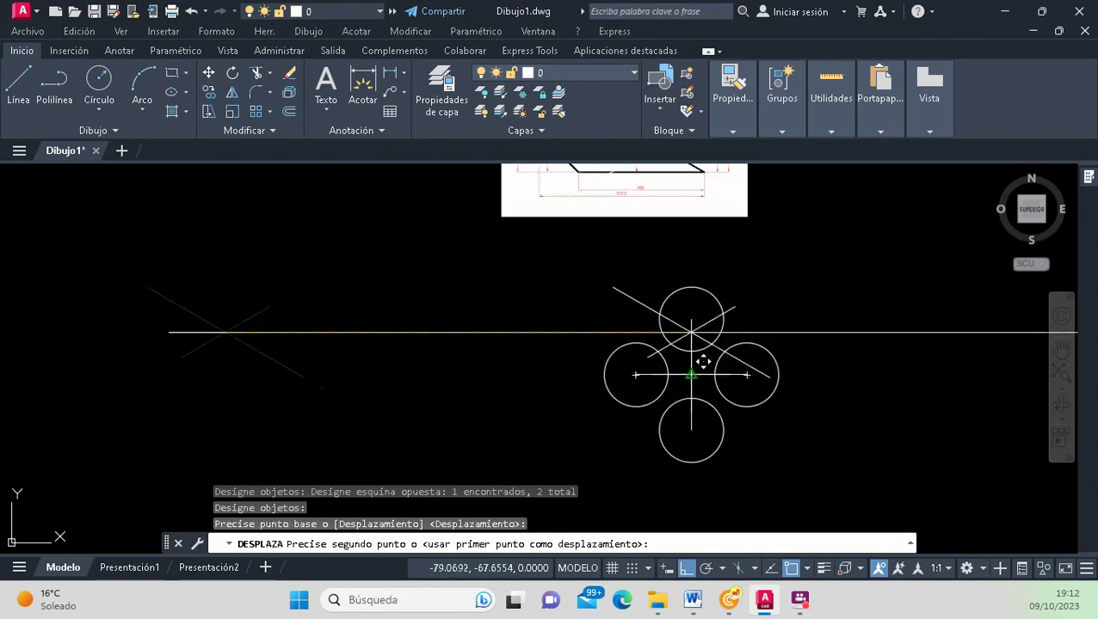
{"action": "left_click", "coordinate": [692, 374]}
Select the horizontal line through the flower, then clear the selection.
{"action": "scroll", "coordinate": [778, 389], "scroll_direction": "up", "scroll_amount": 2}
{"action": "scroll", "coordinate": [774, 388], "scroll_direction": "up", "scroll_amount": 2}
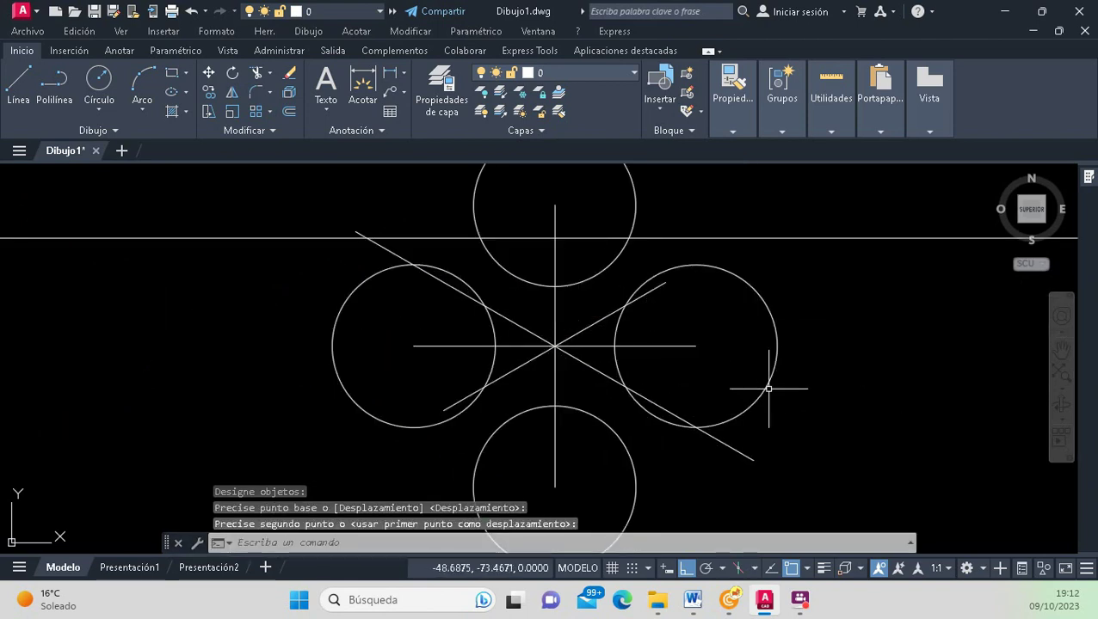
{"action": "left_click", "coordinate": [676, 347]}
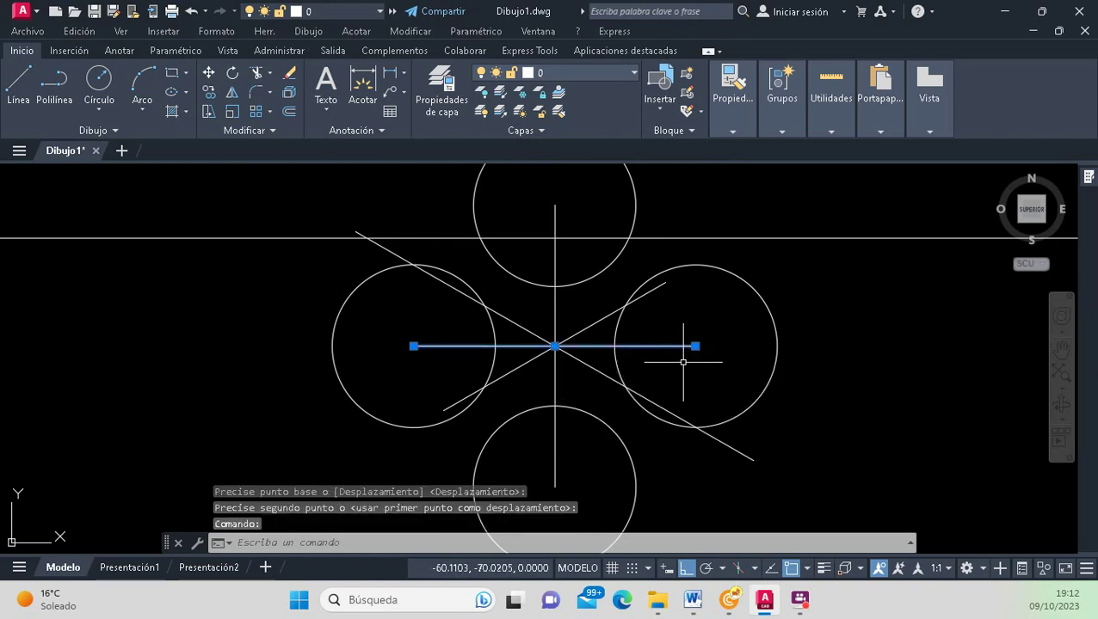
{"action": "key", "text": "Escape"}
{"action": "key", "text": "Escape"}
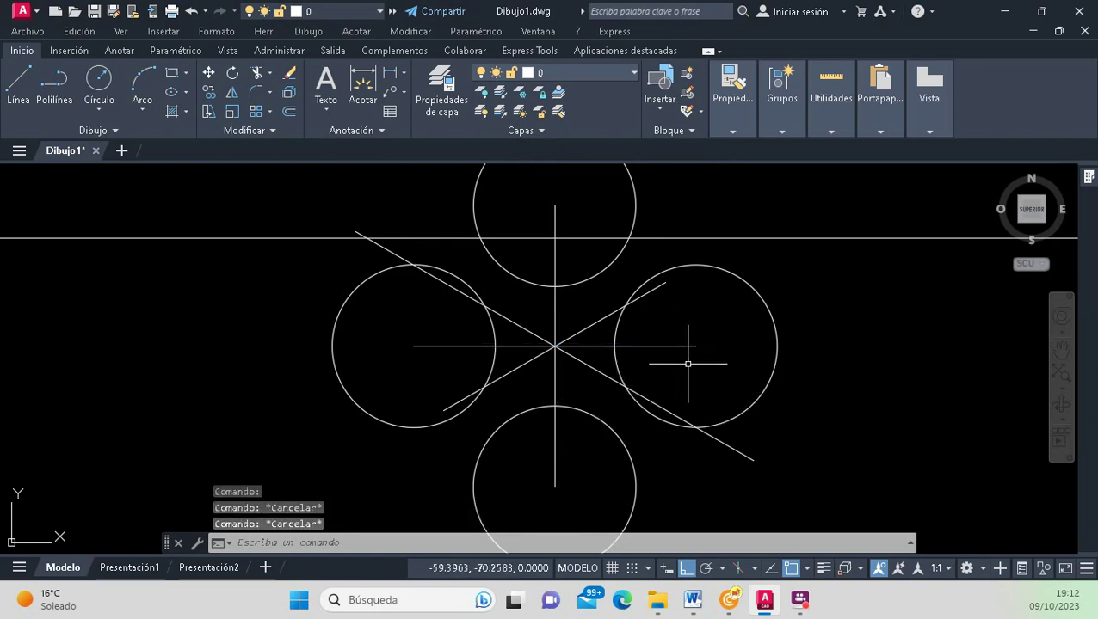
Colour the flower's horizontal and vertical centre lines Magenta in Properties.
{"action": "left_click", "coordinate": [687, 353]}
{"action": "left_click", "coordinate": [680, 325]}
{"action": "left_click", "coordinate": [567, 421]}
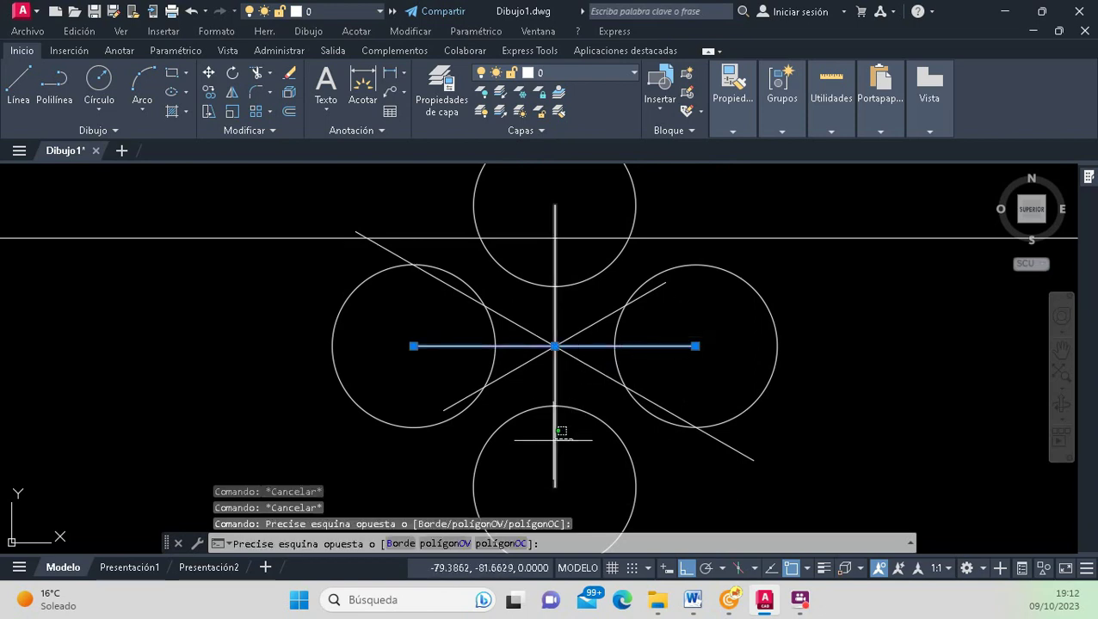
{"action": "left_click", "coordinate": [547, 441]}
{"action": "left_click", "coordinate": [729, 131]}
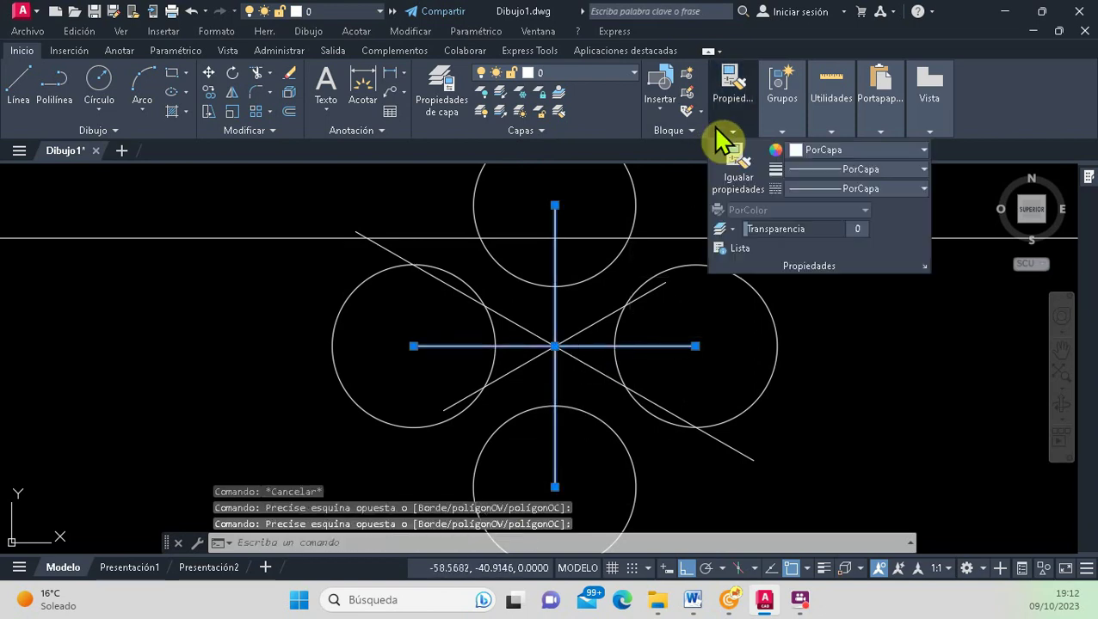
{"action": "left_click", "coordinate": [912, 152]}
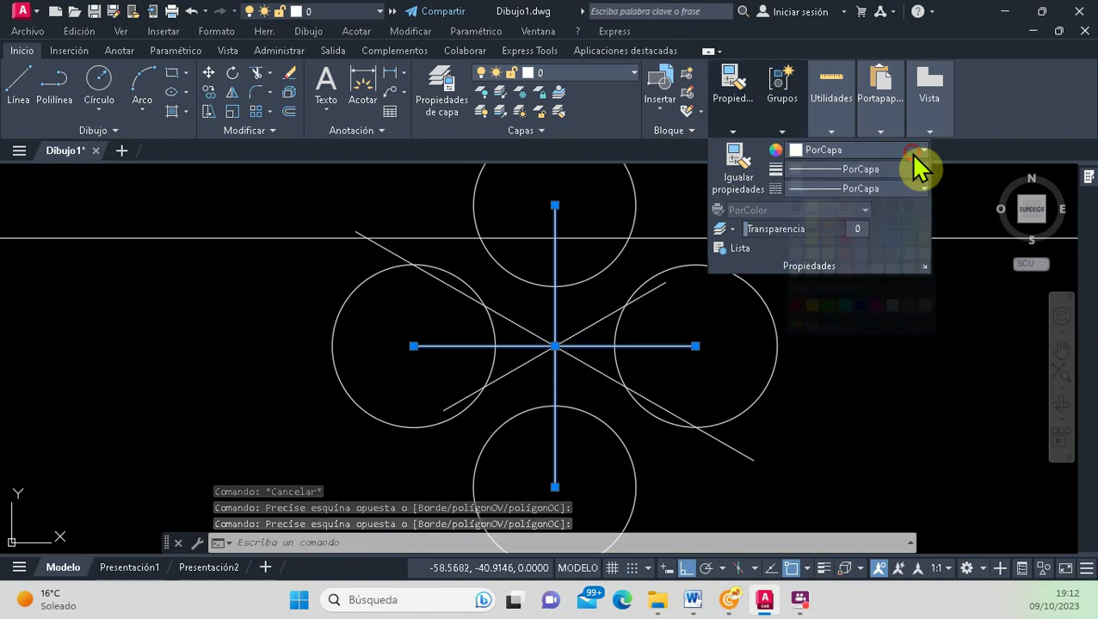
{"action": "left_click", "coordinate": [873, 303]}
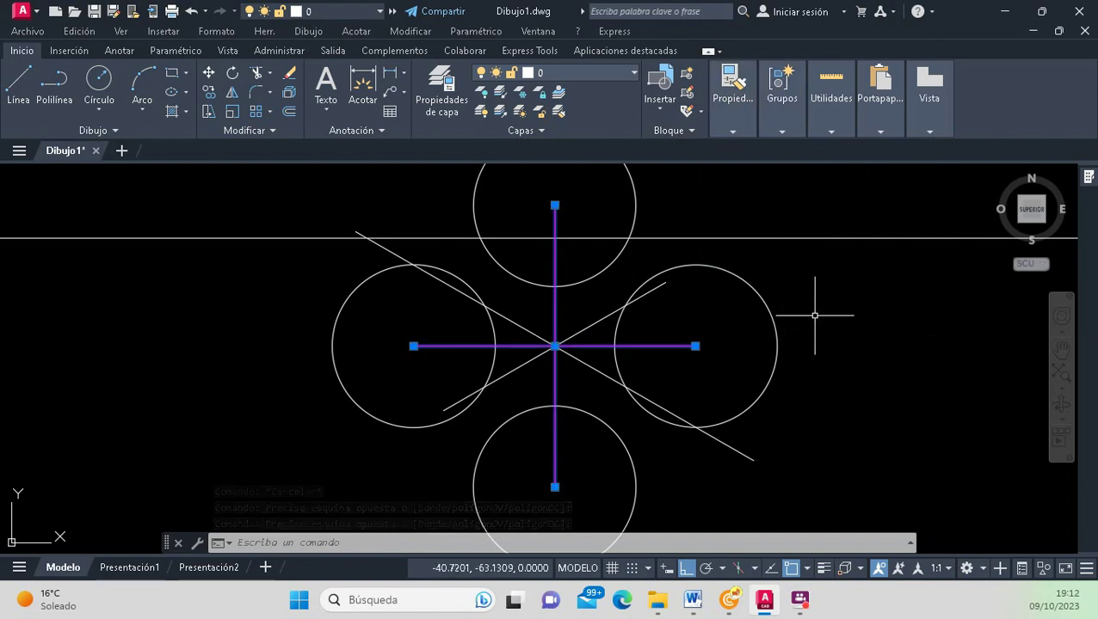
{"action": "key", "text": "Escape"}
{"action": "key", "text": "Escape"}
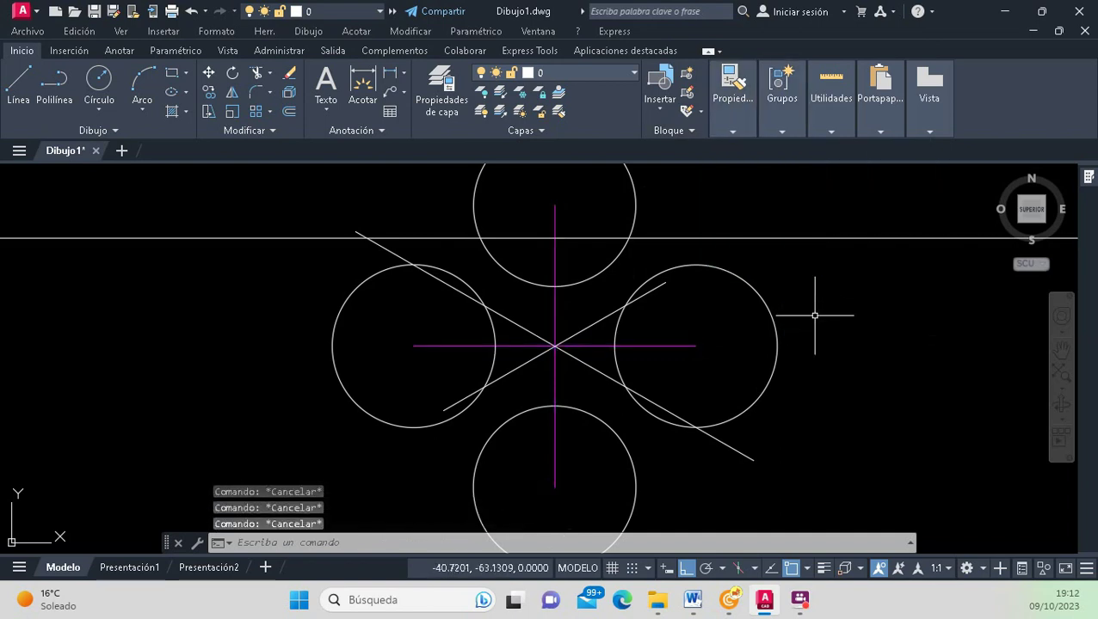
Trim the left circle's inner arcs and the diagonal segments near the right circle.
{"action": "left_click", "coordinate": [256, 74]}
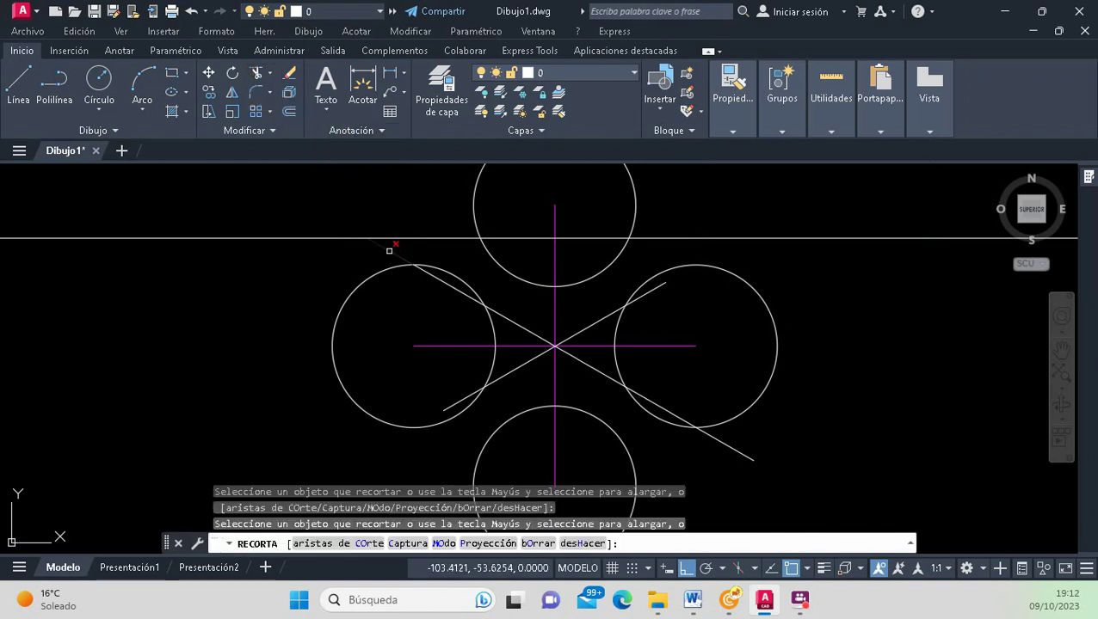
{"action": "left_click", "coordinate": [459, 277]}
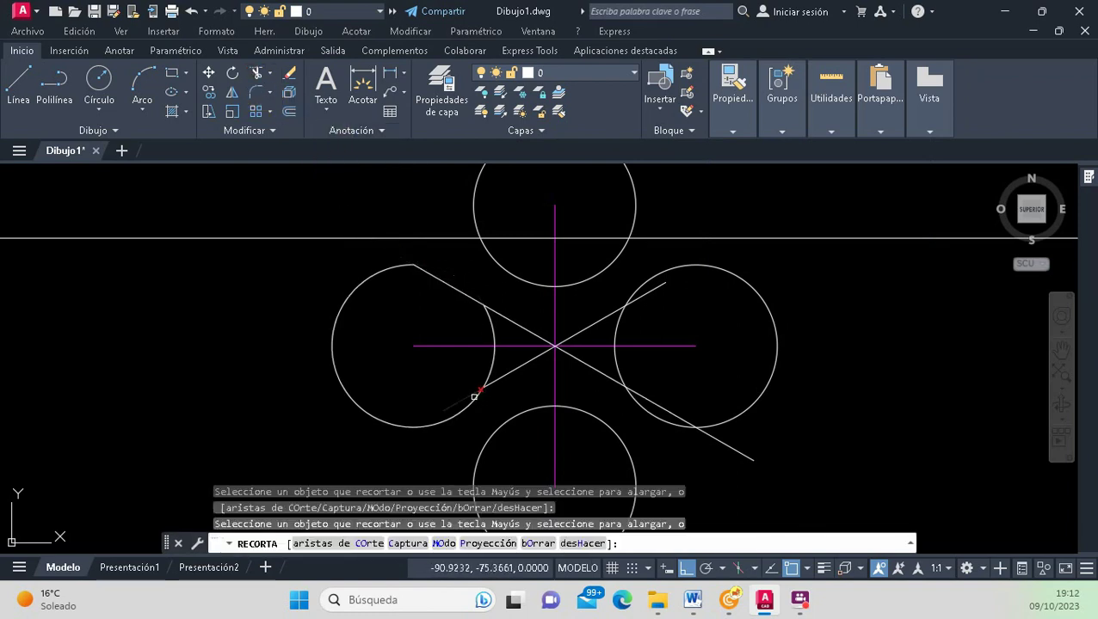
{"action": "left_click", "coordinate": [487, 372]}
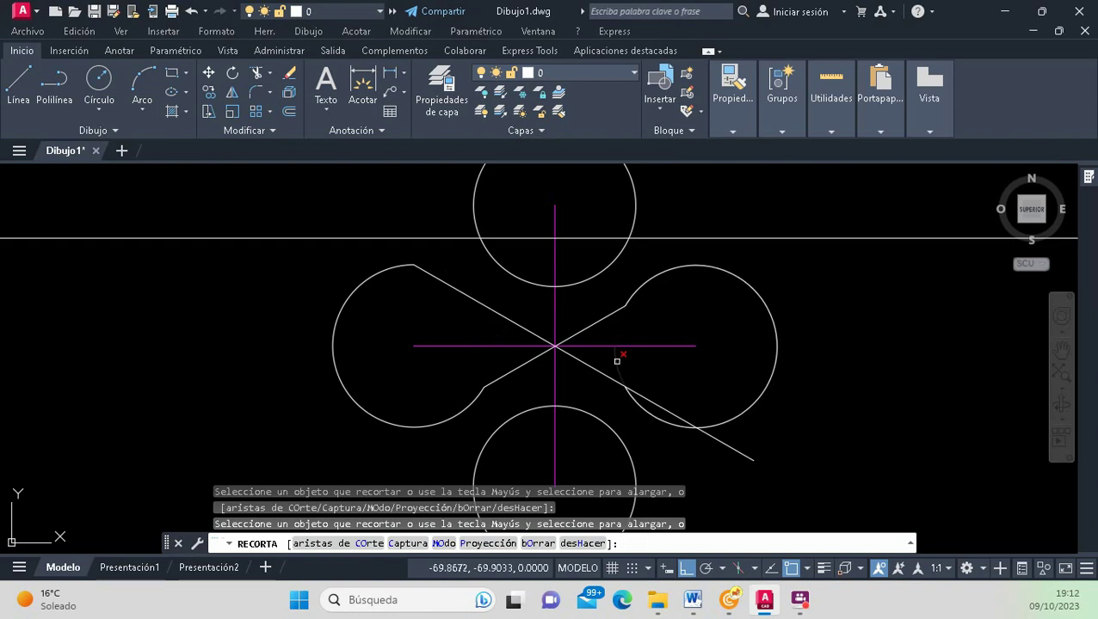
{"action": "left_click", "coordinate": [647, 399]}
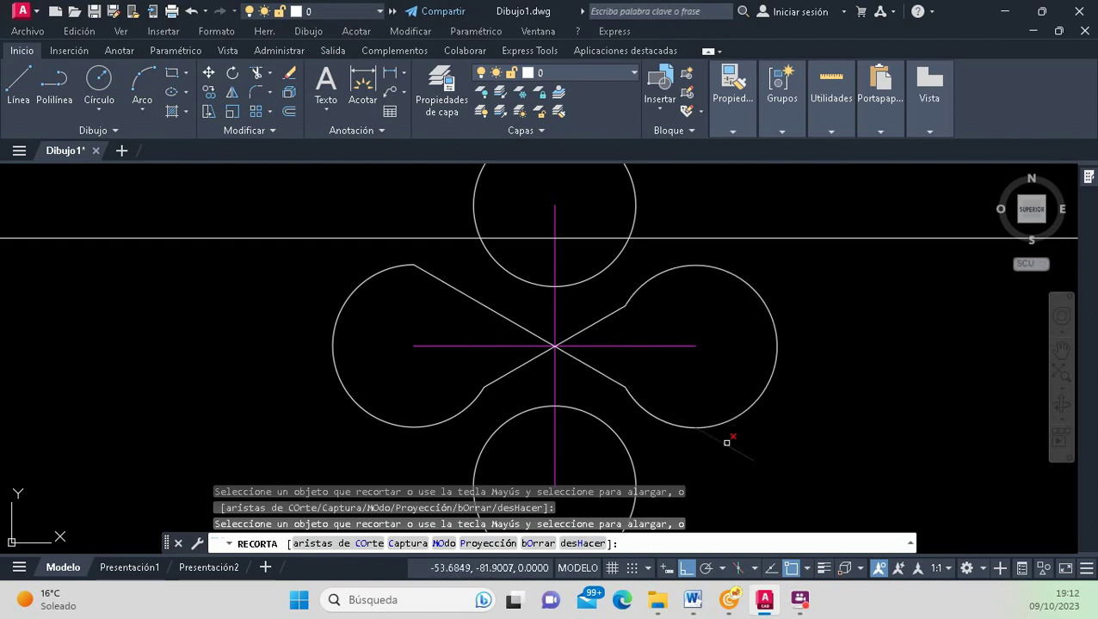
{"action": "left_click", "coordinate": [727, 442]}
{"action": "key", "text": "Return"}
{"action": "scroll", "coordinate": [568, 398], "scroll_direction": "down", "scroll_amount": 3}
{"action": "scroll", "coordinate": [559, 361], "scroll_direction": "down", "scroll_amount": 2}
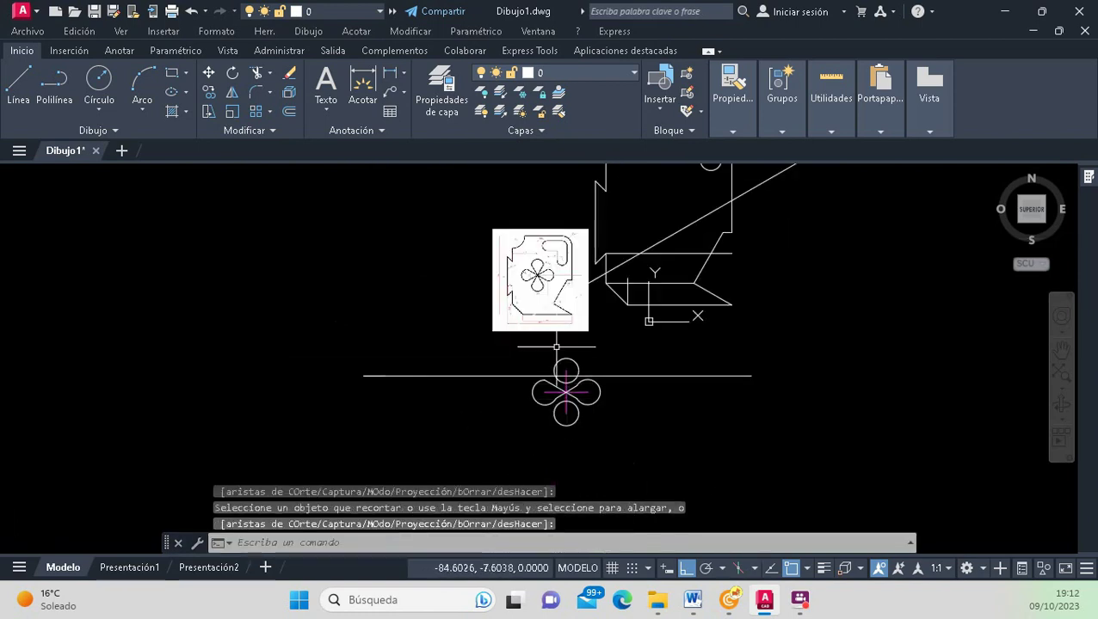
{"action": "scroll", "coordinate": [566, 392], "scroll_direction": "up", "scroll_amount": 3}
{"action": "scroll", "coordinate": [550, 405], "scroll_direction": "up", "scroll_amount": 2}
{"action": "scroll", "coordinate": [569, 368], "scroll_direction": "down", "scroll_amount": 2}
{"action": "scroll", "coordinate": [602, 422], "scroll_direction": "up", "scroll_amount": 2}
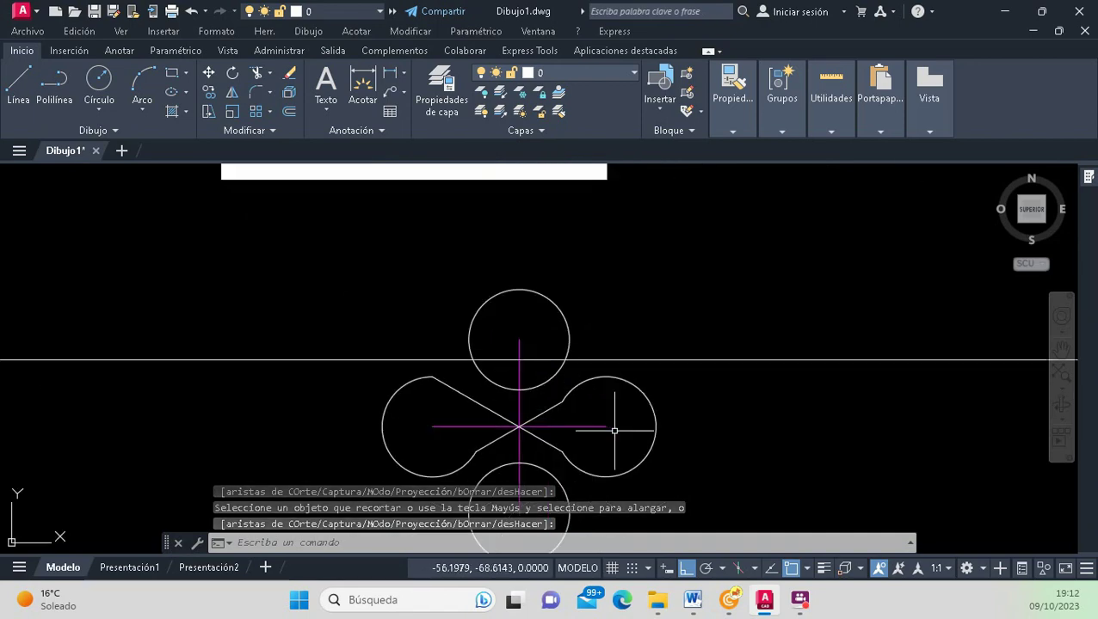
{"action": "scroll", "coordinate": [602, 426], "scroll_direction": "down", "scroll_amount": 2}
{"action": "scroll", "coordinate": [499, 413], "scroll_direction": "down", "scroll_amount": 2}
{"action": "scroll", "coordinate": [469, 250], "scroll_direction": "up", "scroll_amount": 6}
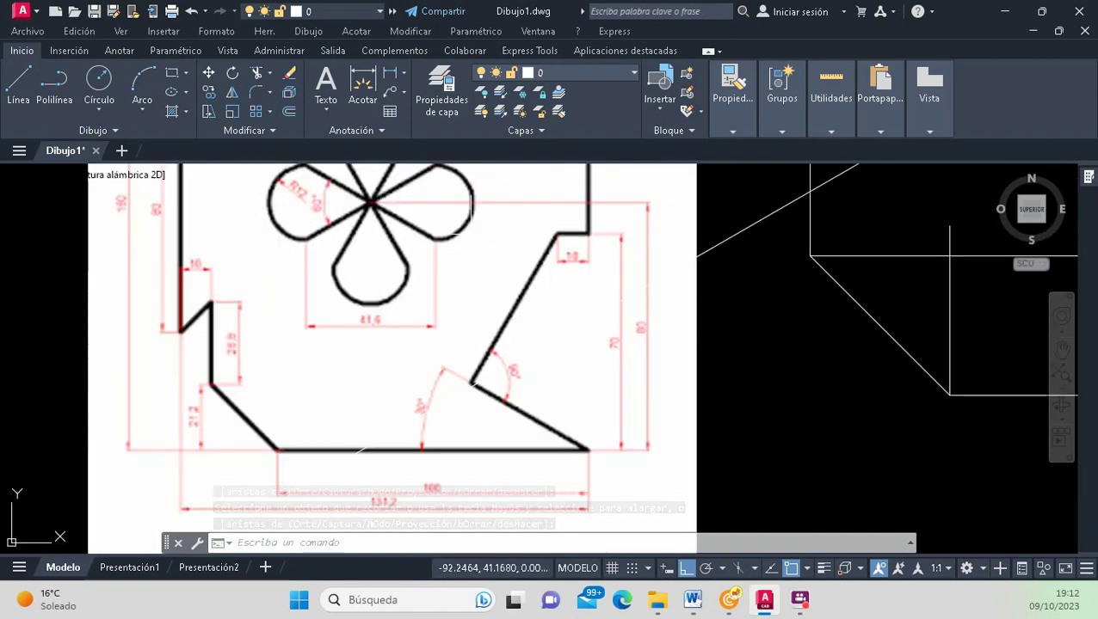
{"action": "scroll", "coordinate": [370, 203], "scroll_direction": "down", "scroll_amount": 2}
{"action": "scroll", "coordinate": [358, 184], "scroll_direction": "up", "scroll_amount": 4}
{"action": "scroll", "coordinate": [412, 257], "scroll_direction": "down", "scroll_amount": 3}
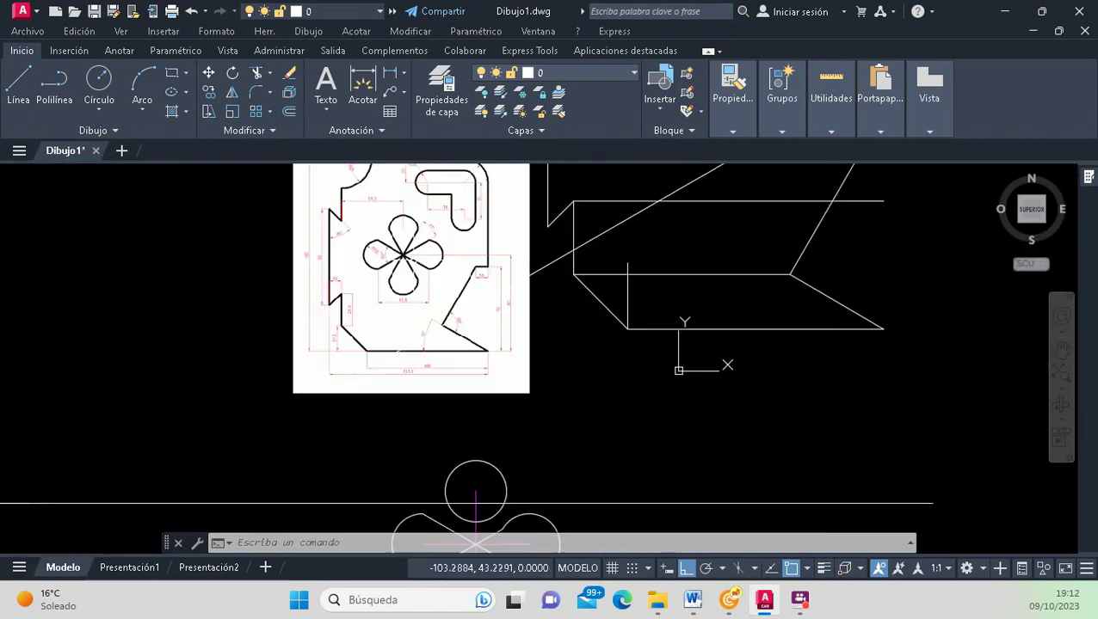
{"action": "scroll", "coordinate": [454, 441], "scroll_direction": "up", "scroll_amount": 4}
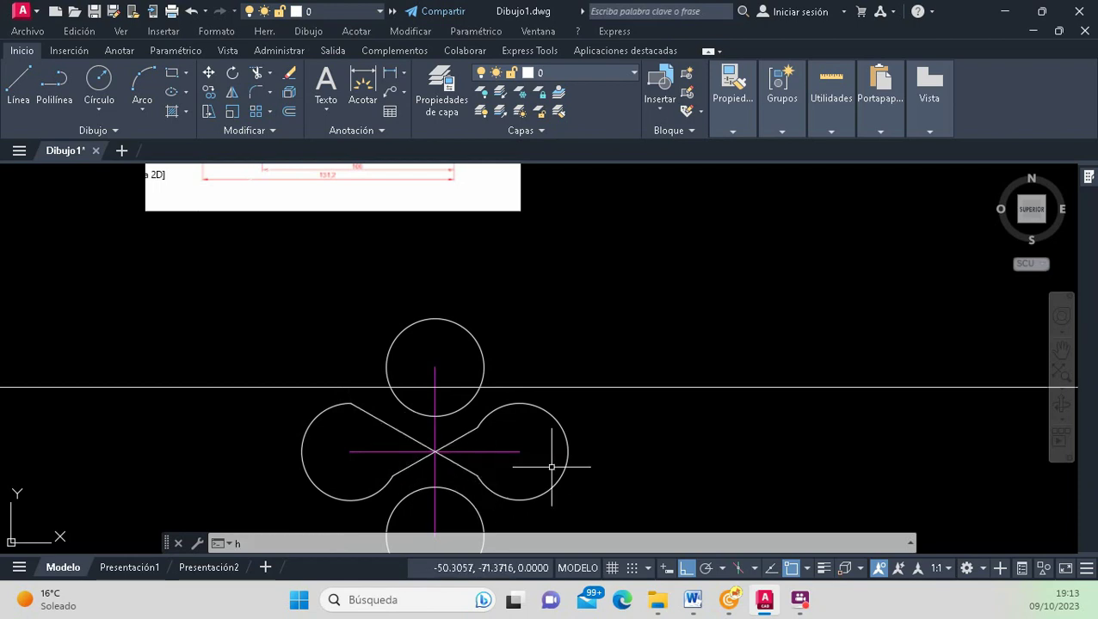
Undo the trims and colour change so the four circles are whole again.
{"action": "key", "text": "ctrl+z"}
{"action": "key", "text": "ctrl+z"}
{"action": "key", "text": "ctrl+z"}
{"action": "key", "text": "ctrl+z"}
{"action": "key", "text": "ctrl+z"}
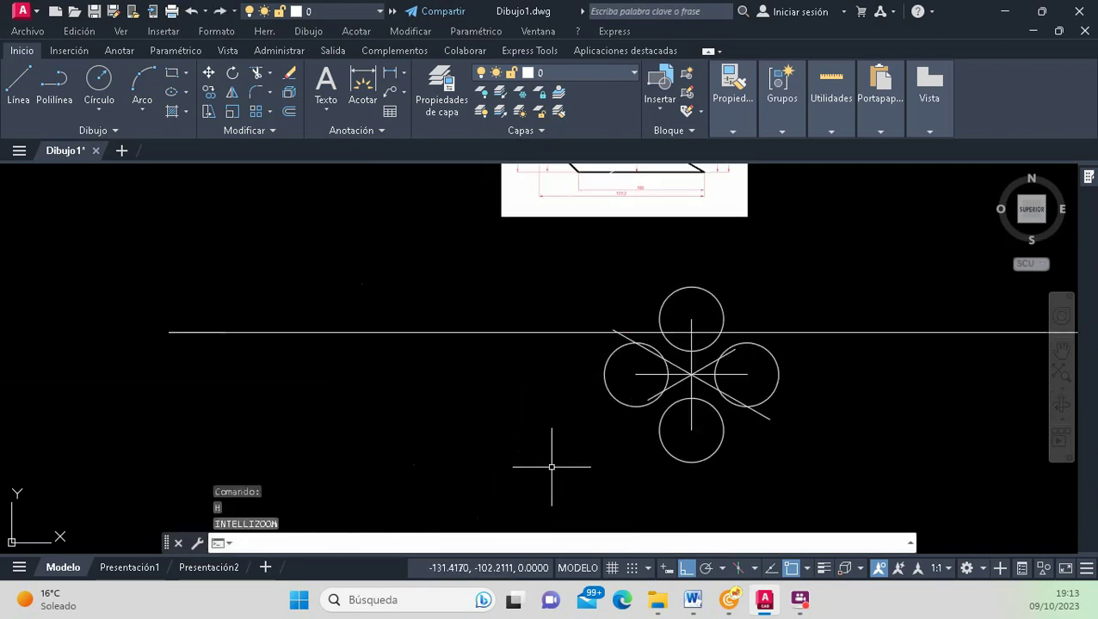
{"action": "key", "text": "ctrl+z"}
{"action": "scroll", "coordinate": [752, 365], "scroll_direction": "up", "scroll_amount": 2}
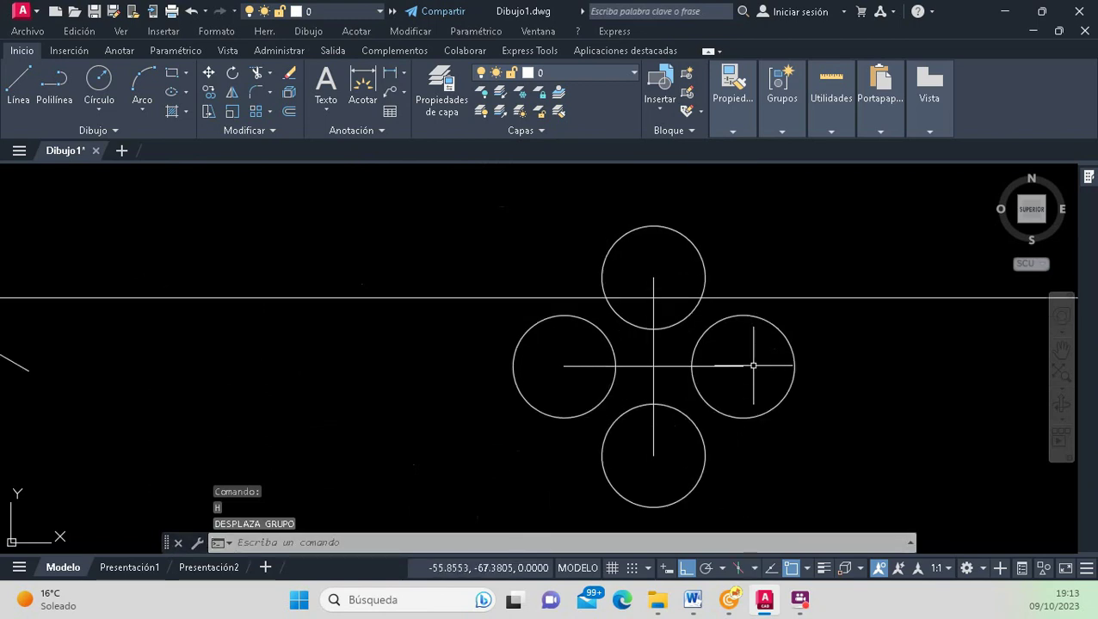
{"action": "scroll", "coordinate": [752, 366], "scroll_direction": "up", "scroll_amount": 2}
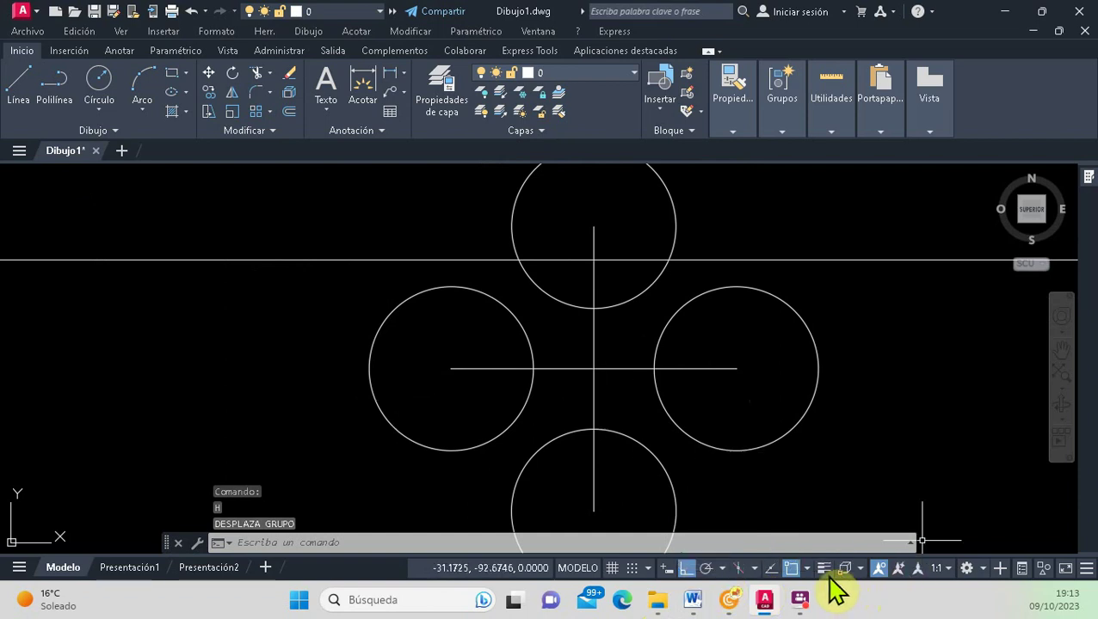
Draw a line from the left circle to the right circle, then open the object-snap settings.
{"action": "left_click", "coordinate": [807, 569]}
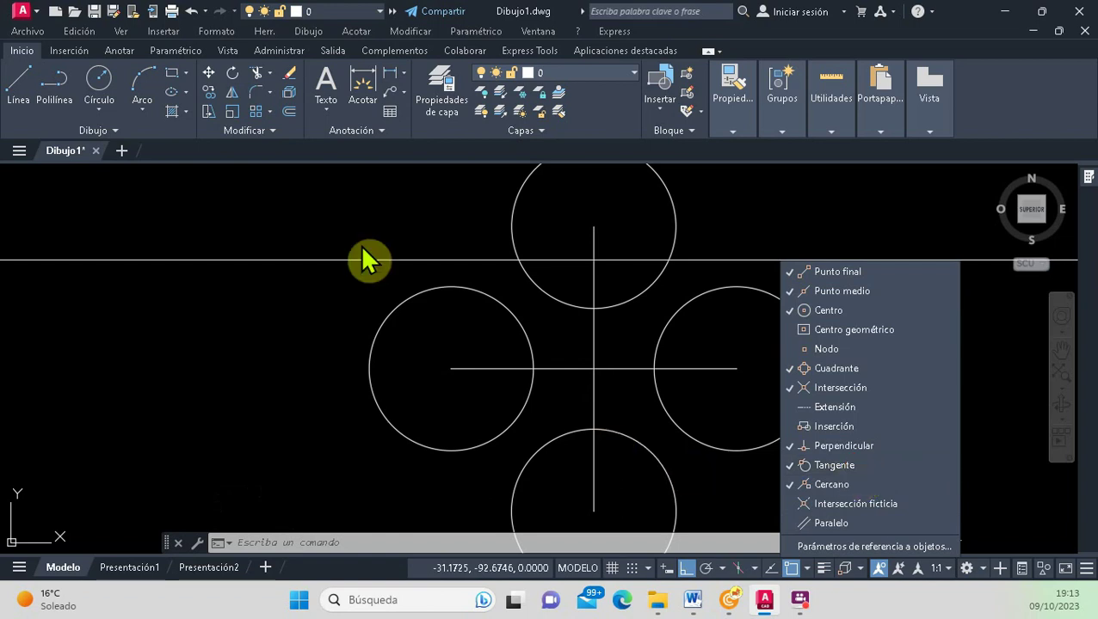
{"action": "left_click", "coordinate": [20, 79]}
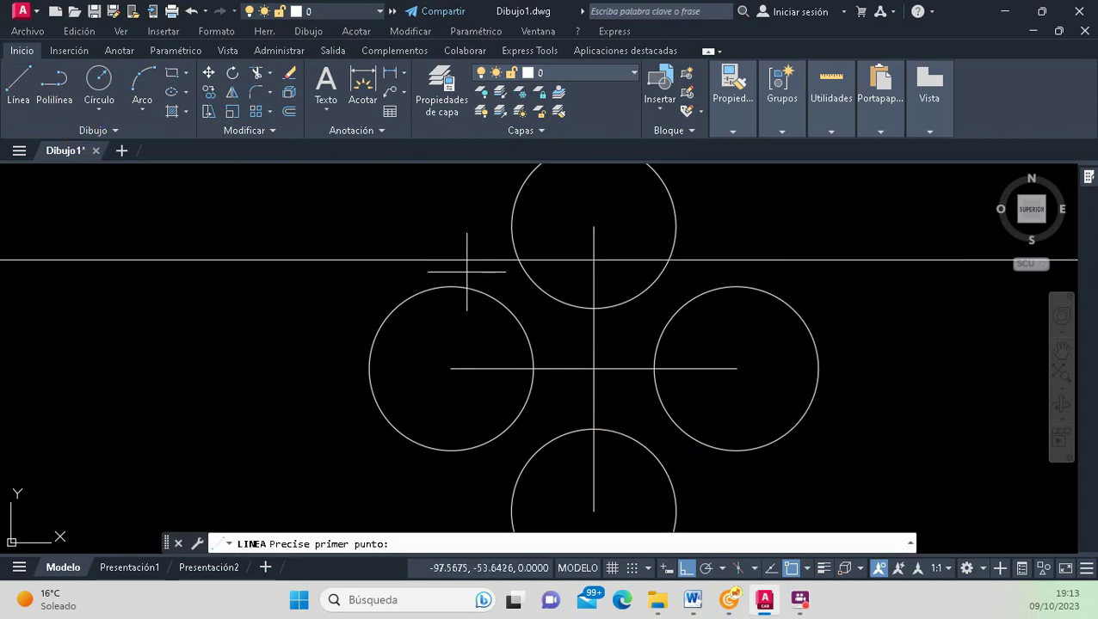
{"action": "left_click", "coordinate": [464, 288]}
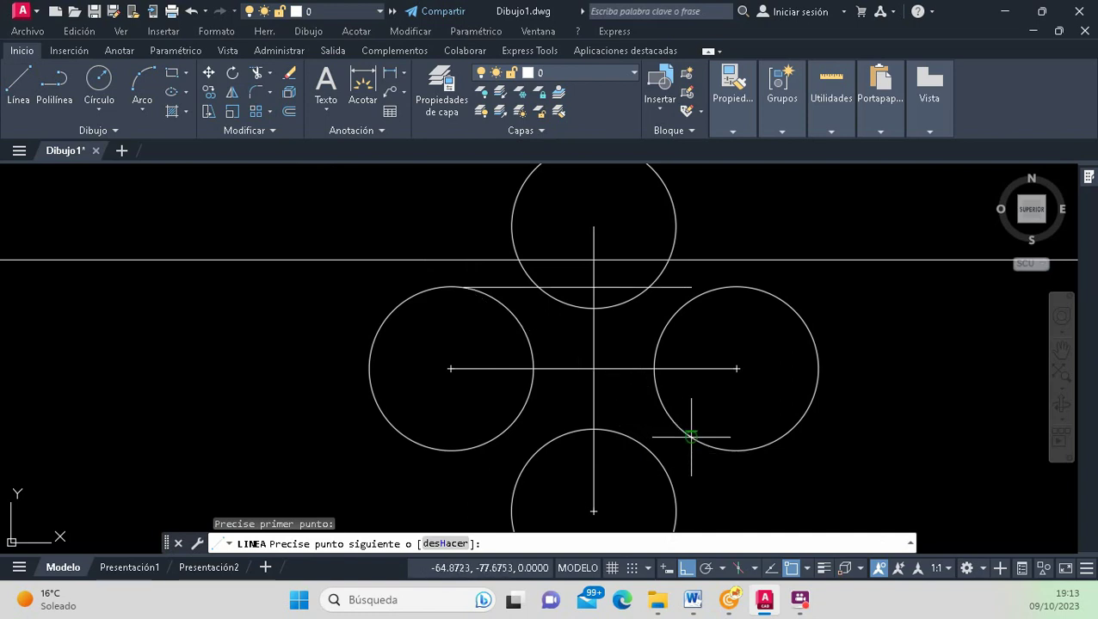
{"action": "left_click", "coordinate": [686, 437]}
{"action": "key", "text": "Return"}
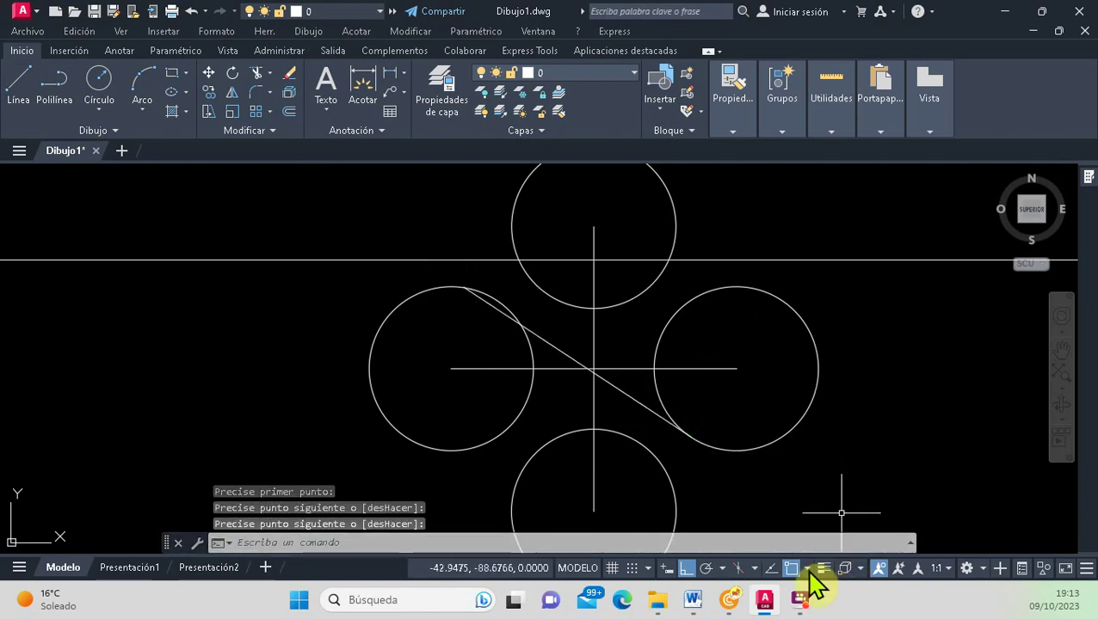
{"action": "left_click", "coordinate": [807, 568]}
{"action": "left_click", "coordinate": [823, 549]}
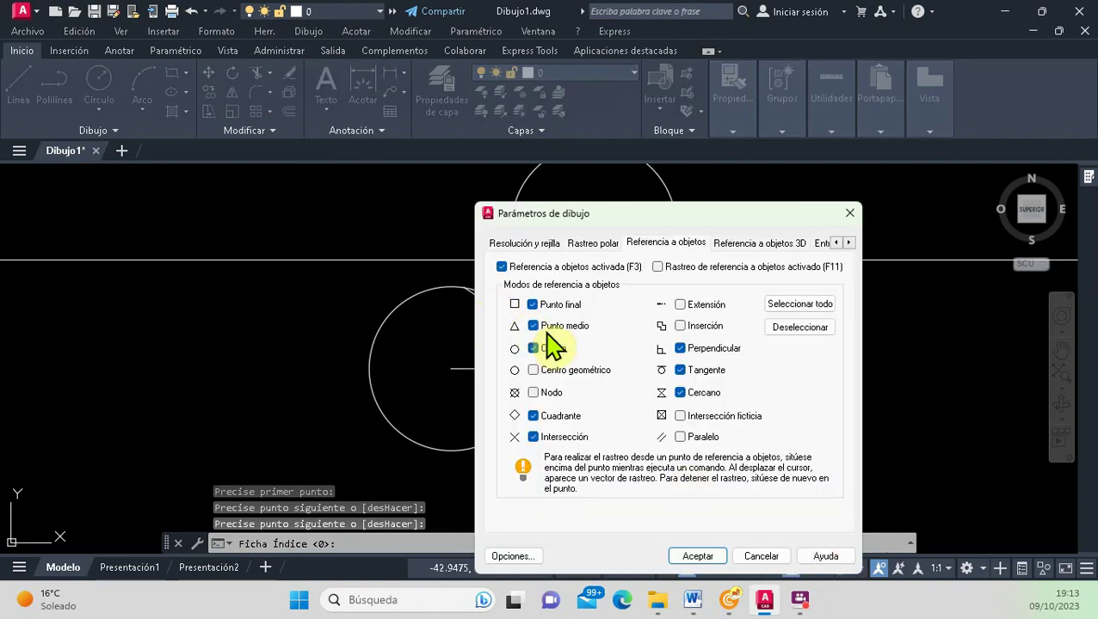
Clear all snap modes, enable only Tangente, and delete the diagonal between the circles.
{"action": "left_click", "coordinate": [800, 306]}
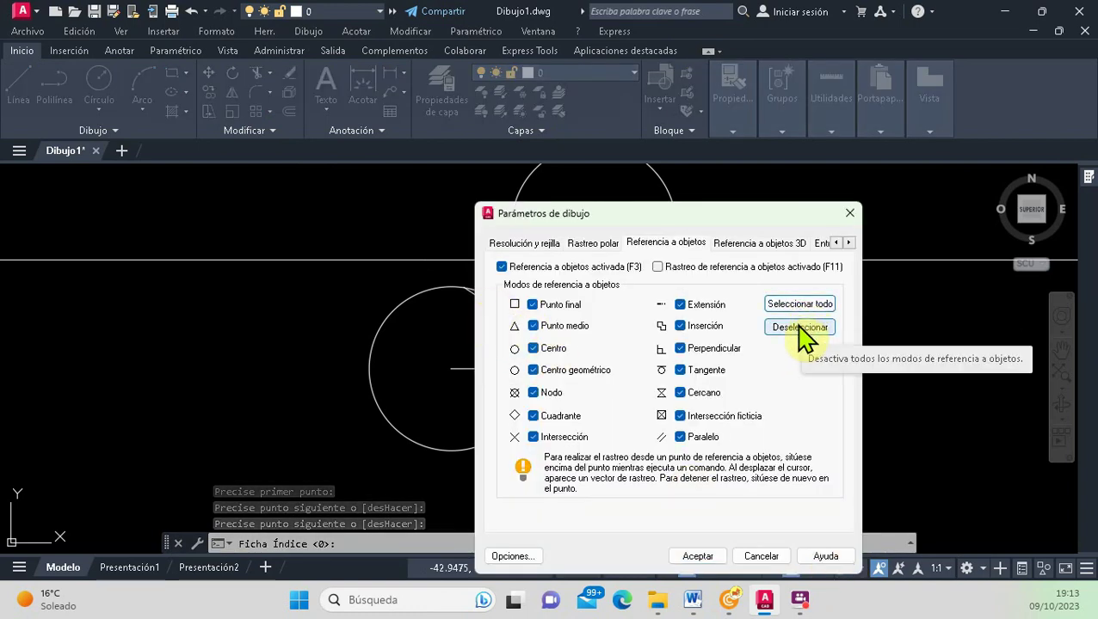
{"action": "left_click", "coordinate": [800, 328]}
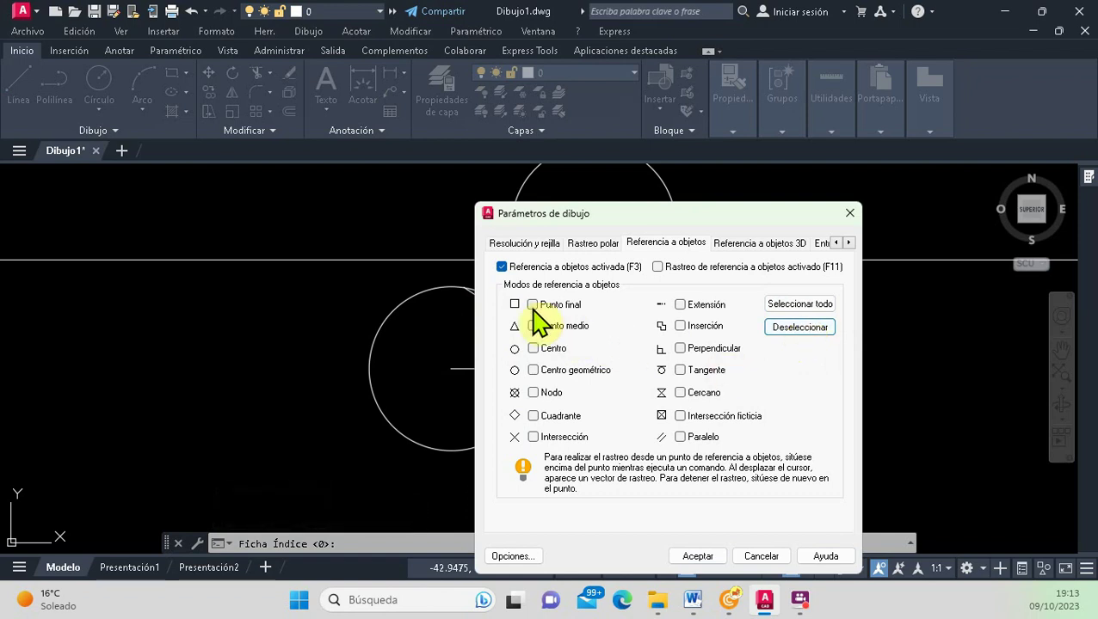
{"action": "left_click", "coordinate": [705, 370]}
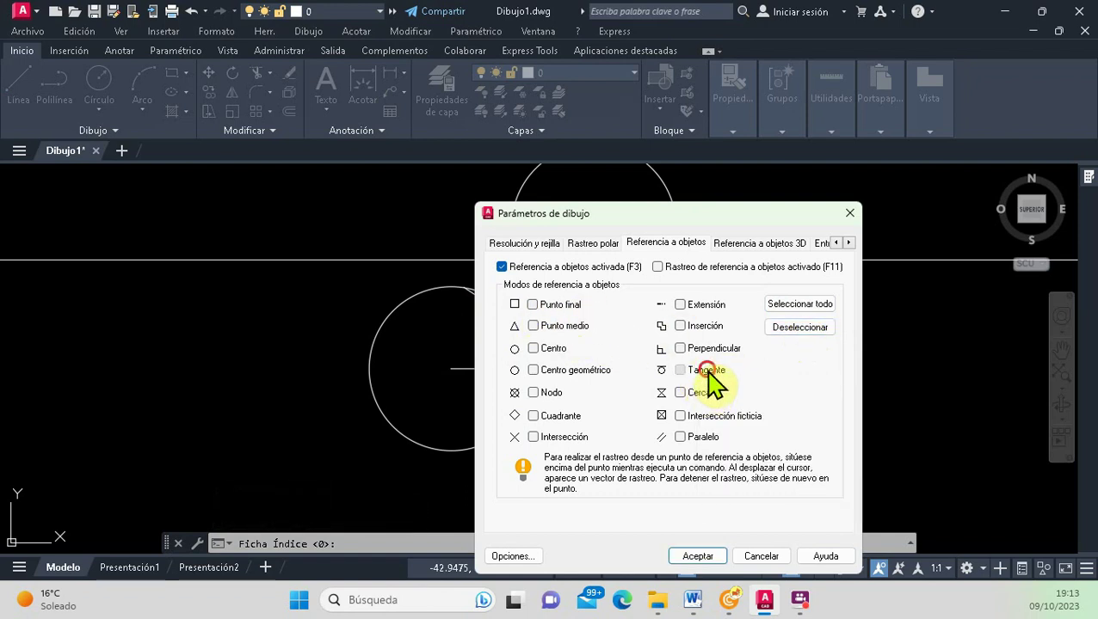
{"action": "left_click", "coordinate": [698, 557]}
{"action": "left_click", "coordinate": [557, 351]}
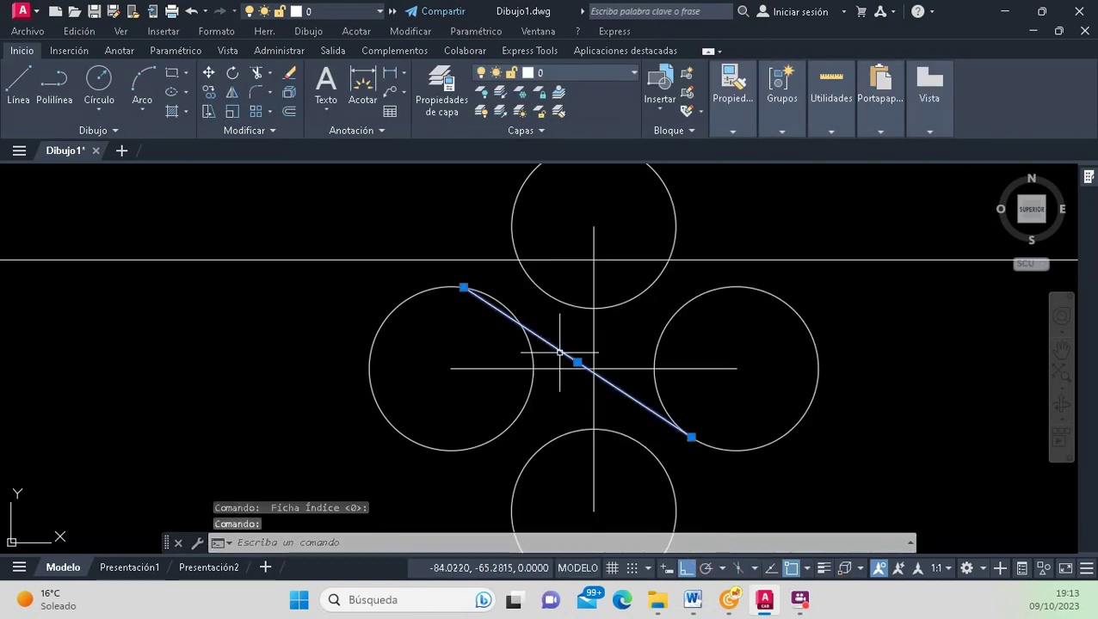
{"action": "key", "text": "Delete"}
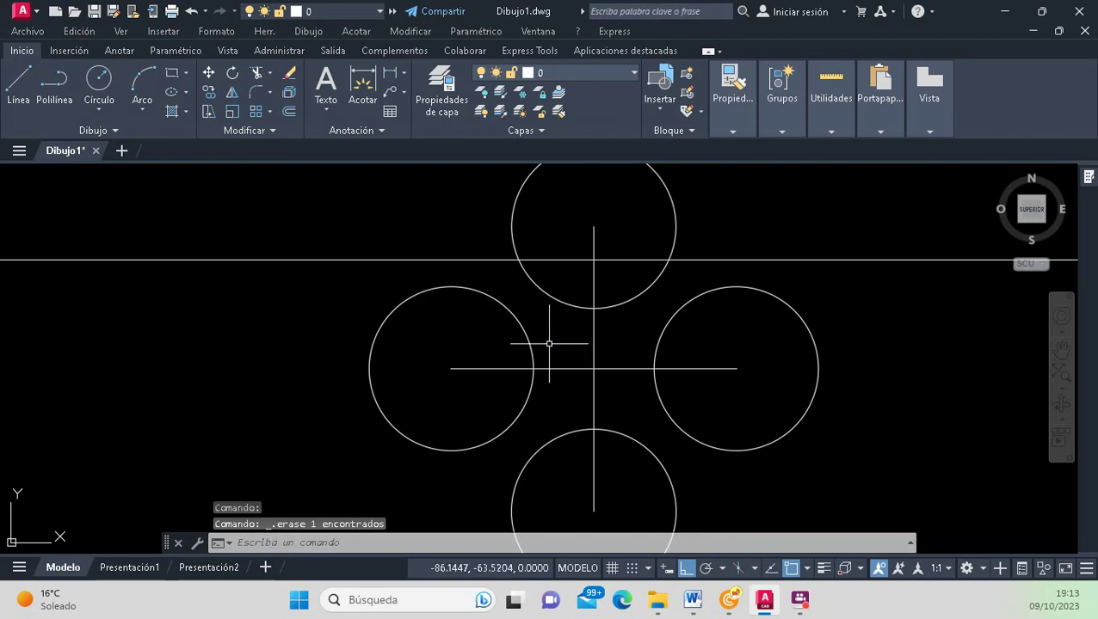
Draw two tangent lines linking the left and right circles, crossing at the centre.
{"action": "left_click", "coordinate": [19, 89]}
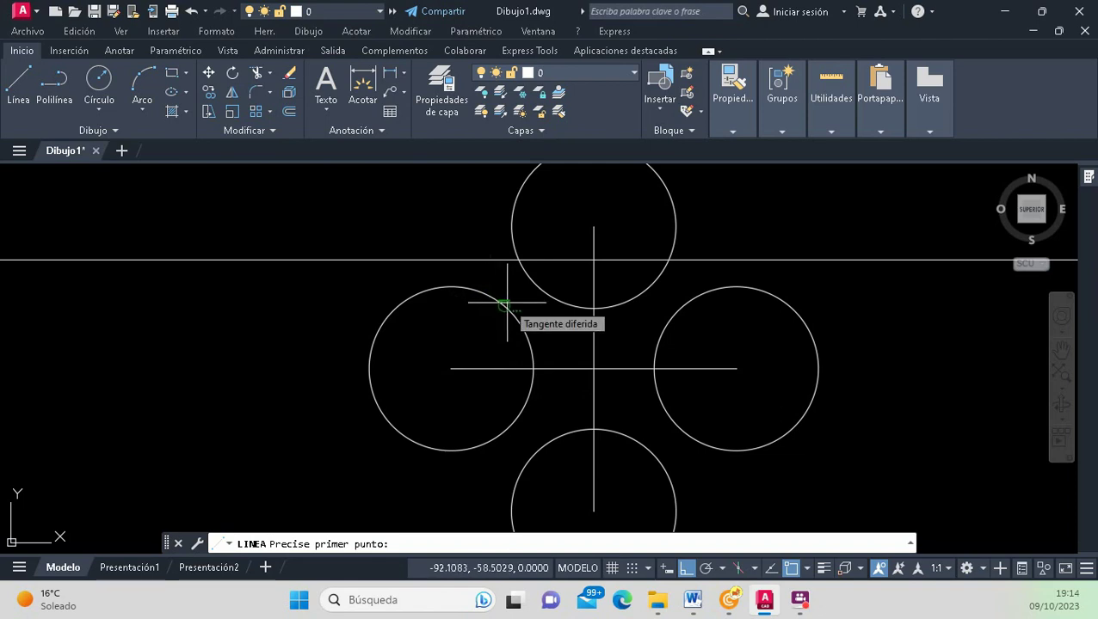
{"action": "left_click", "coordinate": [507, 303]}
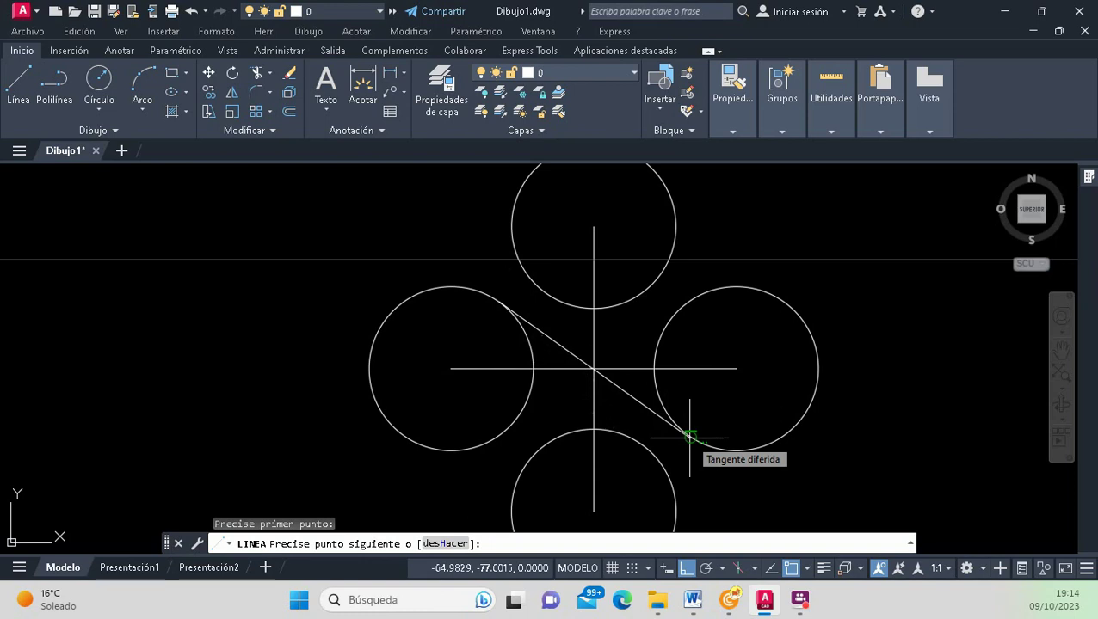
{"action": "left_click", "coordinate": [689, 437]}
{"action": "key", "text": "Return"}
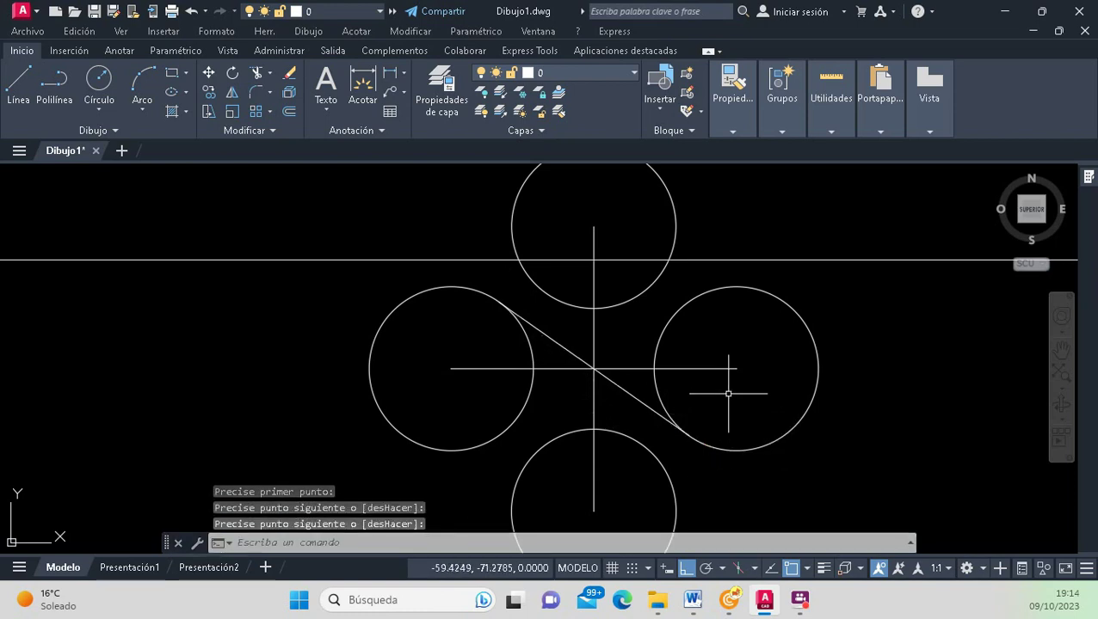
{"action": "key", "text": "Return"}
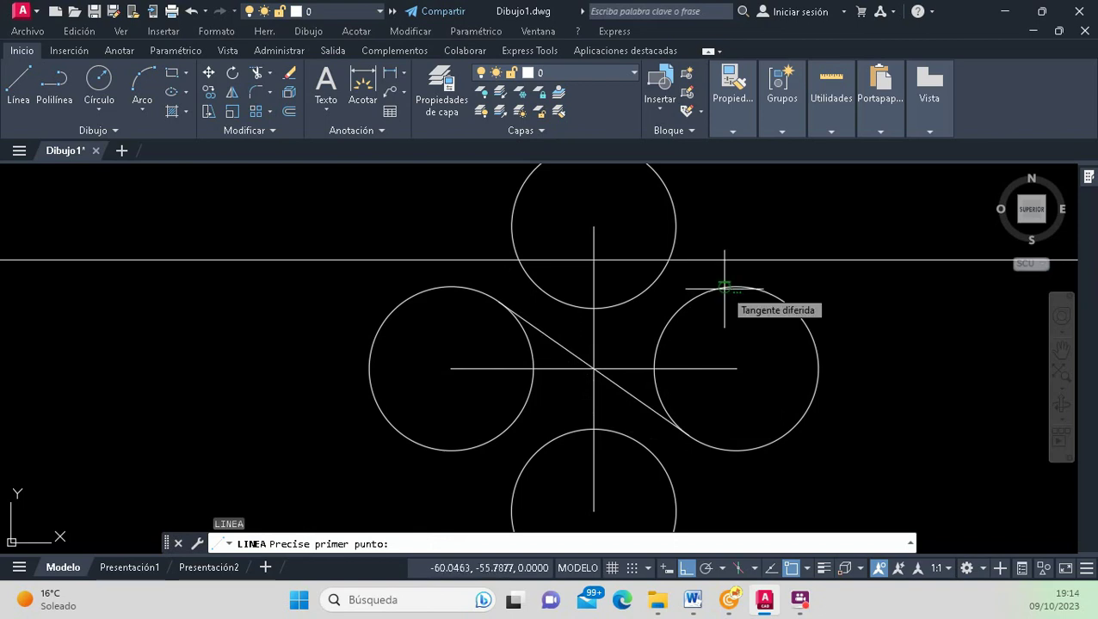
{"action": "left_click", "coordinate": [724, 289]}
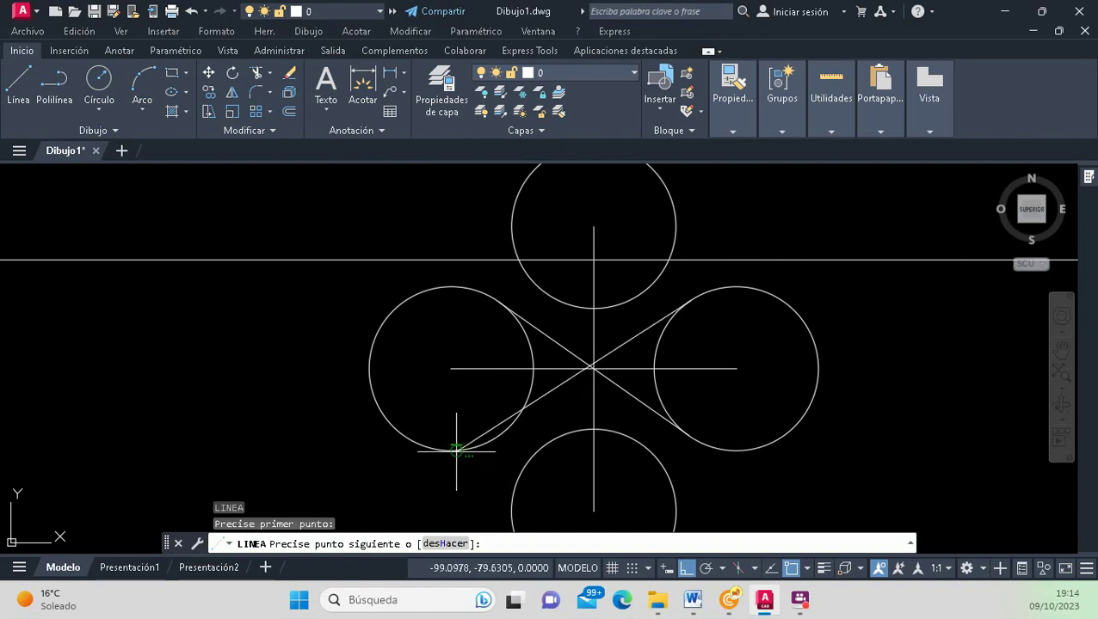
{"action": "left_click", "coordinate": [456, 449]}
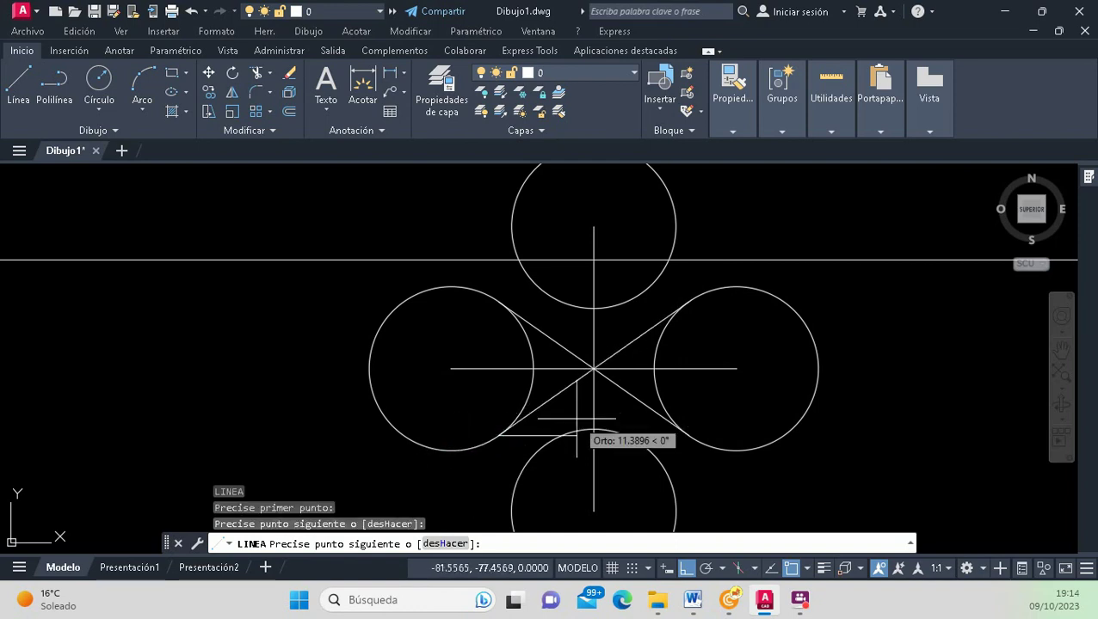
{"action": "key", "text": "Return"}
Draw two tangent lines linking the top and bottom circles through the centre.
{"action": "key", "text": "Return"}
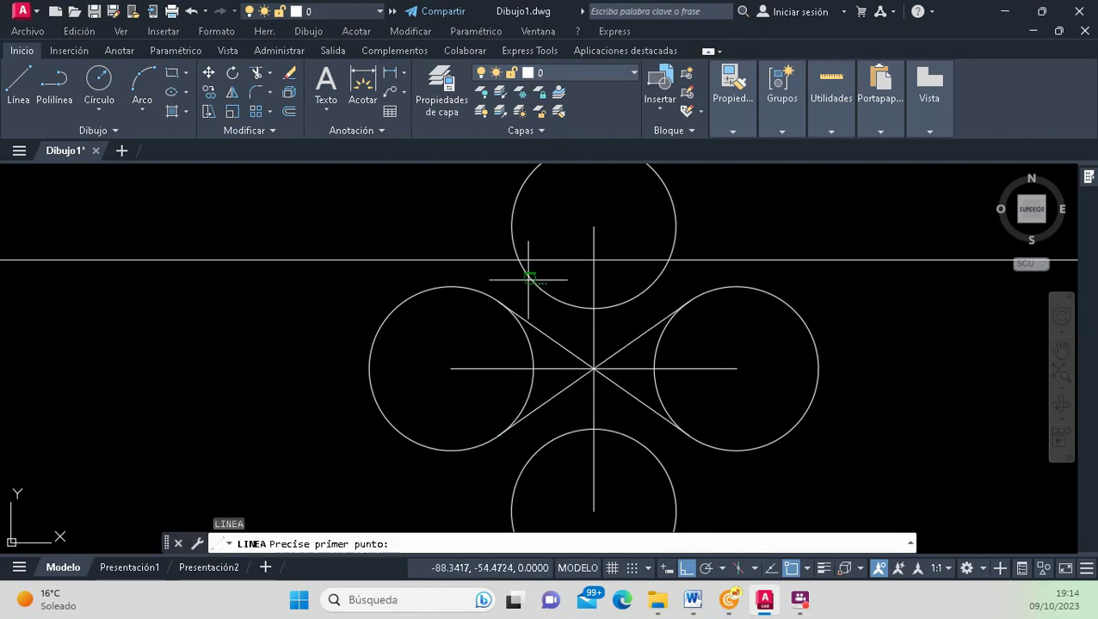
{"action": "left_click", "coordinate": [525, 271]}
{"action": "left_click", "coordinate": [658, 461]}
{"action": "key", "text": "Return"}
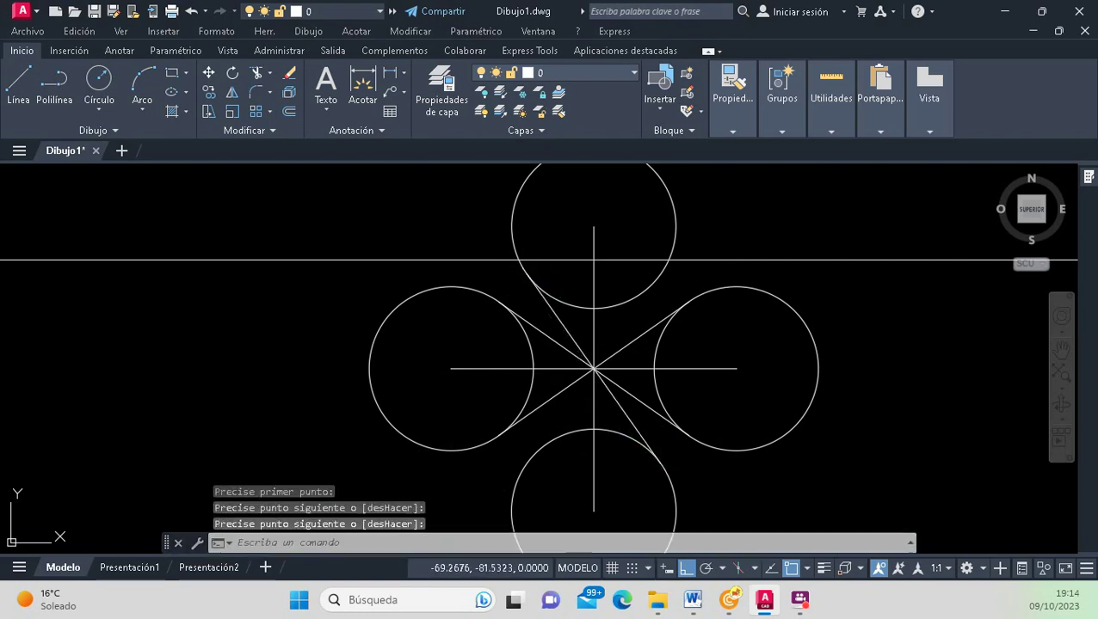
{"action": "key", "text": "Return"}
{"action": "left_click", "coordinate": [527, 457]}
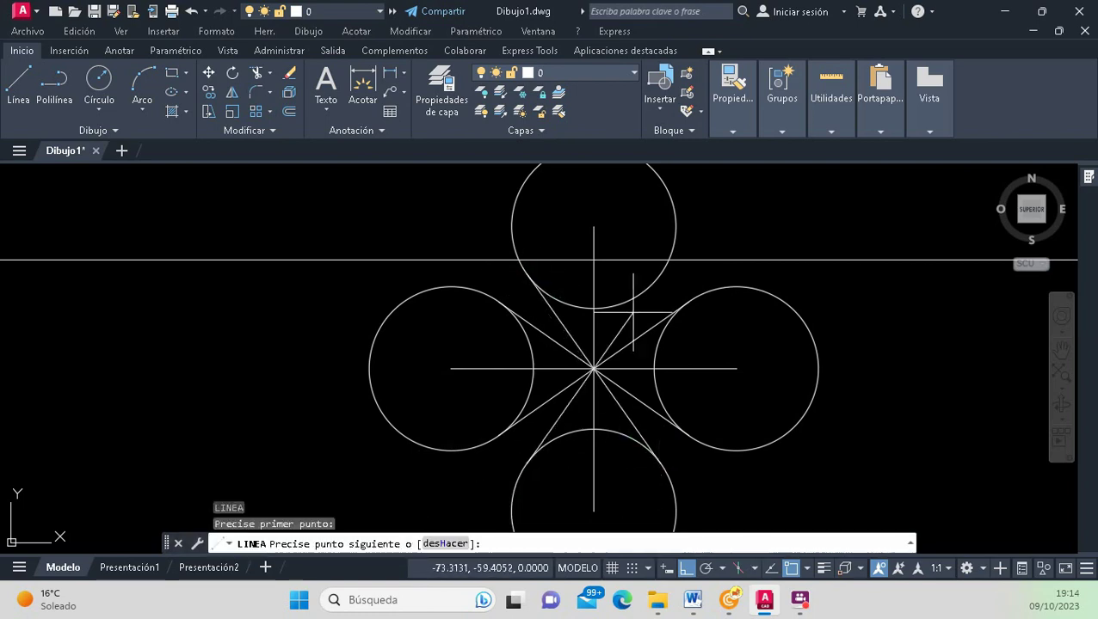
{"action": "left_click", "coordinate": [678, 243]}
{"action": "key", "text": "Return"}
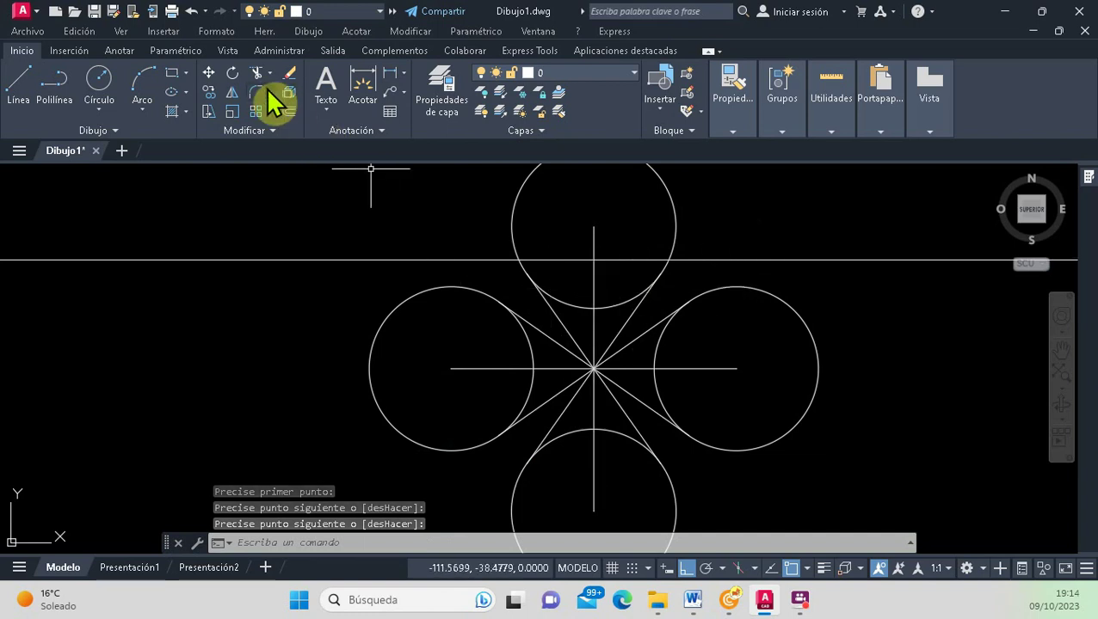
Trim away the left and right circles' inner arcs.
{"action": "left_click", "coordinate": [260, 73]}
{"action": "left_click", "coordinate": [530, 342]}
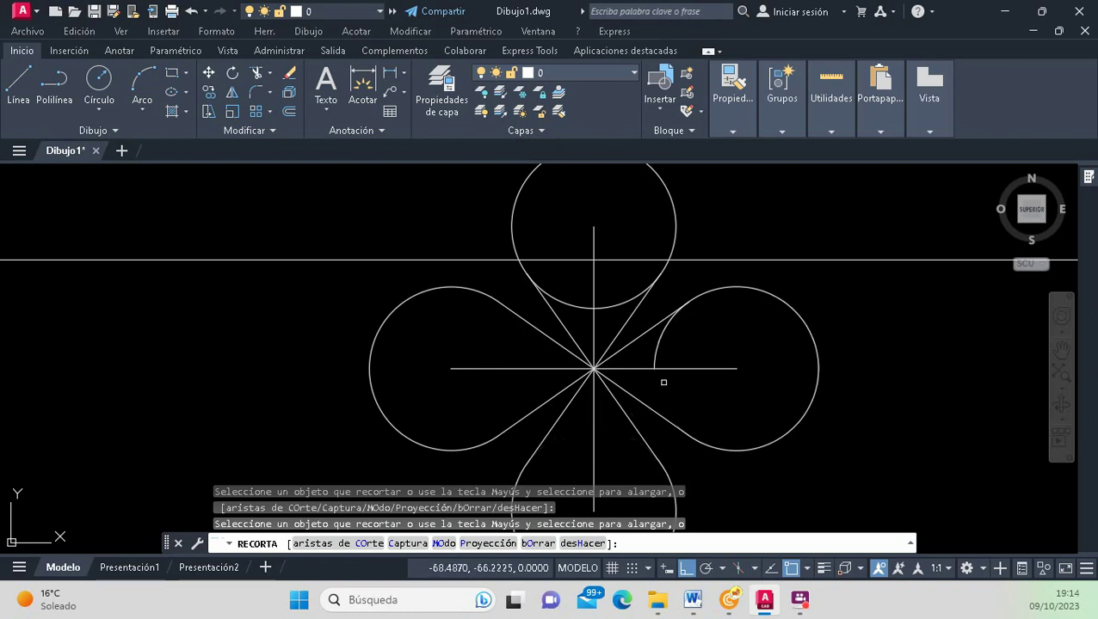
{"action": "left_click", "coordinate": [657, 351]}
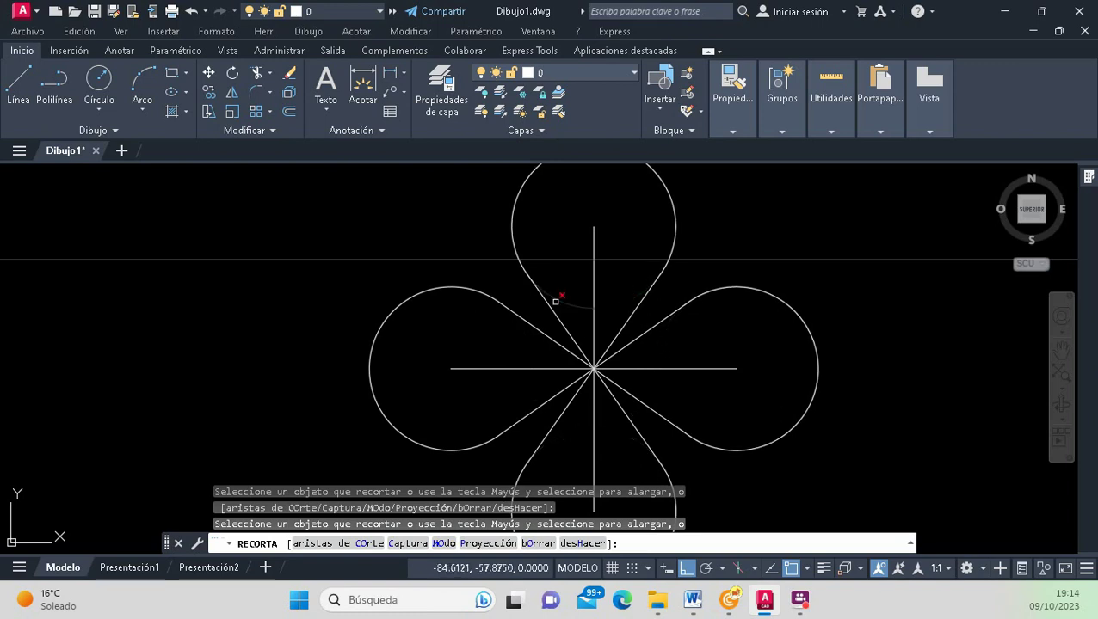
{"action": "key", "text": "Return"}
{"action": "scroll", "coordinate": [508, 392], "scroll_direction": "down", "scroll_amount": 6}
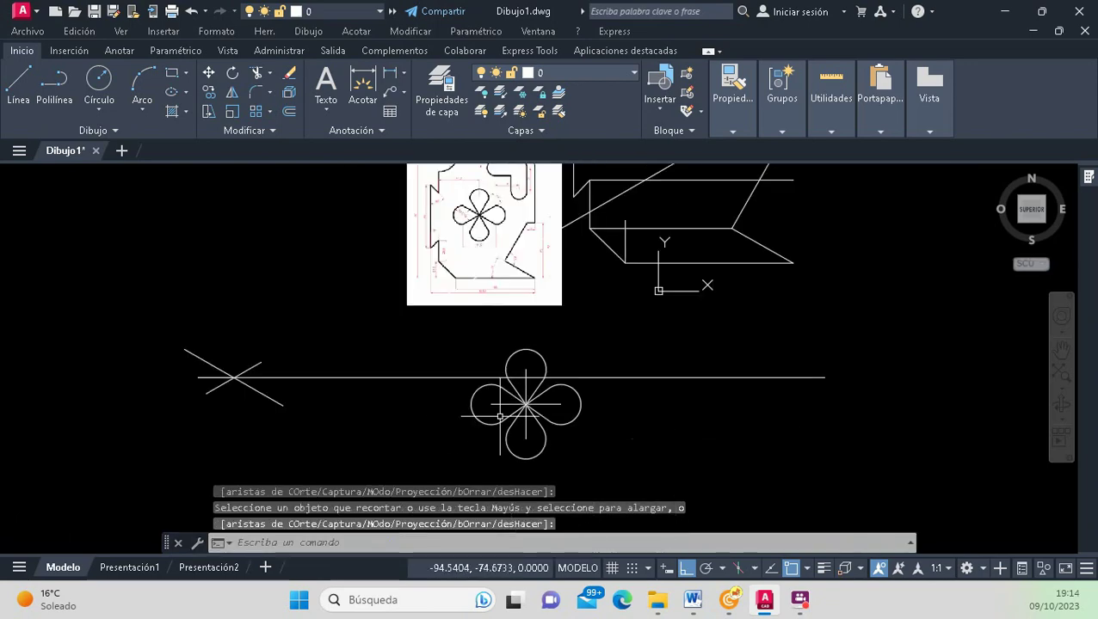
{"action": "scroll", "coordinate": [495, 408], "scroll_direction": "up", "scroll_amount": 3}
{"action": "scroll", "coordinate": [492, 415], "scroll_direction": "down", "scroll_amount": 3}
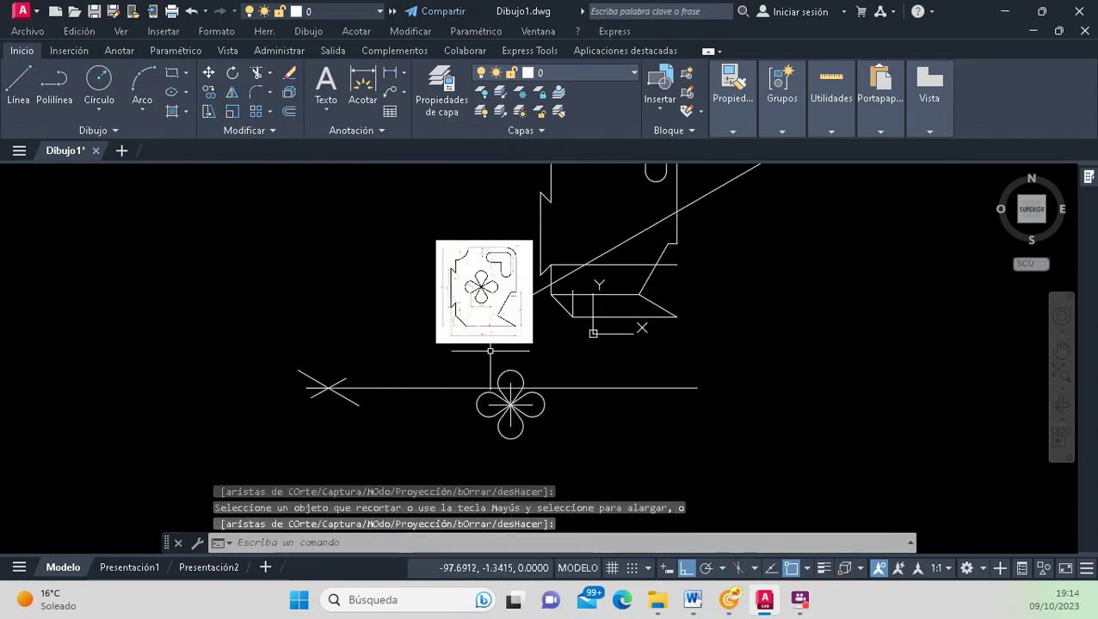
{"action": "scroll", "coordinate": [490, 396], "scroll_direction": "up", "scroll_amount": 2}
{"action": "scroll", "coordinate": [490, 387], "scroll_direction": "down", "scroll_amount": 2}
{"action": "scroll", "coordinate": [498, 394], "scroll_direction": "up", "scroll_amount": 2}
{"action": "scroll", "coordinate": [499, 394], "scroll_direction": "up", "scroll_amount": 2}
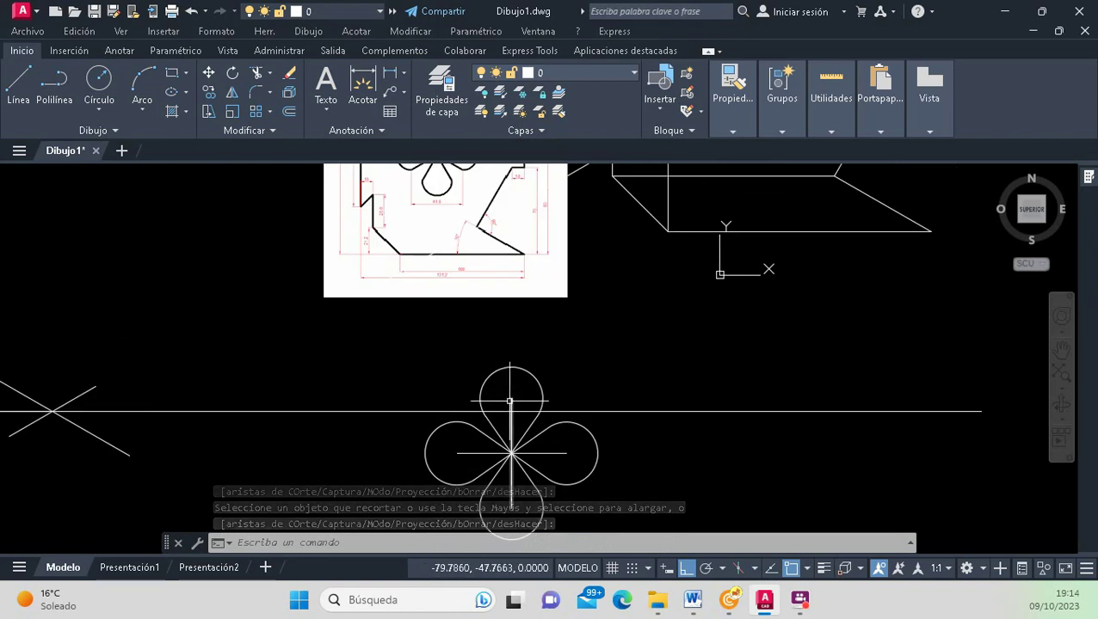
Delete the flower's two centre lines and the construction lines to its left.
{"action": "left_click", "coordinate": [511, 431]}
{"action": "left_click", "coordinate": [478, 449]}
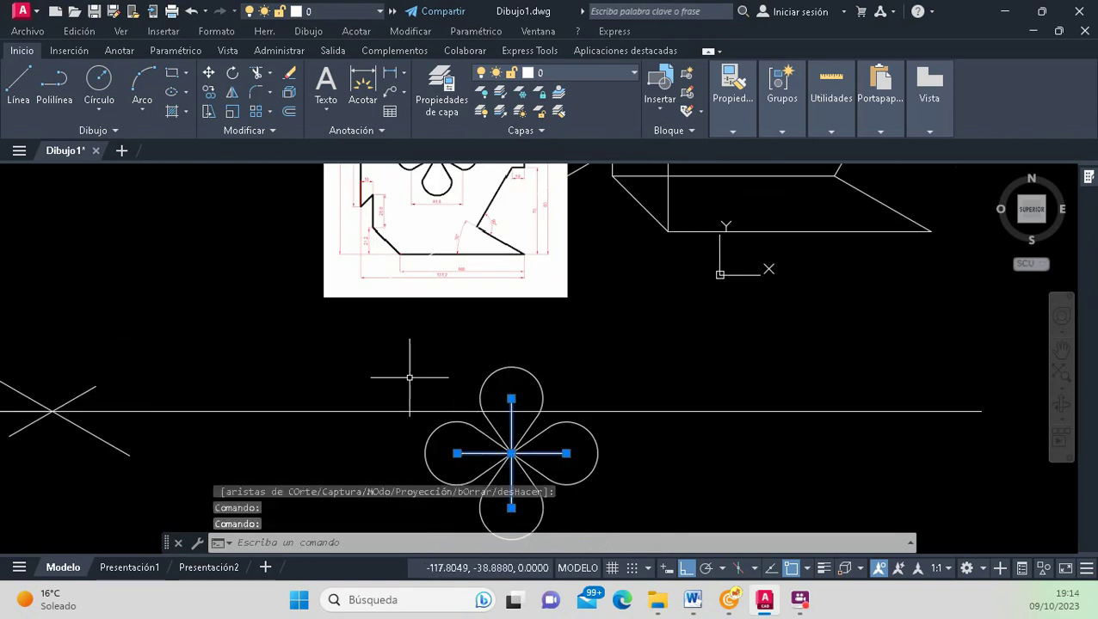
{"action": "key", "text": "Delete"}
{"action": "scroll", "coordinate": [409, 377], "scroll_direction": "down", "scroll_amount": 3}
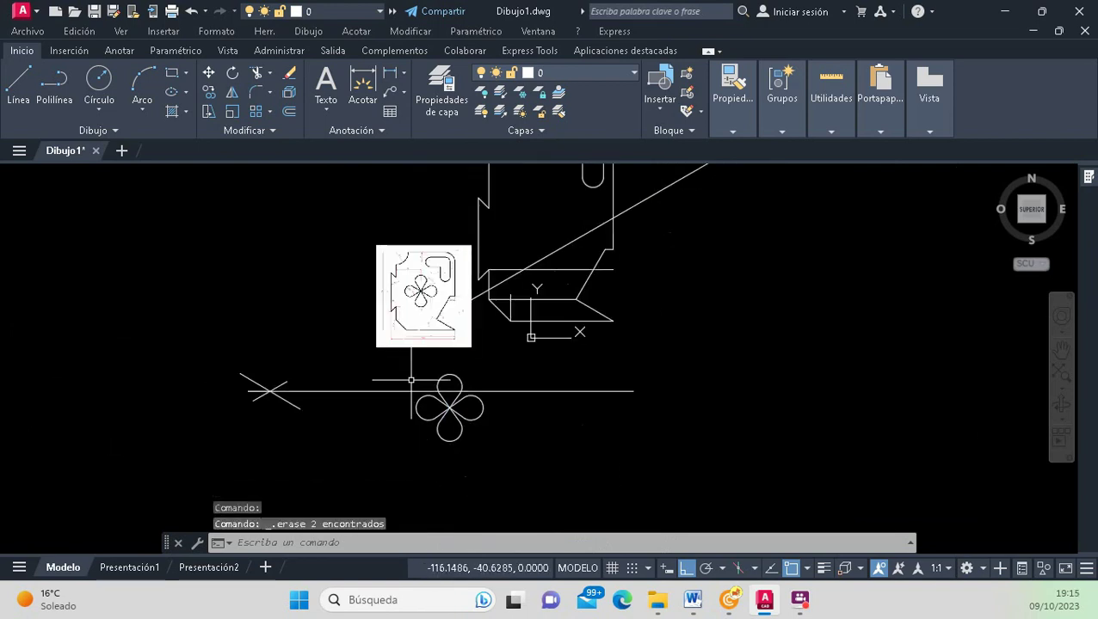
{"action": "left_click", "coordinate": [330, 428]}
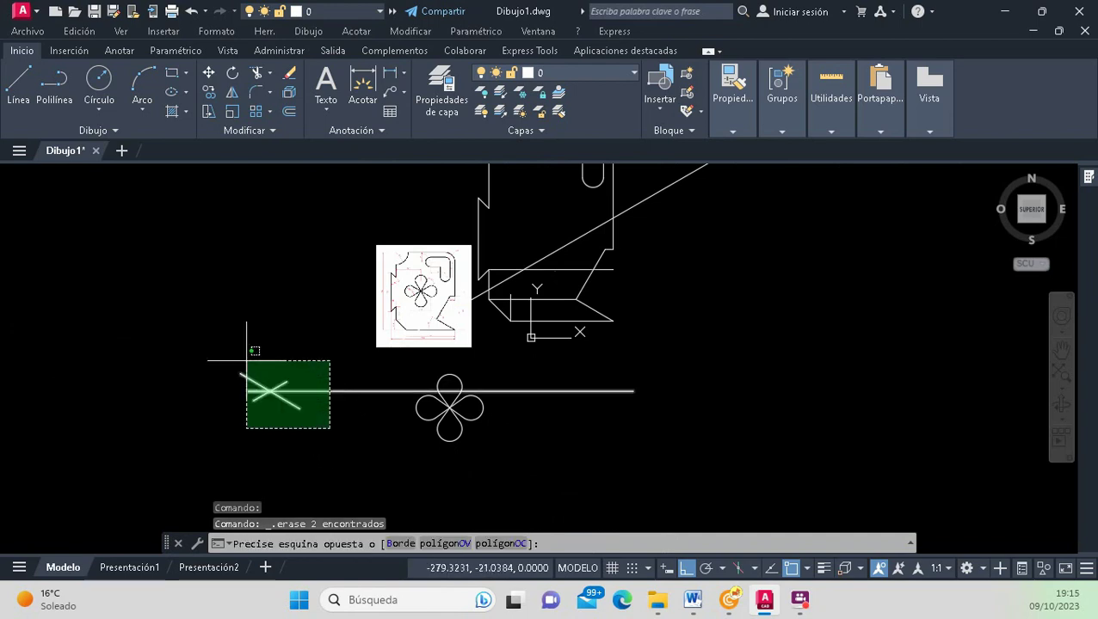
{"action": "left_click", "coordinate": [209, 344]}
{"action": "key", "text": "Delete"}
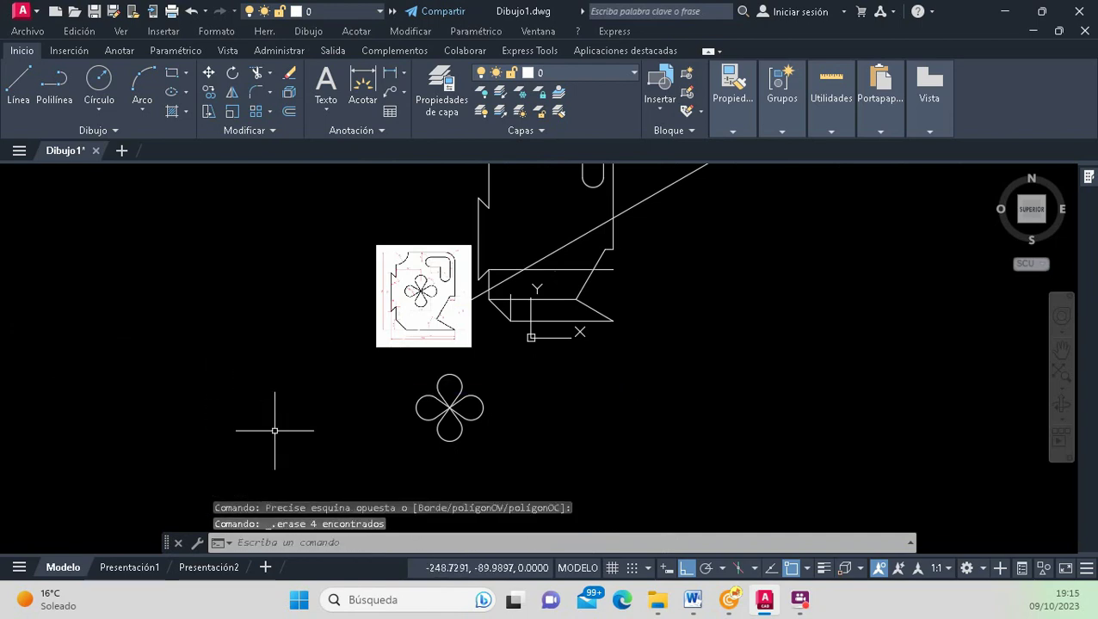
Erase the long diagonal line running off toward the upper right.
{"action": "scroll", "coordinate": [326, 431], "scroll_direction": "down", "scroll_amount": 3}
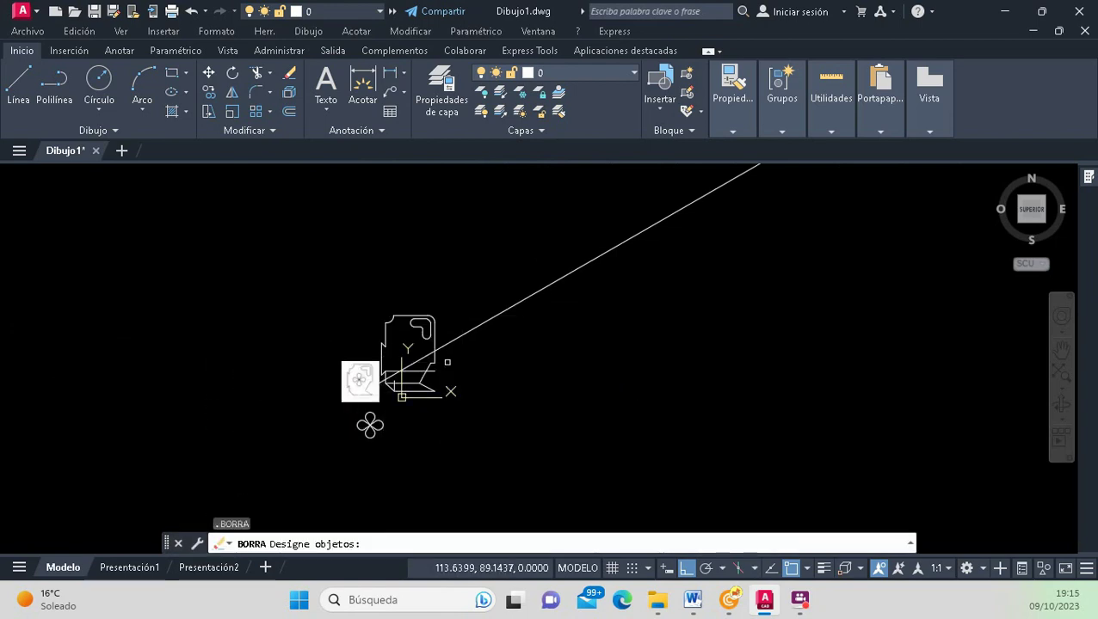
{"action": "key", "text": "Return"}
{"action": "scroll", "coordinate": [464, 334], "scroll_direction": "up", "scroll_amount": 2}
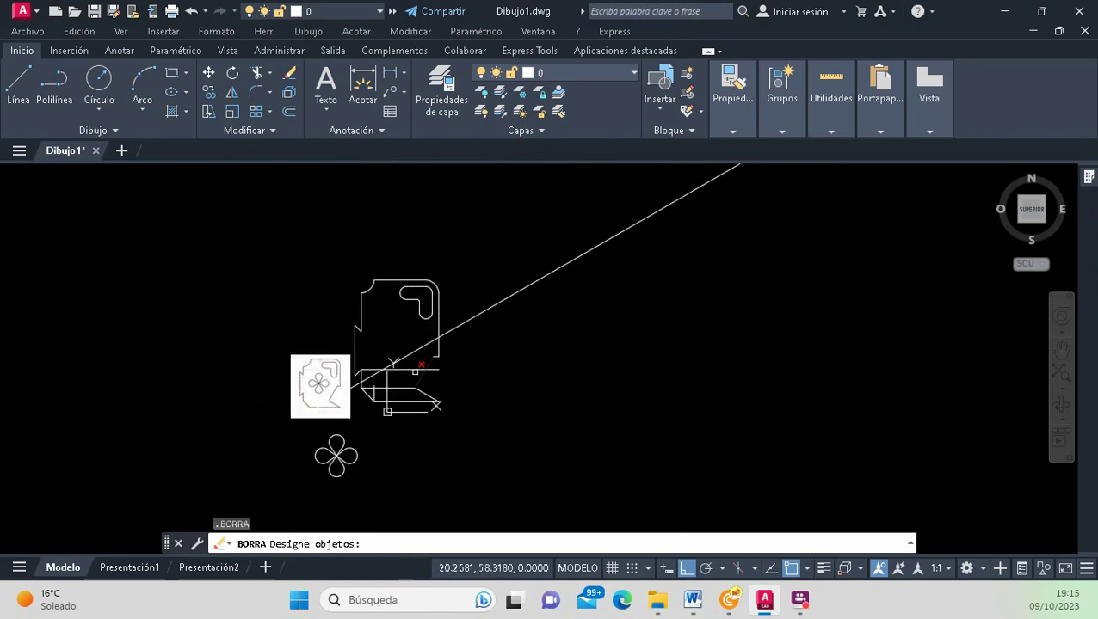
{"action": "left_click", "coordinate": [468, 322]}
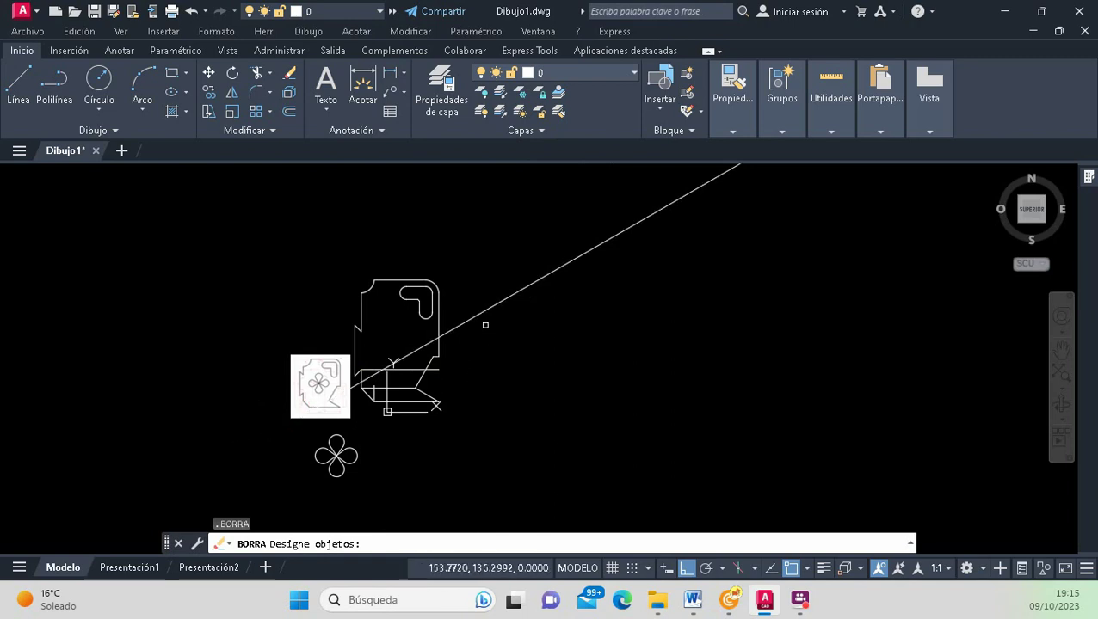
{"action": "left_click", "coordinate": [481, 318]}
{"action": "key", "text": "Return"}
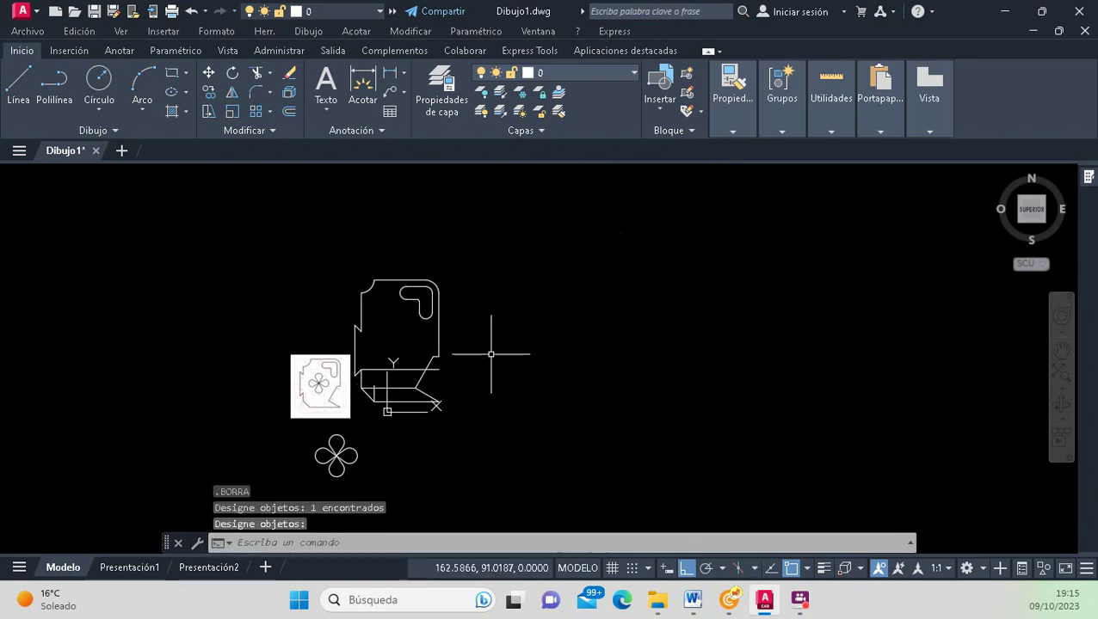
{"action": "scroll", "coordinate": [320, 396], "scroll_direction": "up", "scroll_amount": 5}
{"action": "scroll", "coordinate": [320, 396], "scroll_direction": "up", "scroll_amount": 2}
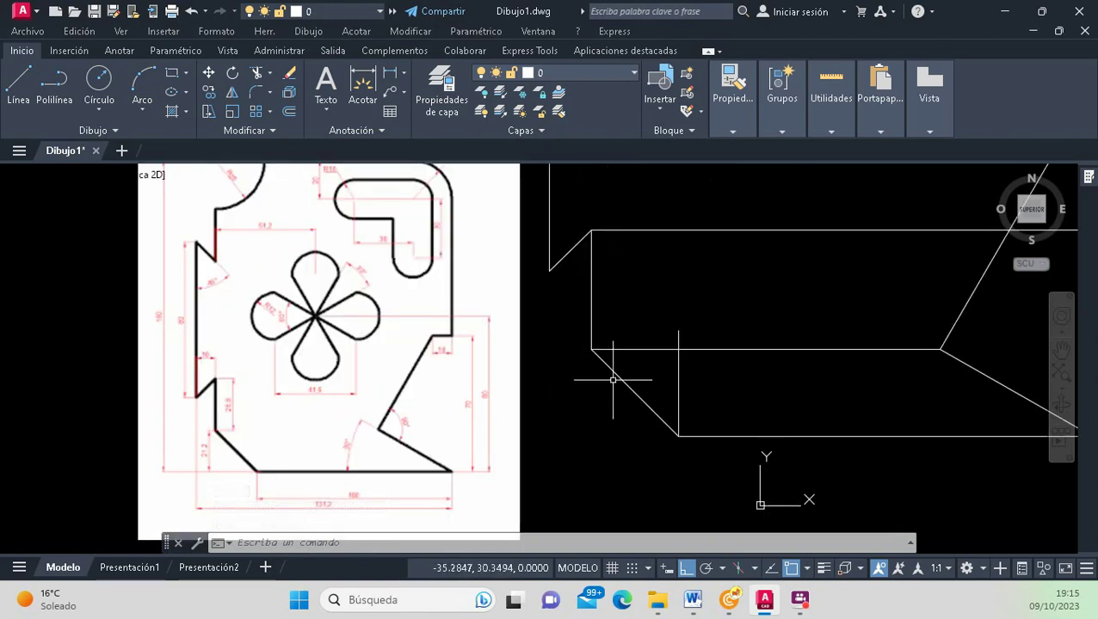
{"action": "scroll", "coordinate": [496, 403], "scroll_direction": "up", "scroll_amount": 4}
{"action": "left_click", "coordinate": [466, 361]}
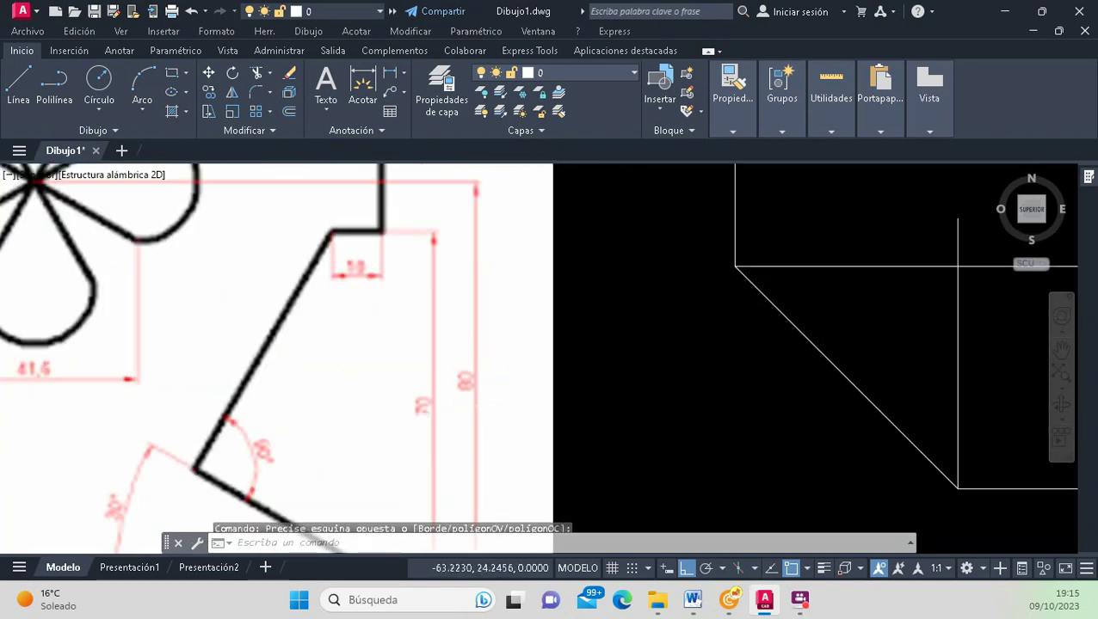
{"action": "scroll", "coordinate": [559, 357], "scroll_direction": "down", "scroll_amount": 4}
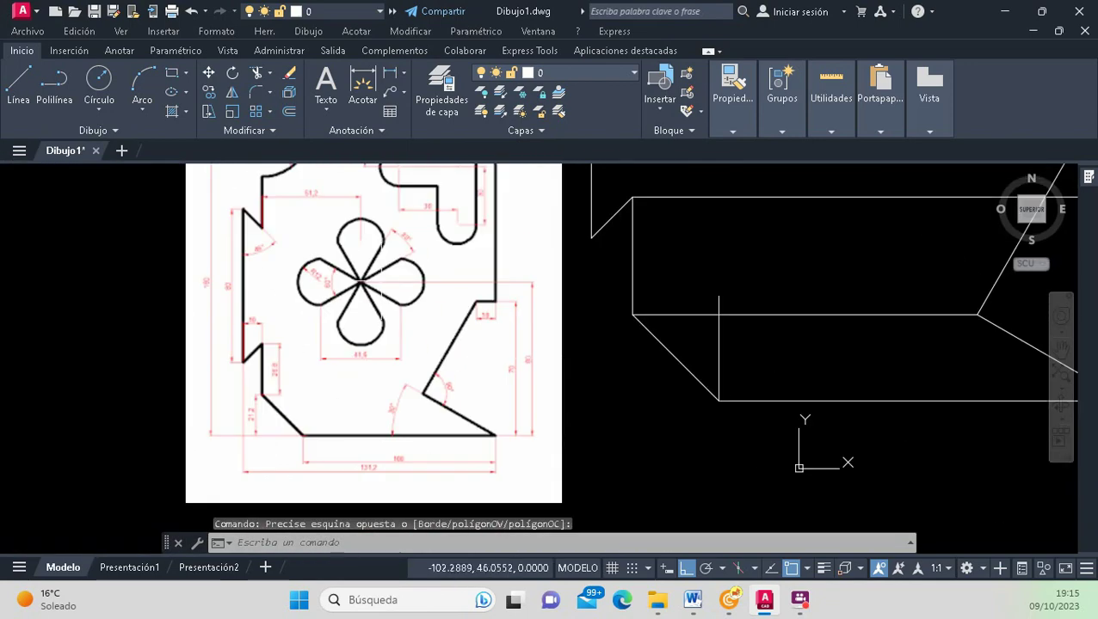
{"action": "left_click", "coordinate": [302, 269]}
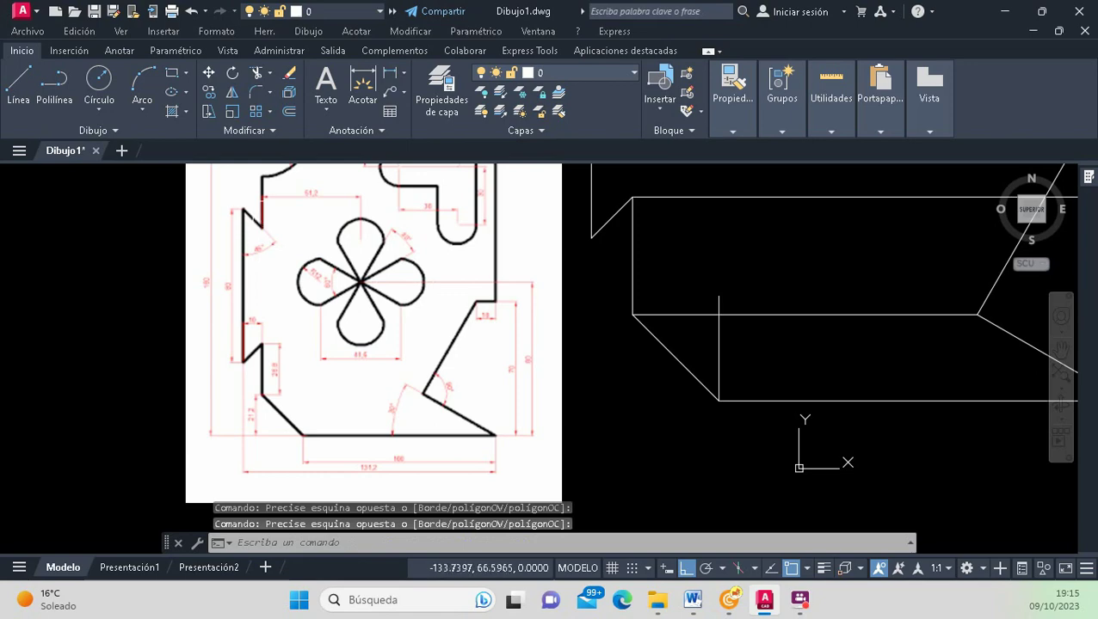
{"action": "scroll", "coordinate": [258, 189], "scroll_direction": "up", "scroll_amount": 4}
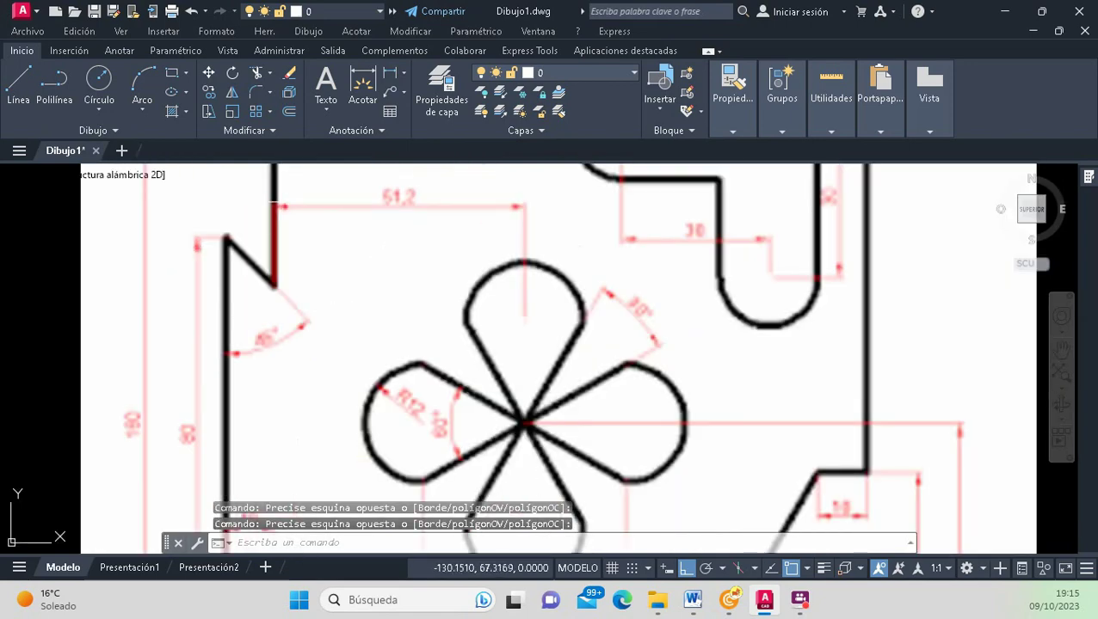
{"action": "scroll", "coordinate": [258, 251], "scroll_direction": "down", "scroll_amount": 6}
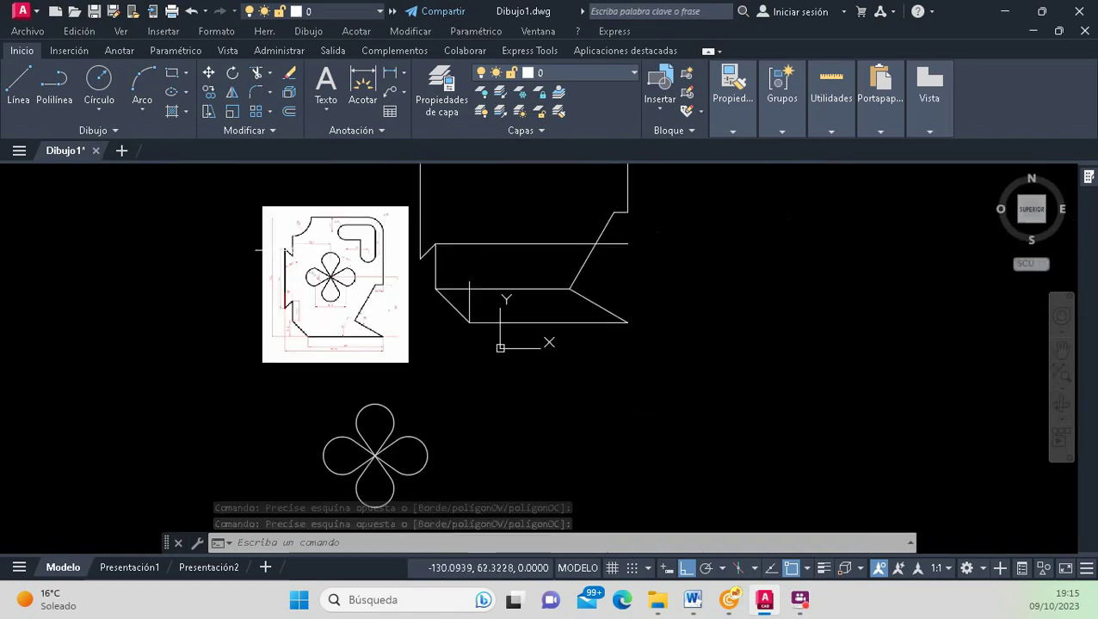
{"action": "scroll", "coordinate": [296, 259], "scroll_direction": "down", "scroll_amount": 2}
{"action": "scroll", "coordinate": [411, 298], "scroll_direction": "down", "scroll_amount": 2}
{"action": "scroll", "coordinate": [422, 217], "scroll_direction": "up", "scroll_amount": 4}
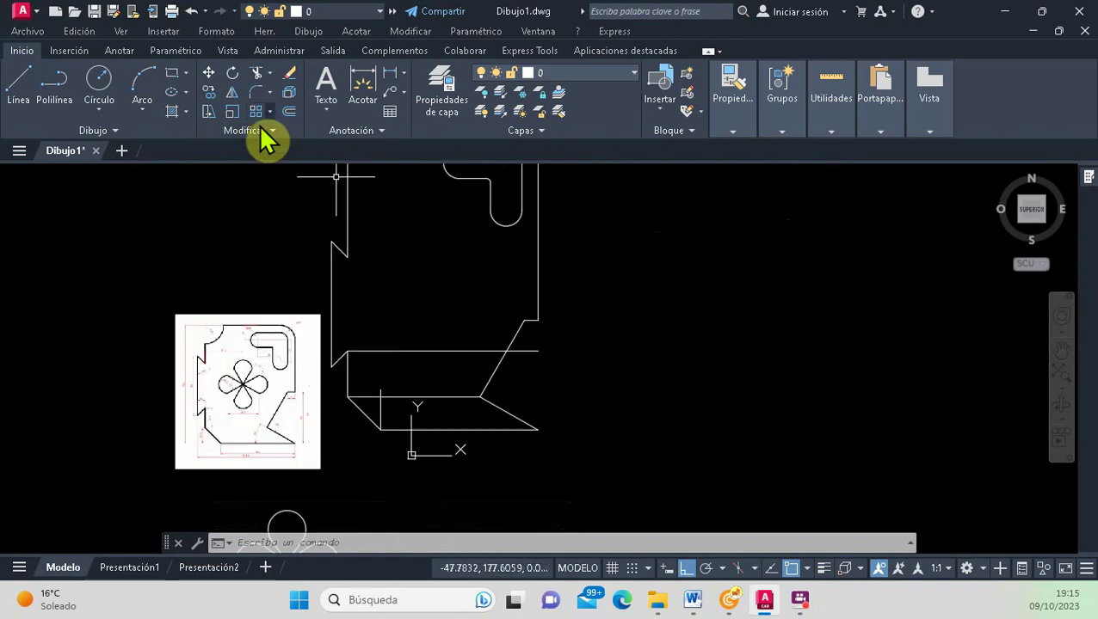
Offset the left vertical edge 51.2 to the right to create an inner vertical line.
{"action": "left_click", "coordinate": [289, 112]}
{"action": "type", "text": "51.2"}
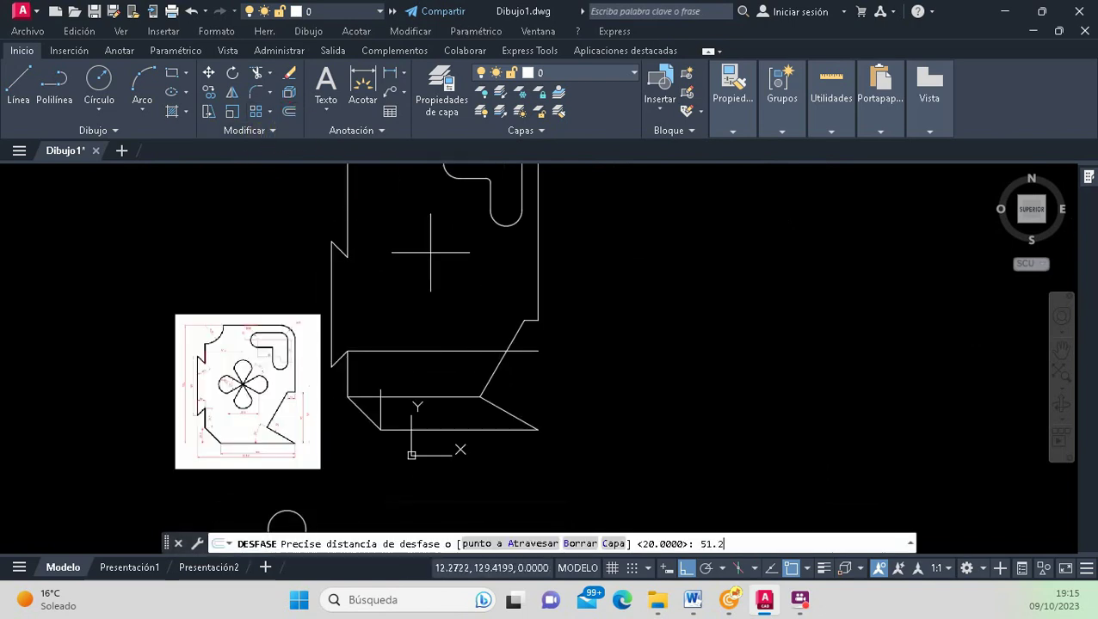
{"action": "key", "text": "Return"}
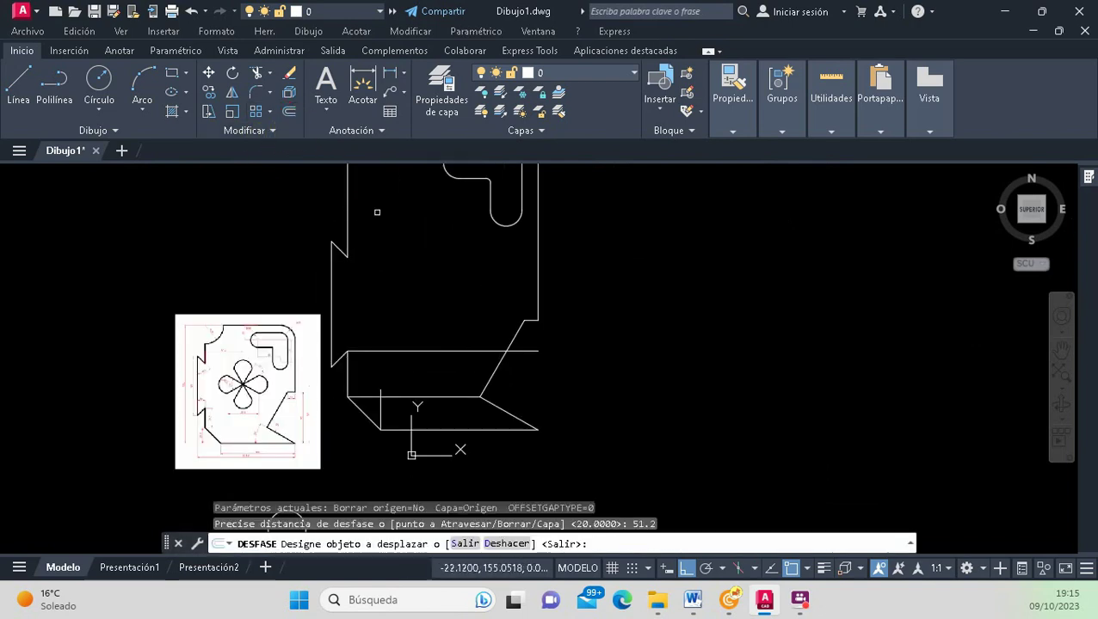
{"action": "left_click", "coordinate": [345, 215]}
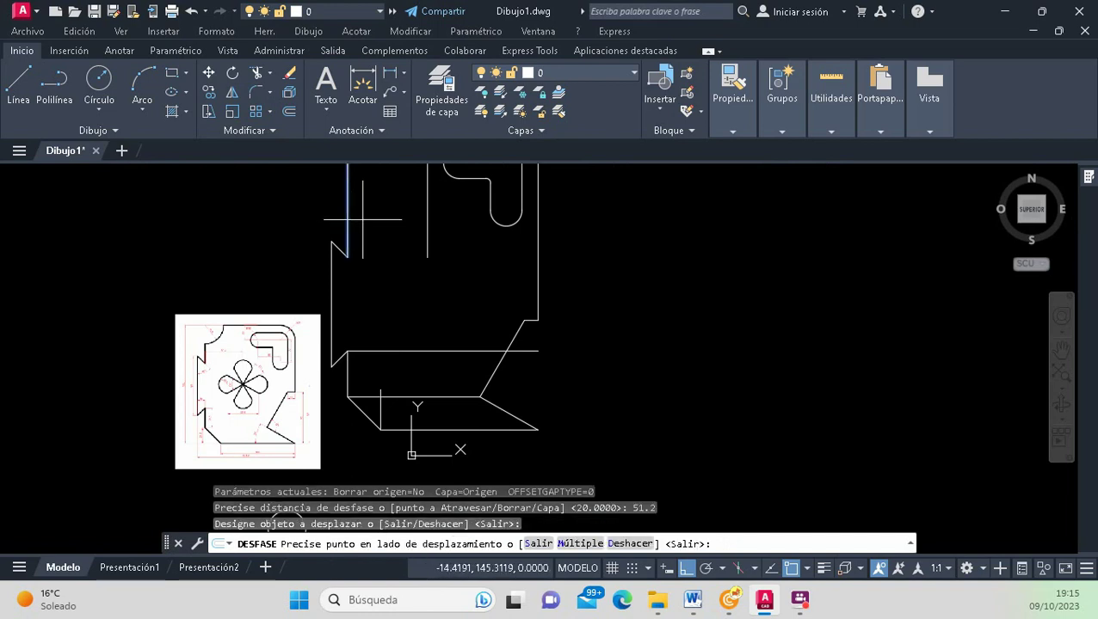
{"action": "left_click", "coordinate": [434, 242]}
{"action": "scroll", "coordinate": [284, 482], "scroll_direction": "up", "scroll_amount": 2}
{"action": "scroll", "coordinate": [310, 431], "scroll_direction": "up", "scroll_amount": 3}
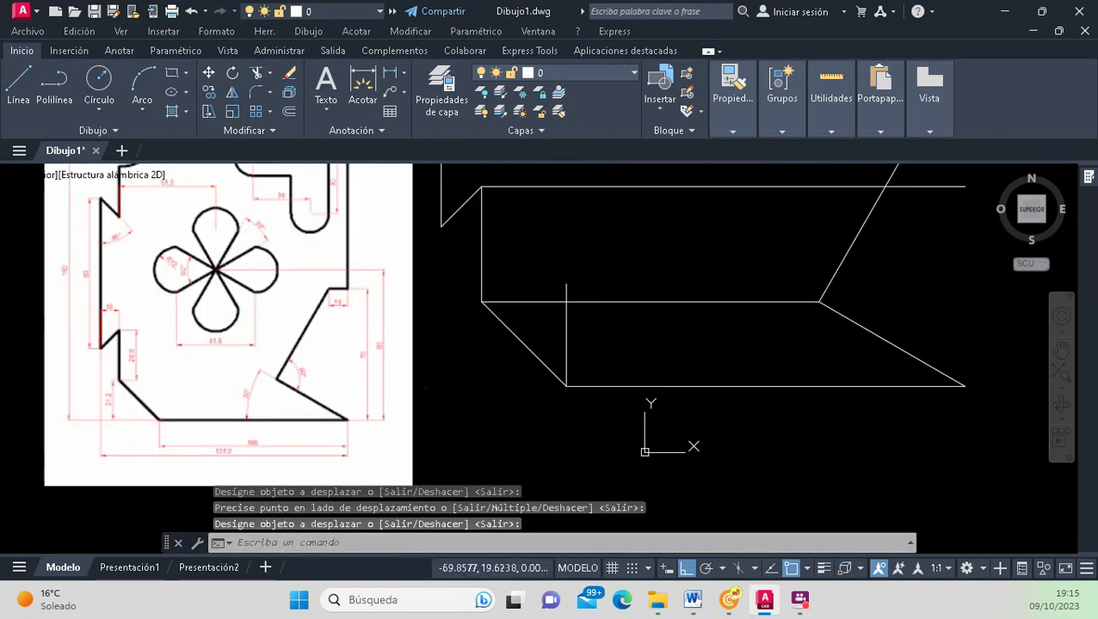
{"action": "scroll", "coordinate": [344, 361], "scroll_direction": "up", "scroll_amount": 3}
{"action": "scroll", "coordinate": [370, 318], "scroll_direction": "up", "scroll_amount": 3}
{"action": "scroll", "coordinate": [358, 316], "scroll_direction": "down", "scroll_amount": 3}
{"action": "scroll", "coordinate": [358, 317], "scroll_direction": "down", "scroll_amount": 5}
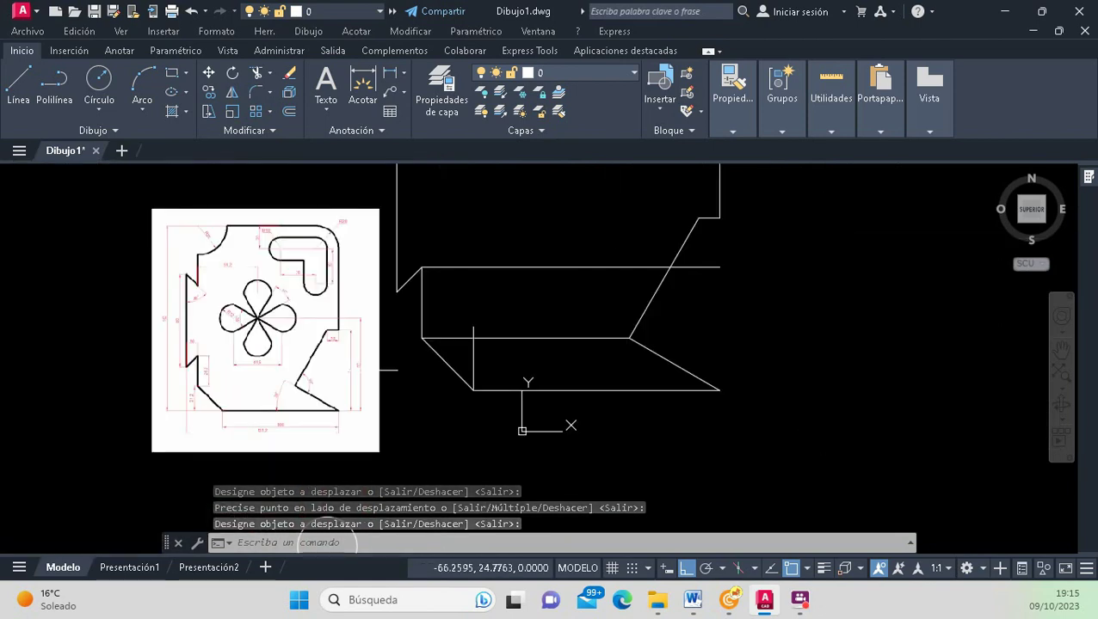
Offset the bottom edge 80 upward and start a fillet on the new inner vertical line.
{"action": "left_click", "coordinate": [289, 113]}
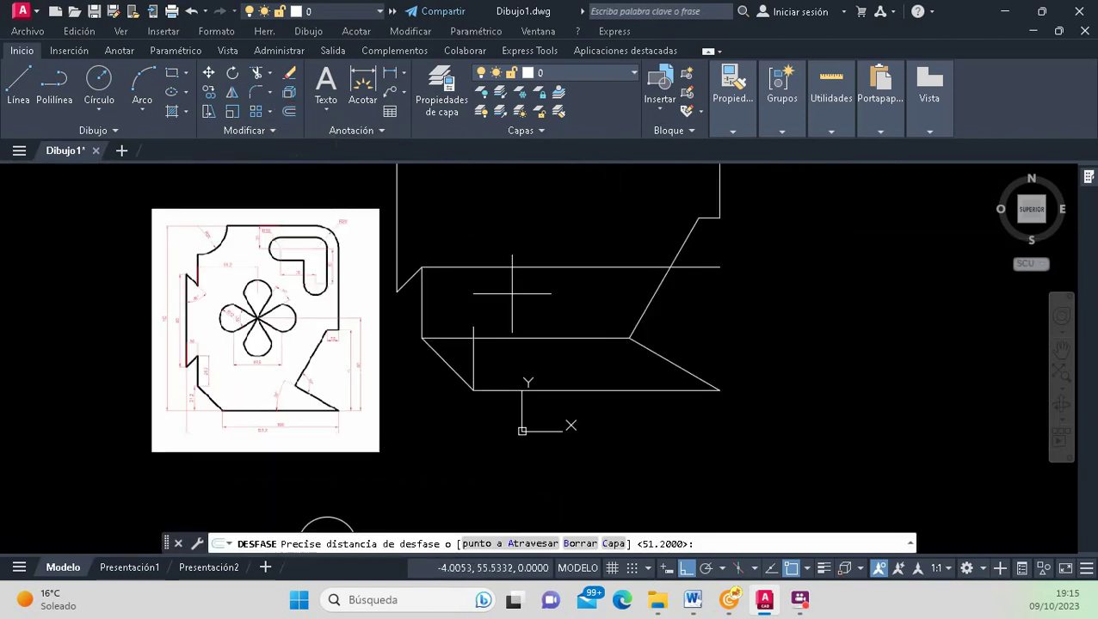
{"action": "type", "text": "80"}
{"action": "key", "text": "Return"}
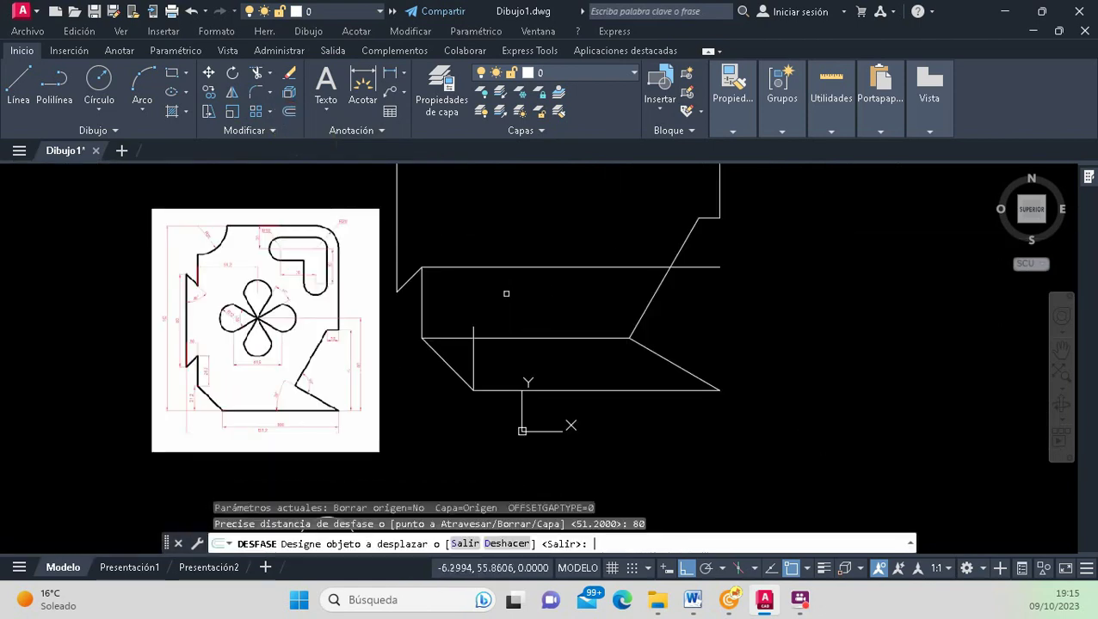
{"action": "left_click", "coordinate": [567, 390]}
{"action": "scroll", "coordinate": [567, 390], "scroll_direction": "down", "scroll_amount": 2}
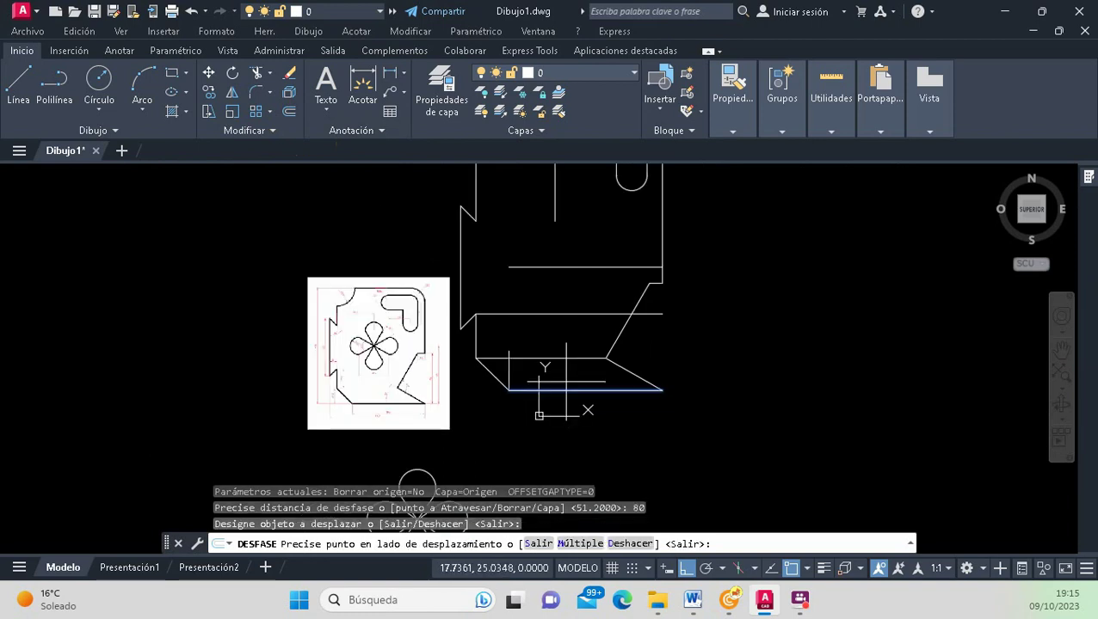
{"action": "left_click", "coordinate": [590, 241]}
{"action": "scroll", "coordinate": [590, 238], "scroll_direction": "down", "scroll_amount": 4}
{"action": "scroll", "coordinate": [561, 298], "scroll_direction": "up", "scroll_amount": 4}
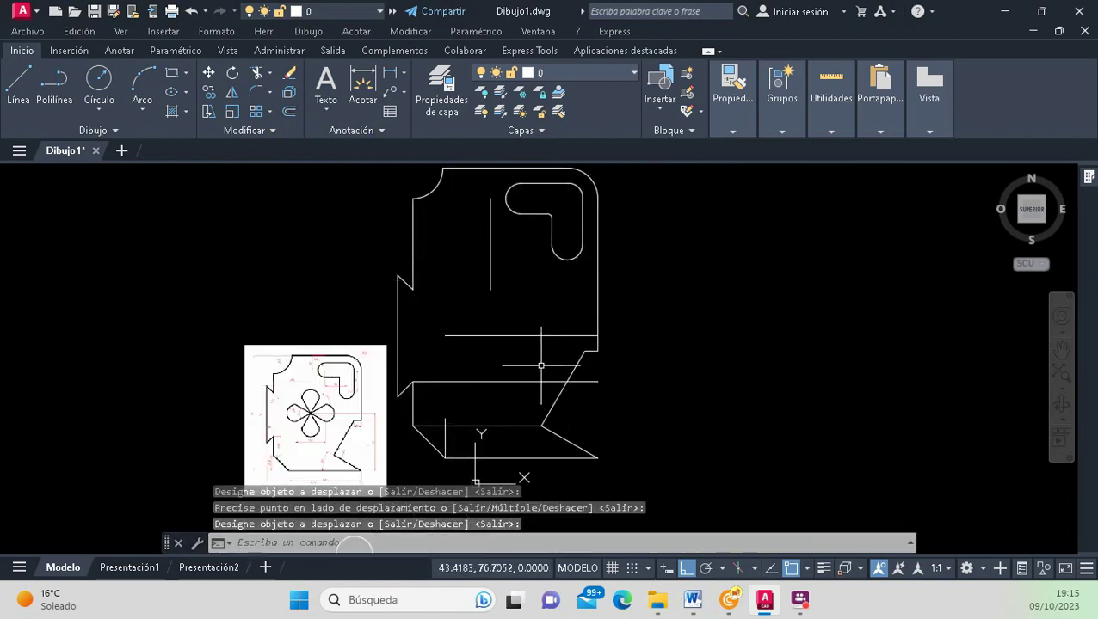
{"action": "left_click", "coordinate": [257, 92]}
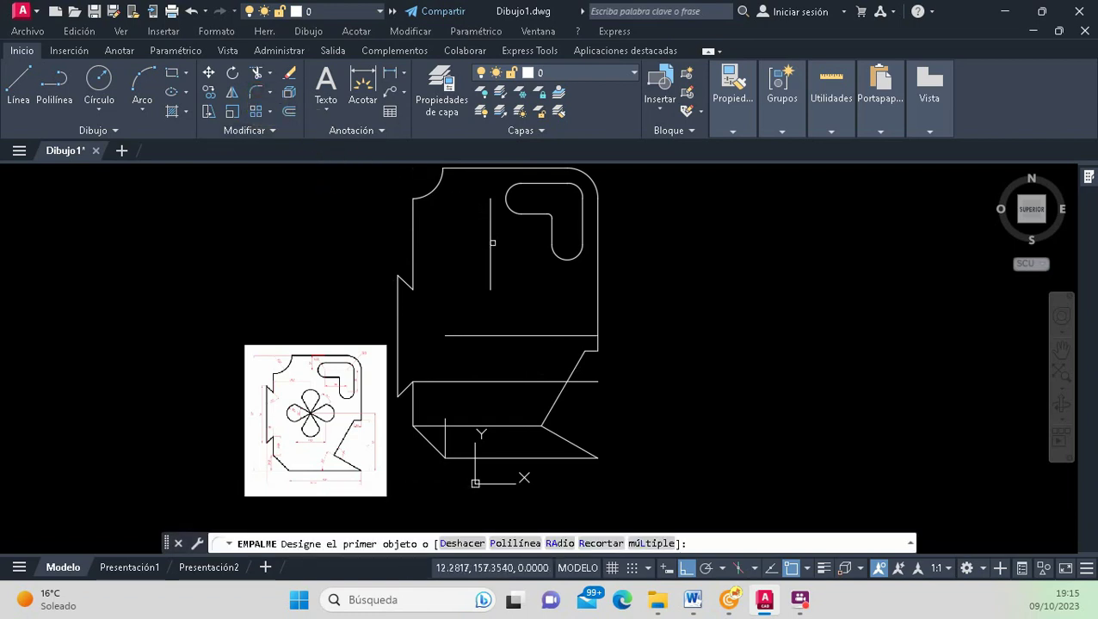
{"action": "left_click", "coordinate": [492, 242]}
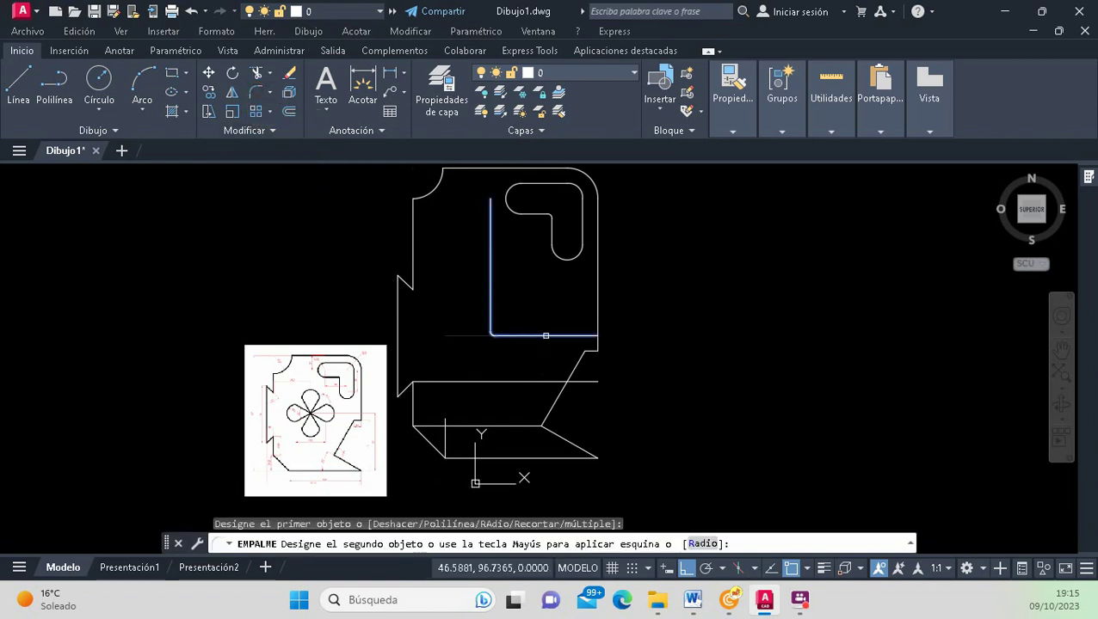
Begin setting the fillet radius, then cancel the radius prompt.
{"action": "scroll", "coordinate": [534, 336], "scroll_direction": "up", "scroll_amount": 3}
{"action": "scroll", "coordinate": [499, 336], "scroll_direction": "up", "scroll_amount": 2}
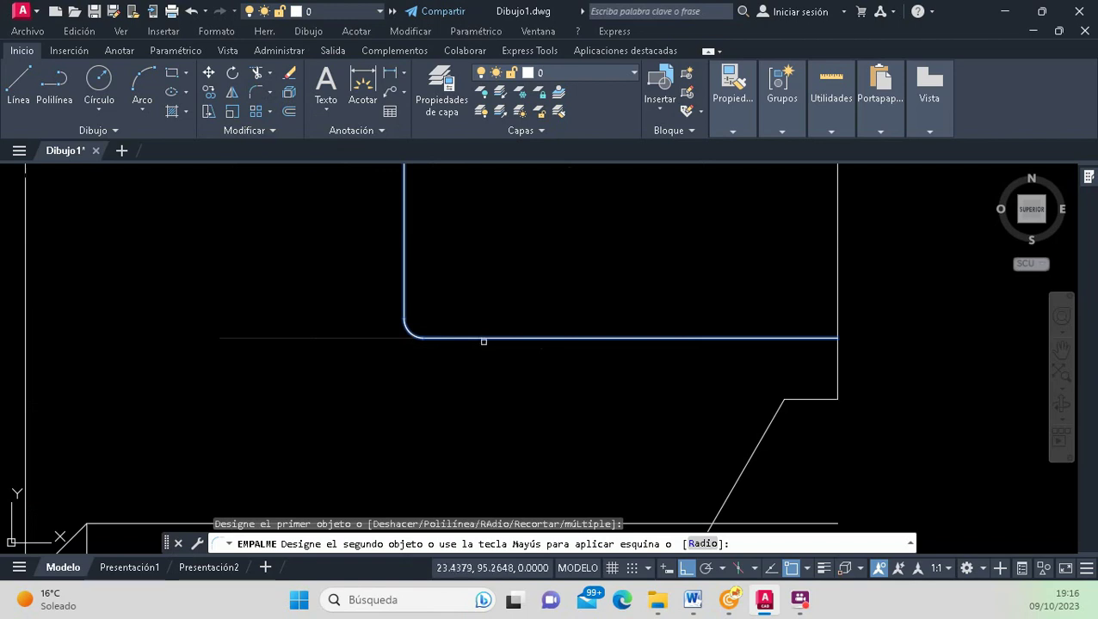
{"action": "left_click", "coordinate": [701, 543]}
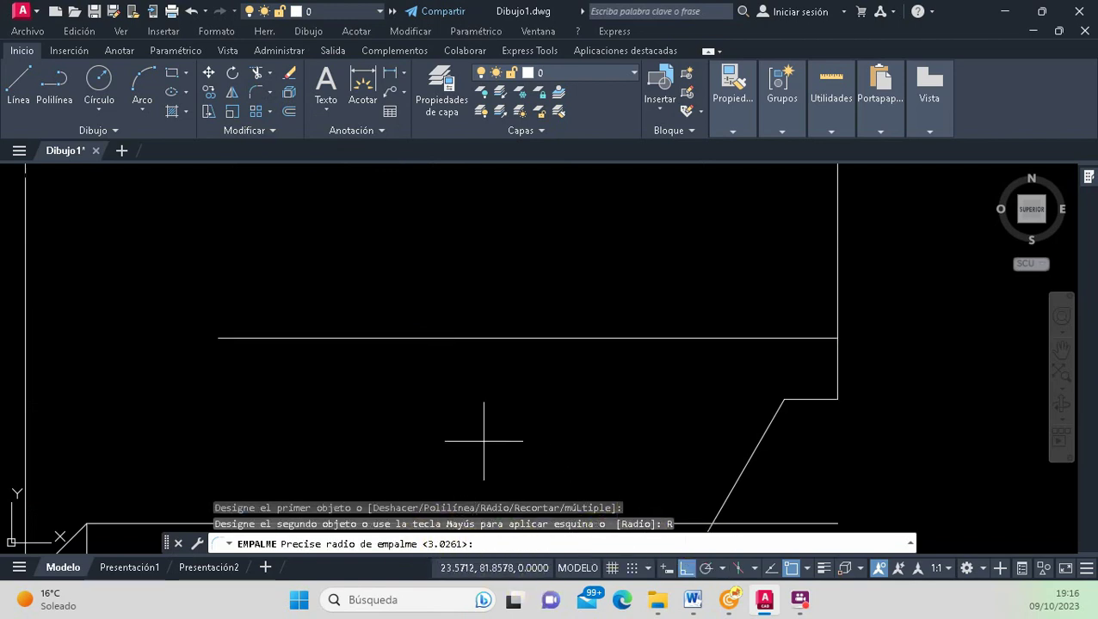
{"action": "scroll", "coordinate": [576, 385], "scroll_direction": "down", "scroll_amount": 4}
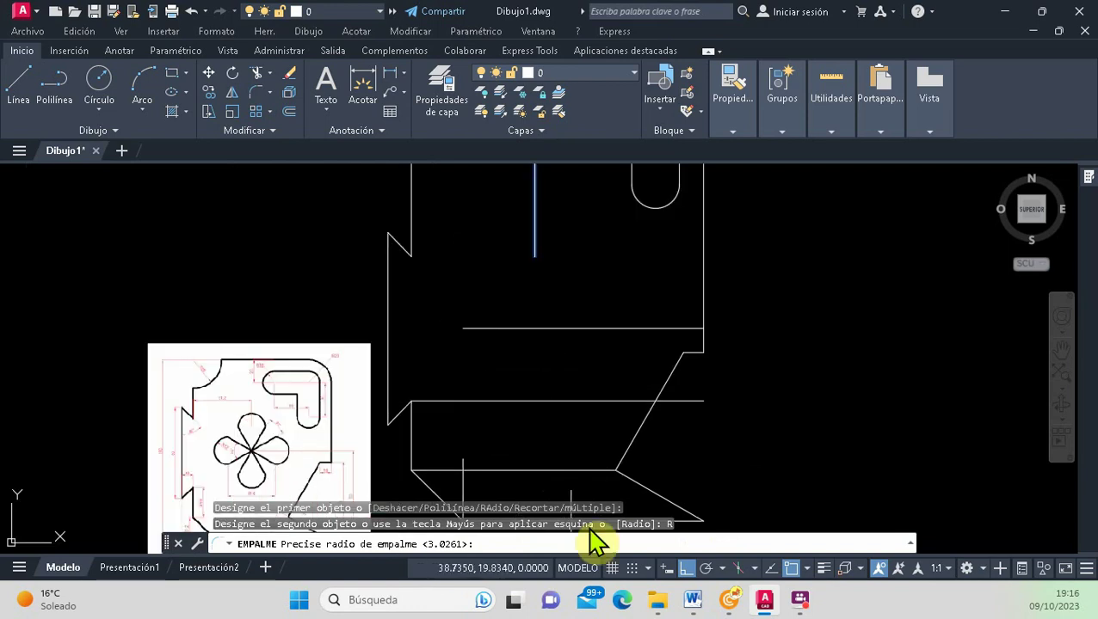
{"action": "scroll", "coordinate": [207, 408], "scroll_direction": "up", "scroll_amount": 2}
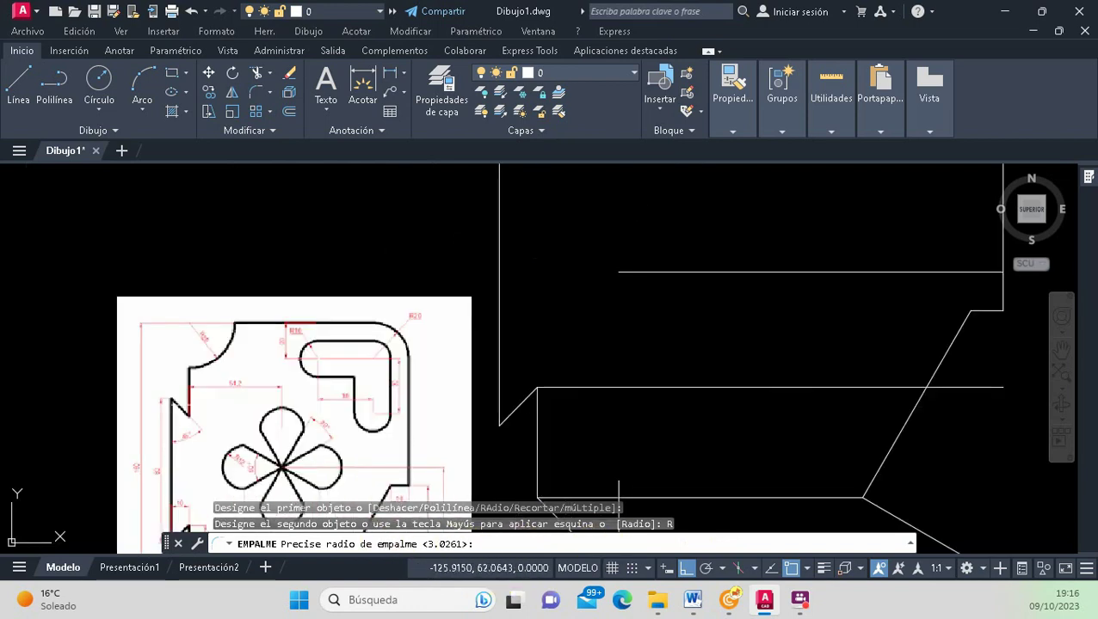
{"action": "scroll", "coordinate": [207, 407], "scroll_direction": "up", "scroll_amount": 2}
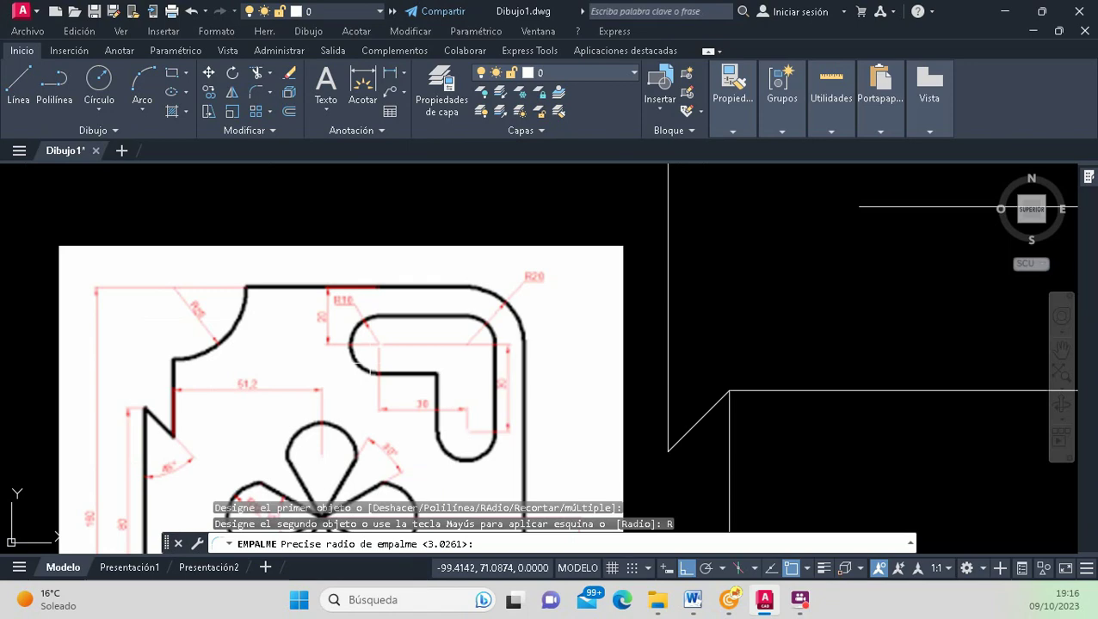
{"action": "scroll", "coordinate": [370, 370], "scroll_direction": "down", "scroll_amount": 4}
{"action": "scroll", "coordinate": [348, 419], "scroll_direction": "up", "scroll_amount": 4}
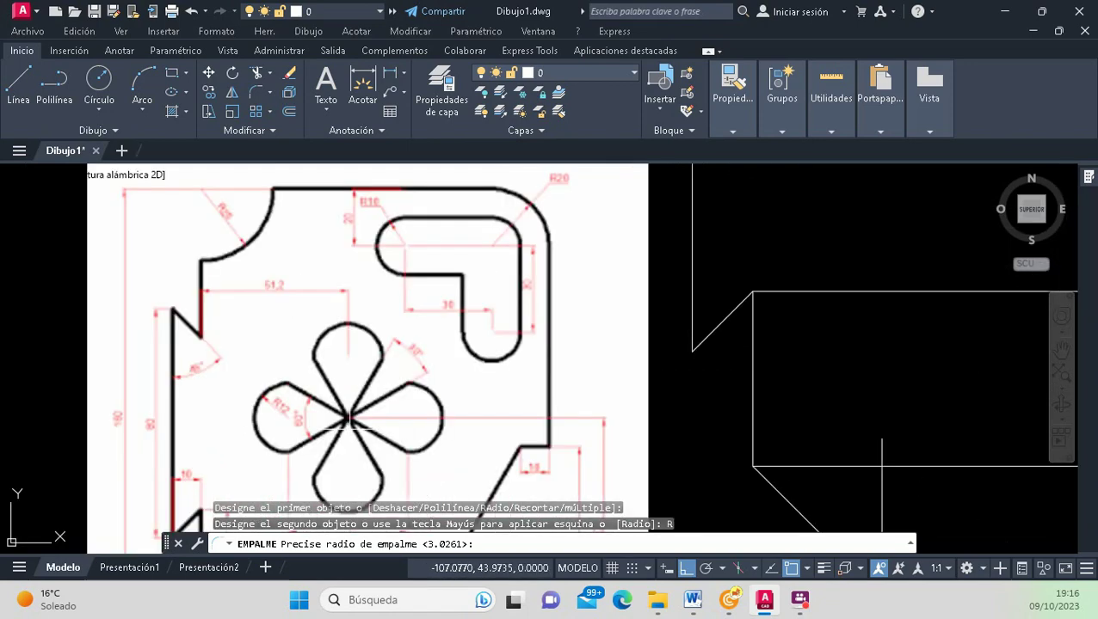
{"action": "scroll", "coordinate": [348, 419], "scroll_direction": "up", "scroll_amount": 2}
{"action": "scroll", "coordinate": [344, 413], "scroll_direction": "down", "scroll_amount": 8}
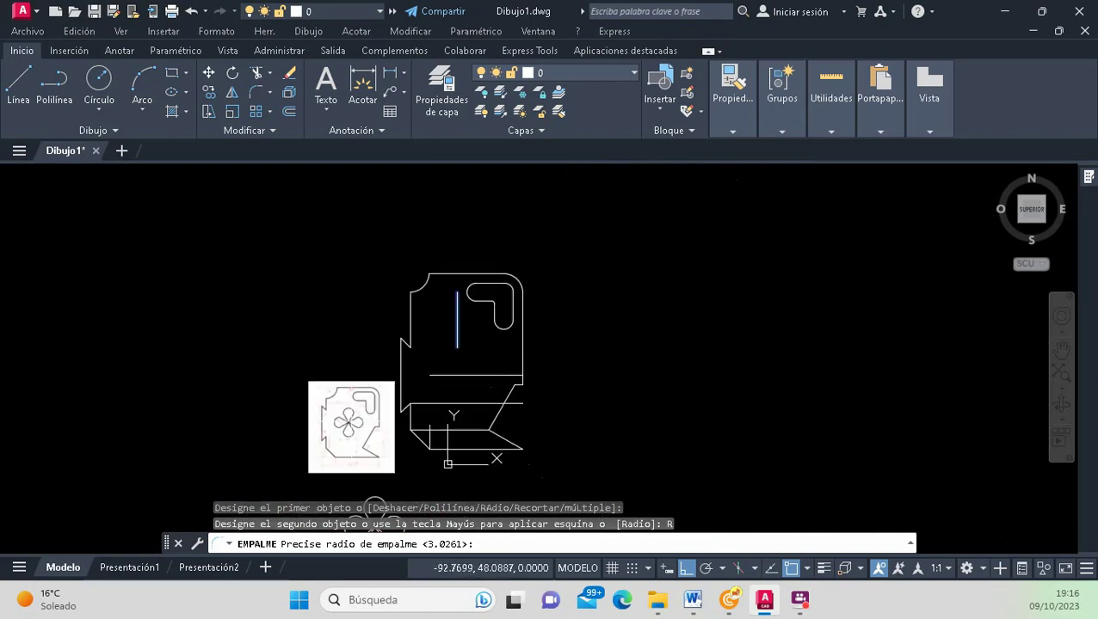
{"action": "scroll", "coordinate": [412, 432], "scroll_direction": "up", "scroll_amount": 2}
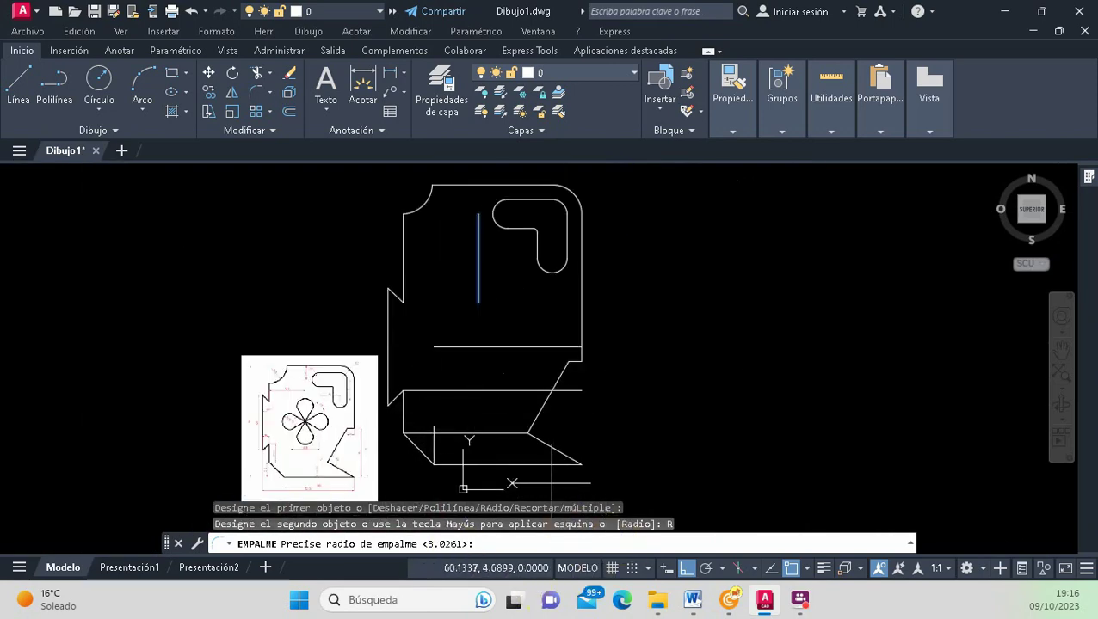
{"action": "key", "text": "Escape"}
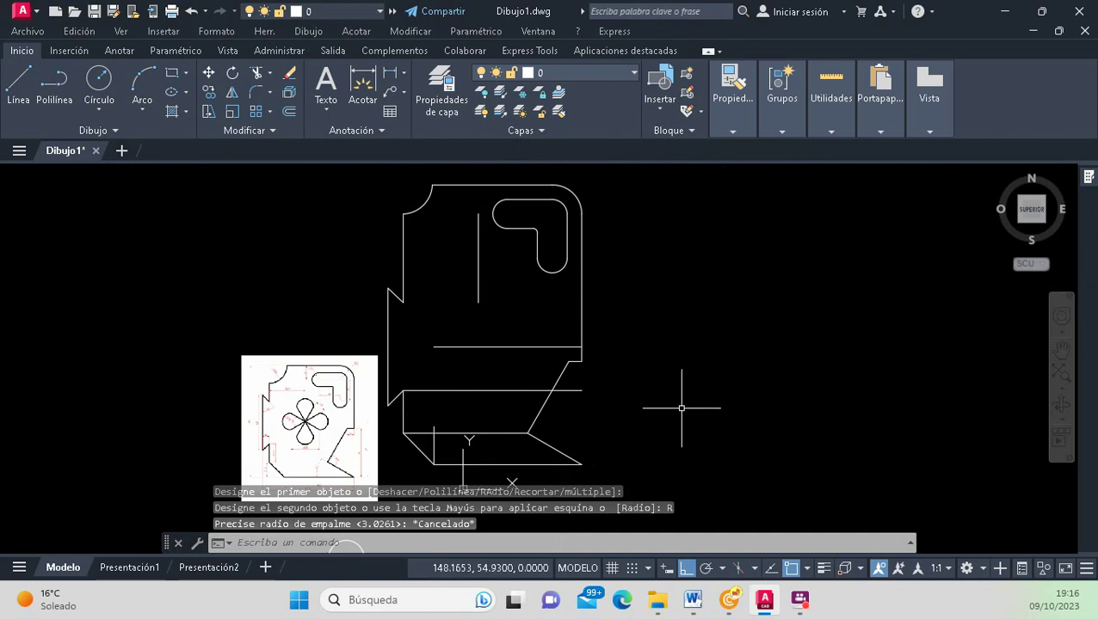
Fillet the inner vertical and horizontal lines with radius 0 into a sharp corner.
{"action": "key", "text": "Return"}
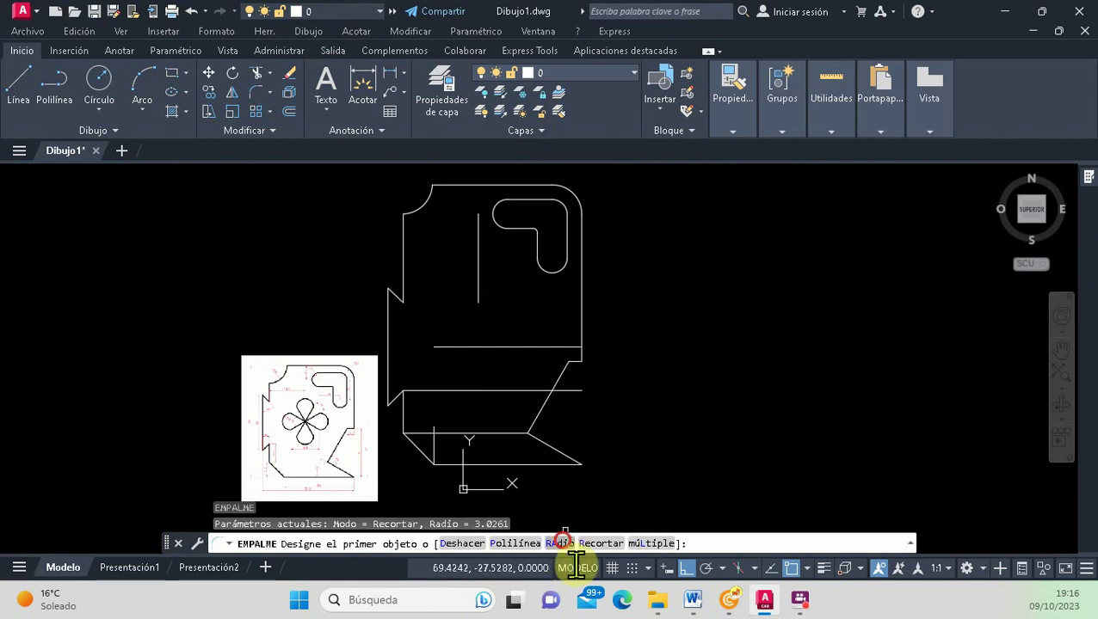
{"action": "left_click", "coordinate": [559, 544]}
{"action": "key", "text": "Return"}
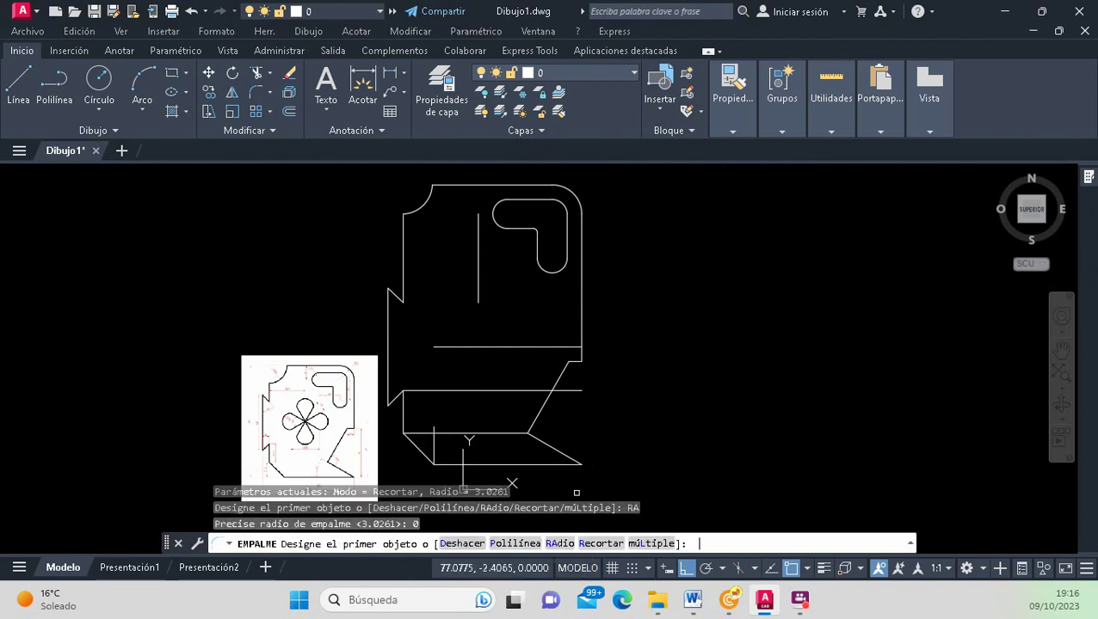
{"action": "left_click", "coordinate": [478, 288]}
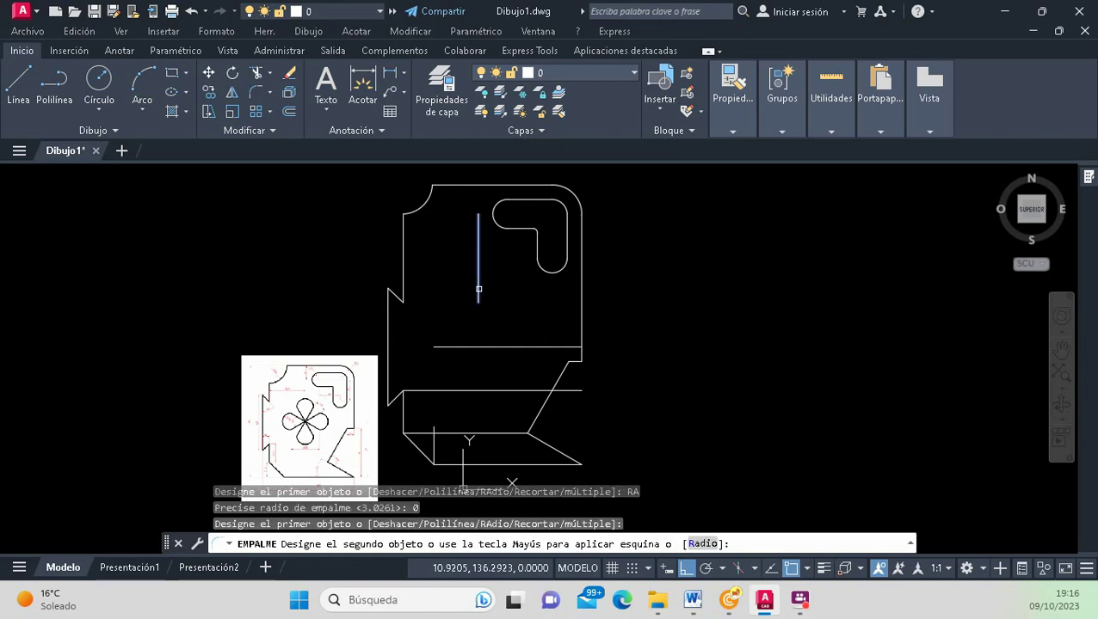
{"action": "left_click", "coordinate": [517, 347]}
{"action": "scroll", "coordinate": [499, 370], "scroll_direction": "down", "scroll_amount": 2}
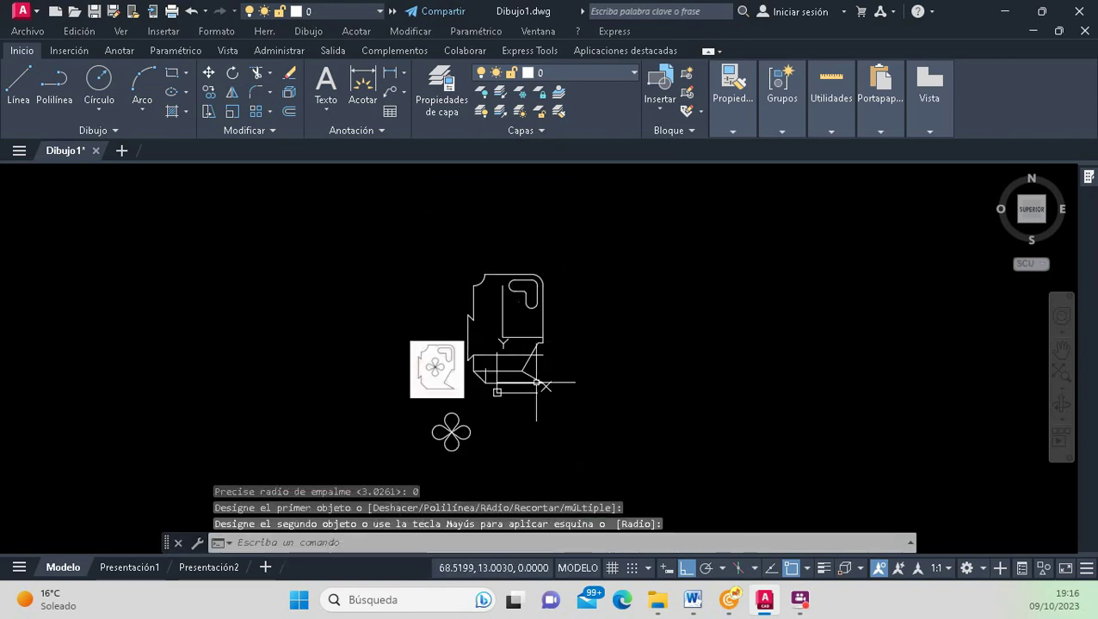
Window-select the whole four-petal flower below the part outline.
{"action": "left_click", "coordinate": [464, 462]}
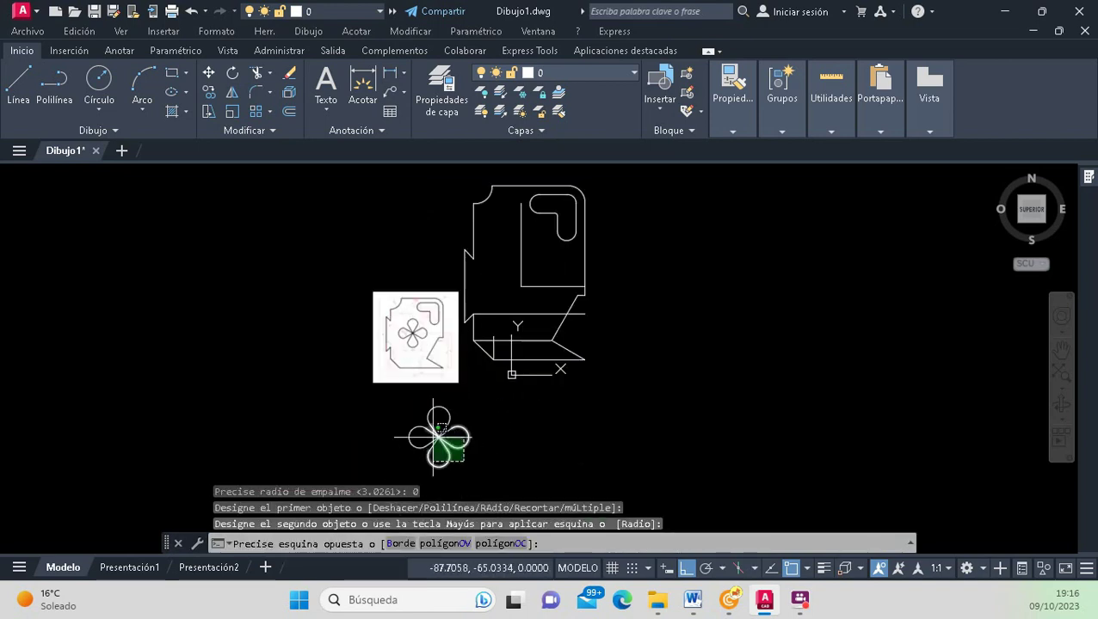
{"action": "scroll", "coordinate": [408, 416], "scroll_direction": "up", "scroll_amount": 3}
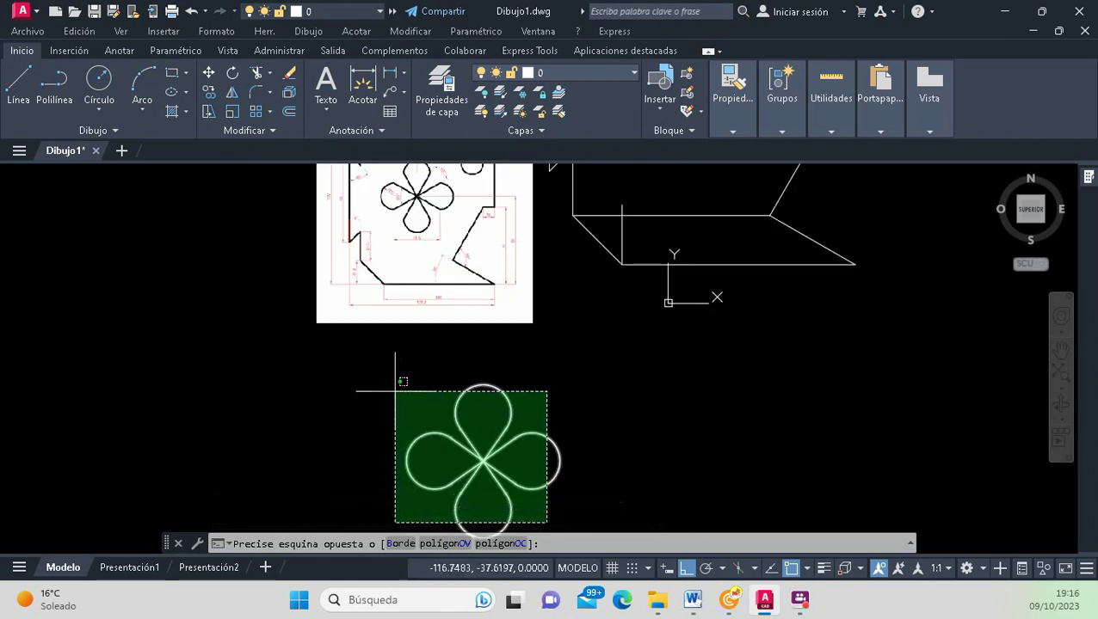
{"action": "left_click", "coordinate": [414, 392]}
{"action": "scroll", "coordinate": [414, 391], "scroll_direction": "down", "scroll_amount": 2}
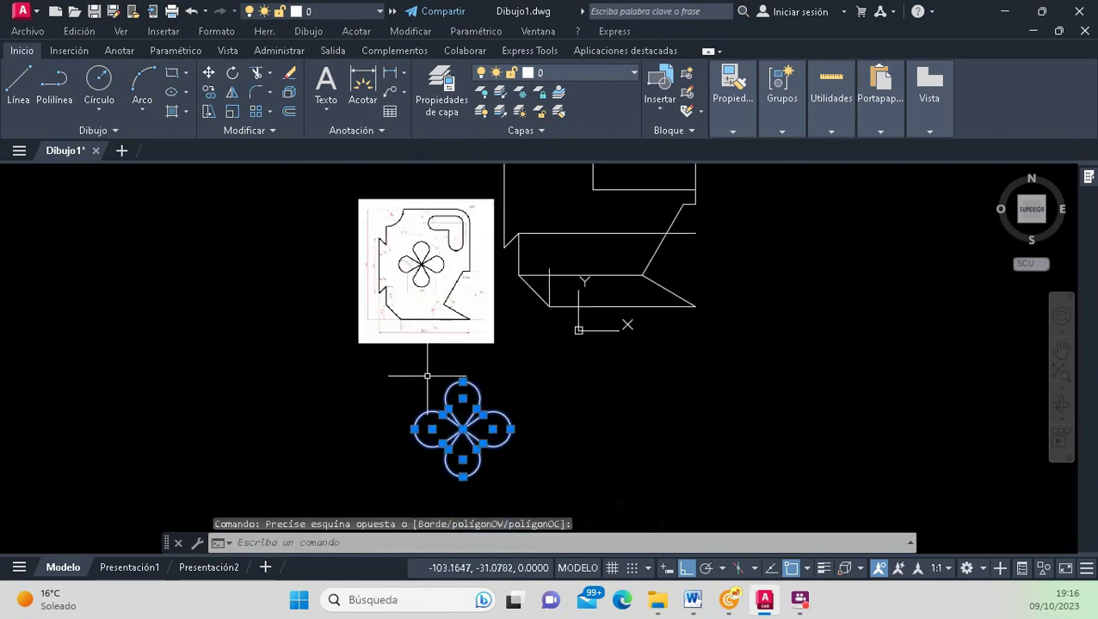
{"action": "key", "text": "Escape"}
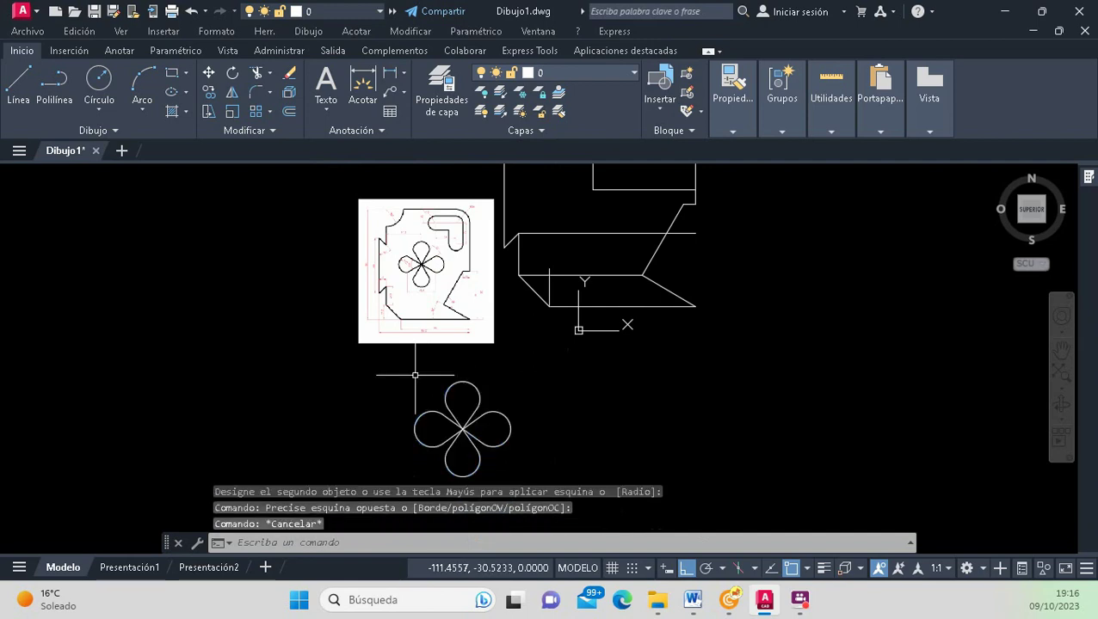
{"action": "left_click", "coordinate": [415, 375]}
{"action": "scroll", "coordinate": [550, 463], "scroll_direction": "down", "scroll_amount": 2}
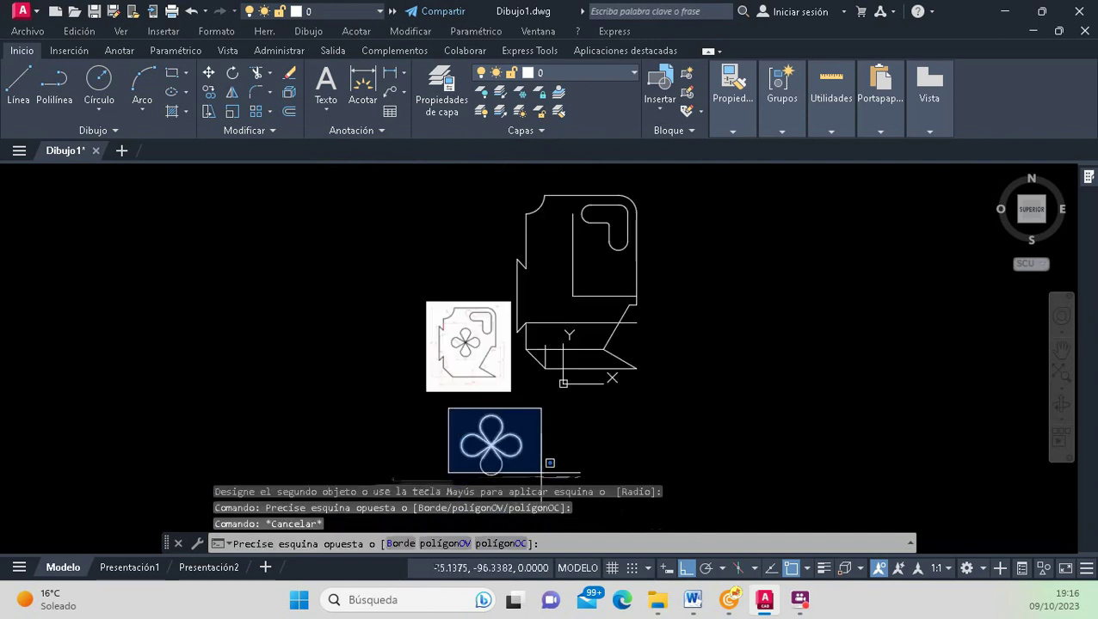
{"action": "scroll", "coordinate": [550, 463], "scroll_direction": "up", "scroll_amount": 2}
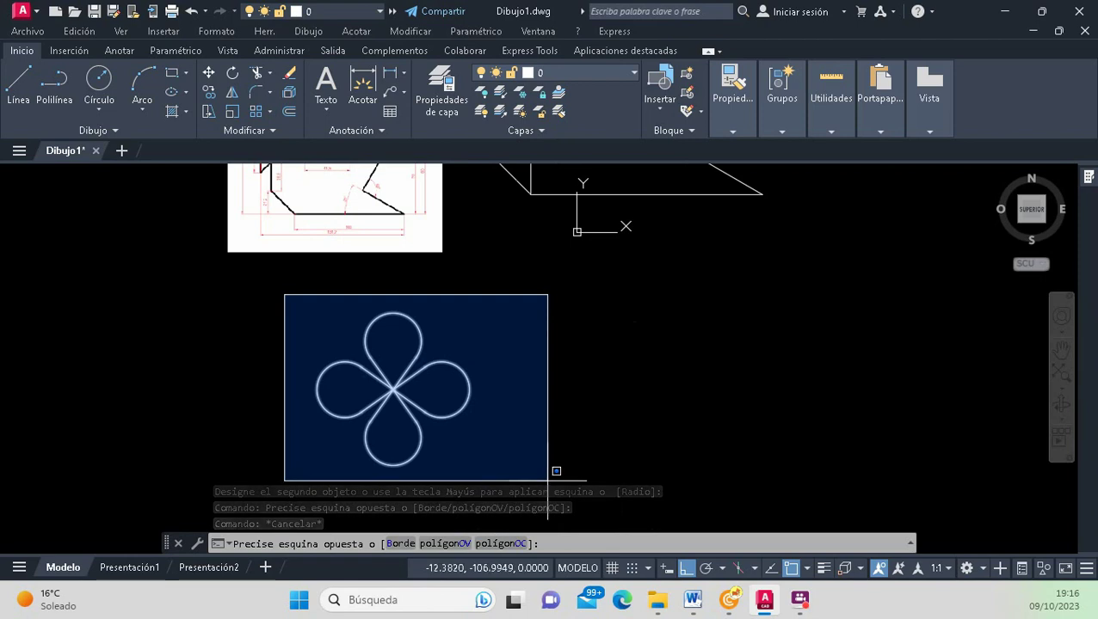
{"action": "left_click", "coordinate": [548, 482]}
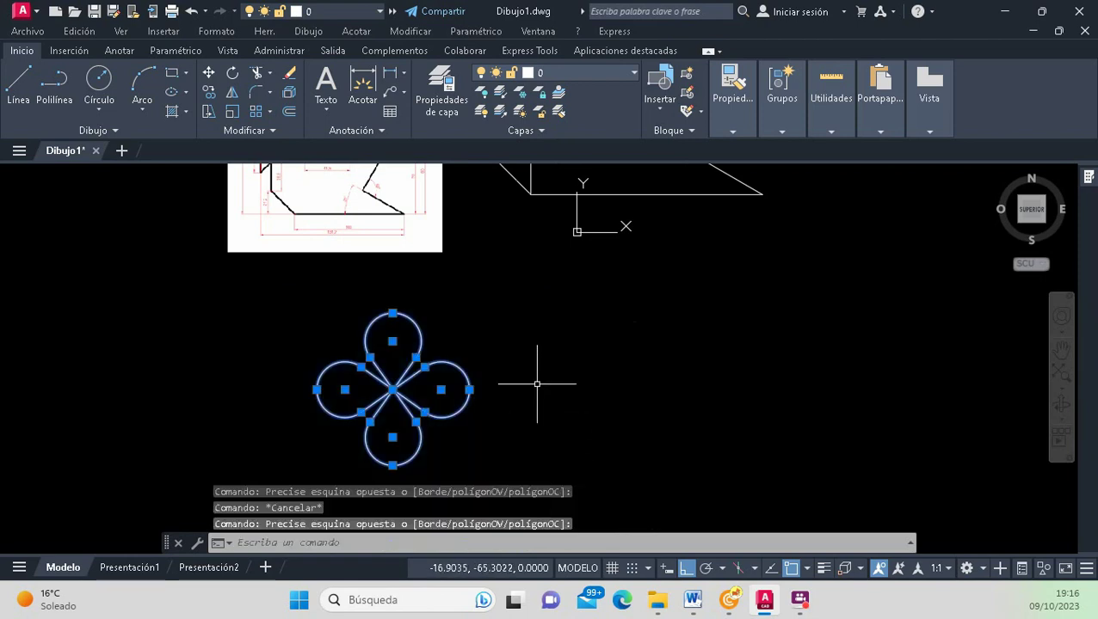
Start moving the flower and set osnaps: Tangente off, Punto final and Intersección on.
{"action": "left_click", "coordinate": [208, 72]}
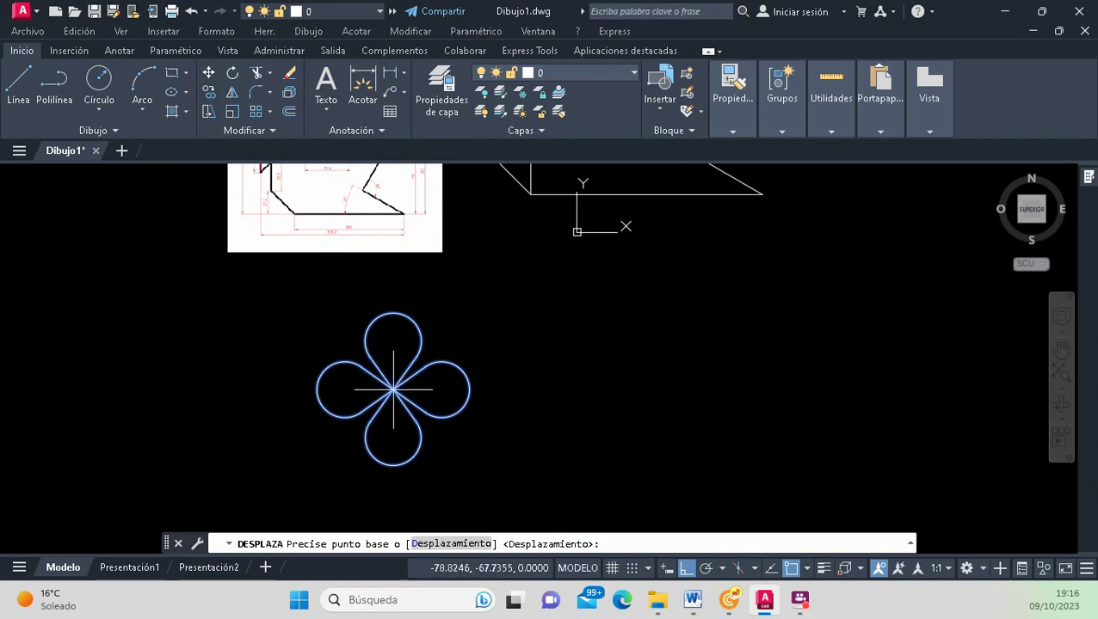
{"action": "scroll", "coordinate": [392, 388], "scroll_direction": "up", "scroll_amount": 2}
{"action": "scroll", "coordinate": [391, 388], "scroll_direction": "up", "scroll_amount": 4}
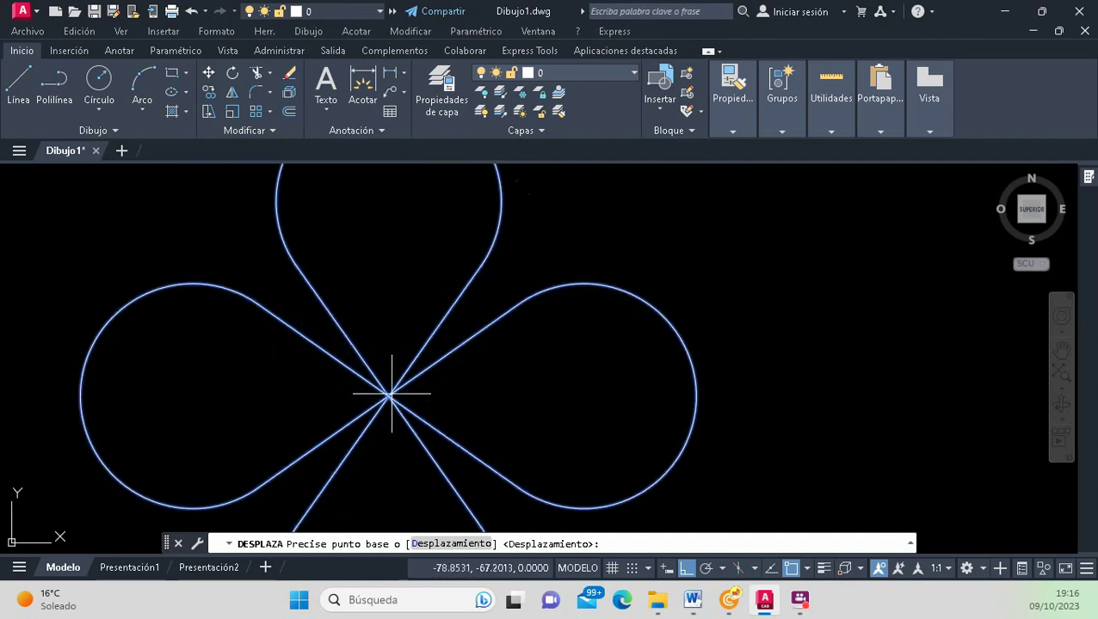
{"action": "left_click", "coordinate": [807, 569]}
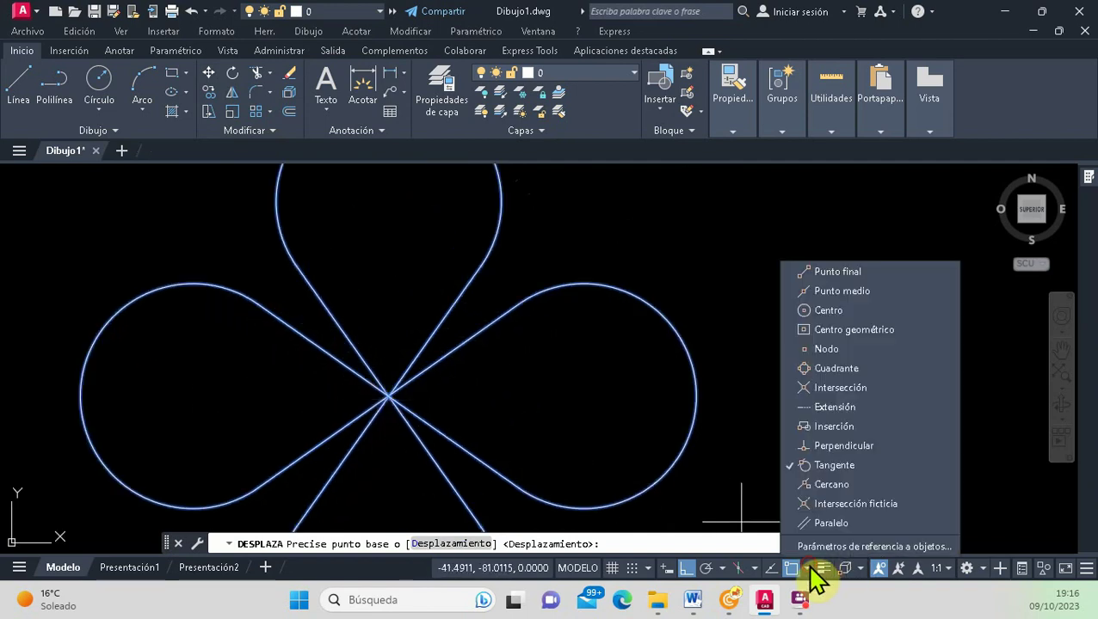
{"action": "left_click", "coordinate": [830, 465]}
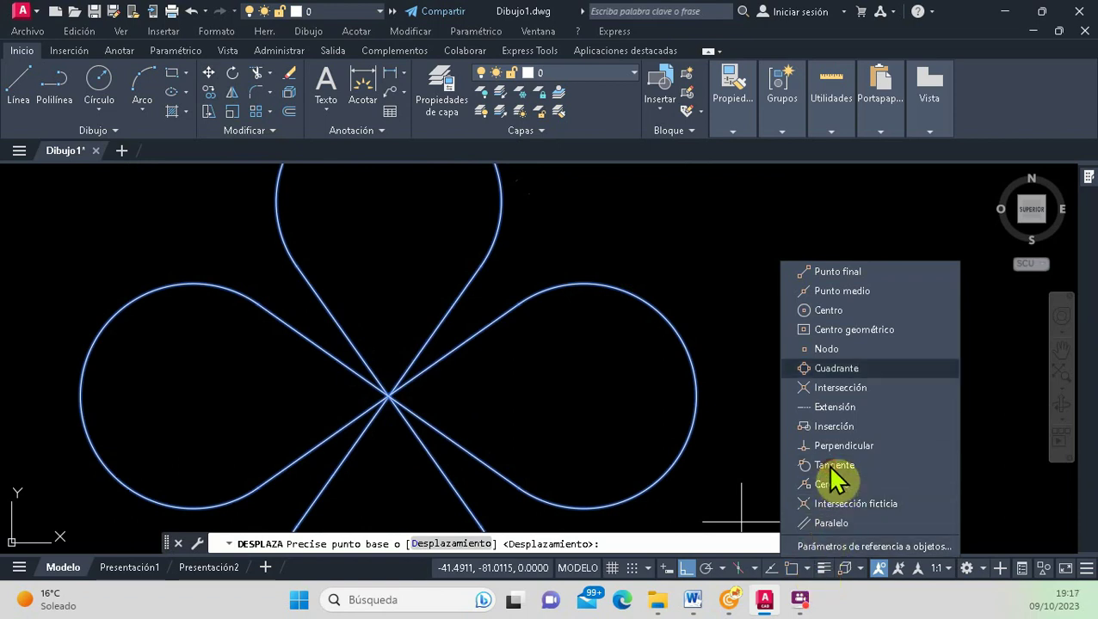
{"action": "left_click", "coordinate": [874, 279]}
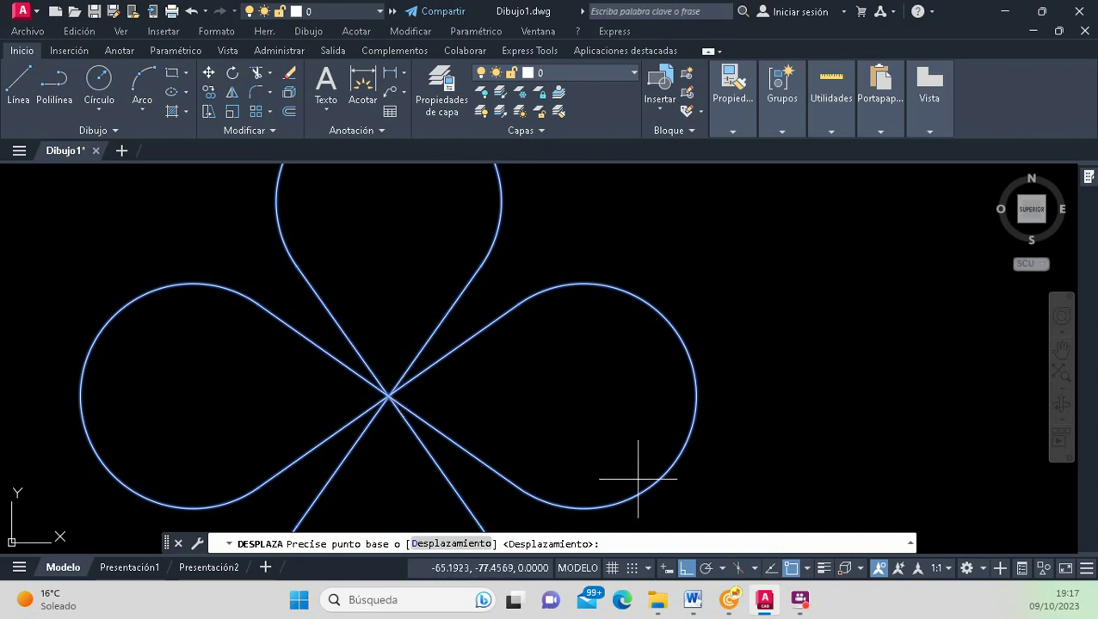
{"action": "left_click", "coordinate": [806, 569]}
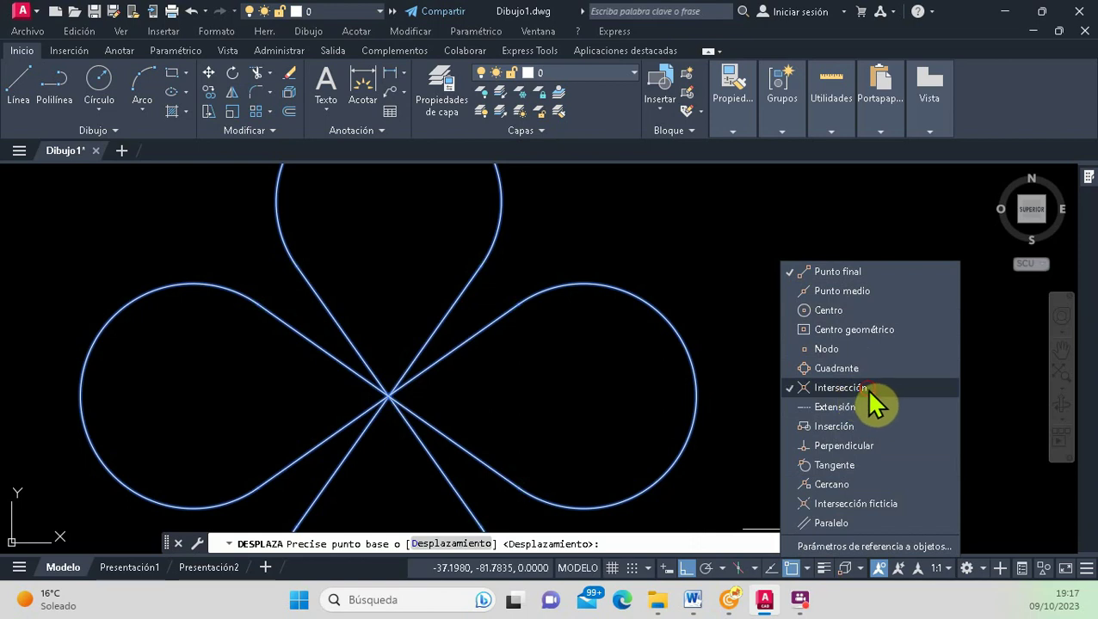
{"action": "left_click", "coordinate": [405, 391]}
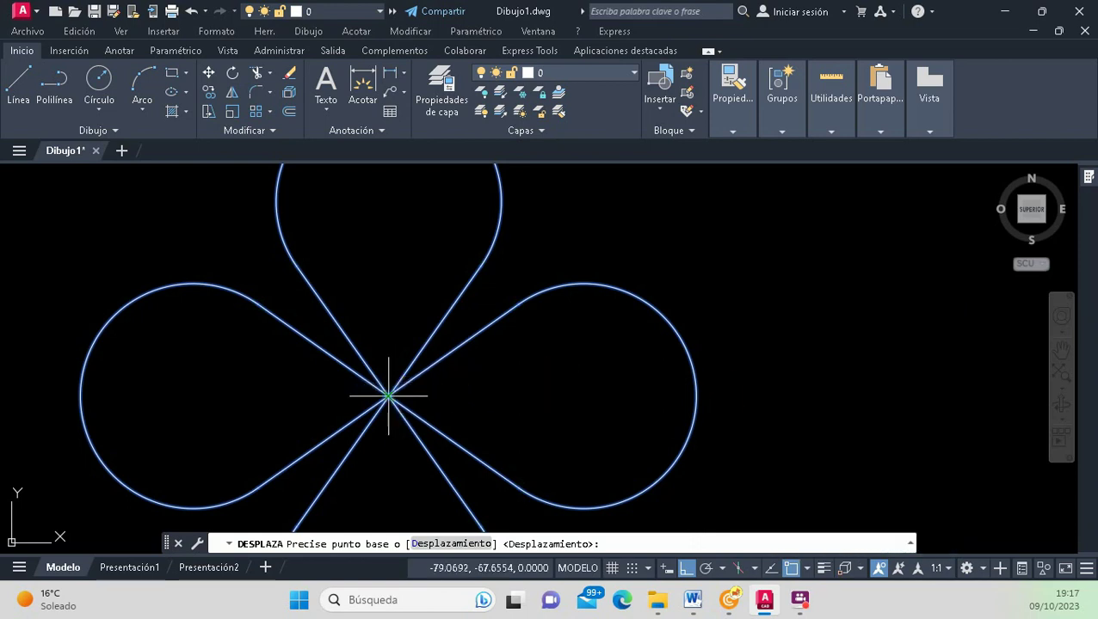
{"action": "scroll", "coordinate": [381, 398], "scroll_direction": "up", "scroll_amount": 4}
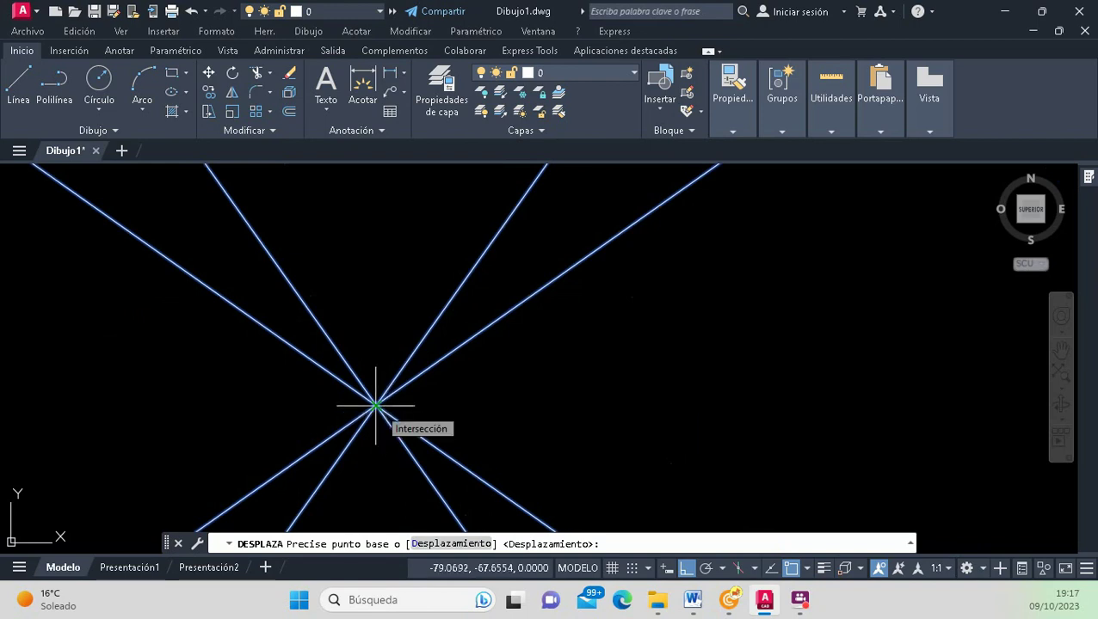
Move the flower from its centre to the construction-line endpoint with Ortho off.
{"action": "left_click", "coordinate": [375, 405]}
{"action": "scroll", "coordinate": [378, 400], "scroll_direction": "down", "scroll_amount": 2}
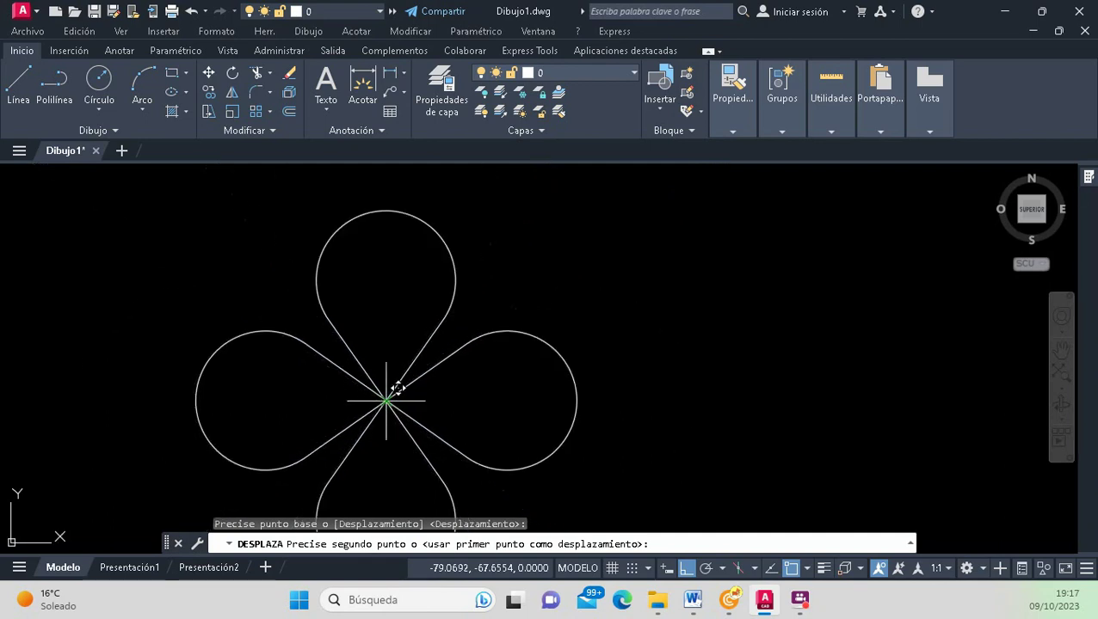
{"action": "scroll", "coordinate": [383, 395], "scroll_direction": "down", "scroll_amount": 3}
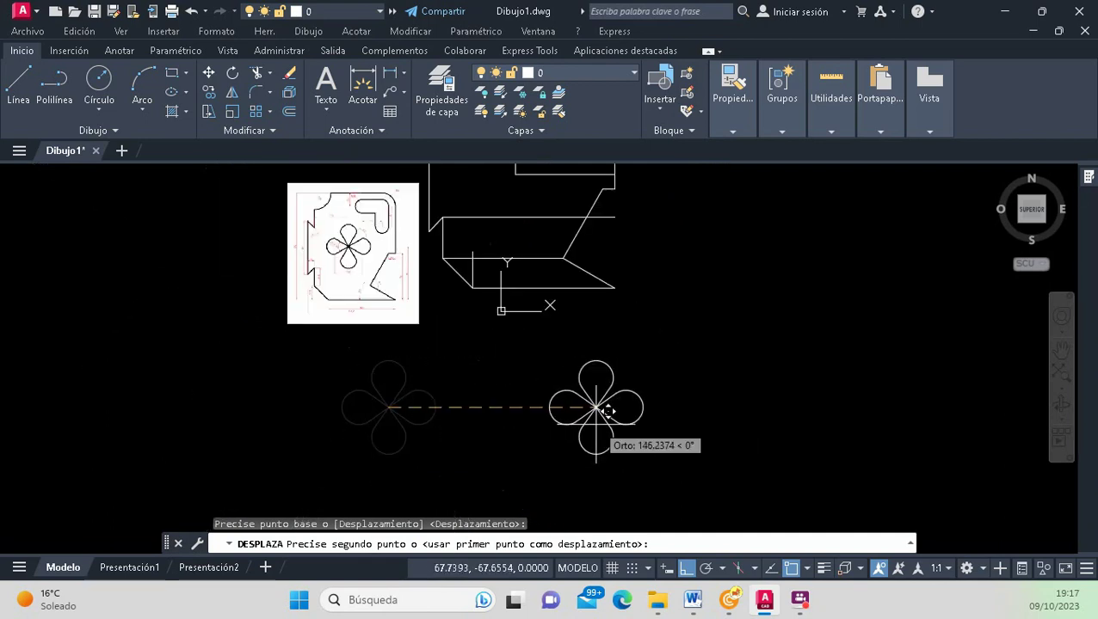
{"action": "scroll", "coordinate": [538, 383], "scroll_direction": "down", "scroll_amount": 4}
{"action": "scroll", "coordinate": [588, 319], "scroll_direction": "up", "scroll_amount": 4}
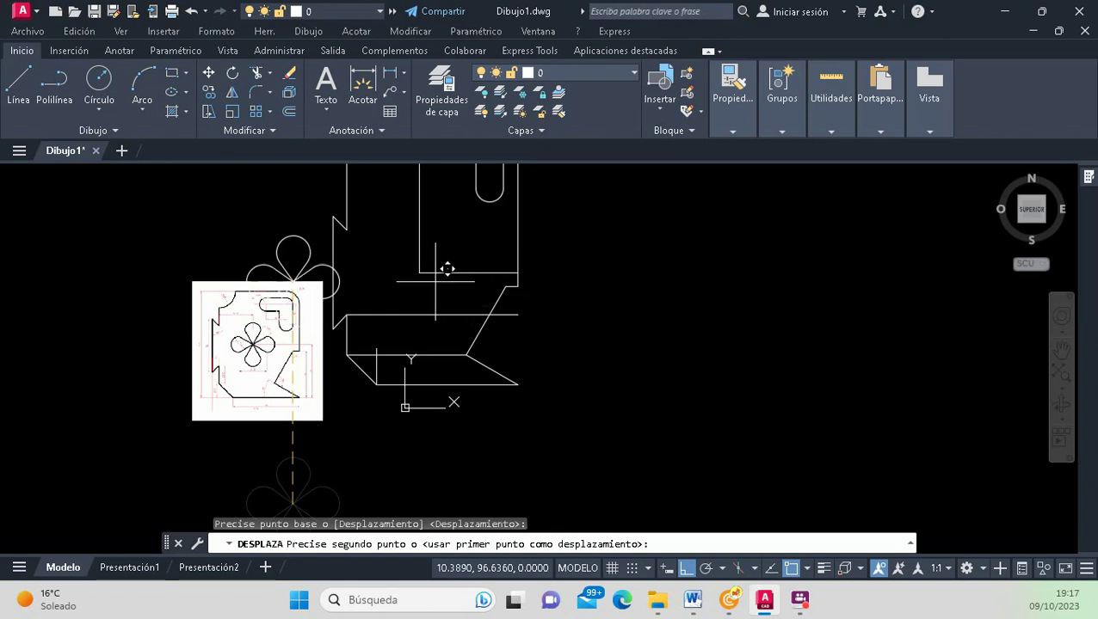
{"action": "left_click", "coordinate": [687, 572]}
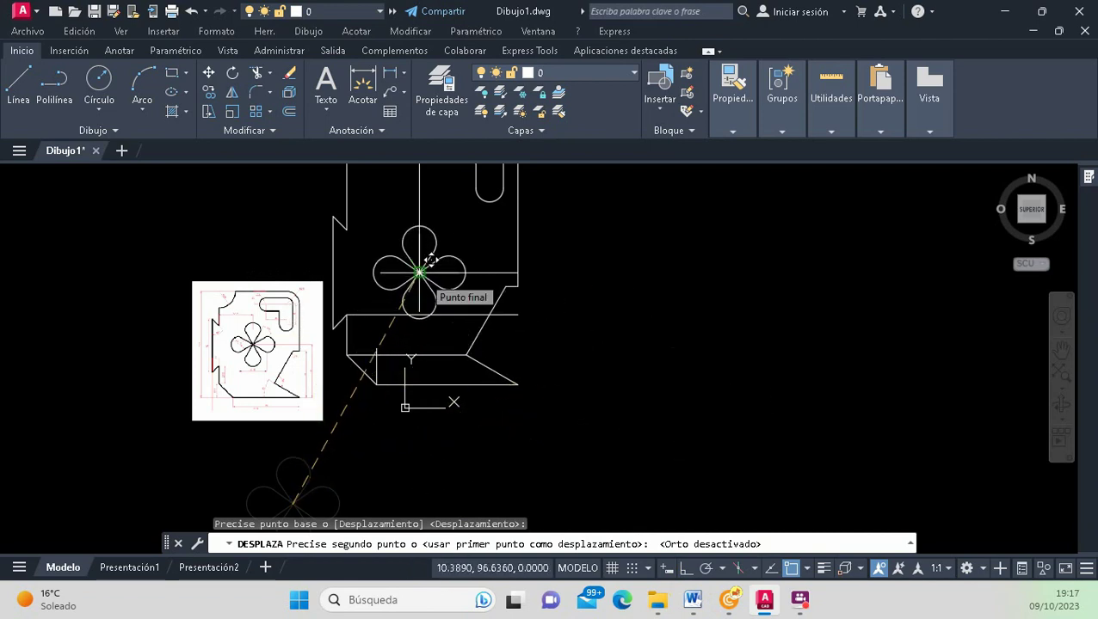
{"action": "left_click", "coordinate": [419, 272]}
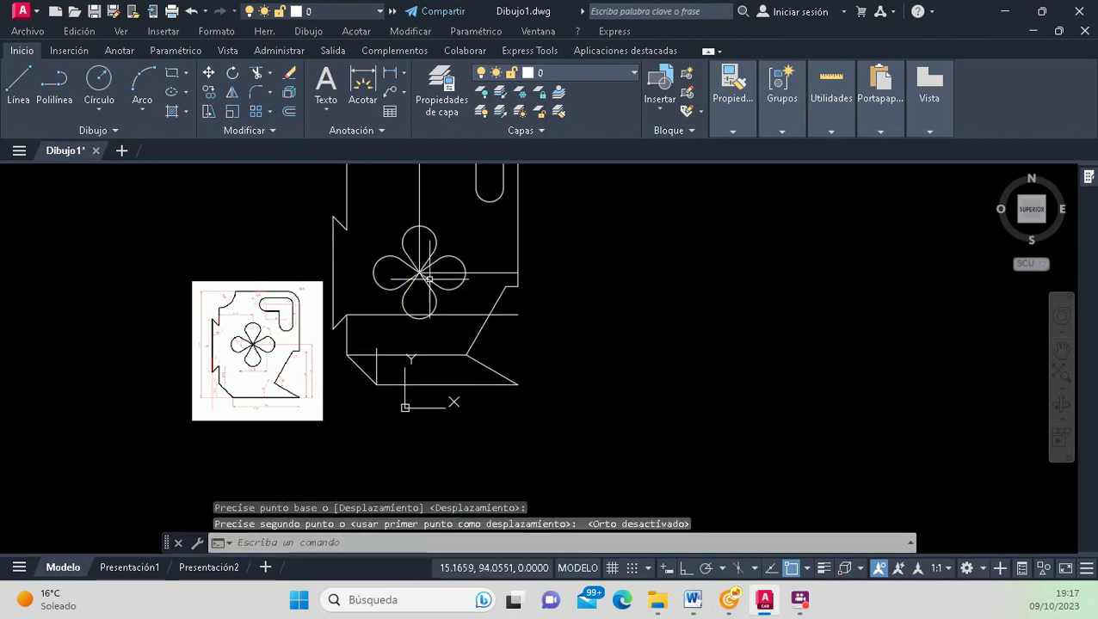
Delete the two horizontal and one vertical construction lines around the flower.
{"action": "left_click", "coordinate": [460, 315]}
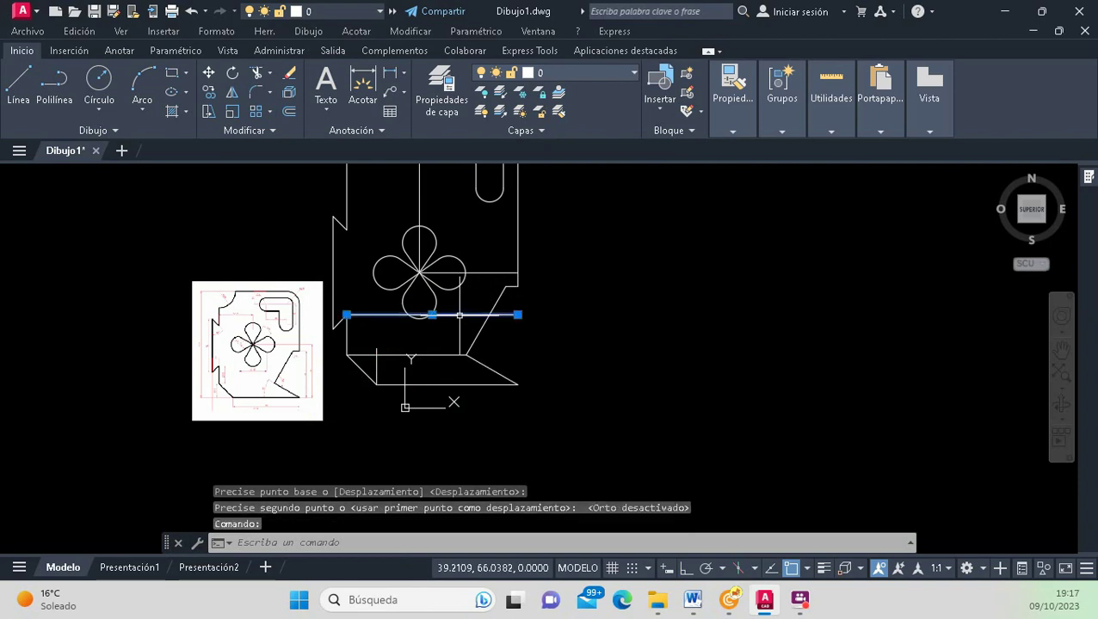
{"action": "left_click", "coordinate": [483, 274]}
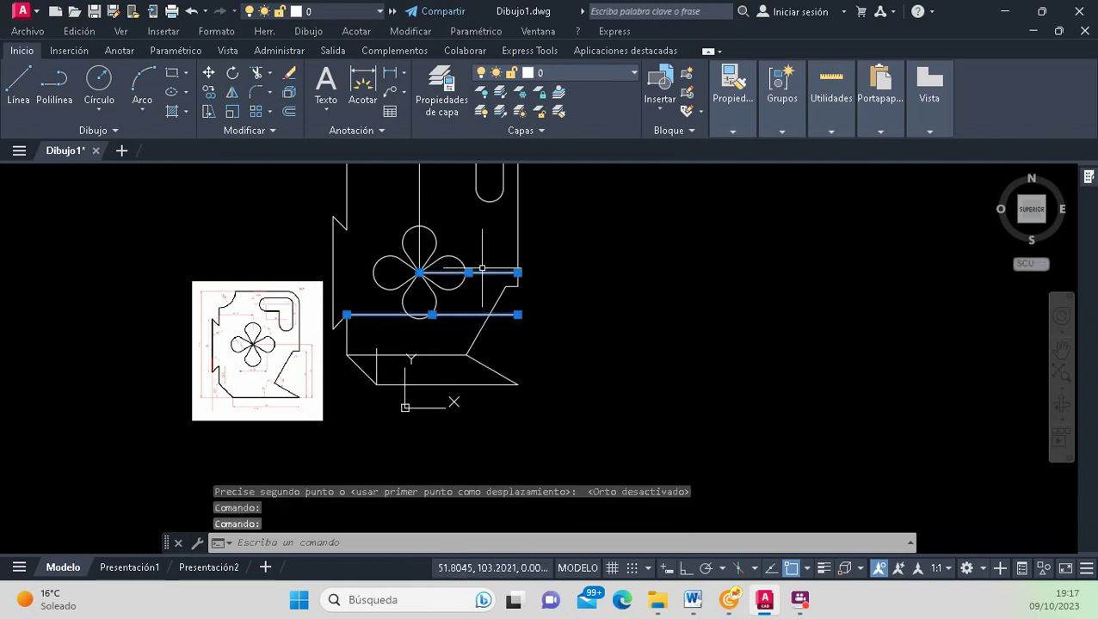
{"action": "left_click", "coordinate": [420, 211]}
{"action": "scroll", "coordinate": [444, 340], "scroll_direction": "down", "scroll_amount": 3}
{"action": "scroll", "coordinate": [430, 306], "scroll_direction": "up", "scroll_amount": 3}
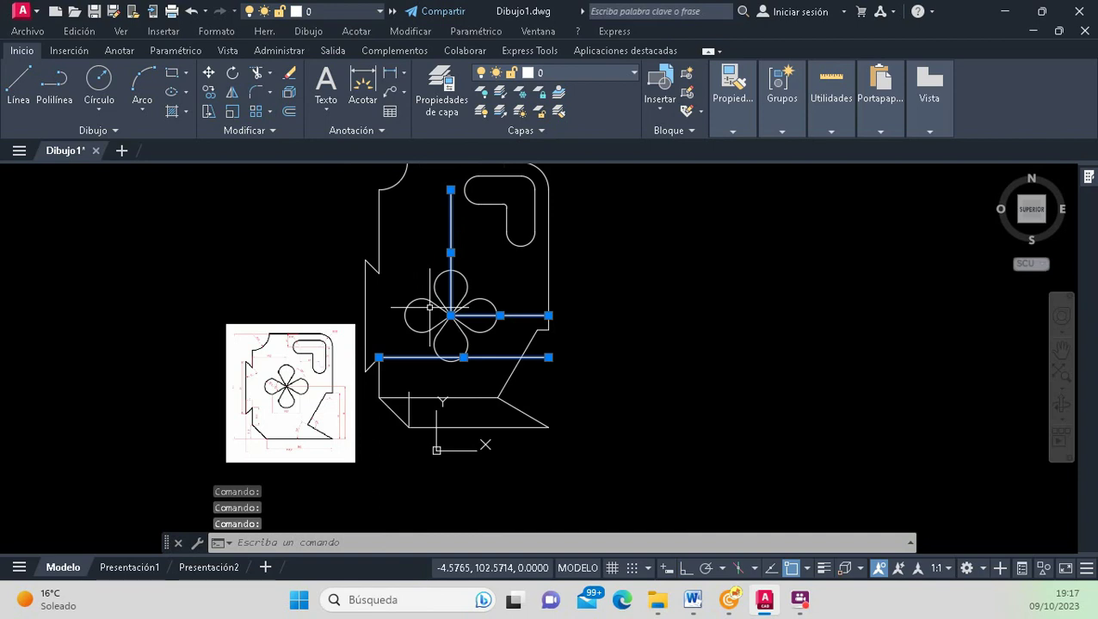
{"action": "key", "text": "Delete"}
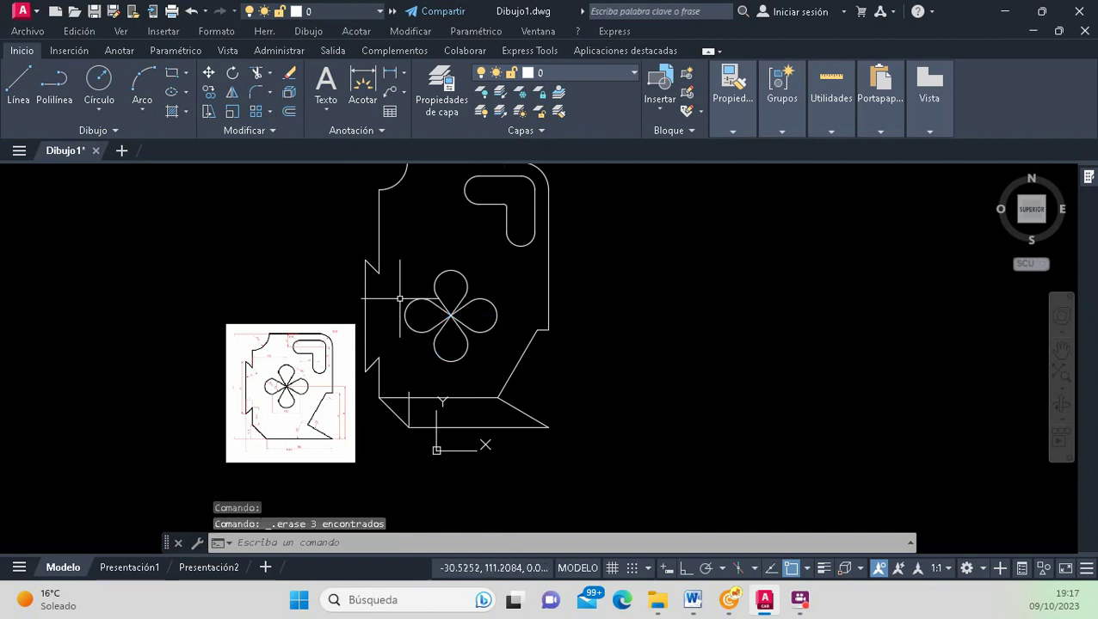
Scale the reference image by 1.5 about its bottom-right corner.
{"action": "left_click", "coordinate": [232, 111]}
{"action": "left_click_drag", "start_coordinate": [302, 303], "coordinate": [262, 325]}
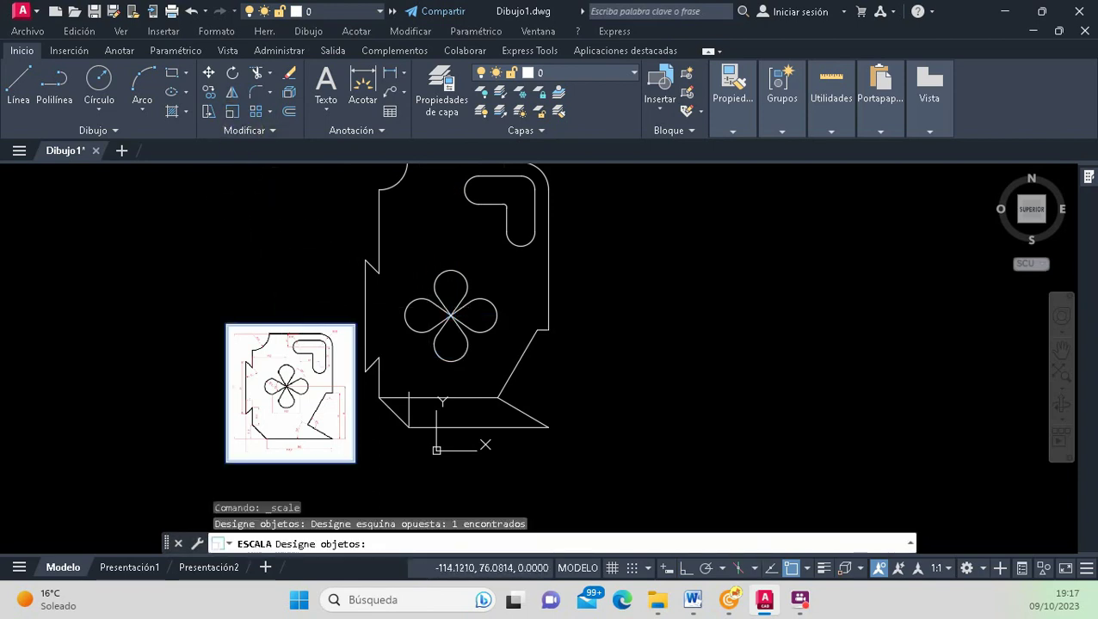
{"action": "key", "text": "Return"}
{"action": "left_click", "coordinate": [354, 462]}
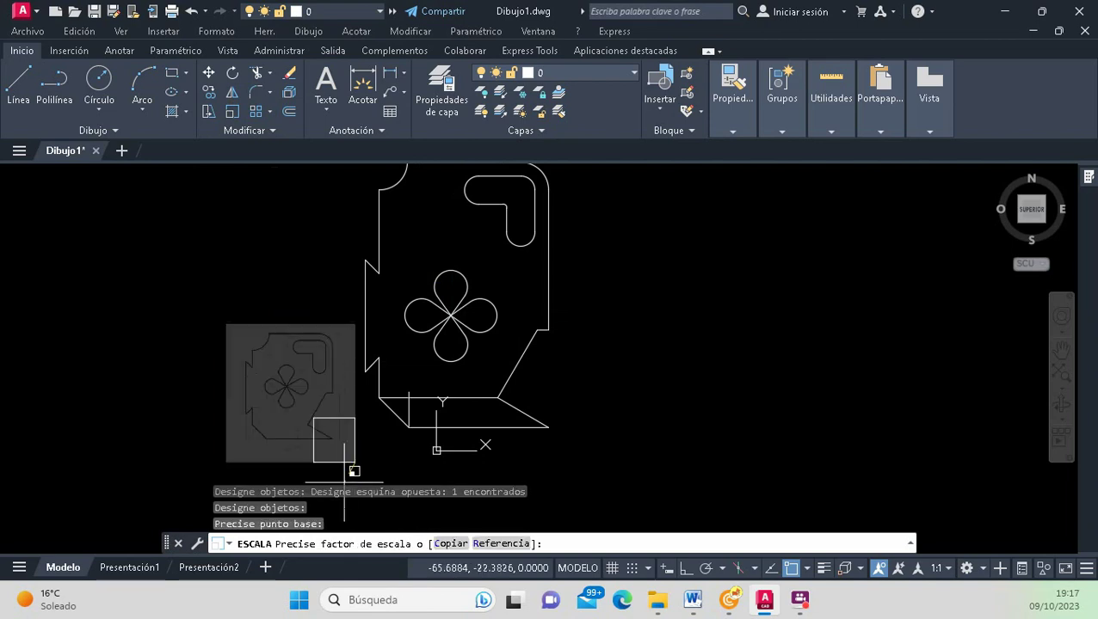
{"action": "type", "text": "1.5"}
{"action": "key", "text": "Return"}
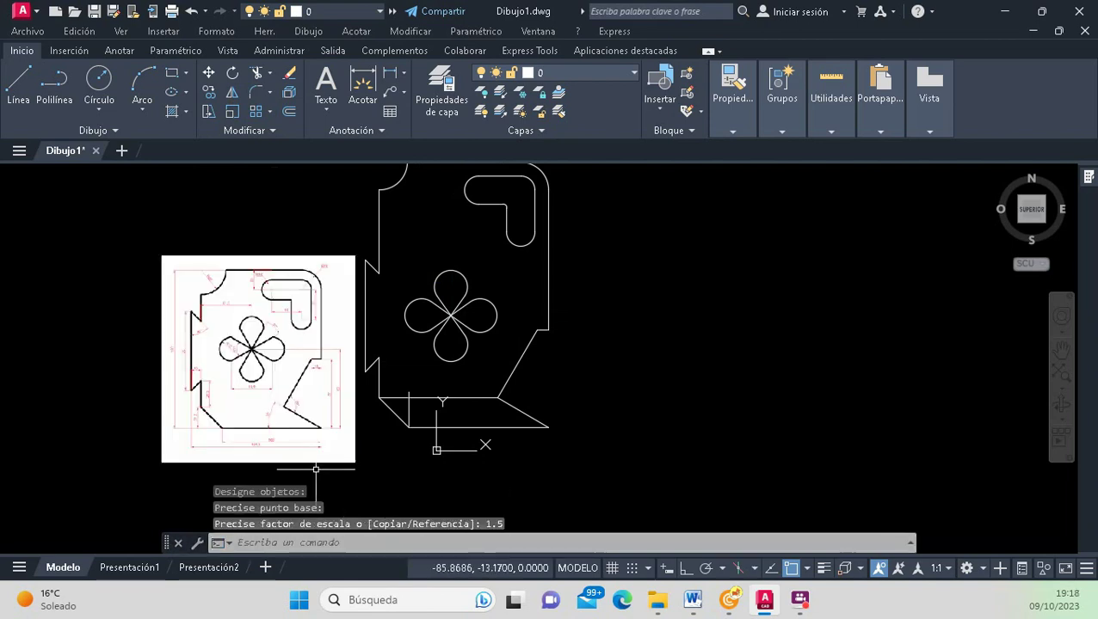
Scale the reference image by 1.5 a second time about the same bottom-right corner.
{"action": "key", "text": "Return"}
{"action": "left_click", "coordinate": [326, 242]}
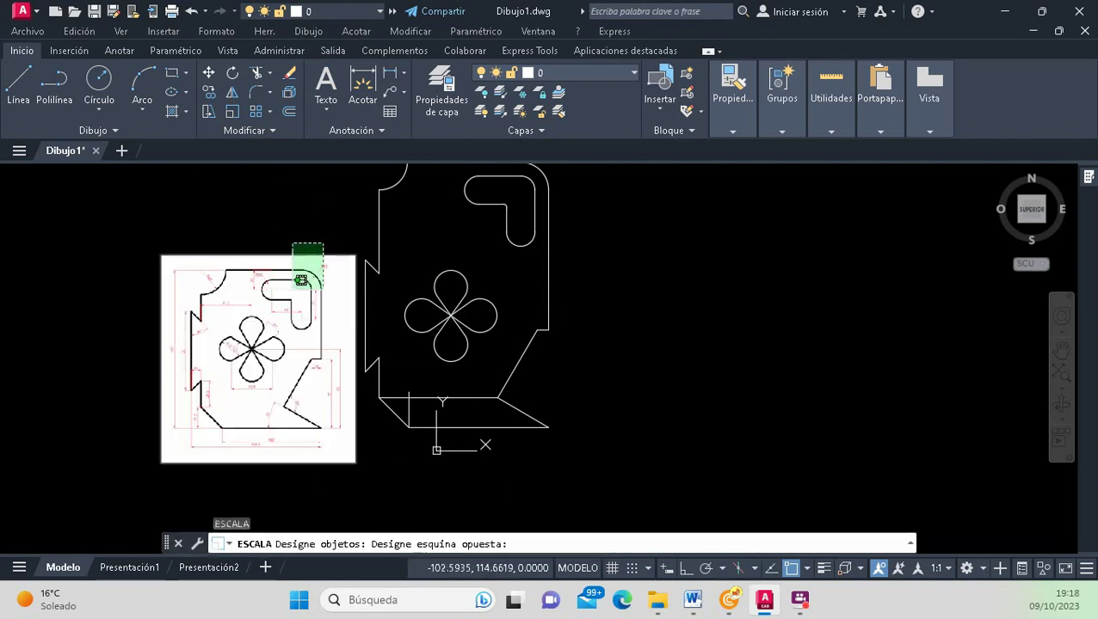
{"action": "left_click", "coordinate": [288, 277]}
{"action": "key", "text": "Return"}
{"action": "left_click", "coordinate": [355, 462]}
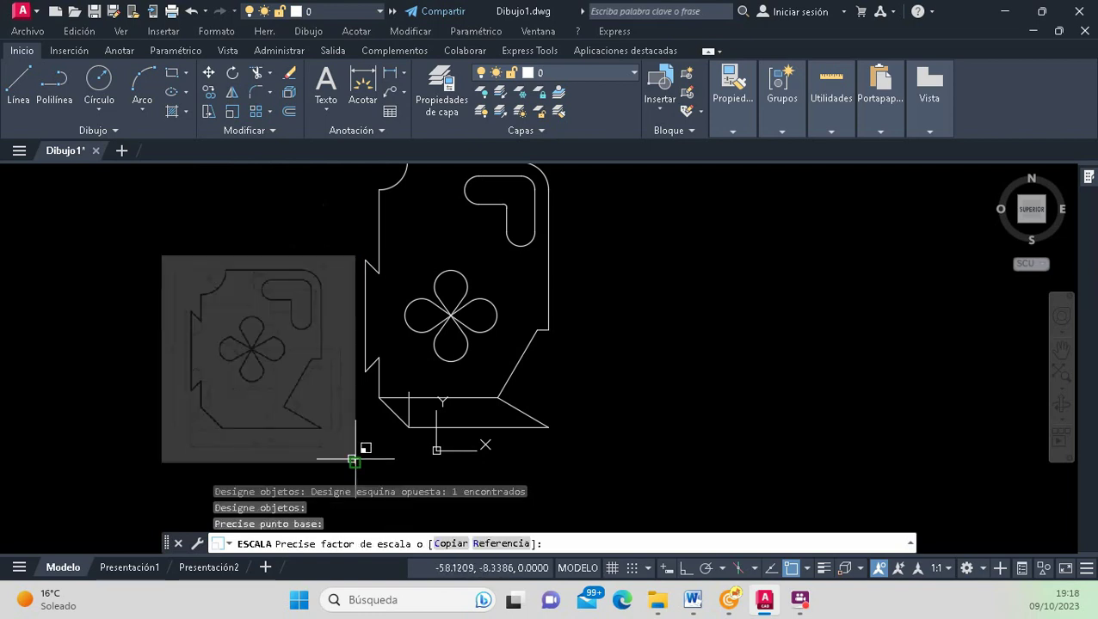
{"action": "type", "text": "1.5"}
{"action": "key", "text": "Return"}
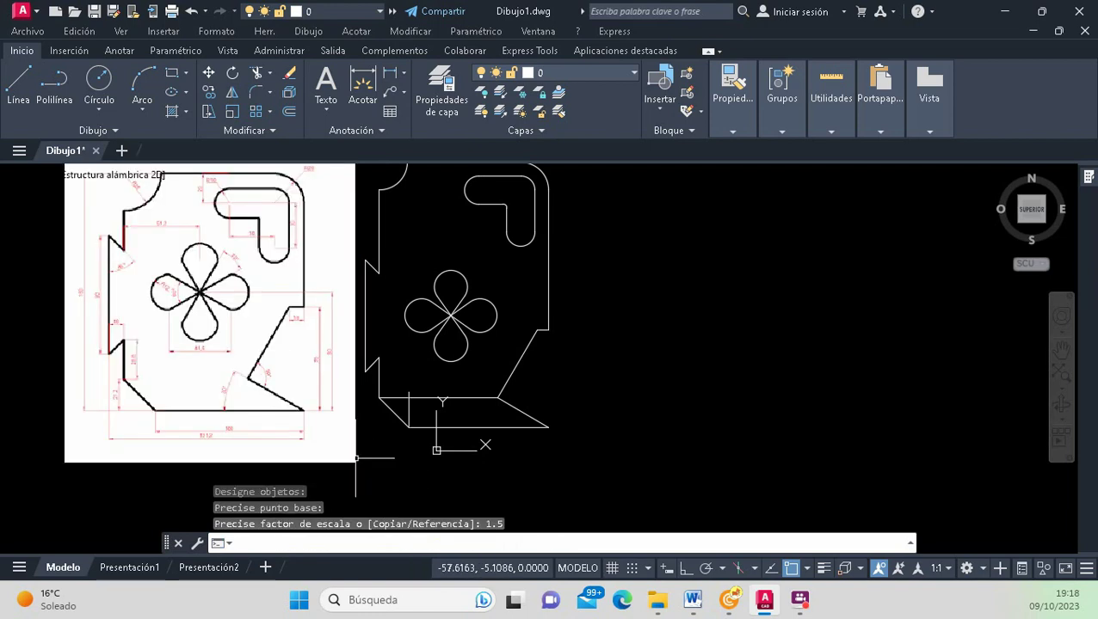
{"action": "scroll", "coordinate": [354, 458], "scroll_direction": "down", "scroll_amount": 2}
{"action": "scroll", "coordinate": [317, 425], "scroll_direction": "up", "scroll_amount": 2}
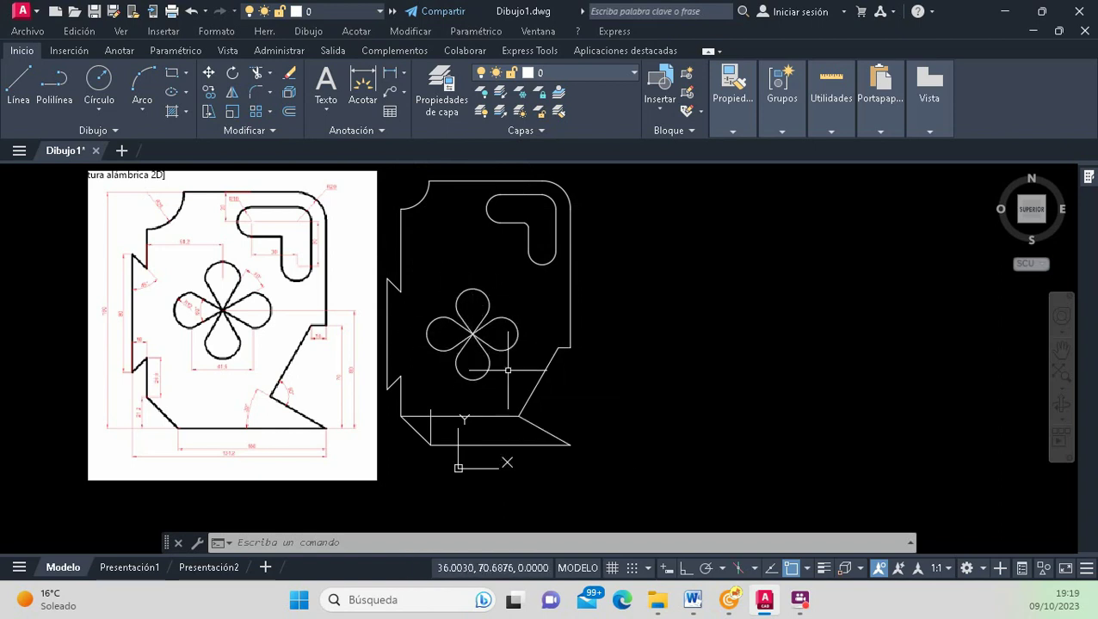
Delete the short leftover vertical line near the outline's lower-left corner.
{"action": "left_click", "coordinate": [430, 428]}
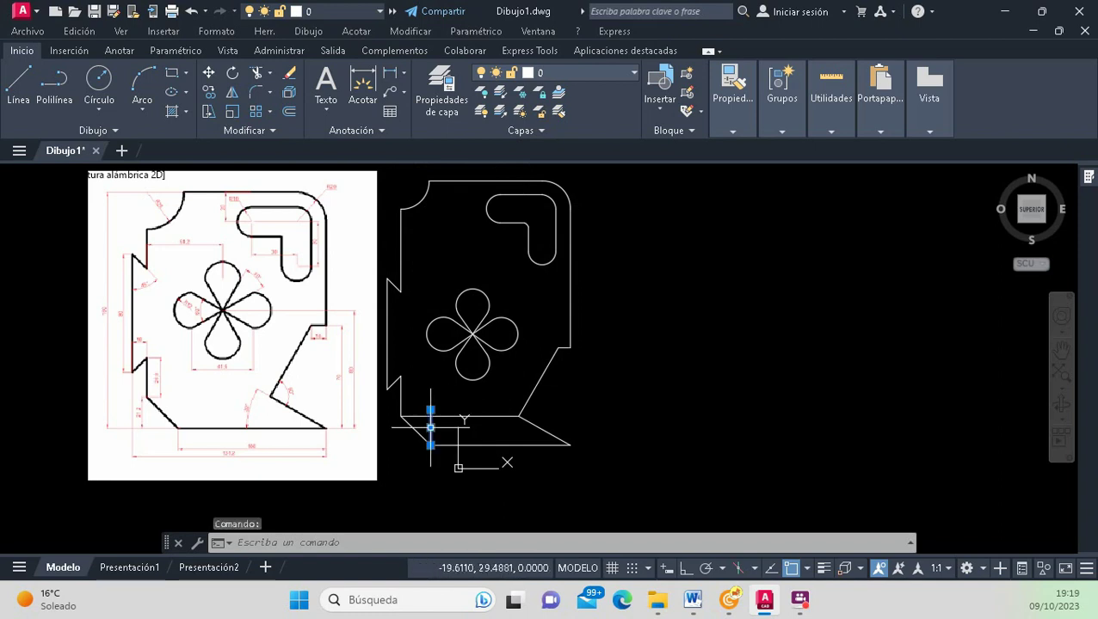
{"action": "key", "text": "Delete"}
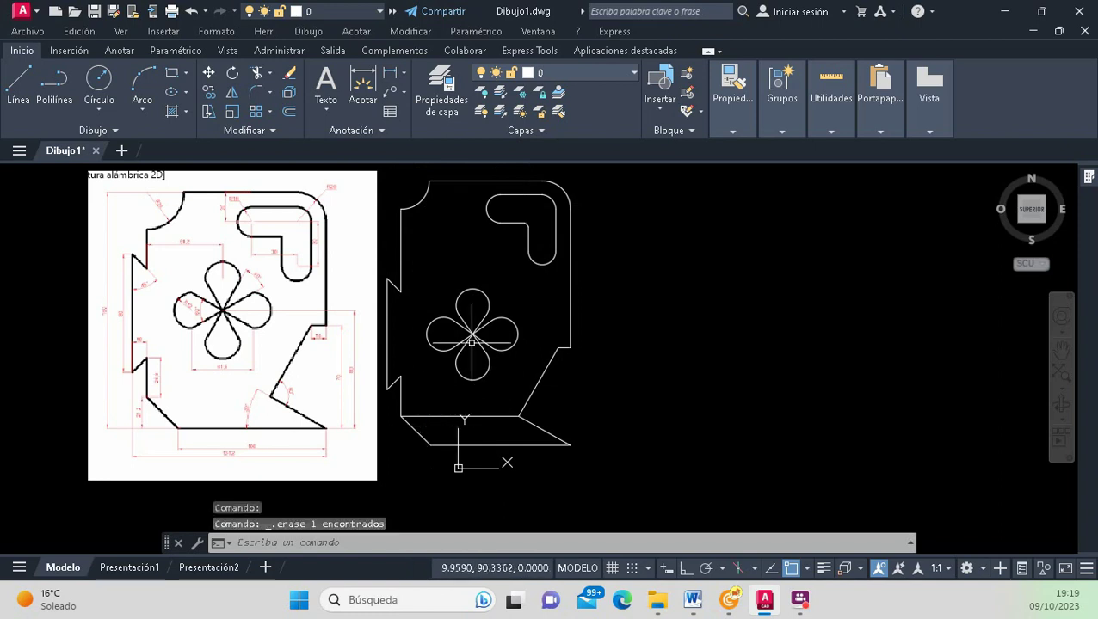